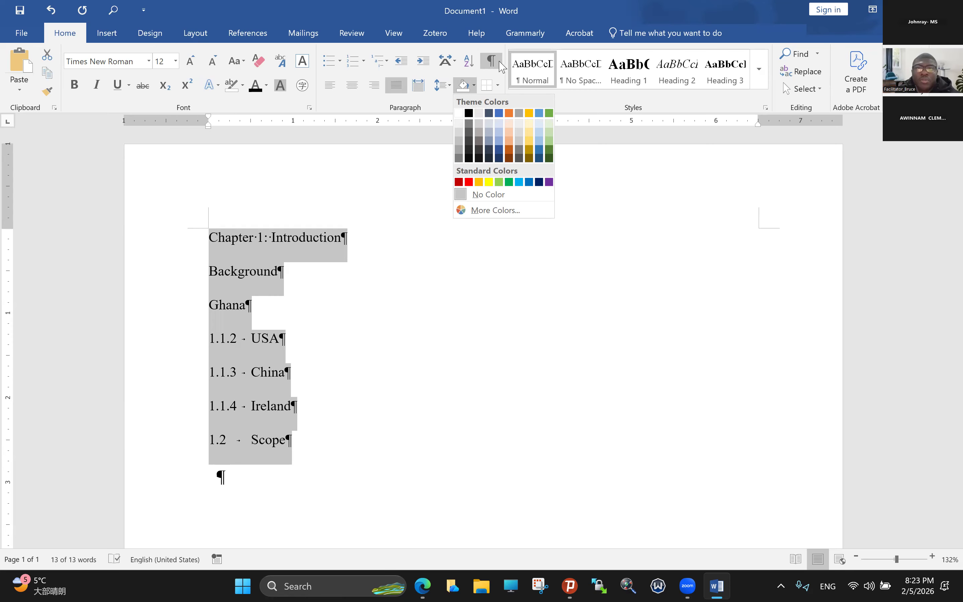
Preview border options such as All Borders and No Border on the selected outline paragraphs without applying one
click(498, 85)
click(499, 85)
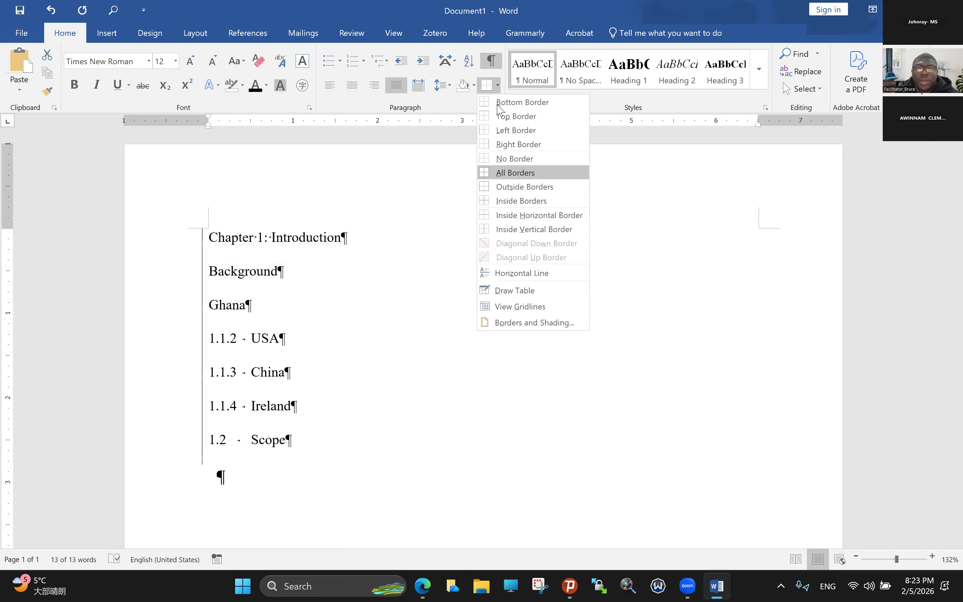
key(Up)
key(Up)
key(Up)
key(Down)
key(Down)
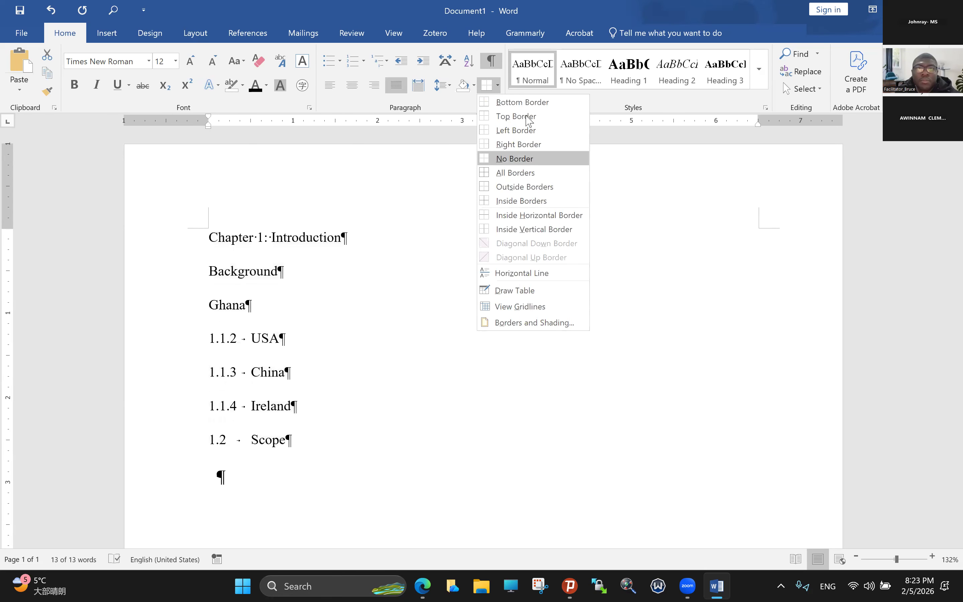
key(Escape)
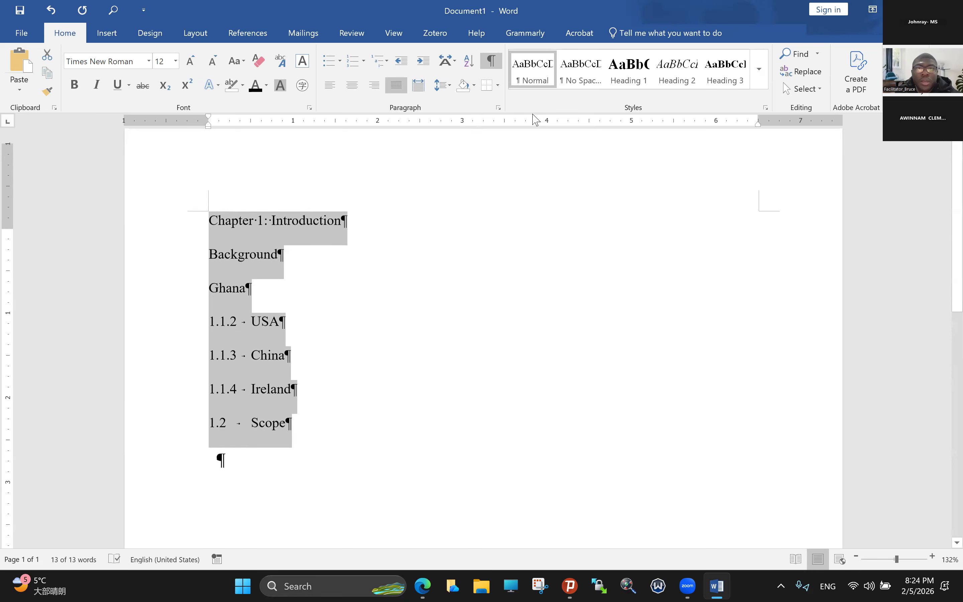
Sort the selected outline paragraphs as text in ascending order, and undo the sort
click(470, 61)
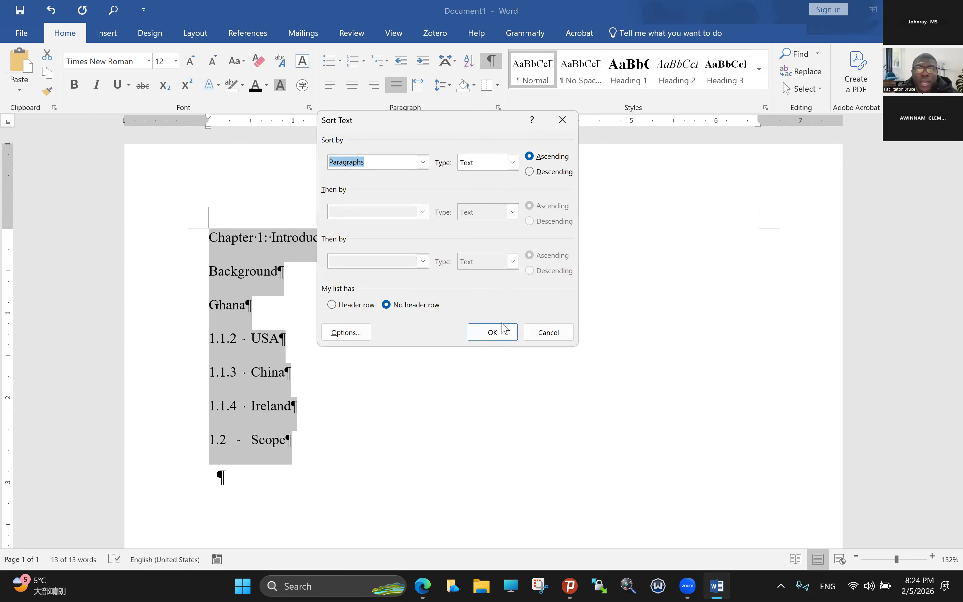
click(493, 333)
click(278, 467)
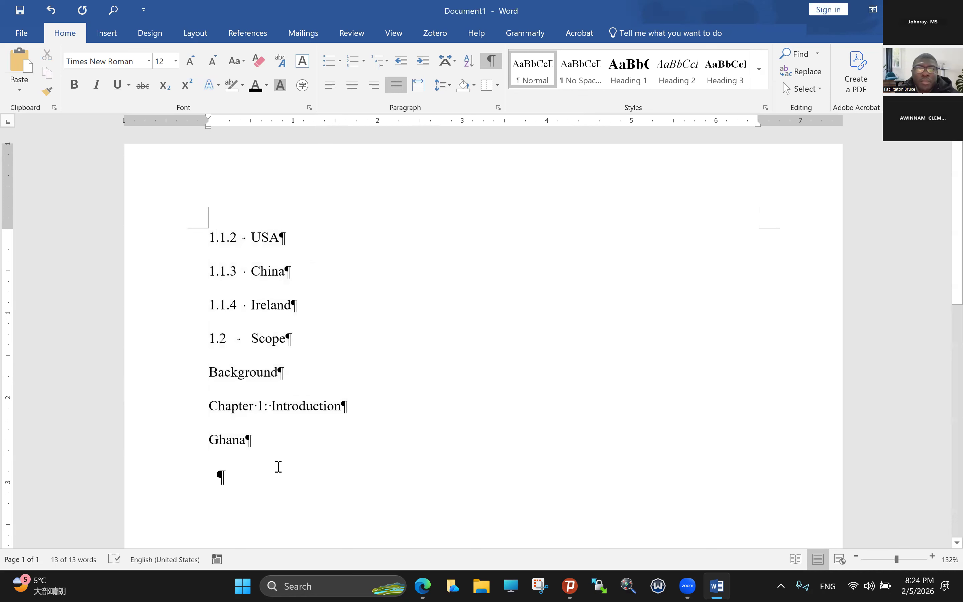
shift+click(278, 458)
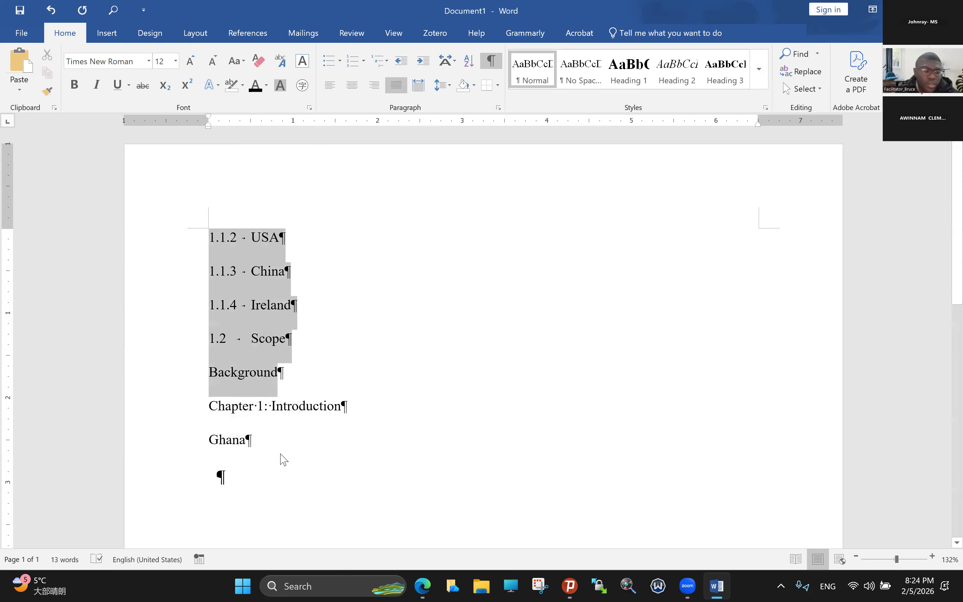
click(51, 10)
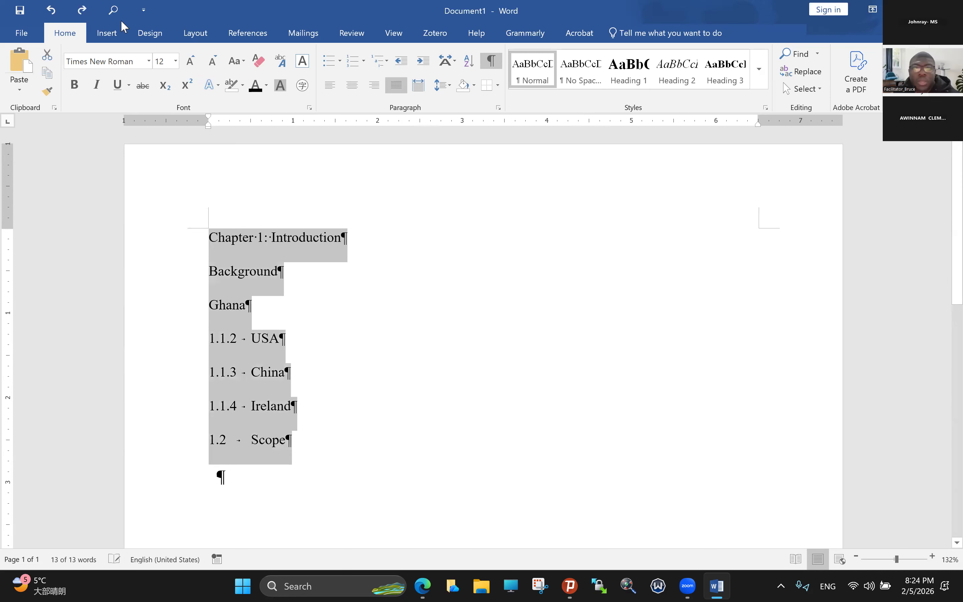
Delete the entire outline text from the document
click(108, 34)
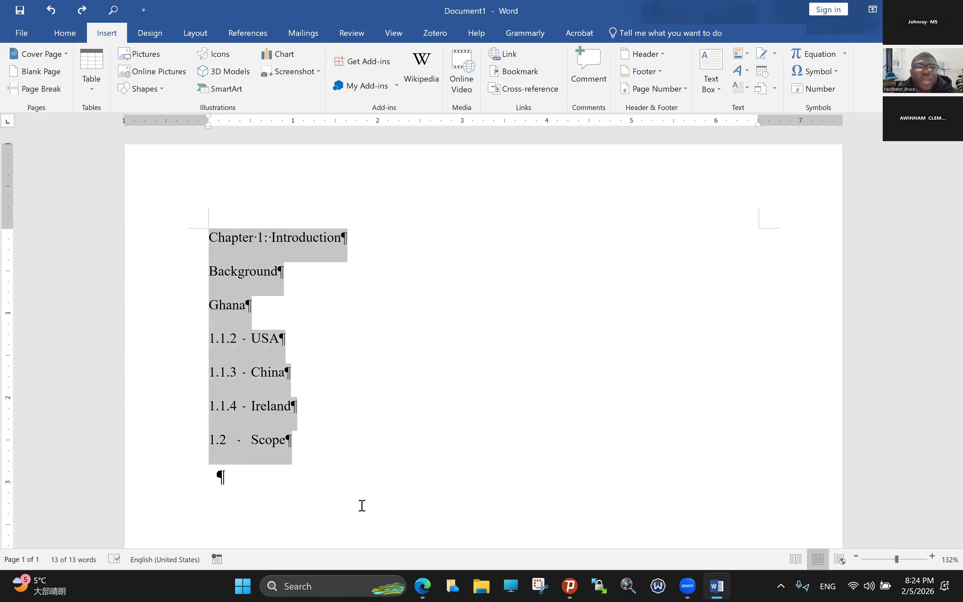
click(300, 166)
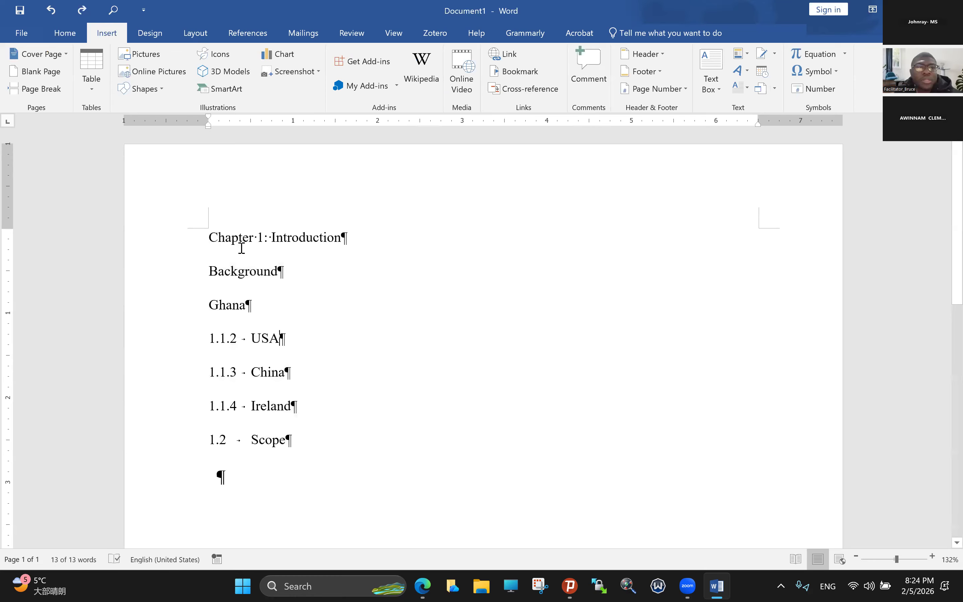
key(ctrl+z)
key(ctrl+a)
key(Delete)
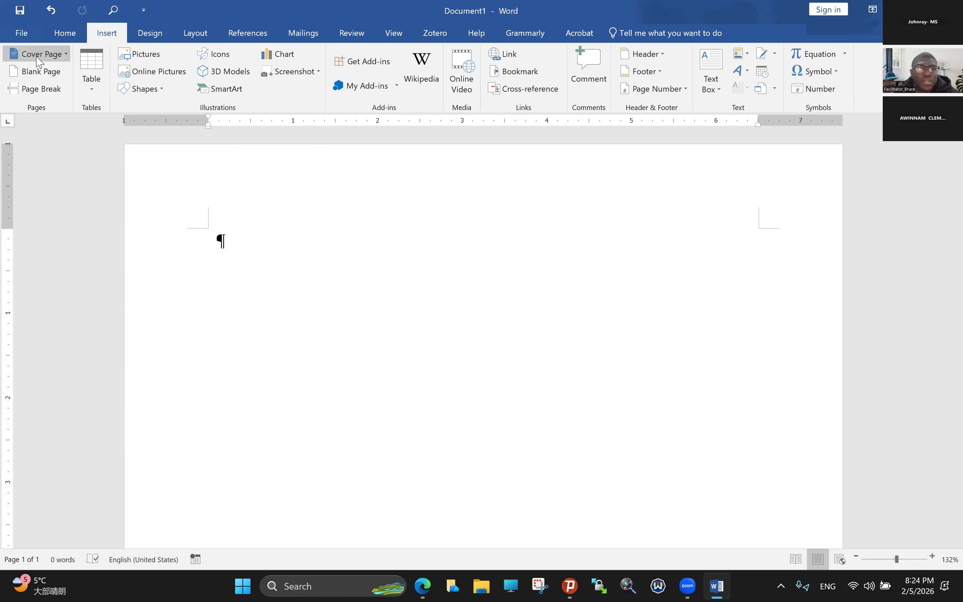
Insert the built-in Ion (Light) cover page and set its year to 2026
click(58, 57)
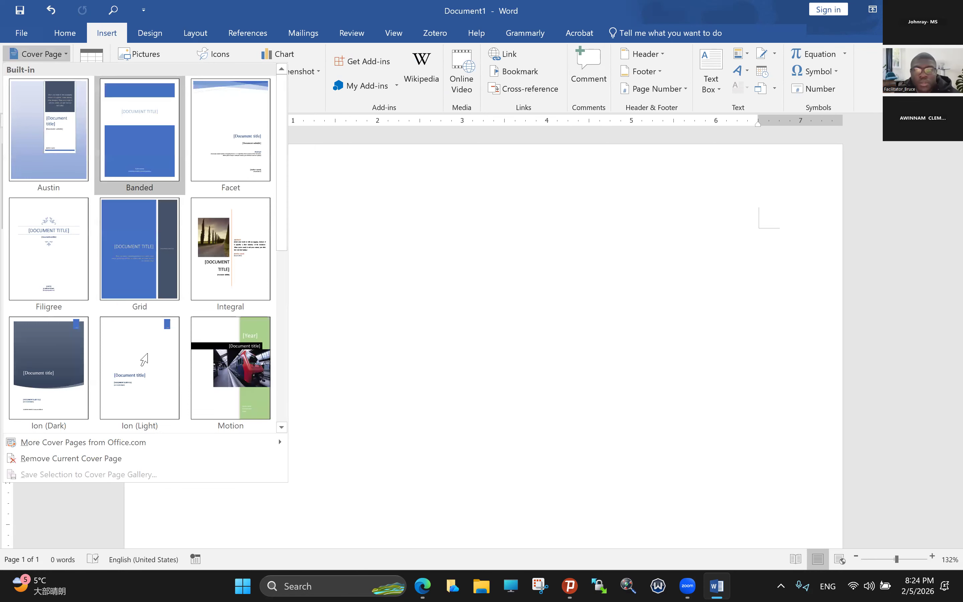
click(144, 359)
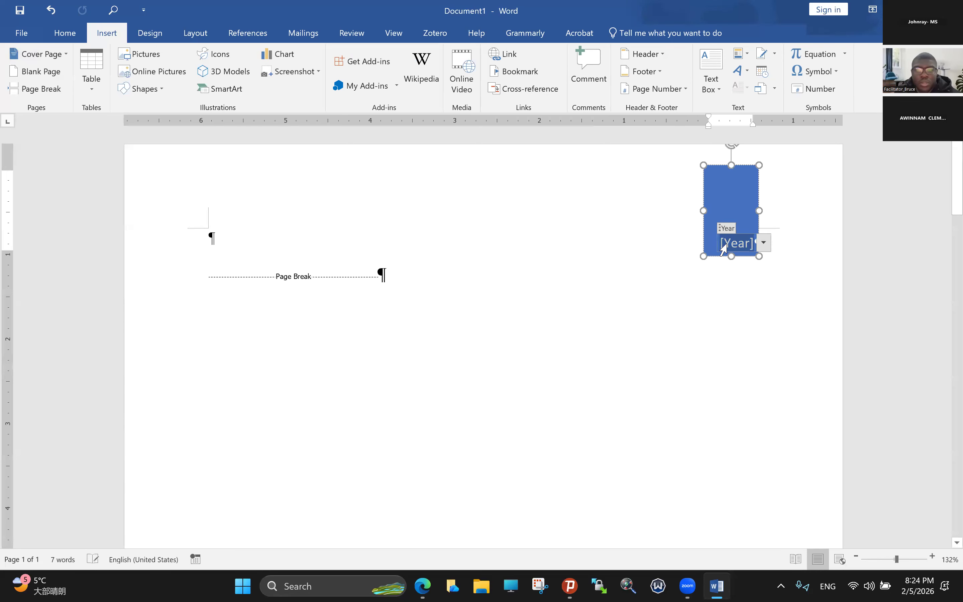
click(724, 249)
text(2026)
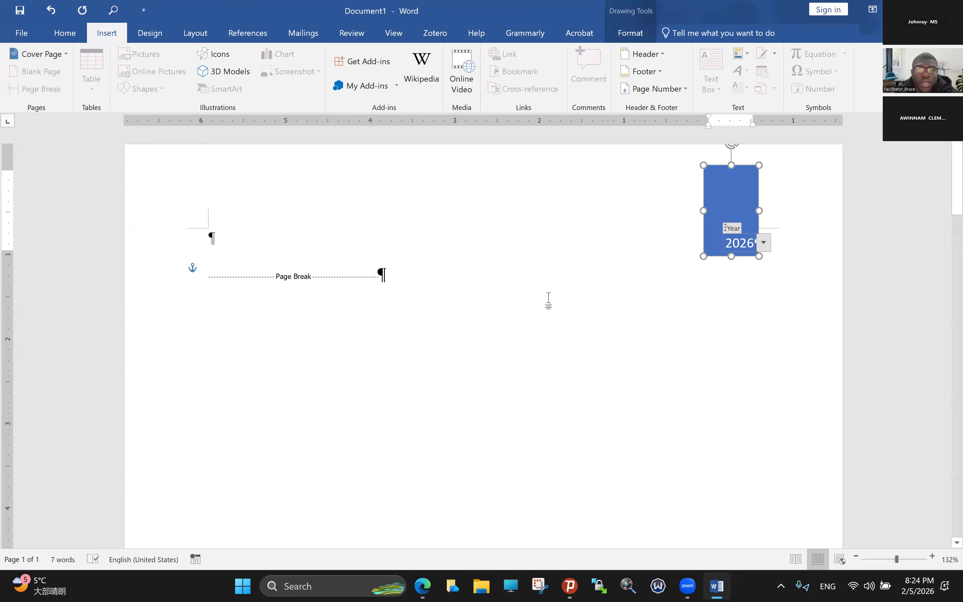
Replace the cover page's document title placeholder with "Thesis"
scroll(500, 386, down, 1)
scroll(363, 368, down, 10)
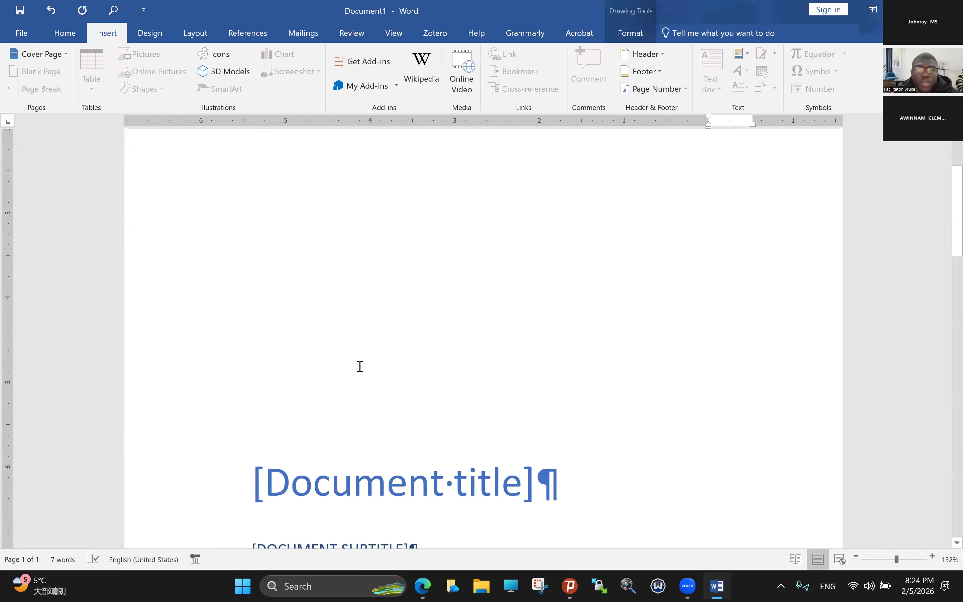
click(291, 385)
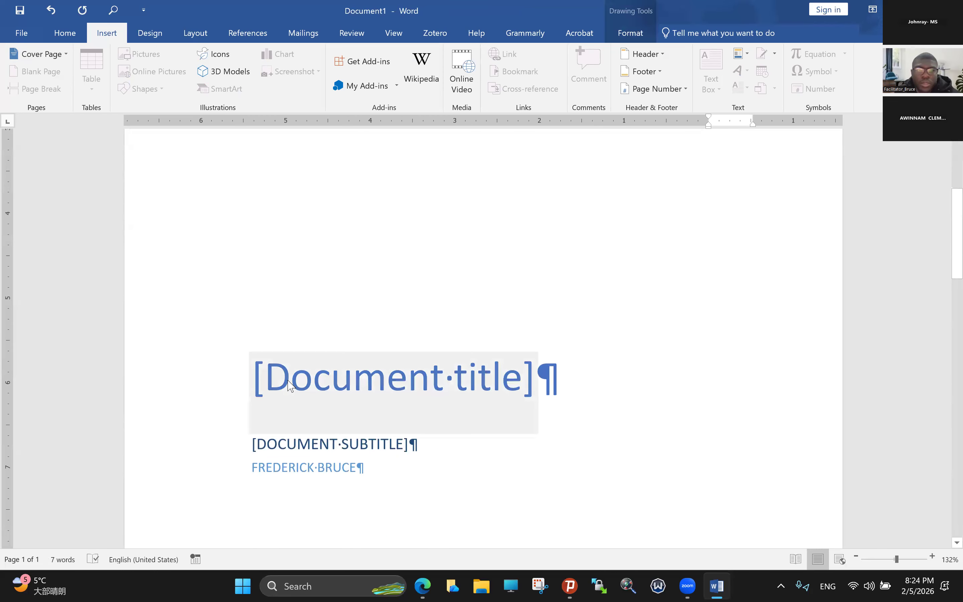
key(Caps_Lock)
text(T)
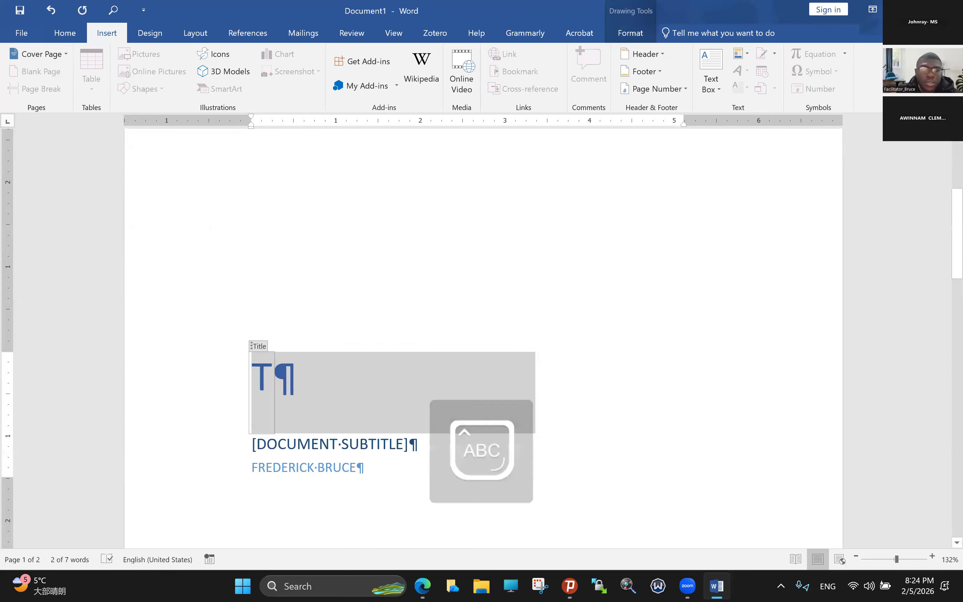
key(Caps_Lock)
text(hesis)
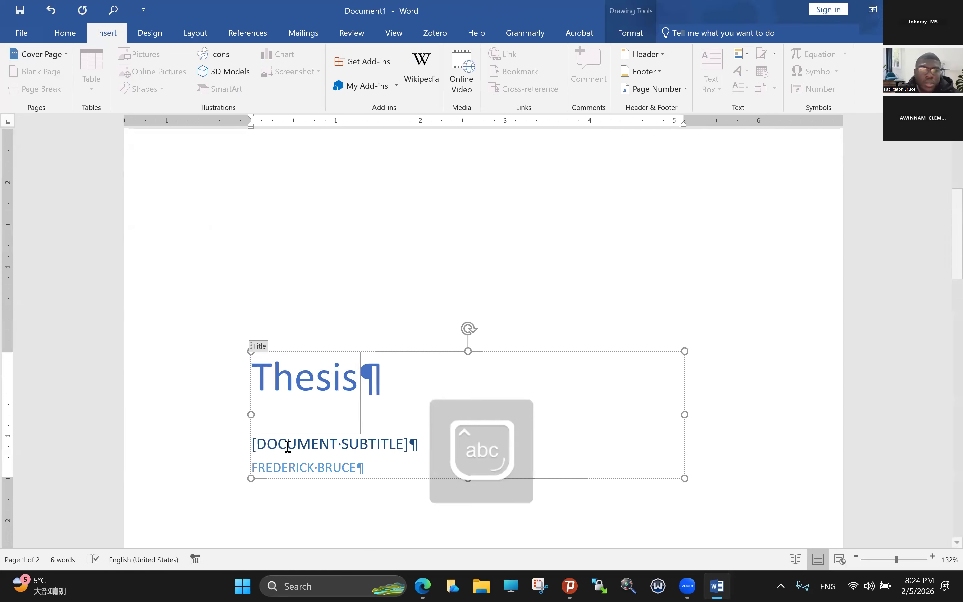
Fill in the cover page's subtitle as "MASTERS THESIS"
click(287, 446)
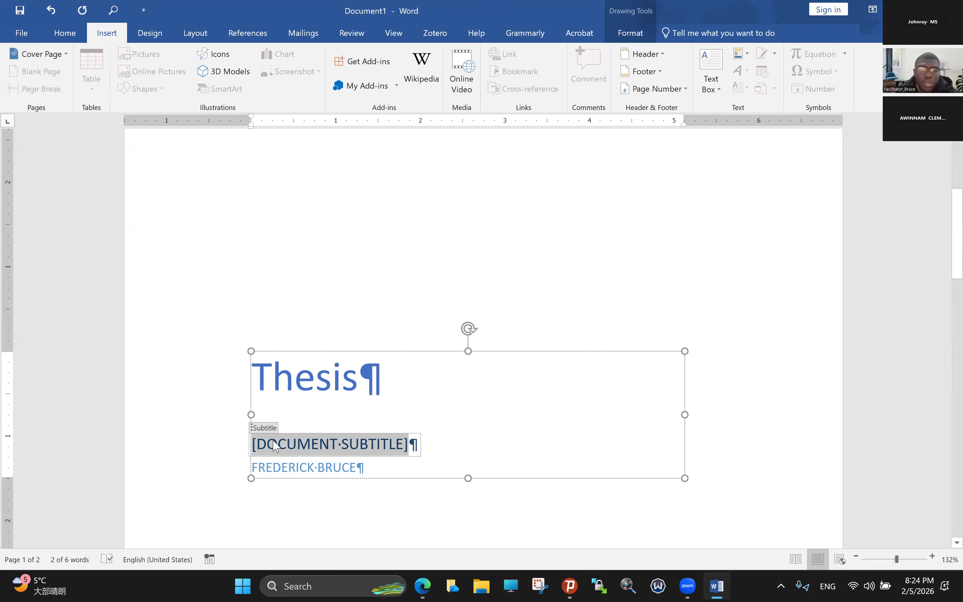
key(Caps_Lock)
text(MA)
key(Caps_Lock)
text(STERS THESIS)
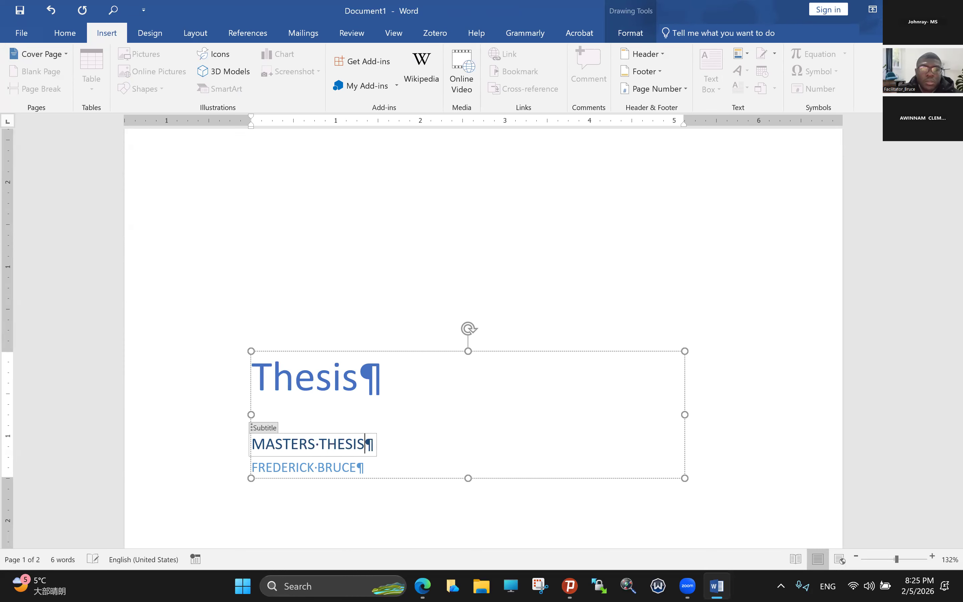
Select the cover page's author name and examine the page layout down to the following blank page
click(344, 466)
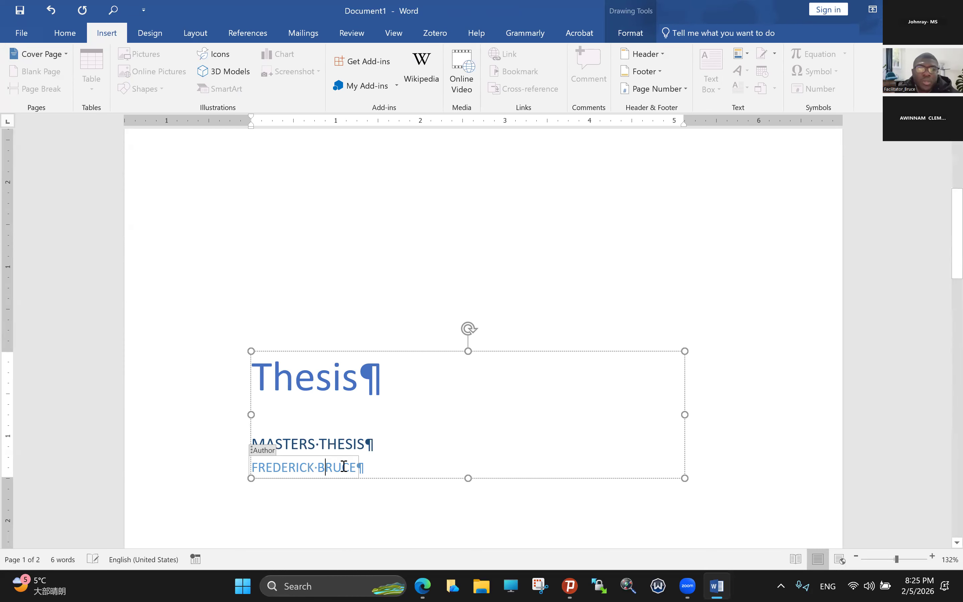
drag(353, 464, 235, 468)
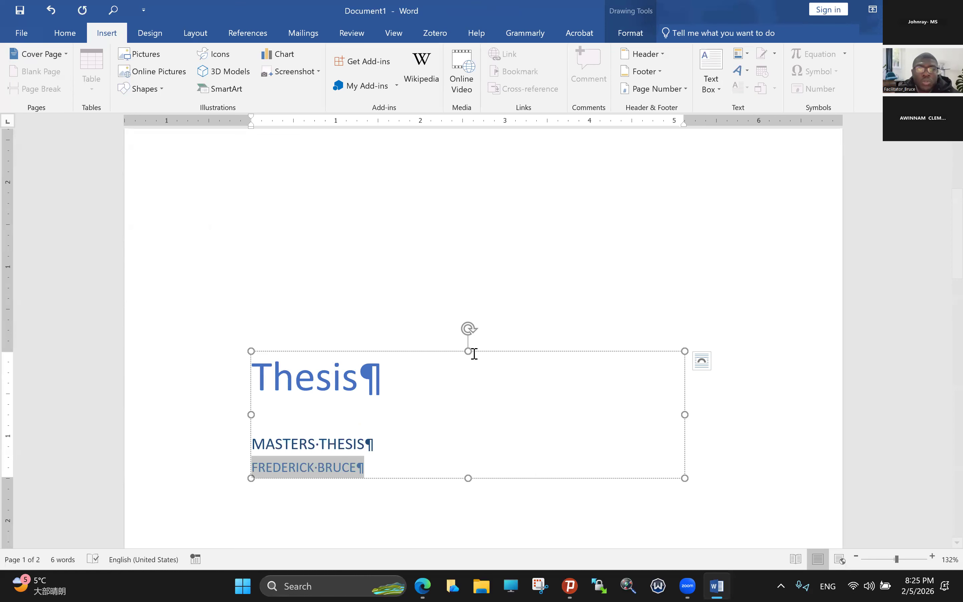
scroll(474, 352, down, 1)
scroll(474, 355, down, 3)
scroll(840, 540, up, 2)
scroll(890, 563, down, 1)
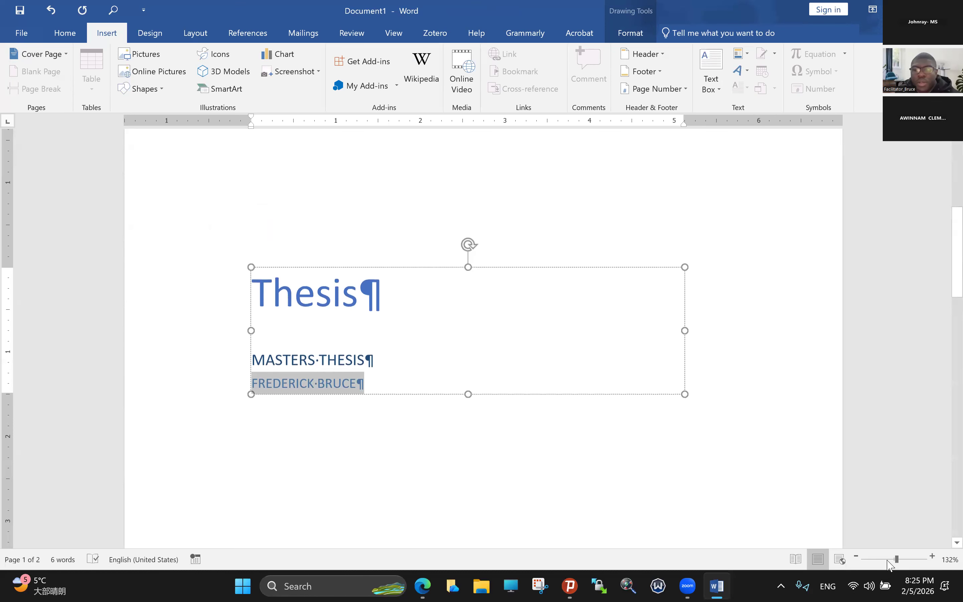
scroll(890, 564, up, 1)
scroll(537, 399, up, 1)
scroll(535, 401, down, 1)
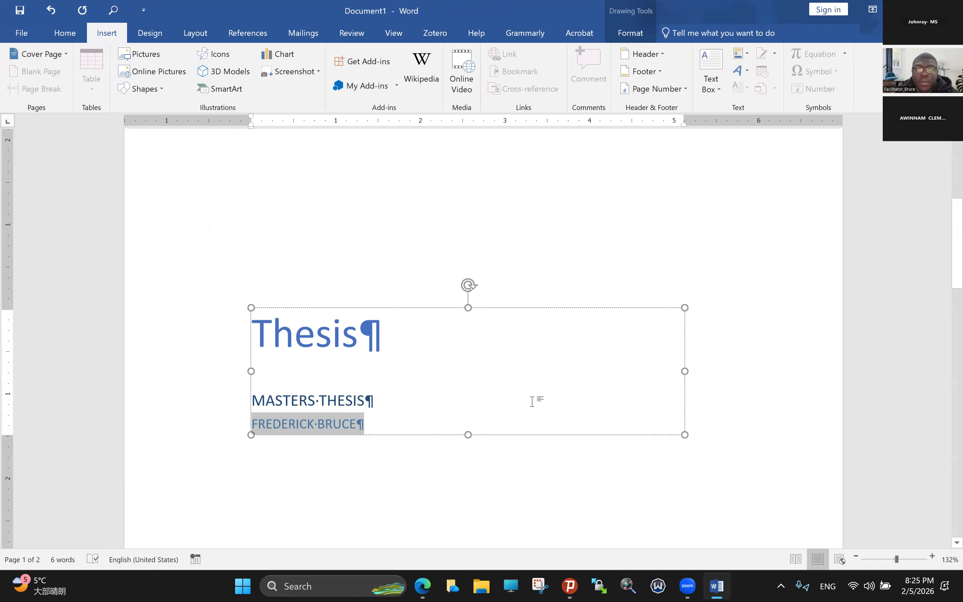
ctrl+scroll(532, 402, down, 4)
scroll(530, 399, down, 6)
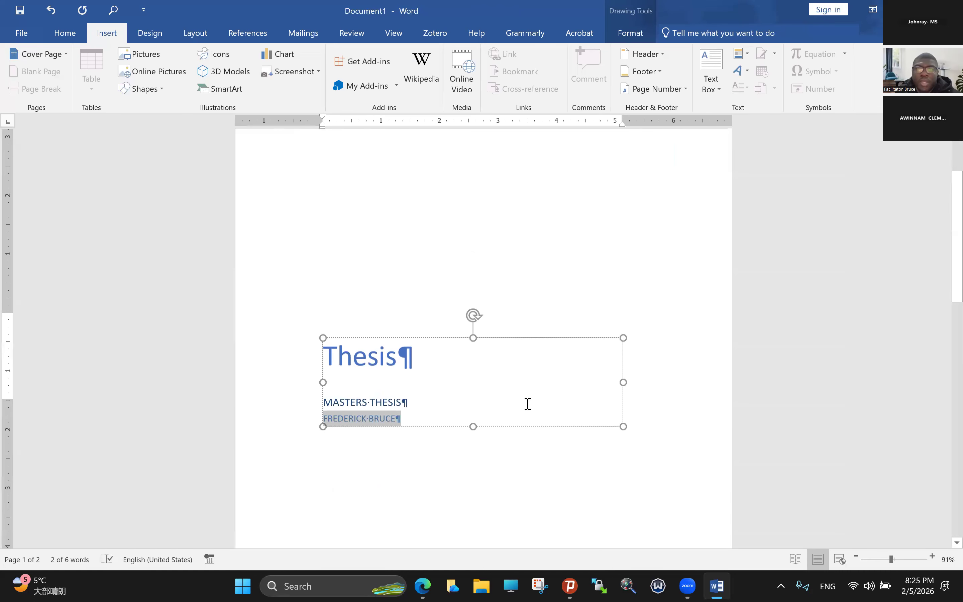
scroll(528, 404, down, 3)
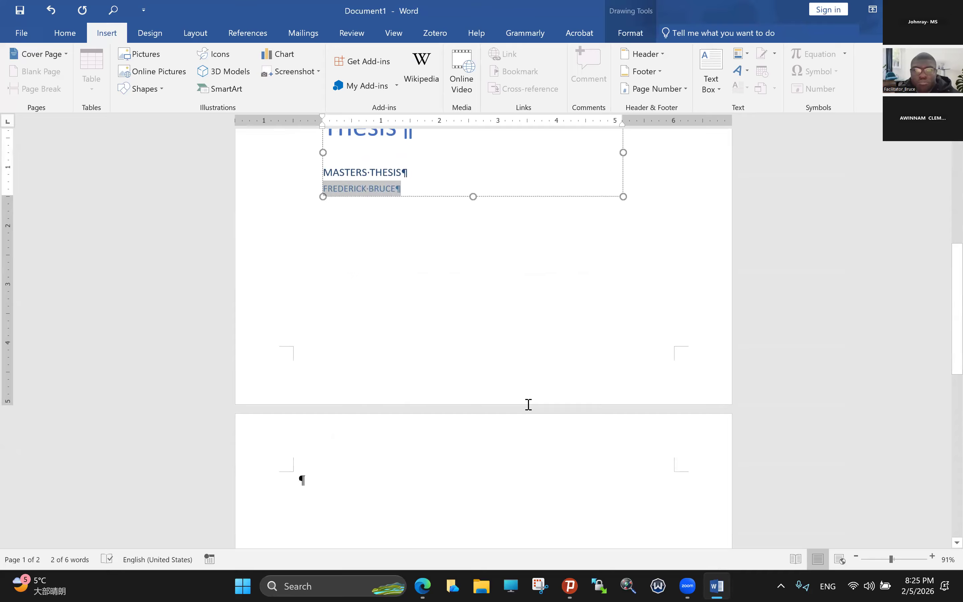
scroll(529, 405, up, 2)
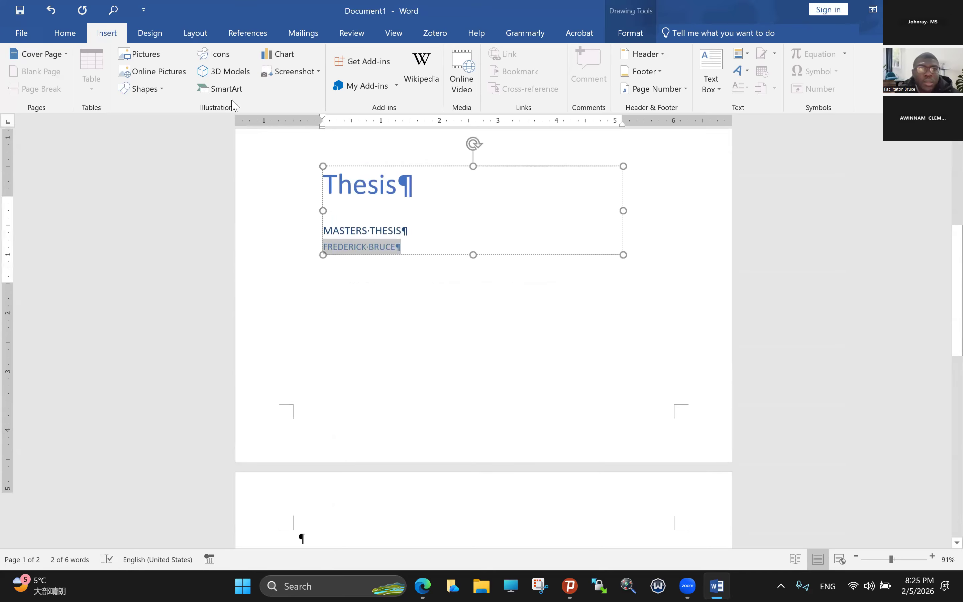
scroll(383, 279, up, 1)
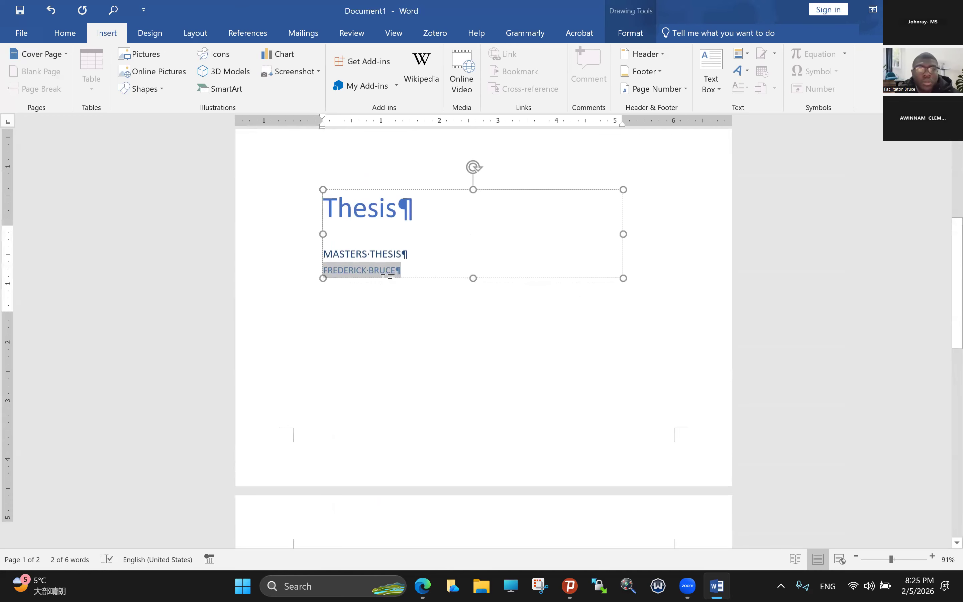
Undo the cover page's subtitle, title and year entries as well as the insertion of the cover page
key(ctrl+z)
key(ctrl+z)
key(ctrl+z)
key(ctrl+z)
key(ctrl+z)
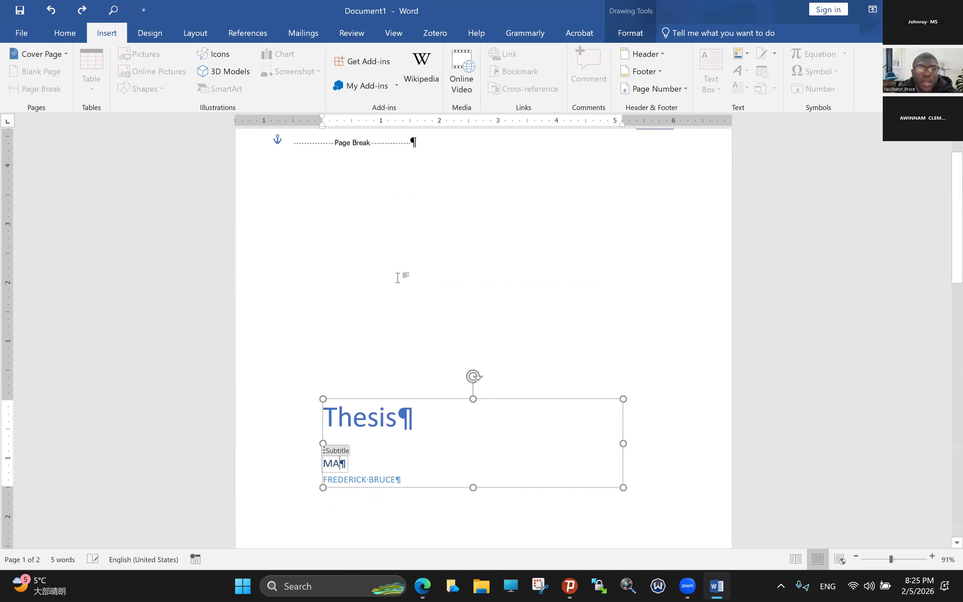
key(ctrl+z)
key(ctrl+z)
key(ctrl+z)
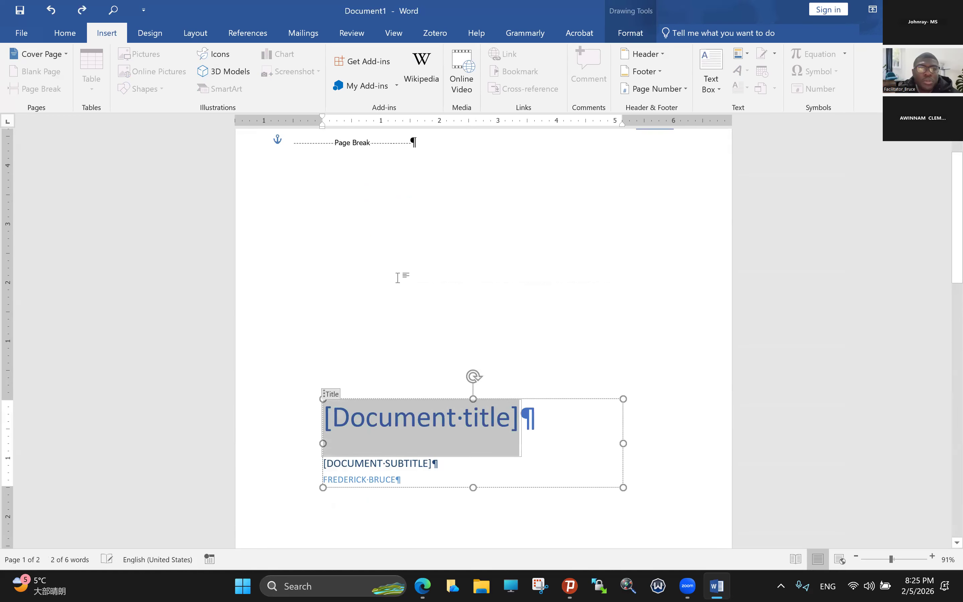
key(ctrl+z)
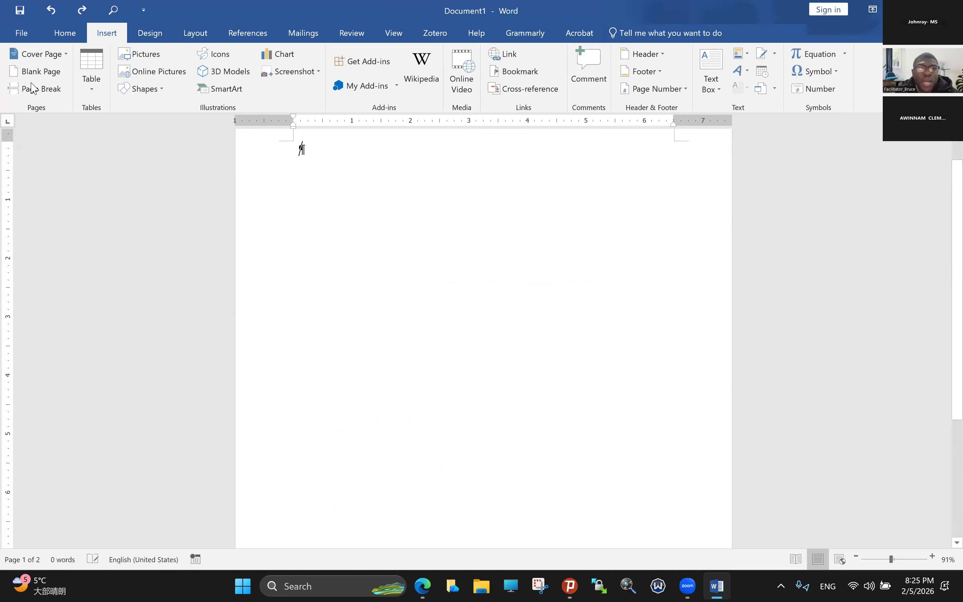
Open the header area of the first page for editing
click(302, 204)
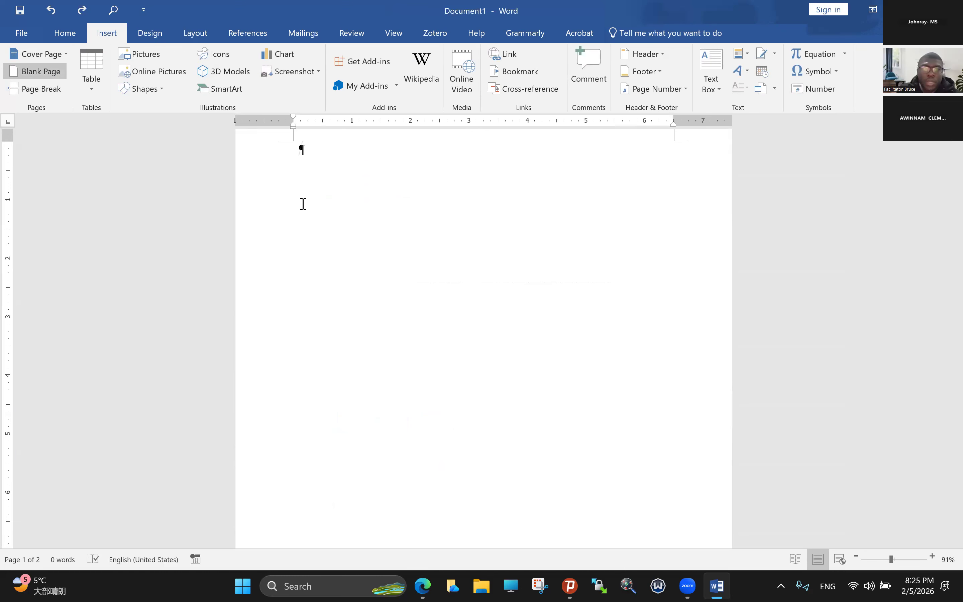
scroll(303, 204, up, 2)
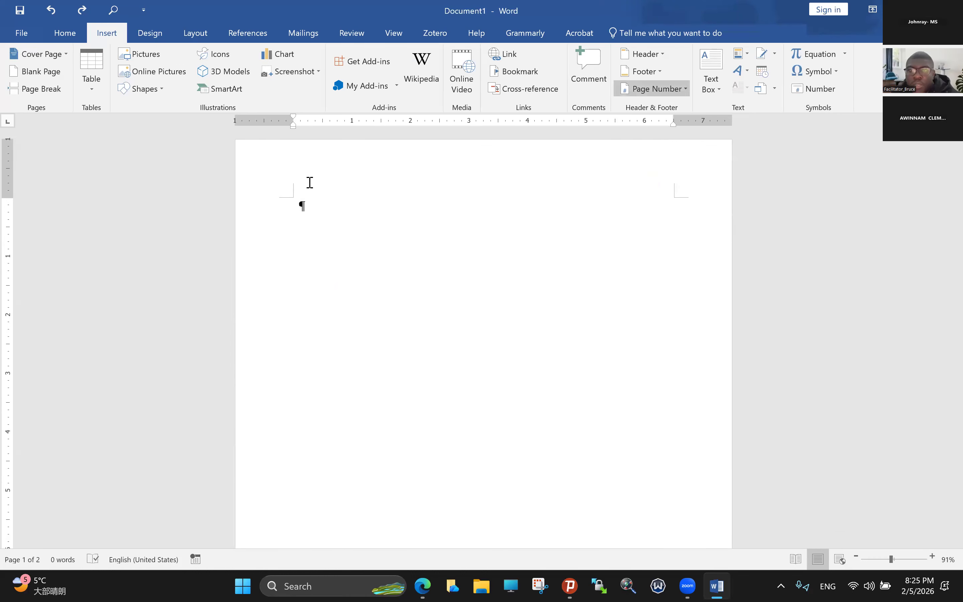
double_click(289, 174)
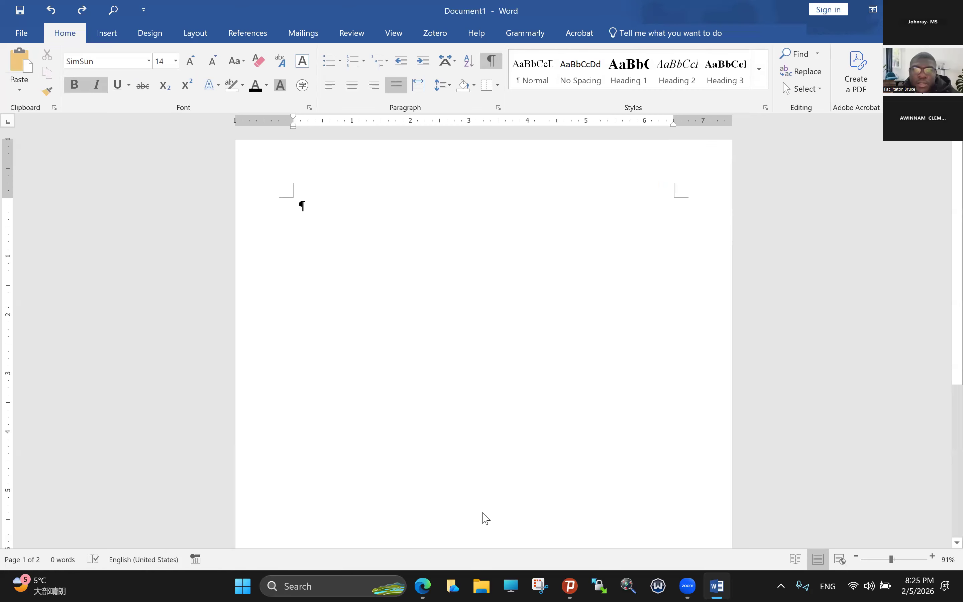
scroll(494, 389, down, 5)
scroll(494, 389, down, 6)
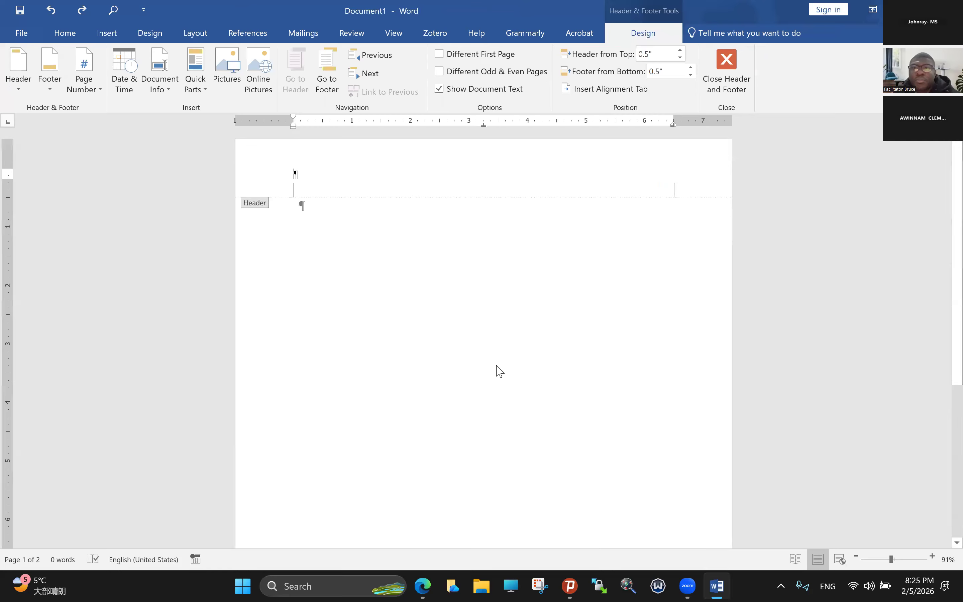
scroll(495, 357, up, 2)
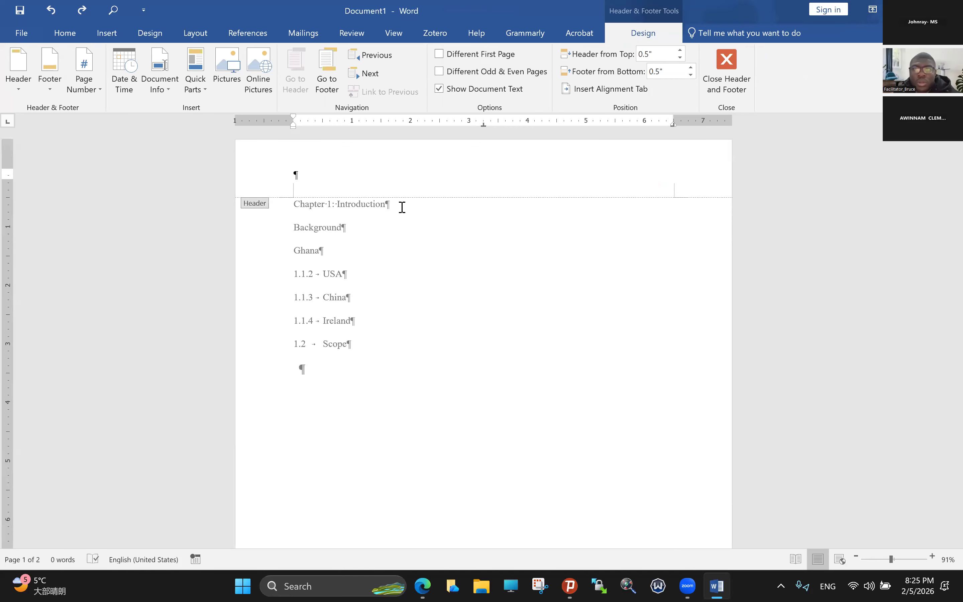
Leave the header area and insert a Plain Number 2 page number at the bottom of the pages, then return to the body text
key(Escape)
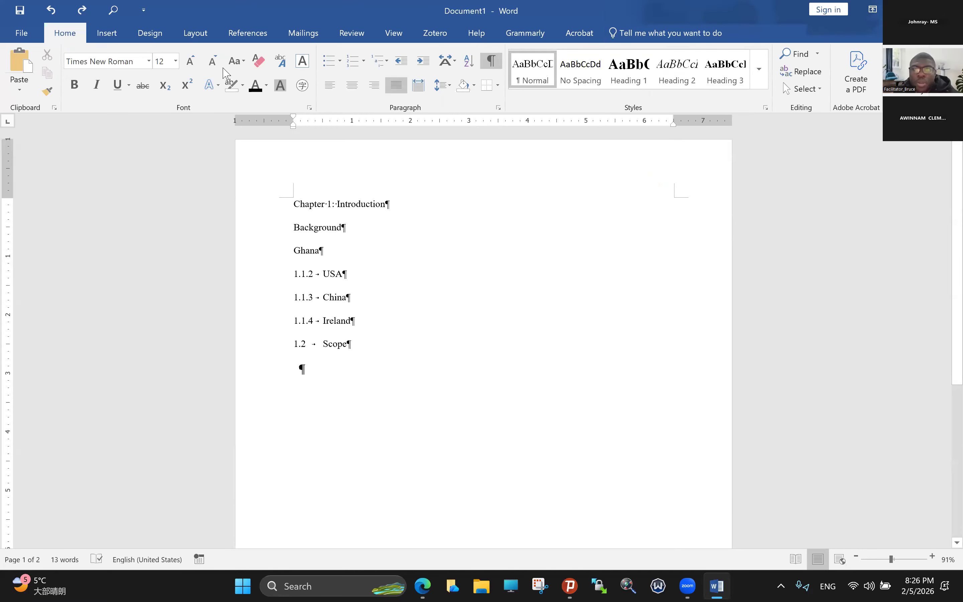
click(106, 33)
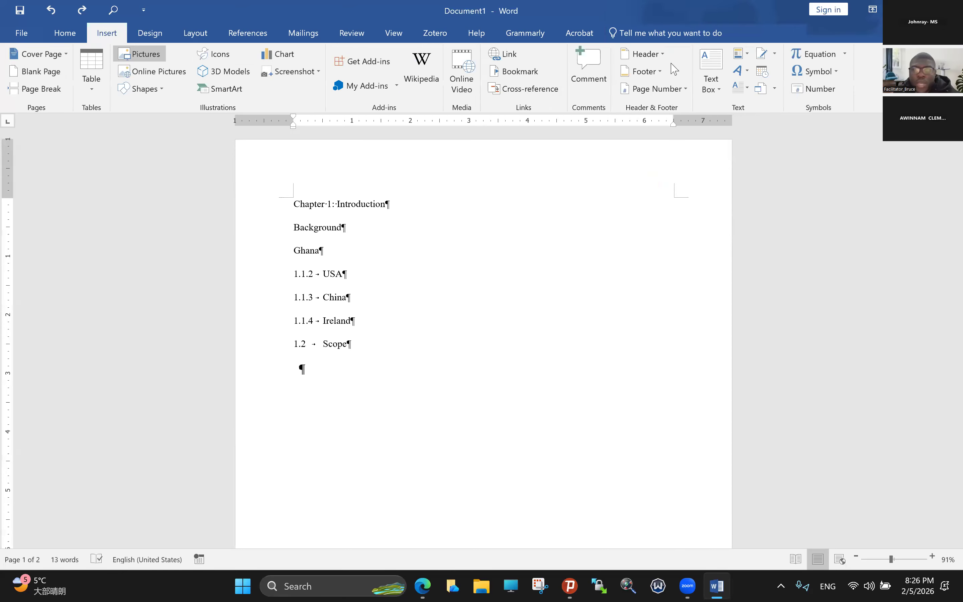
click(679, 88)
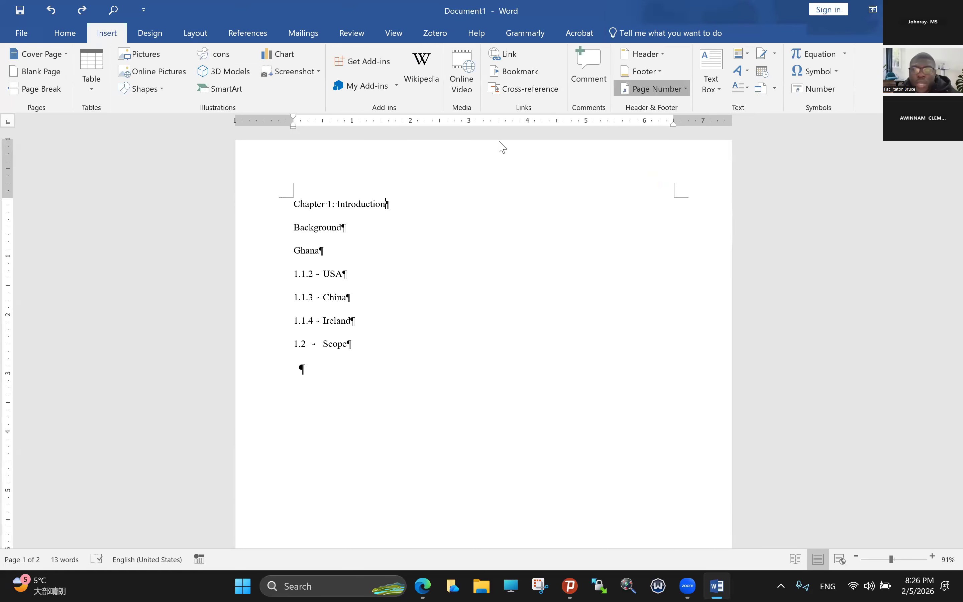
click(657, 89)
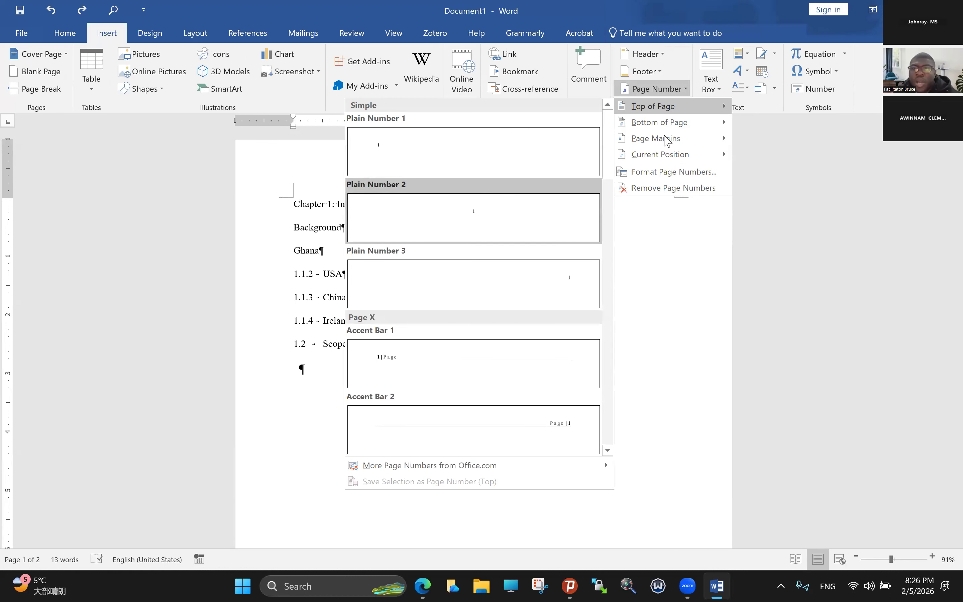
mouse_move(719, 126)
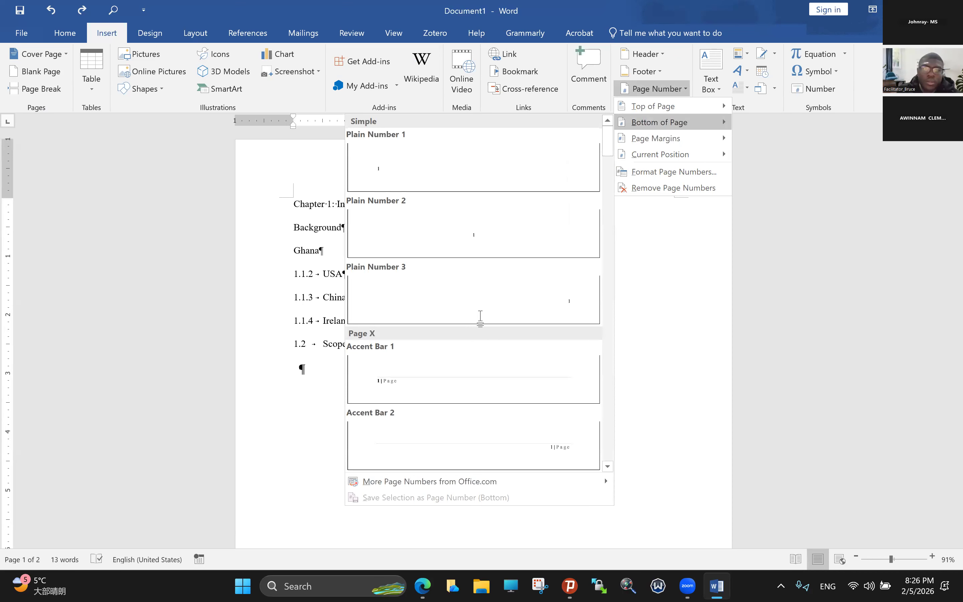
click(458, 247)
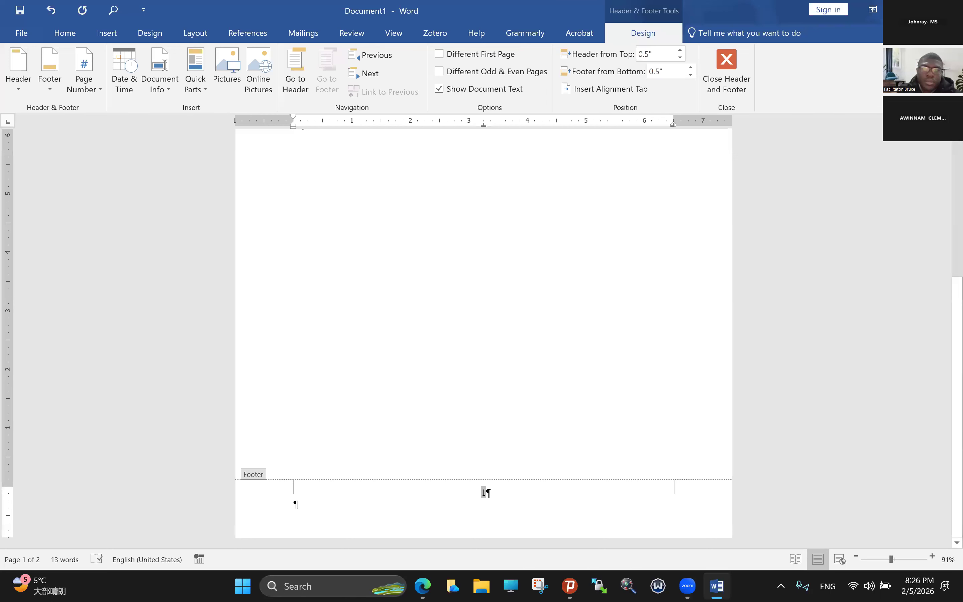
double_click(458, 243)
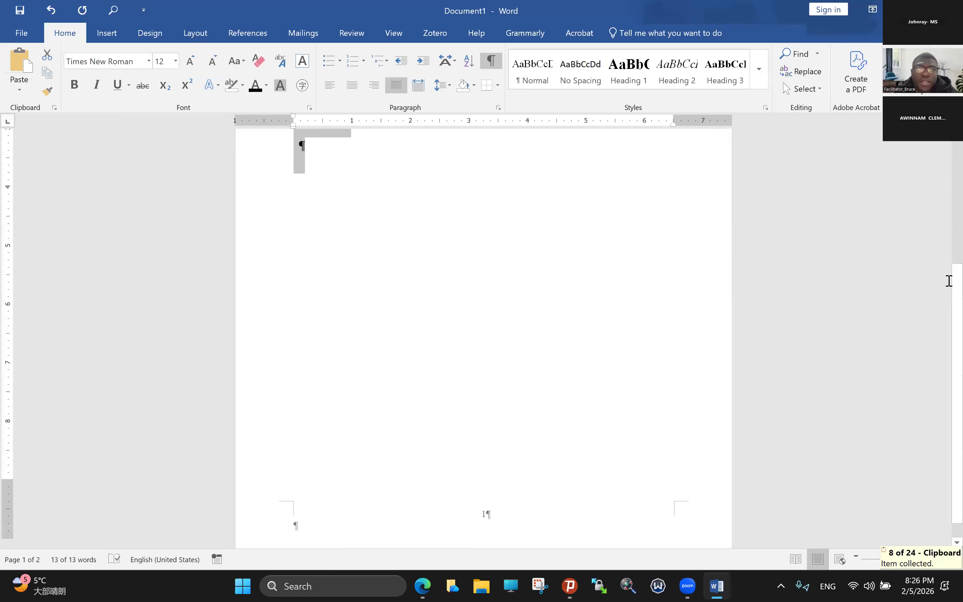
Fill several pages with pasted copies of the outline, separated by blank paragraphs
click(51, 10)
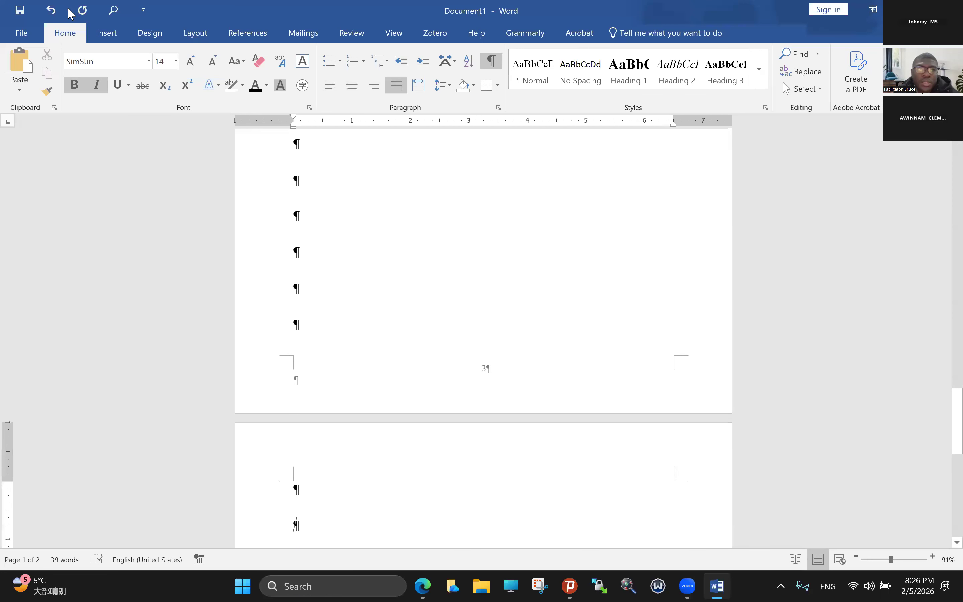
scroll(401, 266, up, 20)
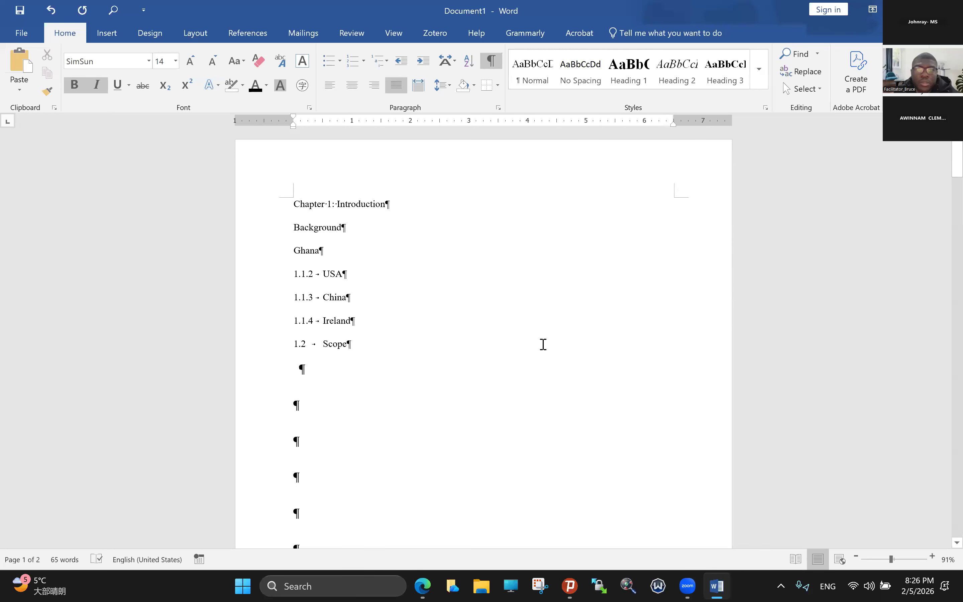
key(ctrl+z)
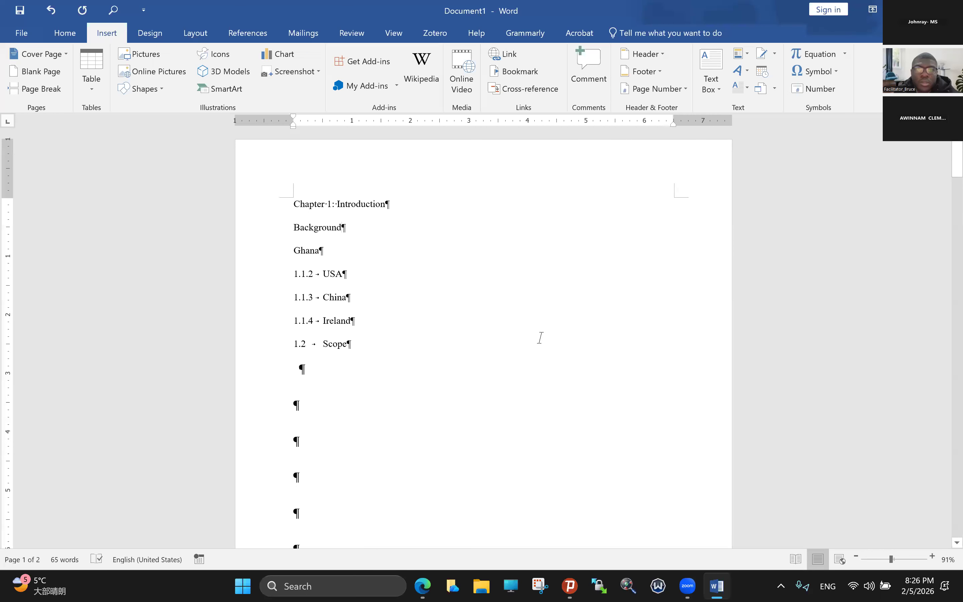
key(ctrl+z)
Insert a page break in the blank lines below the first page's outline
scroll(542, 338, down, 5)
scroll(542, 338, up, 12)
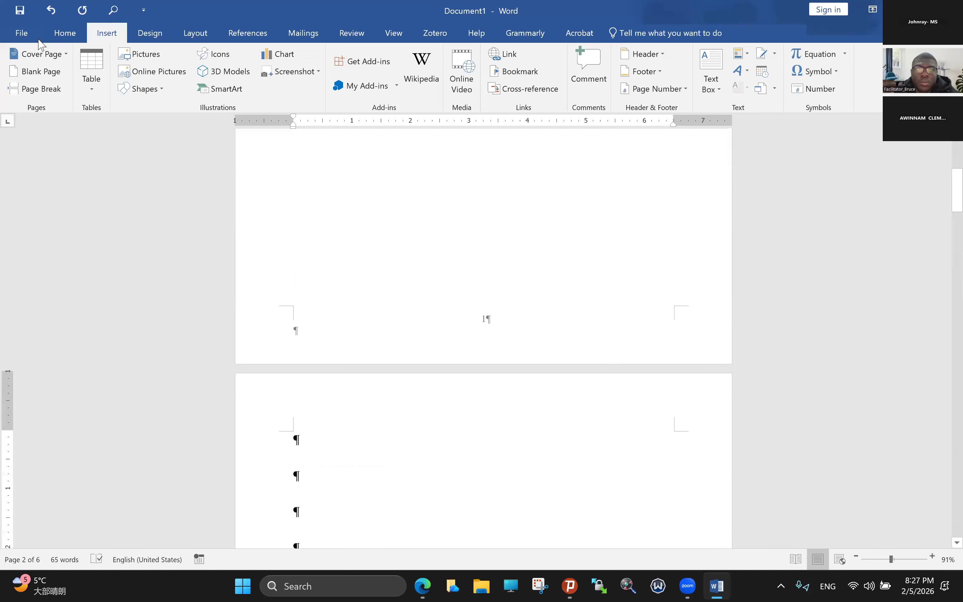
click(41, 88)
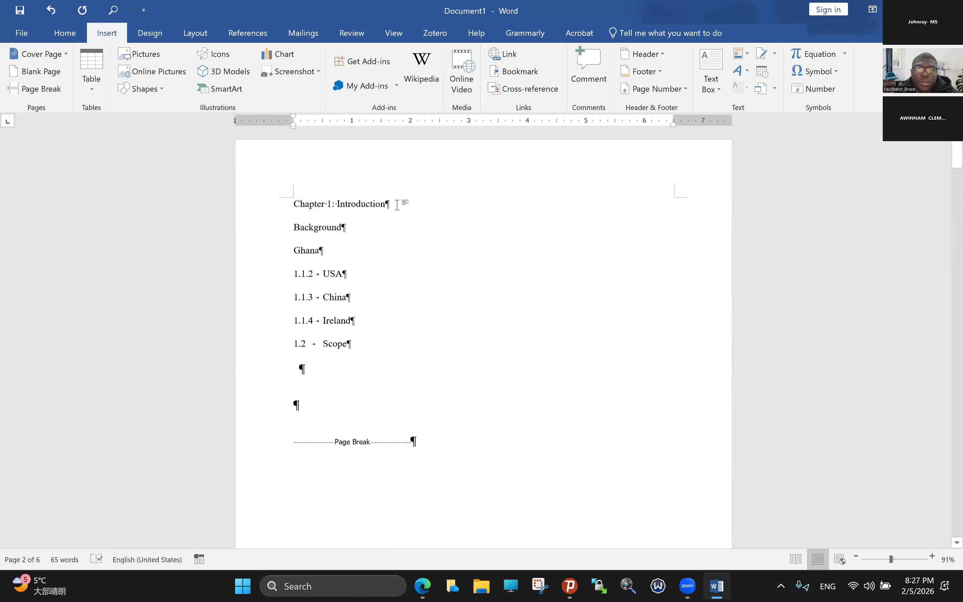
Add a series of blank paragraphs above the outline copy on the third page to push it further down
scroll(945, 239, down, 5)
drag(945, 238, 945, 286)
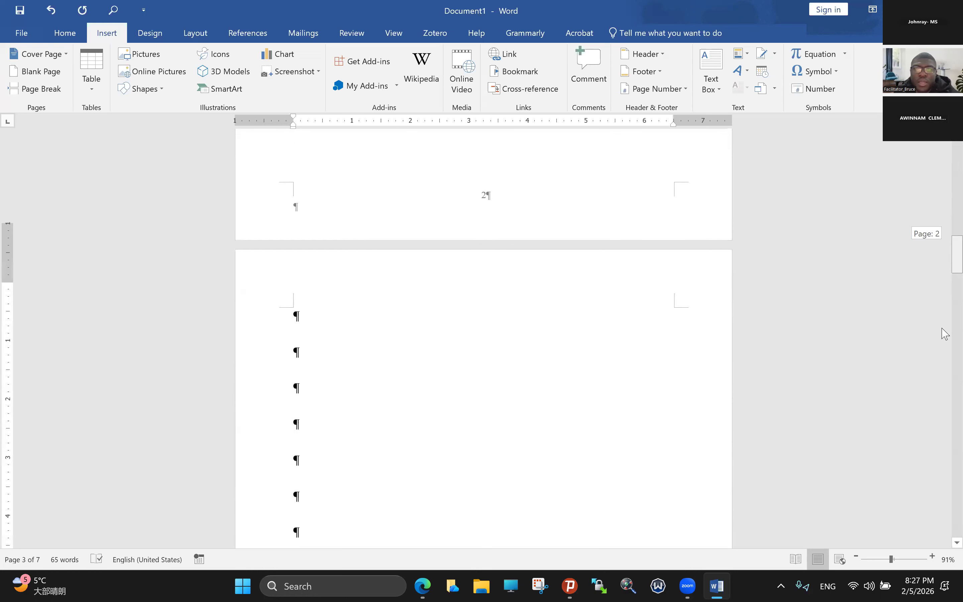
drag(943, 329, 435, 194)
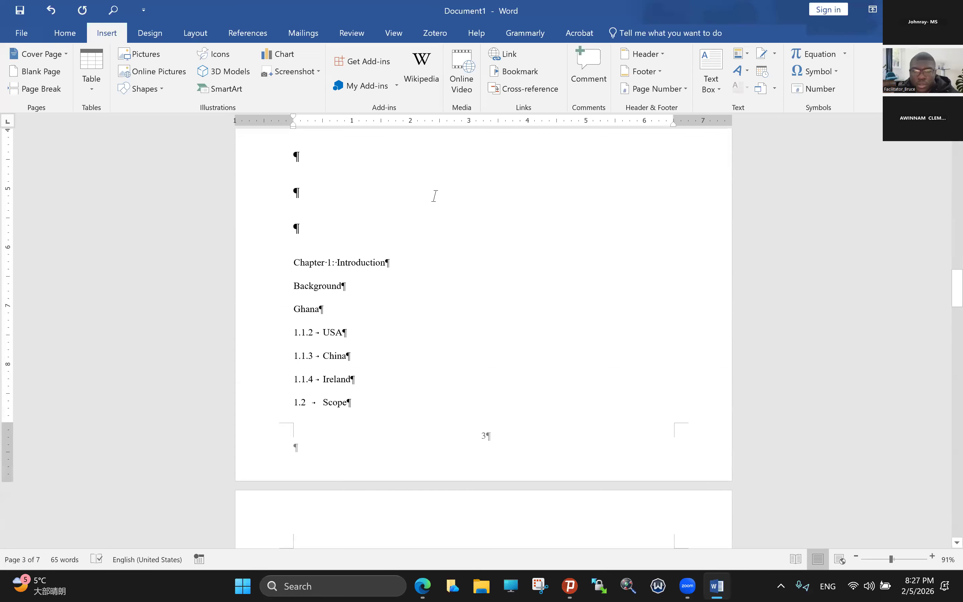
click(339, 226)
key(Return)
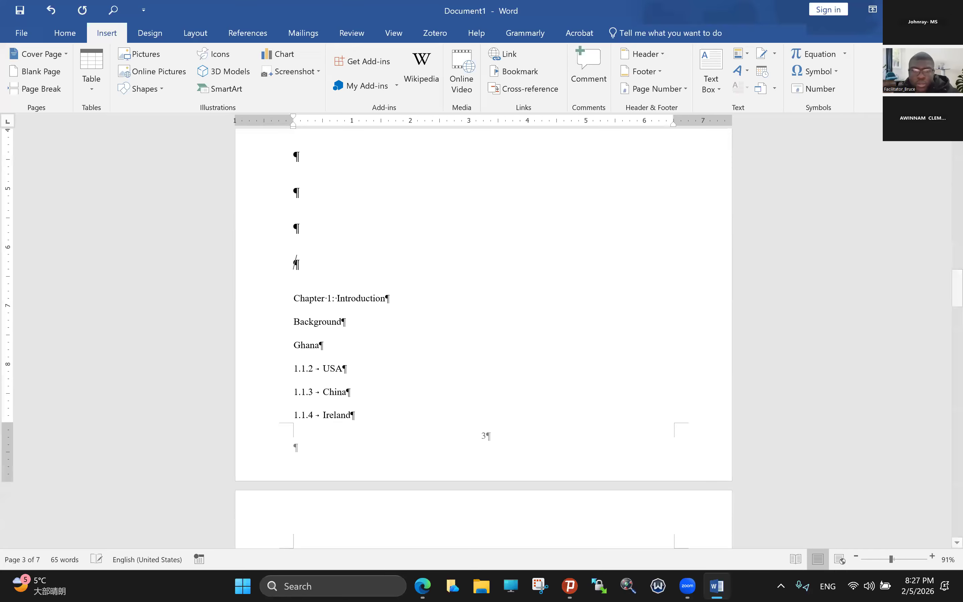
key(Return)
key(Return)
key(Return)
key(Return)
key(Return)
key(Return)
key(Return)
key(Return)
key(Return)
key(Return)
key(Return)
key(Return)
key(Return)
key(Return)
key(Return)
key(Return)
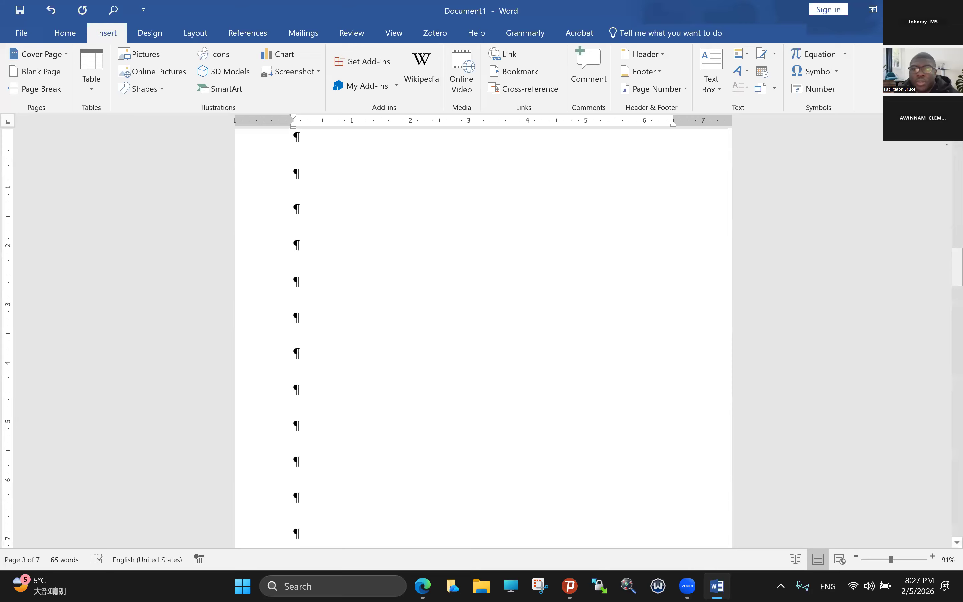
Delete the surplus blank paragraph between the first page's outline and its page break
drag(957, 268, 958, 264)
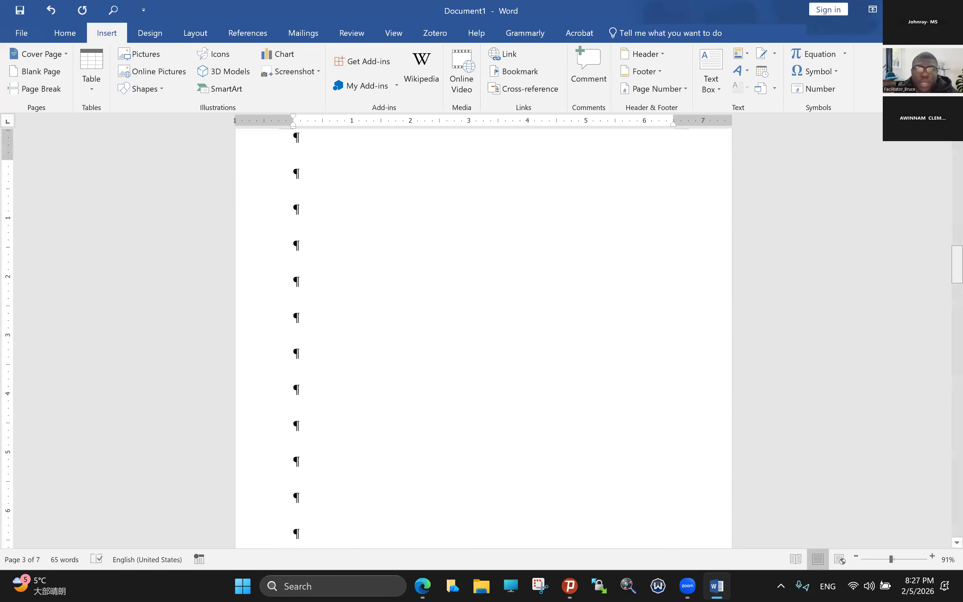
scroll(423, 323, up, 15)
drag(281, 407, 392, 481)
key(BackSpace)
key(BackSpace)
key(BackSpace)
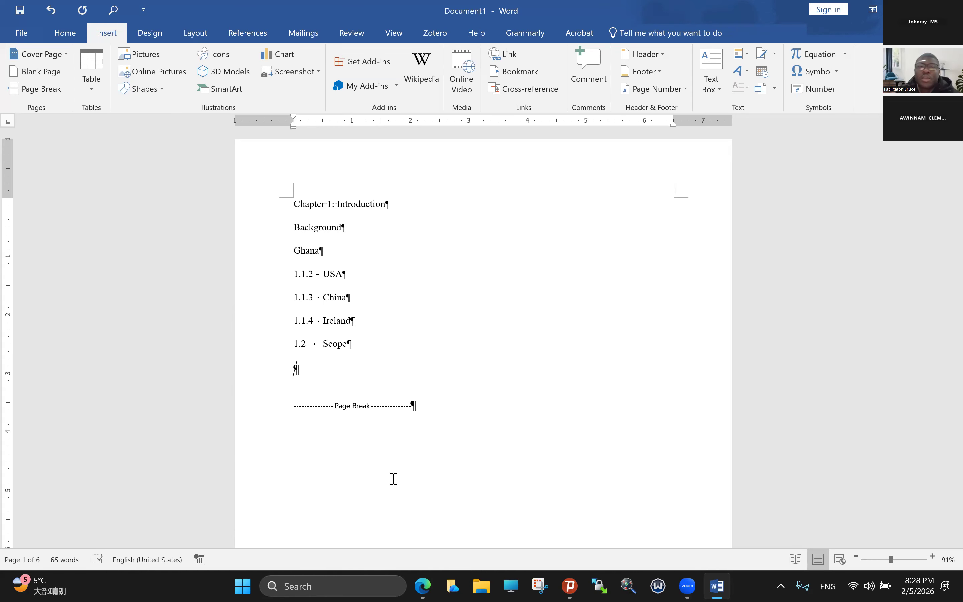
Examine how the page break separates the first page's outline and page number from the start of the second page
scroll(393, 478, down, 2)
scroll(393, 481, down, 2)
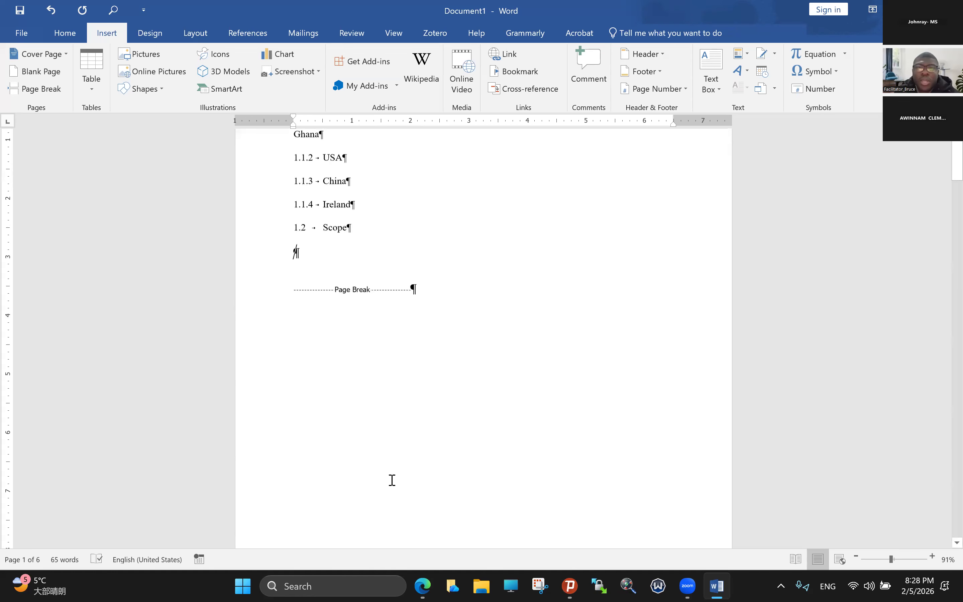
scroll(258, 458, down, 3)
scroll(344, 333, up, 4)
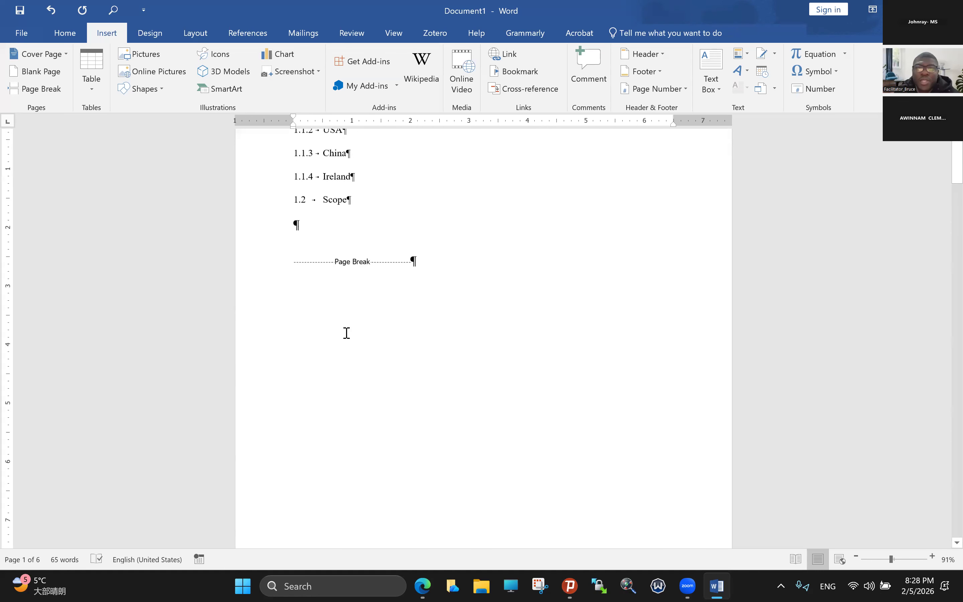
scroll(319, 193, up, 2)
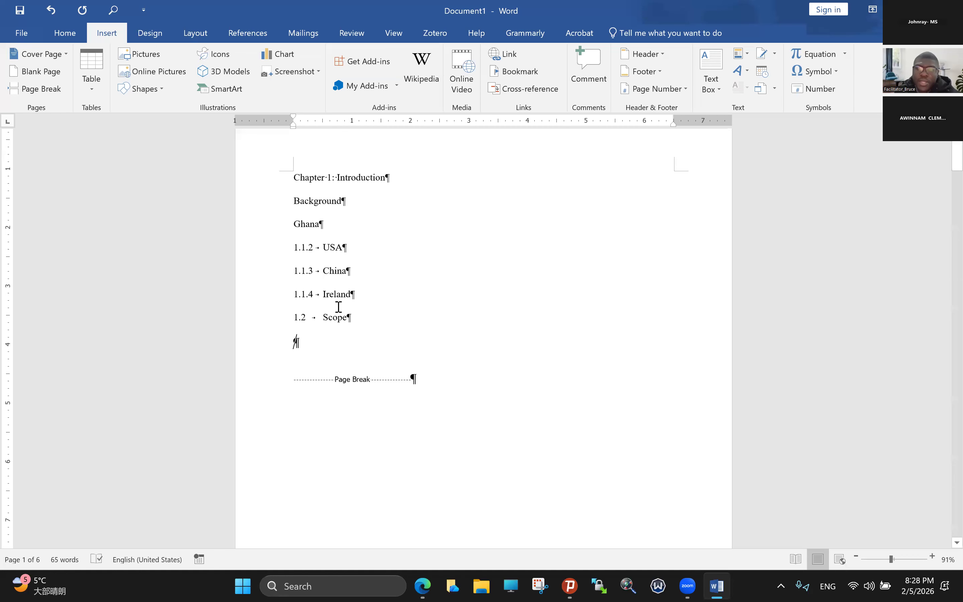
scroll(338, 307, down, 14)
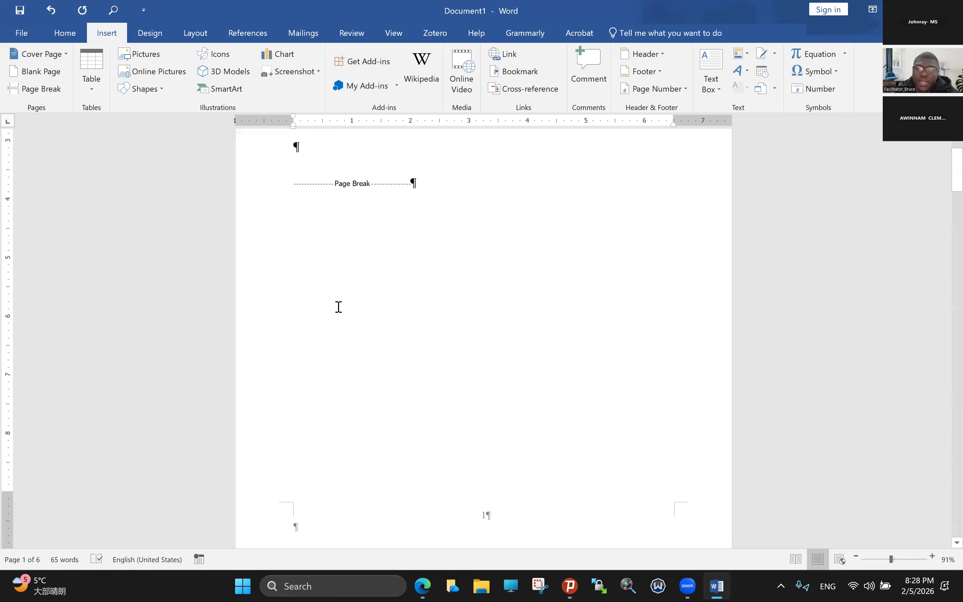
scroll(271, 284, down, 1)
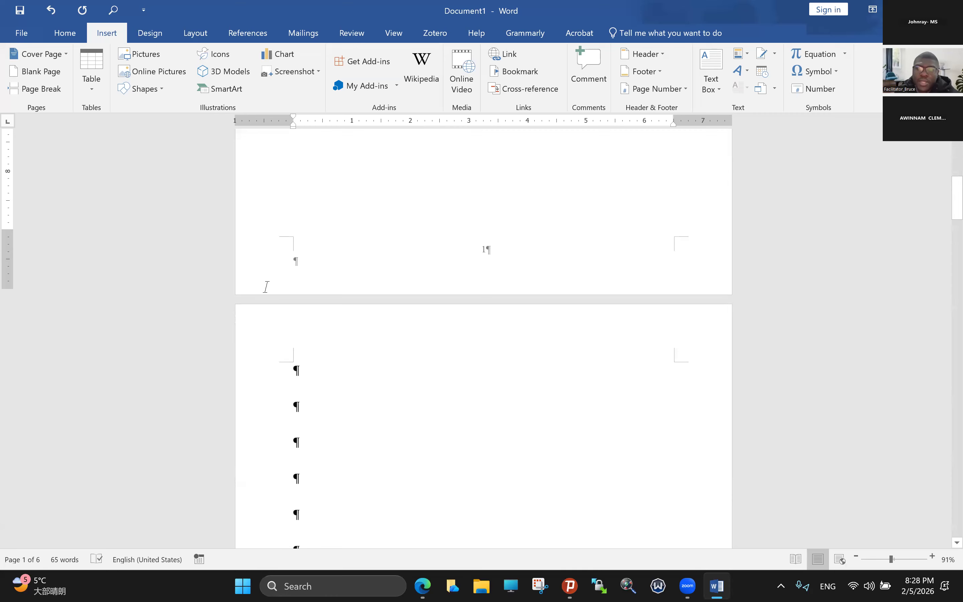
scroll(266, 286, down, 1)
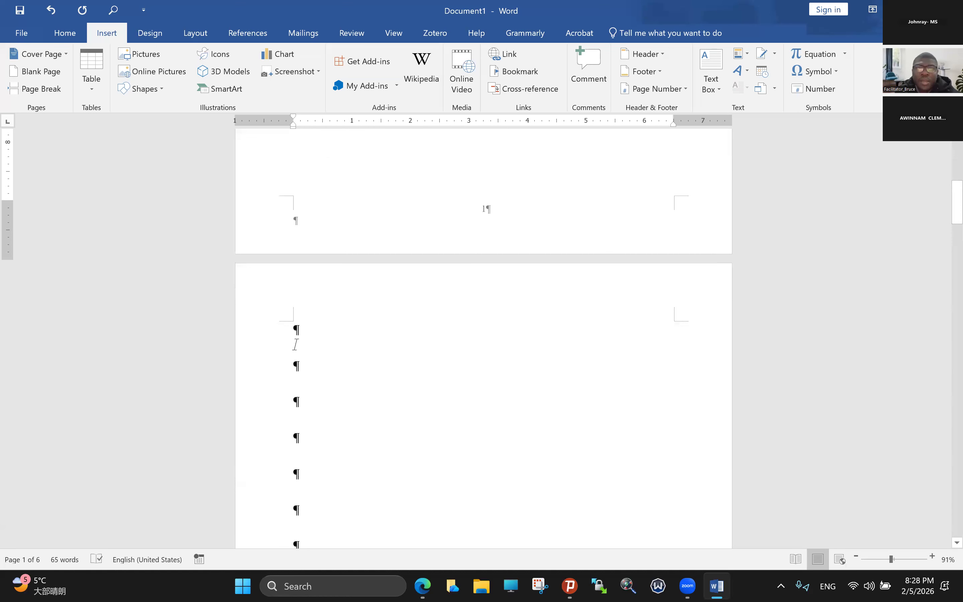
scroll(295, 345, up, 1)
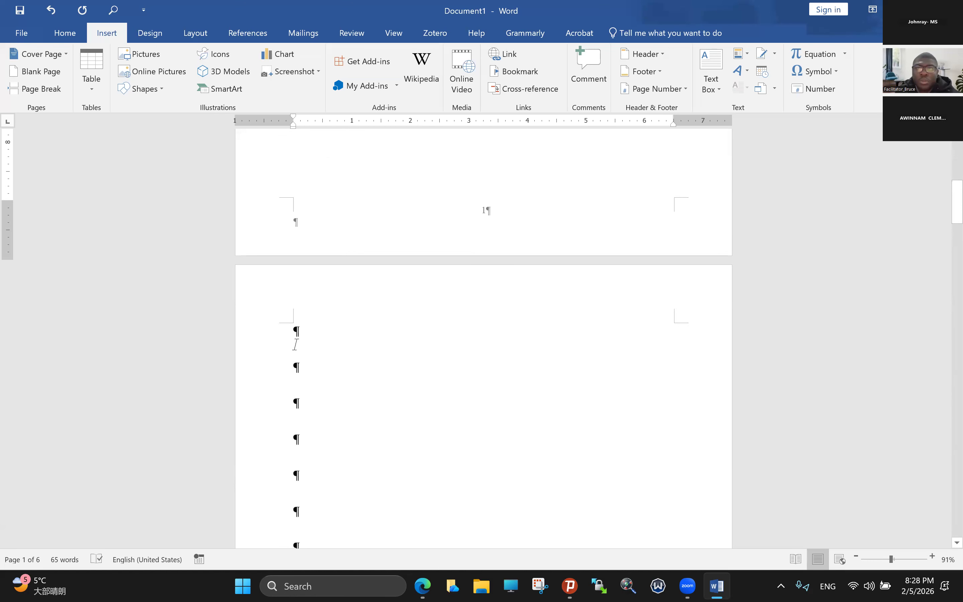
scroll(319, 344, up, 1)
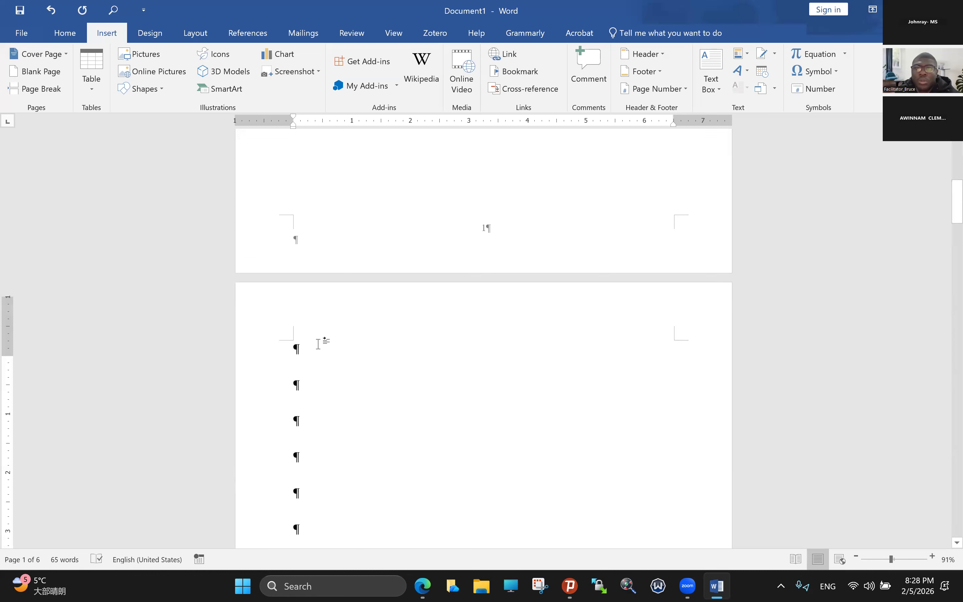
scroll(318, 345, up, 1)
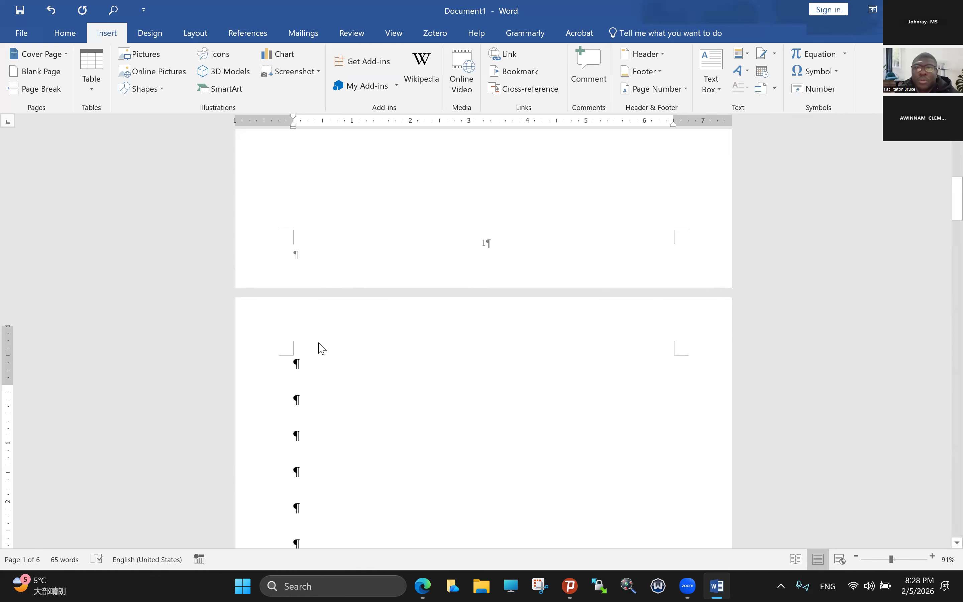
scroll(319, 346, down, 3)
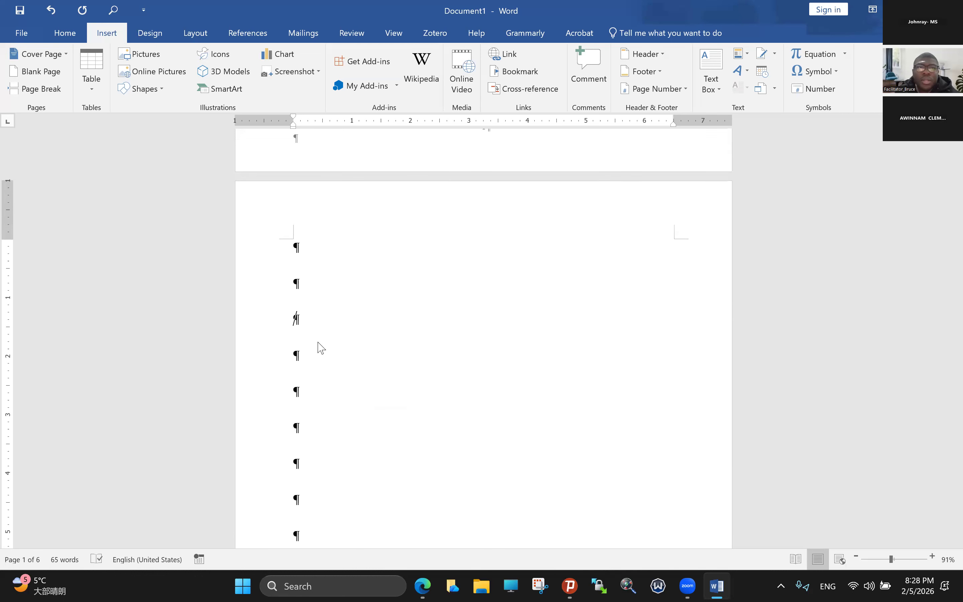
Try the landscape page orientation on the document and undo it
click(943, 180)
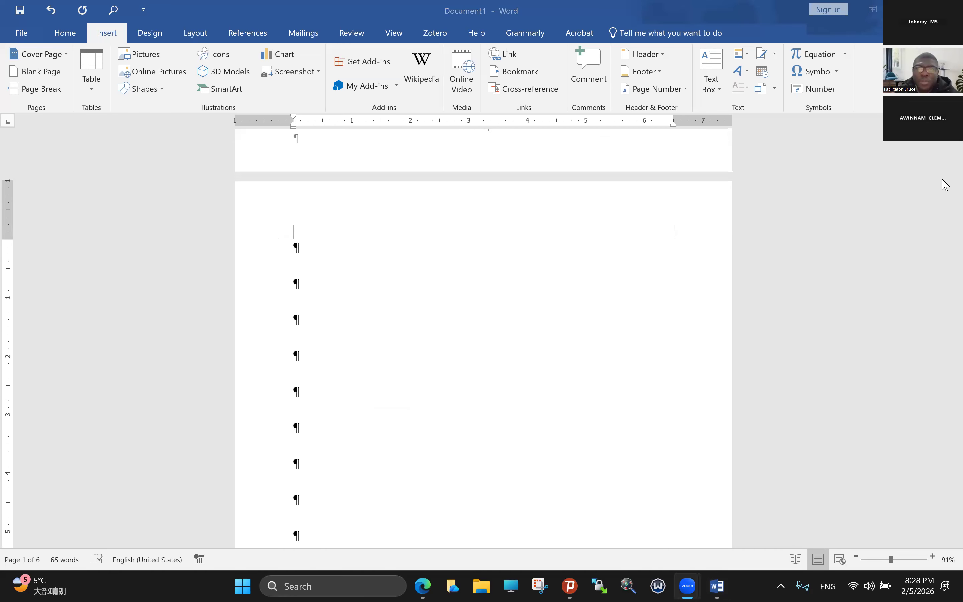
click(195, 32)
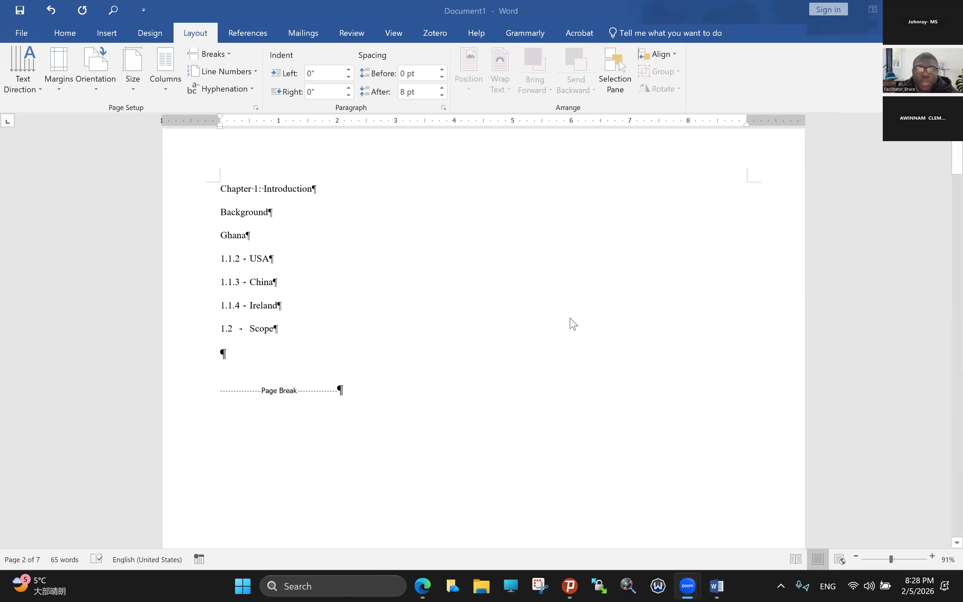
key(ctrl+z)
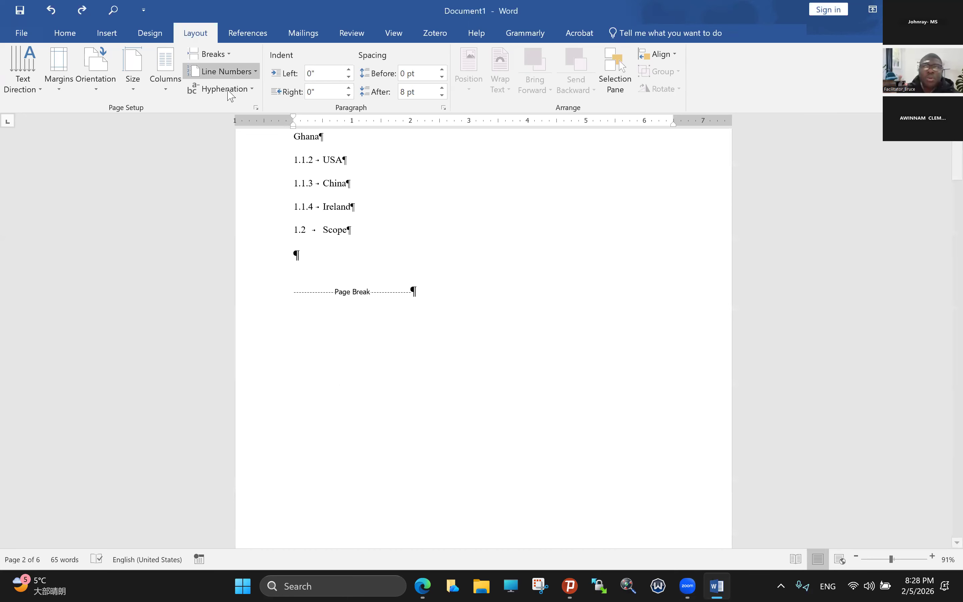
Insert a Next Page section break near the start of the second page and review the available break types
click(210, 53)
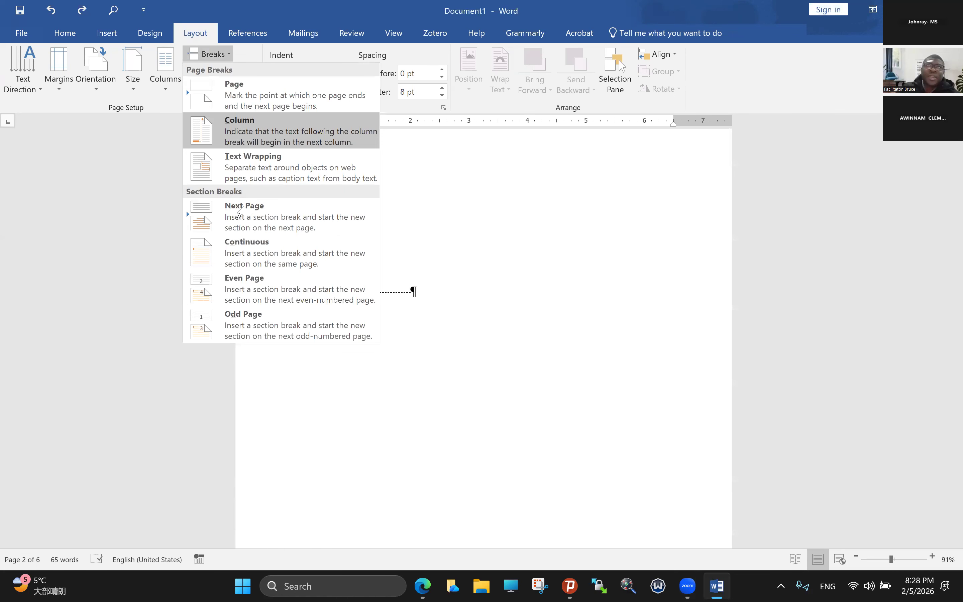
click(244, 212)
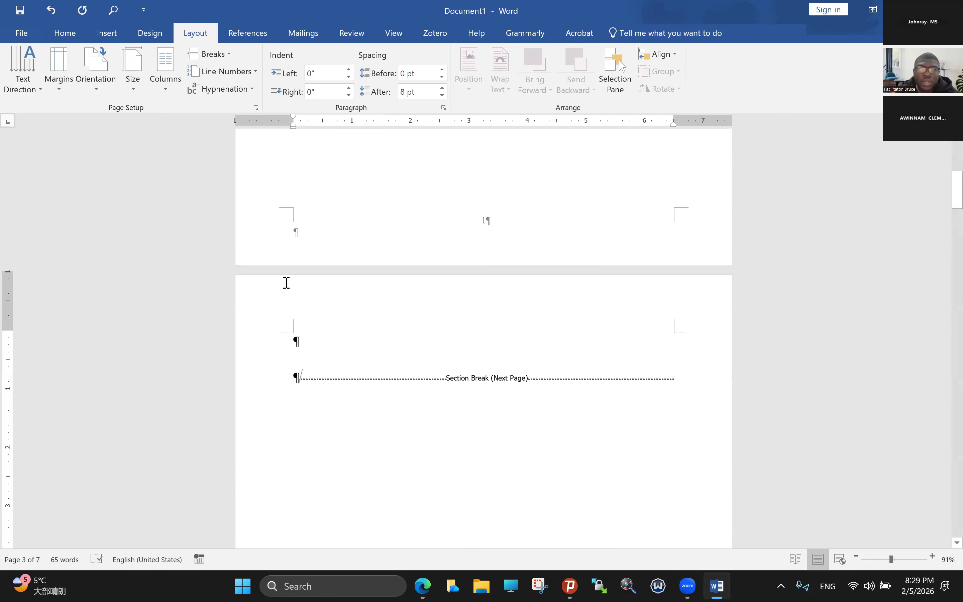
key(alt+p)
key(b)
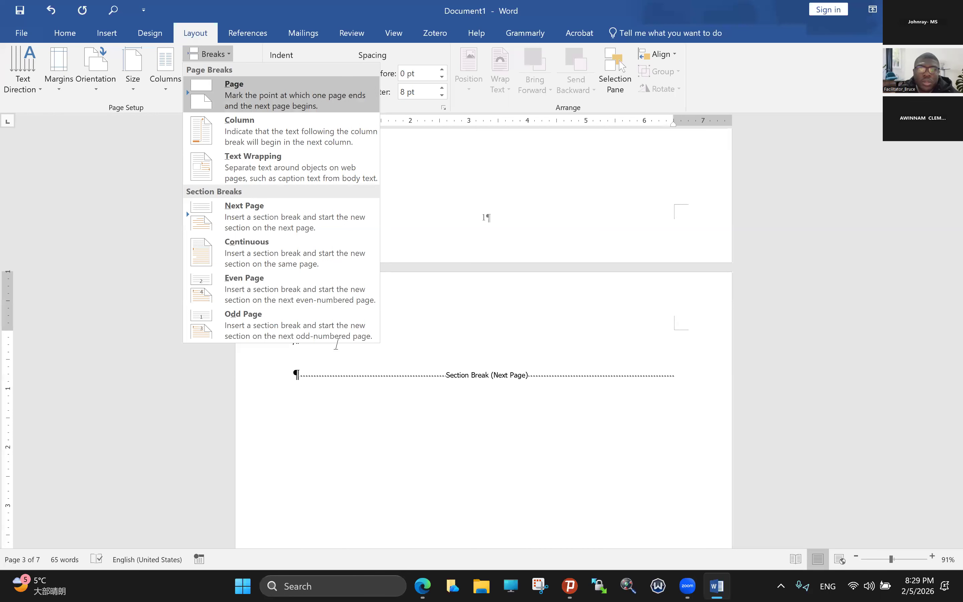
key(Down)
key(Down)
key(Down)
key(Down)
key(Return)
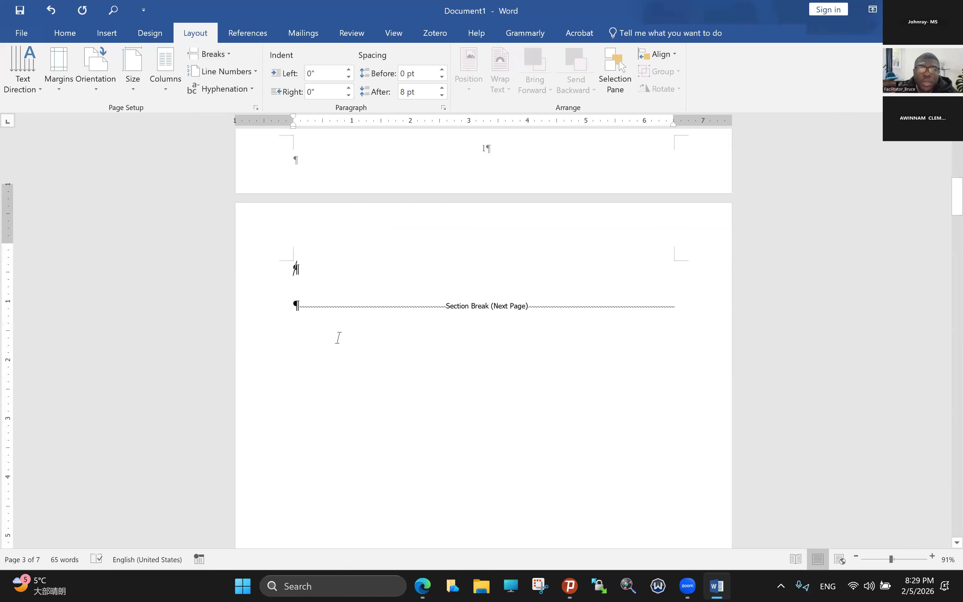
Set the second page's section, which ends in a Next Page section break, to landscape orientation
scroll(339, 336, down, 8)
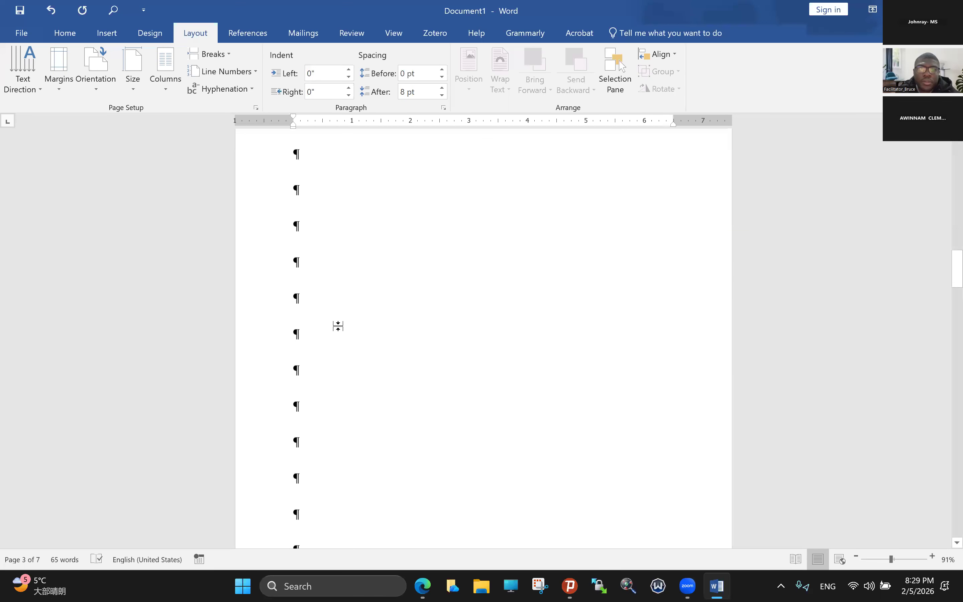
scroll(287, 408, down, 3)
scroll(279, 414, up, 3)
scroll(289, 395, up, 9)
click(289, 395)
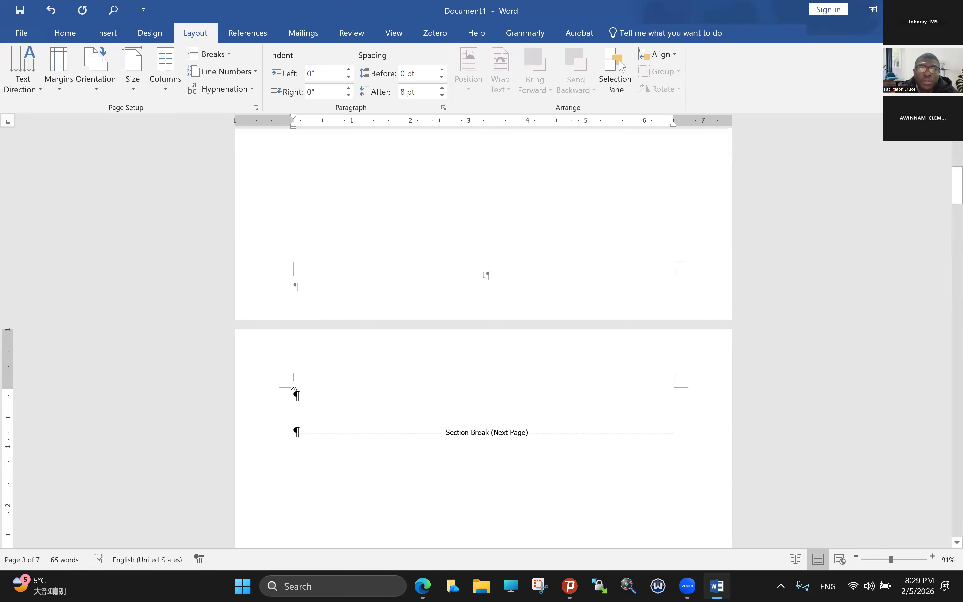
click(96, 80)
click(115, 138)
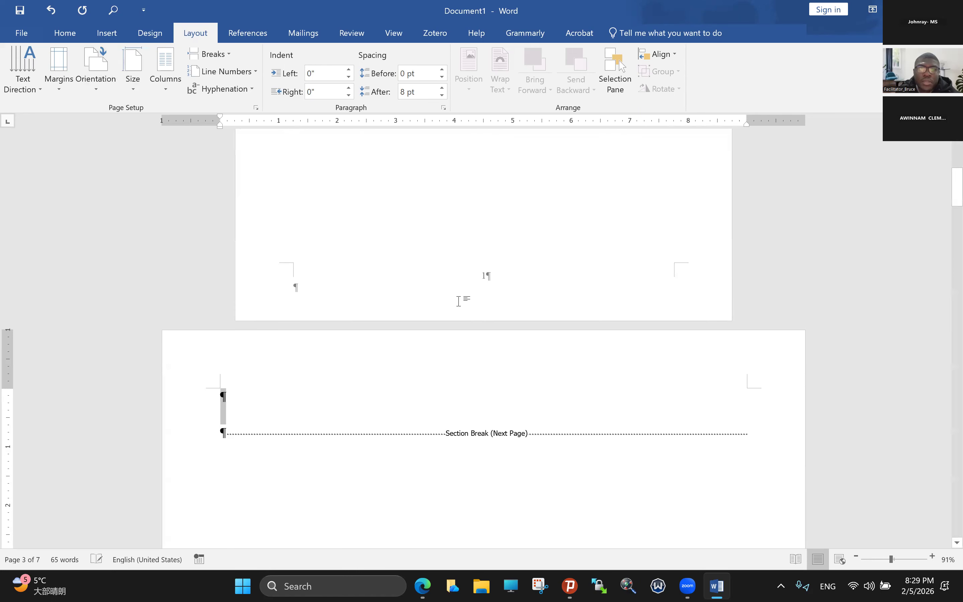
Examine how the landscape second page compares with the orientation of the pages before and after it
scroll(461, 304, up, 1)
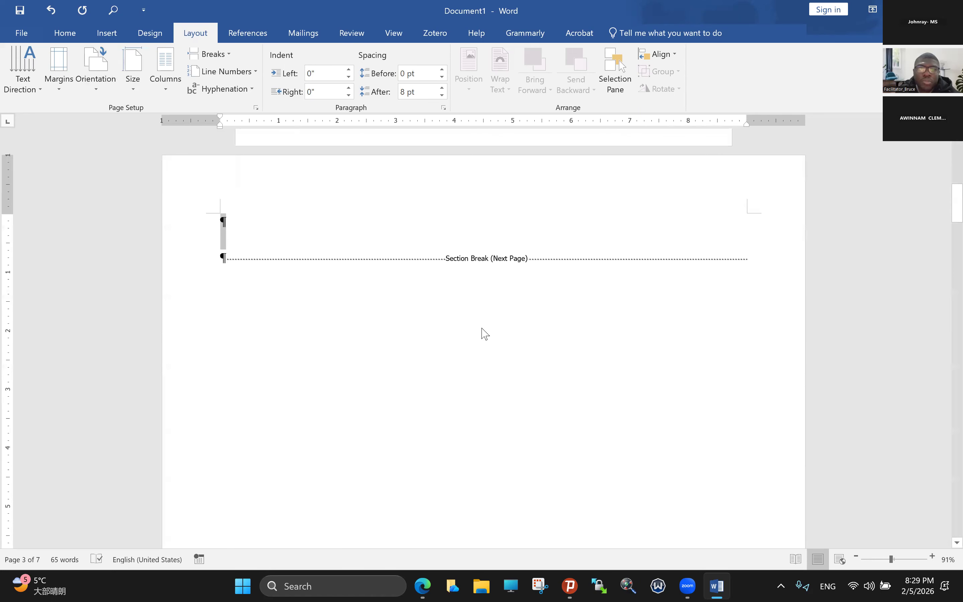
scroll(482, 330, down, 4)
scroll(483, 330, up, 1)
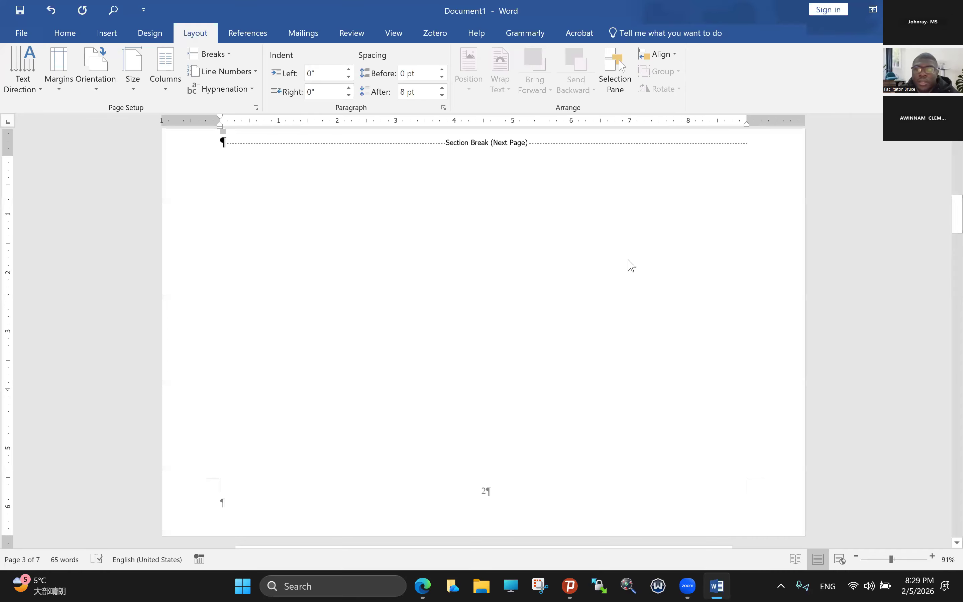
scroll(560, 222, up, 5)
scroll(560, 221, up, 10)
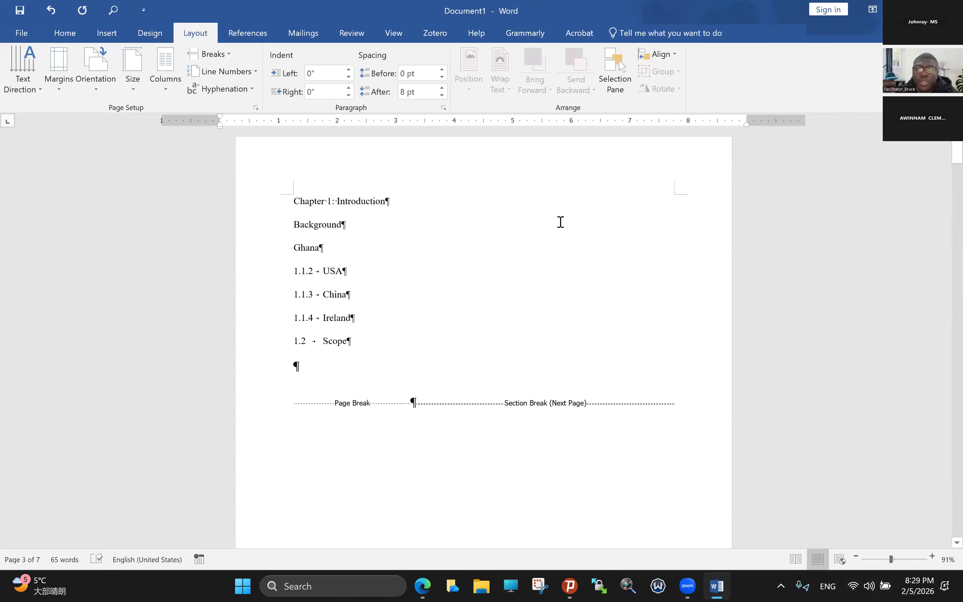
scroll(559, 221, down, 6)
scroll(559, 221, down, 6)
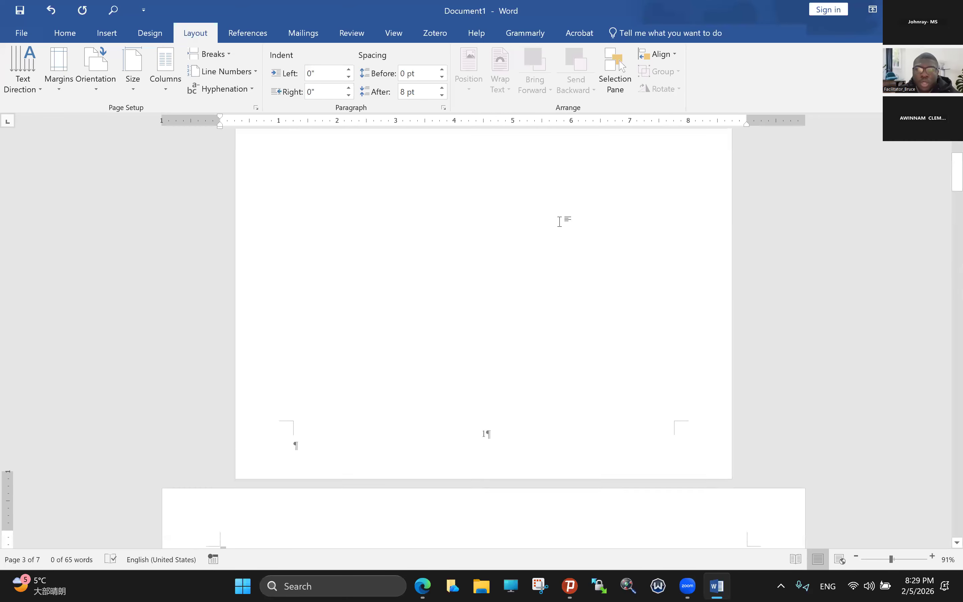
scroll(560, 222, down, 1)
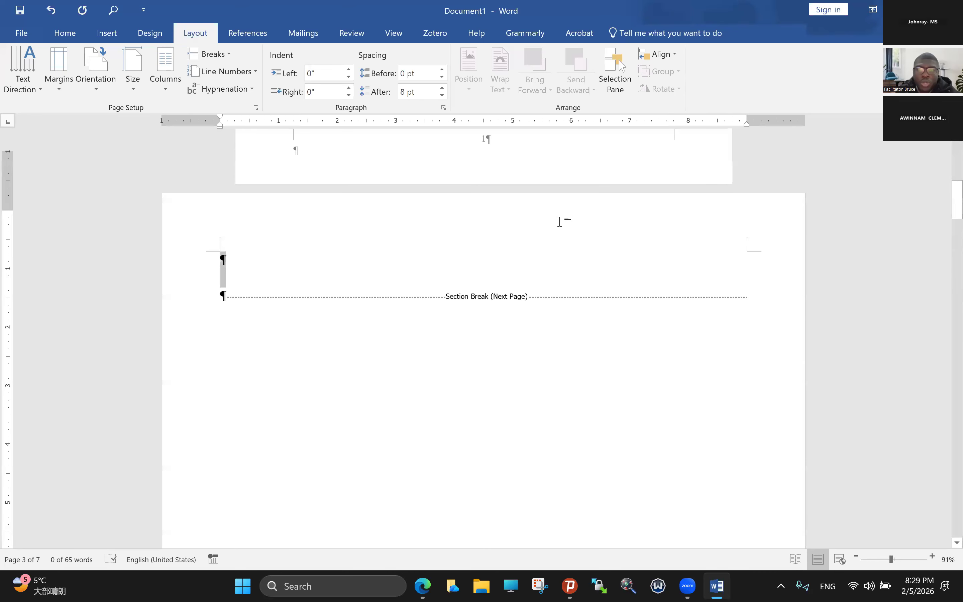
scroll(556, 229, down, 3)
scroll(552, 236, down, 5)
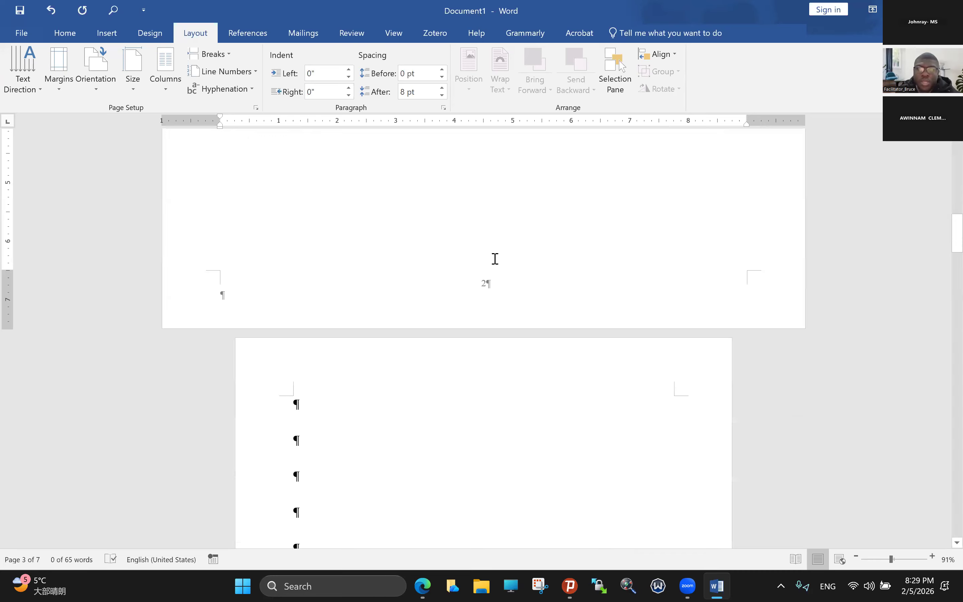
Delete the run of blank paragraphs above the Chapter 1 outline on the third page, keeping one at the top
scroll(491, 263, down, 5)
scroll(492, 263, down, 3)
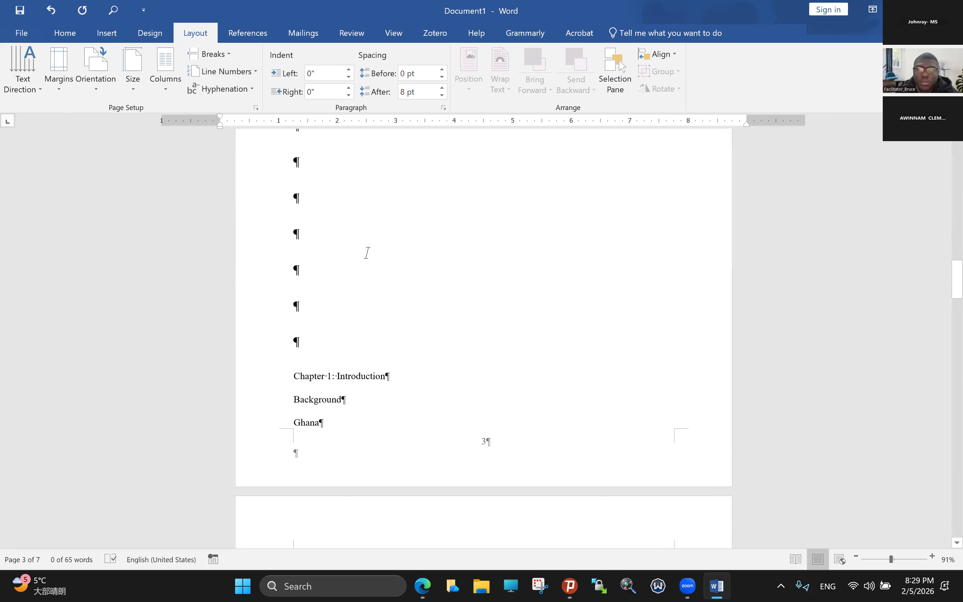
drag(294, 342, 273, 257)
key(Delete)
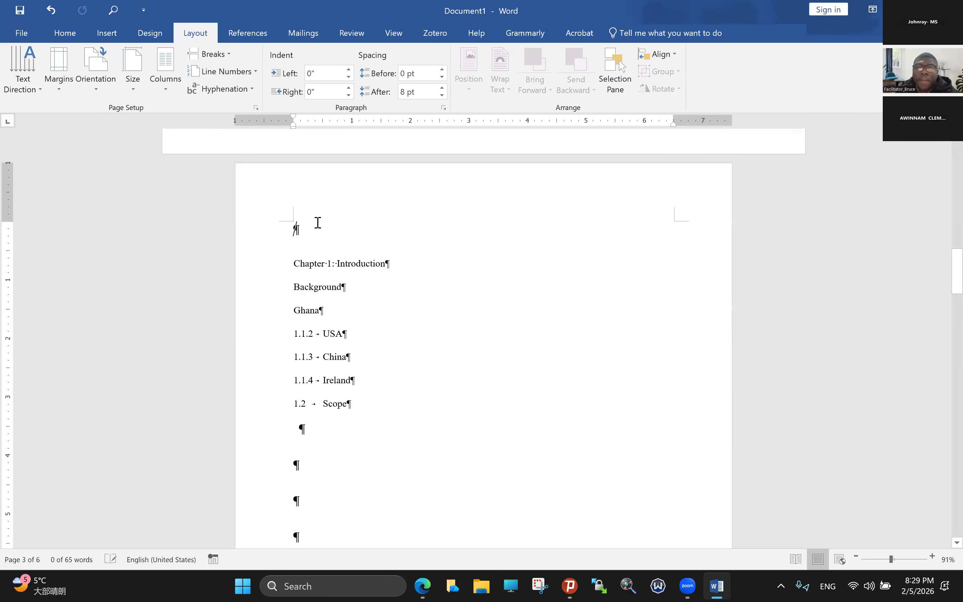
Review the page and section breaks on the first page and how they separate it from the landscape page
scroll(329, 216, up, 3)
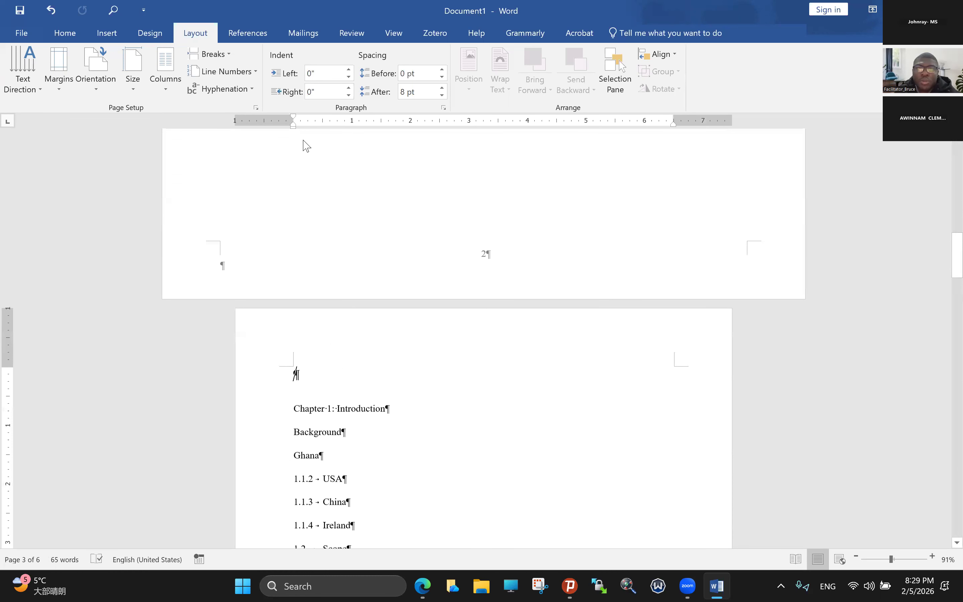
scroll(383, 247, up, 10)
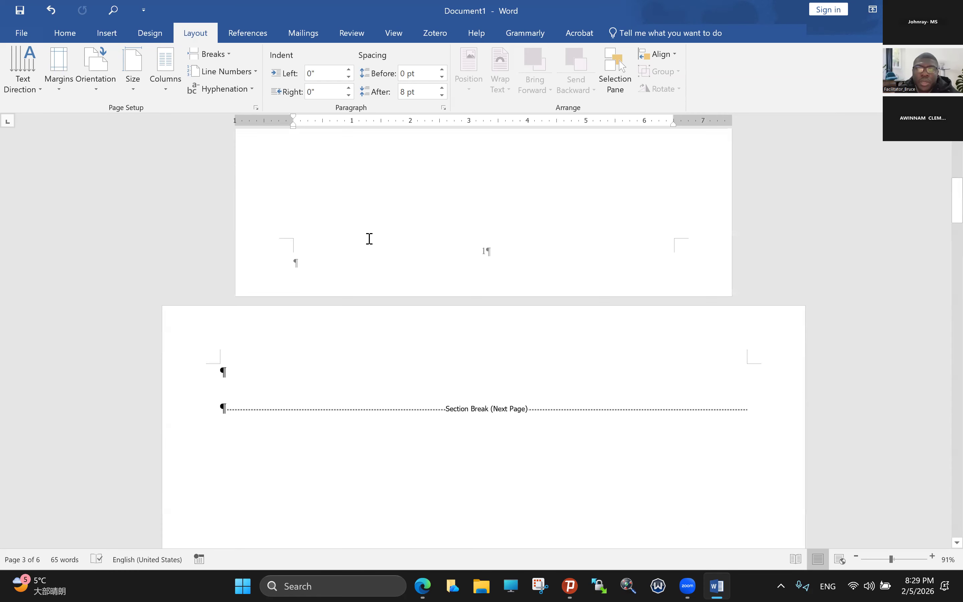
scroll(368, 239, up, 6)
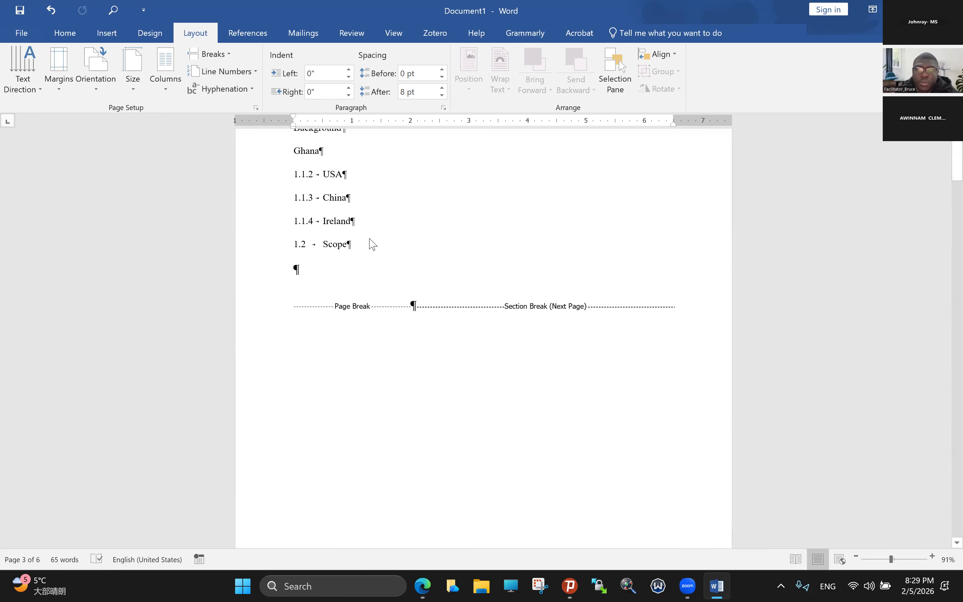
scroll(369, 239, up, 1)
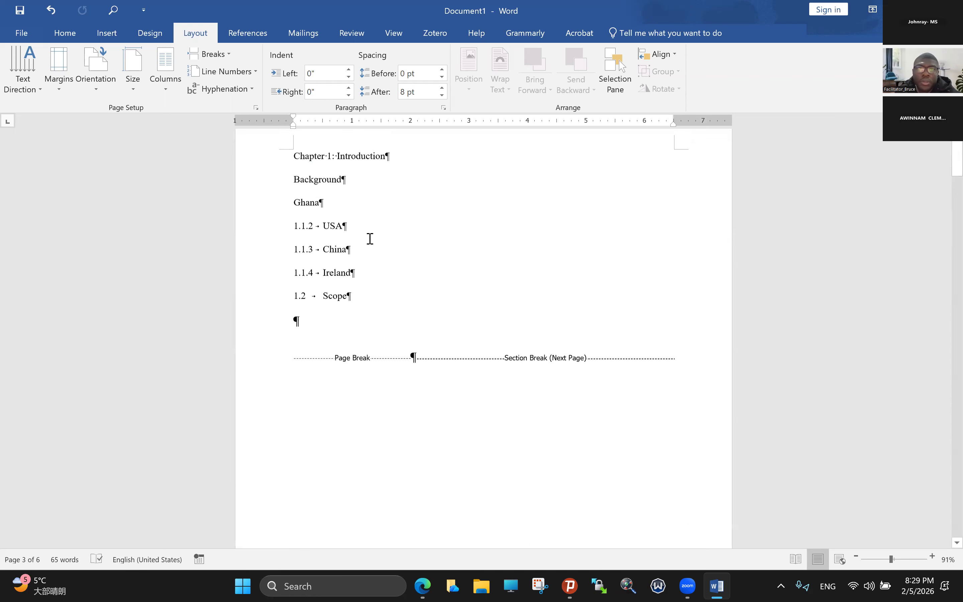
scroll(370, 238, down, 10)
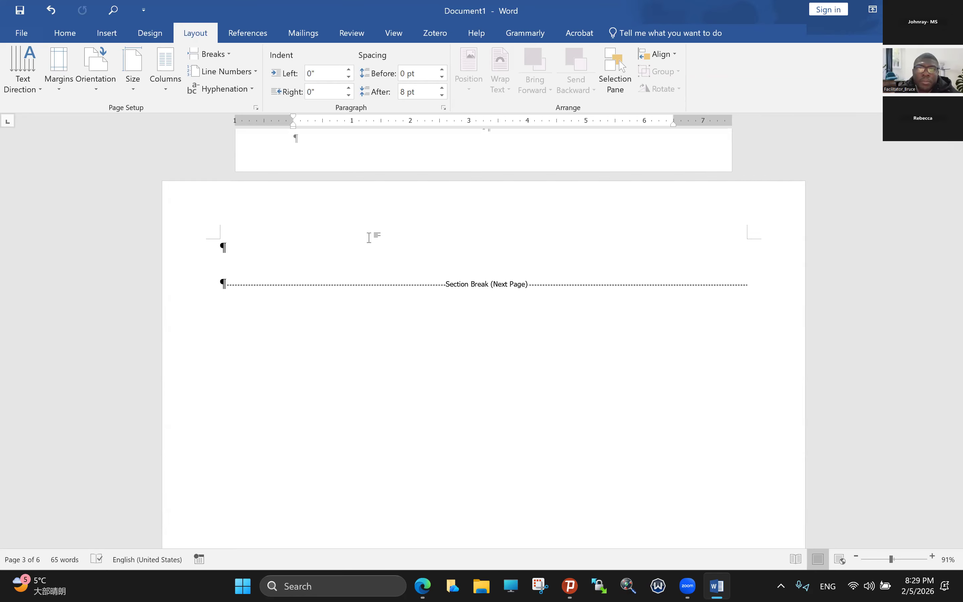
scroll(370, 239, up, 5)
scroll(370, 239, up, 8)
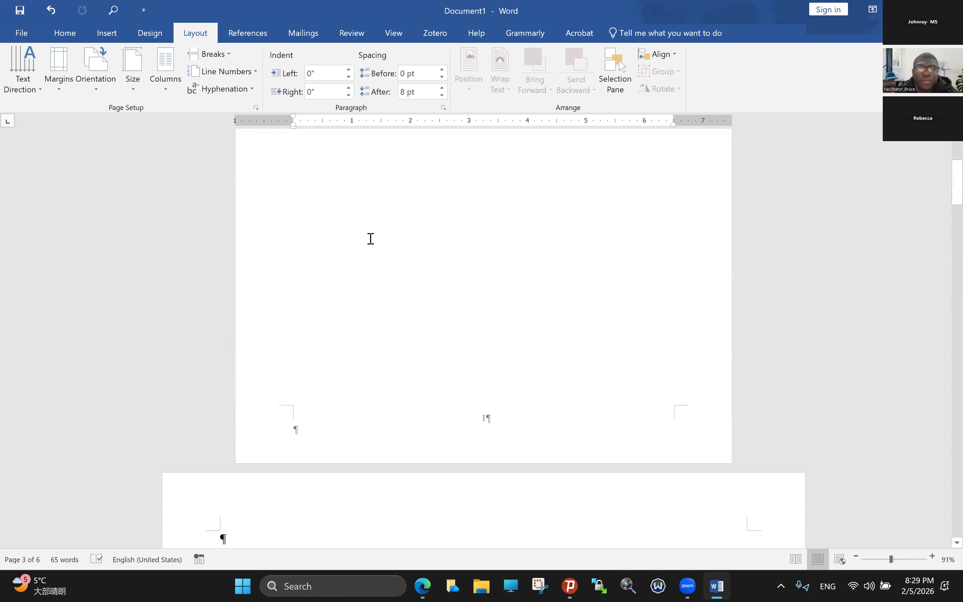
scroll(338, 165, up, 2)
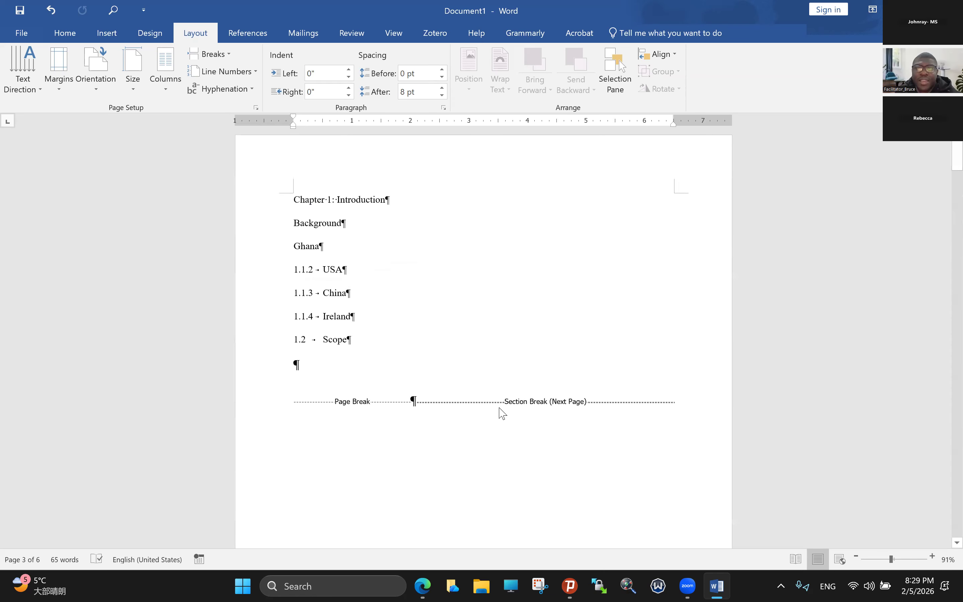
scroll(518, 419, up, 1)
scroll(541, 420, down, 7)
Open the first page's footer to inspect the header and footer section labels, and return to the document body
double_click(540, 421)
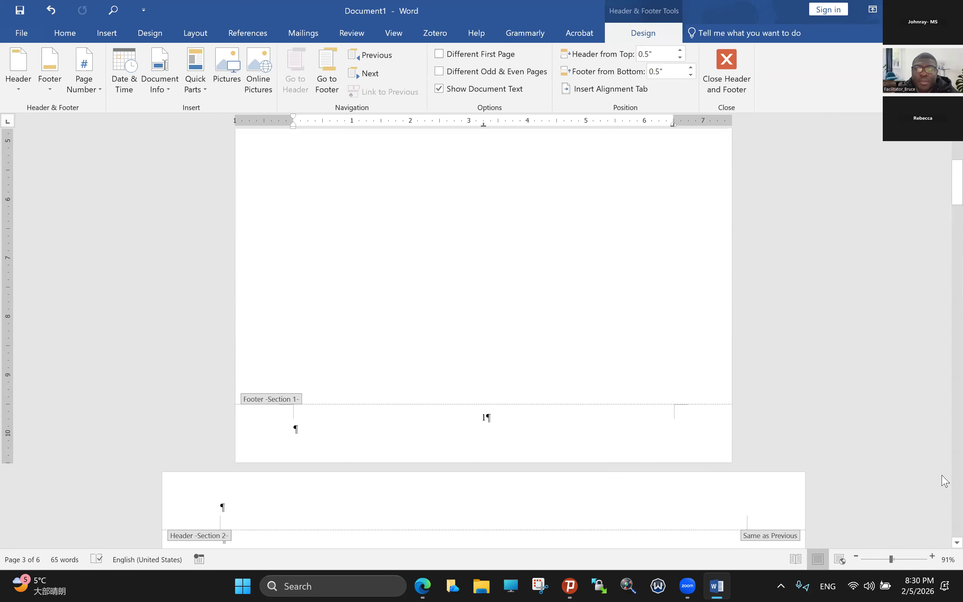
scroll(945, 280, up, 3)
scroll(945, 280, up, 4)
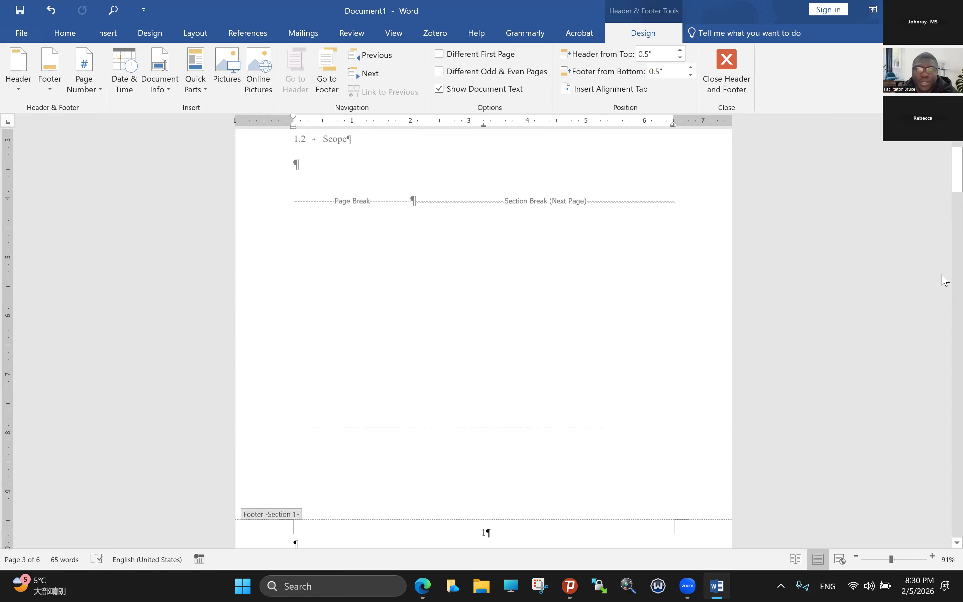
scroll(794, 233, up, 5)
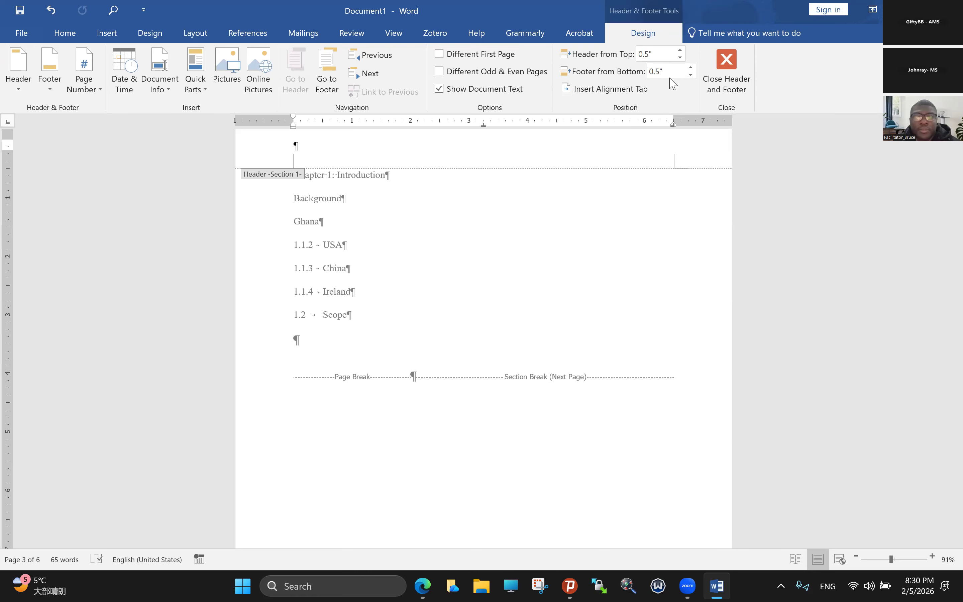
click(727, 66)
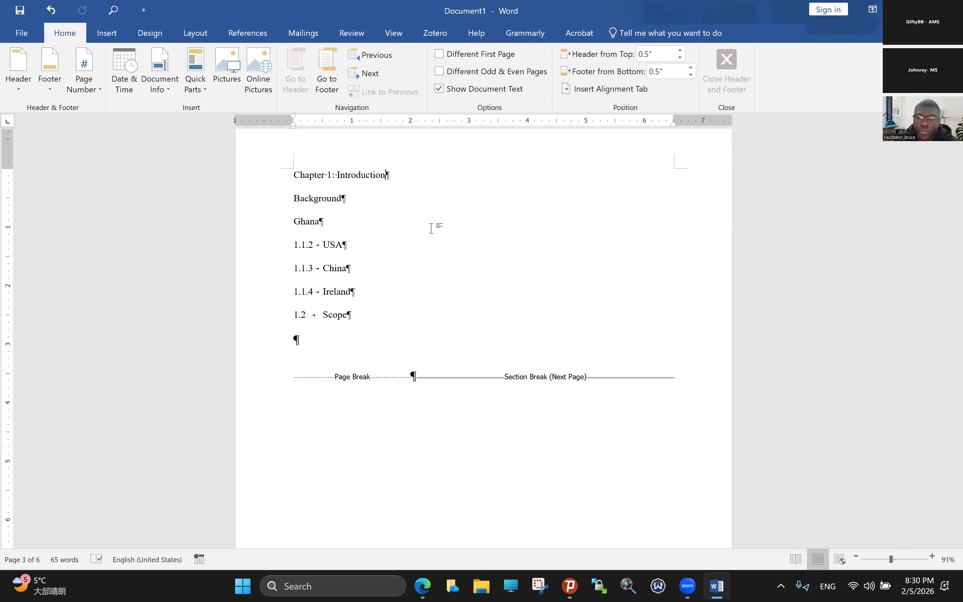
Delete the entire document content, including all its page and section breaks
key(ctrl+a)
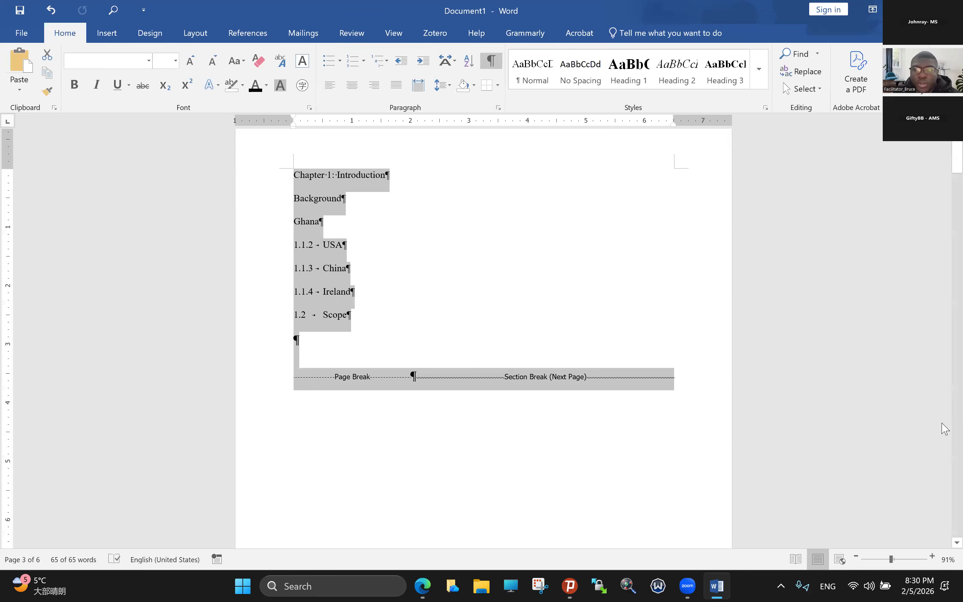
key(Delete)
drag(957, 402, 957, 491)
scroll(943, 491, down, 5)
scroll(943, 492, up, 6)
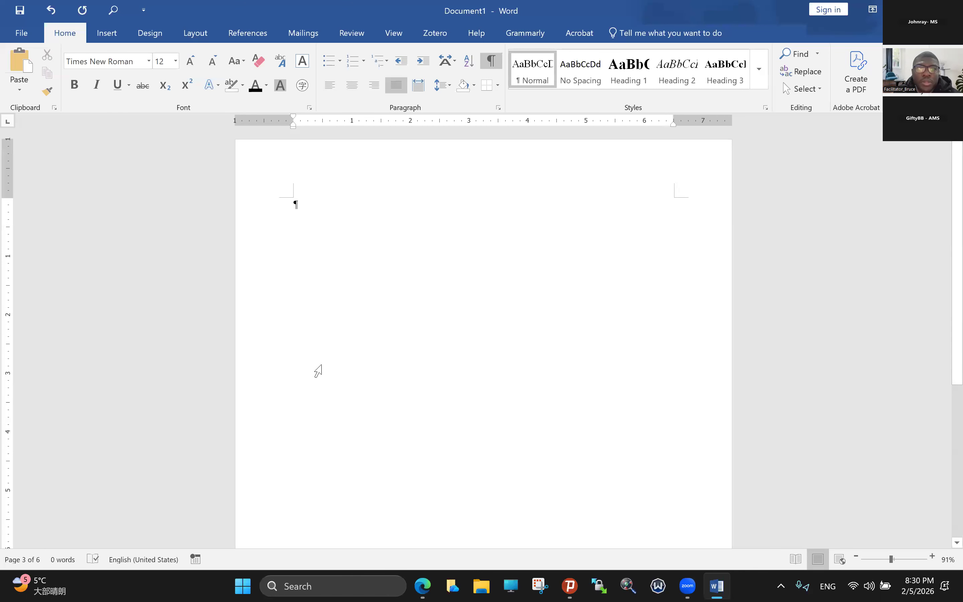
Insert a Next Page section break in the emptied document and review the first and second pages
click(189, 34)
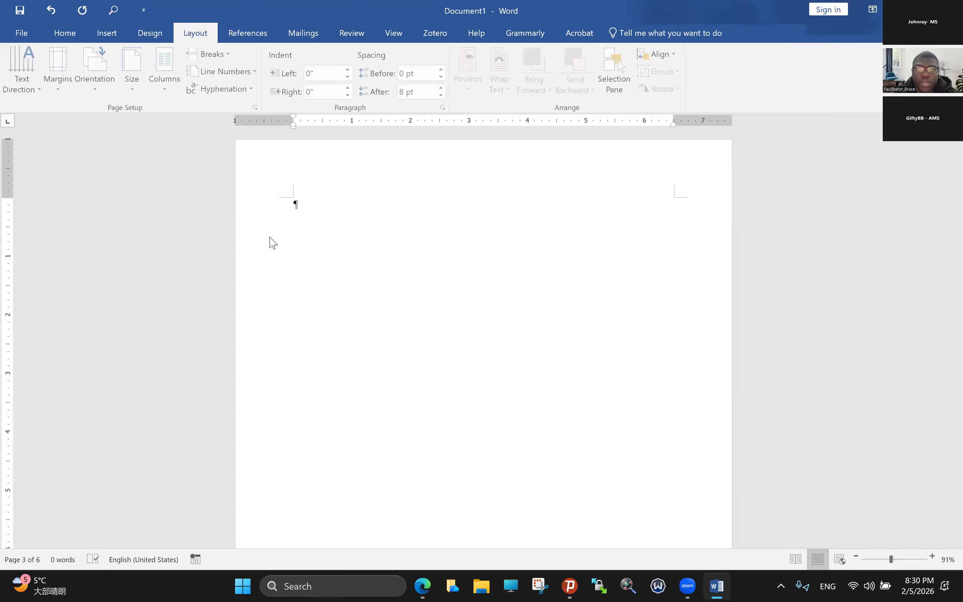
click(211, 54)
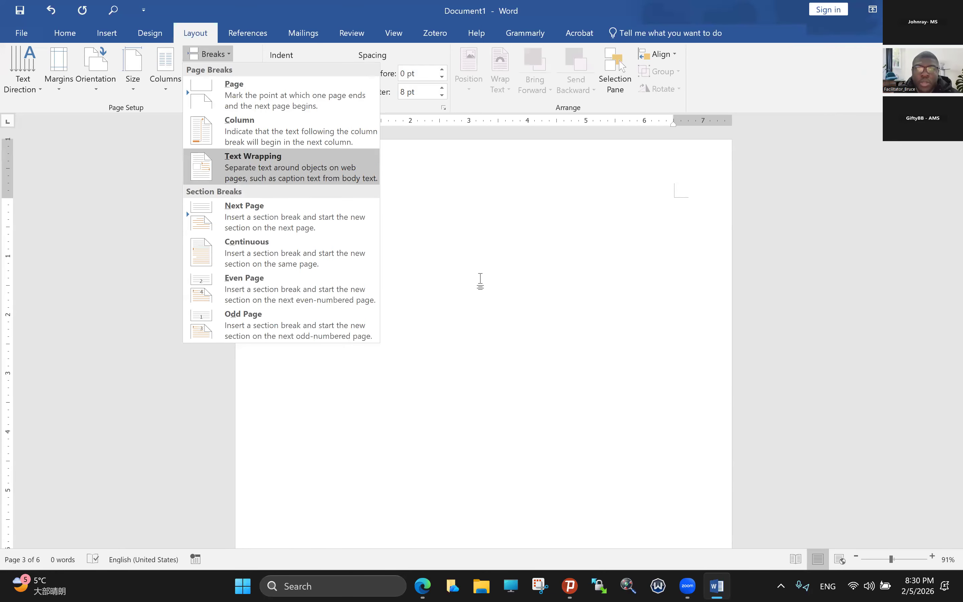
key(Down)
key(Return)
scroll(945, 319, down, 1)
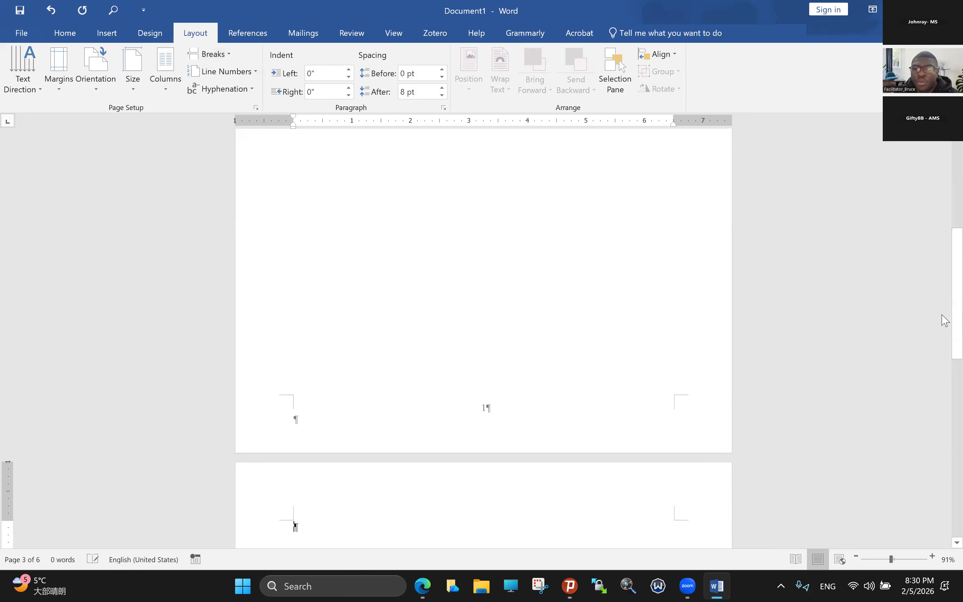
scroll(945, 321, down, 5)
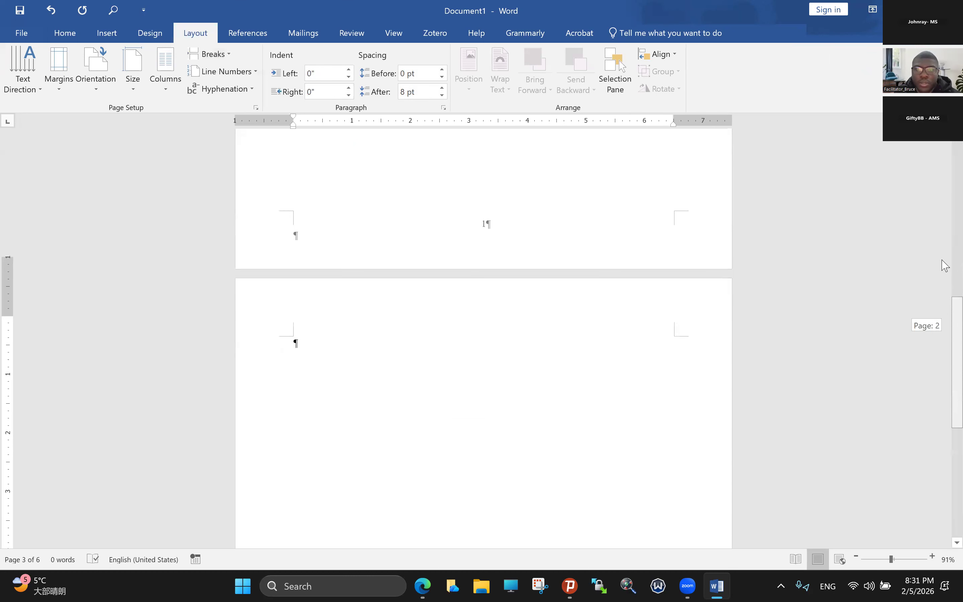
scroll(946, 267, up, 10)
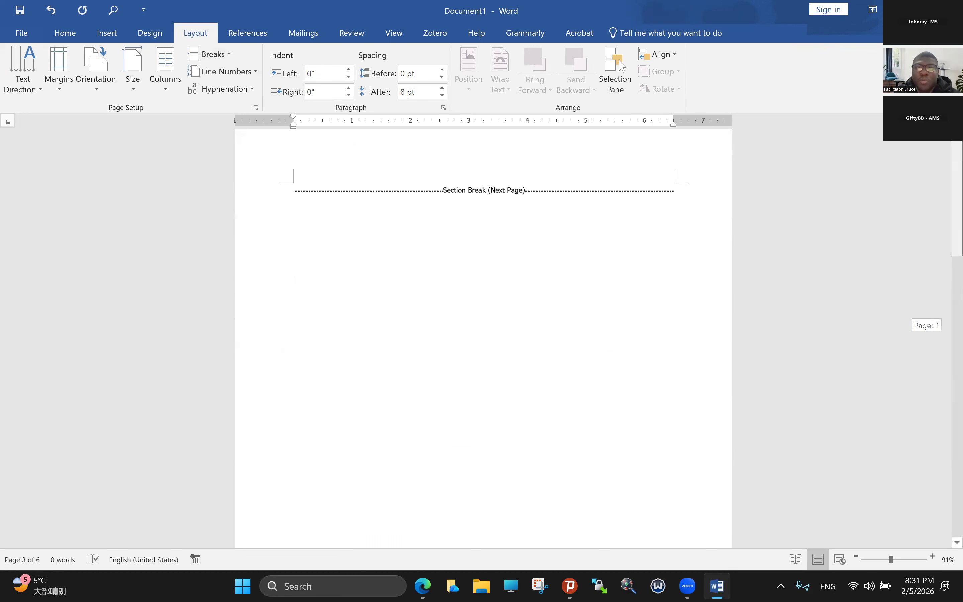
scroll(946, 199, down, 6)
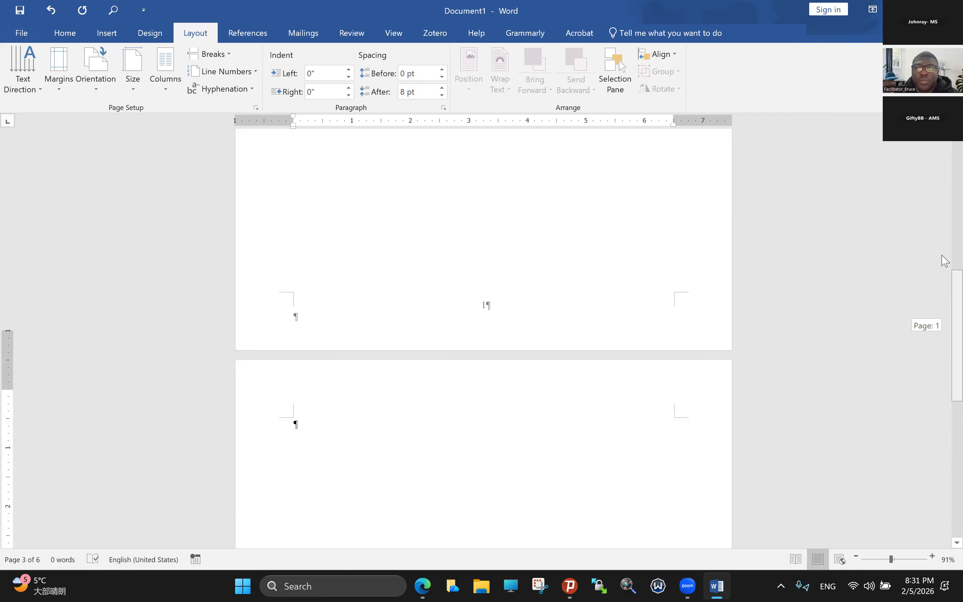
scroll(945, 315, up, 3)
scroll(945, 319, down, 4)
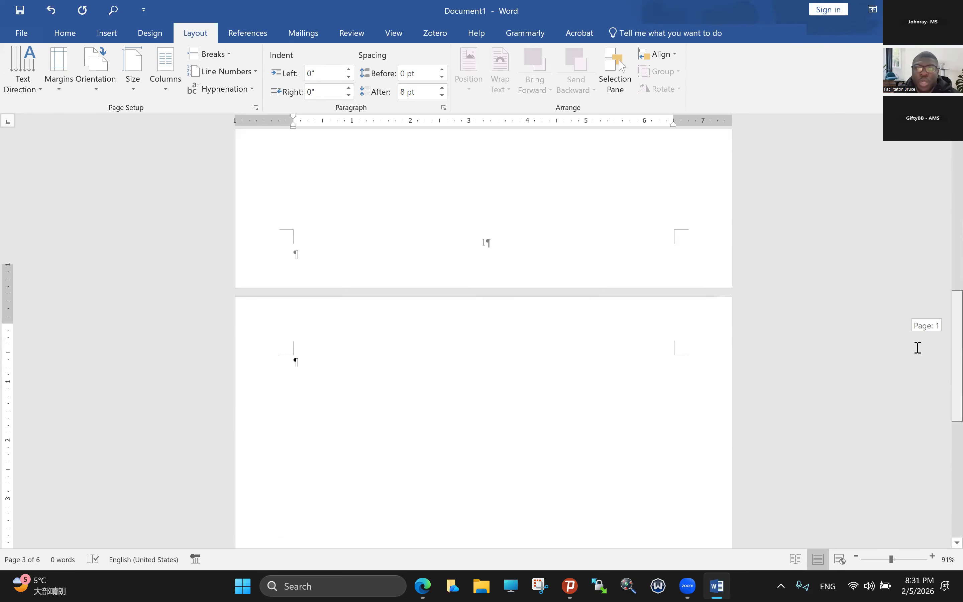
scroll(516, 264, down, 3)
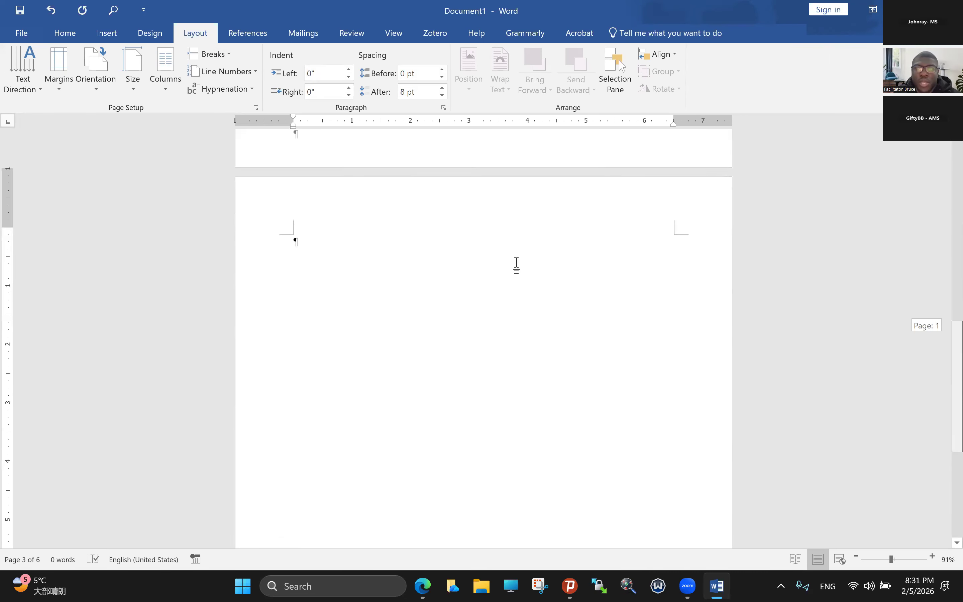
Set the second section's paper size to A3 in landscape orientation
click(133, 81)
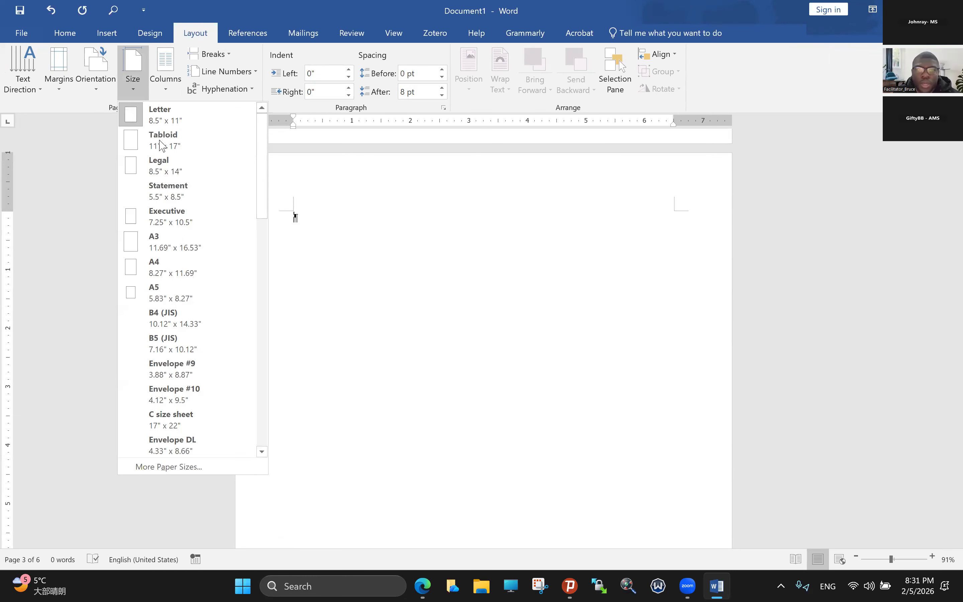
click(167, 242)
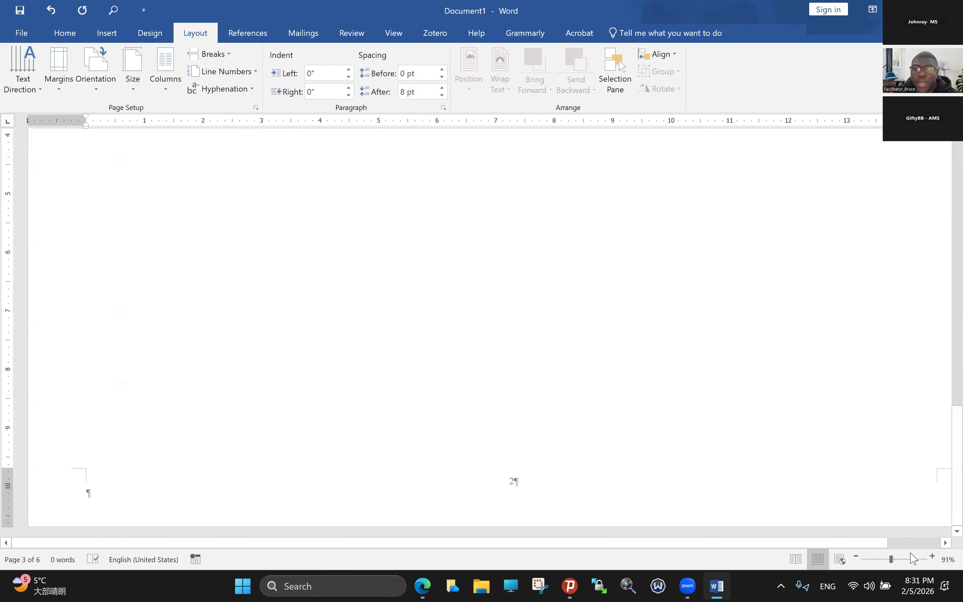
drag(892, 560, 882, 560)
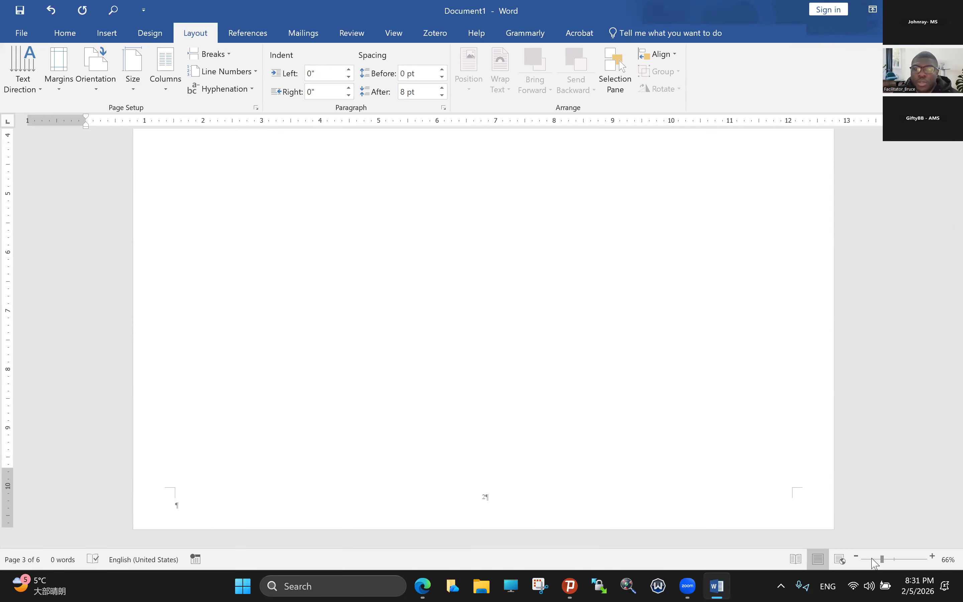
Fill the A3 landscape page with empty paragraphs until the text flows onto a third page, and review the pages
scroll(400, 324, down, 3)
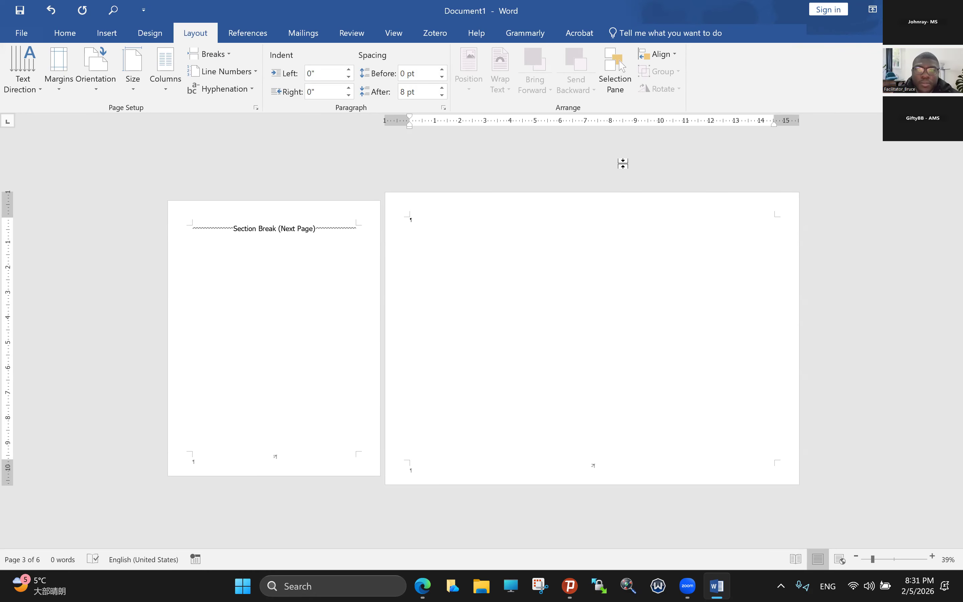
key(Return)
key(Return)
key(Return)
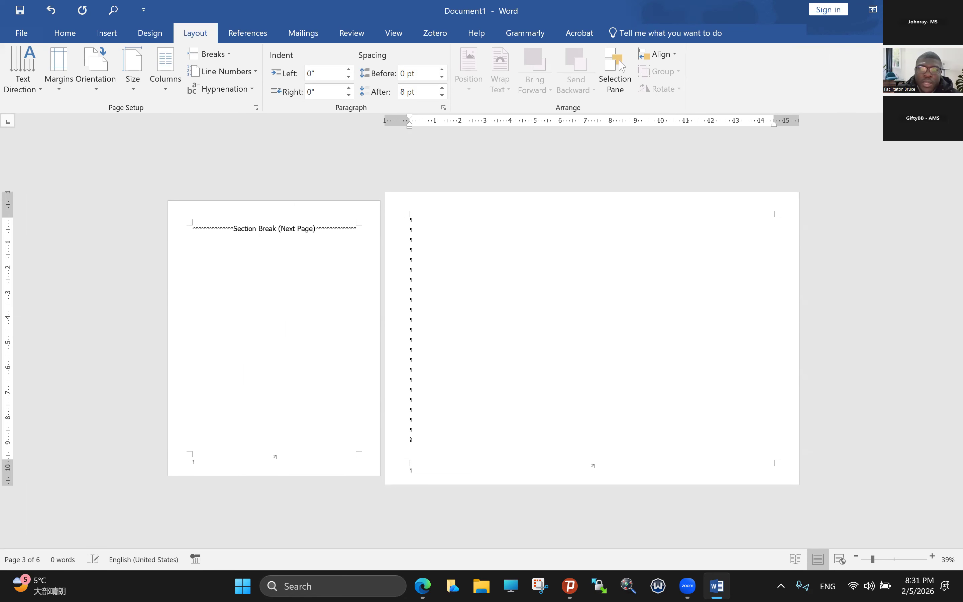
key(Return)
key(Return)
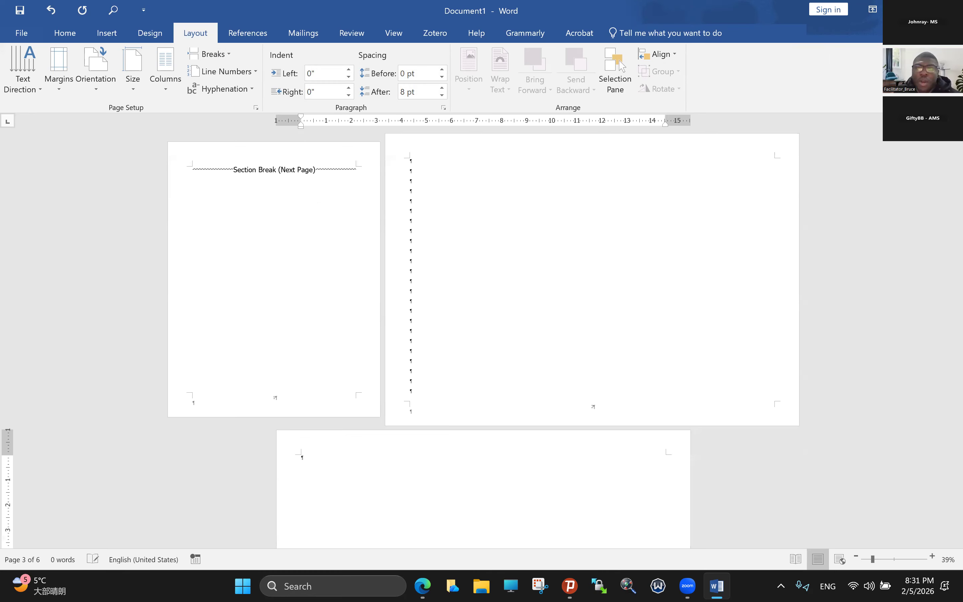
scroll(526, 226, down, 3)
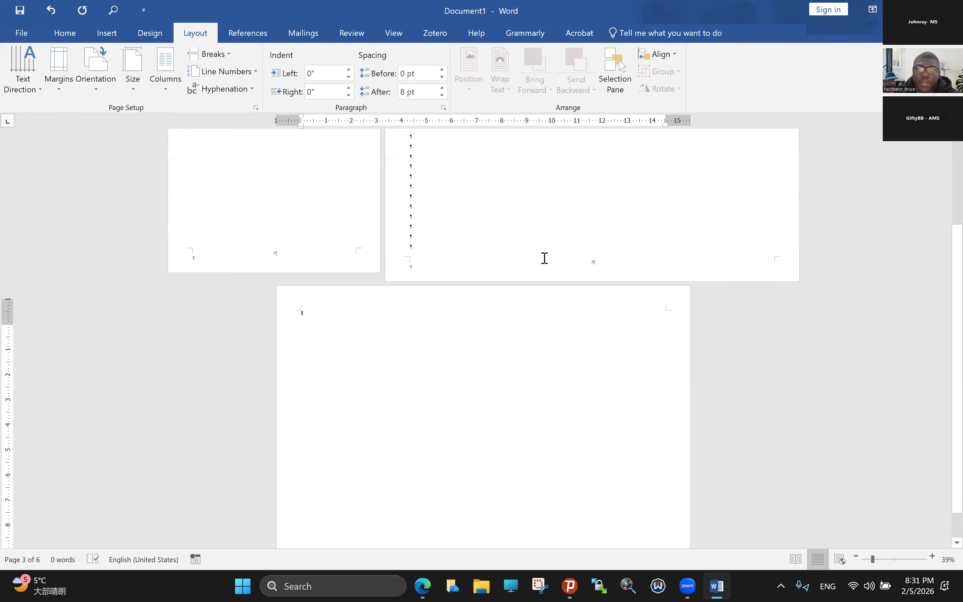
scroll(545, 258, up, 2)
scroll(545, 256, up, 1)
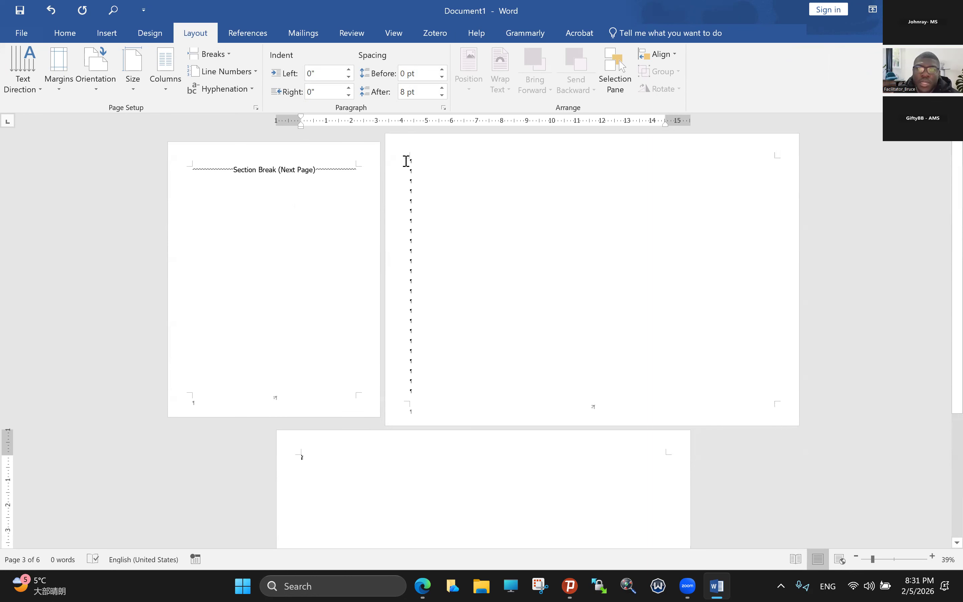
Insert a Next Page section break at the start of the A3 page's text and set the new section's paper size to A4
click(419, 167)
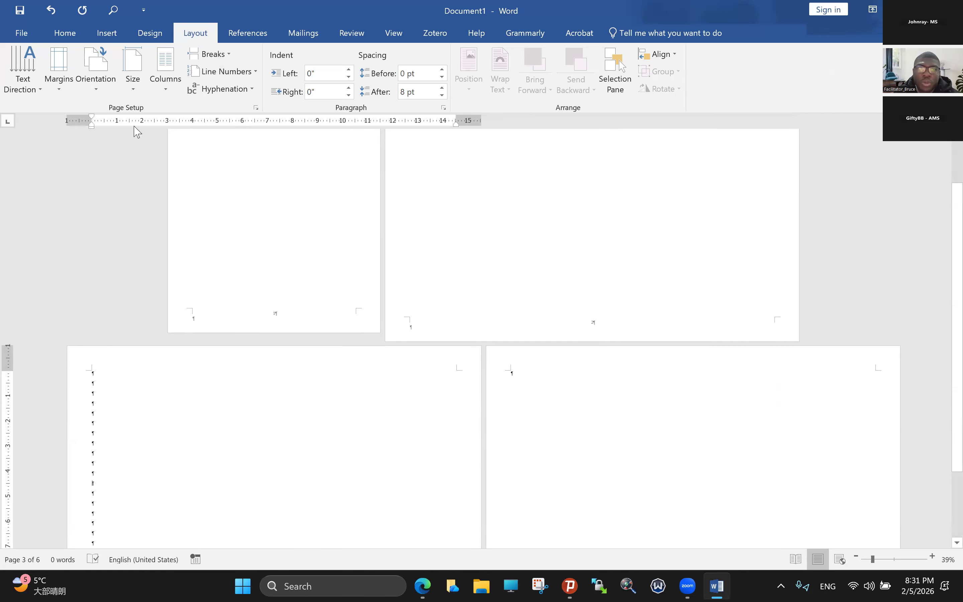
click(133, 75)
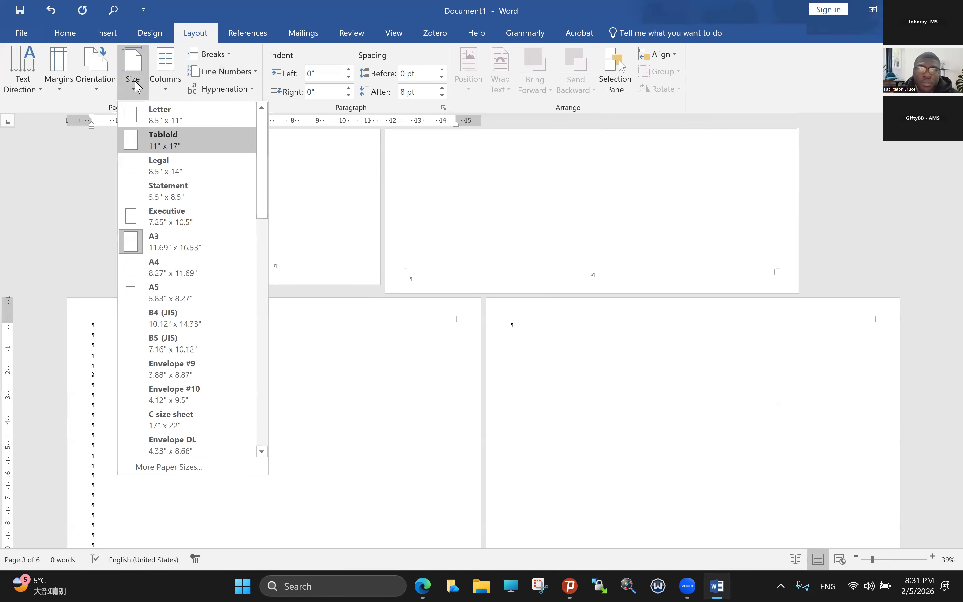
key(Down)
key(Down)
key(Down)
key(Down)
key(Down)
key(Return)
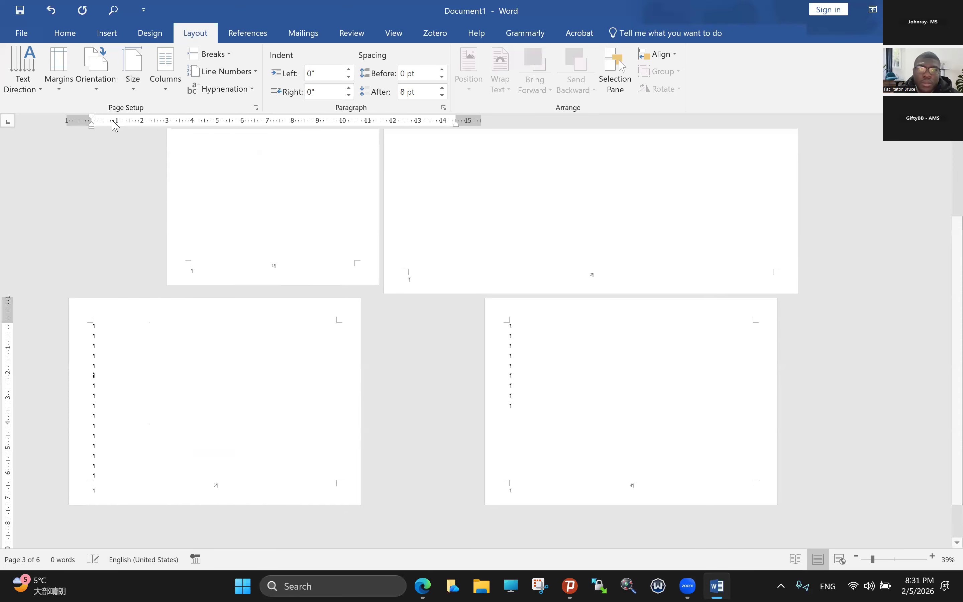
Set the third section's orientation to portrait and review the pages of all three sections
click(98, 83)
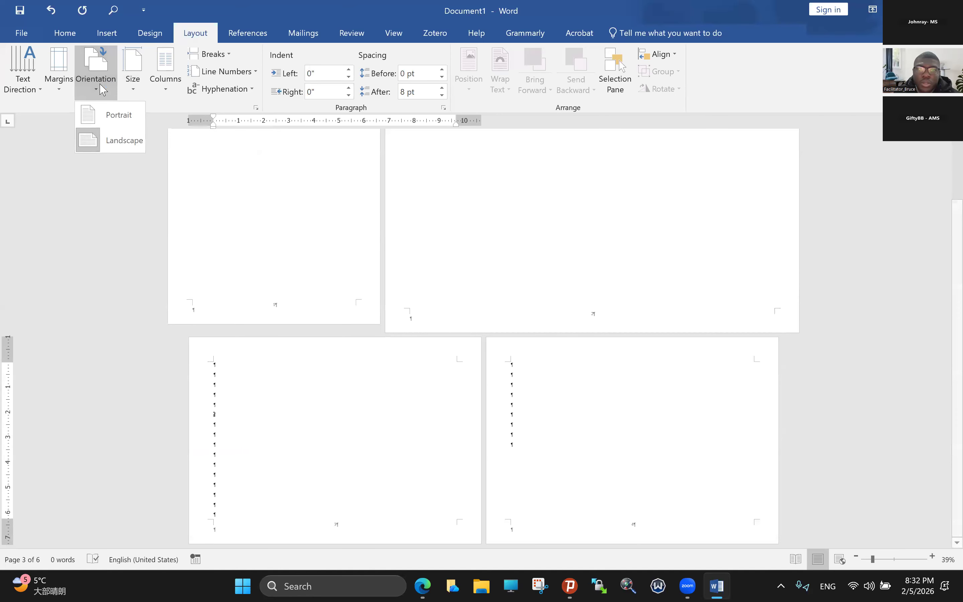
key(Up)
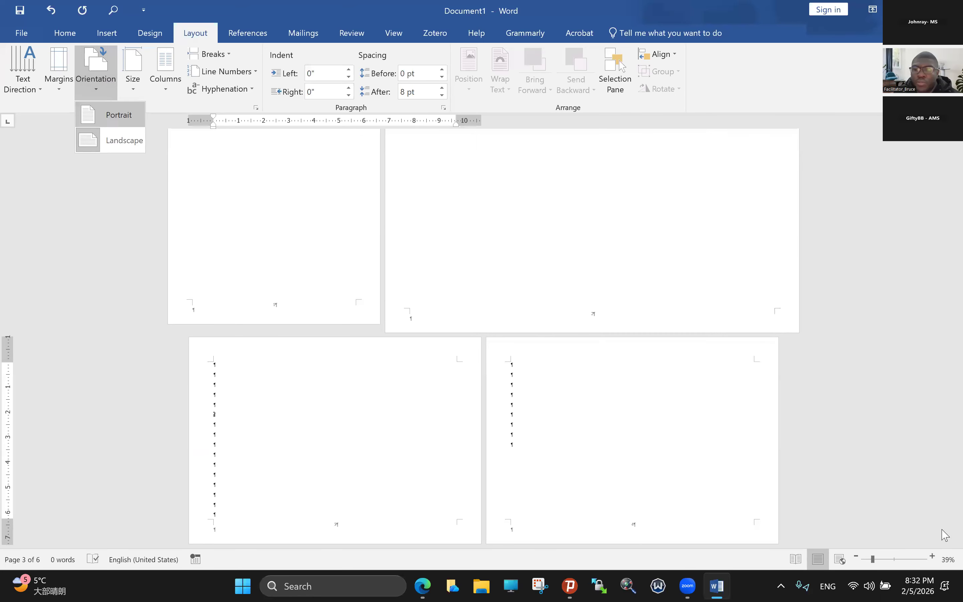
click(887, 559)
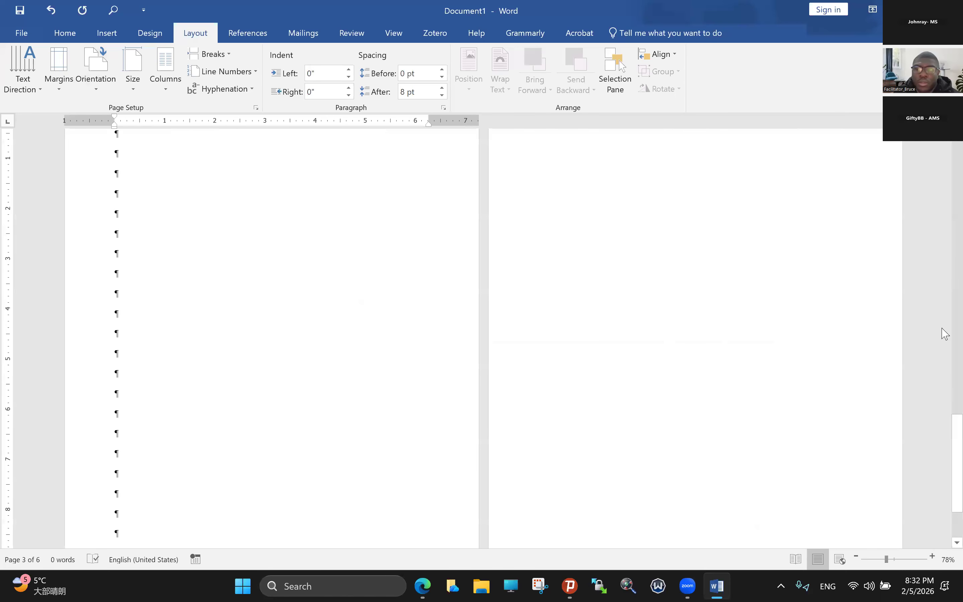
ctrl+scroll(946, 209, down, 3)
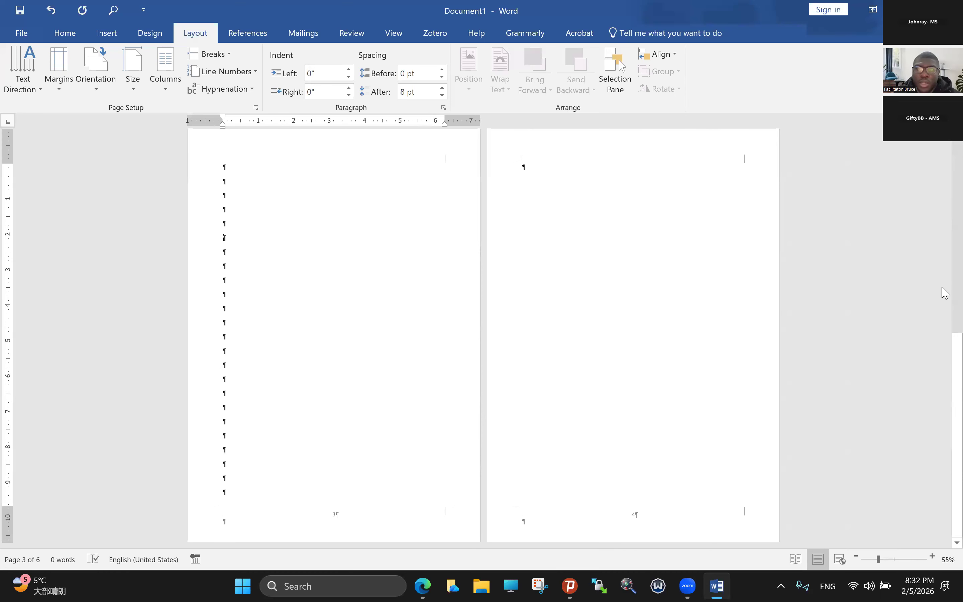
scroll(943, 351, up, 5)
scroll(945, 418, up, 3)
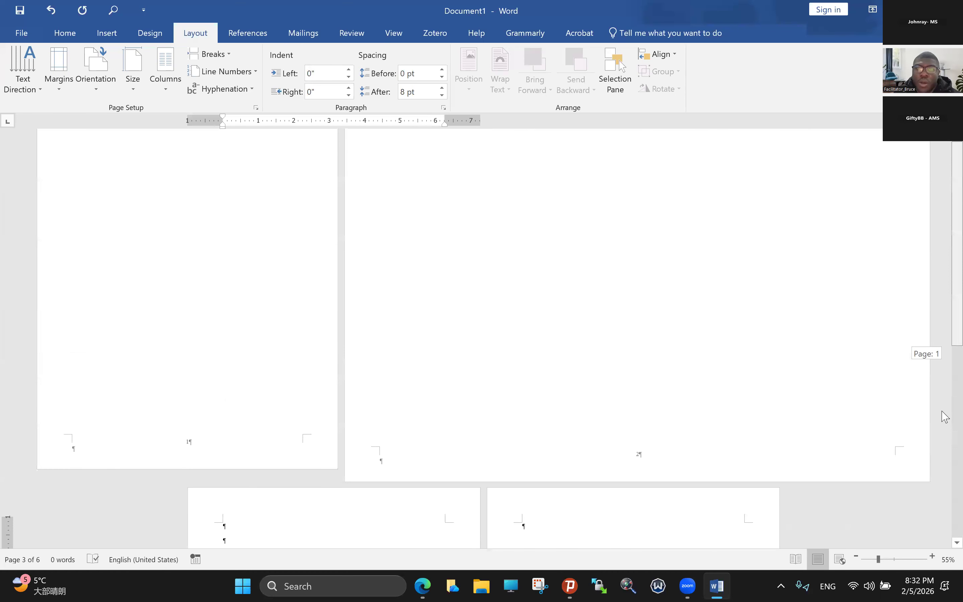
scroll(944, 406, up, 2)
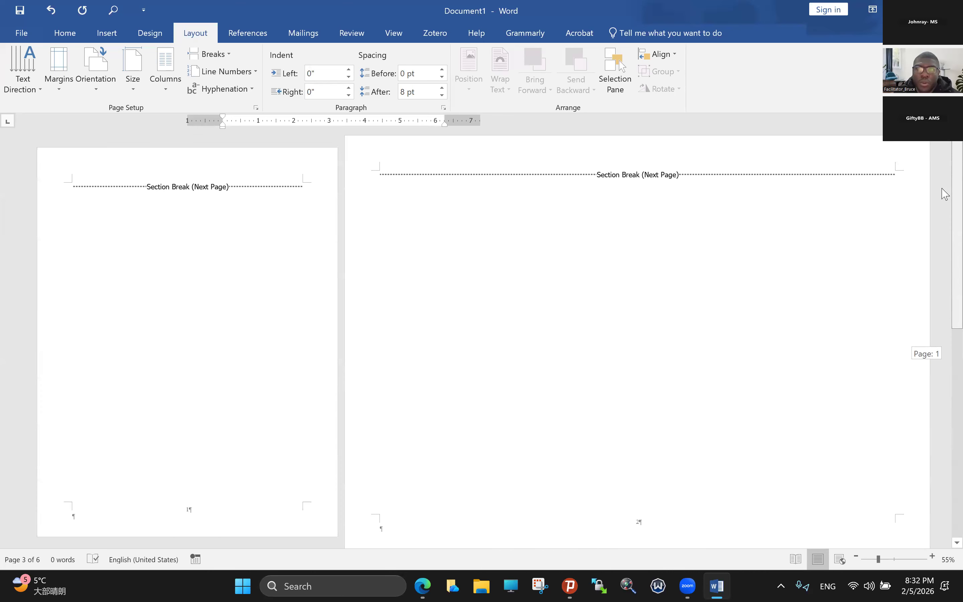
scroll(945, 167, down, 5)
scroll(945, 150, up, 5)
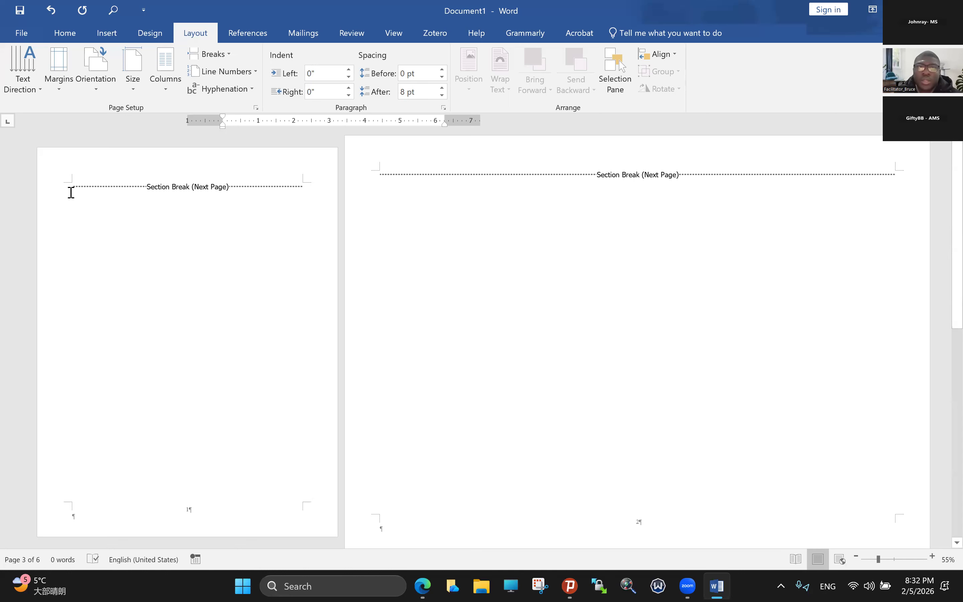
Add empty paragraphs before the first page's section break and format that section in two columns
click(74, 188)
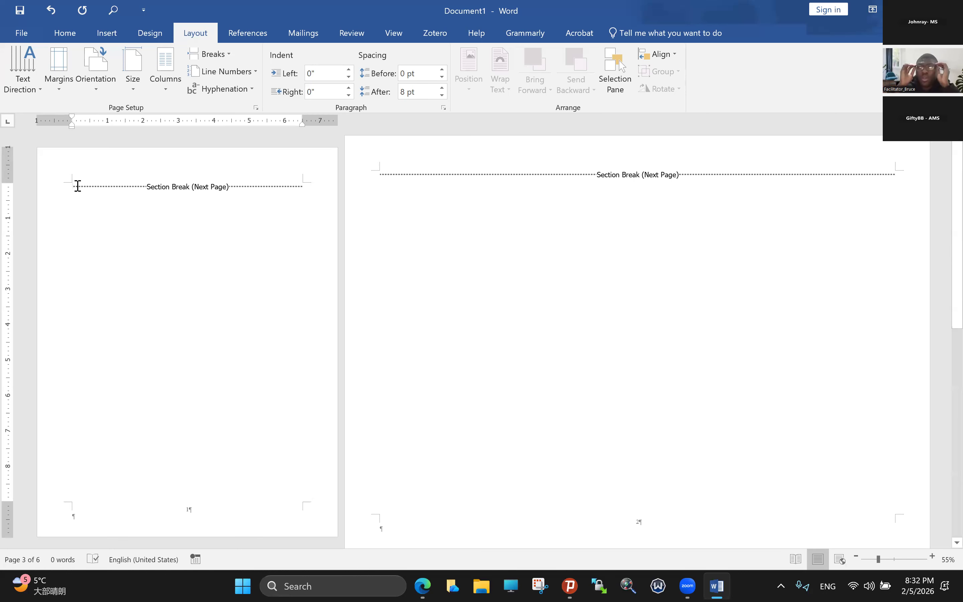
key(Return)
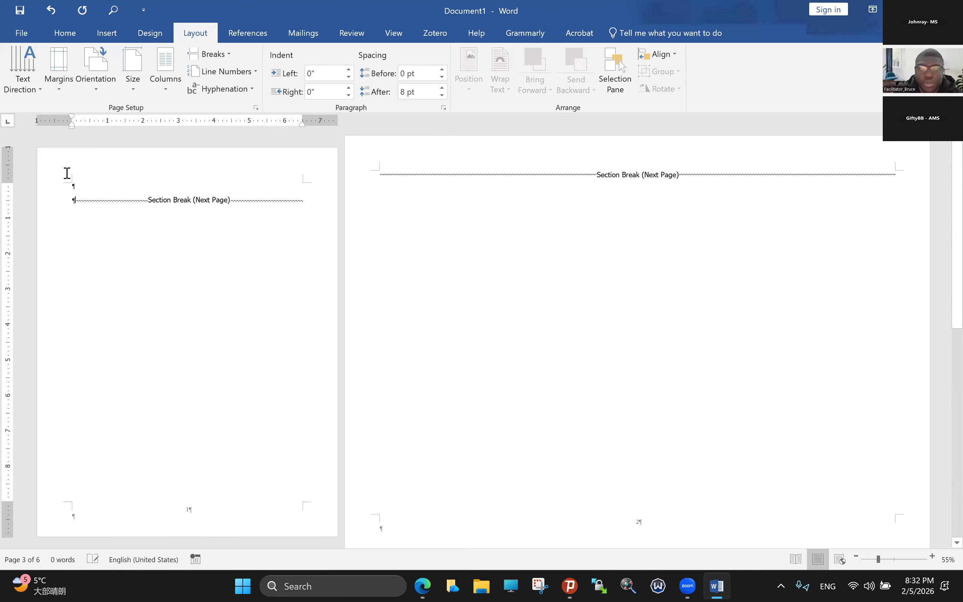
click(168, 86)
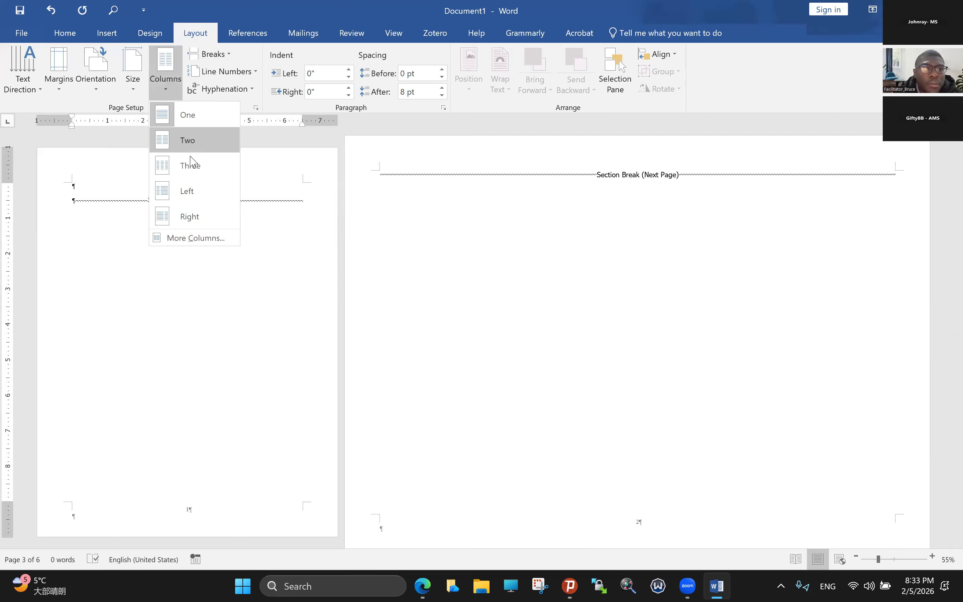
click(205, 241)
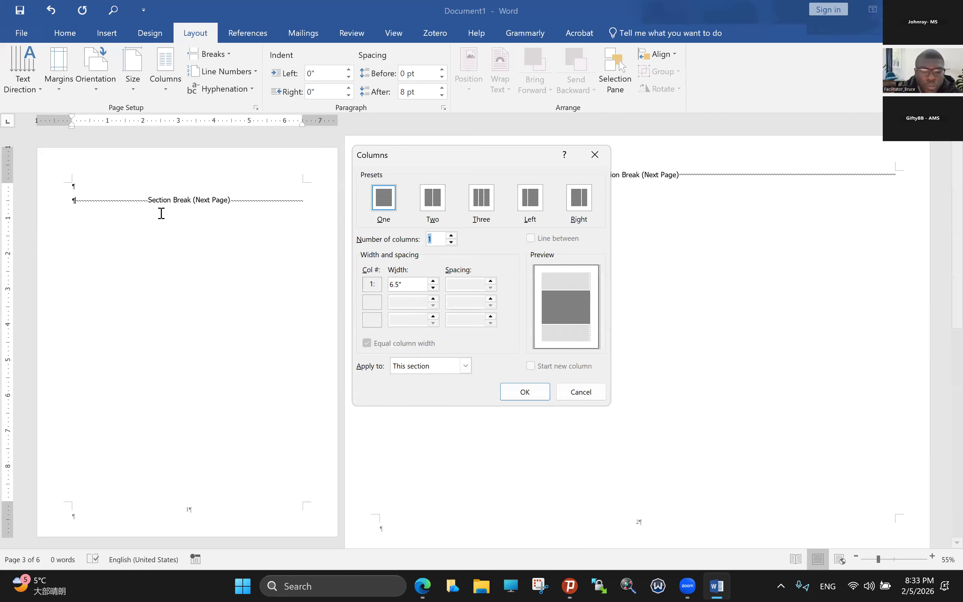
key(Return)
Enter about eight lines of filler text in the first column, starting with "TGDSFSDF" and continuing with a long run of F characters
text(GDS)
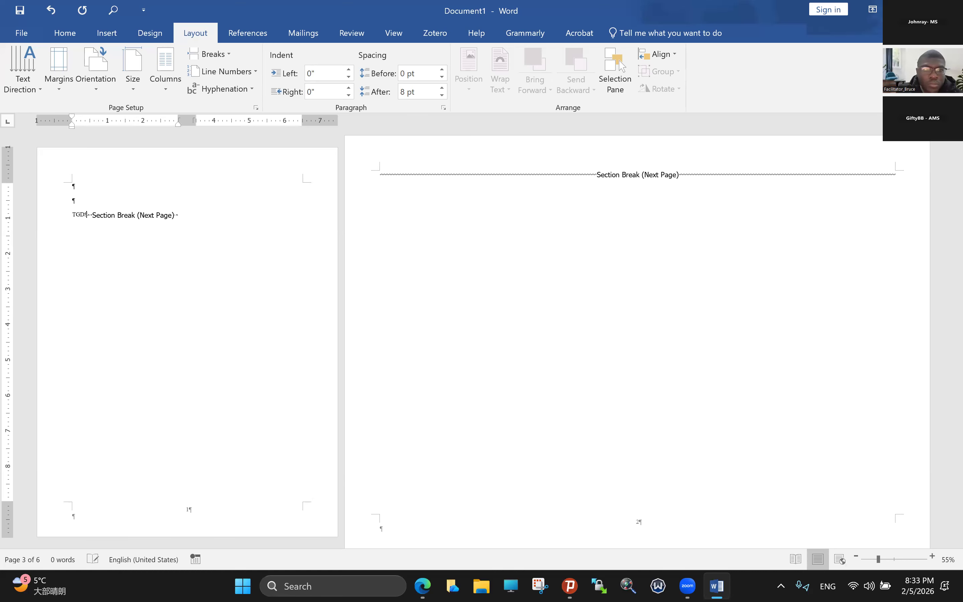
text(FSDFSDFSDFSDFSDFD)
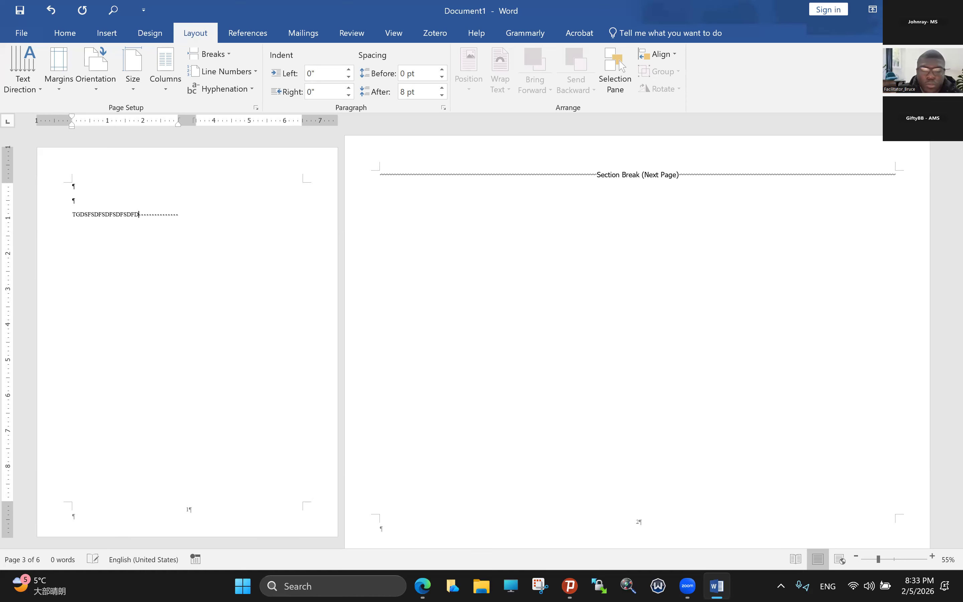
text(SFFFF)
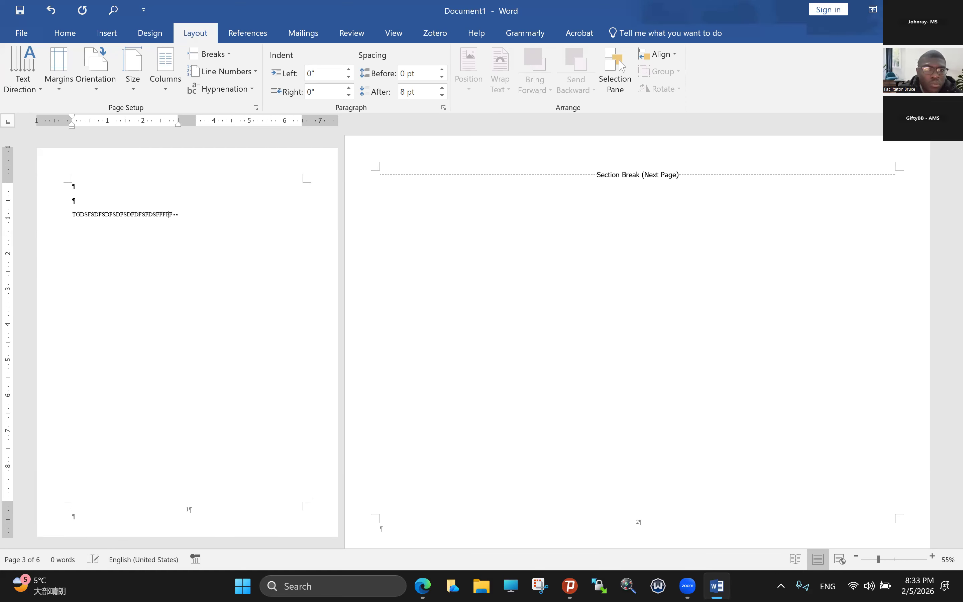
text(FFFFFFFFFFFFFFFFFFFFFFFFFFFFFFFFFFFFFFFFFFFFFFF)
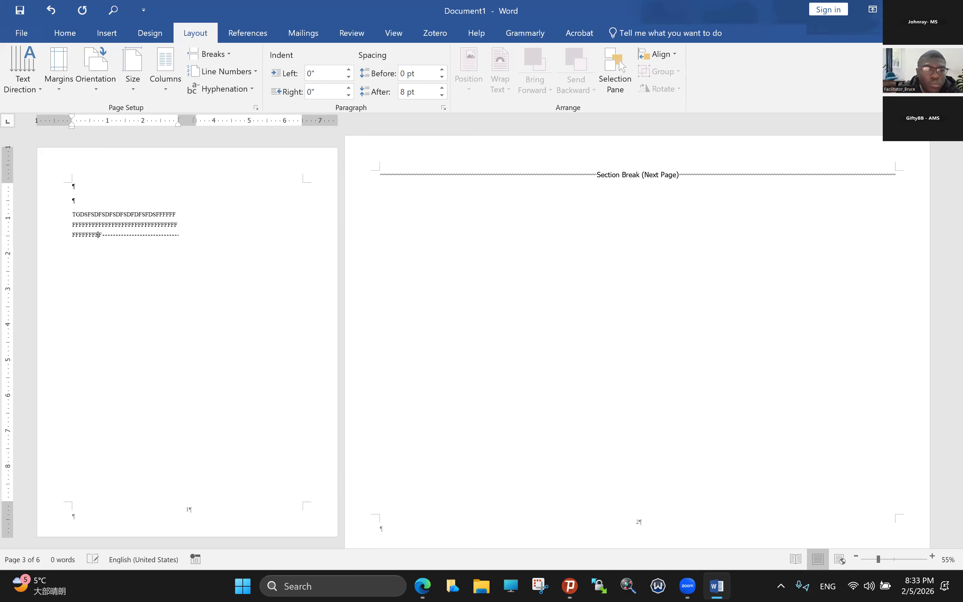
text(FFFFFFFFFFFFFFFFFFFFFFFFFFFFFFFFFFFFFFFFFFFFFFFFFFFFFFFFFFFFFFFFFFFFFFFFFFFFFFFFFFFFFFFFFFFFFFFFFFFFFFFFFFFFFFFFFFFFFFFFFFFFFFFFFFF)
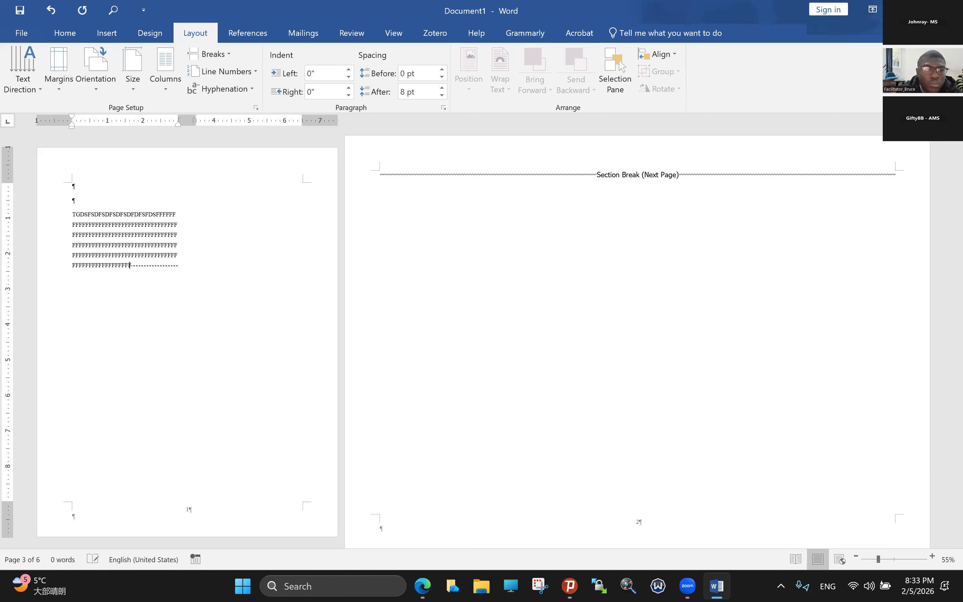
text(FFFFFFFFFFFFFFFFFFFFFFFFFFFFFF)
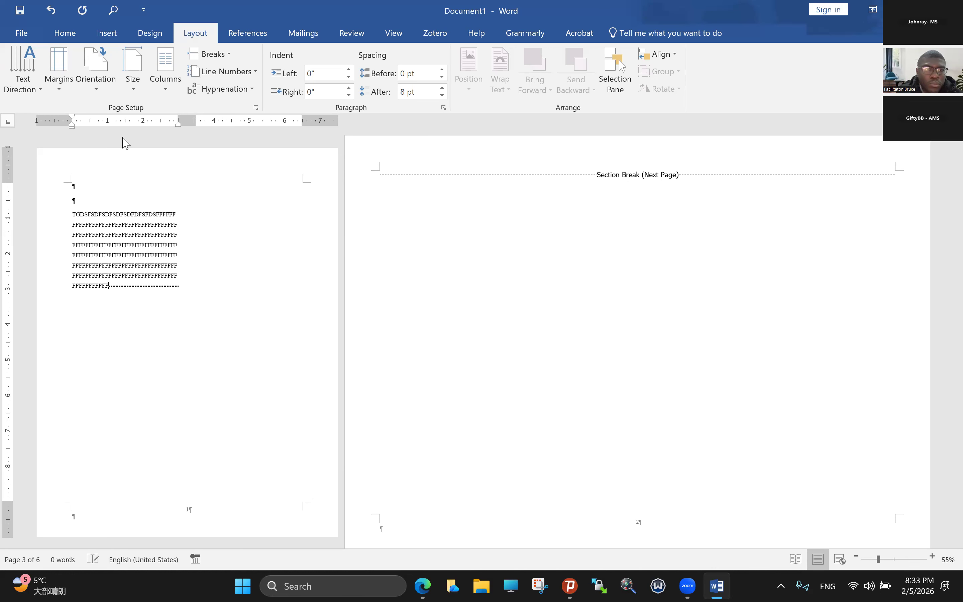
Open the first section's detailed column settings to examine the presets, width, spacing and apply-to options
click(175, 92)
click(198, 238)
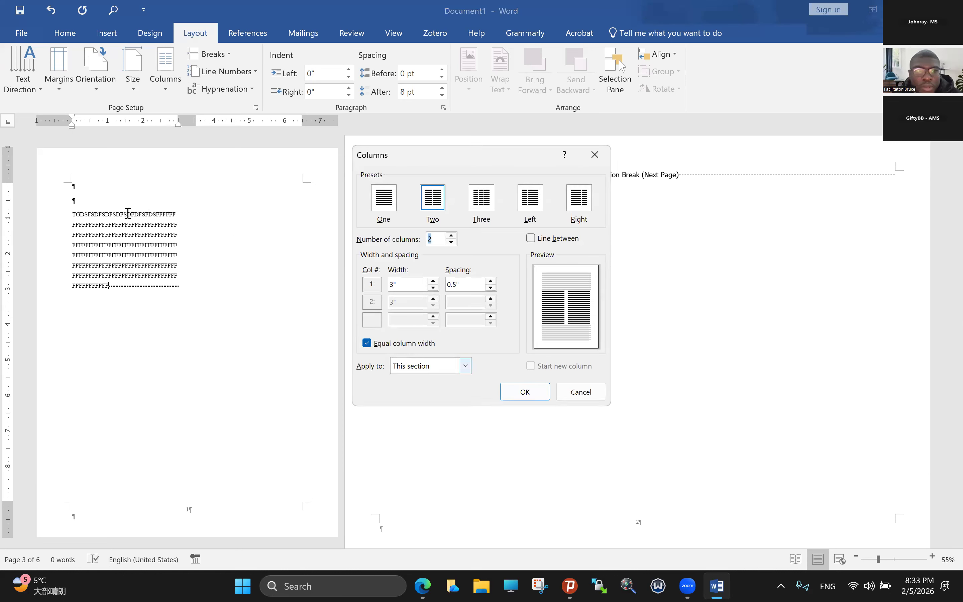
key(Escape)
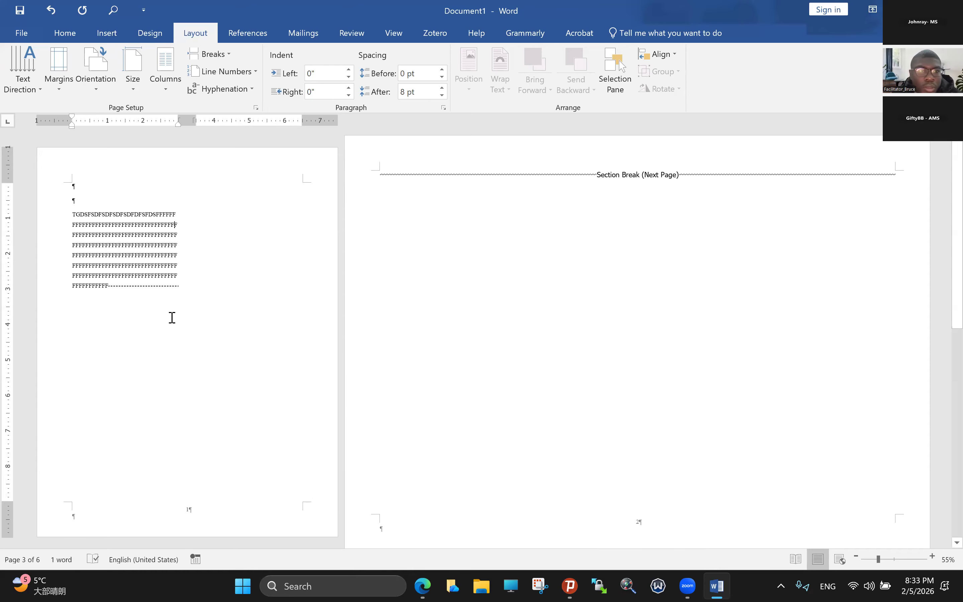
Copy the filler text block with its leading blank paragraphs, add empty paragraphs after it, and paste the copy below in the same column
drag(72, 186, 111, 284)
key(ctrl+c)
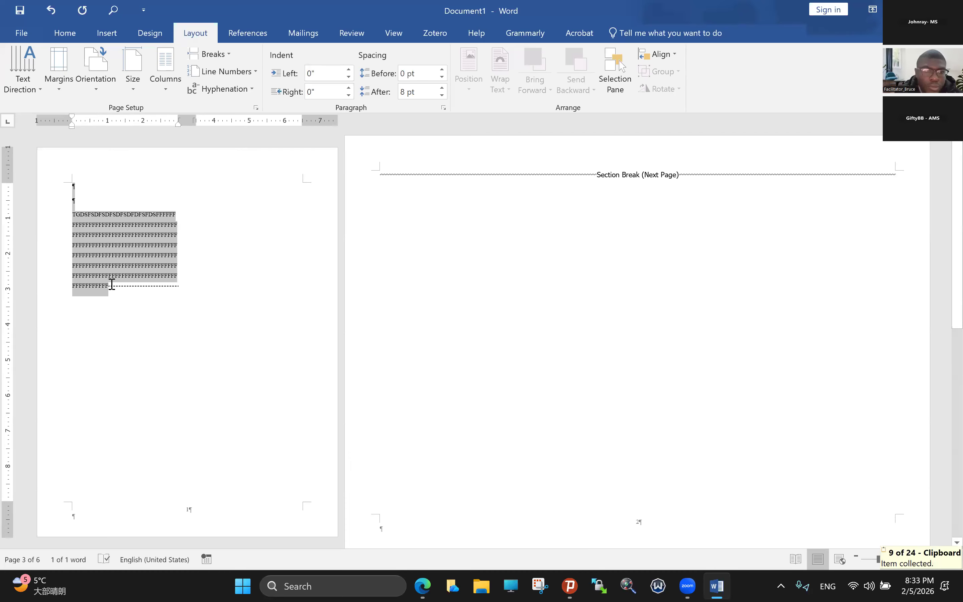
click(112, 285)
key(Return)
key(Return)
key(Return)
key(Return)
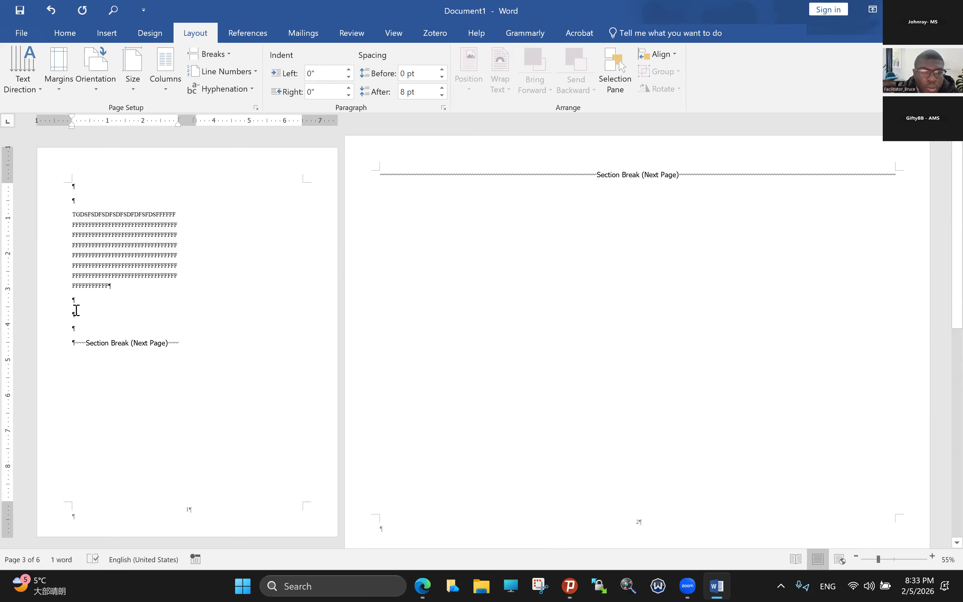
key(ctrl+v)
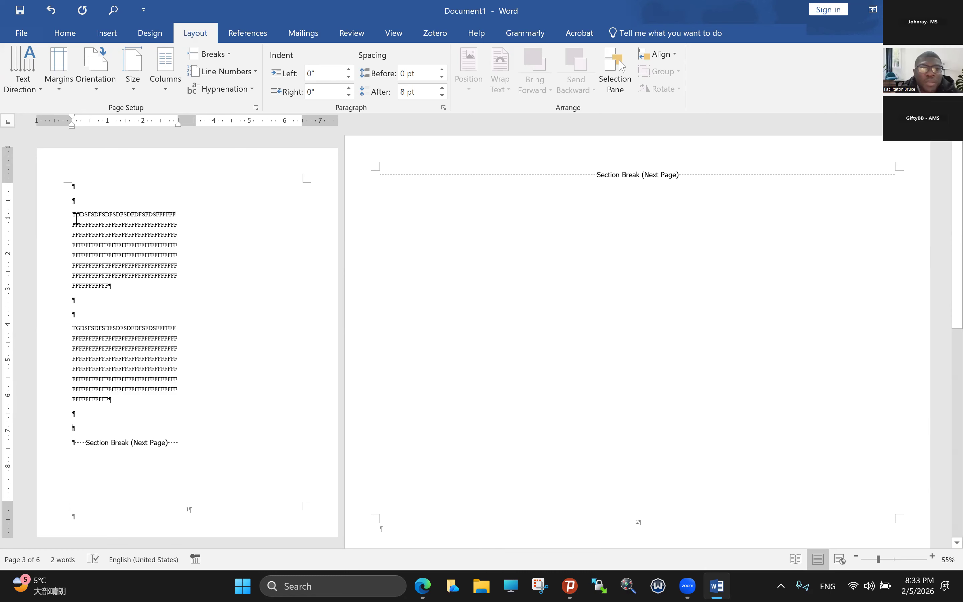
Delete one of the empty paragraphs below the second filler text block
drag(75, 218, 278, 446)
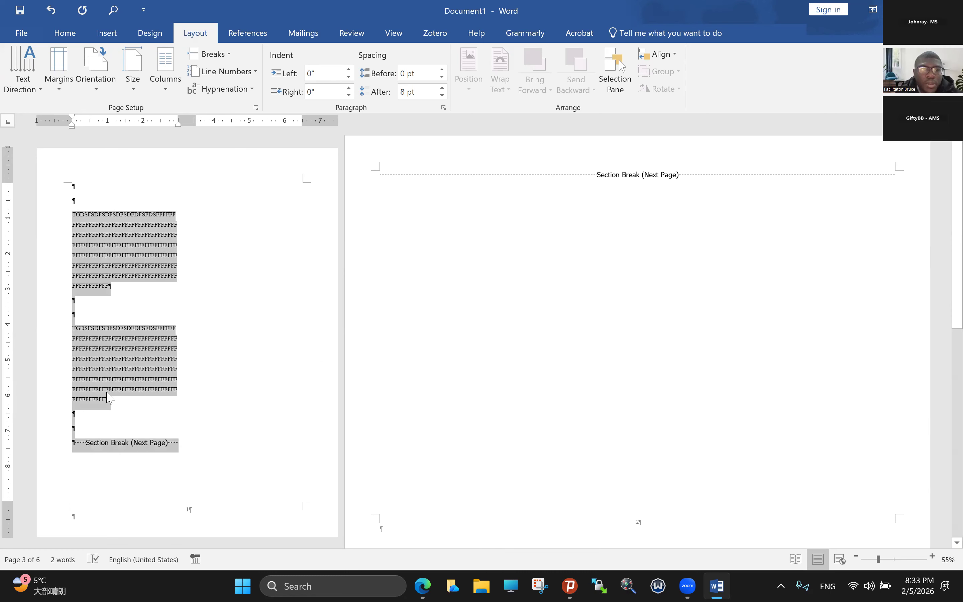
click(73, 414)
key(Delete)
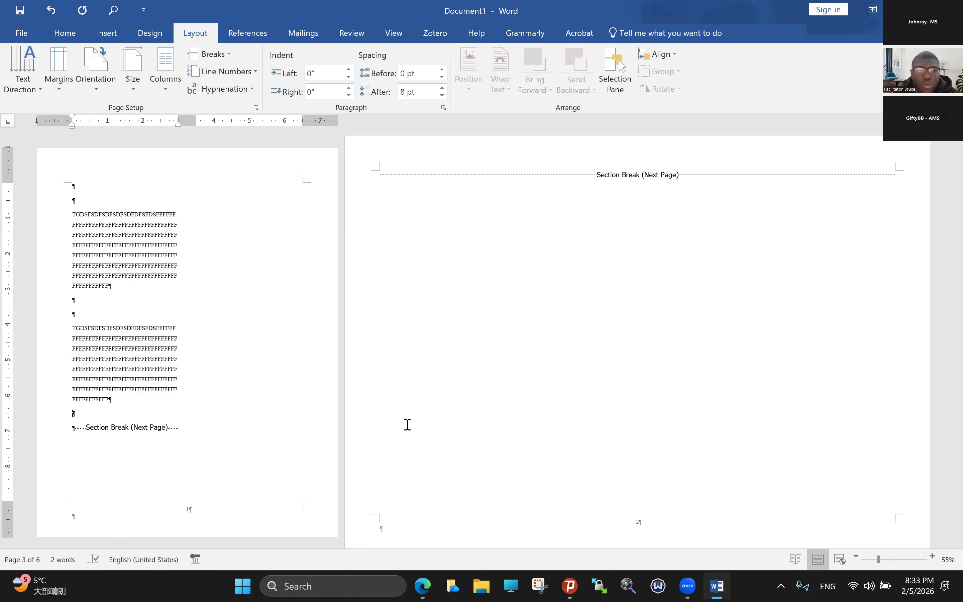
Insert a Continuous section break after the second filler block and enter the text "THEEVHSDFBSDFSF" below it
ctrl+scroll(290, 423, up, 4)
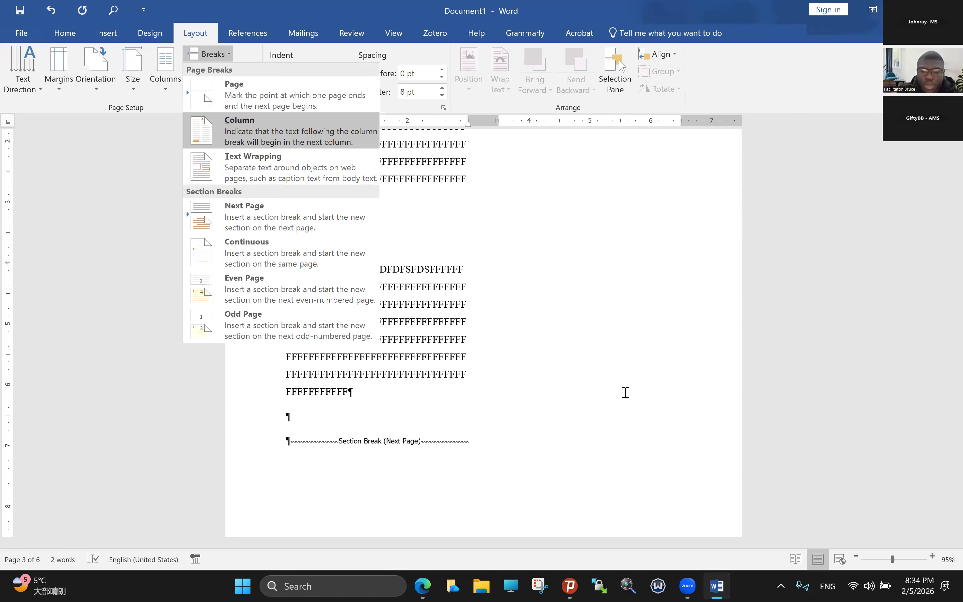
click(295, 253)
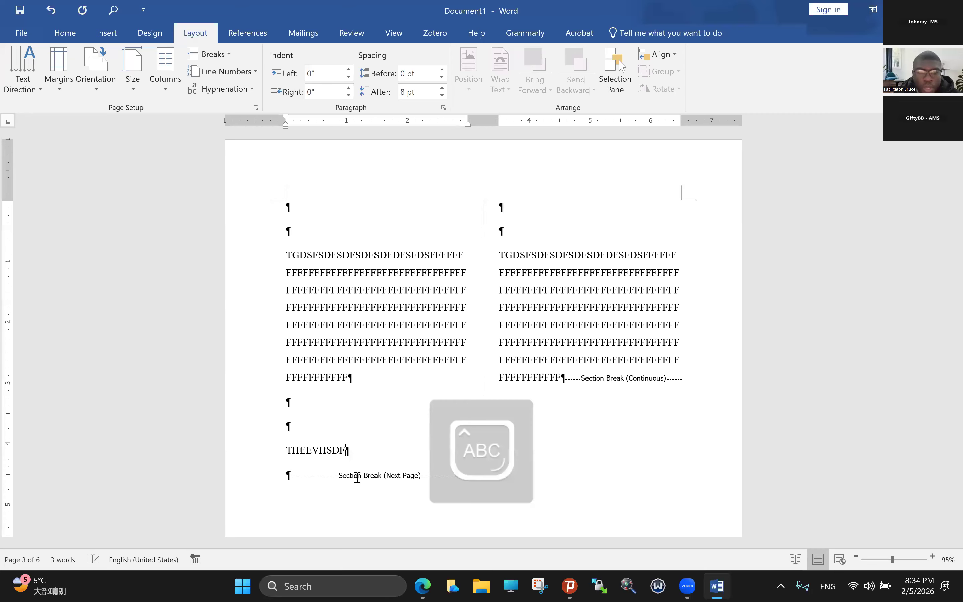
text(BSDFSF)
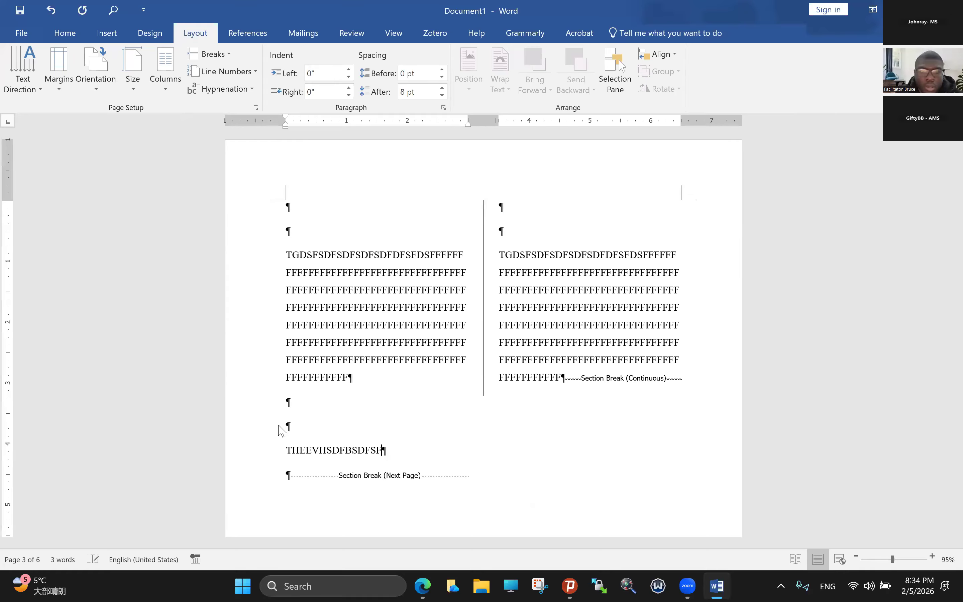
Undo the text entered below the section break and fill that full-width section with filler text starting "TRTNR"
text(DNSFNMAGFA GA FG ADAGDFGDG)
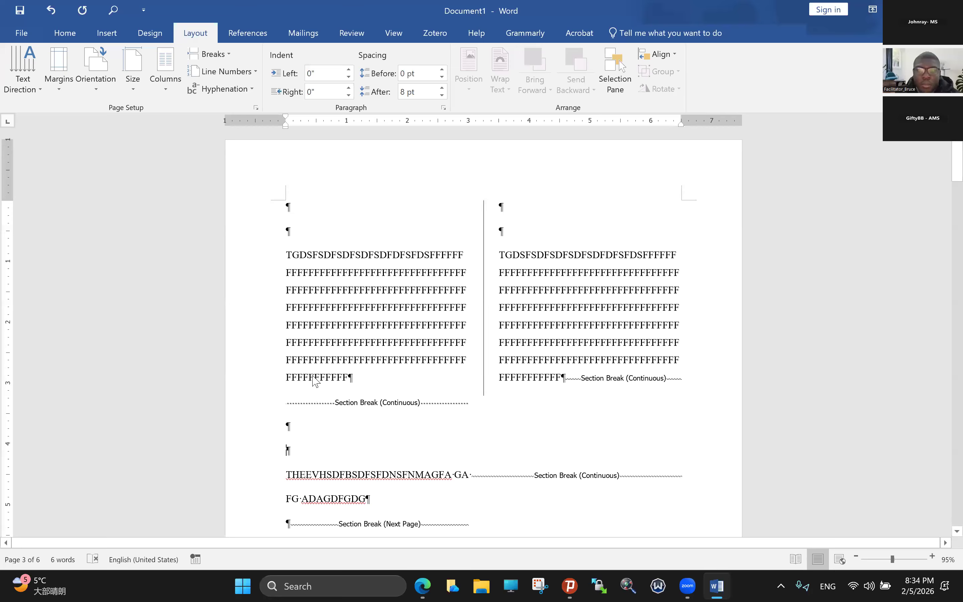
key(ctrl+z)
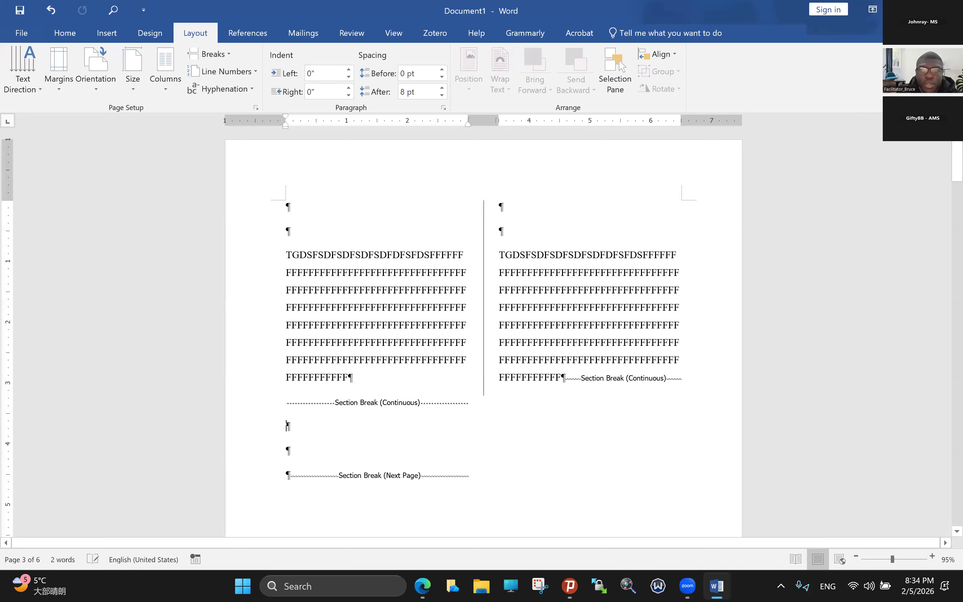
key(ctrl+z)
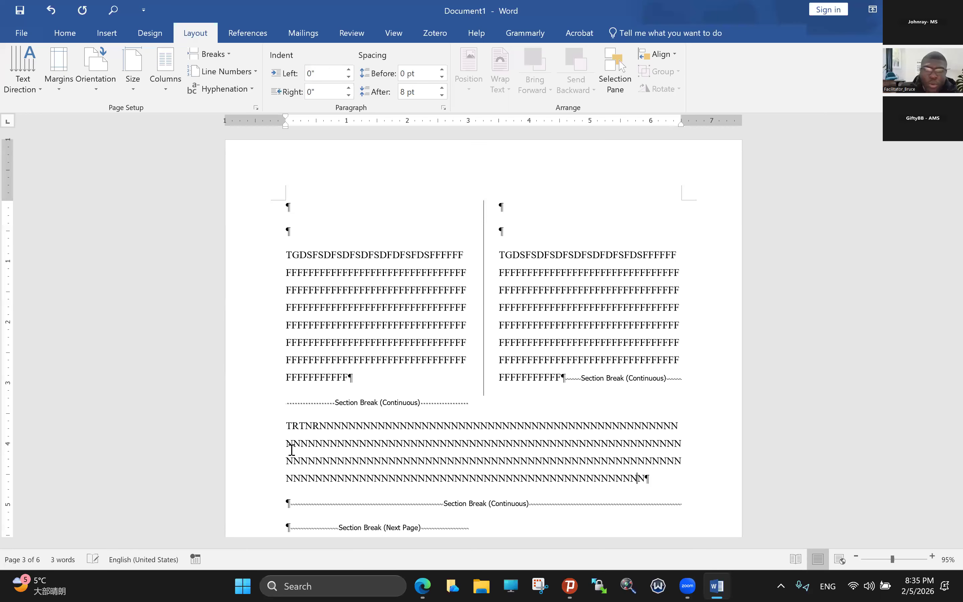
key(ctrl+z)
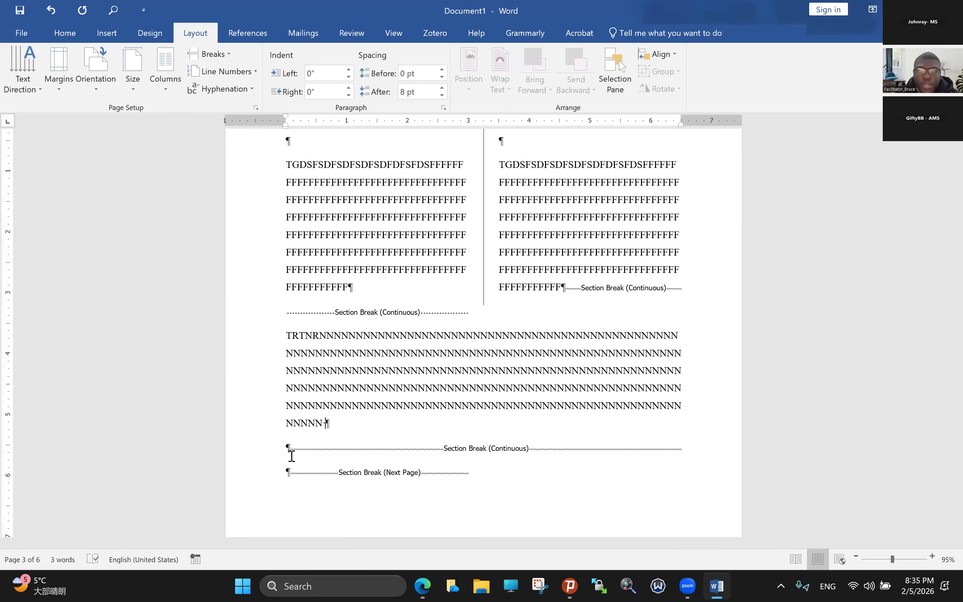
Insert a Continuous section break before the final Next Page break and fill the two-column section above it with text starting "EWVVVV"
click(285, 474)
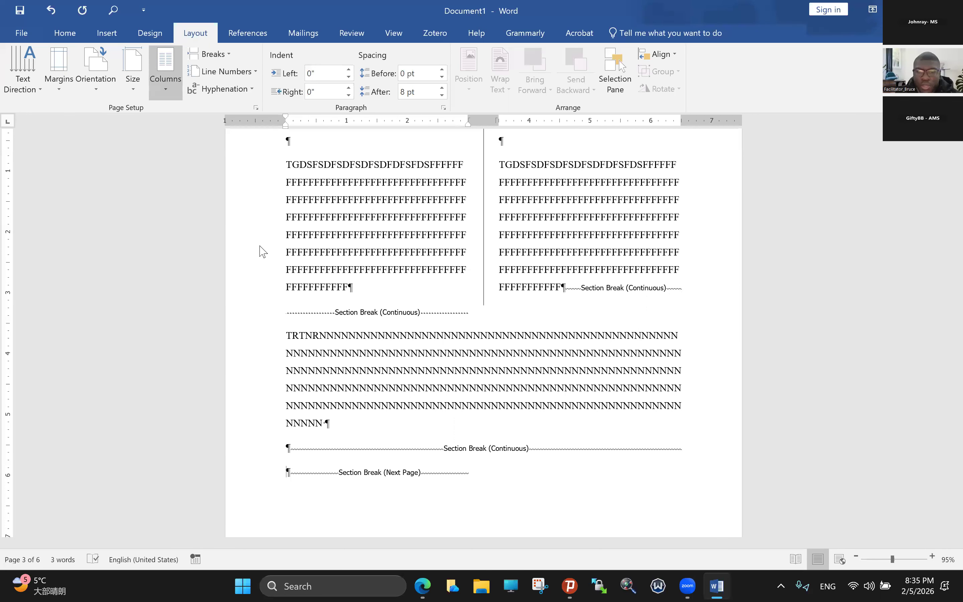
click(213, 54)
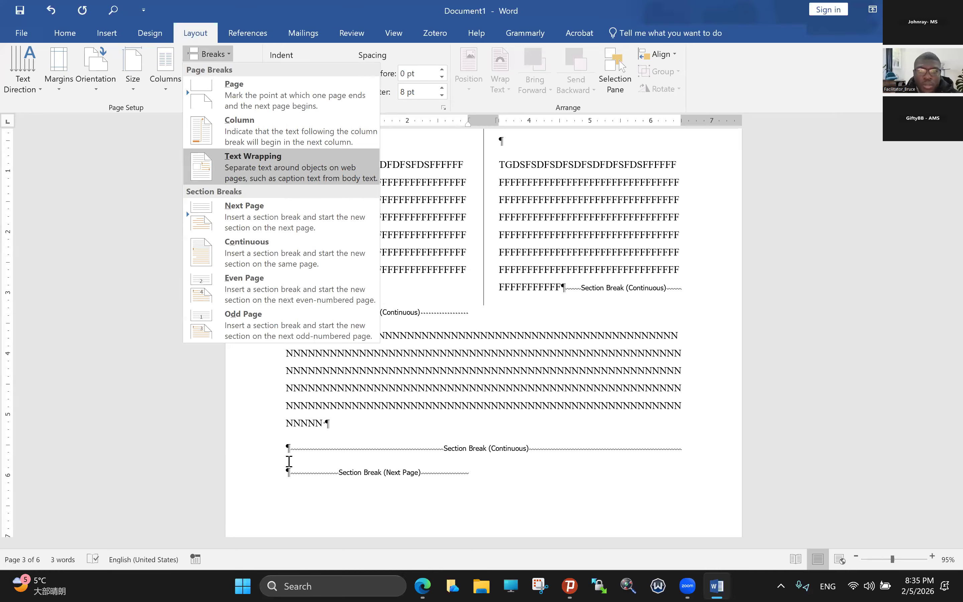
key(o)
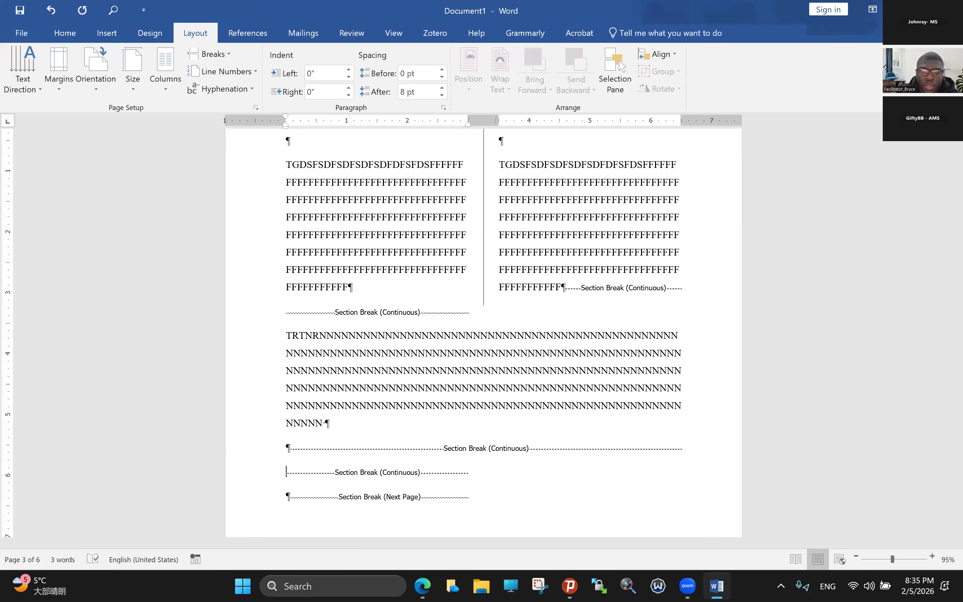
click(215, 55)
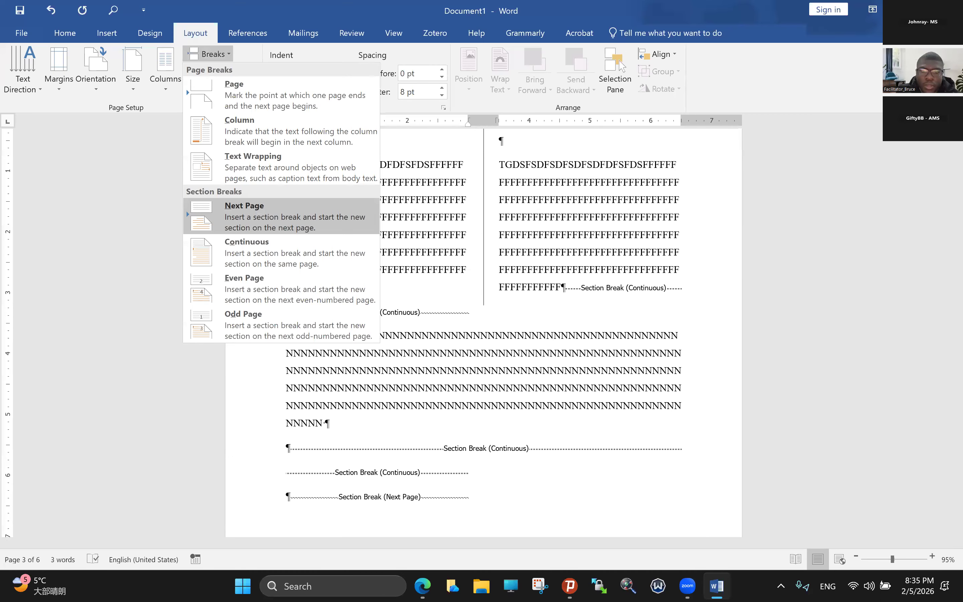
key(Escape)
text(EWVVVVVVVVVVVVVVVVVVVVVVVV)
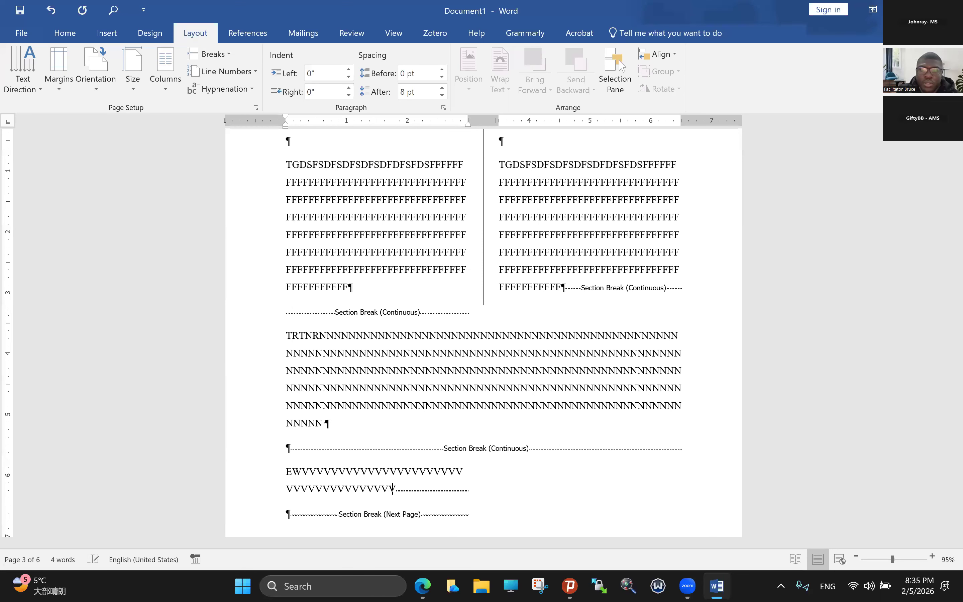
text(VVVVVVVVVVVVVVVVVVVVVVVVVVVVVVVVVVVVVVVVVVVVVVVVVVVVVVVVVVVVVVVVVVVVVVVVVVVVVVVVVVVVVVVVVVVVVVVVVVVVVVVVVVVVVVVVVVVVVVVVVVVVVVVVVVVV)
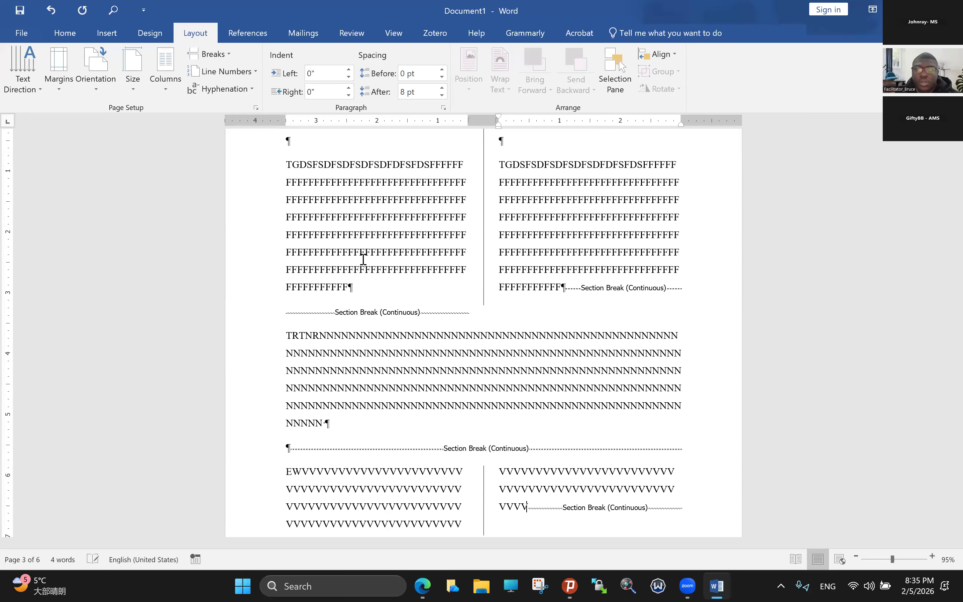
Examine how the page alternates between two-column and single-column sections separated by Continuous section breaks
scroll(673, 435, up, 1)
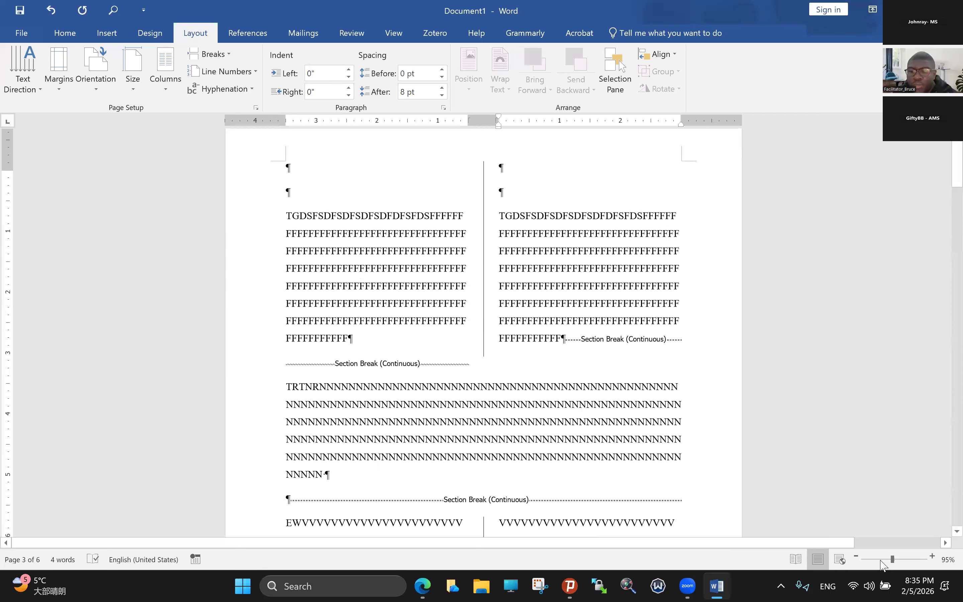
scroll(484, 274, down, 4)
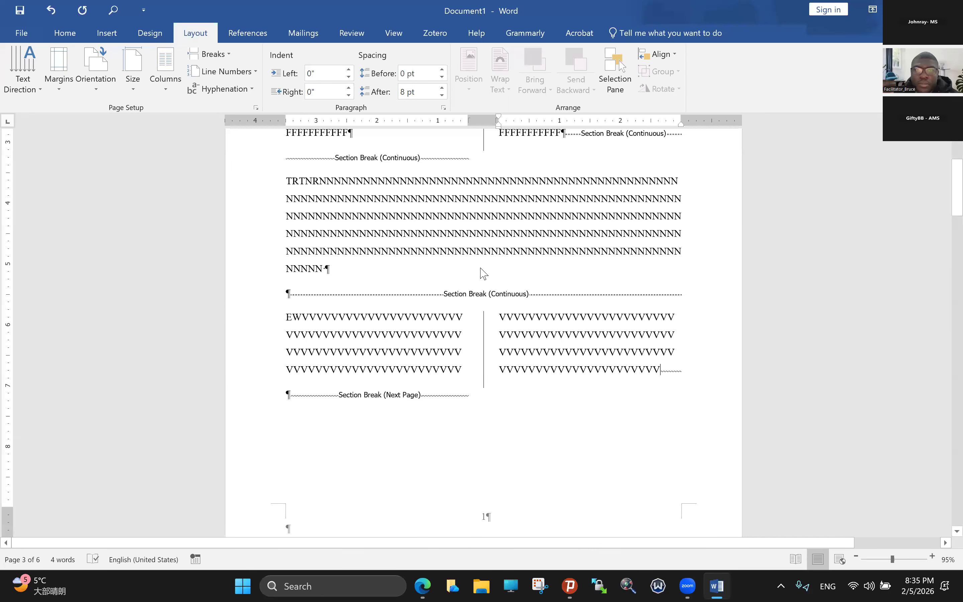
scroll(362, 198, up, 1)
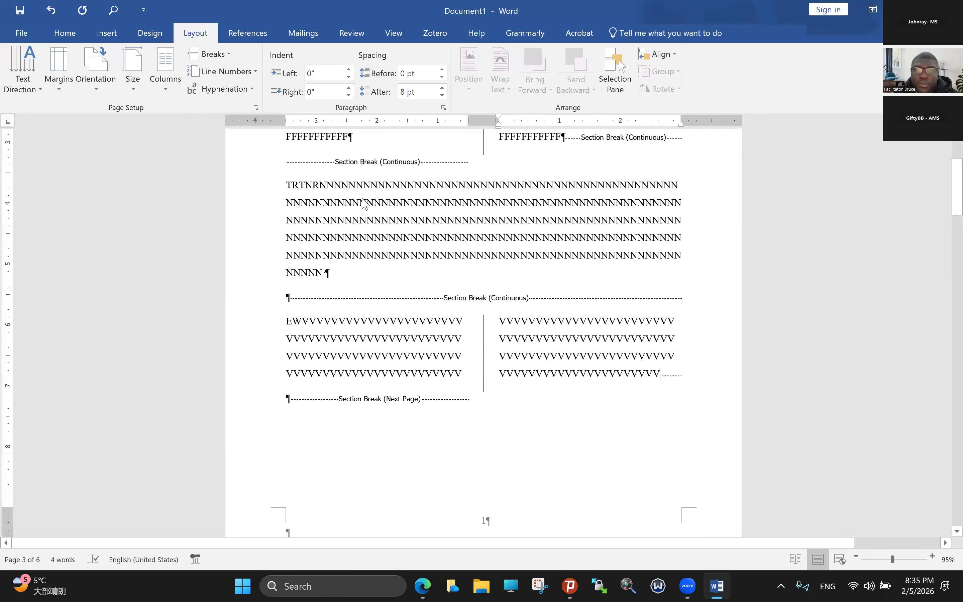
ctrl+scroll(475, 195, down, 3)
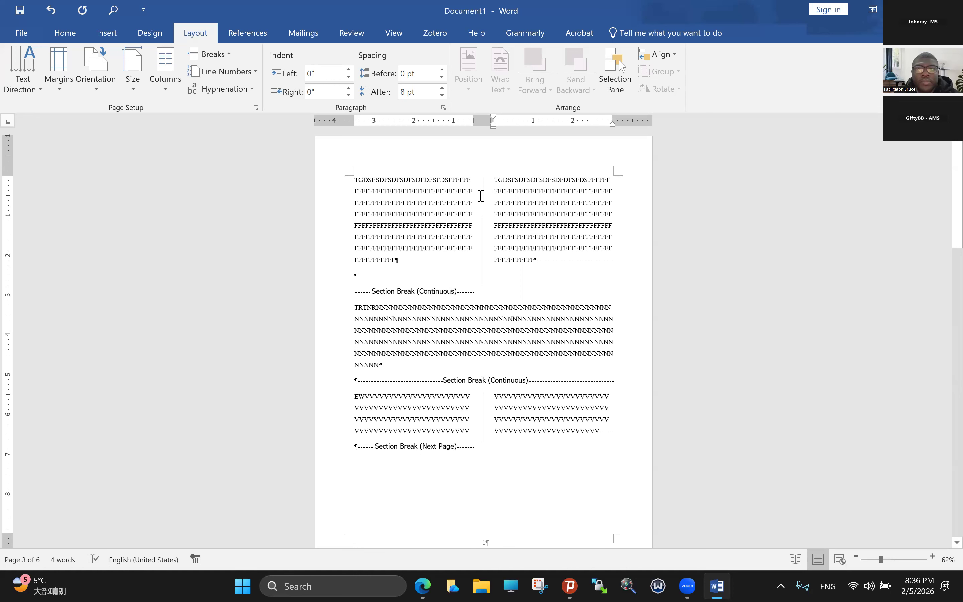
click(490, 81)
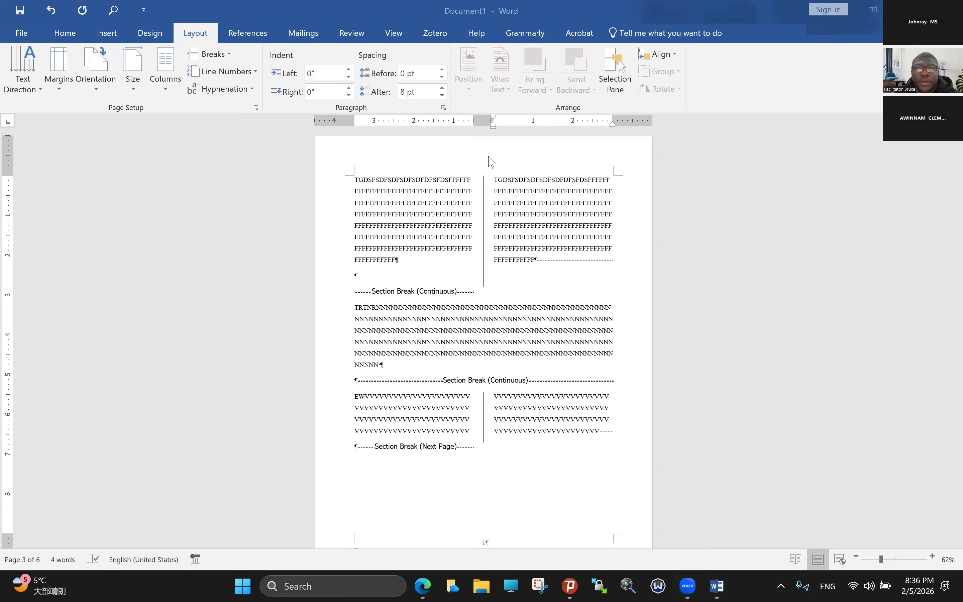
click(529, 260)
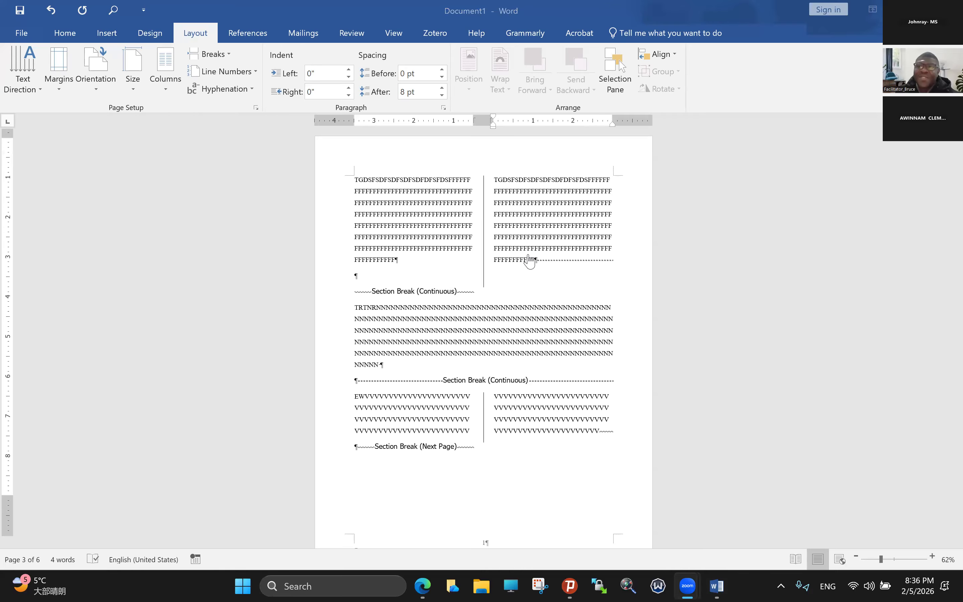
scroll(528, 260, down, 1)
scroll(528, 260, down, 1)
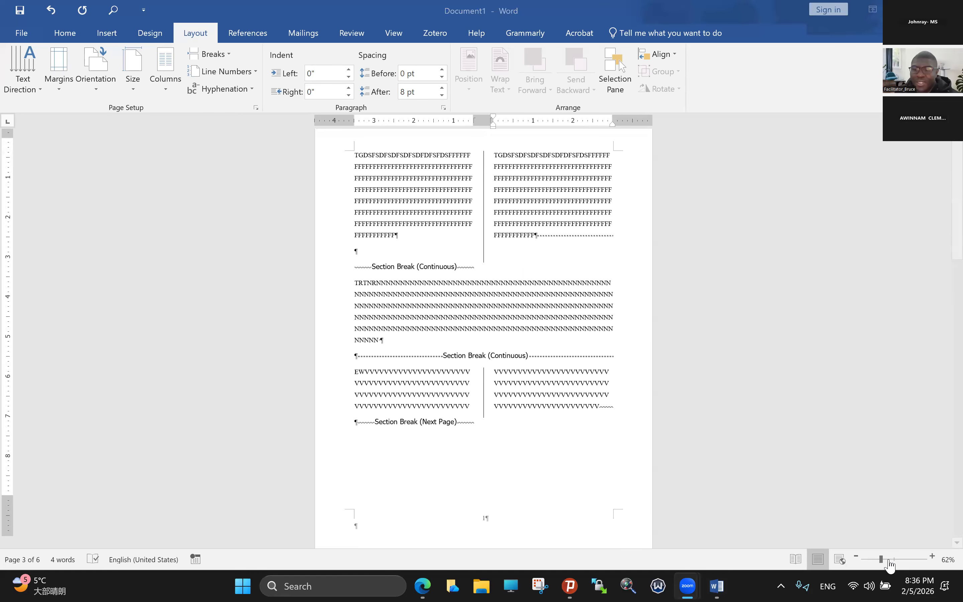
scroll(662, 373, down, 4)
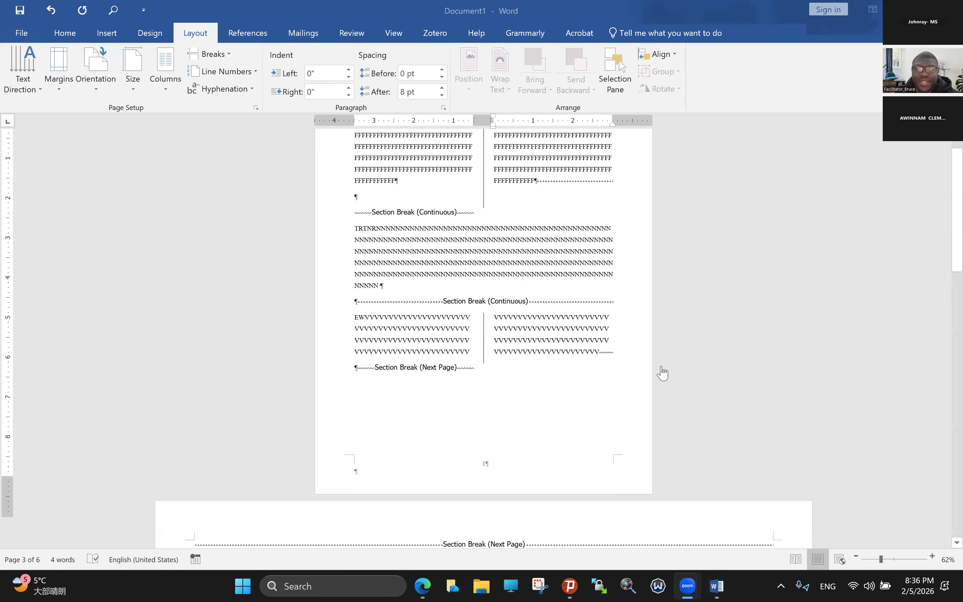
scroll(663, 373, up, 3)
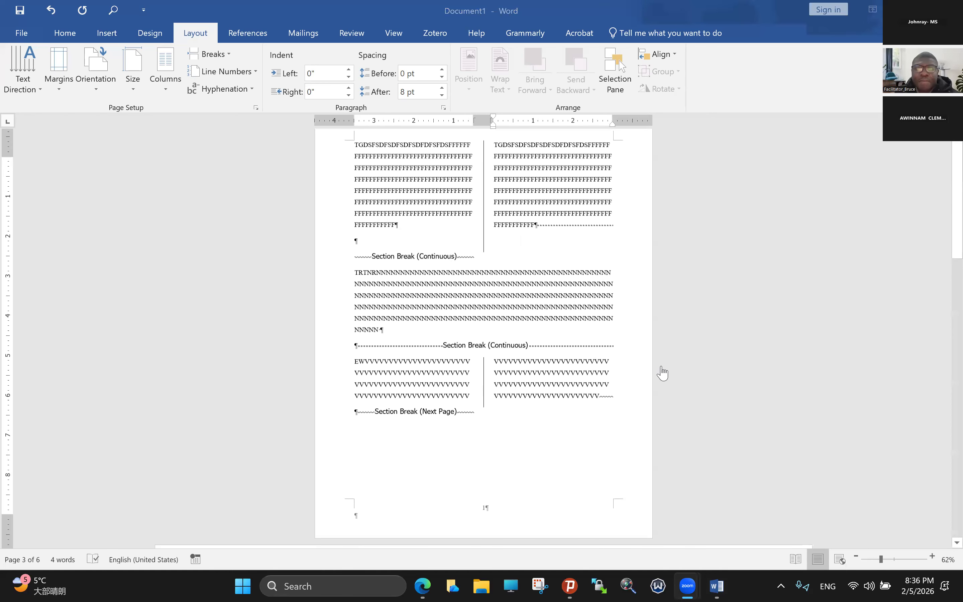
scroll(663, 373, up, 2)
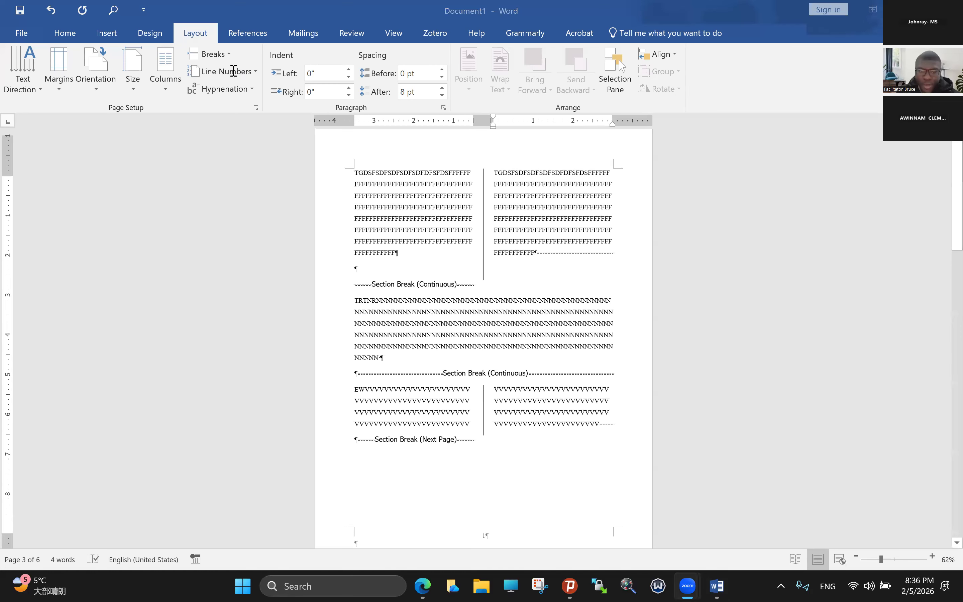
scroll(463, 344, up, 1)
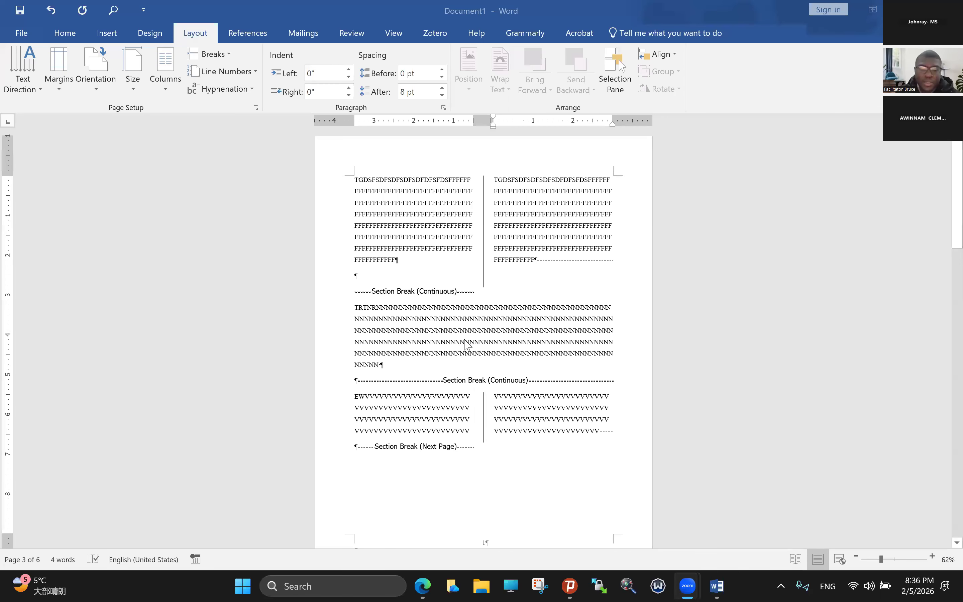
scroll(466, 340, up, 3)
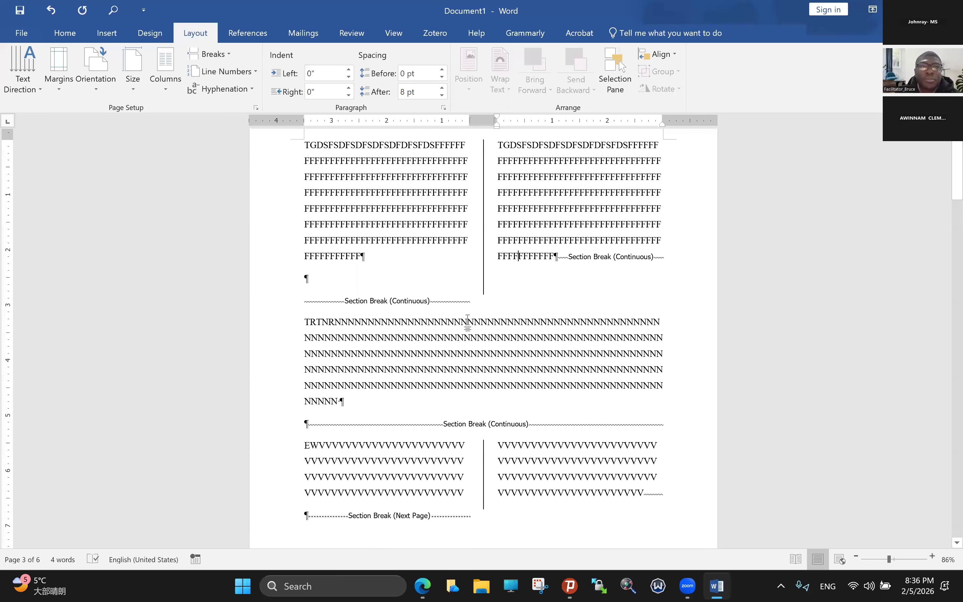
Clear the page's text and section breaks and apply two equal-width columns with a line between to the whole document
key(ctrl+a)
key(Delete)
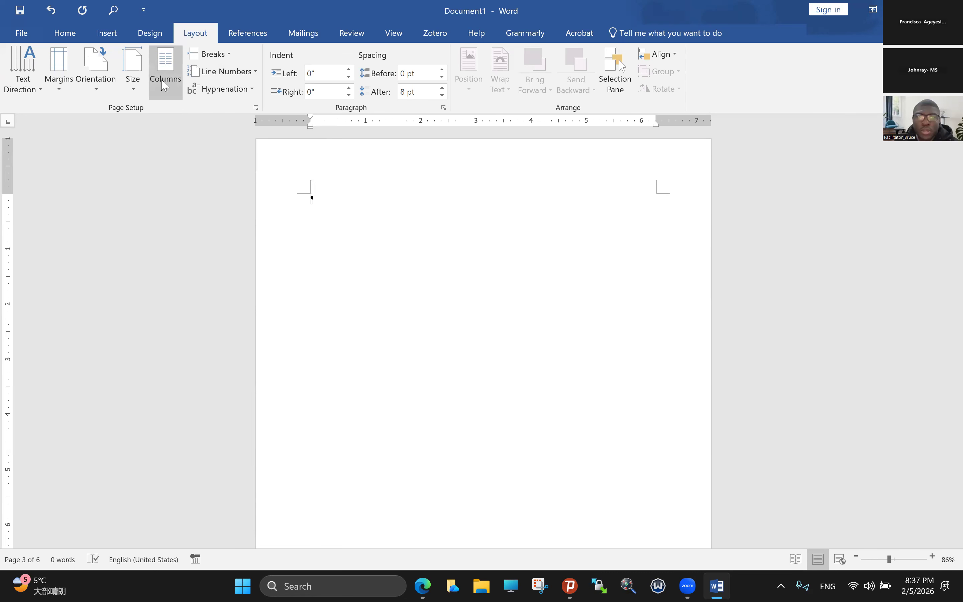
click(165, 95)
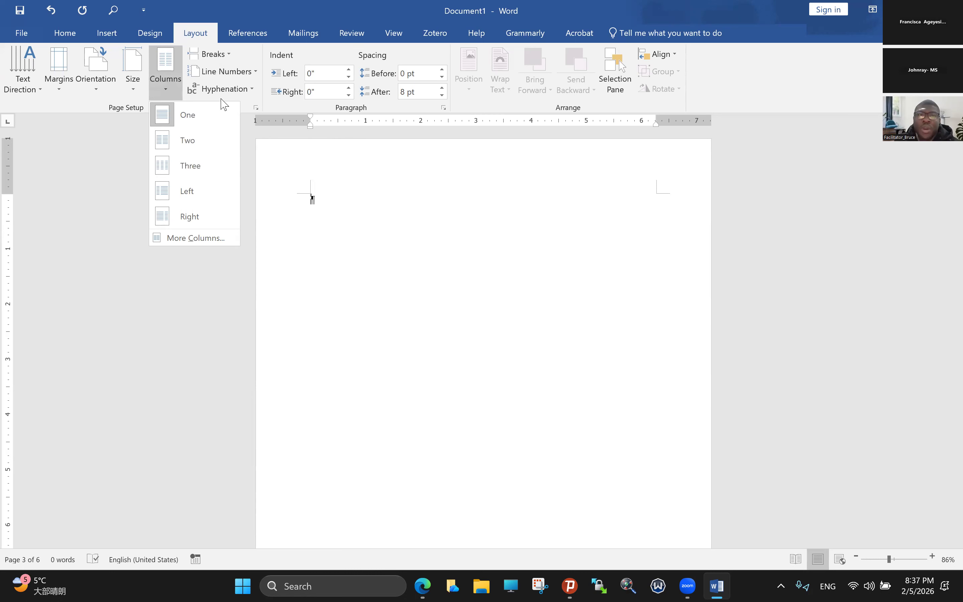
click(217, 239)
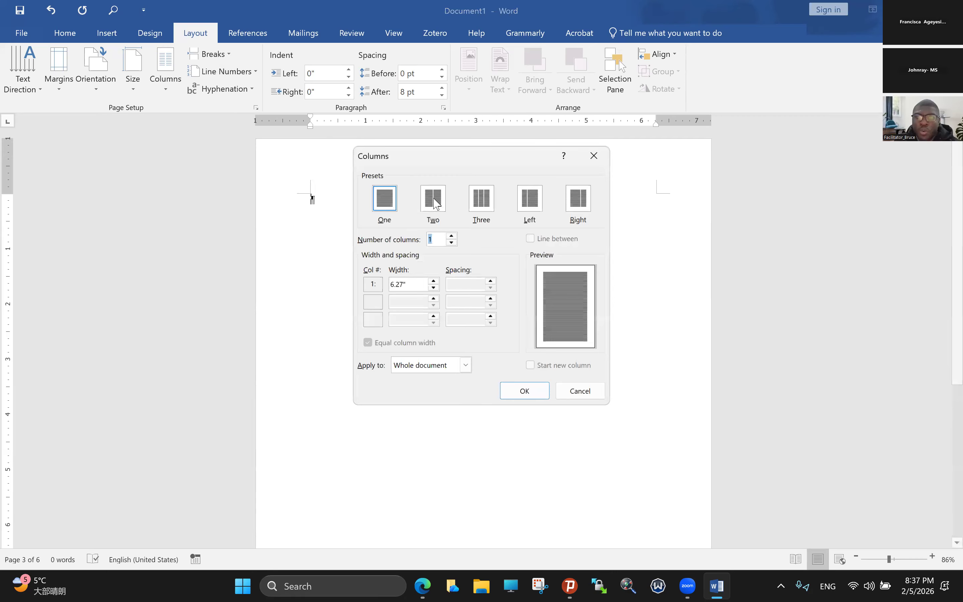
text(2)
click(530, 238)
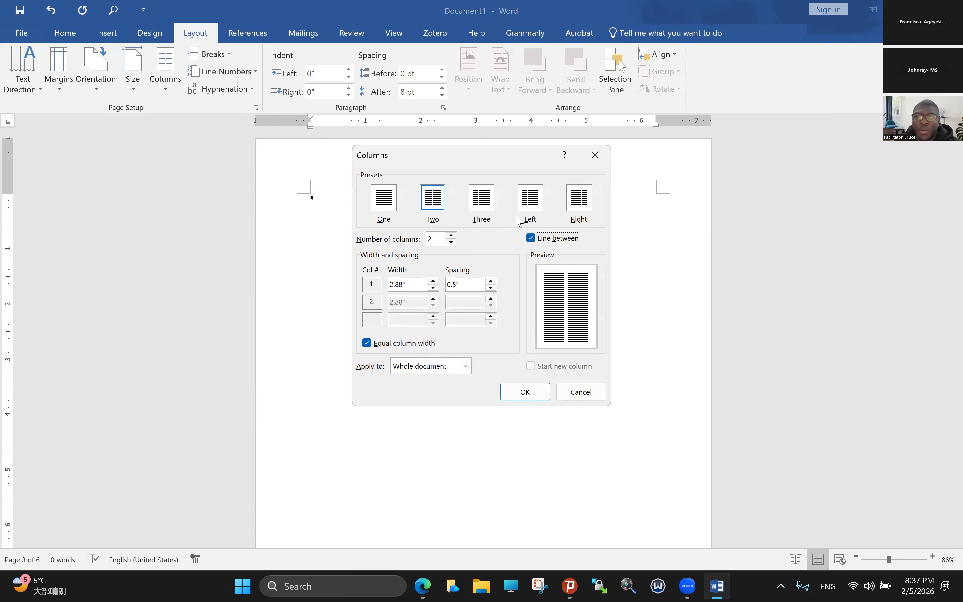
click(465, 369)
click(440, 381)
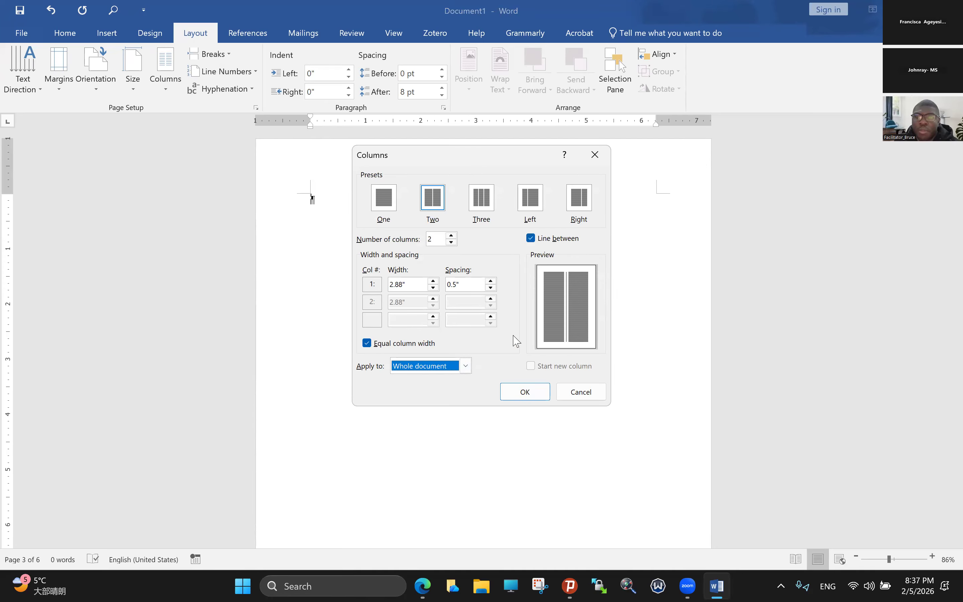
click(542, 394)
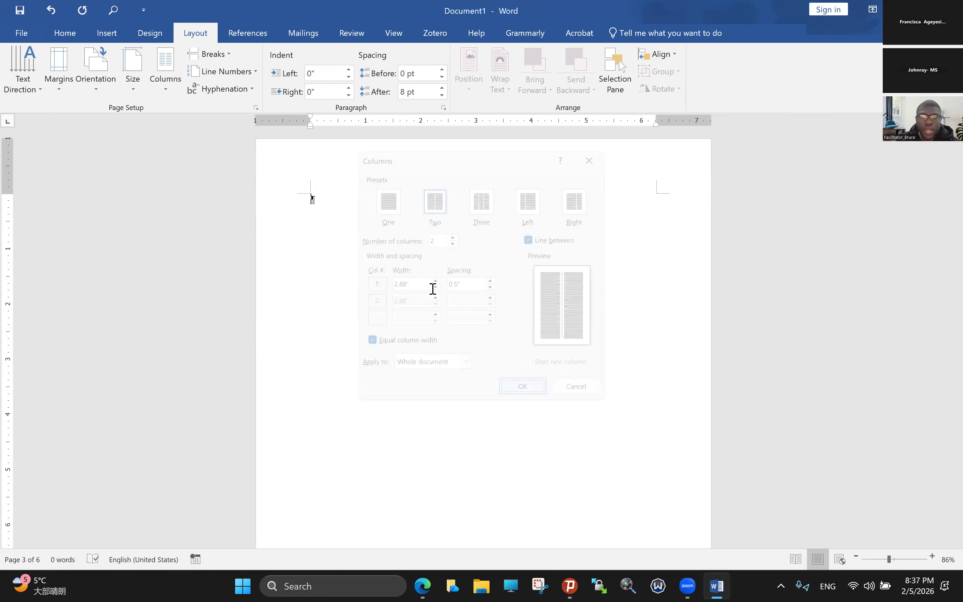
Enter a multi-line filler paragraph in the first column starting with "JVSBD SNF SFS" and continuing with a long run of J's
text(JVSBD SNF SFS FDNSFDJSFDJSHDFAFKSAKFSDFJJDJJDJDJDJJDJDJJ)
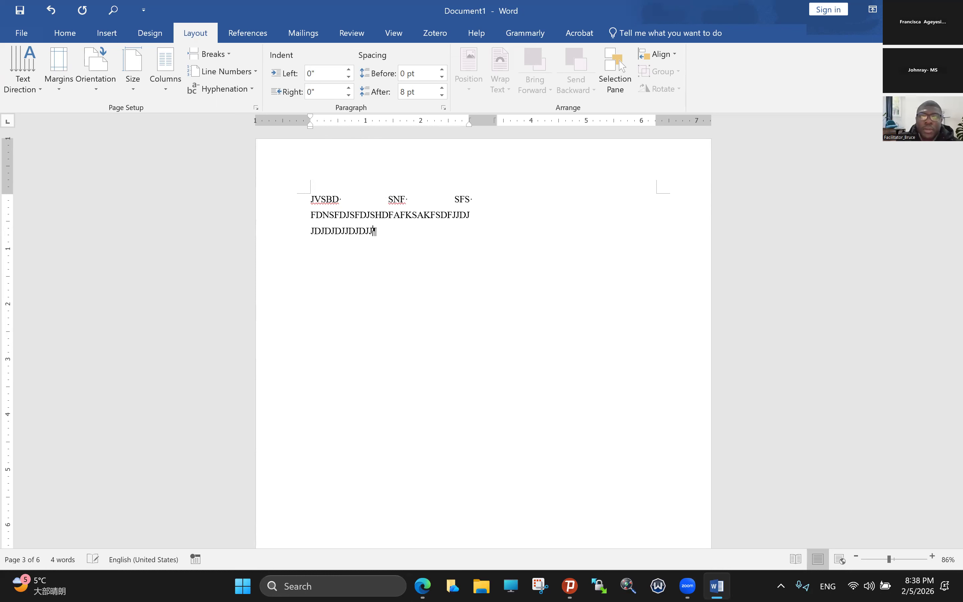
text(JJJJJJJJJJJJJJJJJJJJJJJJJJJJJJJJJJJJJJJJJJJJJJJJJJJJJJJJJJJJJJJJJJJJJJJJJJJJJJJJJJJJJJJJJJJJJJJJJJJJJJJJJJJJ)
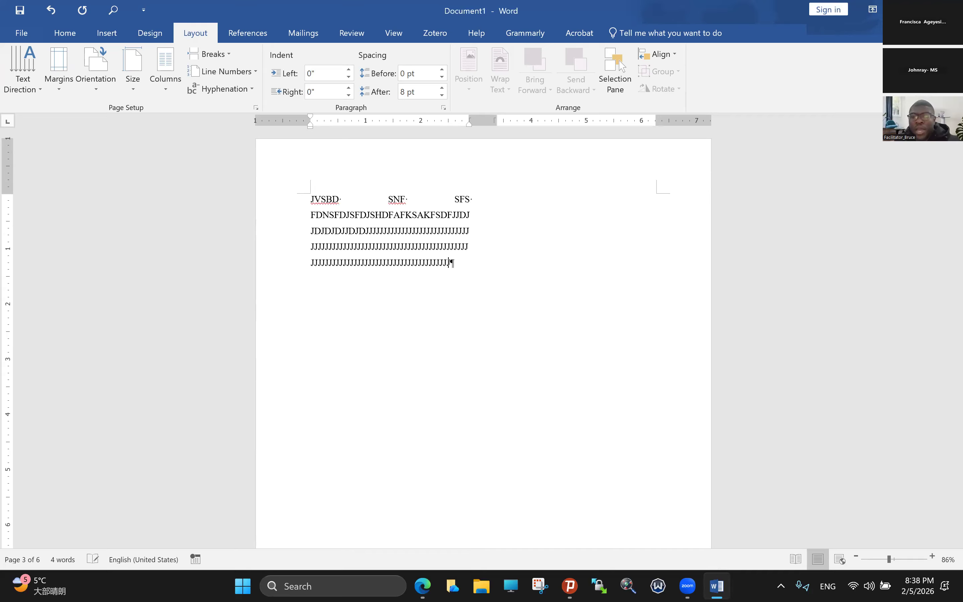
text(JJJJJJJJJJJJJJJJJJJJJJJJJJJJJJJJJJJJJJJJJJJJJJJJJJJJJJJJJJJJJJJJJJJJJJJJJJJ)
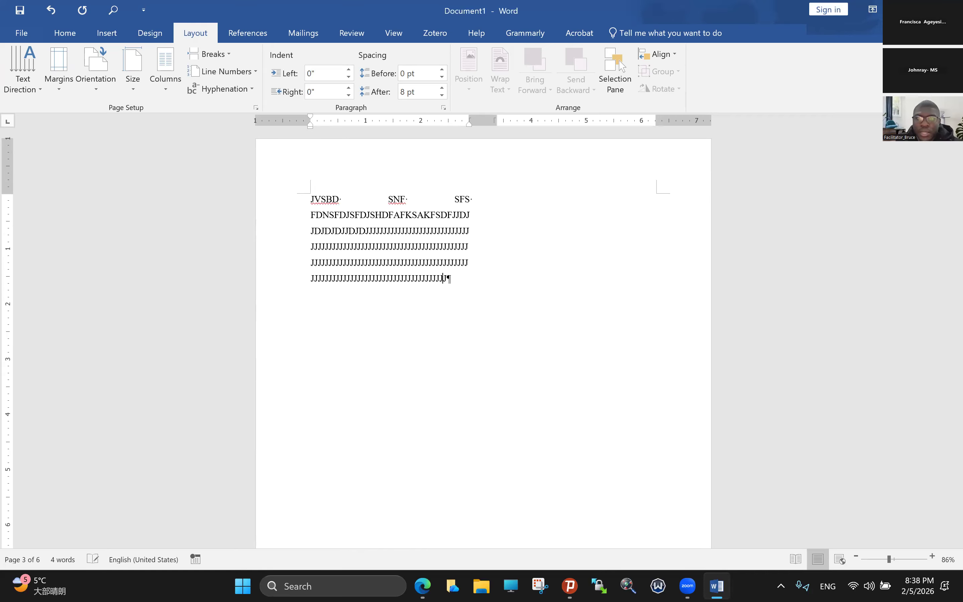
text(JJJJJJJJJJJJJJJJJJJJJJJJJJJJJJJJJJJJJJJJJJJJJJJJJJJJJJJJJJJJJJJJJJJJJJJJJJJJJJJJJJJJJJJJJJJJJJJJJJJJJJJJJJJJJJJ)
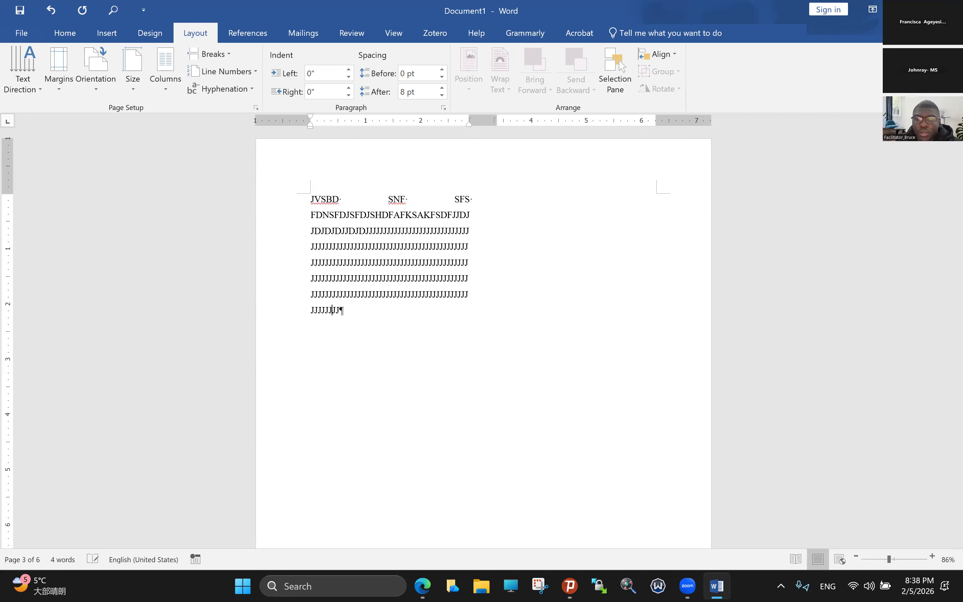
text(JJJJJJJJJJJJJJJ)
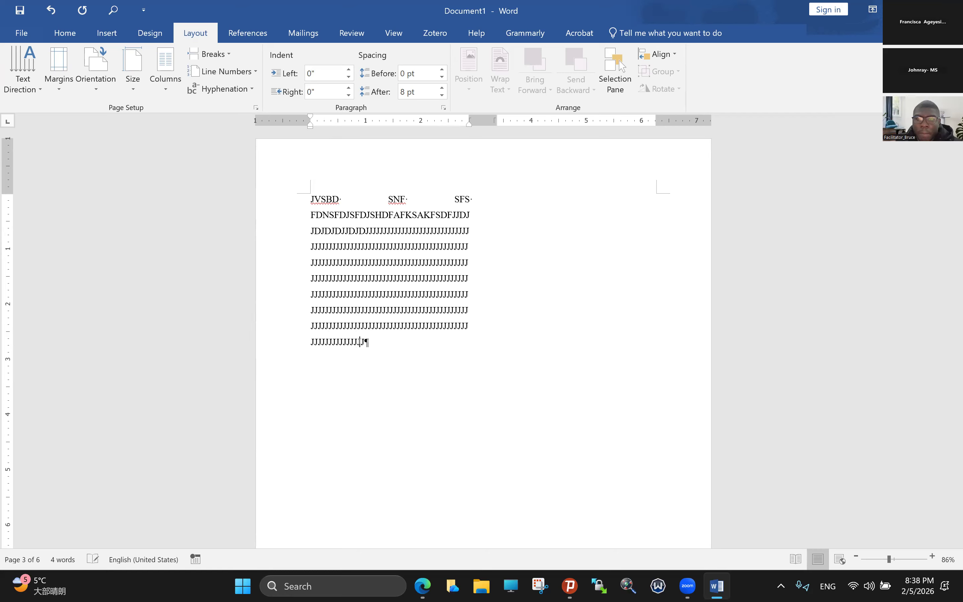
text(JJJJJJJJJJJJJJJJJJJJJ)
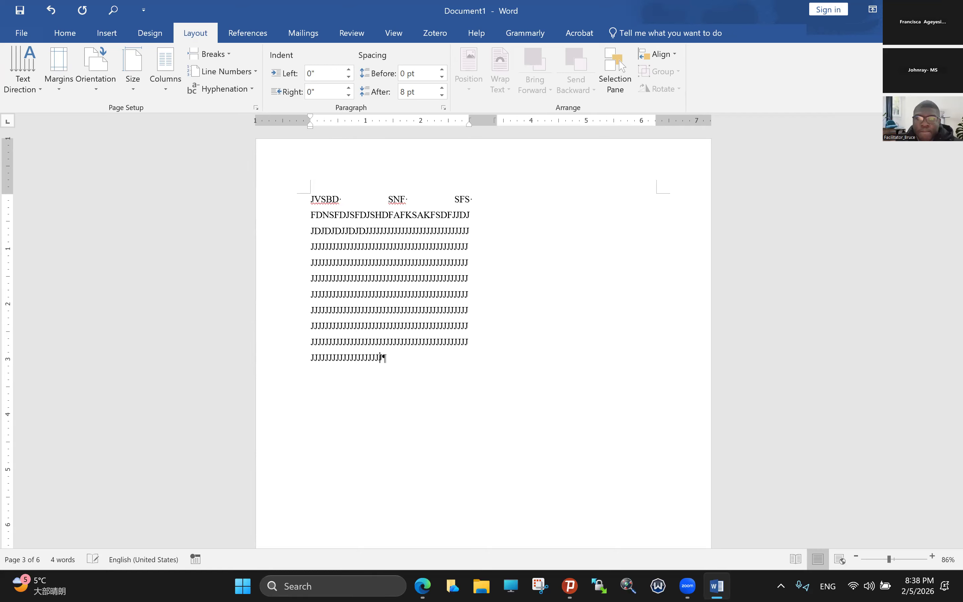
text(JJJJJJJJJJJJJJJJJJJJJJJJJJJJJJJJJJJJJJJJJJJJJJJJJJJJJJ)
Copy the filler paragraph and paste it repeatedly until both columns are filled and the text continues onto the following page
drag(312, 202, 369, 372)
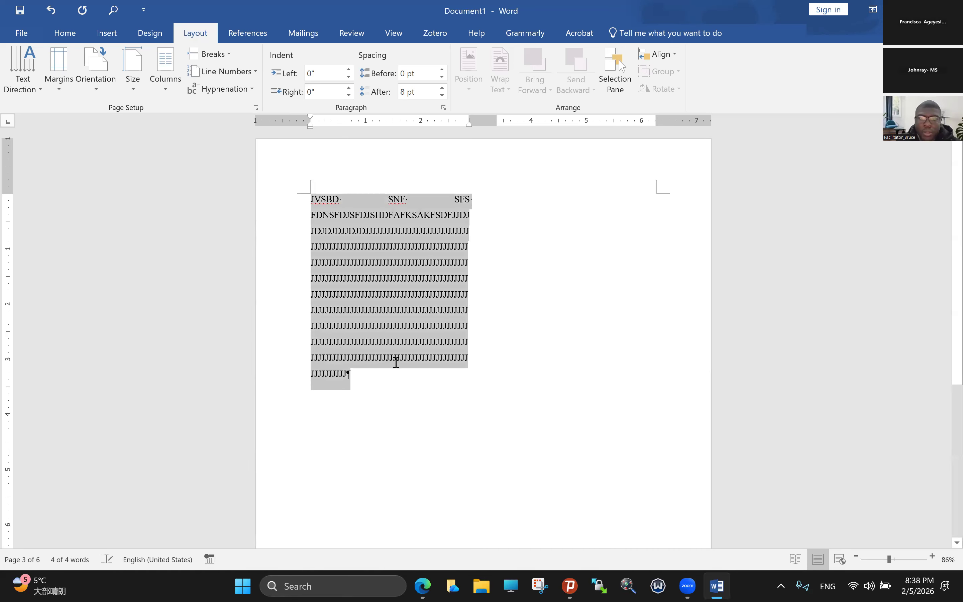
key(ctrl+c)
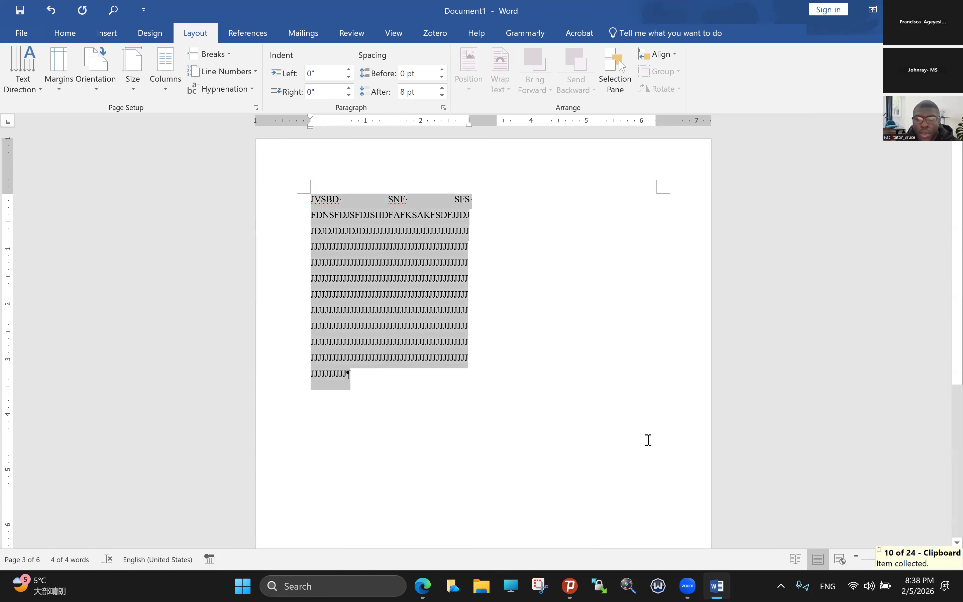
click(648, 440)
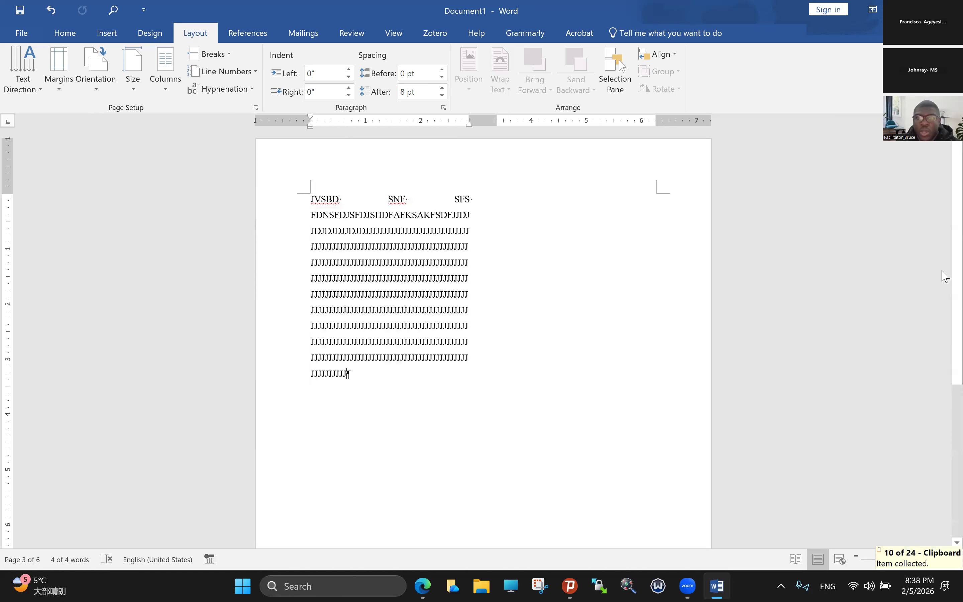
key(ctrl+v)
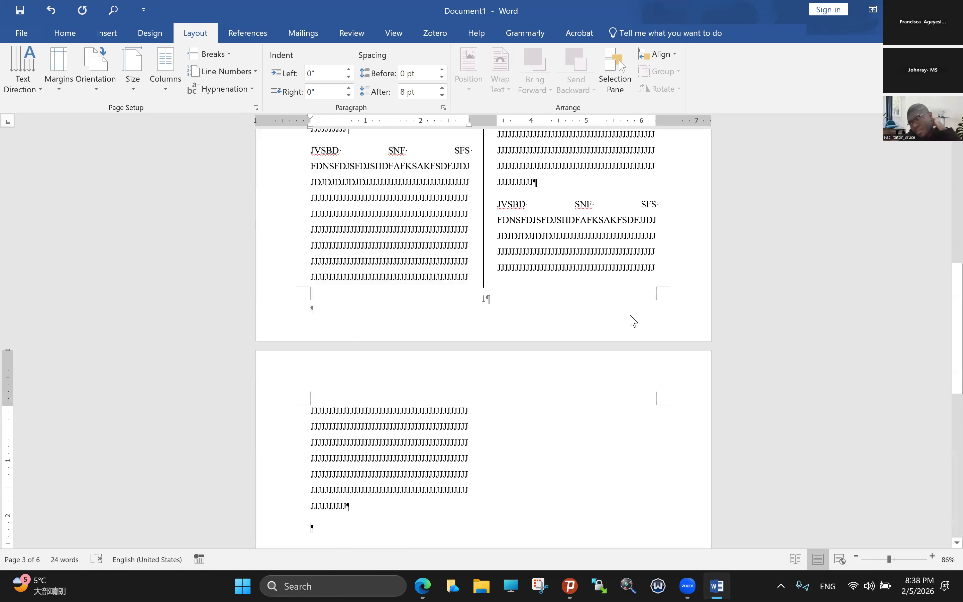
scroll(633, 321, up, 1)
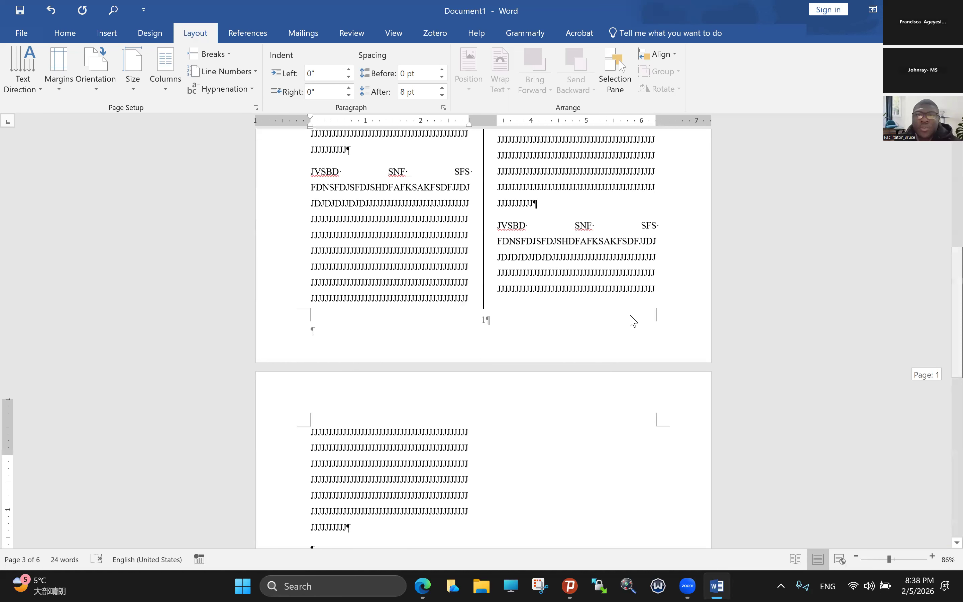
key(ctrl+v)
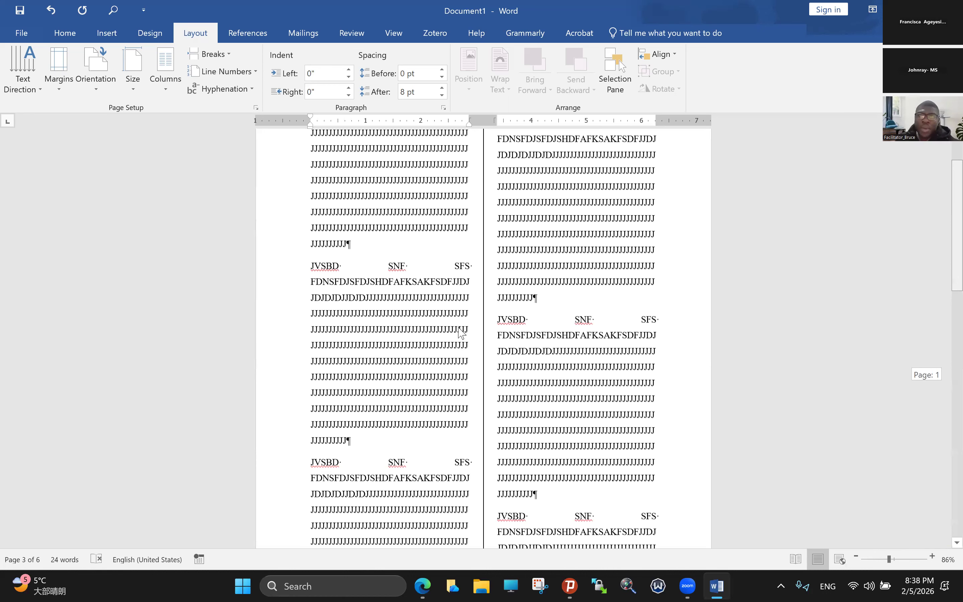
scroll(410, 416, down, 3)
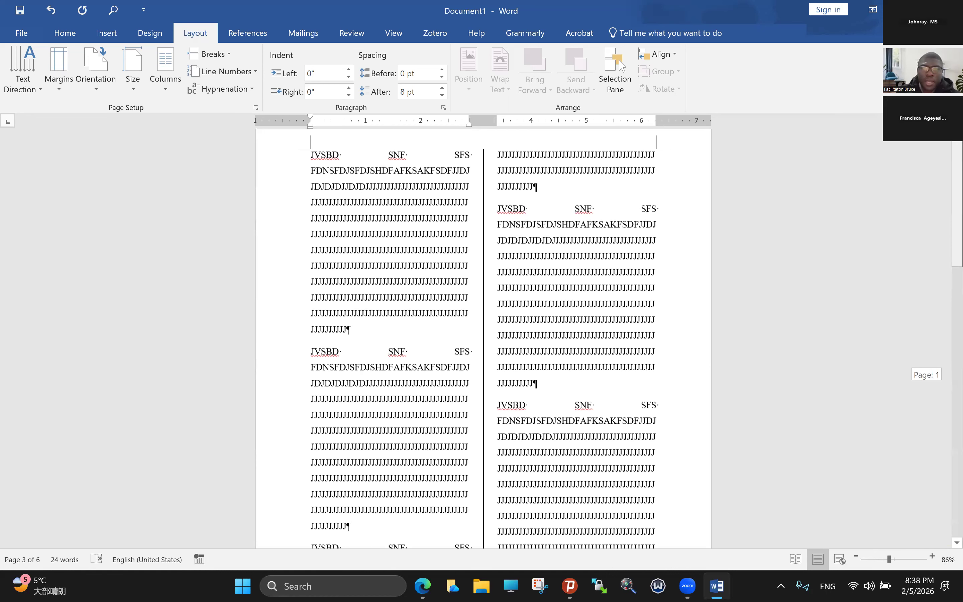
scroll(483, 339, up, 1)
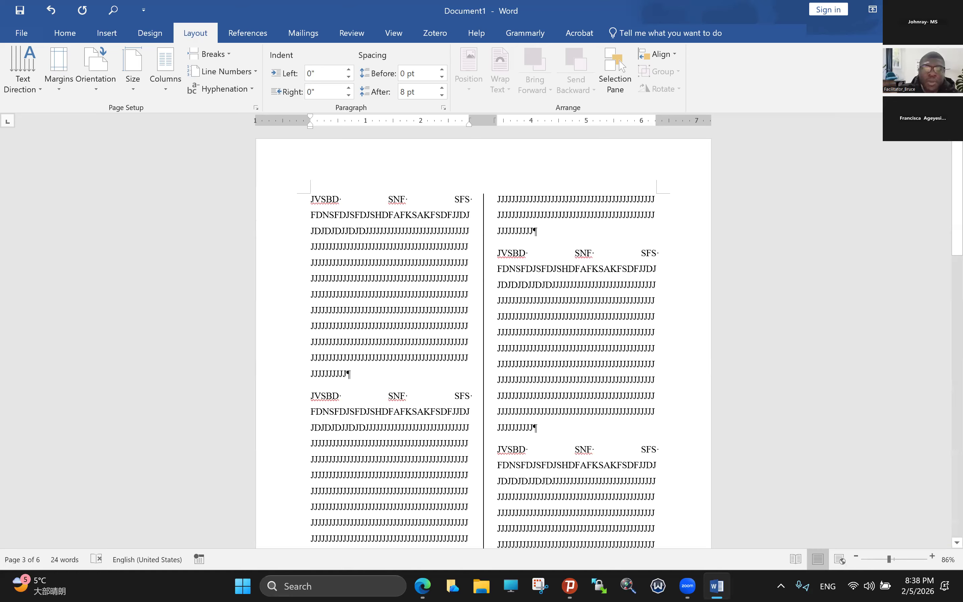
Add an empty line and the caption "Figure 1." after the first filler paragraph in the first column
key(Return)
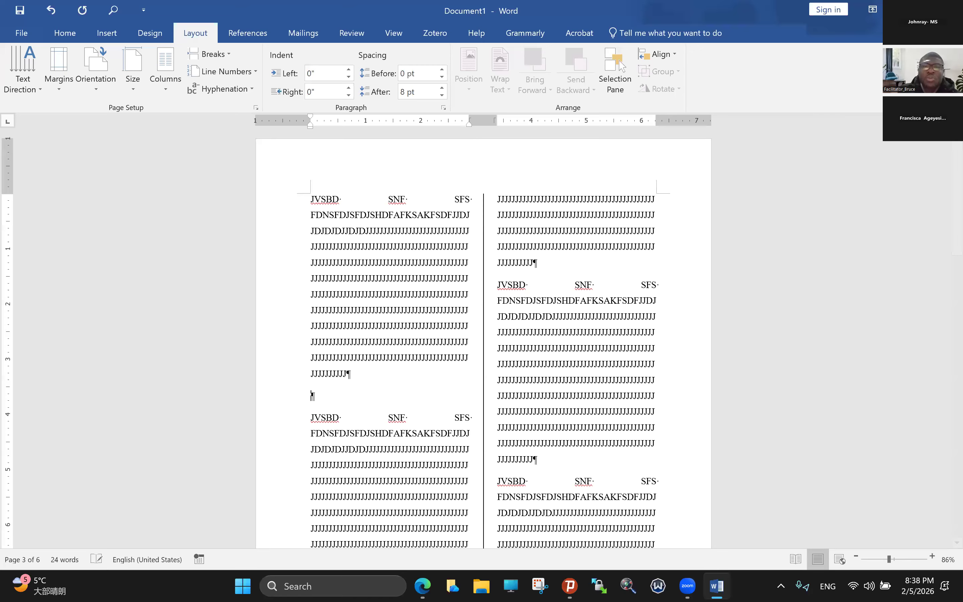
key(Return)
key(Caps_Lock)
text(Figure 1)
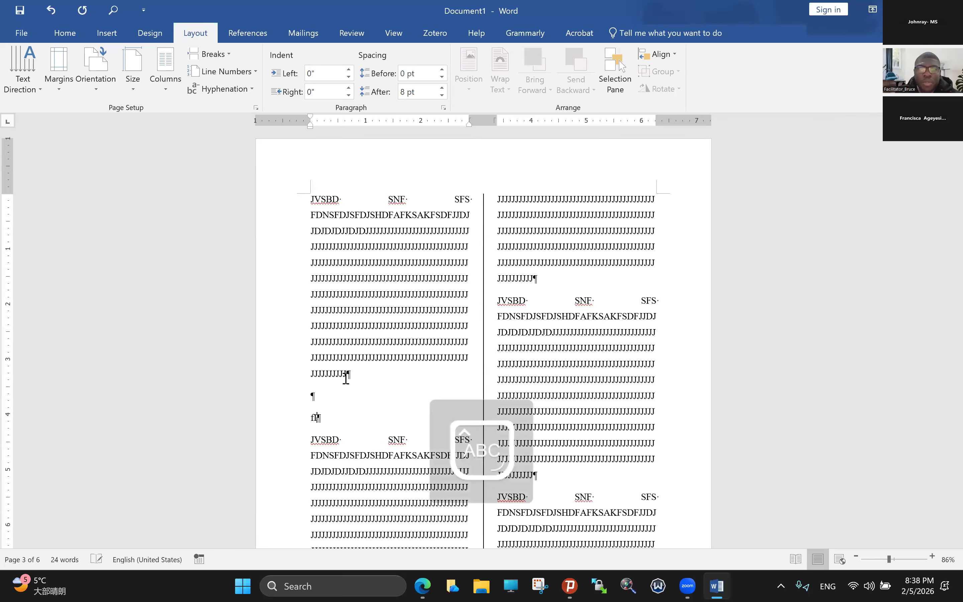
text(.)
key(Up)
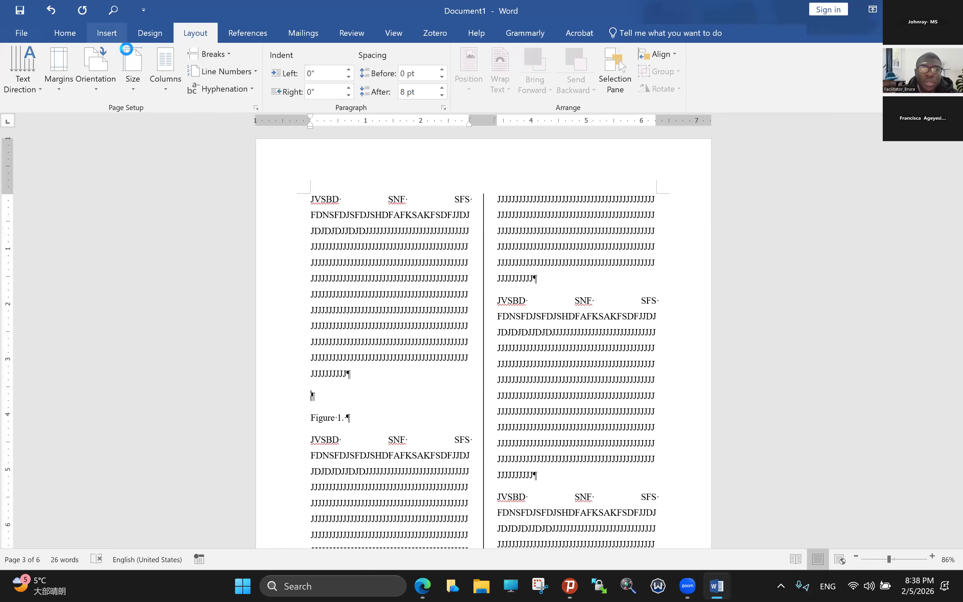
Insert the ignition delay time chart picture on the empty line above the "Figure 1." caption
click(119, 38)
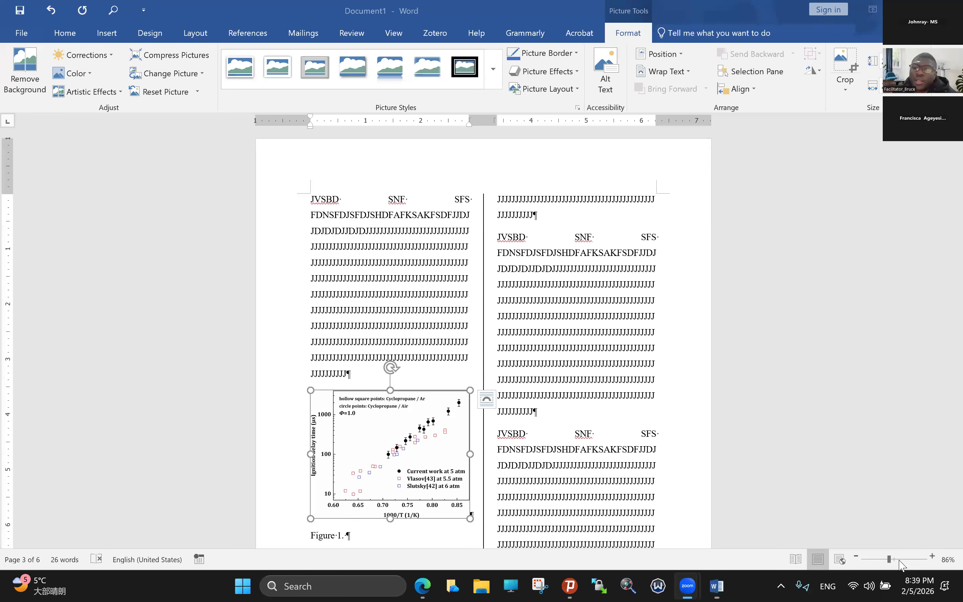
scroll(872, 570, down, 3)
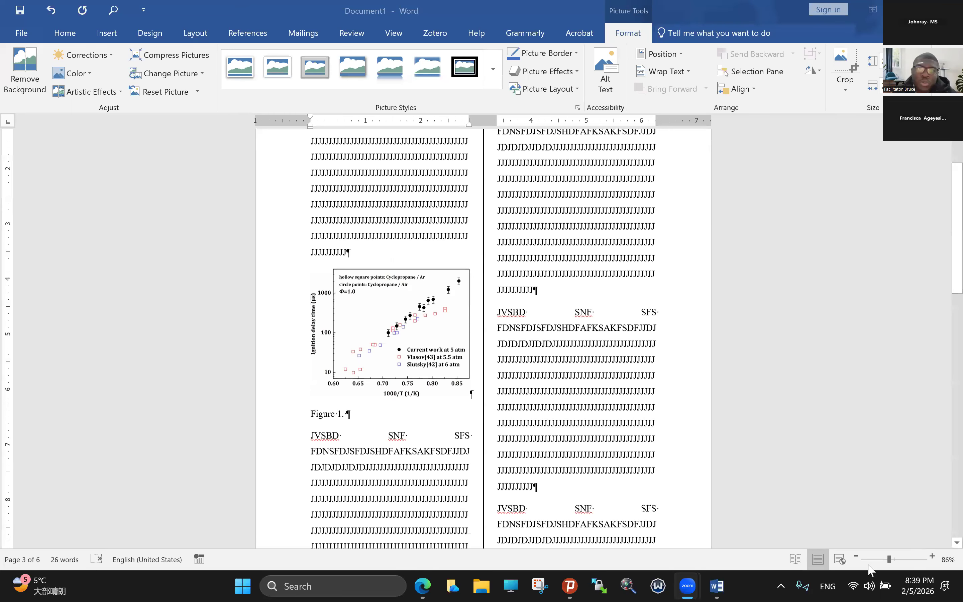
scroll(457, 336, down, 1)
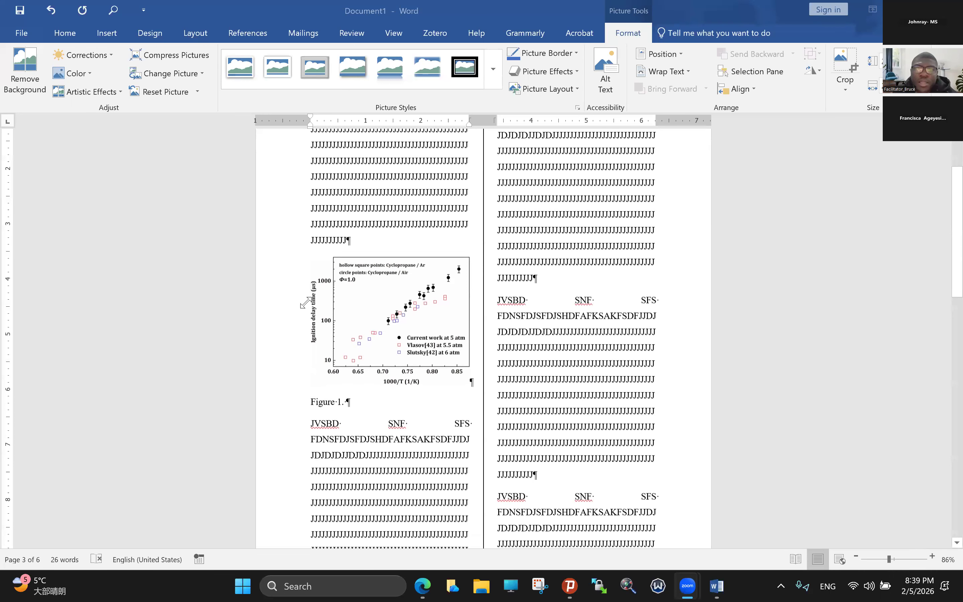
scroll(261, 293, down, 4)
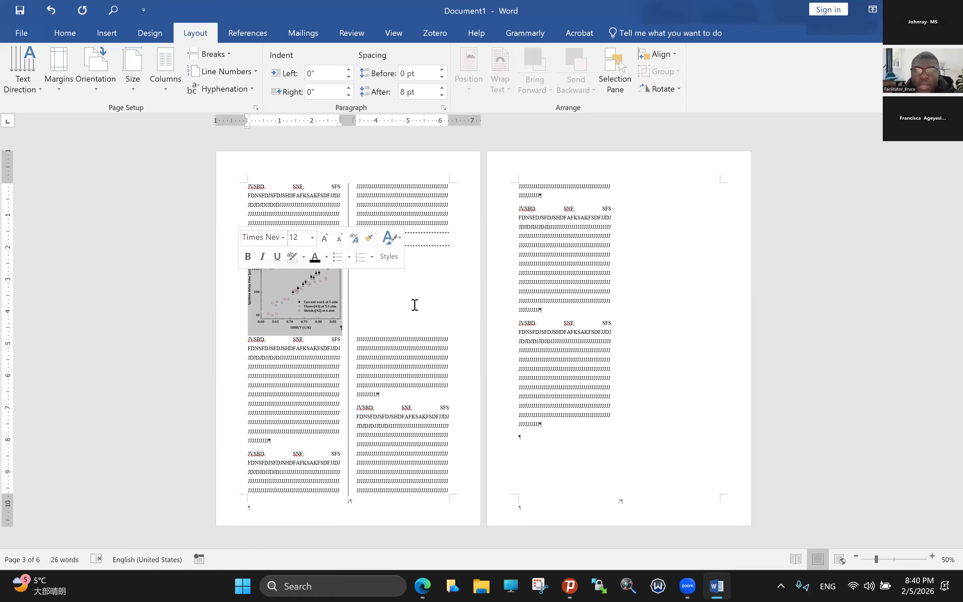
Show the chart, and a six-column, eight-row table in its place, at full page width between Continuous section breaks on the two-column page
key(ctrl+y)
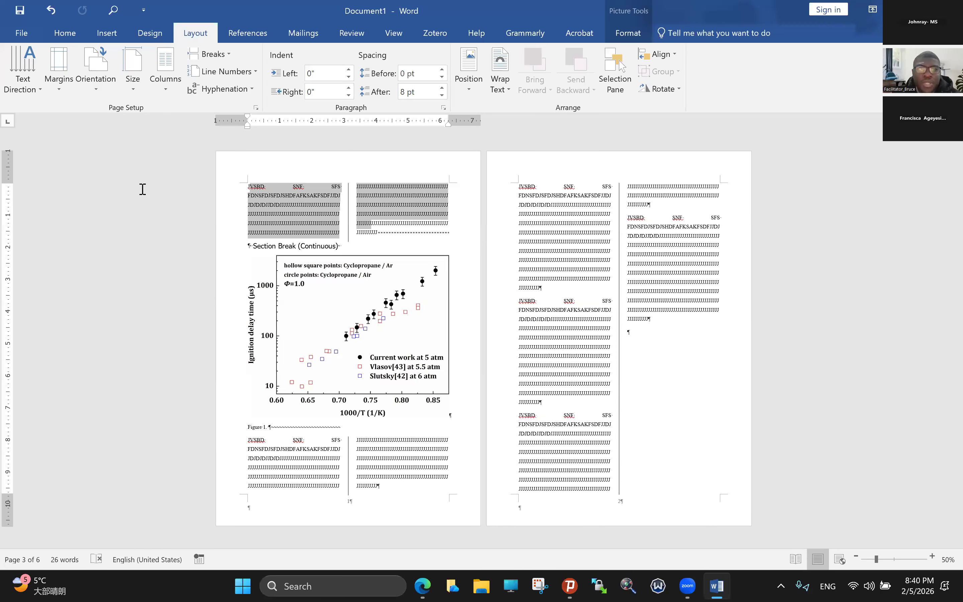
key(ctrl+z)
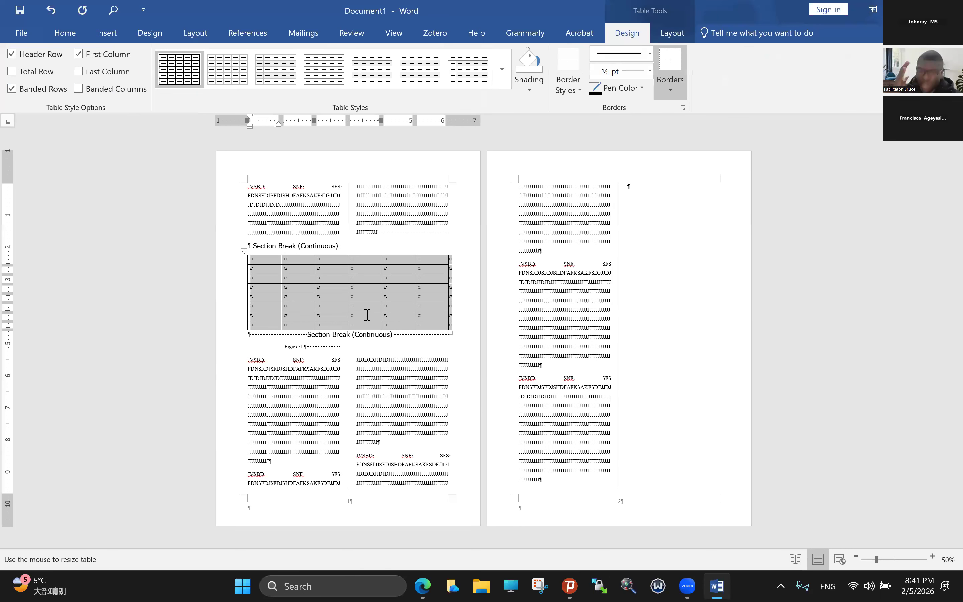
click(367, 315)
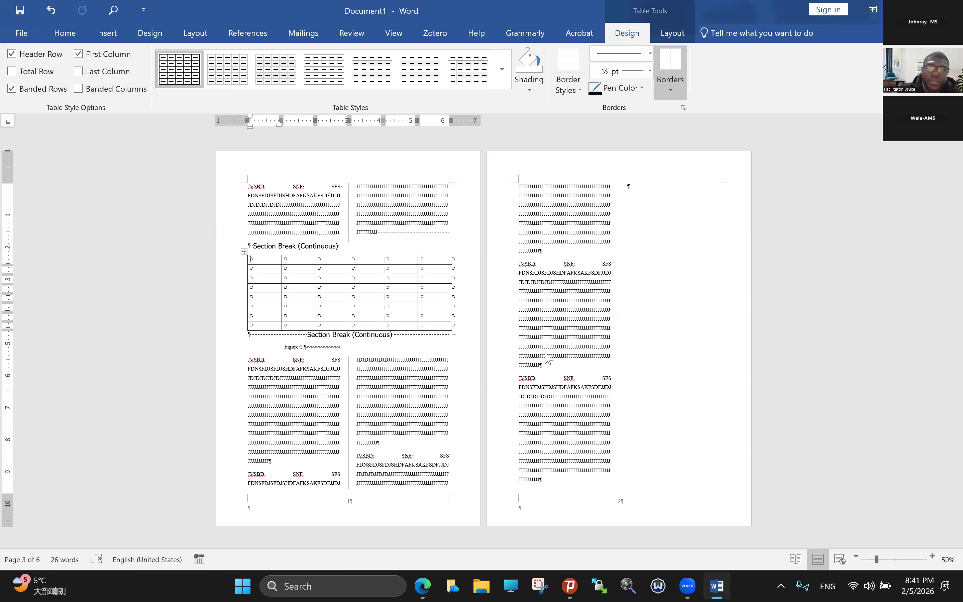
key(ctrl+z)
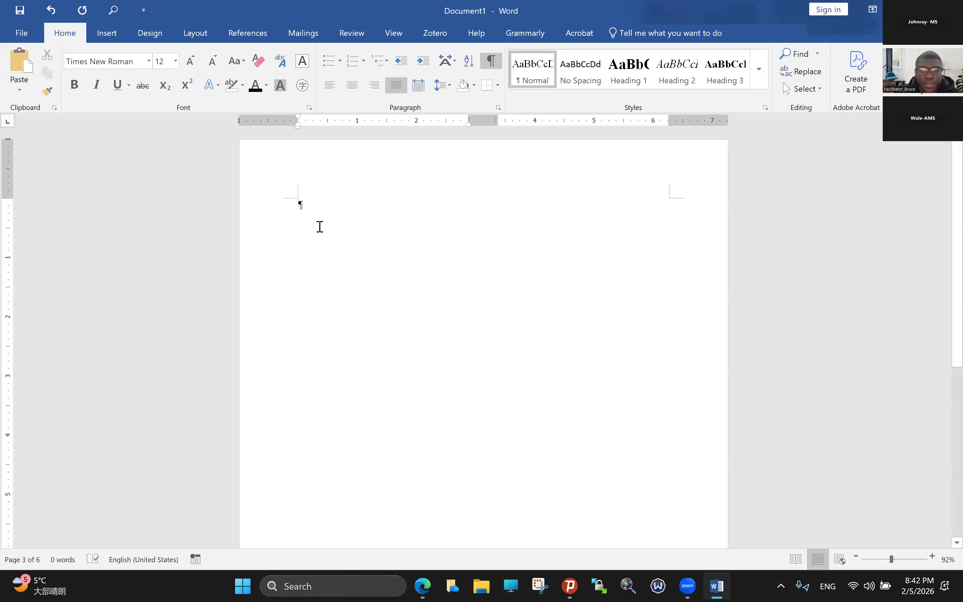
Enter the title "An analytical study of frogs" on the blank page
key(Caps_Lock)
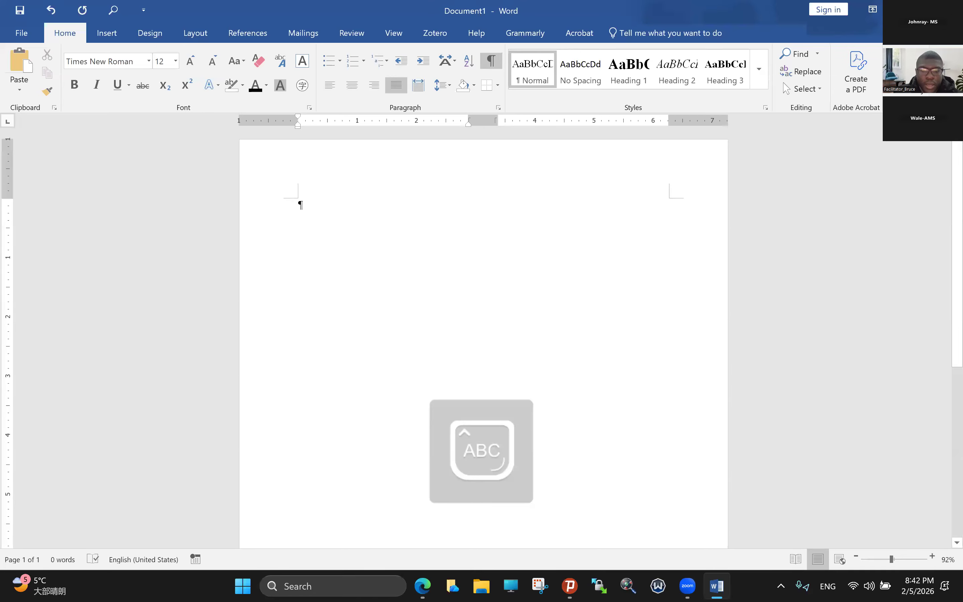
text(A)
key(Caps_Lock)
text(n analytical study of)
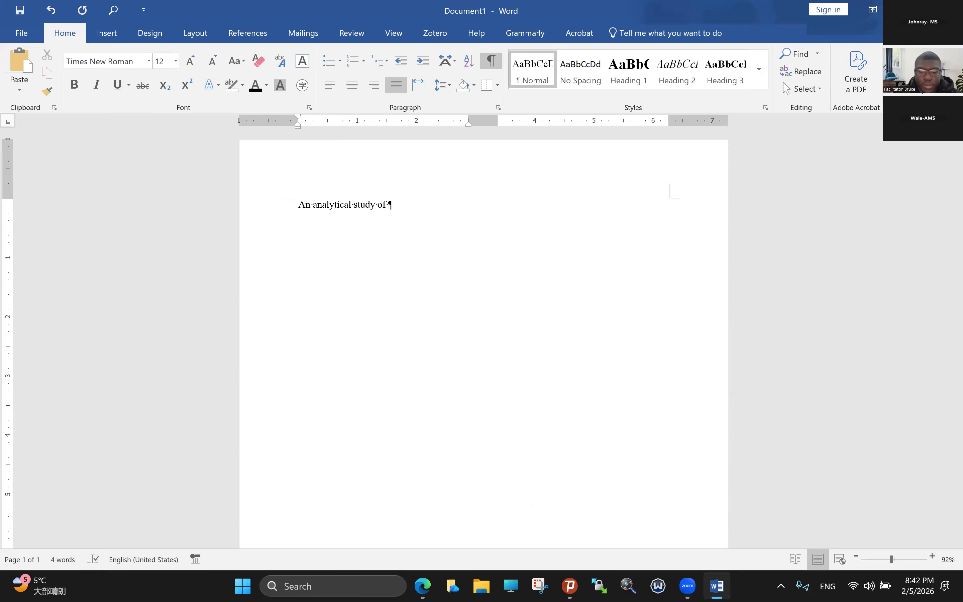
text( frogs)
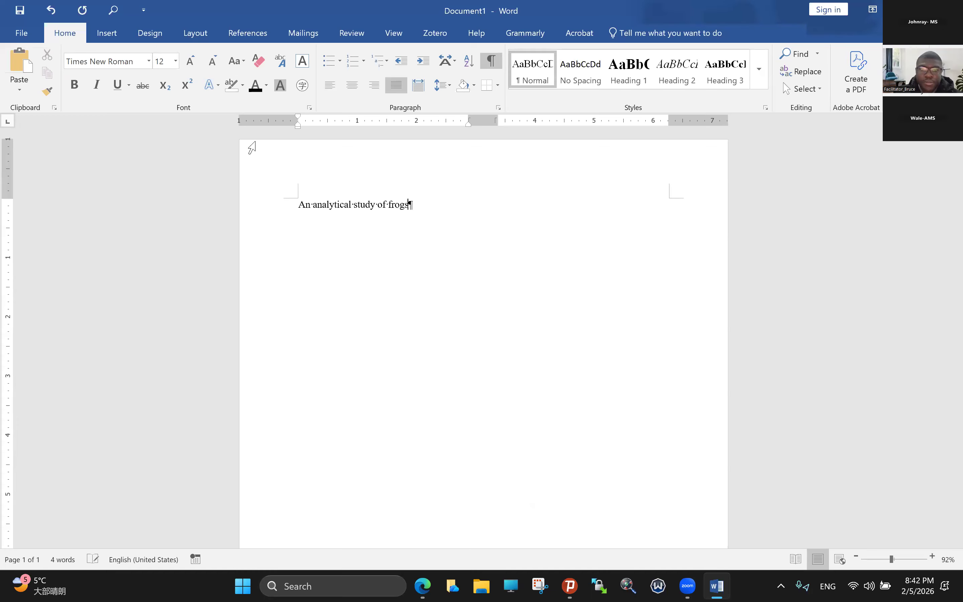
Try the title at 18 pt with centred and justified alignment
click(266, 210)
click(351, 87)
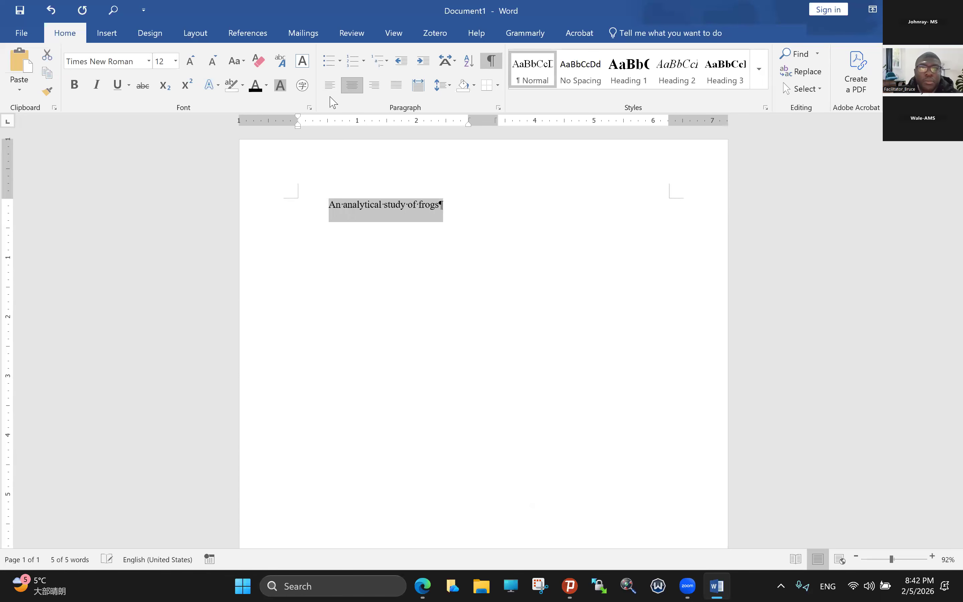
click(191, 62)
click(191, 62)
click(191, 62)
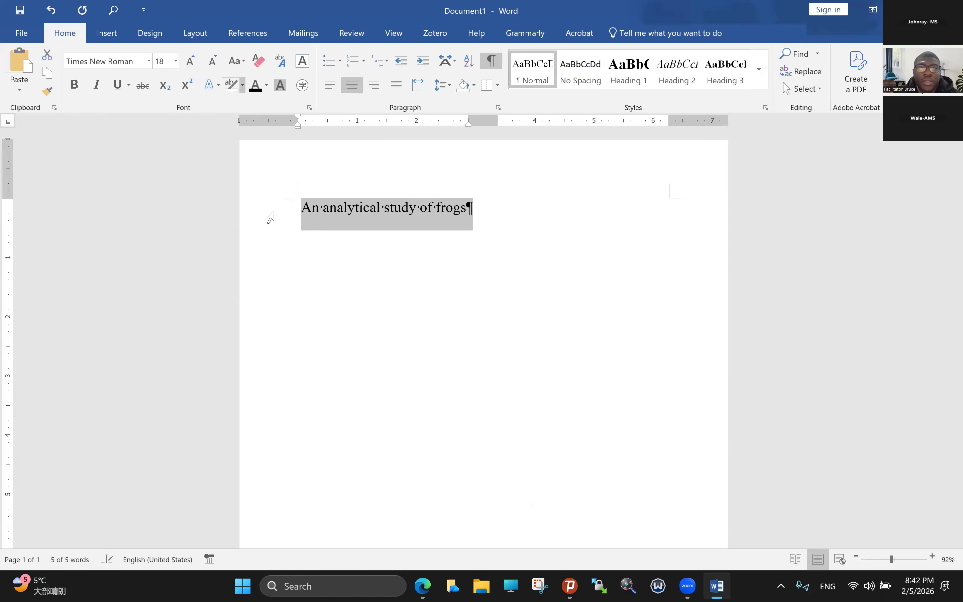
key(ctrl+j)
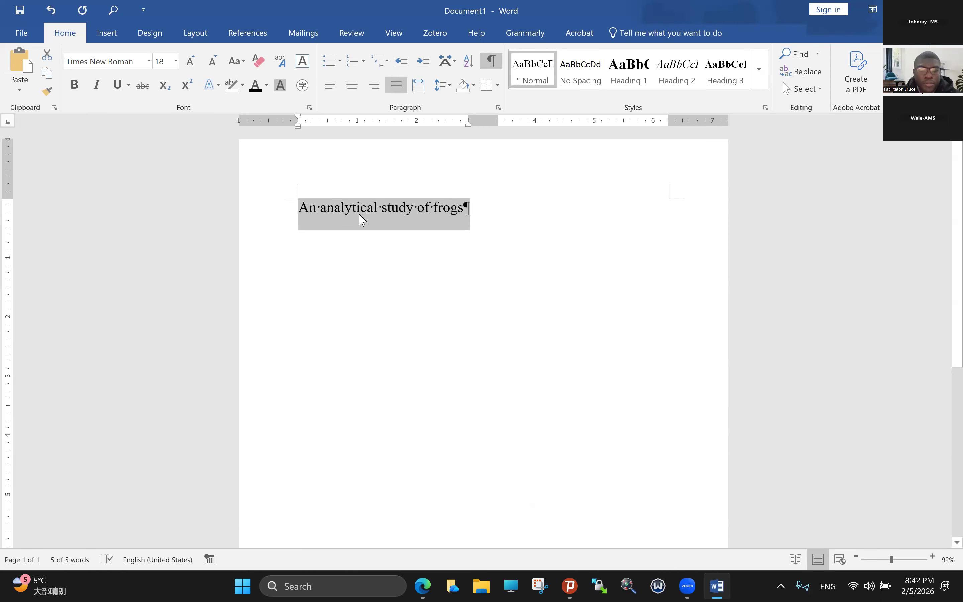
click(352, 213)
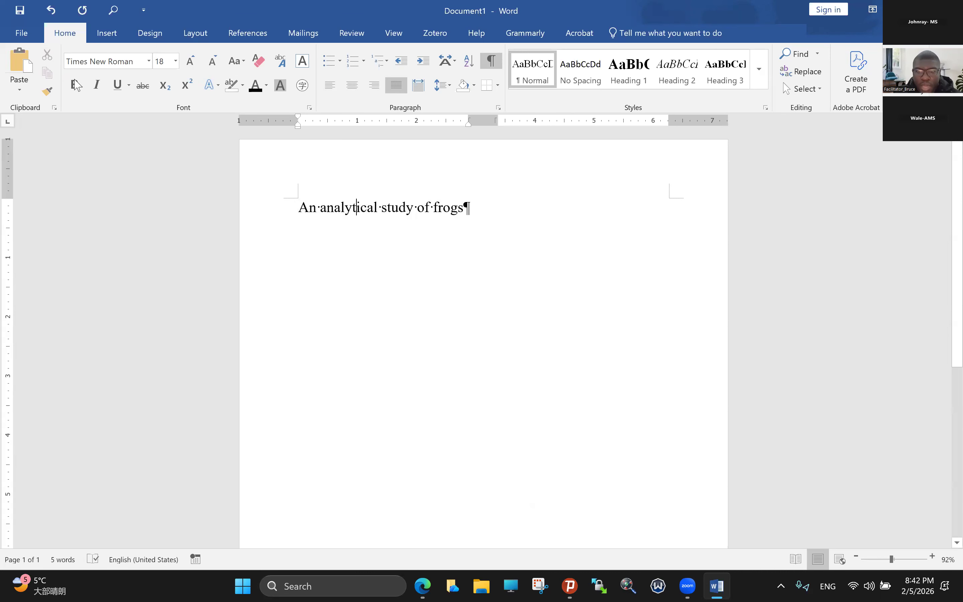
Set the whole document to a single column and format the title as centred, bold 16 pt text
key(ctrl+a)
click(195, 33)
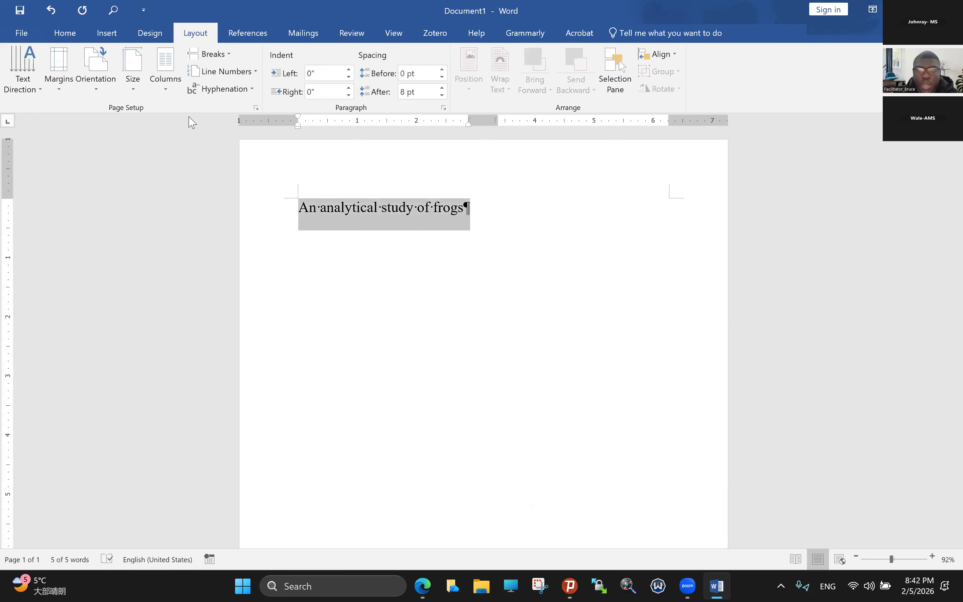
click(165, 70)
click(185, 115)
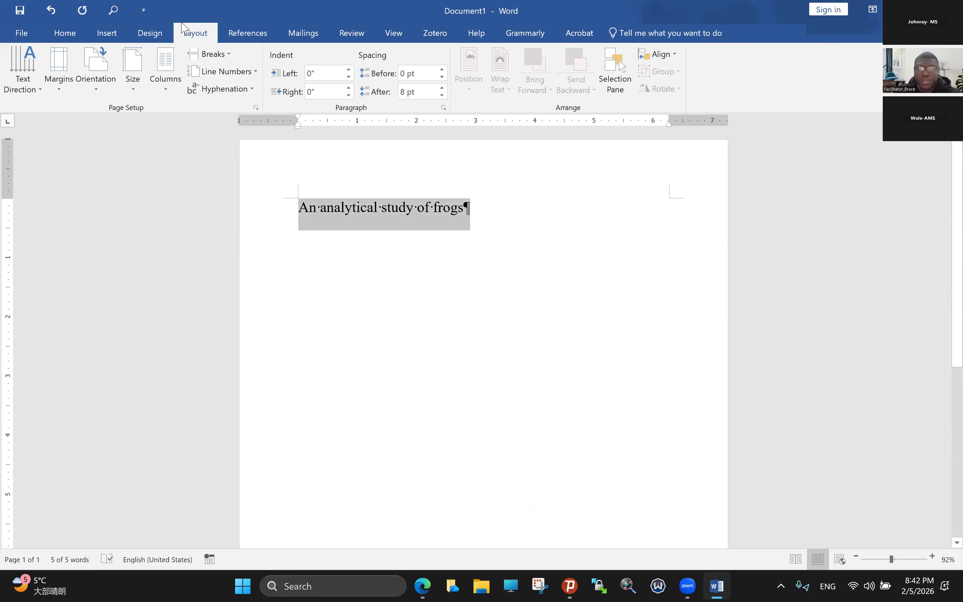
click(65, 32)
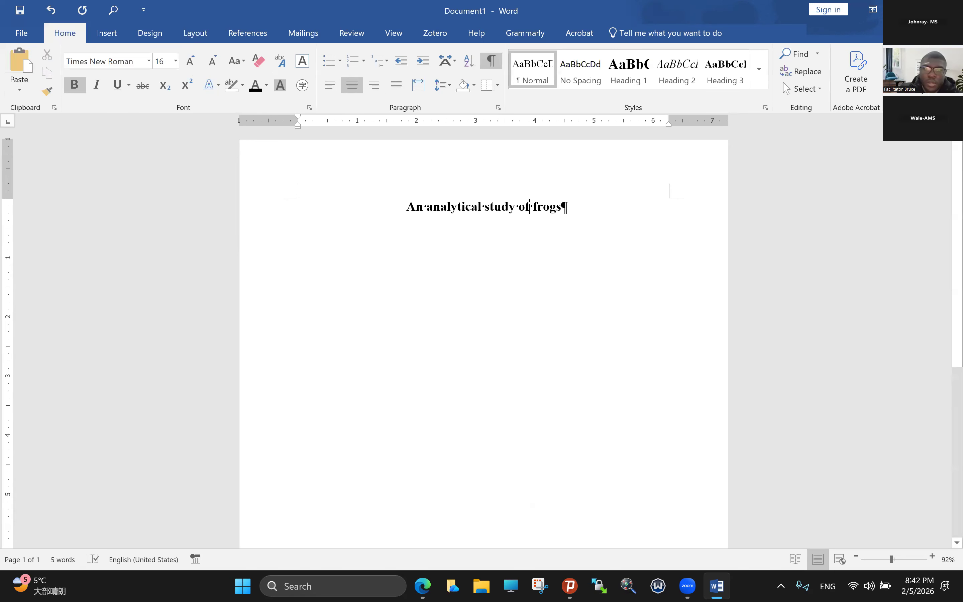
Add a byline below the title consisting of "By" and the author's first name
key(End)
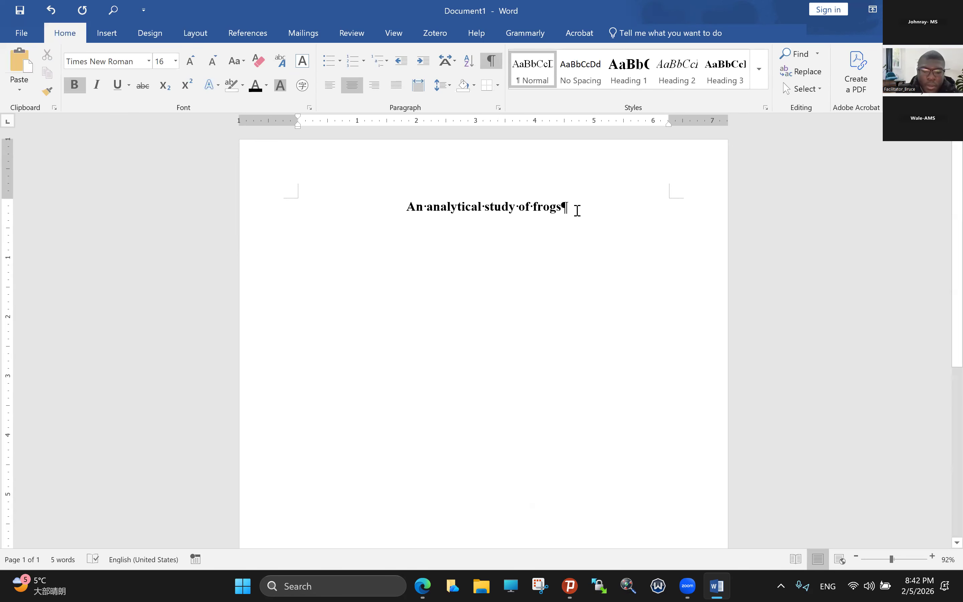
key(Return)
key(Caps_Lock)
text(By)
key(Caps_Lock)
text(B)
key(Caps_Lock)
text(ruc)
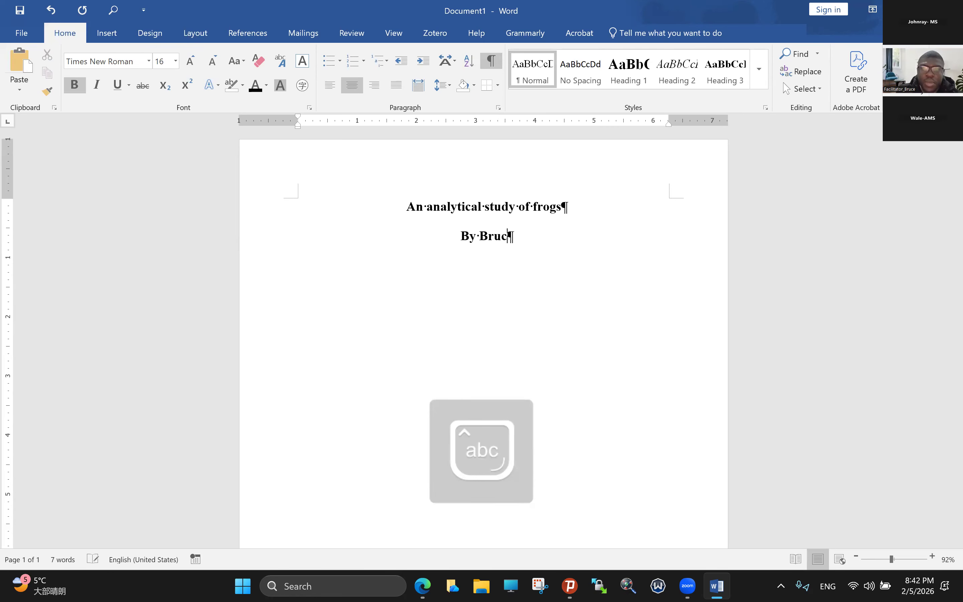
text(e)
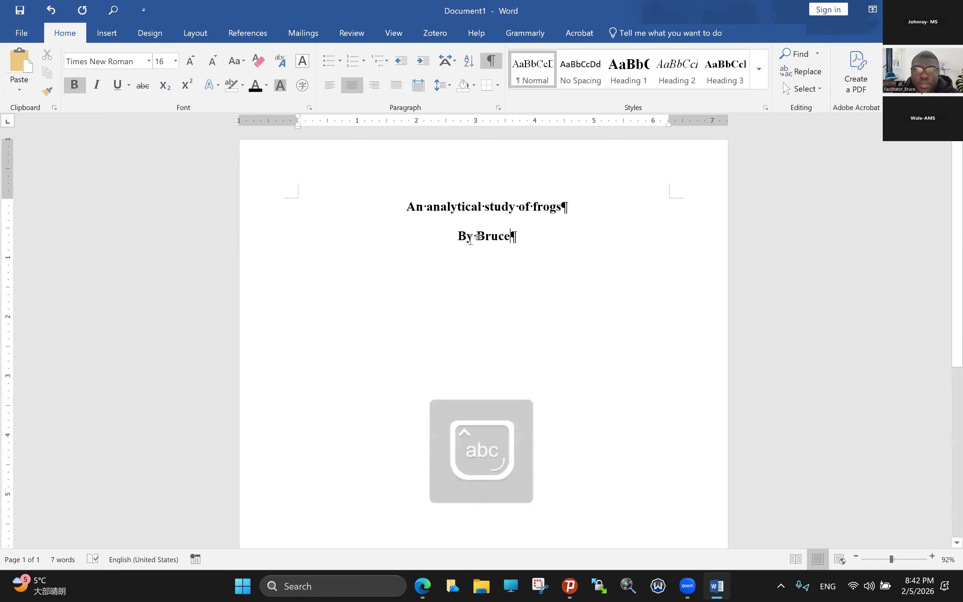
Remove the bold formatting from the byline and the title
key(shift+Home)
click(74, 84)
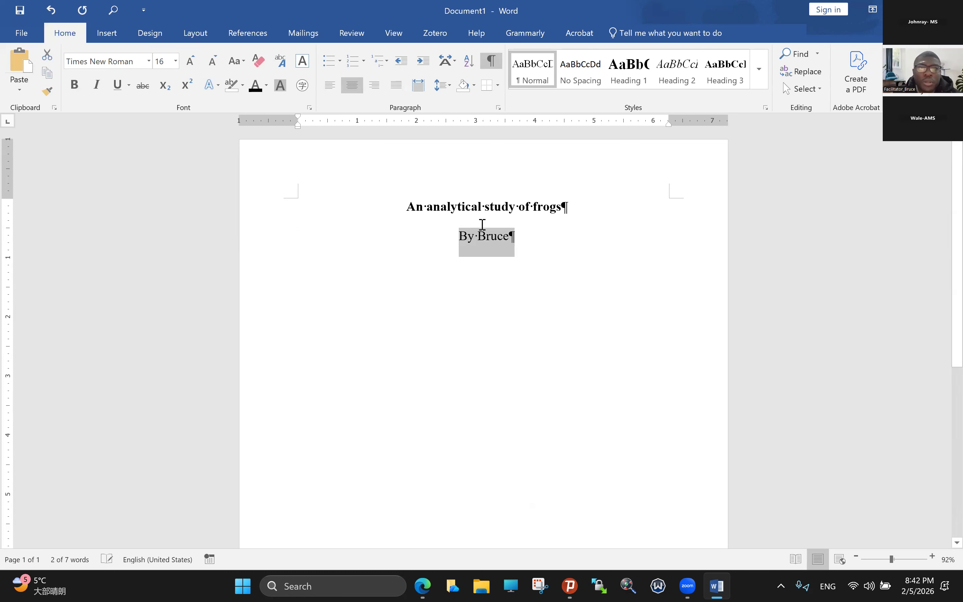
triple_click(548, 207)
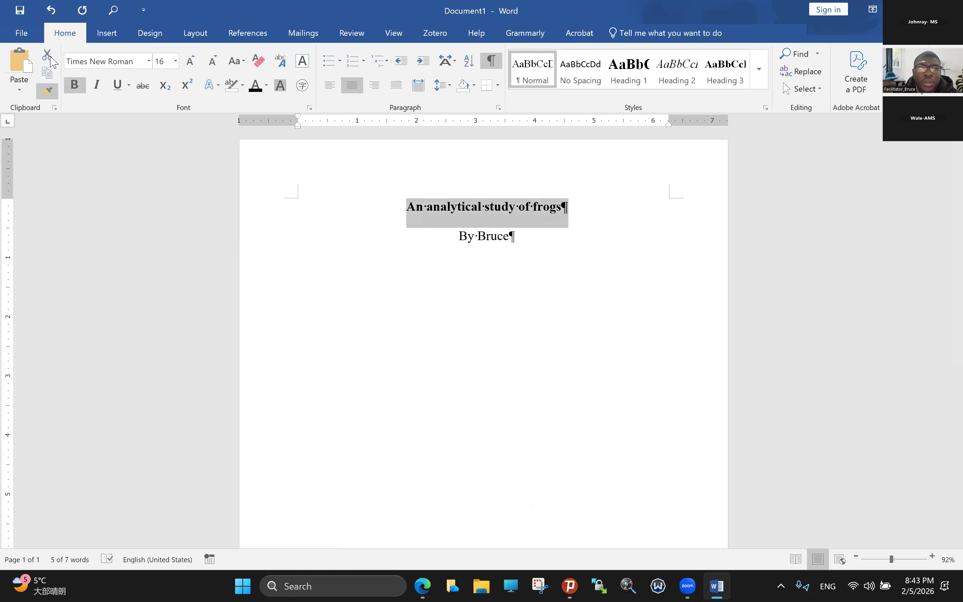
click(74, 84)
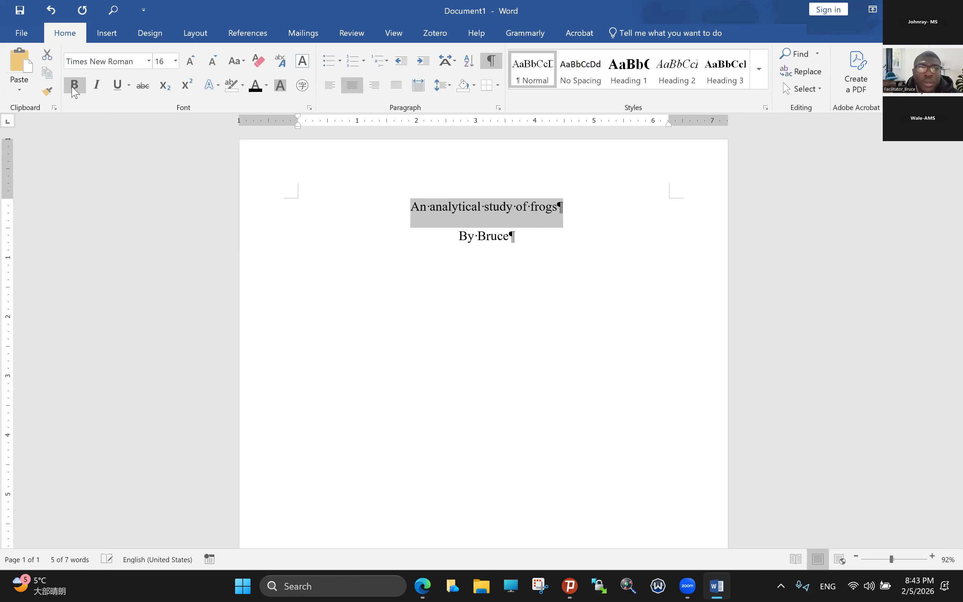
Add an "Abstract" heading on its own line below the byline, followed by a new paragraph
click(537, 240)
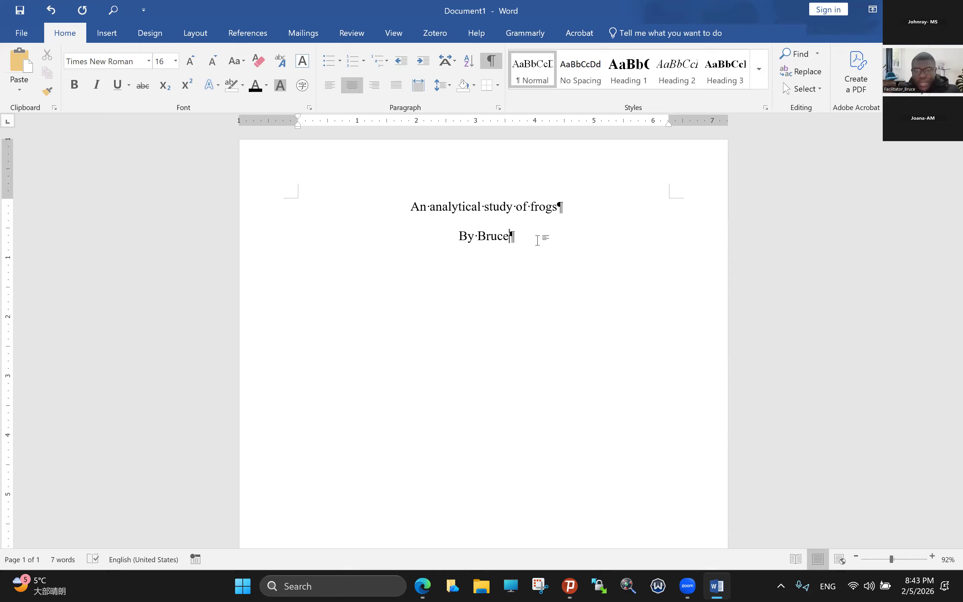
key(Return)
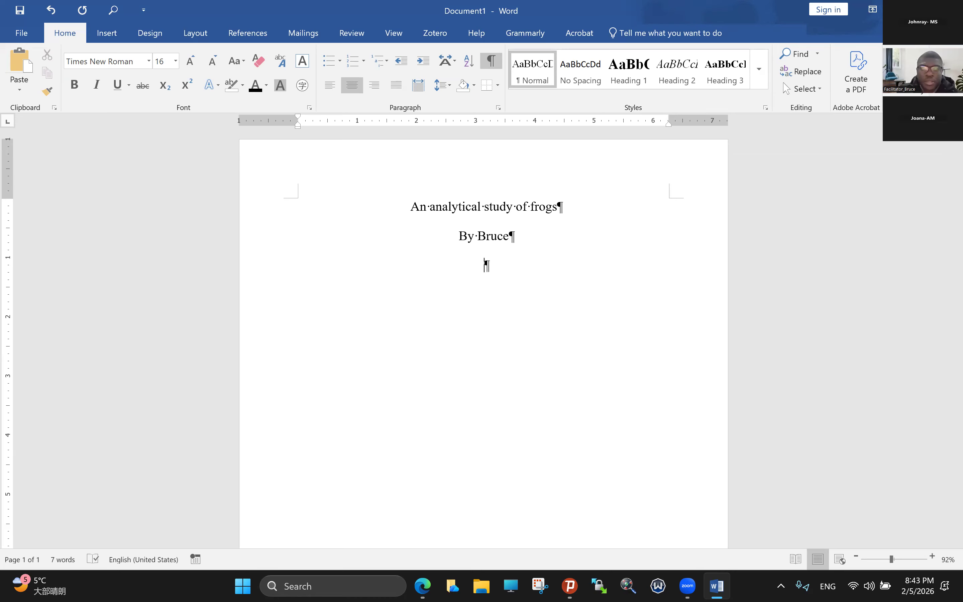
key(Caps_Lock)
text(A)
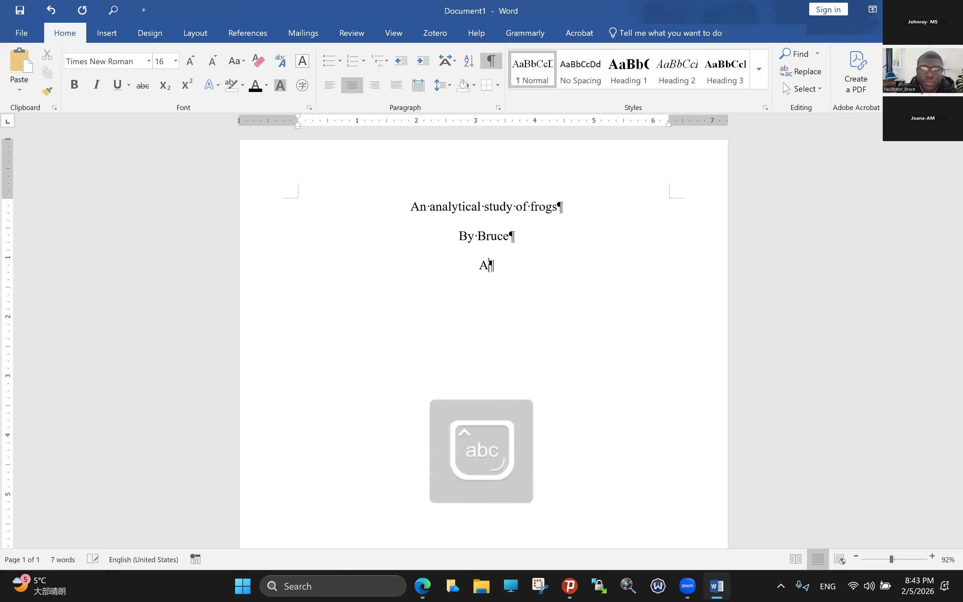
text(bst)
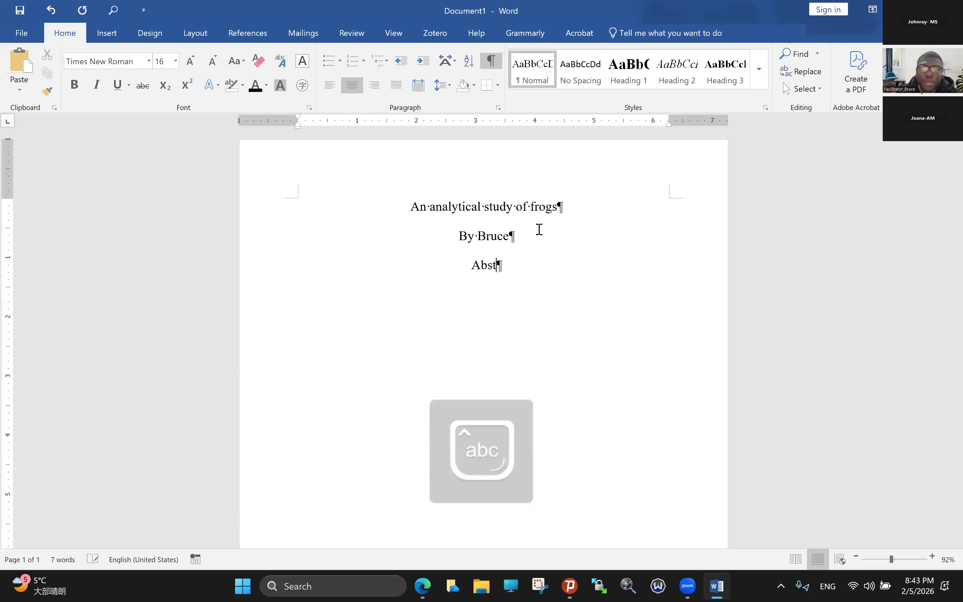
text(ra)
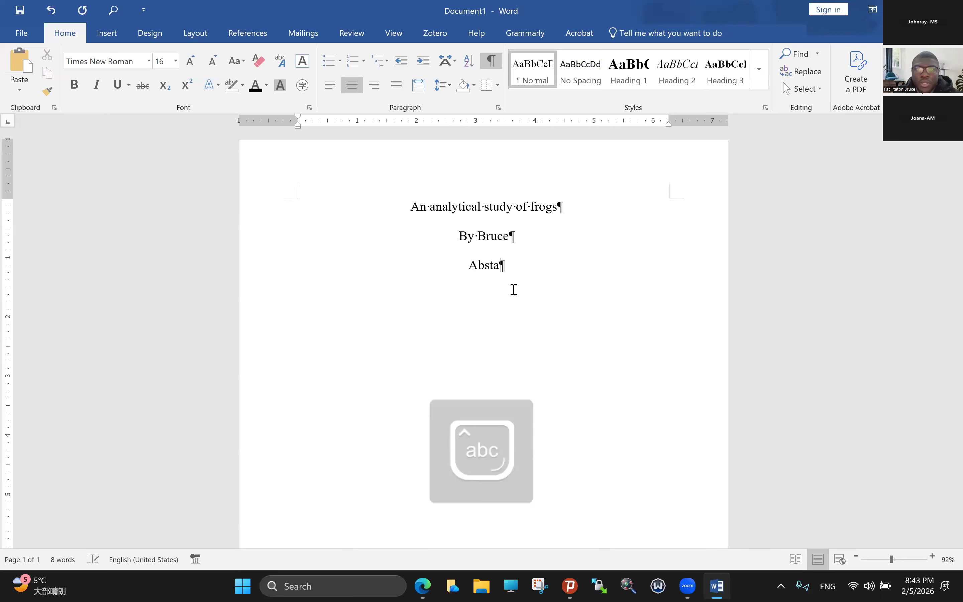
text(ct)
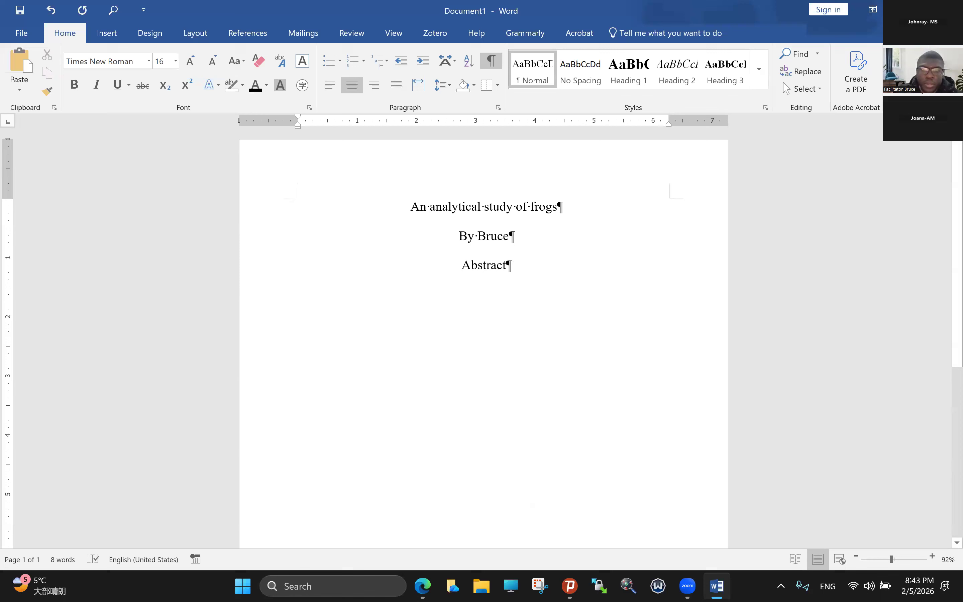
key(Return)
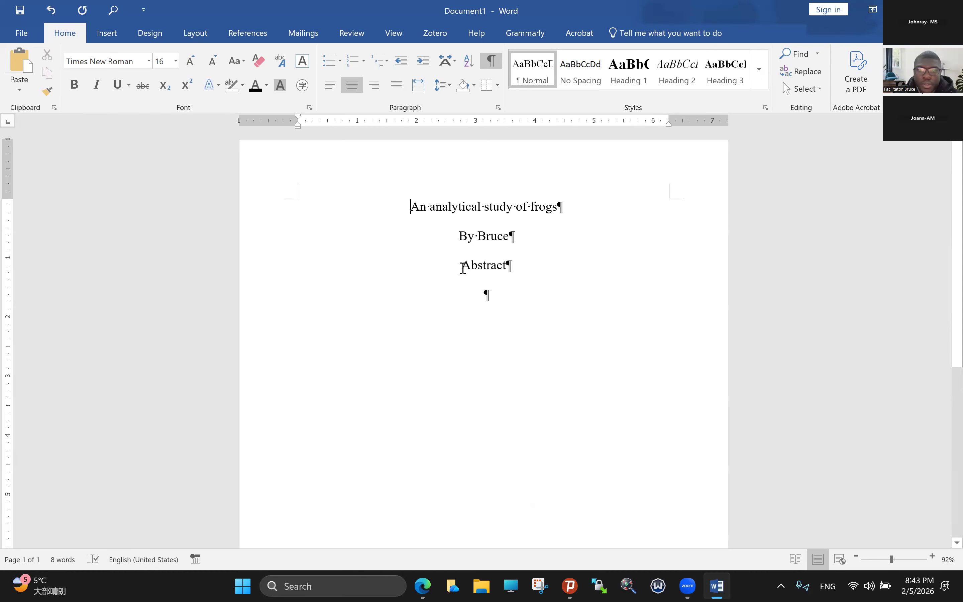
Justify the "Abstract" heading and add a justified placeholder paragraph of about three lines ending in "sfjl." below it
drag(463, 268, 501, 270)
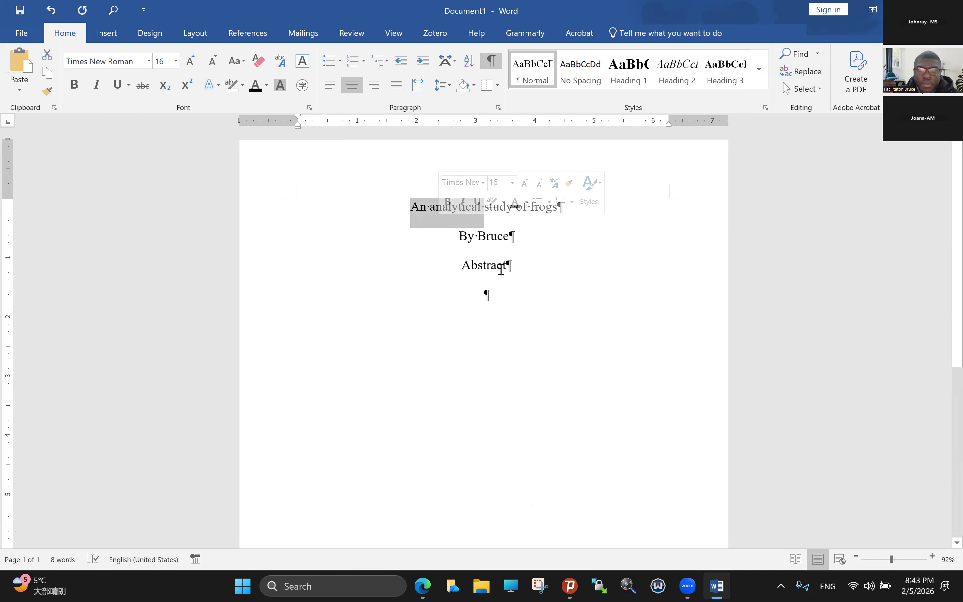
click(403, 90)
click(410, 316)
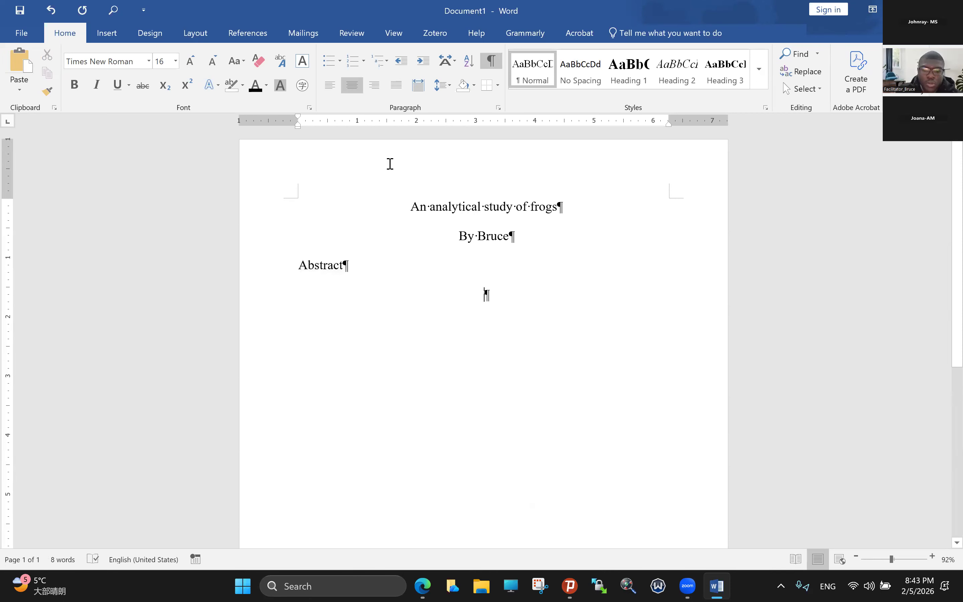
key(ctrl+j)
text(hjdsv)
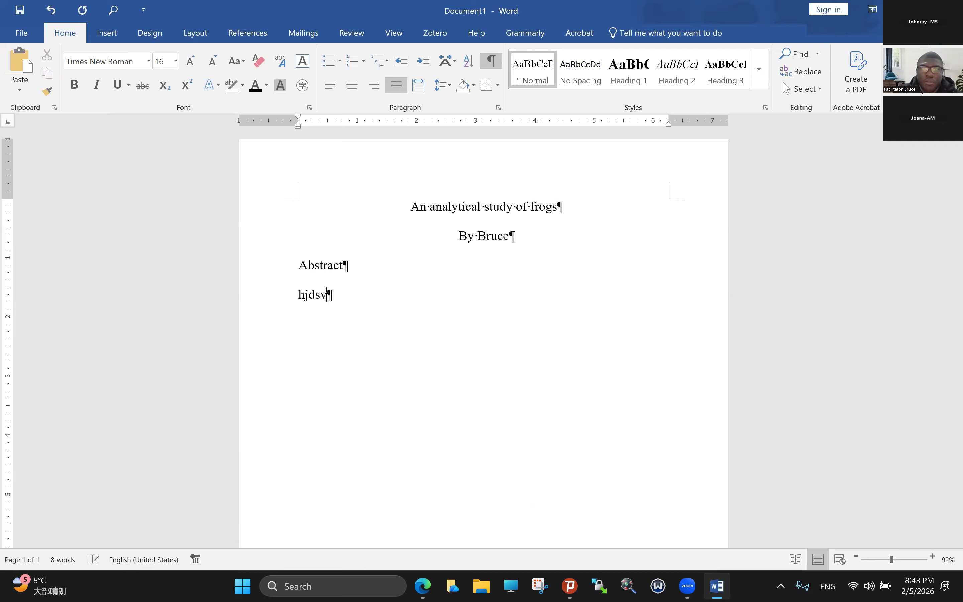
text(fslhvdddddddddddddddddddddddd)
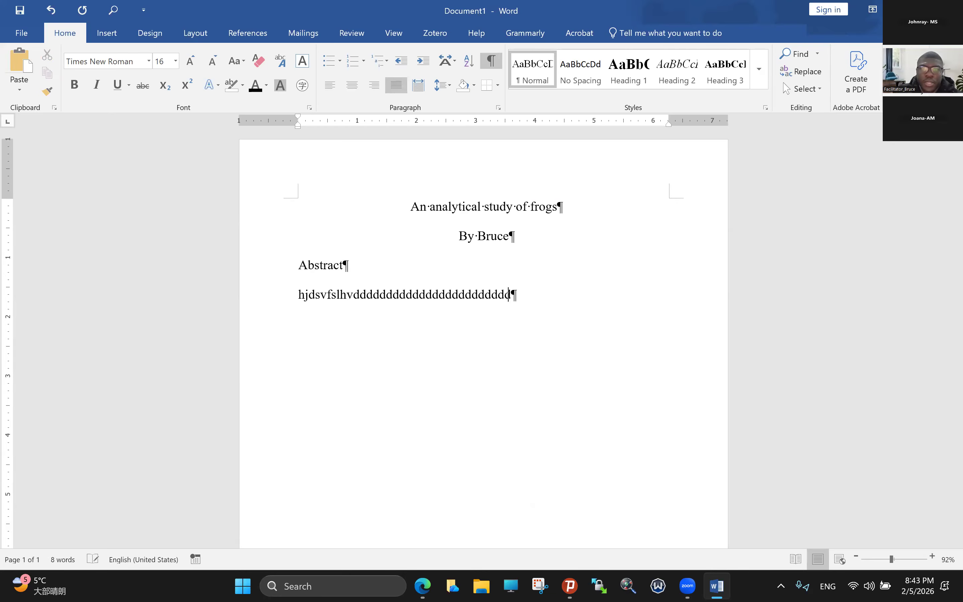
text(dddddddddddddddddddddddddddddddddddddddddddddddddddddddddddddddddddddddd)
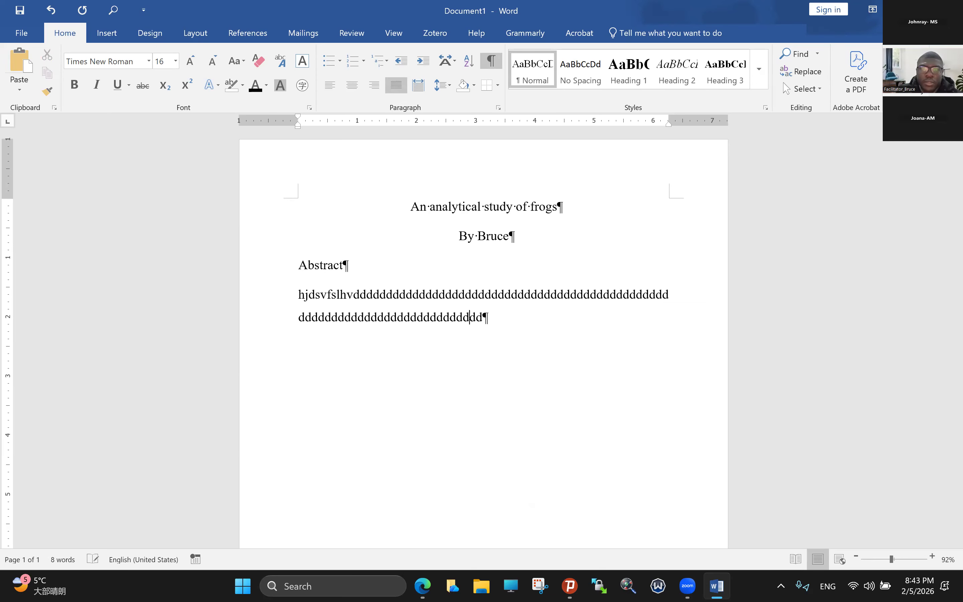
text(dddddddddddddddddddd)
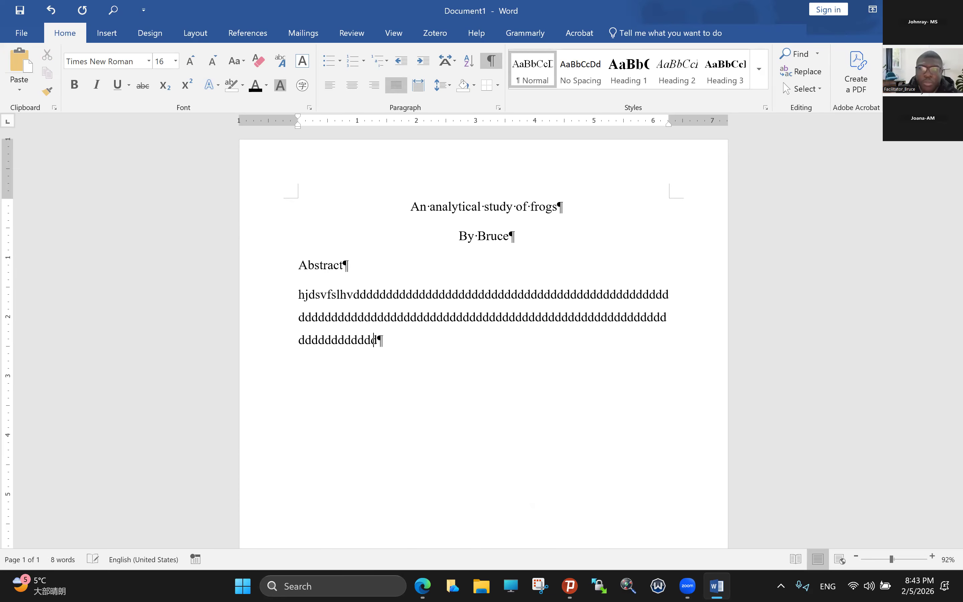
text(dddddddddddddddddddddddddddddddddddddddsfjl.)
key(Return)
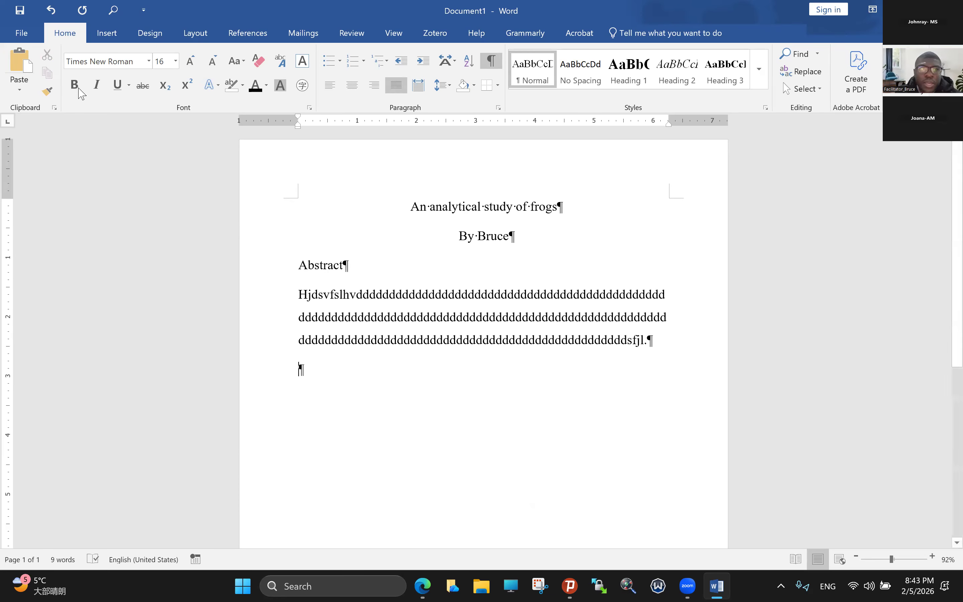
Make the "Abstract" heading bold
drag(299, 266, 343, 266)
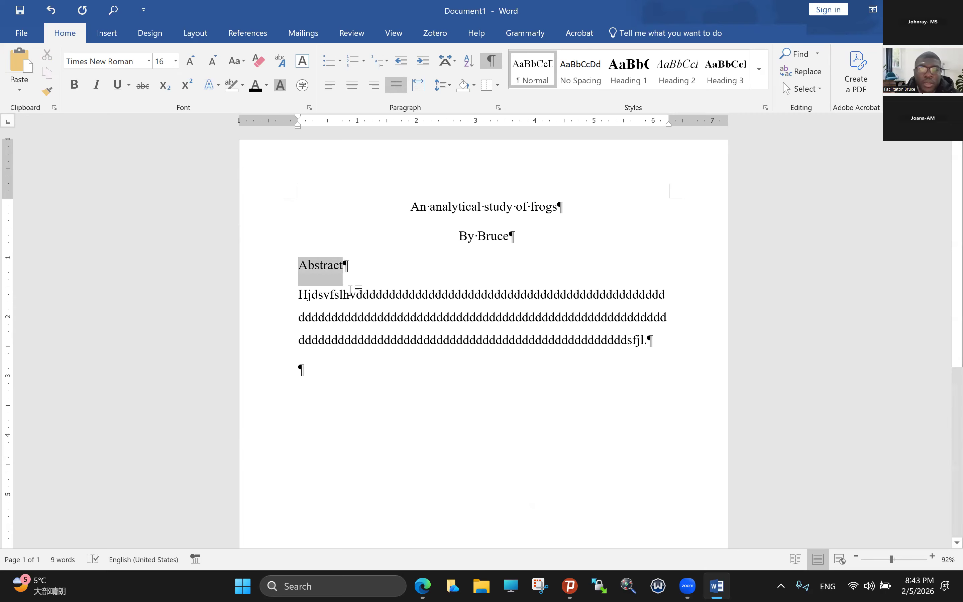
key(ctrl+b)
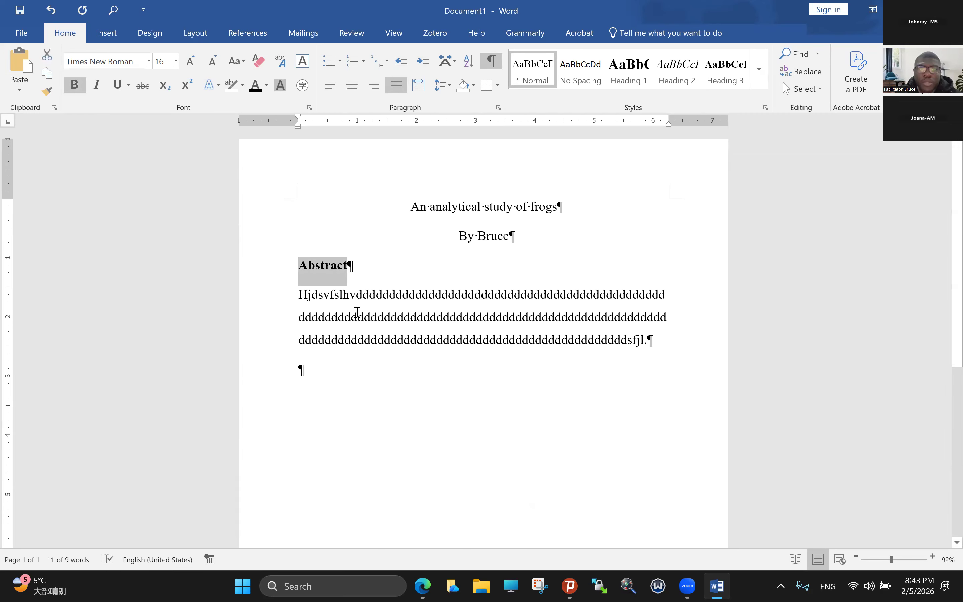
click(310, 379)
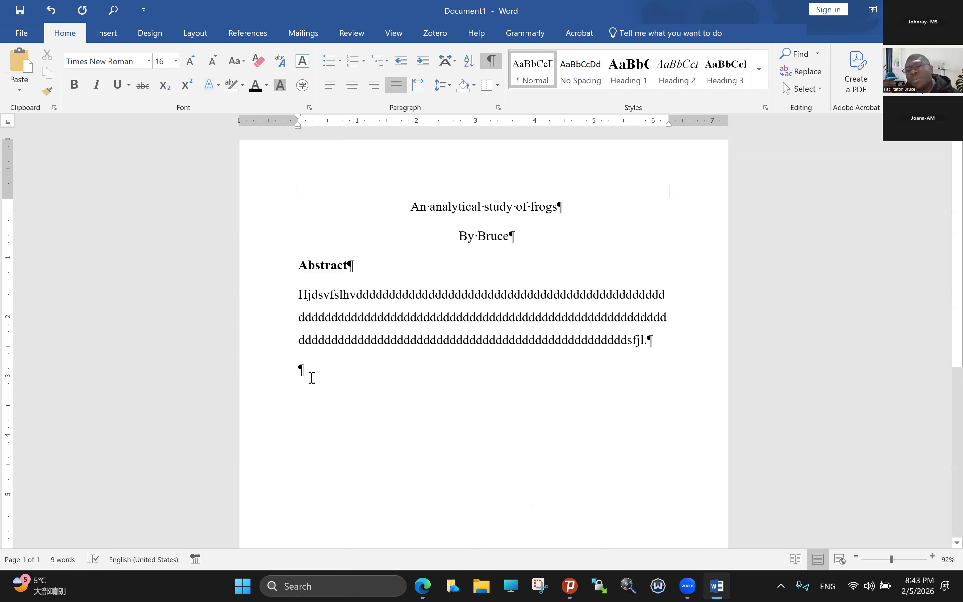
Add the line "Keywords: frogs; animals." below the abstract and an "Introduction" heading on the following line
text(K)
key(Caps_Lock)
text(eywords)
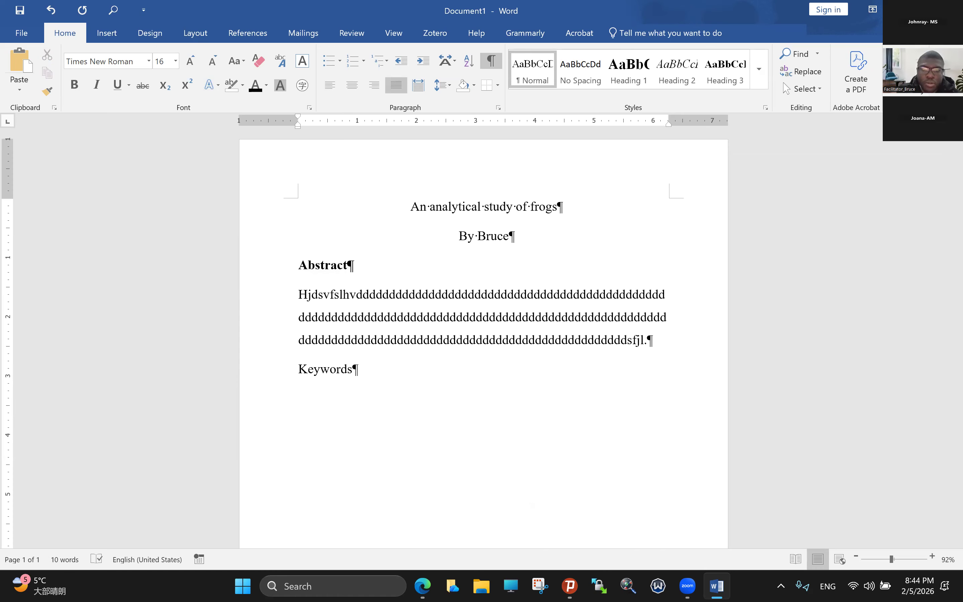
text(: frogs; animals.)
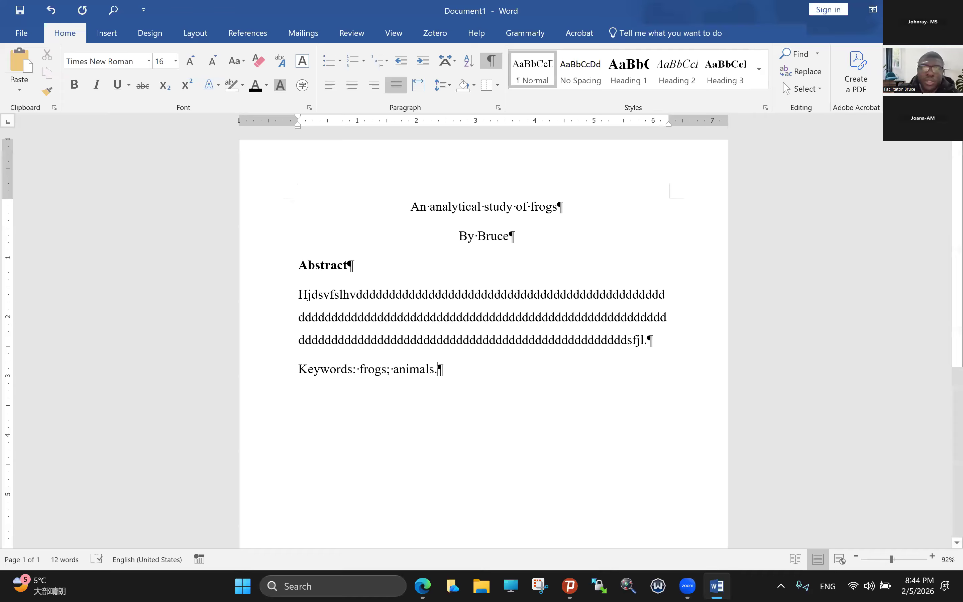
key(Return)
key(Caps_Lock)
text(Introduction)
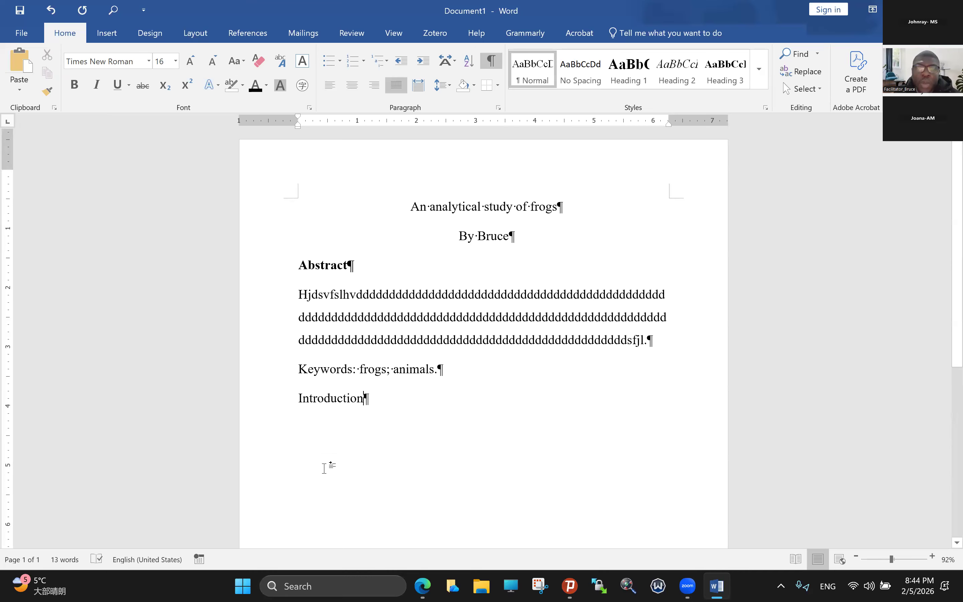
Add an empty paragraph after the keywords line and insert a continuous section break there, above the "Introduction" heading
scroll(324, 463, down, 1)
scroll(432, 388, up, 1)
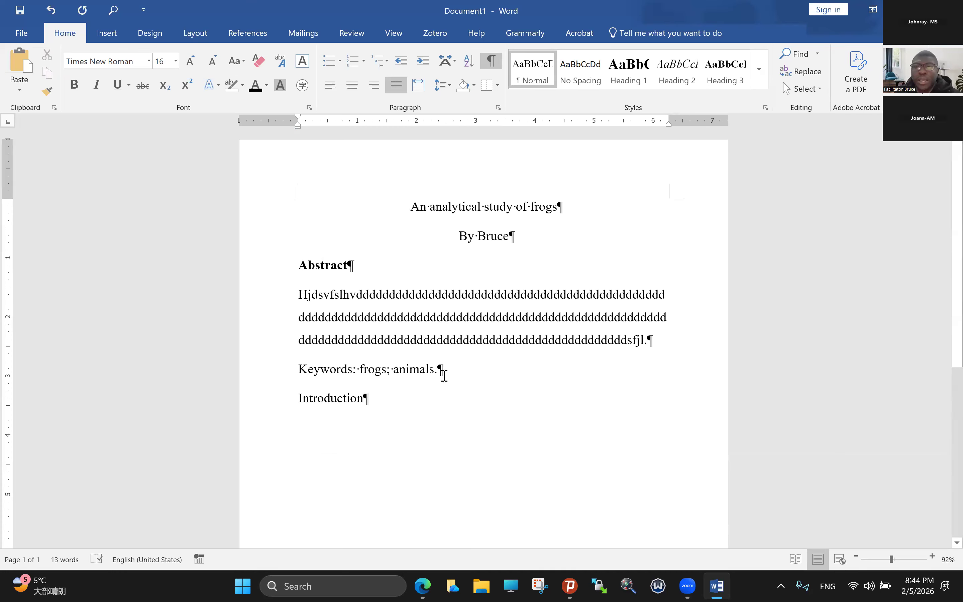
key(ctrl+shift+Home)
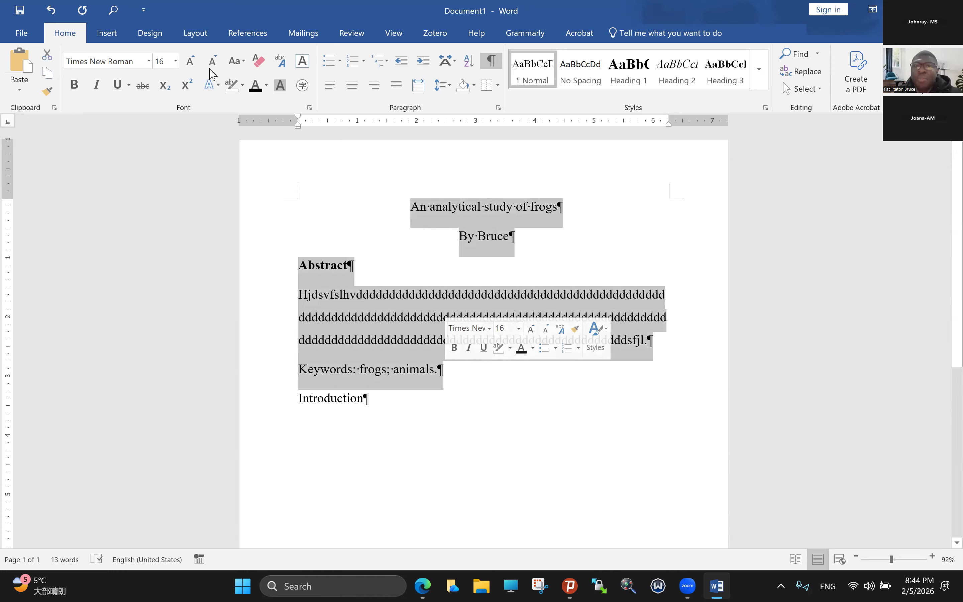
key(Right)
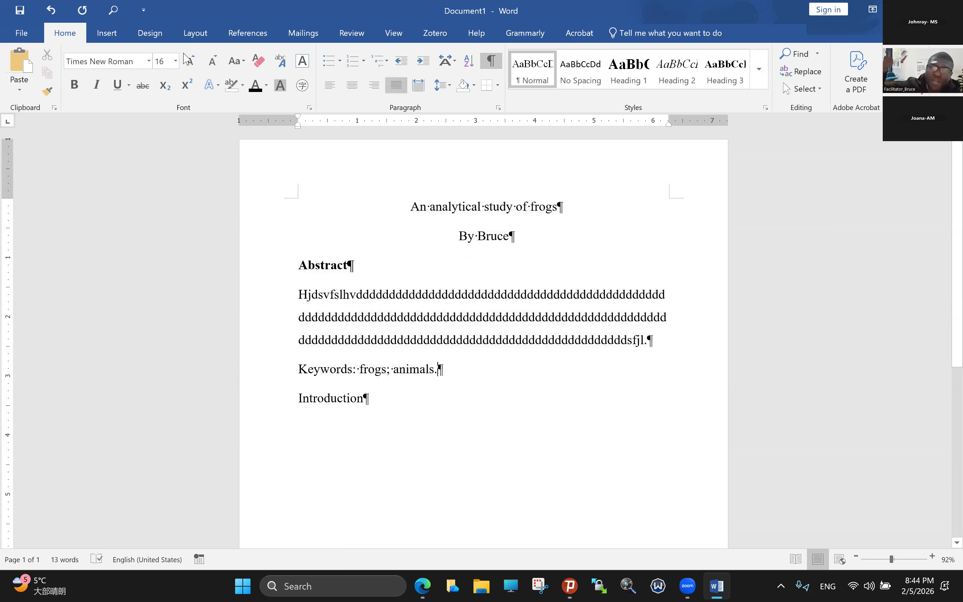
key(Return)
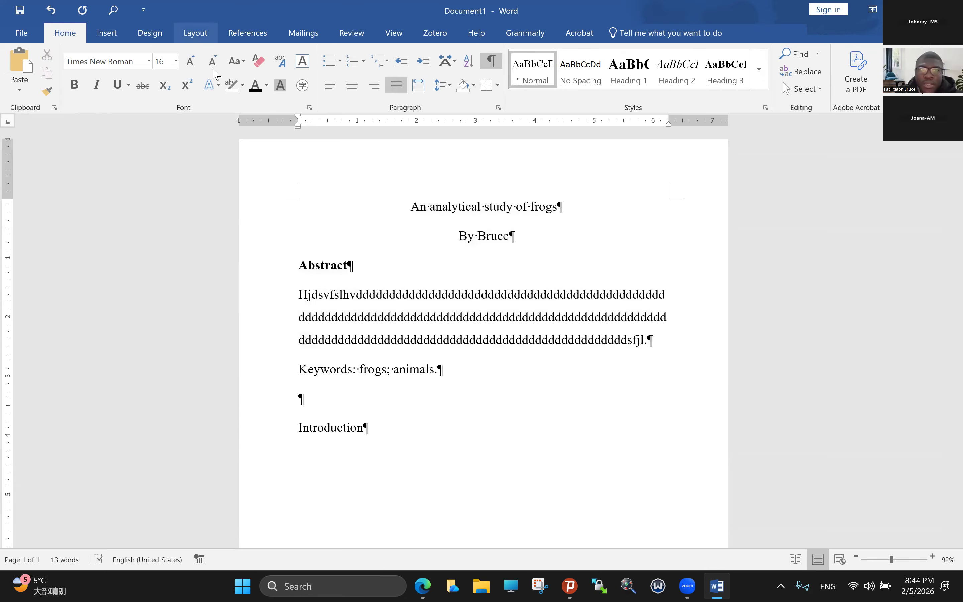
click(196, 33)
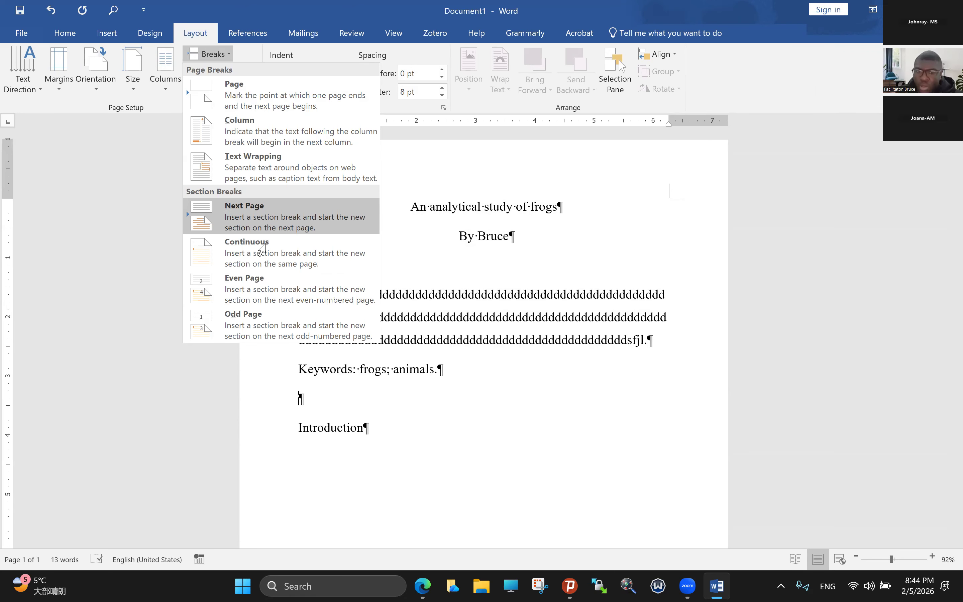
click(266, 247)
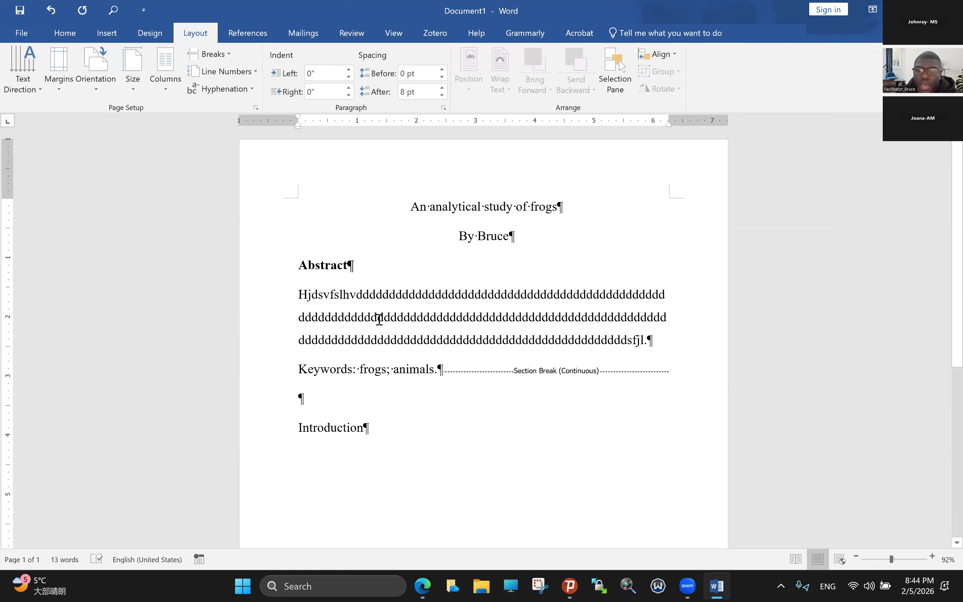
Examine which text lies before and which lies after the continuous section break
drag(460, 236, 421, 349)
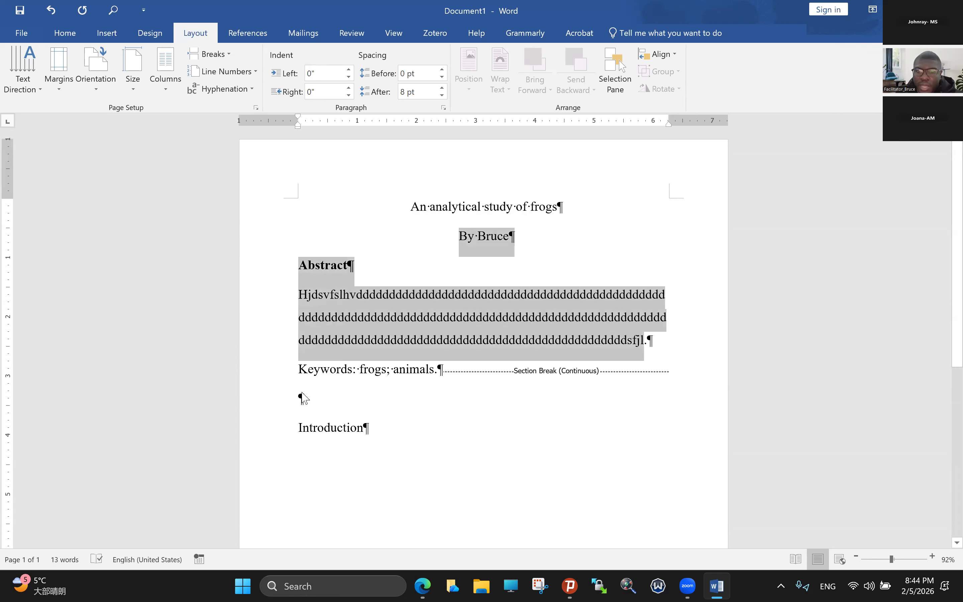
key(shift+Down)
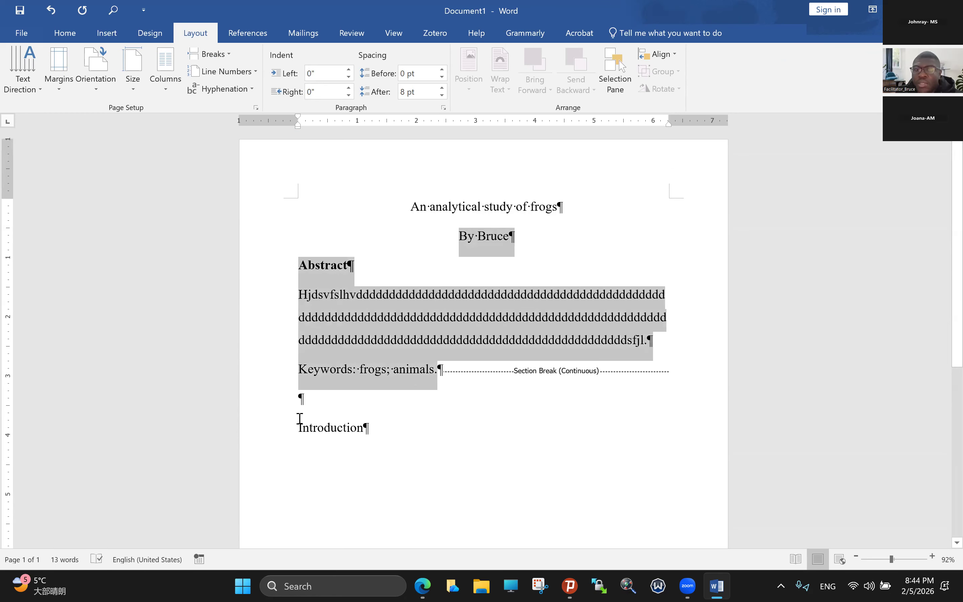
click(297, 421)
drag(301, 409, 478, 472)
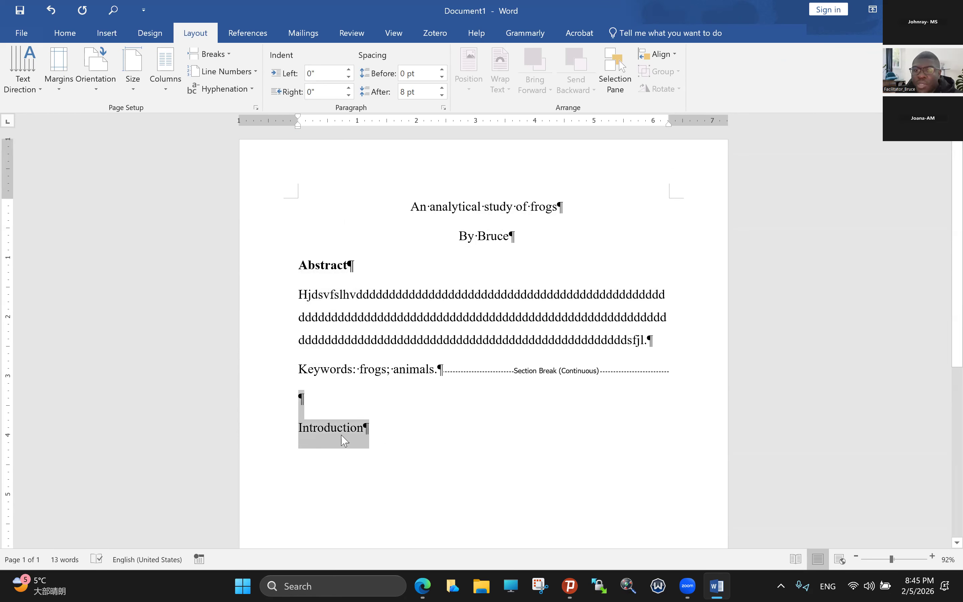
click(305, 406)
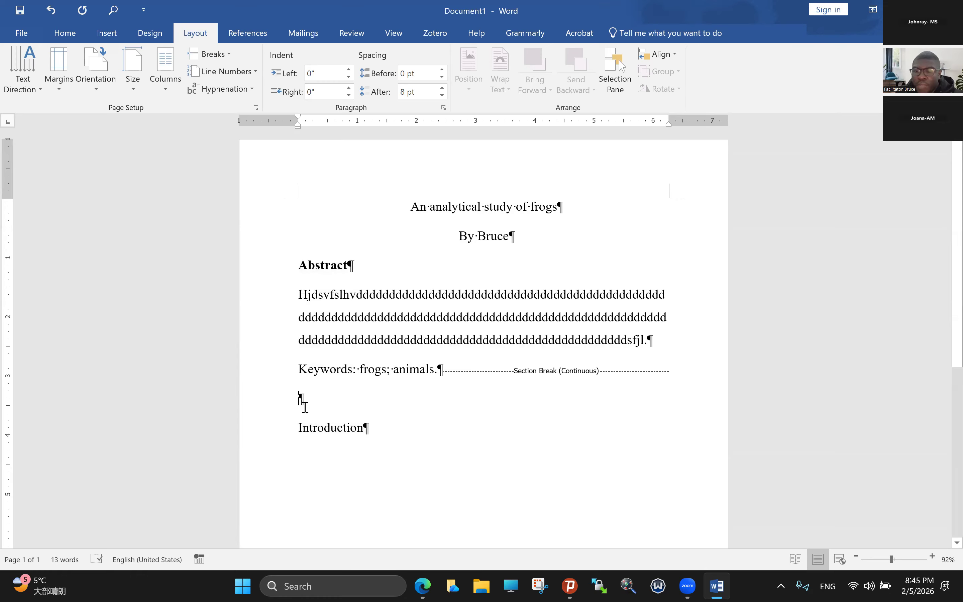
Format the "Introduction" heading text as two equal-width columns with a line between, applied to the selected text only
click(285, 433)
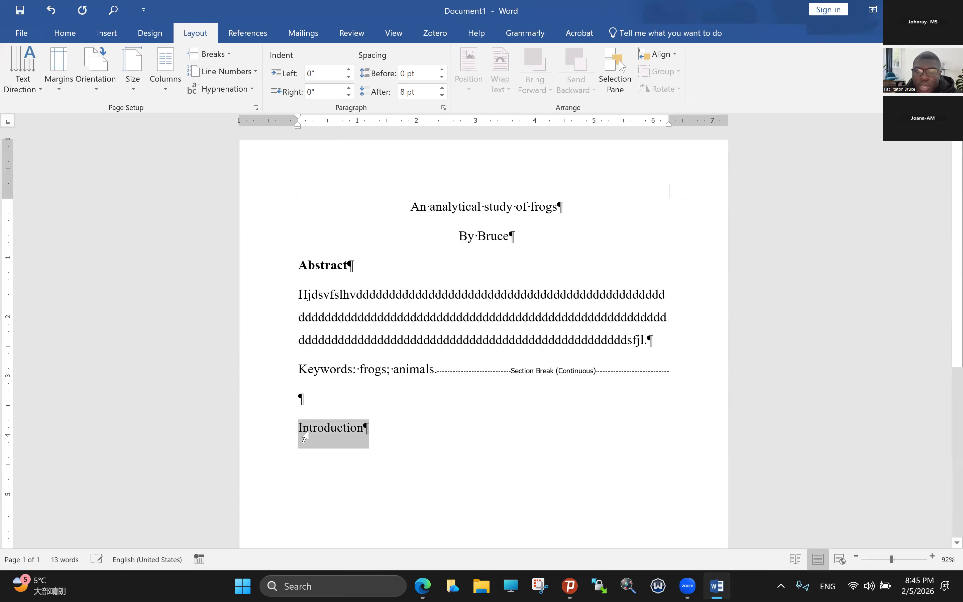
click(170, 91)
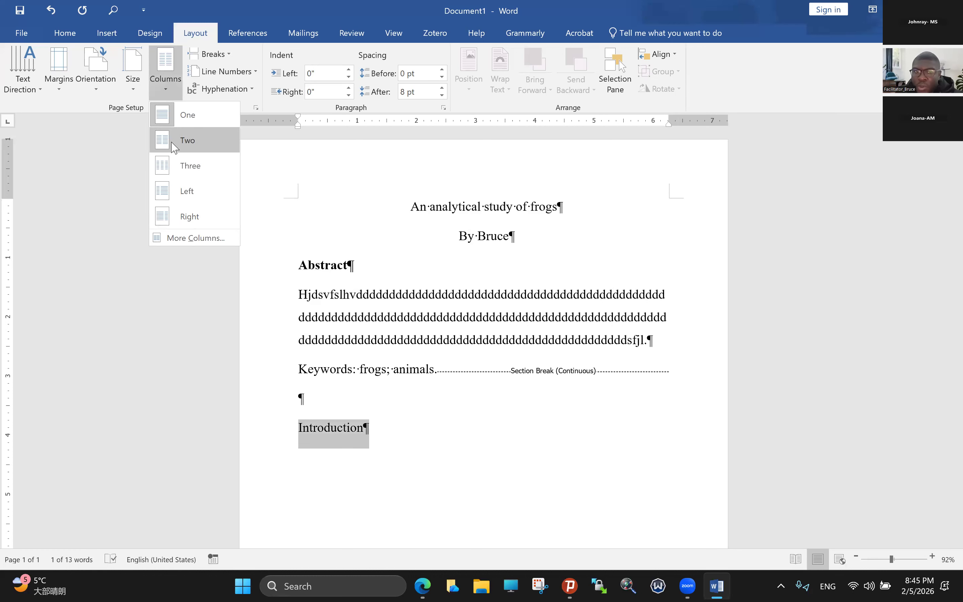
click(187, 238)
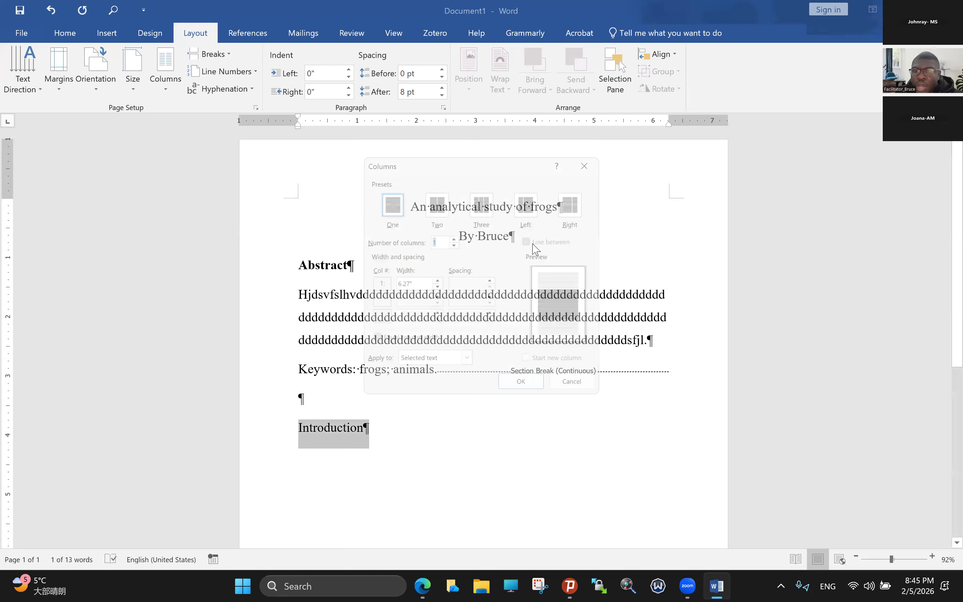
click(534, 242)
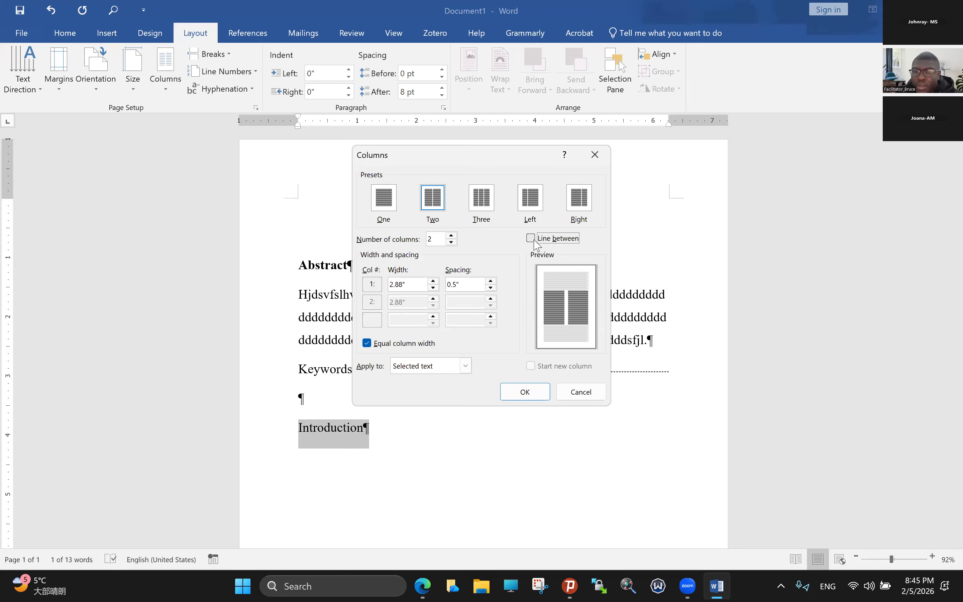
click(532, 238)
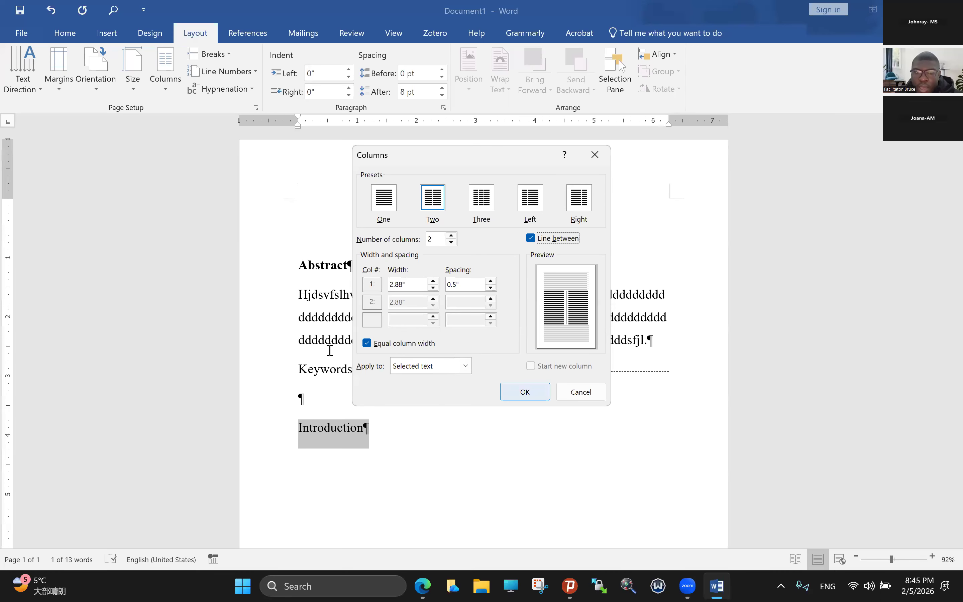
key(Return)
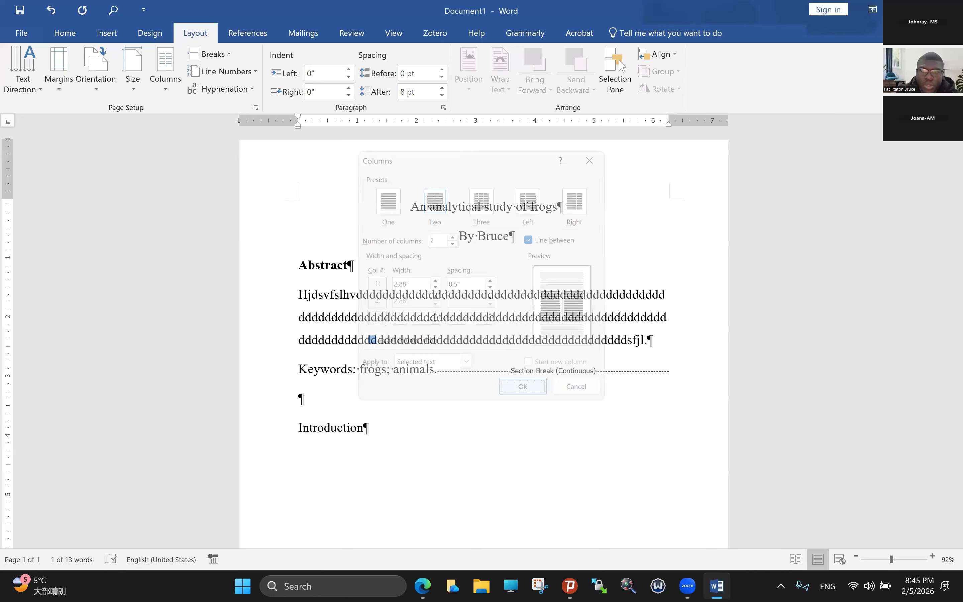
Add a paragraph of filler text below the "Introduction" heading, long enough to run into the second column
key(Return)
text(vjdsvdjsdfhsfjsdjfjjdsjfjjjdjfjsjdjshdsjdbhsdvfusvfh)
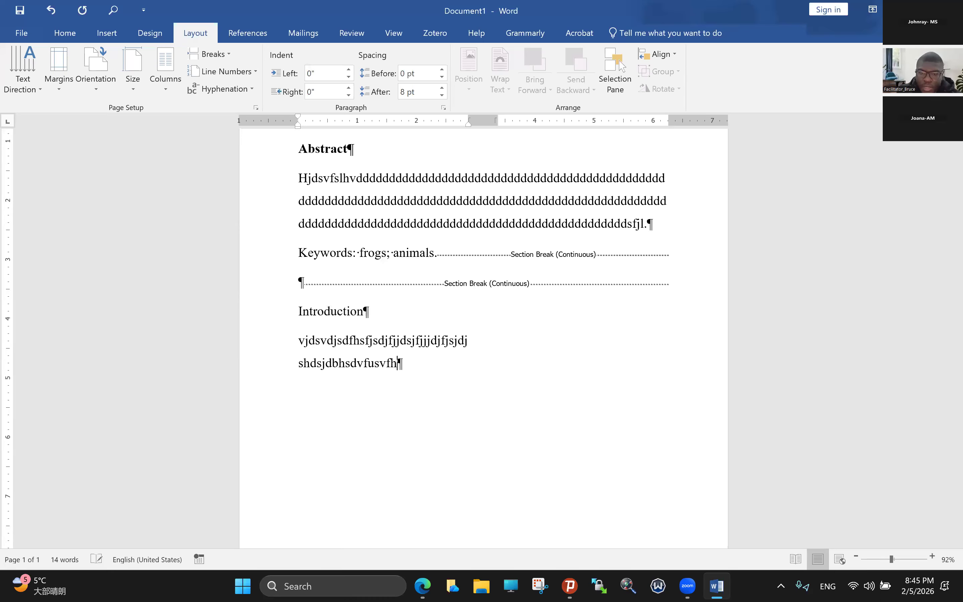
text(bNDBSdsnnnnnnnnnnnnnnnnnnnnnnnnnnnnnnnnnnnnnnnnnnnnnnnnnnn)
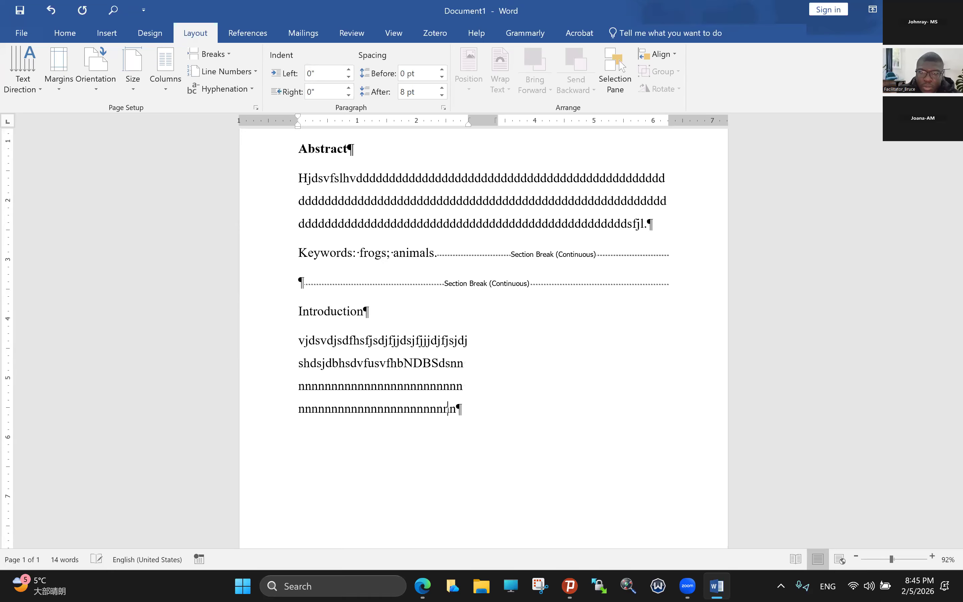
text(nnnnnnnnnnnnnnnnnnnnnnnnnnnnnnnnnnnnnnnnnnnnnnnnnnnnnnnnnnnnnnnnnnnnnnnnnnnnnnnnnnnnnnnnnnnnnnnnnnnnnnnnnnnnnnnnnnnnnnnnnn)
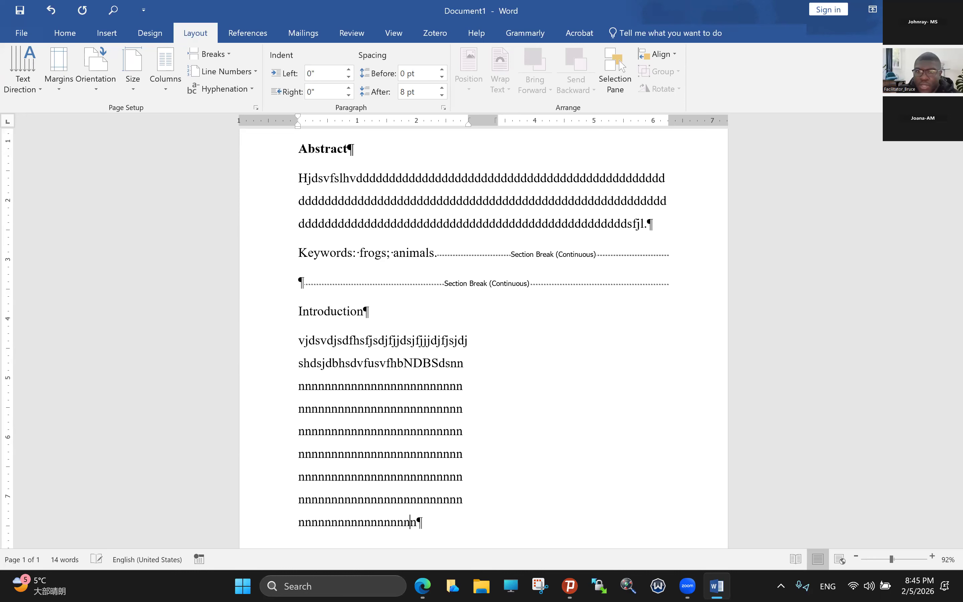
text(nnnnnnnnnnnnnnnnnnnnnnnnnnnnnnnnnnnnnnnnnnnnnnnnnnnnnnnnnnnnnnnnnn)
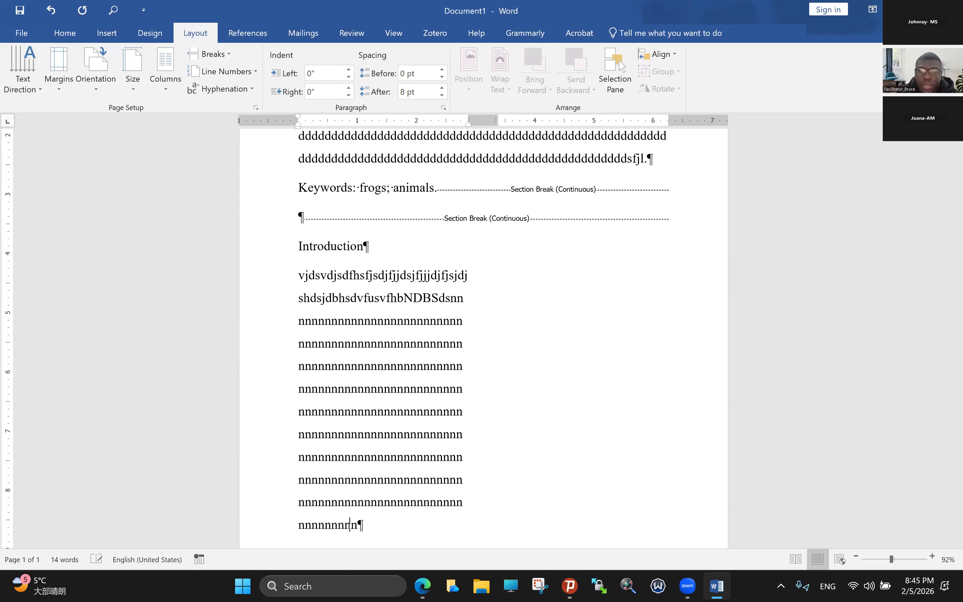
text(nnnnnnnnnnnnnnnnnnnnnnnnnnnnnnnnnnnnnnnnnnnnnnnnn)
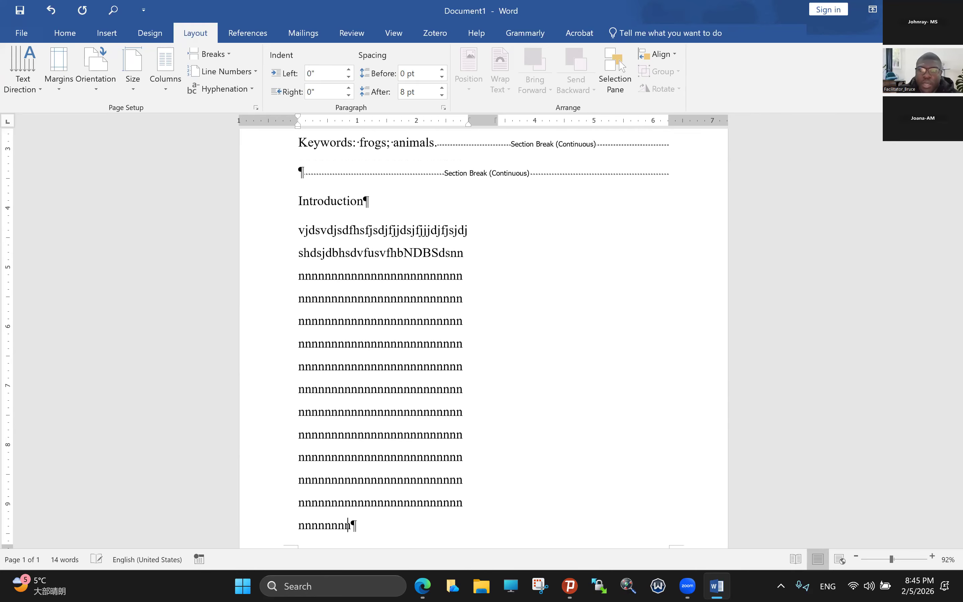
text(nnnnnnnnnnnnnnnnnnnnnnnnnnnnnnnnnnnnnnnnnnnnnnnnnnnnnnnnnnnnnnnnnnn)
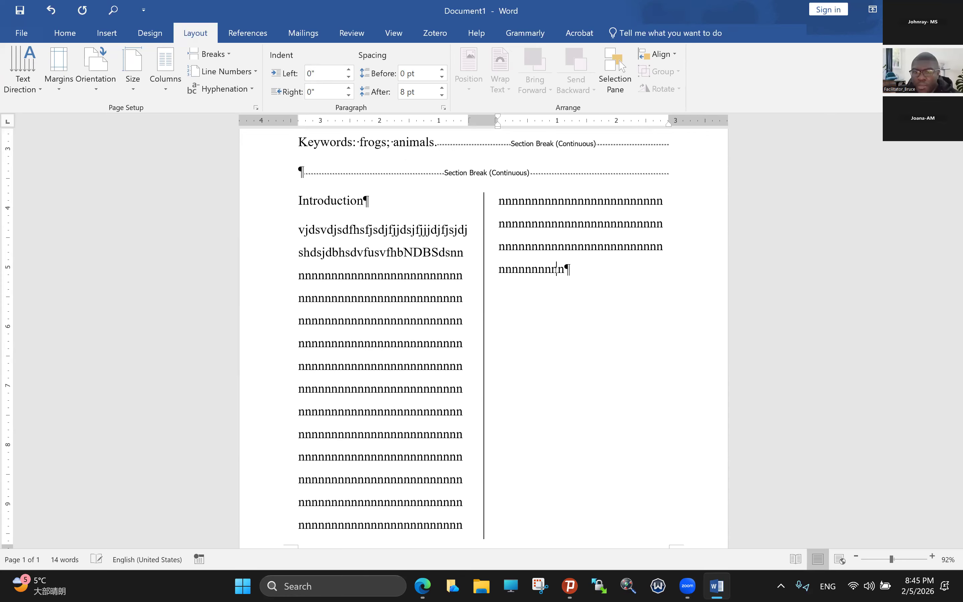
text(nnnnnnnnnnnnnnnnnnnnn)
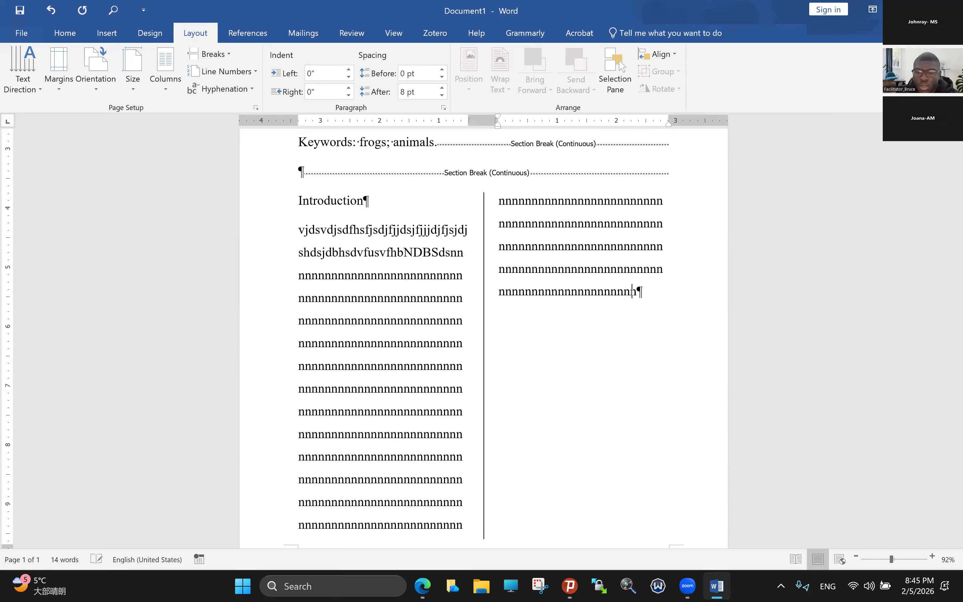
text(nnnnnnnnnnnnnnnnnnnnnnnnnnnnnnnnnnnnnnnnnnnnnnnnnnnnnnnnnnnnnnnnnnnnnnnnnnnnnnnnnnnnnnnnnnnnnnnnnnnnnnnnnf)
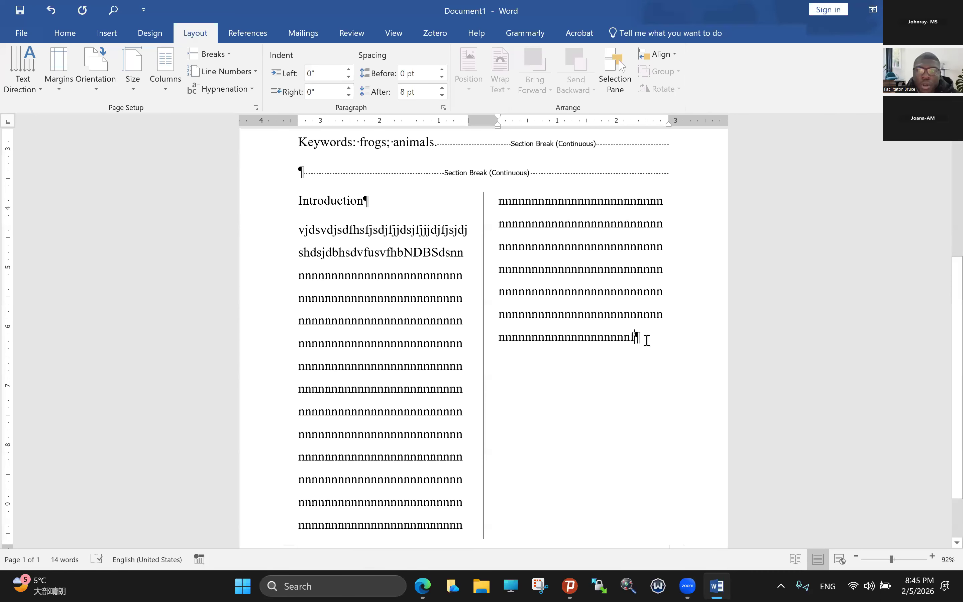
Make the "Introduction" heading bold and extend the filler text into the second column of page two, ending it with a period
drag(300, 200, 363, 201)
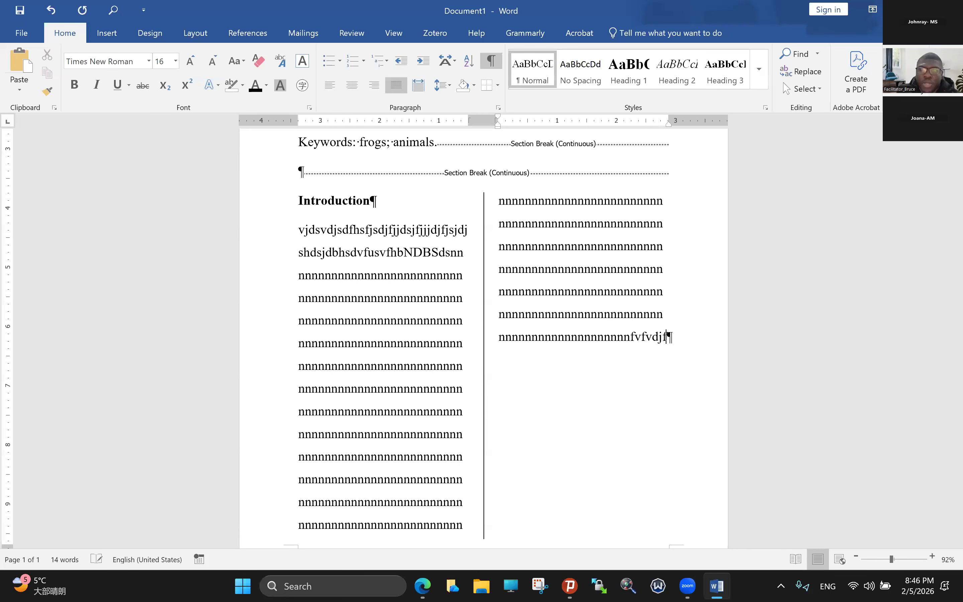
text(ffffffffffffffffffdvvvvvvvvvvvv)
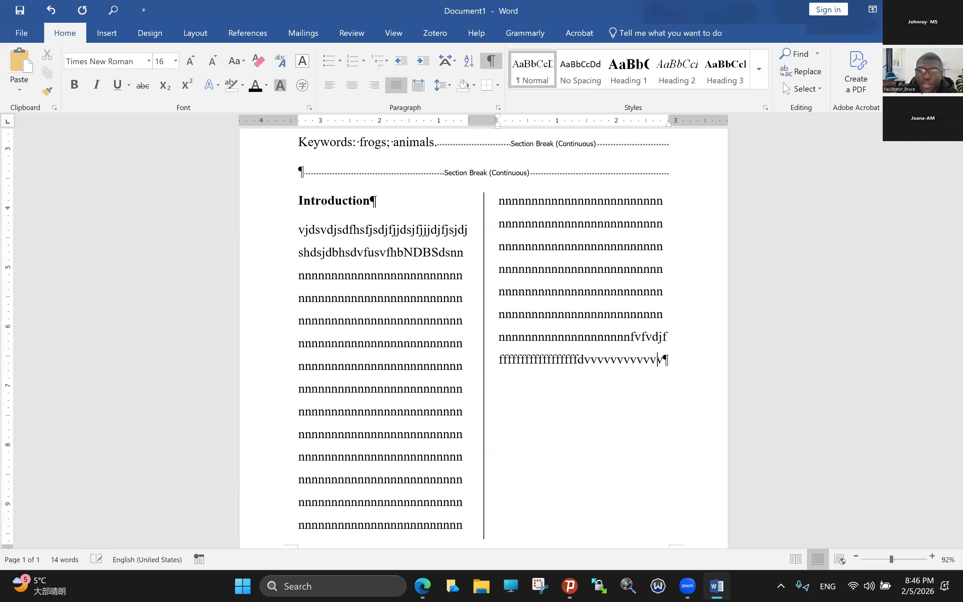
text(vvvvvvvvvvvvvvv)
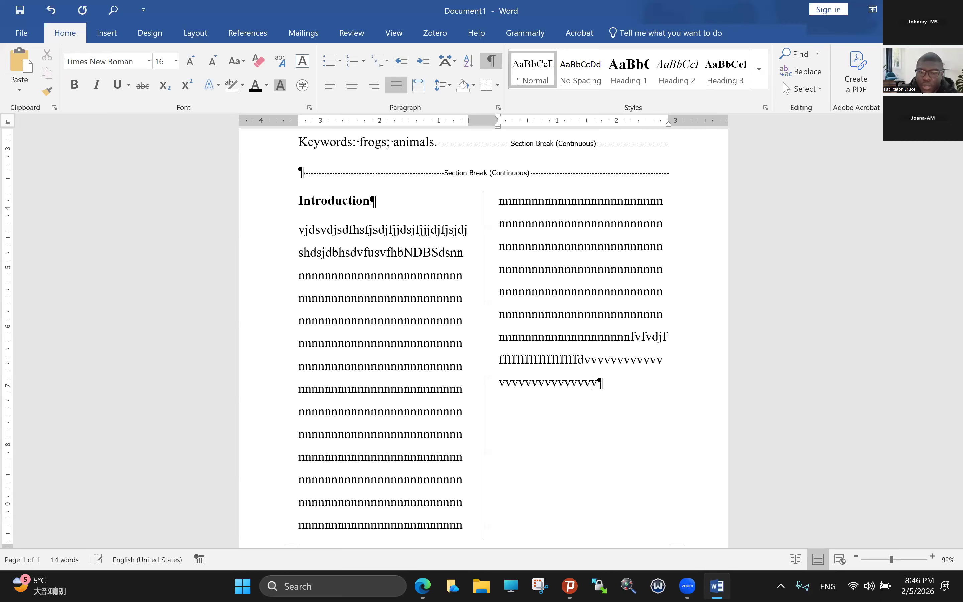
text(vvvvvvvvvvvvvvvvvvvvvvvvvvvvvvvvvvvvvvvvvvvvvvvvvvvvvvvvvvvvvvvvvvvvvvvvvvvvvvvvvvvvvvvvvvvvvvvvvvvvvvvvvvvvvvvvvvvvvvvvvvvvvvvvvvvvvvvvvvvvv)
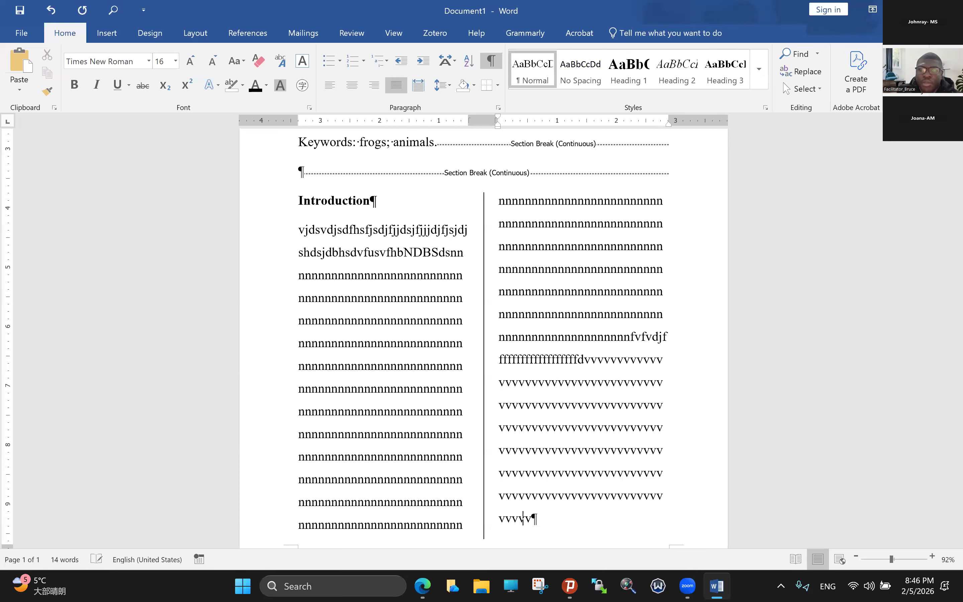
text(vvvvvvvvvvvvvvvvvvvvvvvvvvvvvvvvvvvvvvvvvvvvvvv)
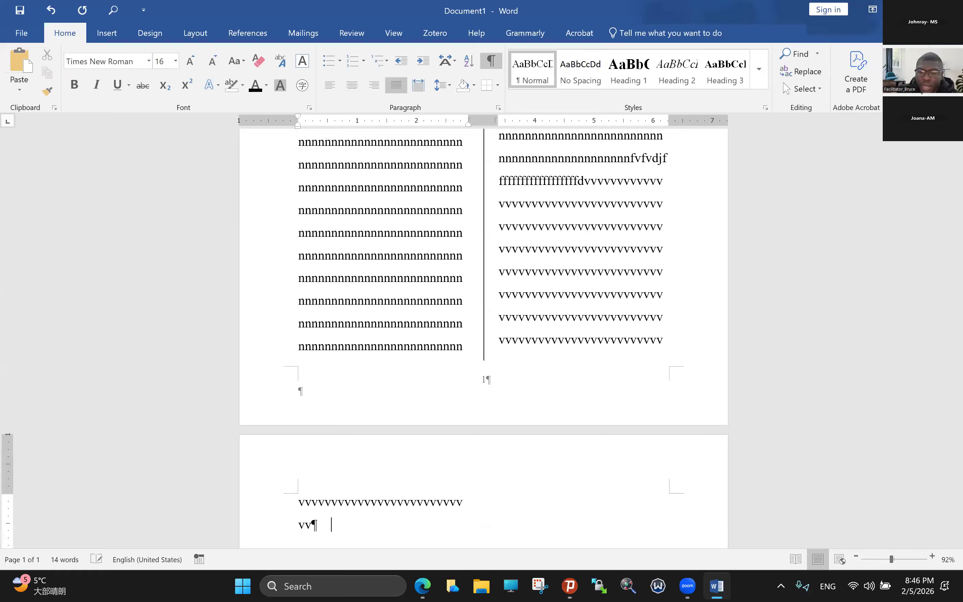
text(vvvvvvvvvvvvvvvvvvvvvvvvvvvvvvvvvvvvvvvvvvvvvvvvvvvvvvvvvvvvvvvvvvvvvvvvvvvvvvvvvvvvvvvvvvvvvvvvvvvvvvvvvvvvvvvvvvvvvvvvvvvvvvvvvvvvvvvvvvvvvvvvvvvvvvvvvvvvvvvvvvvvvvvvvvvvvvvvvvvvvvvvvvvvvvvvvvvvvvvvvvvvvvvvvvvvvvvvvvvvvvvvvvvvvvvvvvvvvvvvvvvvvvvvvvvvvvv)
text(vvvvvvvvvvvvvvvvvvvvvvvv)
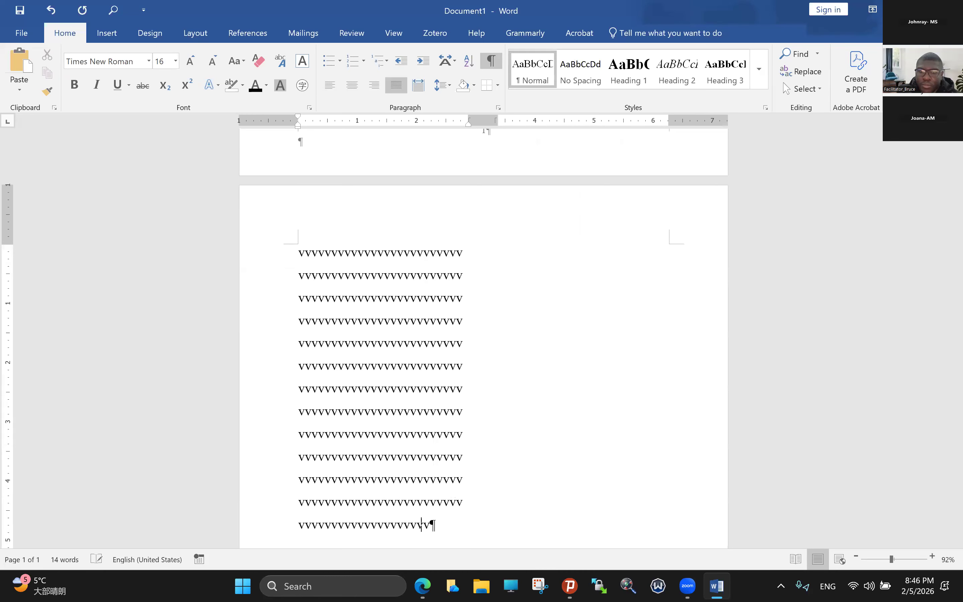
text(vvvvvvvvvvvvvvvvvvvvvvvvvvvvvvvvvvvvvvvvvvvvvvvvvvvvvvvvvvvvvvvvvvvvvvvvvvvvvvvvvvvvvvvvvvvvvvvvvvvvvvvvvvvv)
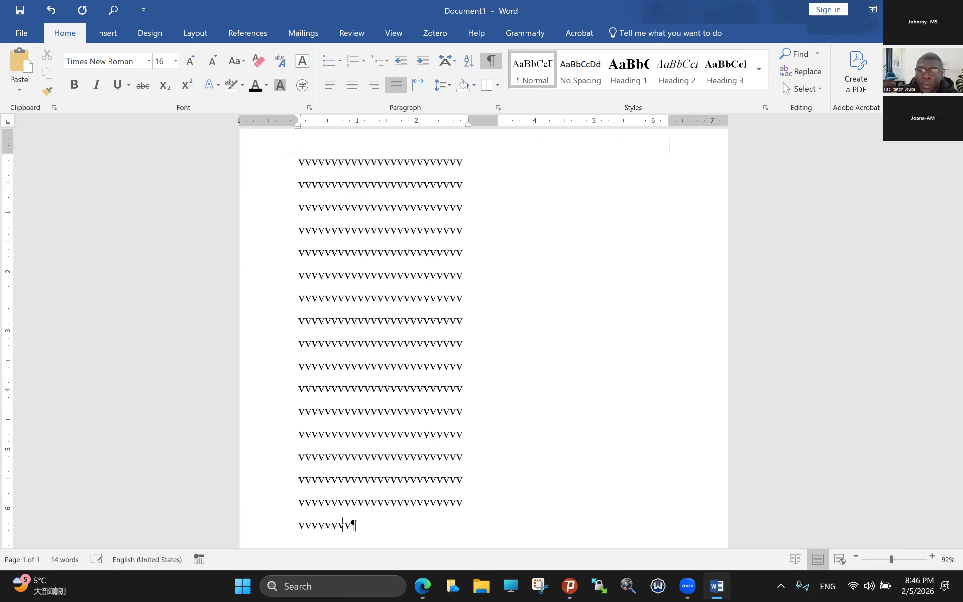
text(vvvvvvvvvvvvvvvvvvvvvvvv)
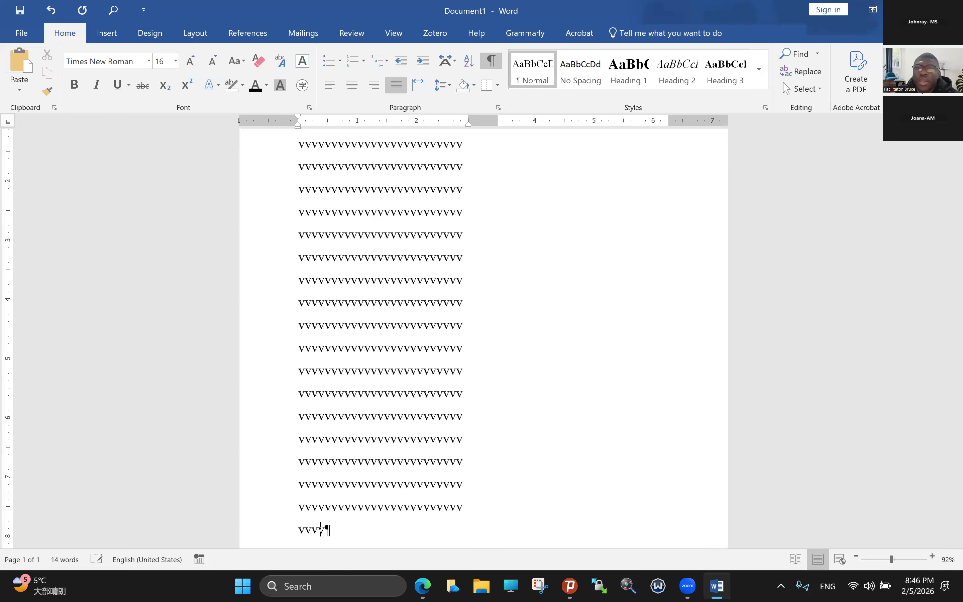
text(vvvvvvvvvvvvvvvv)
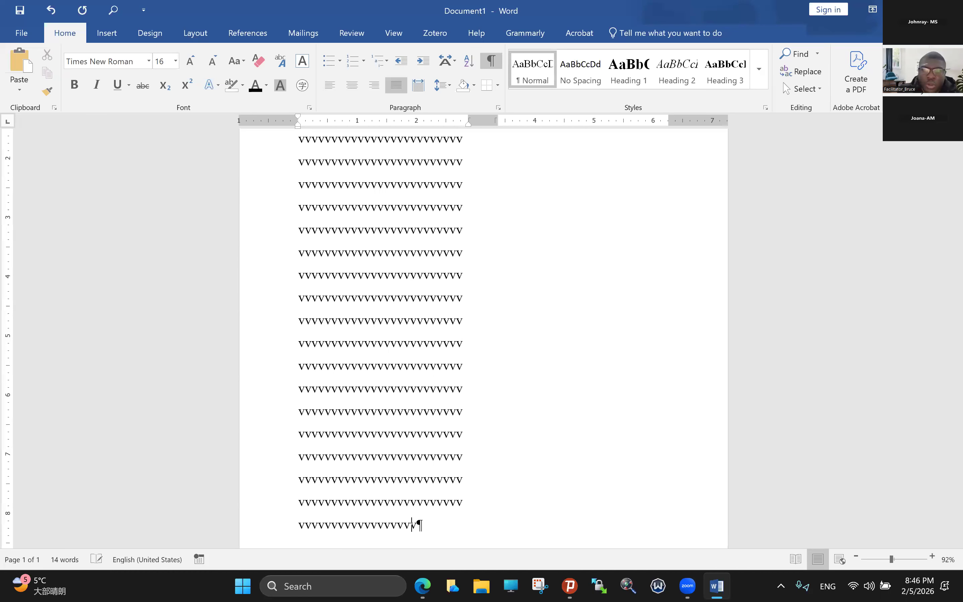
text(vvvvvvvvvvvvvvvvvvvvvvvvvvvvvvvvvvvvvvvvvvvvvvvvvvvvvvvvvvvvvvvvvvvvvvvvvvvvvvvvvvvvb)
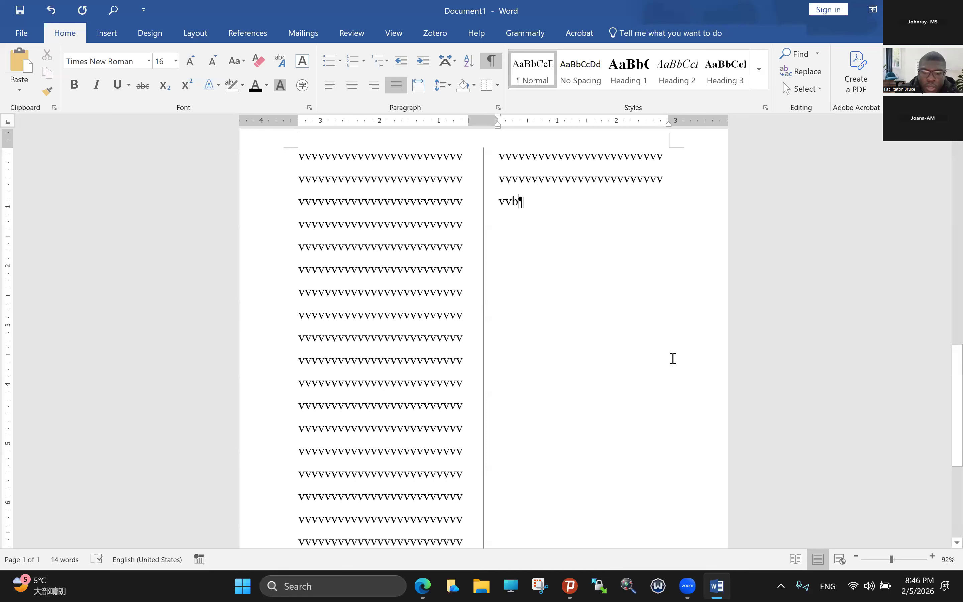
text(.)
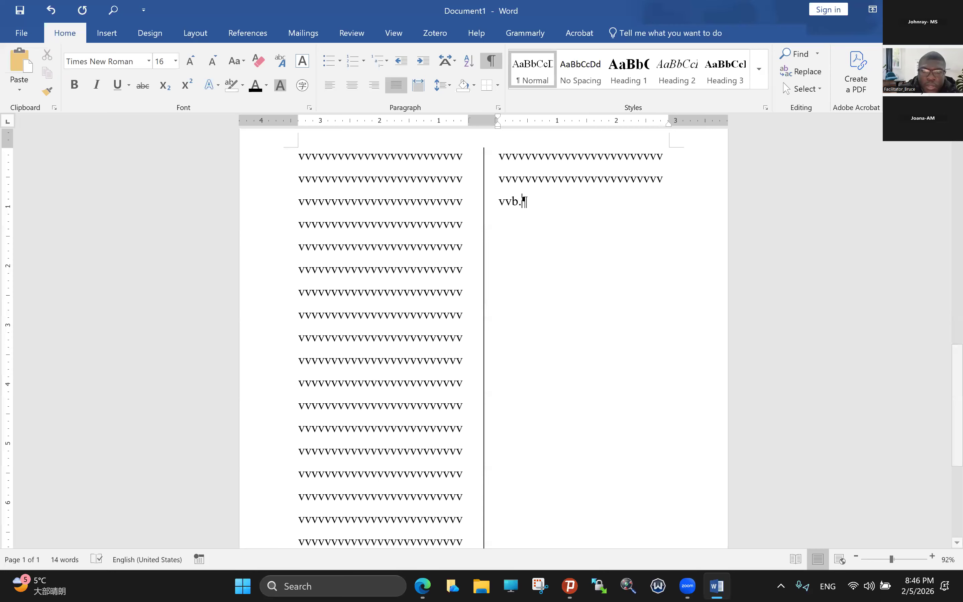
Add the sentence "Figure 1 illustrates the situation of frogs in Africa." after the filler text and start a new paragraph below it
key(Return)
key(Caps_Lock)
text(B)
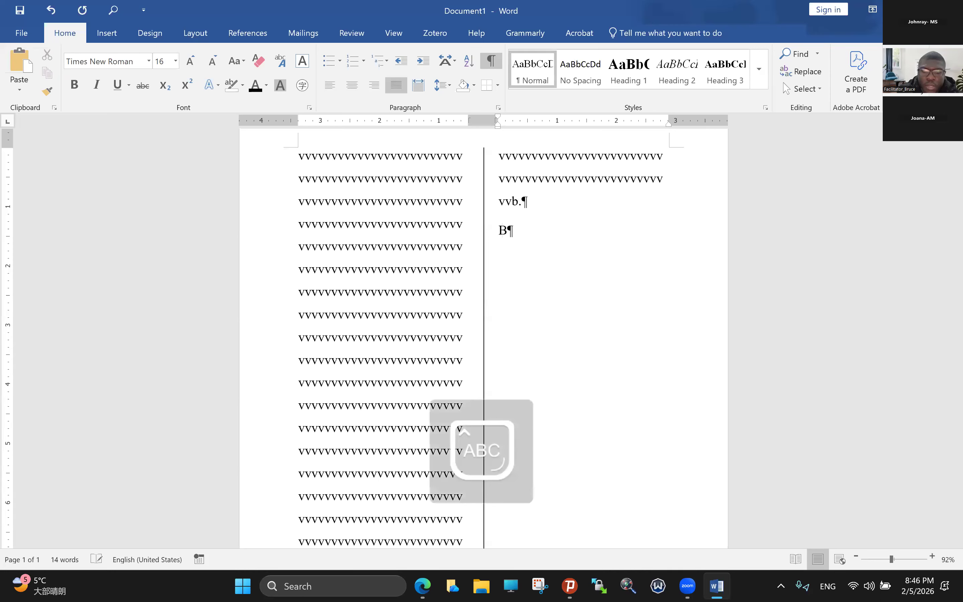
key(BackSpace)
key(BackSpace)
text(Figure 1 )
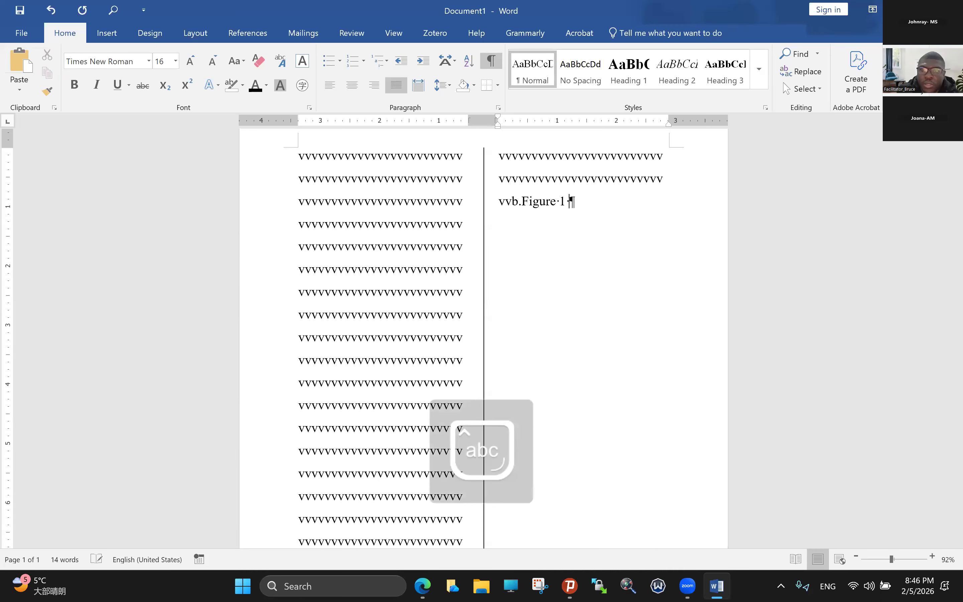
text(illustrates the situ)
key(BackSpace)
key(BackSpace)
text(tu)
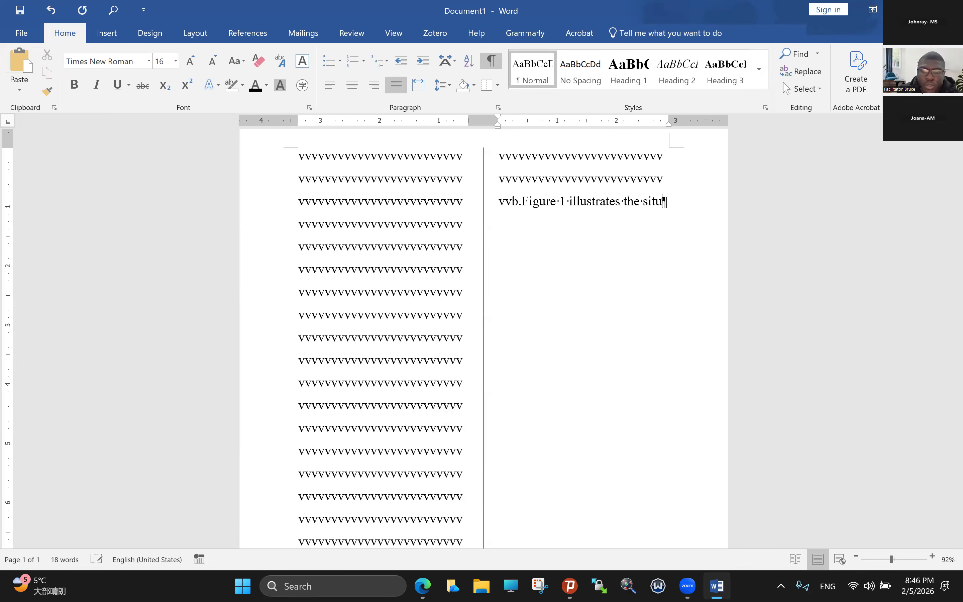
text(ation of )
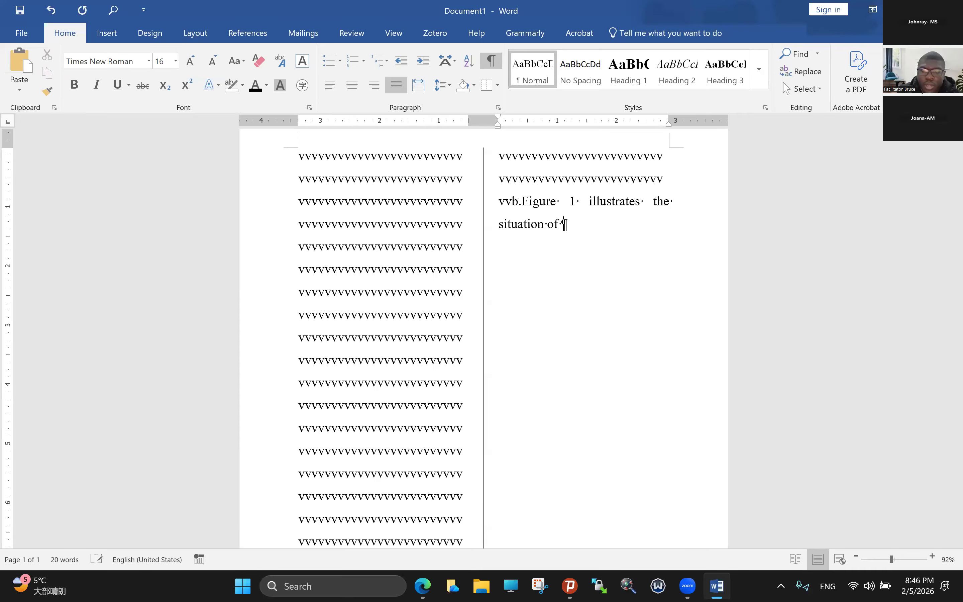
text(frogs)
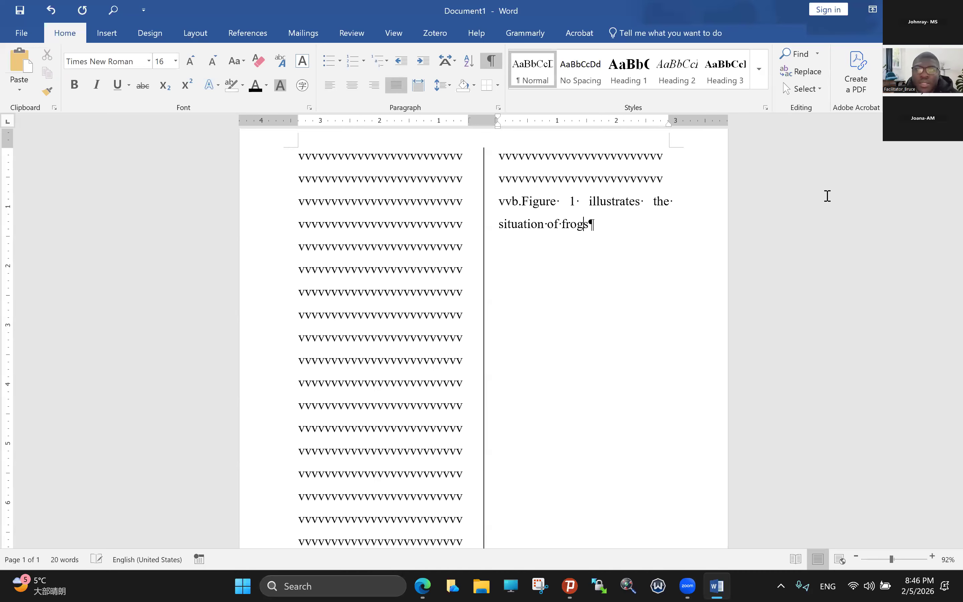
text(in Africa.)
key(Return)
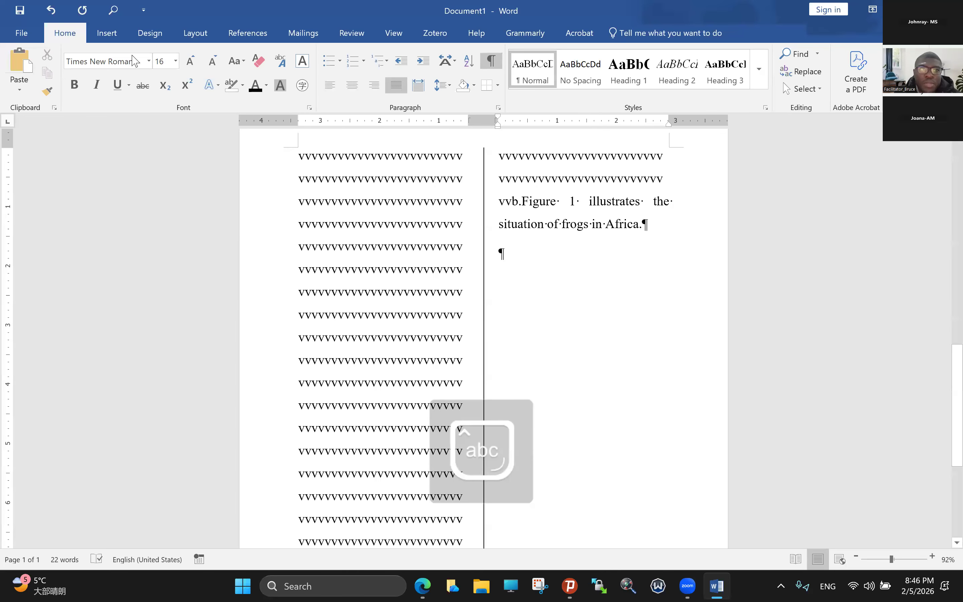
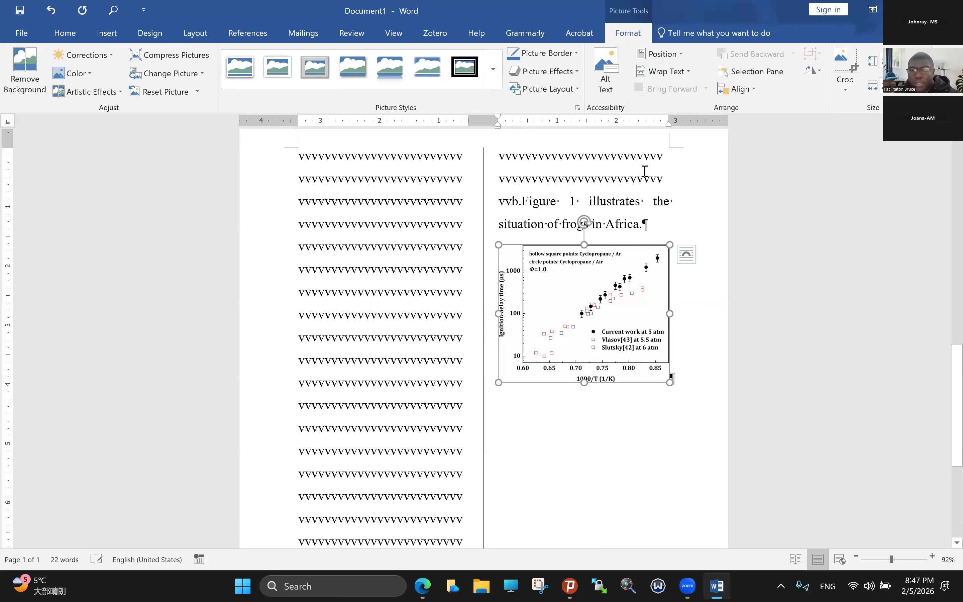
Insert a continuous section break after the sentence "Figure 1 illustrates the situation of frogs in Africa.", just before the figure
click(657, 199)
scroll(659, 203, down, 1)
click(645, 281)
scroll(644, 281, up, 1)
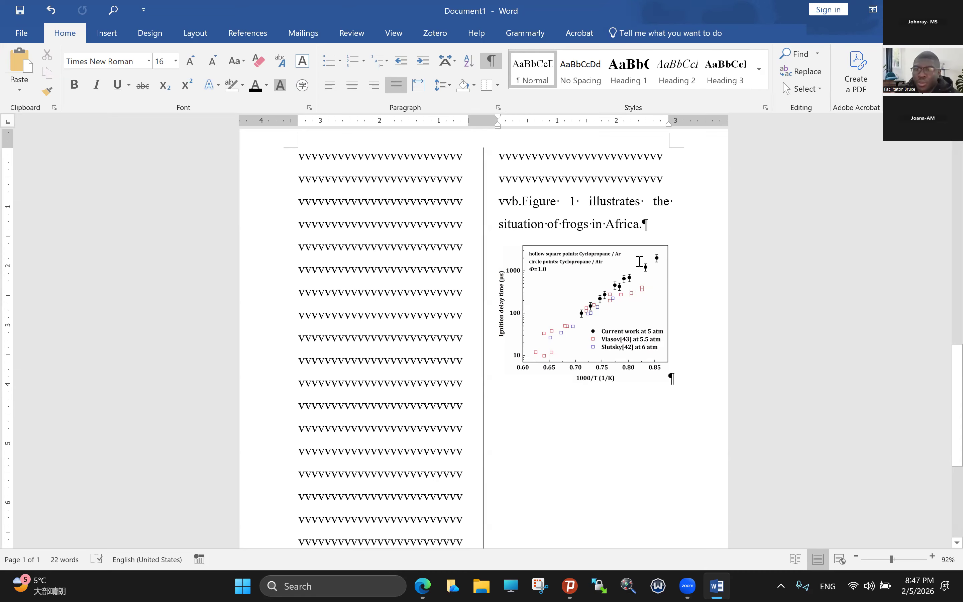
click(195, 33)
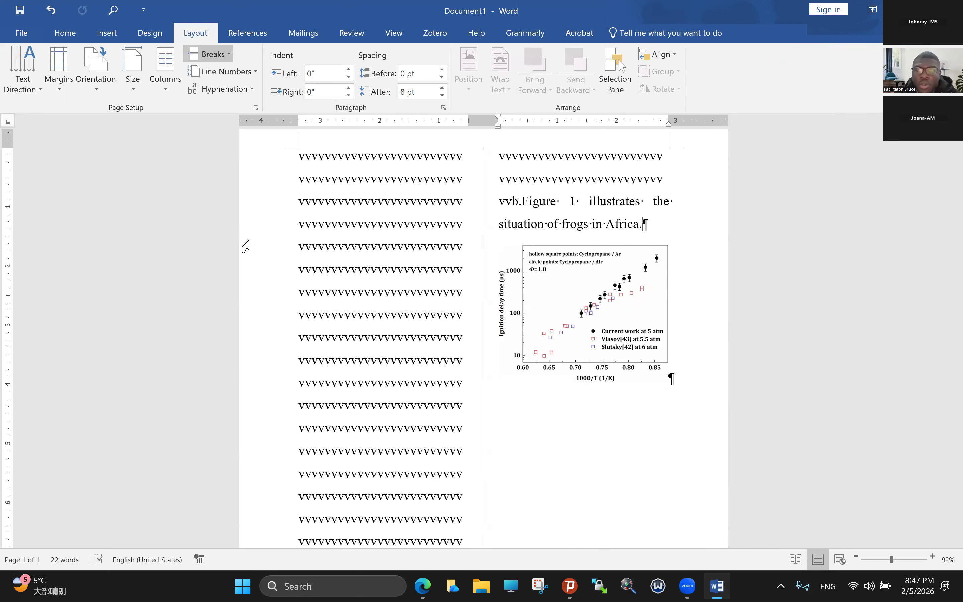
click(213, 54)
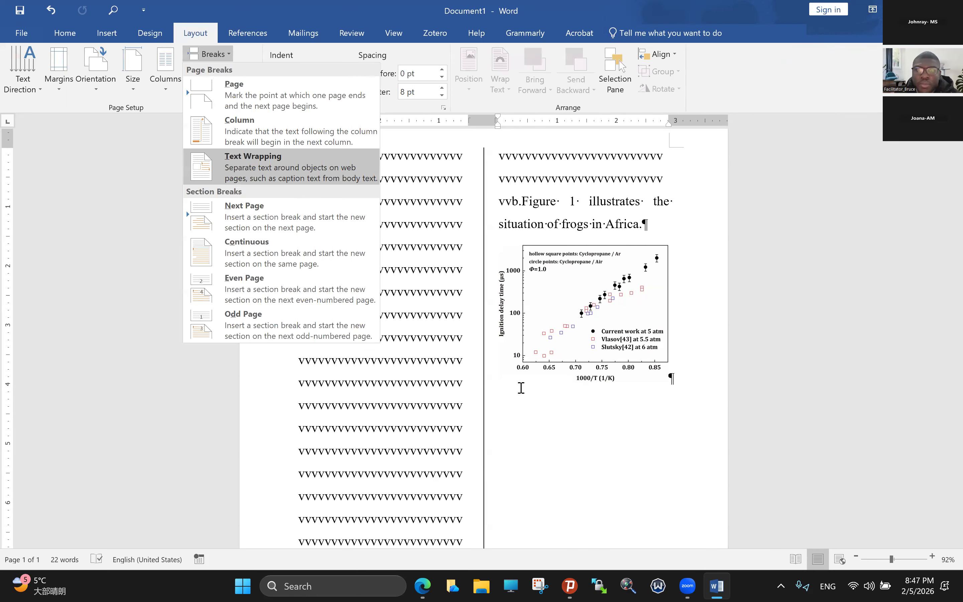
click(254, 247)
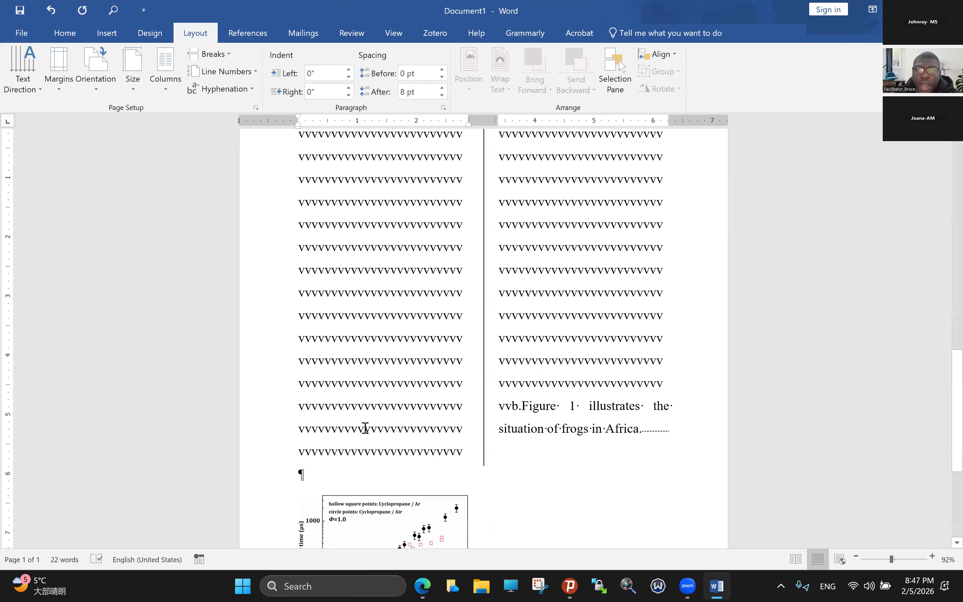
Put the figure in its own single-column section and enlarge it to the full text width
scroll(365, 429, down, 2)
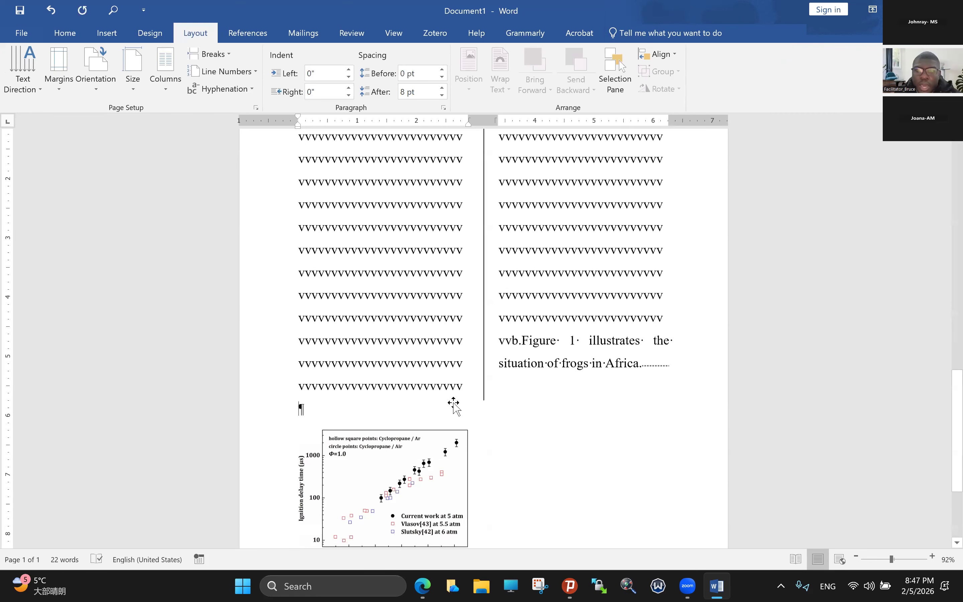
scroll(464, 458, down, 2)
scroll(465, 459, up, 3)
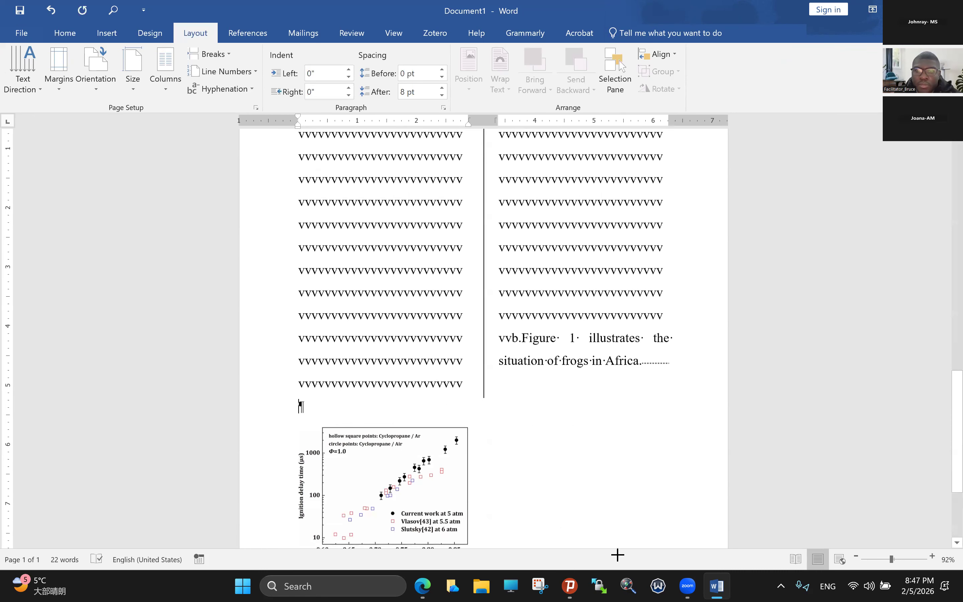
drag(656, 563, 656, 560)
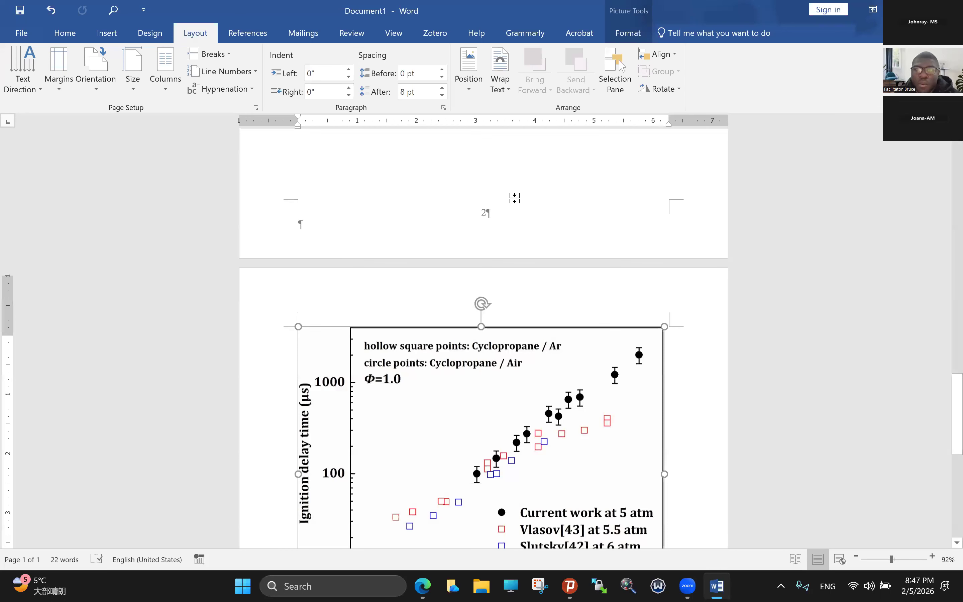
Delete lines of the filler text above the figure so that the enlarged figure fits on page two
double_click(493, 312)
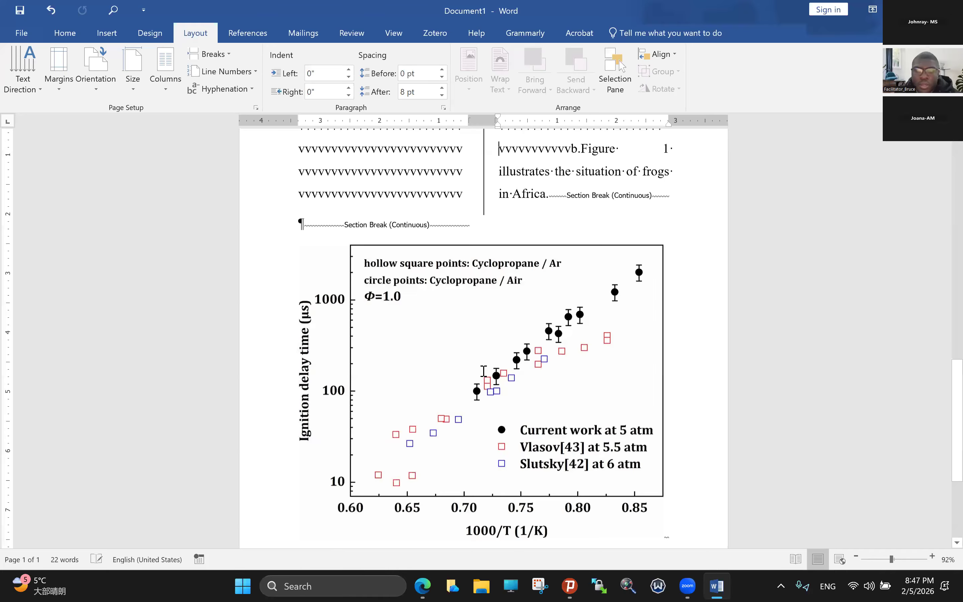
key(ctrl+z)
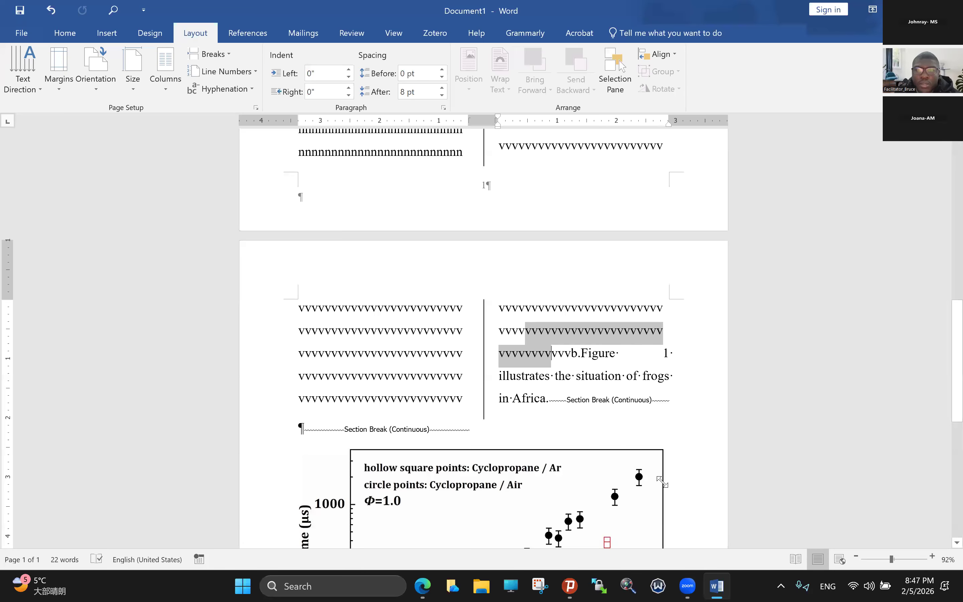
key(ctrl+x)
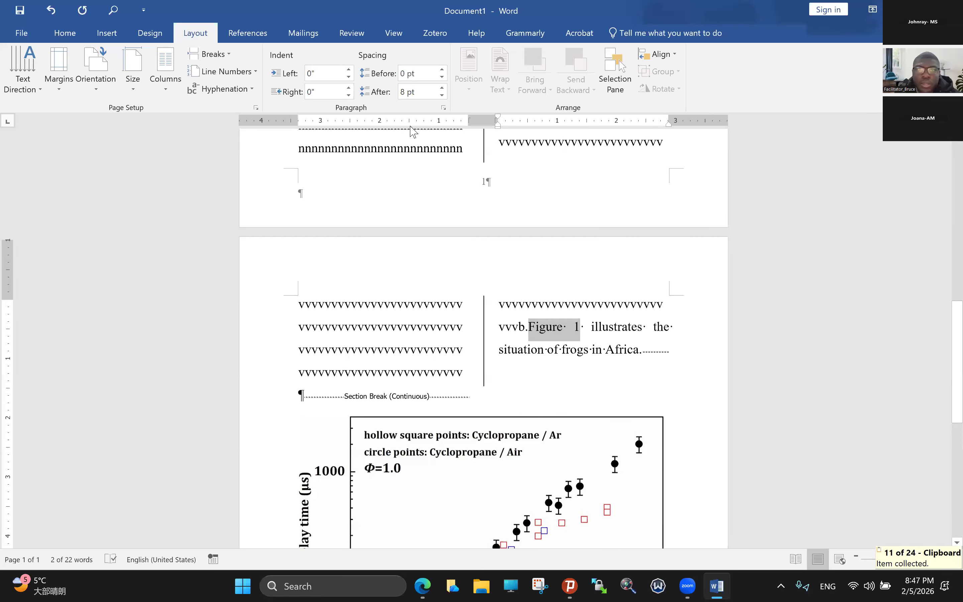
Shrink the figure to about 5 inches wide and center it, with the caption "Figure 1....." on a new line below
scroll(413, 131, down, 3)
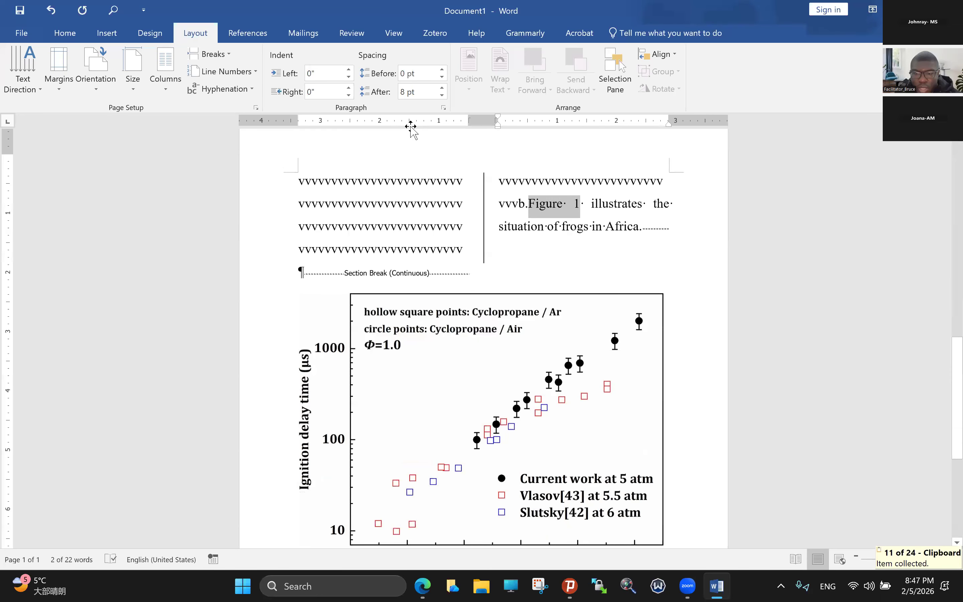
click(640, 427)
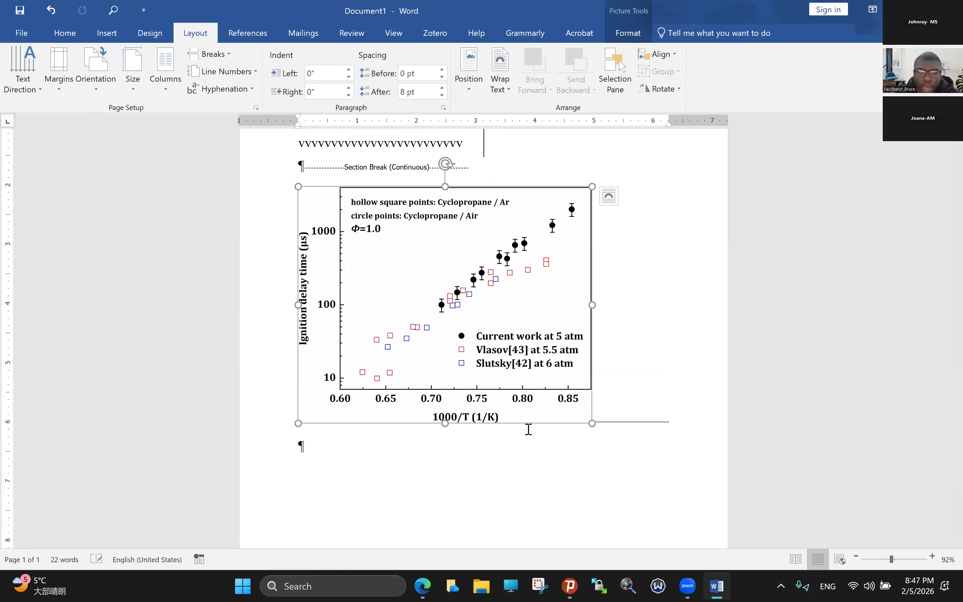
click(402, 477)
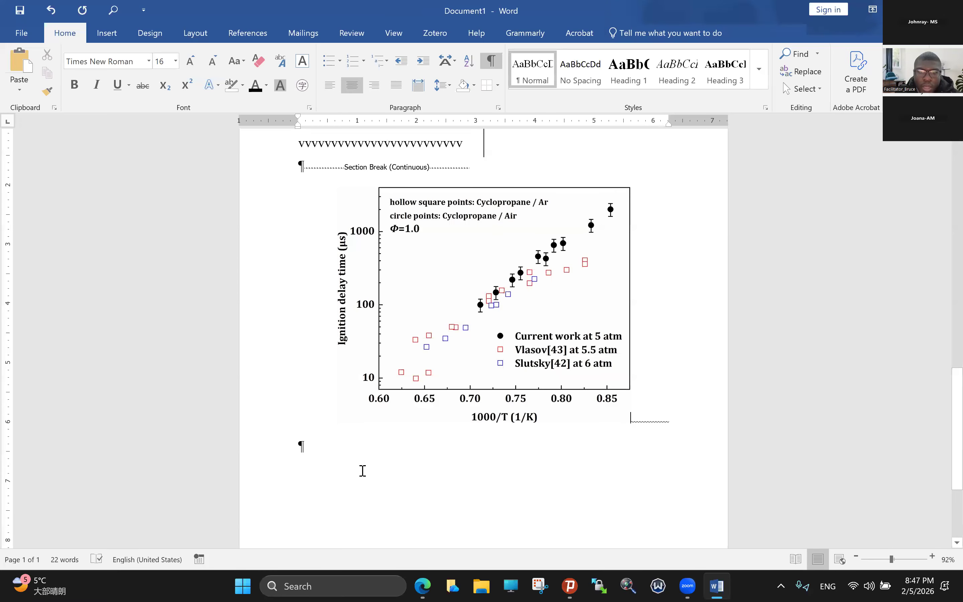
key(Return)
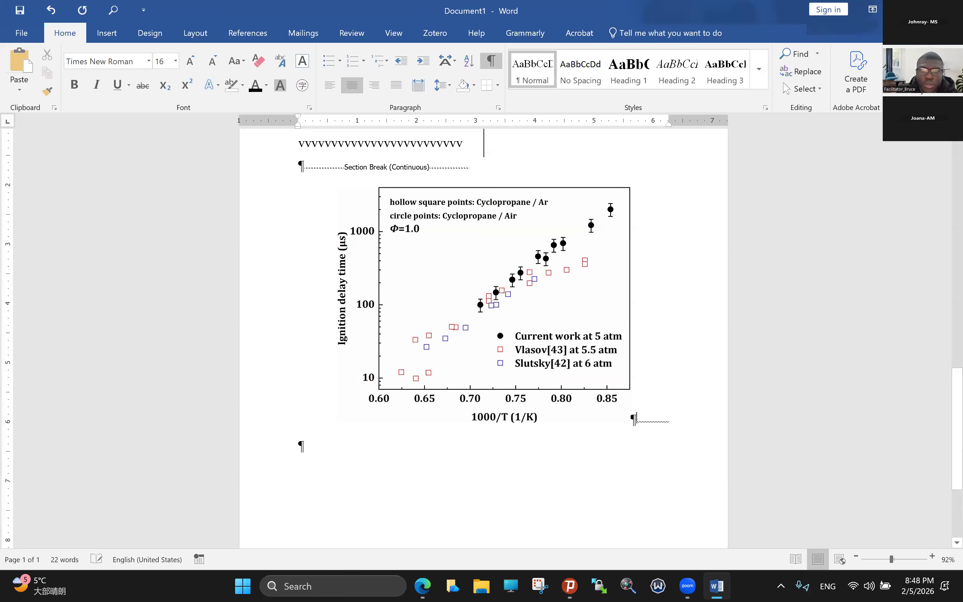
text(Figure 1.....)
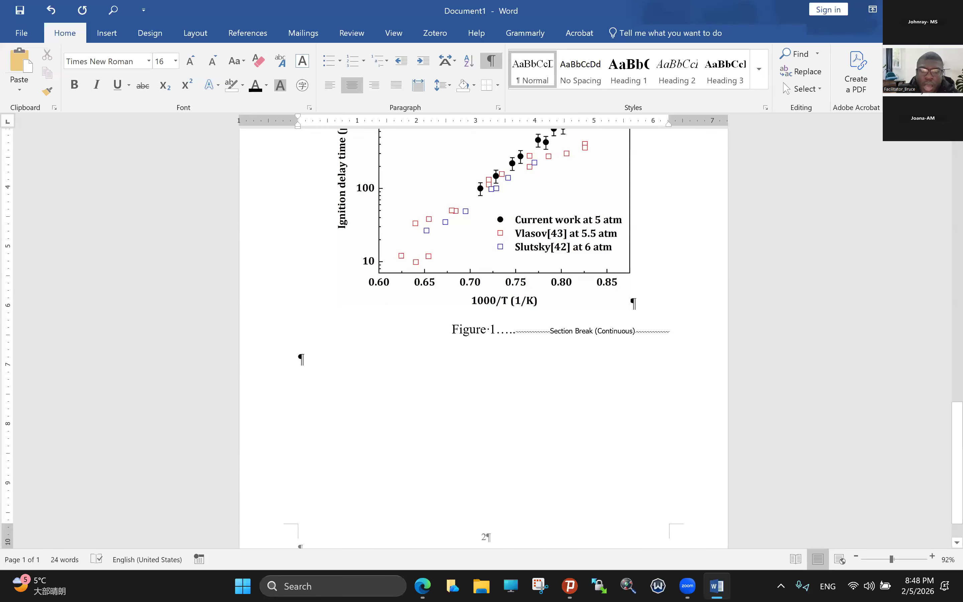
Add filler text in the two-column section below the caption, running onto page three, and end it with a period and a new paragraph
click(302, 360)
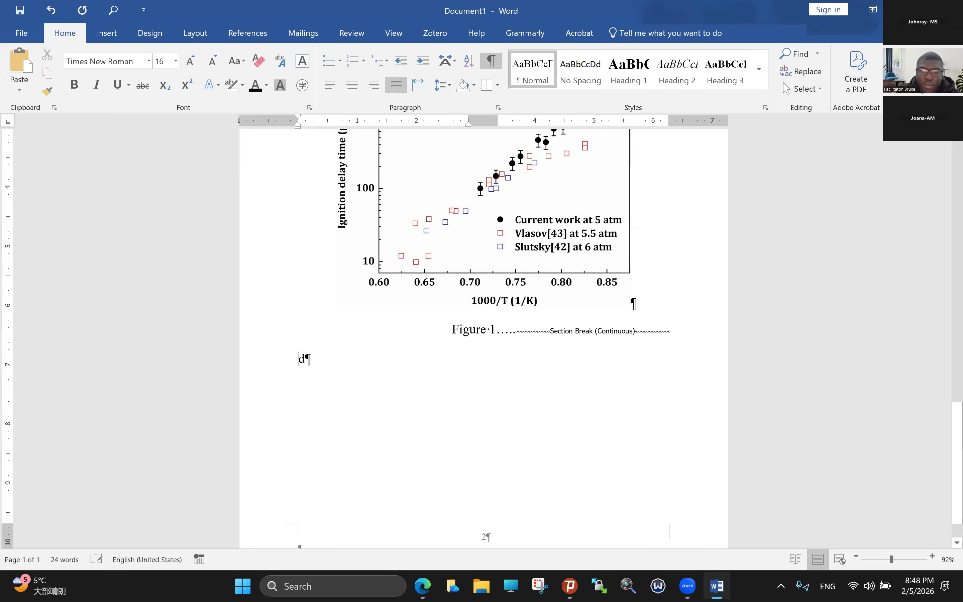
text(dsbhjsbdnsjffbnfffsdnsbndfmsbnfsmfnsdddddddddddddddddddddddddddddddddddddddddddddddddddddddddddd)
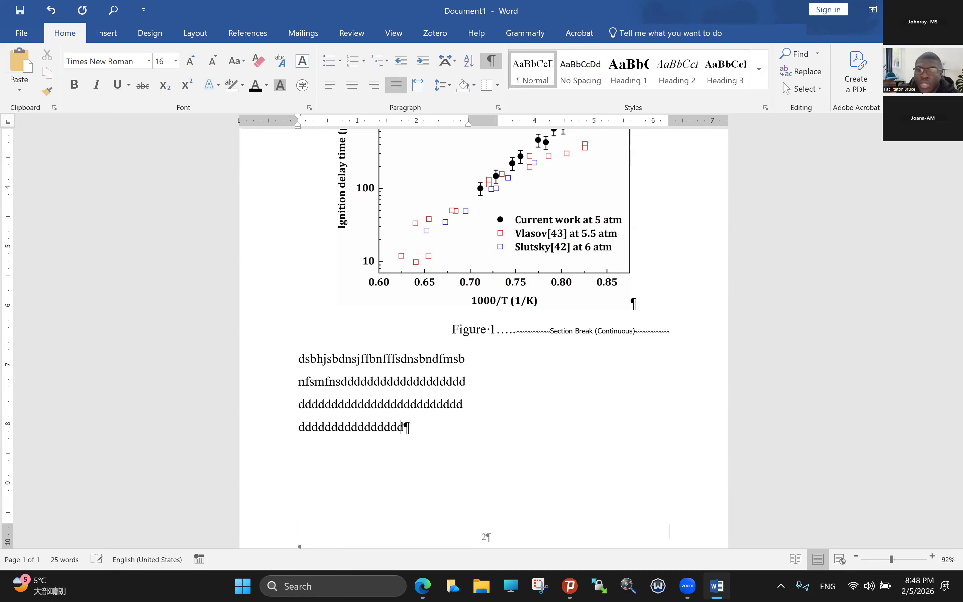
text(dddddddddddddddddddddddddddddddddd)
text(dddddddddddddddddd)
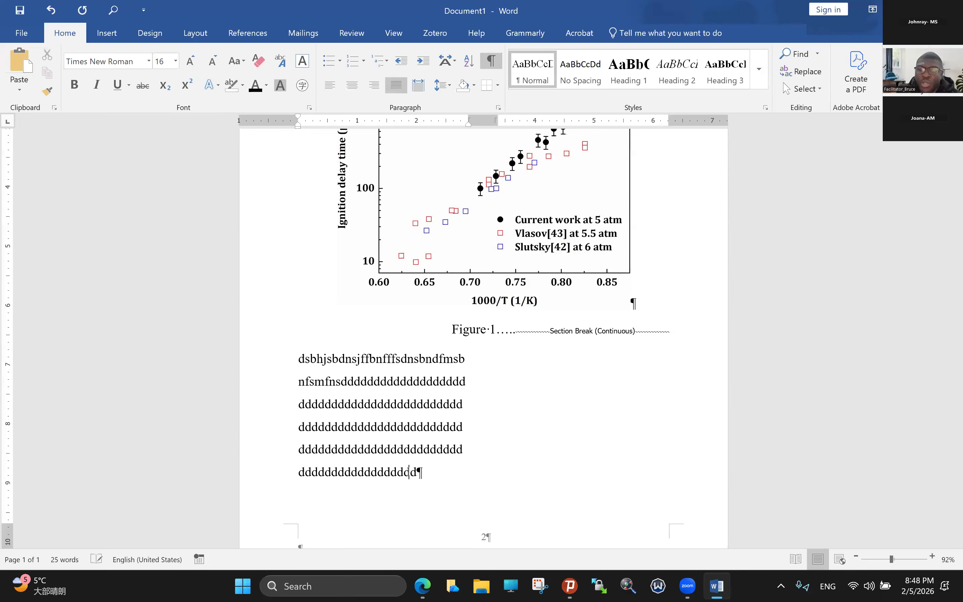
text(dddddddddddddddddddddddddddddddddddddddddd)
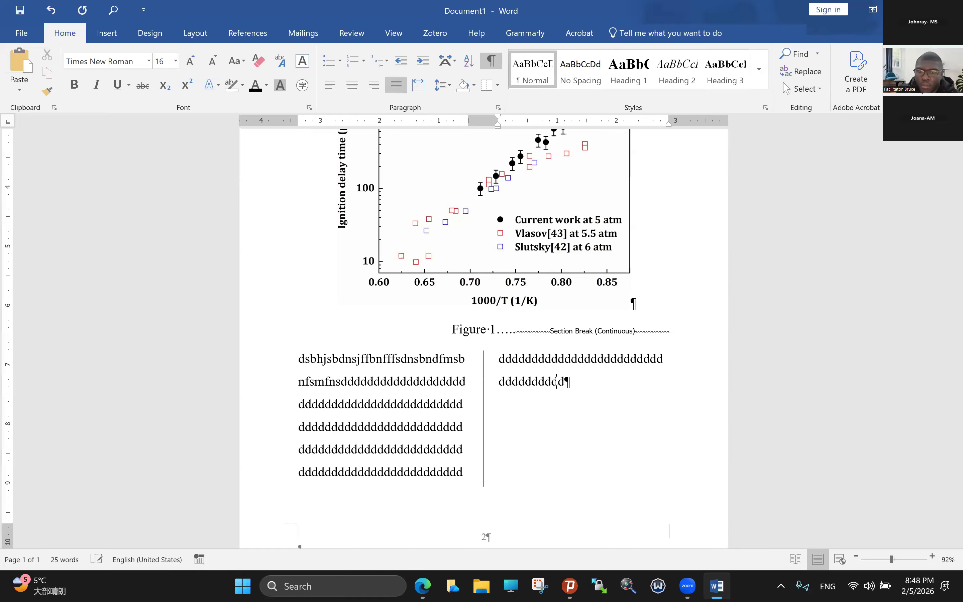
text(ddddddddddddddddddddddddddddd)
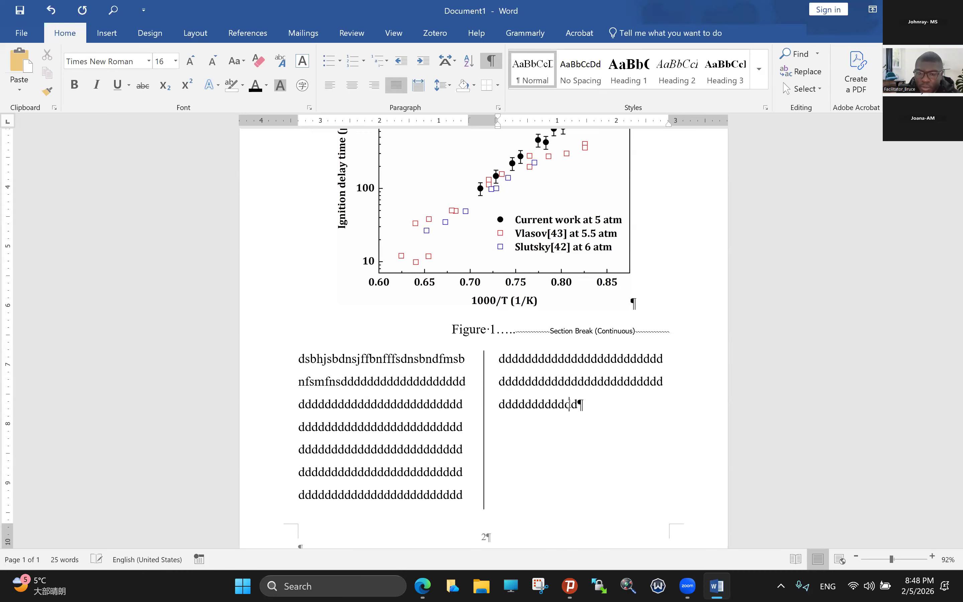
text(ddddddddddddddddddddddddddddddddddddddddddddddddddddddddddddd)
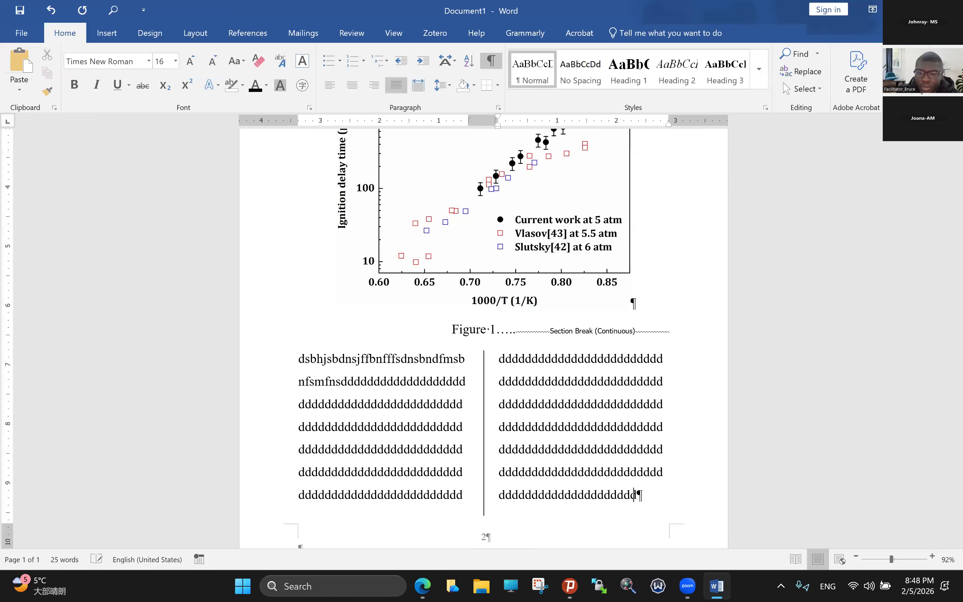
text(dddddddddddddddddddddd)
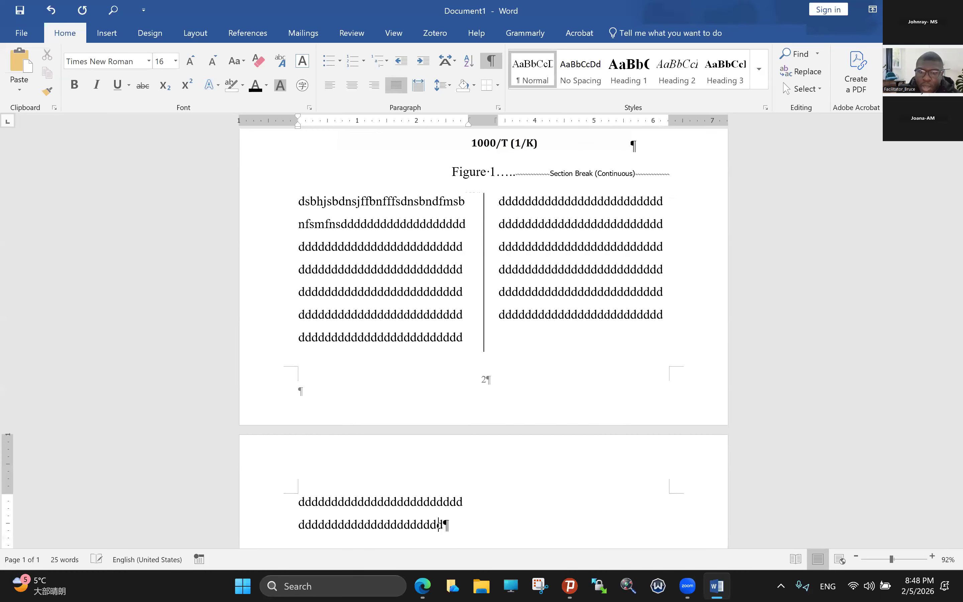
text(ddddddddddddddddddddddd)
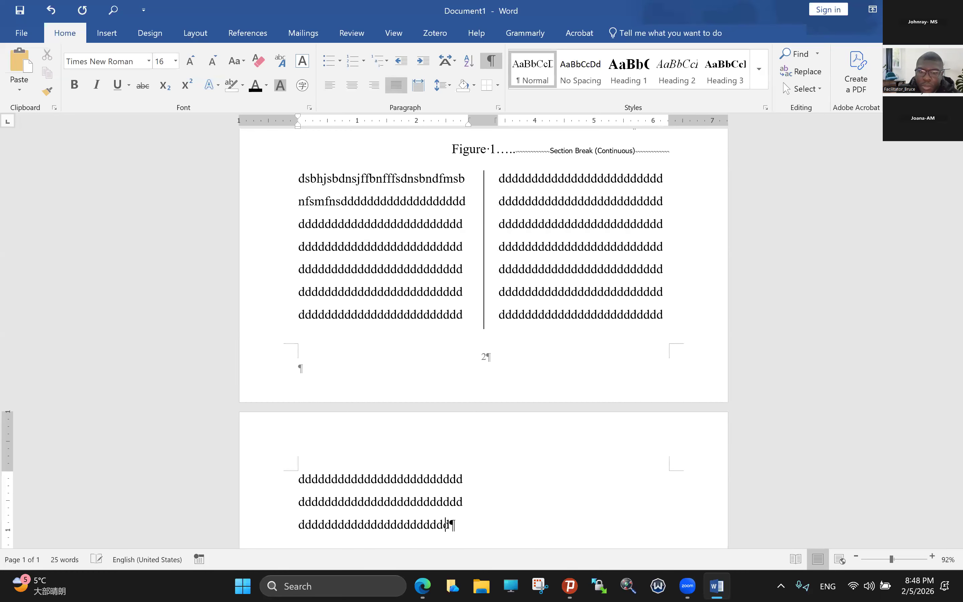
text(ddddddddddddddddddddddddddddddddddddddddddddddddddddddddddddddddddddddddddddddddddddddddddddddddddddddddddddddddddddddddddddddddddddddd)
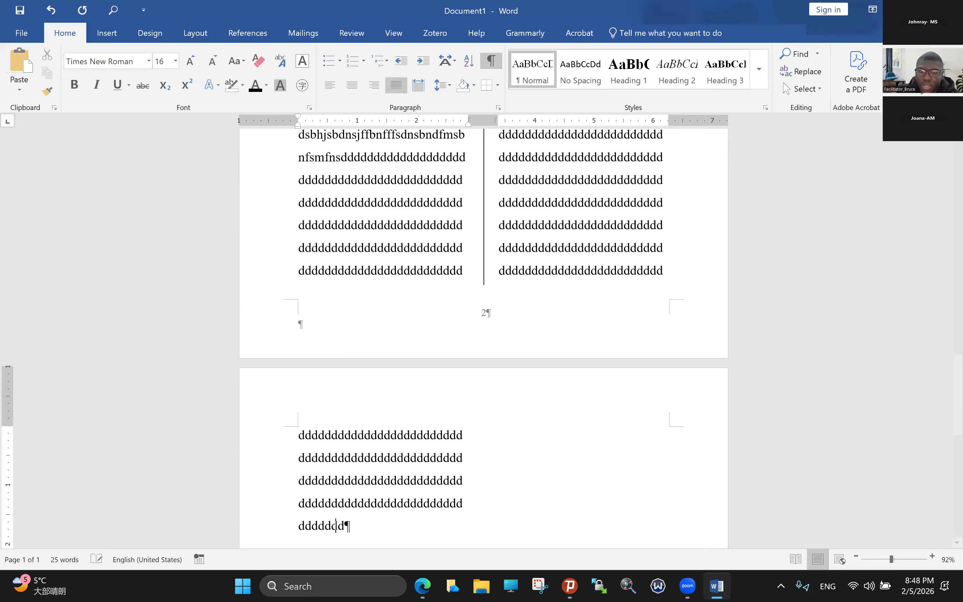
text(ddddddddddddddddddddddddddddddddddddddddddddddddddddddddddddddddddddddddddd)
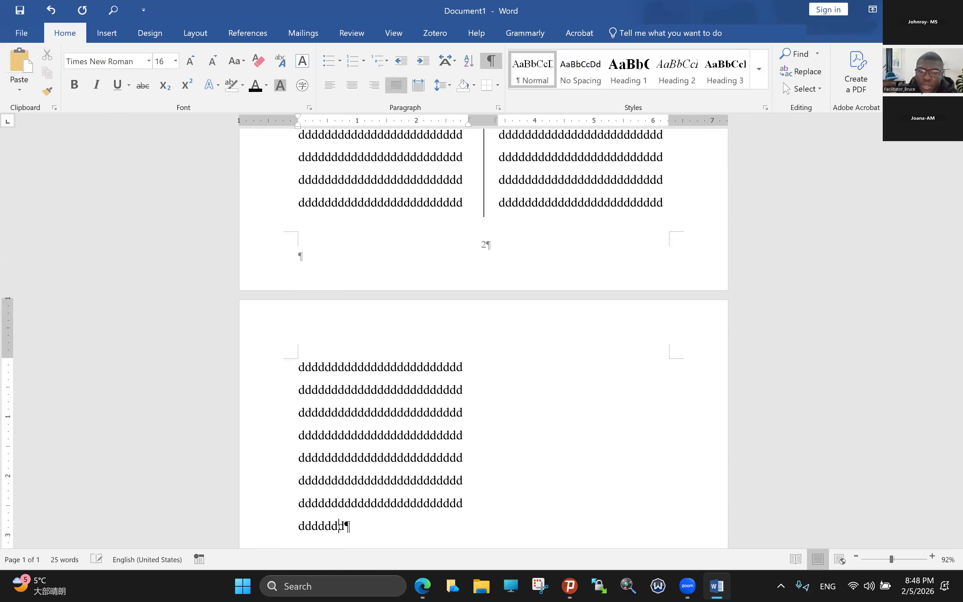
text(dddddddddddddddddddddddddddddddddddddddddddddddddddddddd)
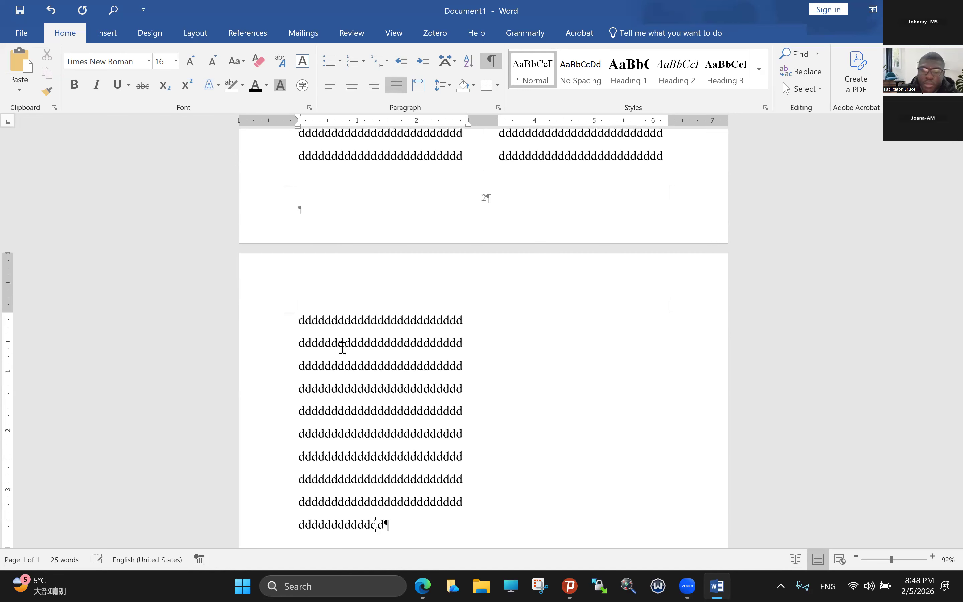
text(dddddddddddddddd)
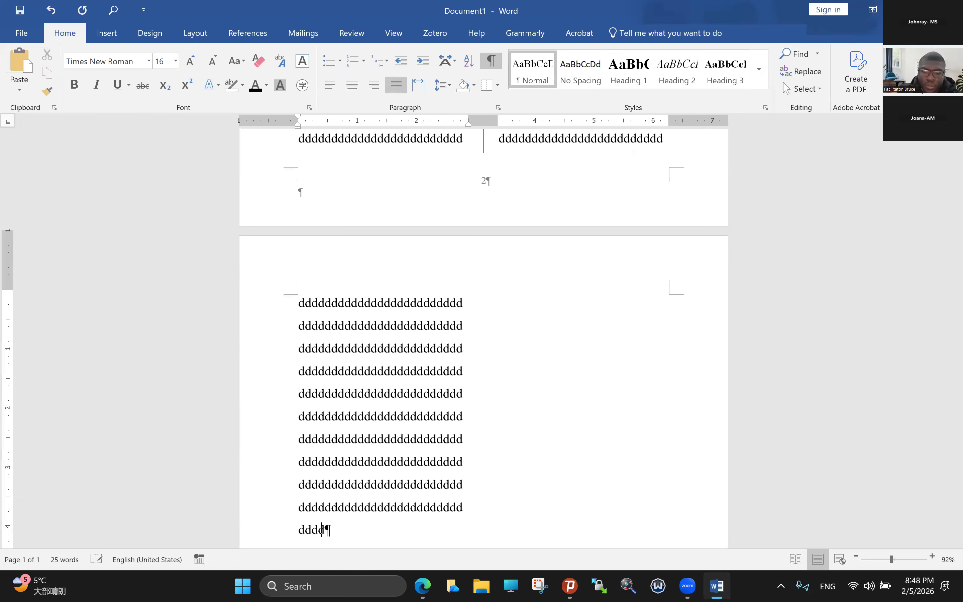
text(dddddddddddddddddd.)
key(Return)
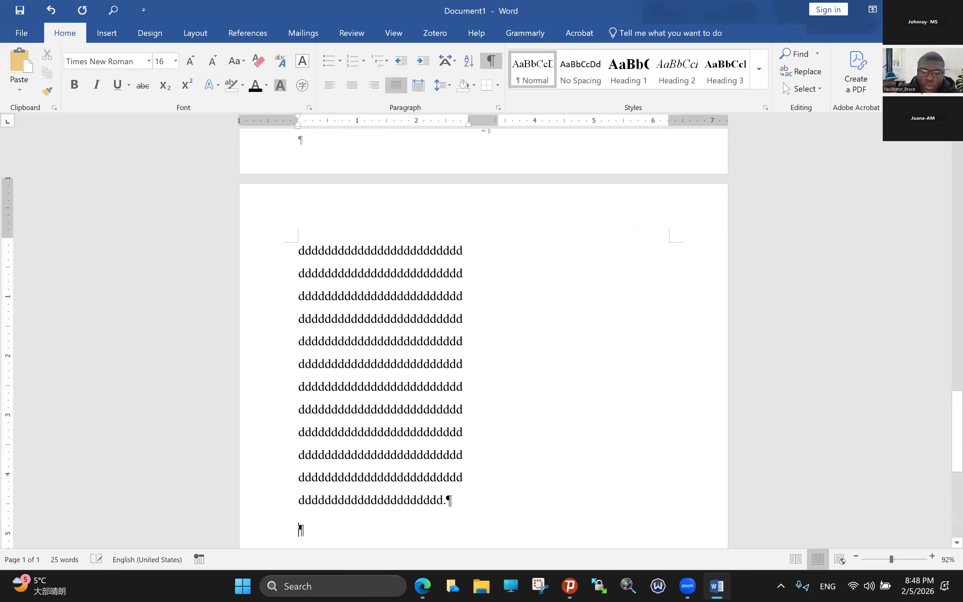
Add the sentence "Table 1 summarizes the total population of frogs in Africa." and insert a ten-column, three-row table below it
text(Table)
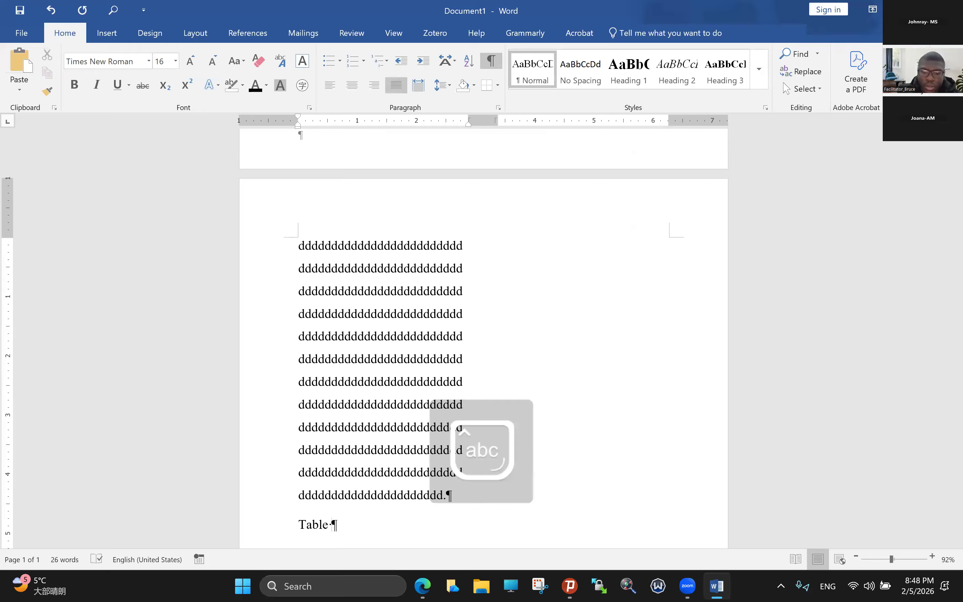
text(1)
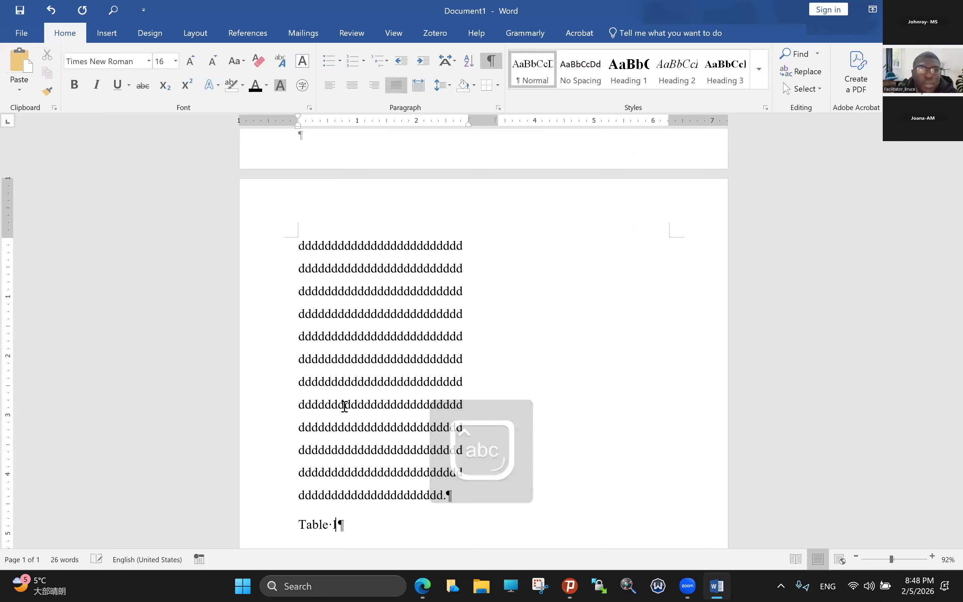
text(summariz)
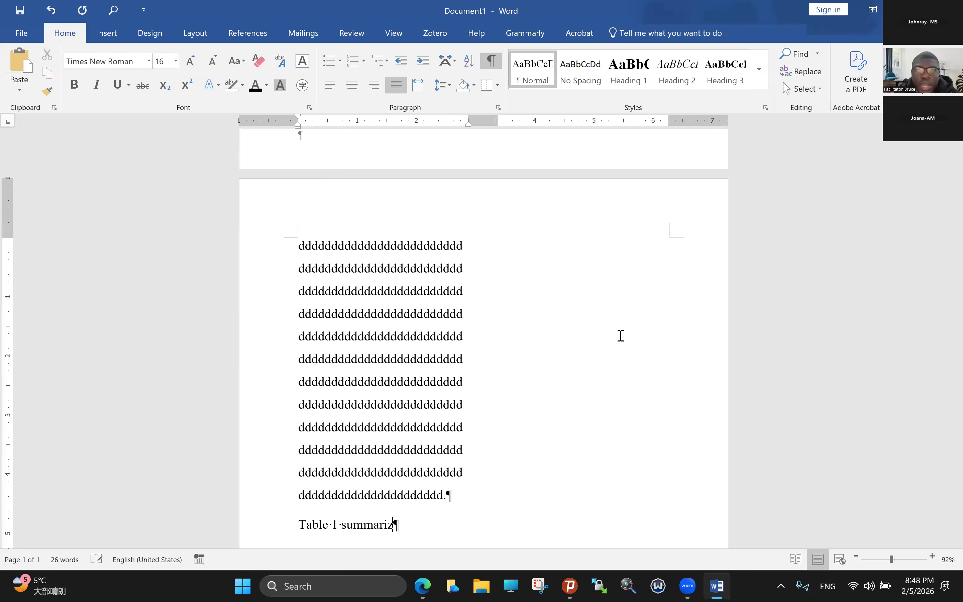
text(es the total poulation of frogs in Africa.)
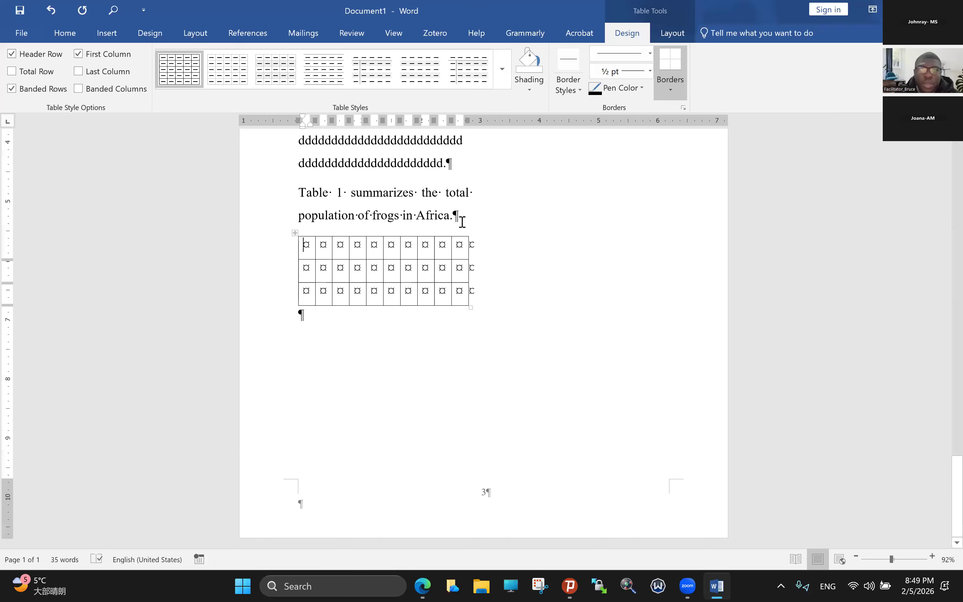
Enter "fdvd" in the table's first cell and isolate the table in a single-column section between continuous section breaks
text(fdvd)
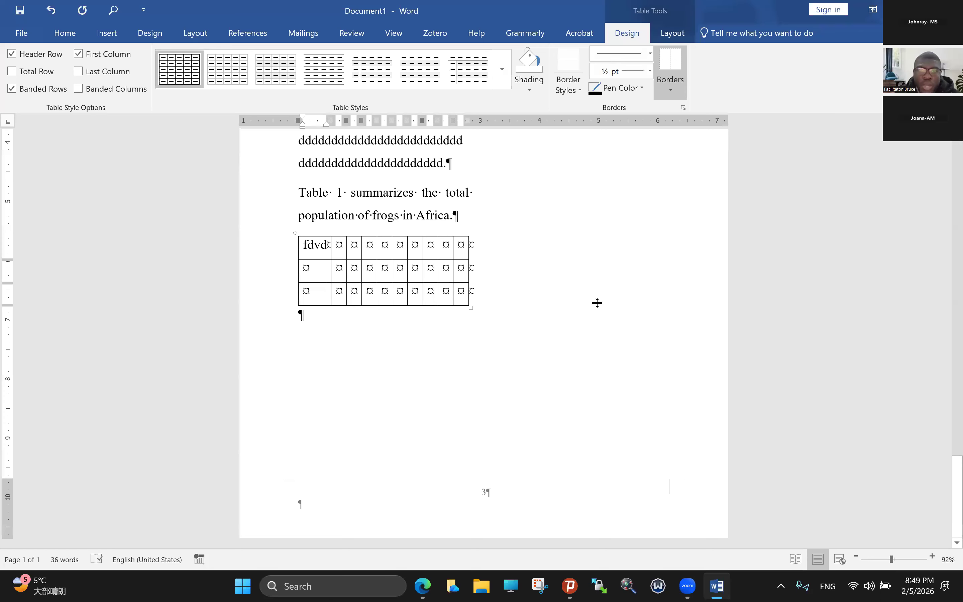
click(597, 303)
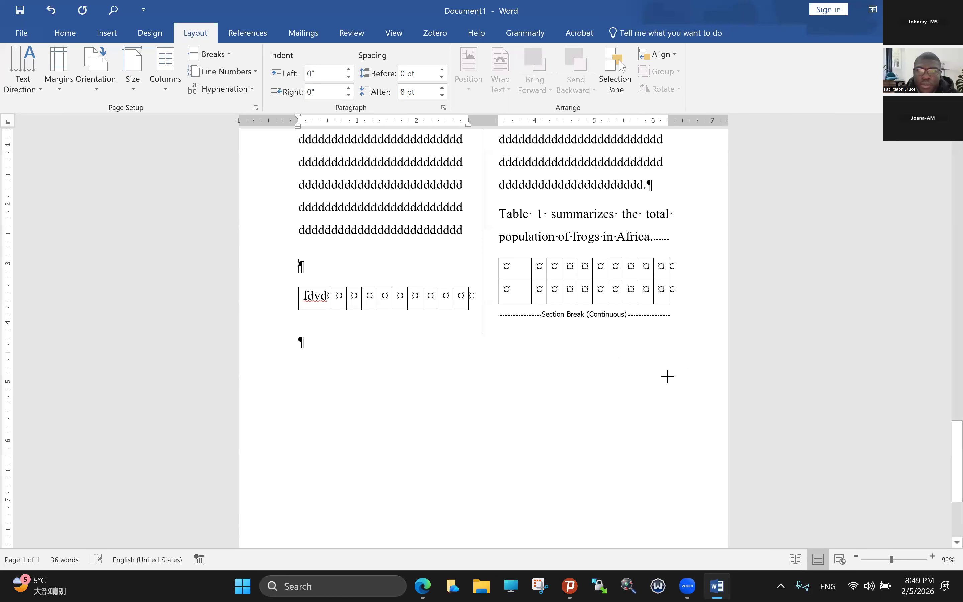
key(ctrl+z)
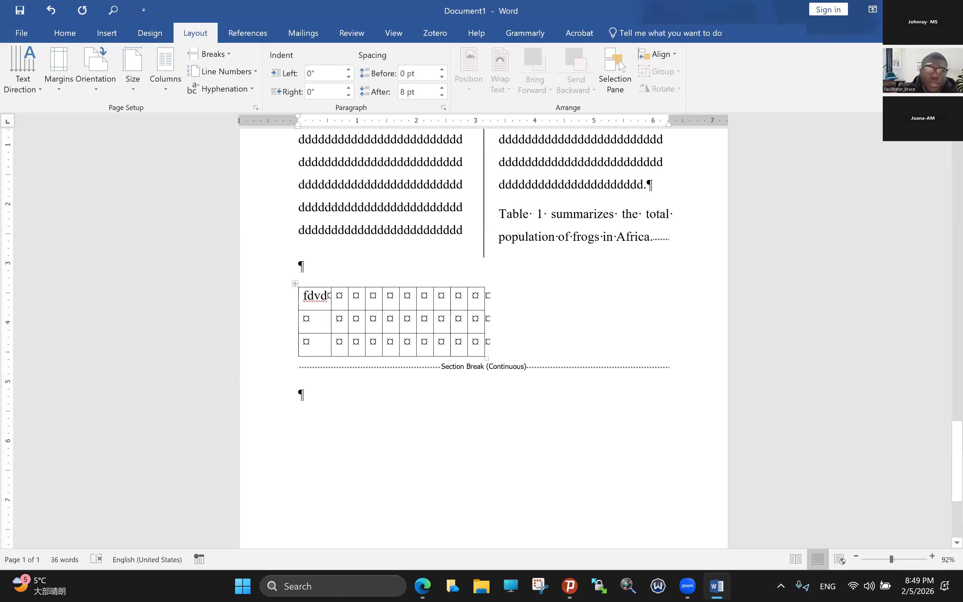
Stretch the ten-column table to the full text width and add filler text below the section break, ending with a period and new paragraph
drag(487, 358, 673, 405)
text(dfsgj)
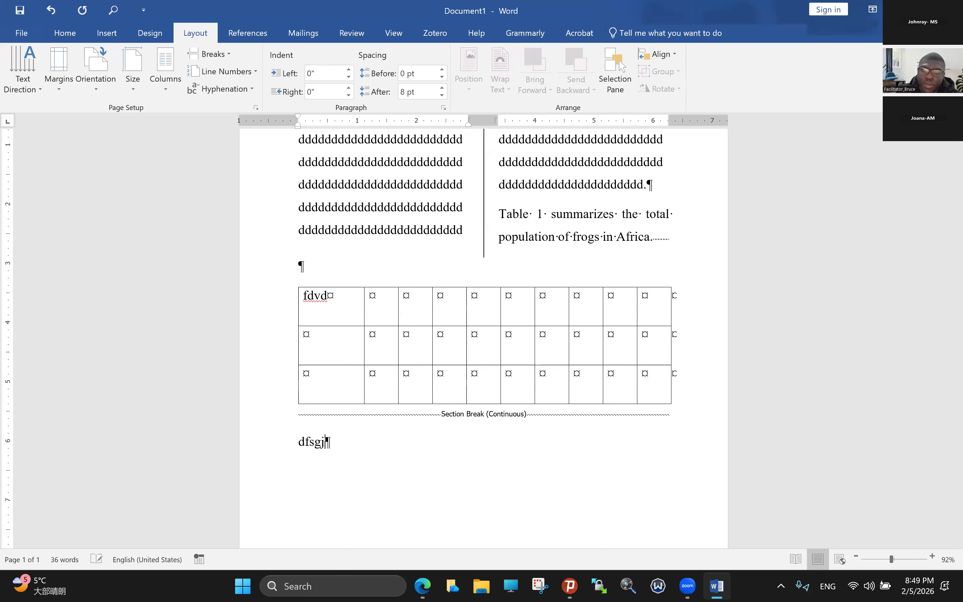
text(vdhfdsvjdfhsjvdfhsjvfhdsvfjdsvfsvhhhhhhhhhhhhhhhhhhhhhhhhhhhhhhhhhhhhhhhhhhhhhhhhhhhh)
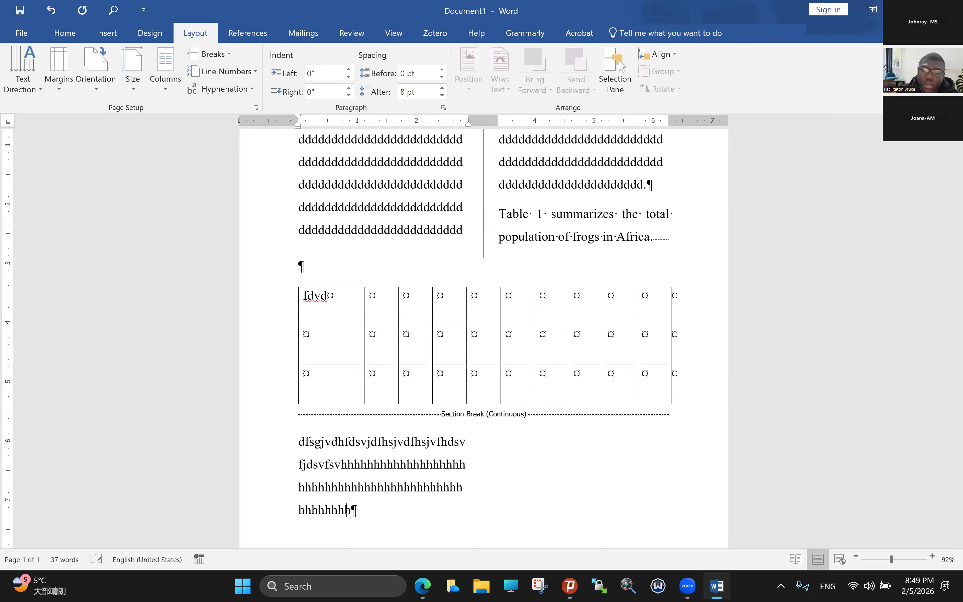
text(hhhhhhhhhhh)
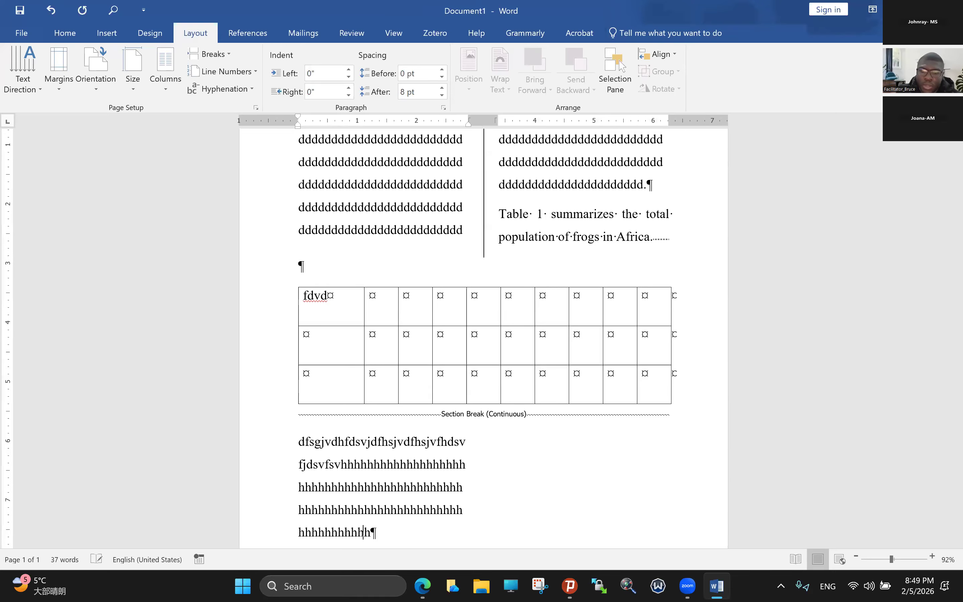
text(hhhhhhhhhhhhhhhhhhhhhhhhhhhhhhhhhhhhhhhhhhhhhhhhhhhhhhhhhhhhhhhhhhhhhhhhhhhhhhhhhhhhhhhh)
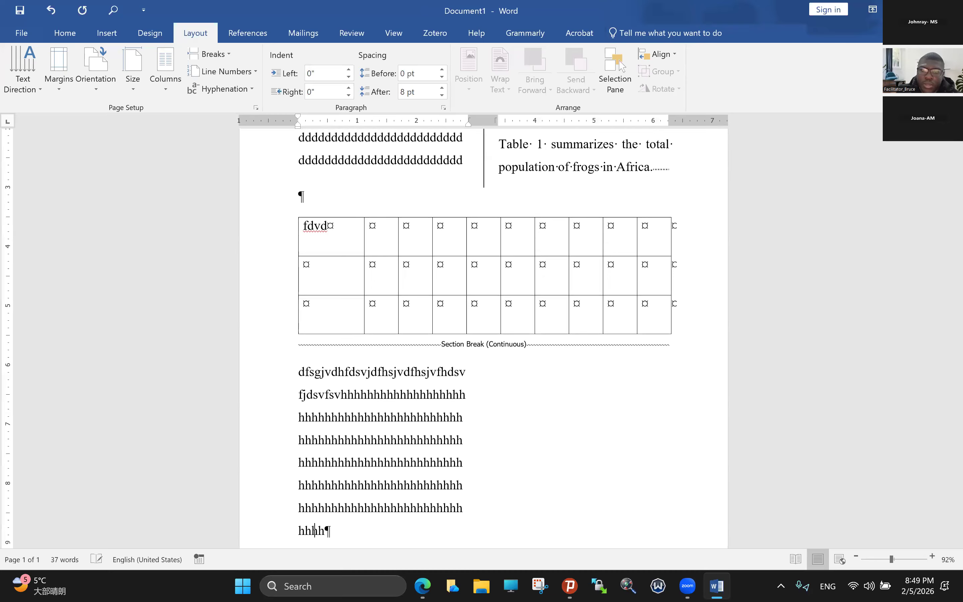
text(hhhhhhhhhhhhhhhhhhhhhhhhhhhhhhhhhhhhhhhhhhhhhhhhhhhhhhhhhhhhhhhhhhhhhhhhhhhhhhhhhhhhhhhhhhhhhhhhhhhhhhhhhhhhhhh.)
key(Return)
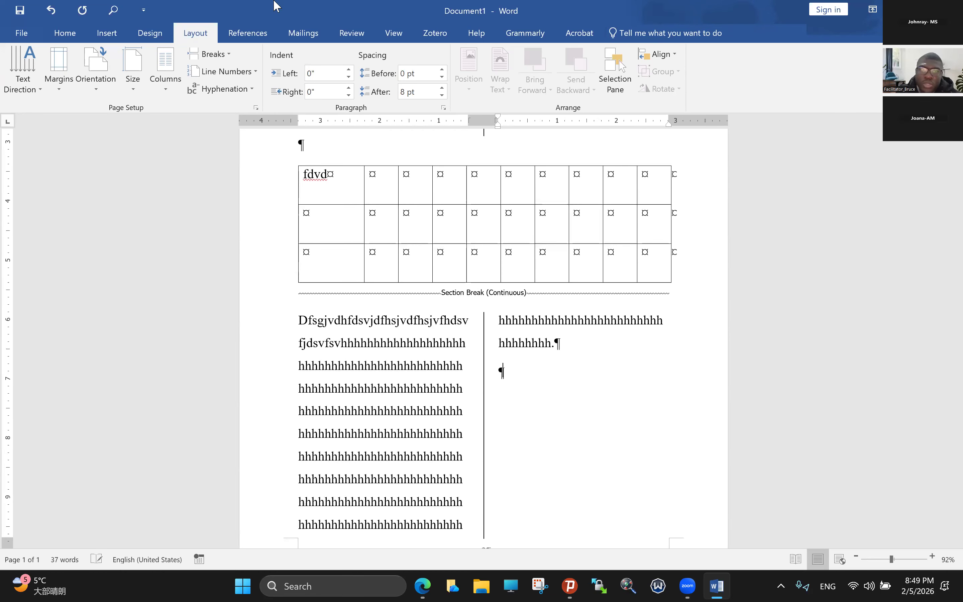
Insert a four-column, three-row table in the empty paragraph after the filler text
click(106, 34)
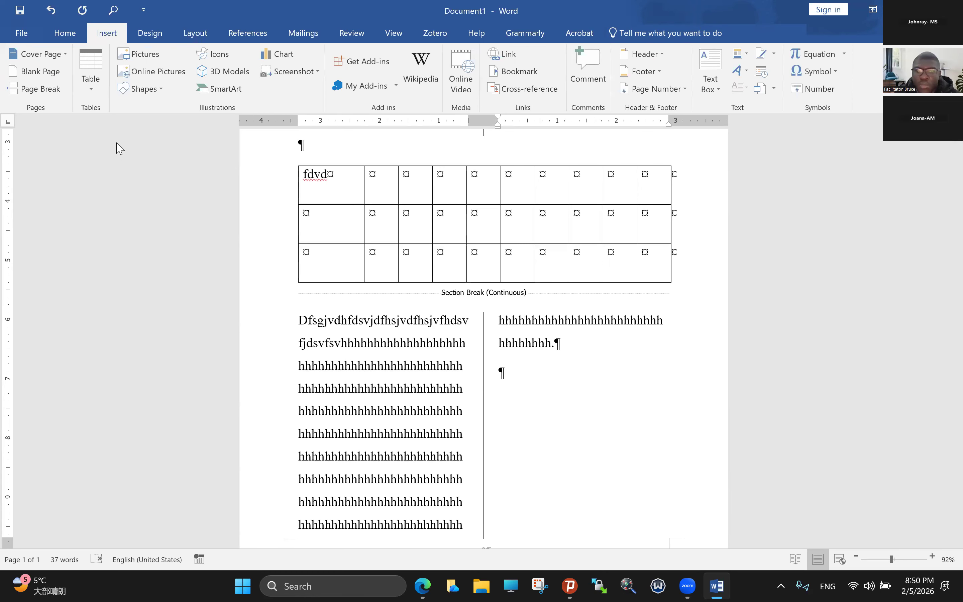
click(91, 71)
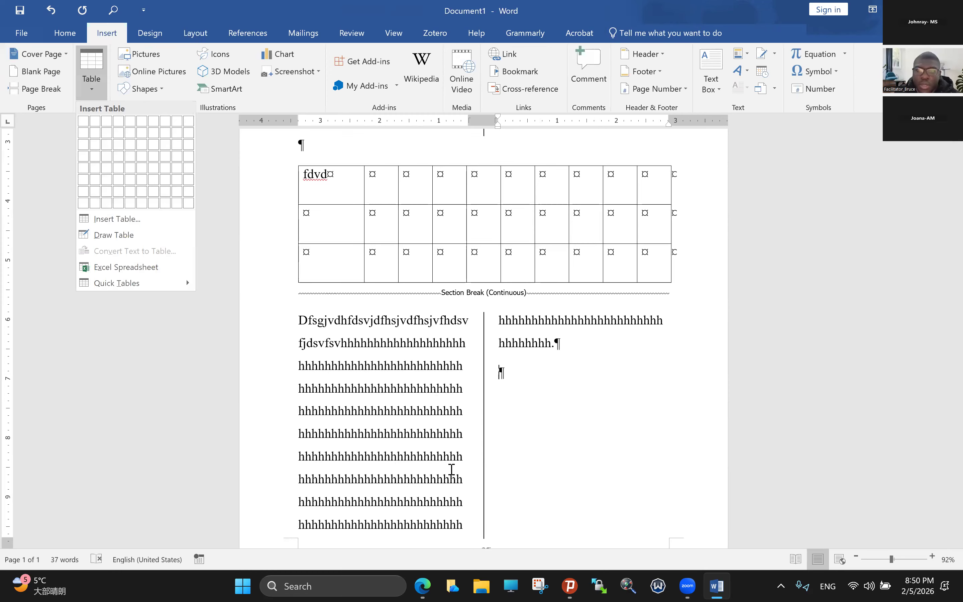
click(119, 145)
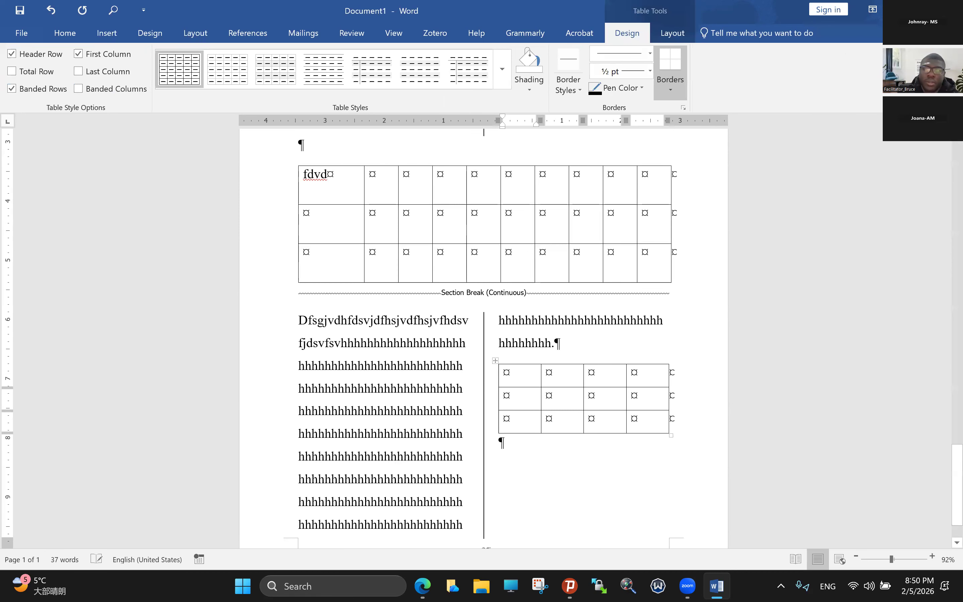
Add filler text directly below the four-column table until it runs onto the next page
click(505, 443)
text(dsdjsvh)
text(hhhhhhhhhhhhhhhhhhhhhhhhhhhhhhhhhhhhhhhhhhhhhhhhhhhhhhhhhhhhhhhhhhhhhhhhhhhhhhhhhhhhhhhhhhhhhhhh)
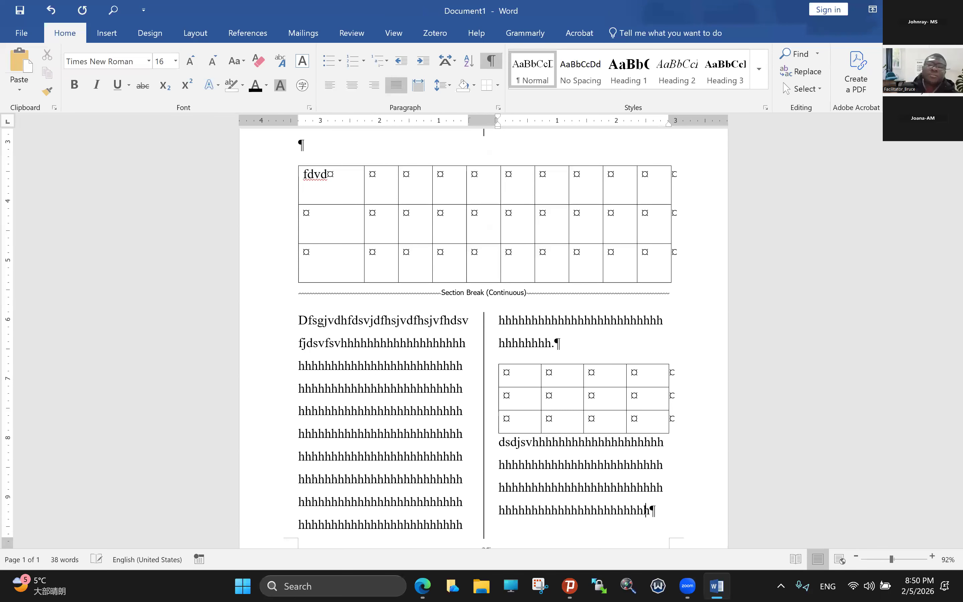
text(hhhhhhhhhhhhhhhhhhhhhhhhhhhhhhhhhhhhhhhhhhhhhhhhhhhhhhhhhhhhhhhhhhhhhhhhhhhhhhhhhj)
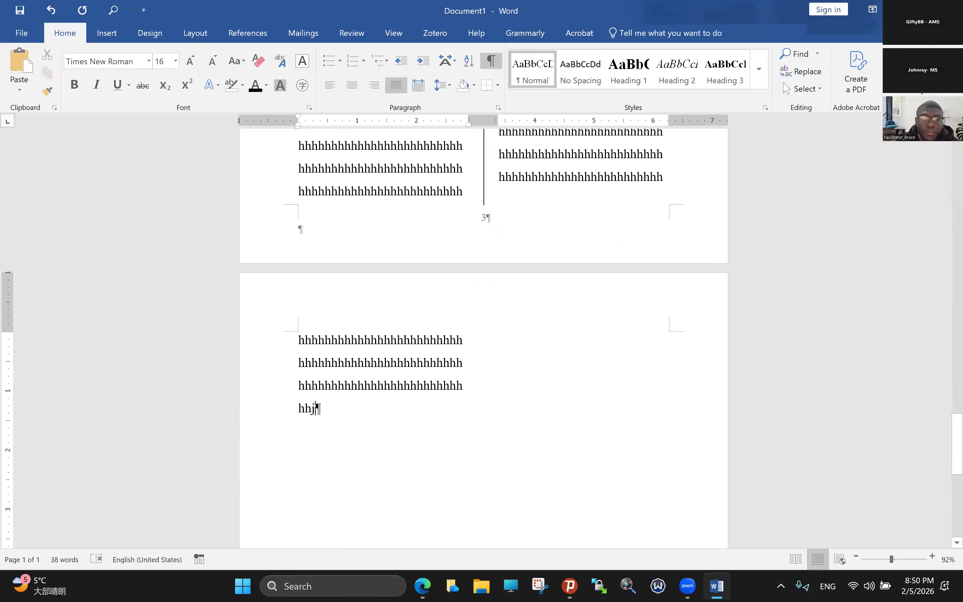
text(dsssssssssssssssssssssssssssssssss)
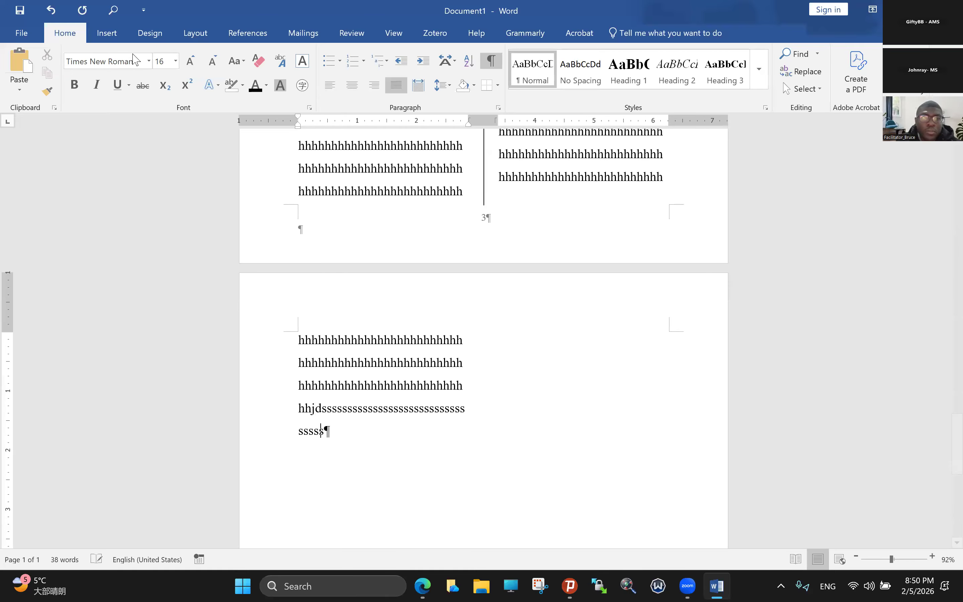
text(sssssssssssss)
Insert the picture Wang_Image_1.jpg from the local disk at the end of the filler text
click(107, 33)
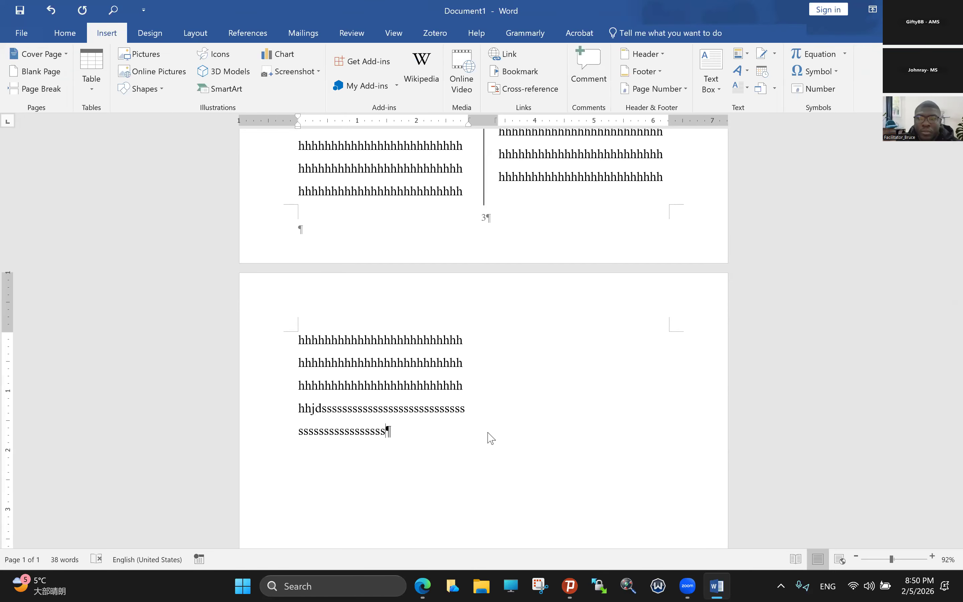
click(157, 55)
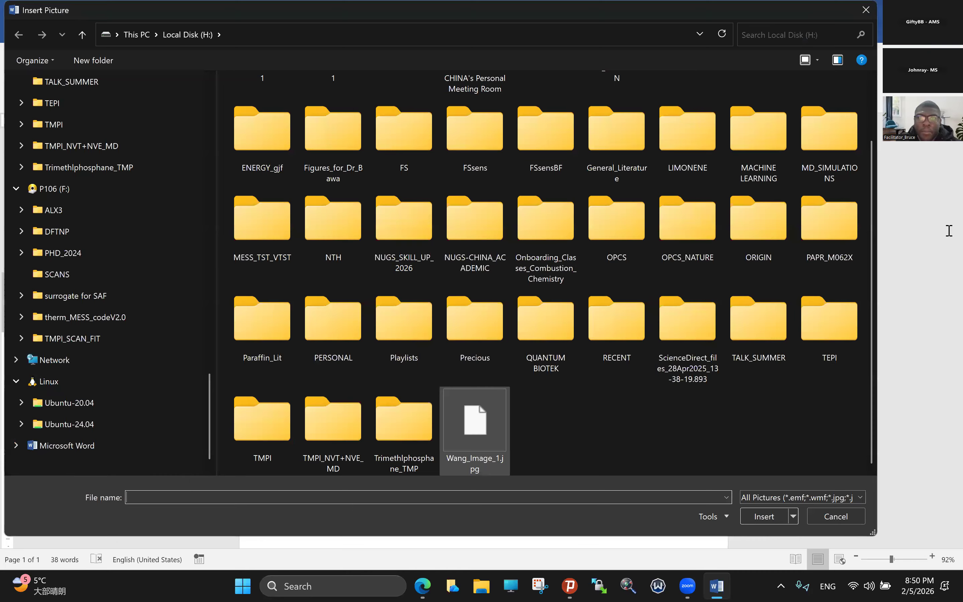
key(Escape)
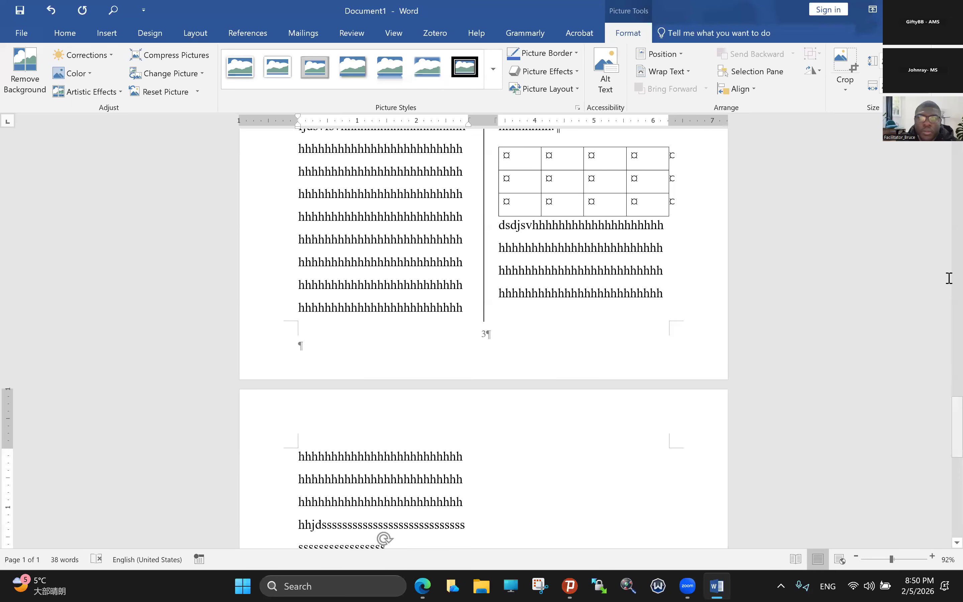
scroll(949, 278, up, 15)
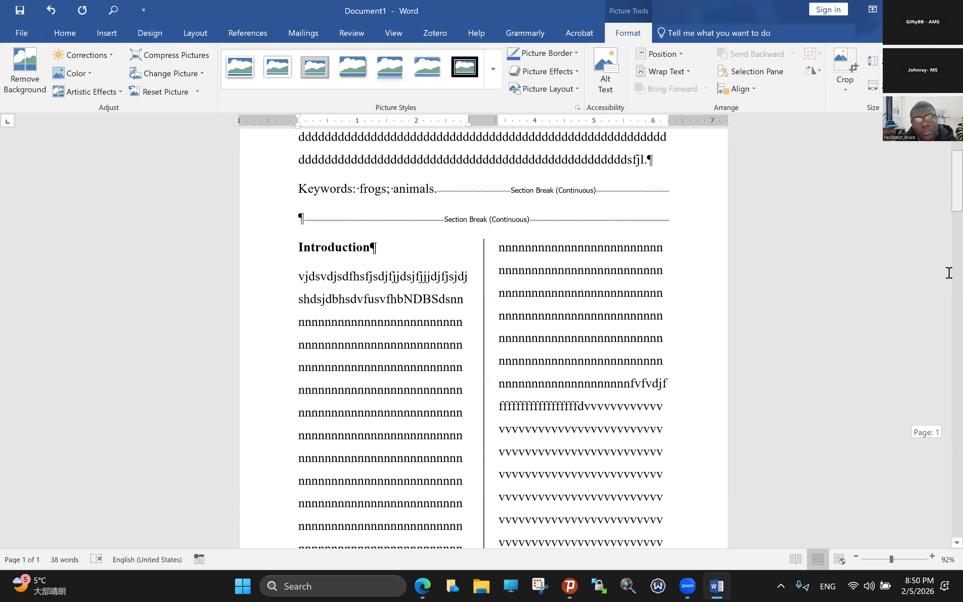
scroll(571, 208, down, 10)
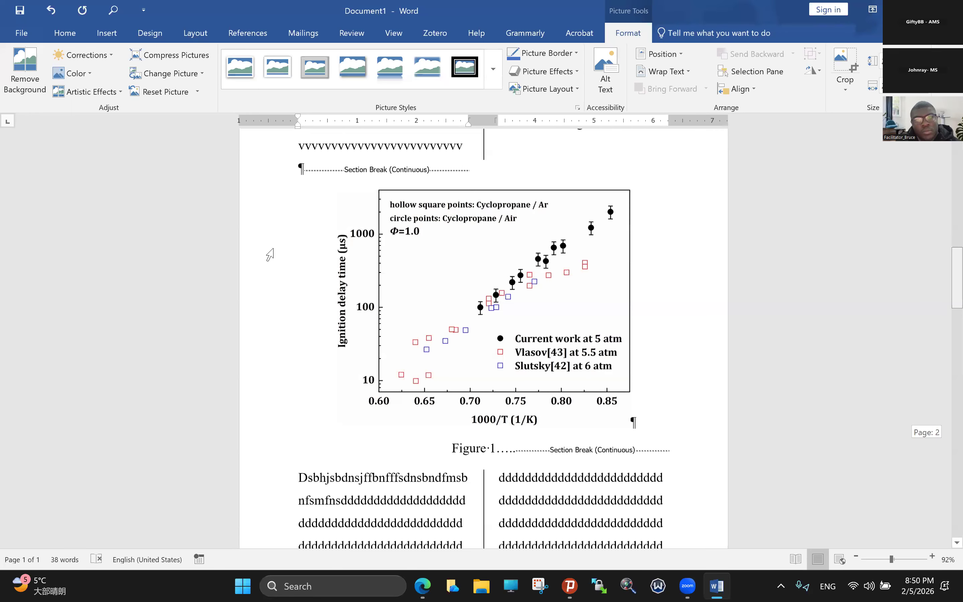
scroll(267, 252, up, 1)
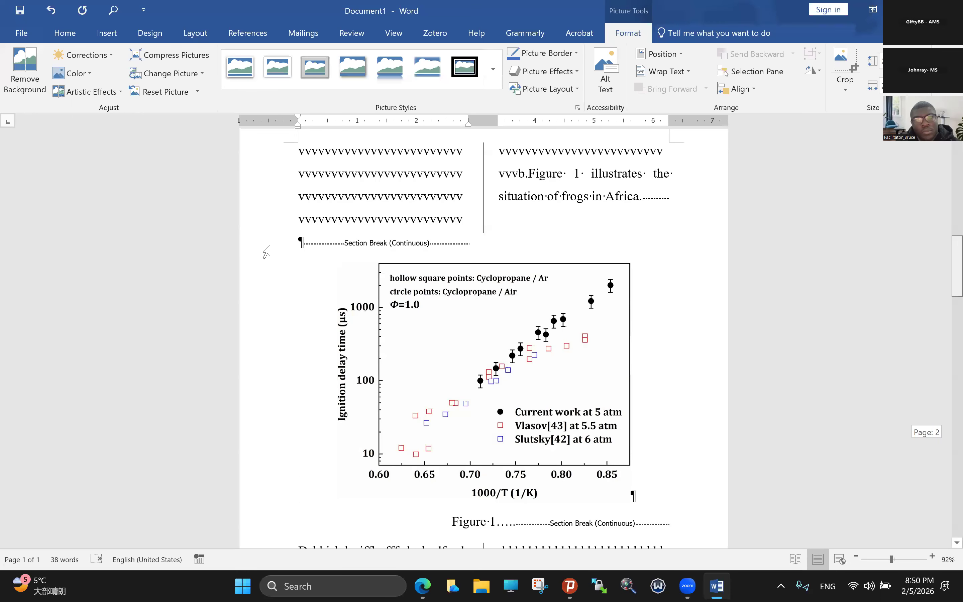
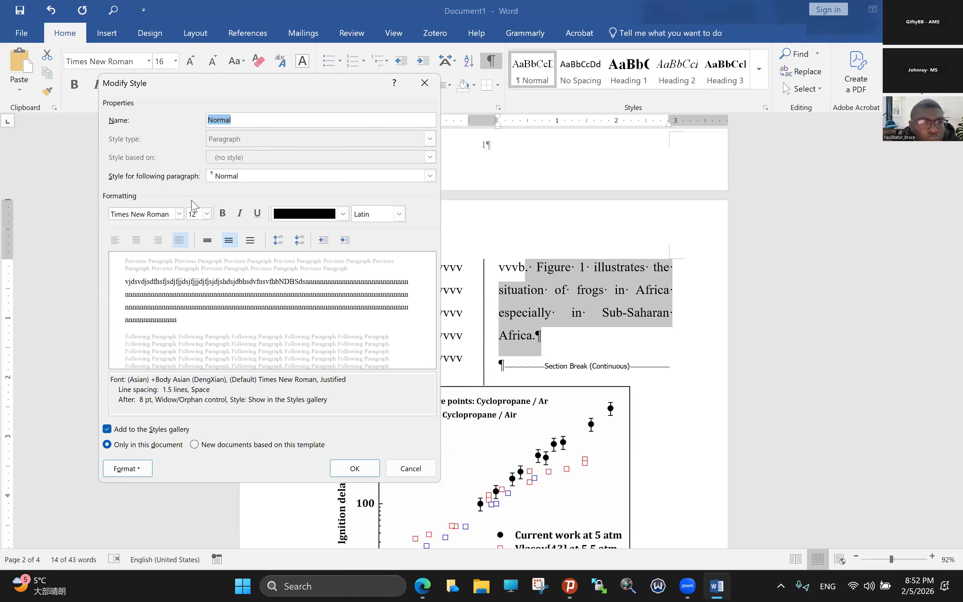
Examine the Normal style's paragraph settings for indents, spacing, and line and page breaks, and close them without changes
key(alt+o)
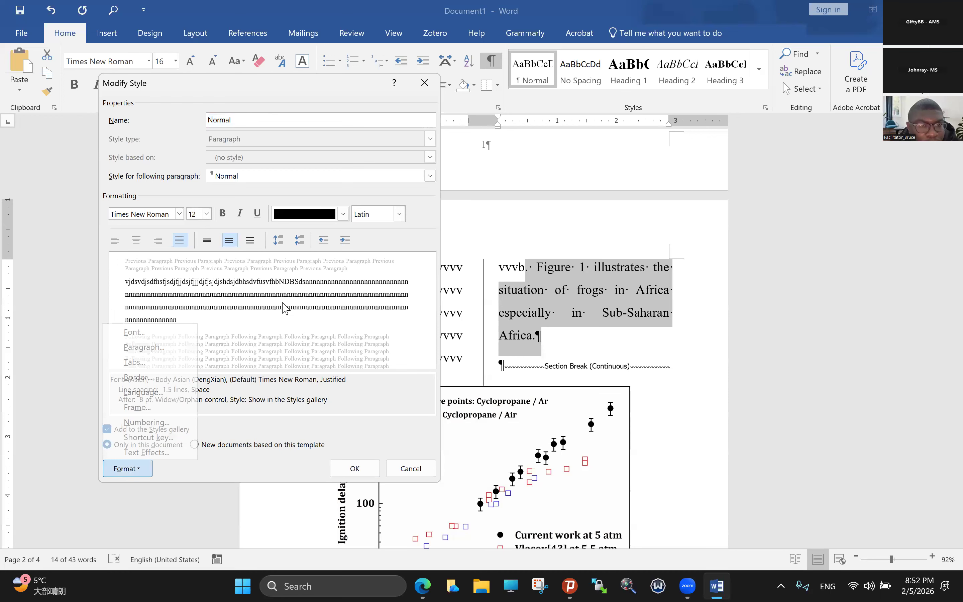
key(p)
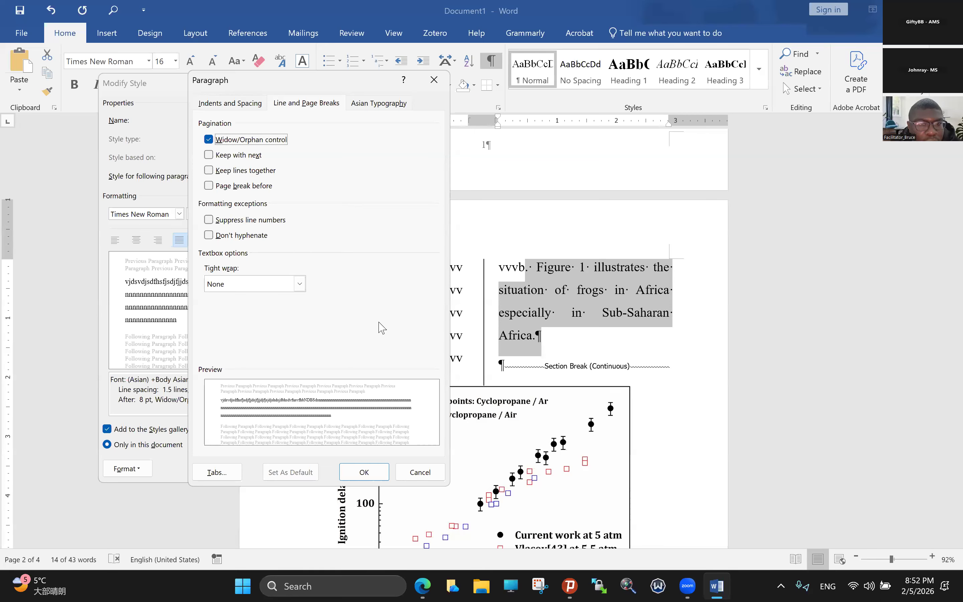
click(232, 106)
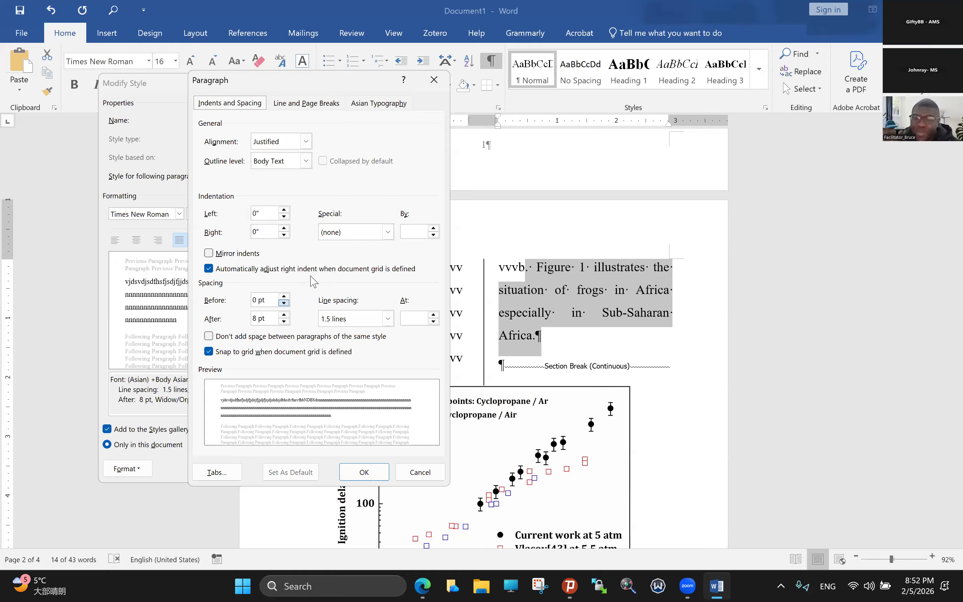
key(ctrl+Tab)
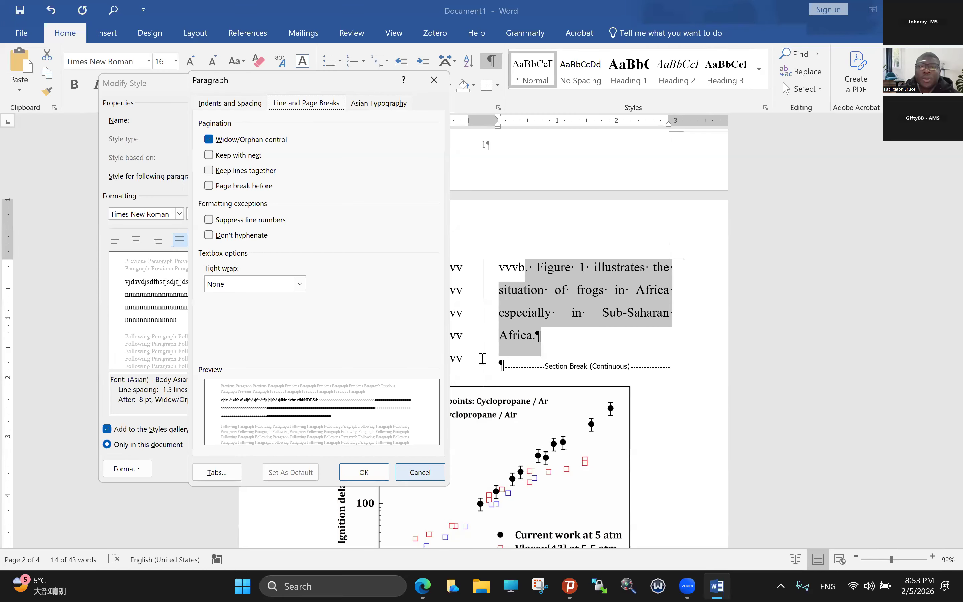
key(Escape)
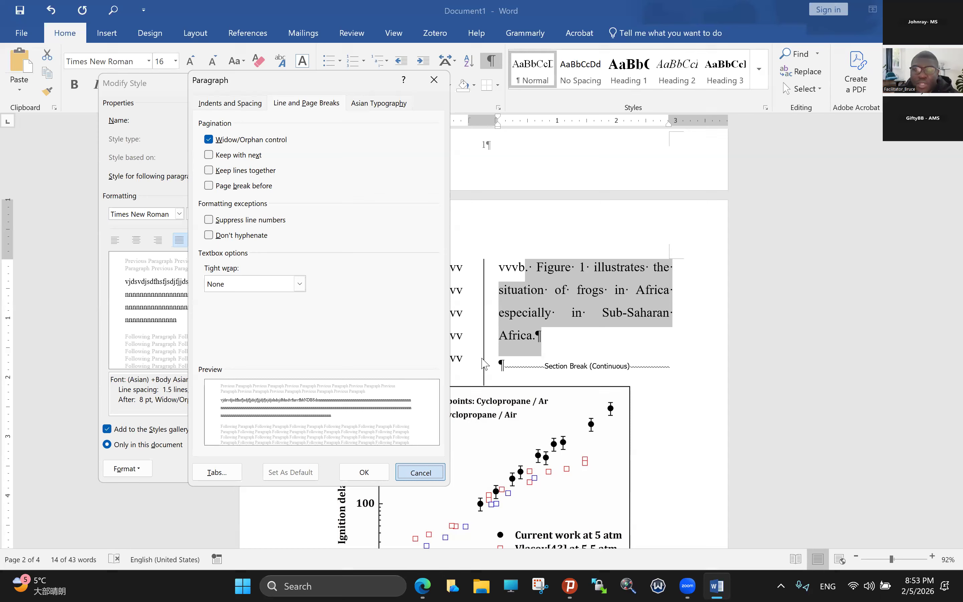
key(Escape)
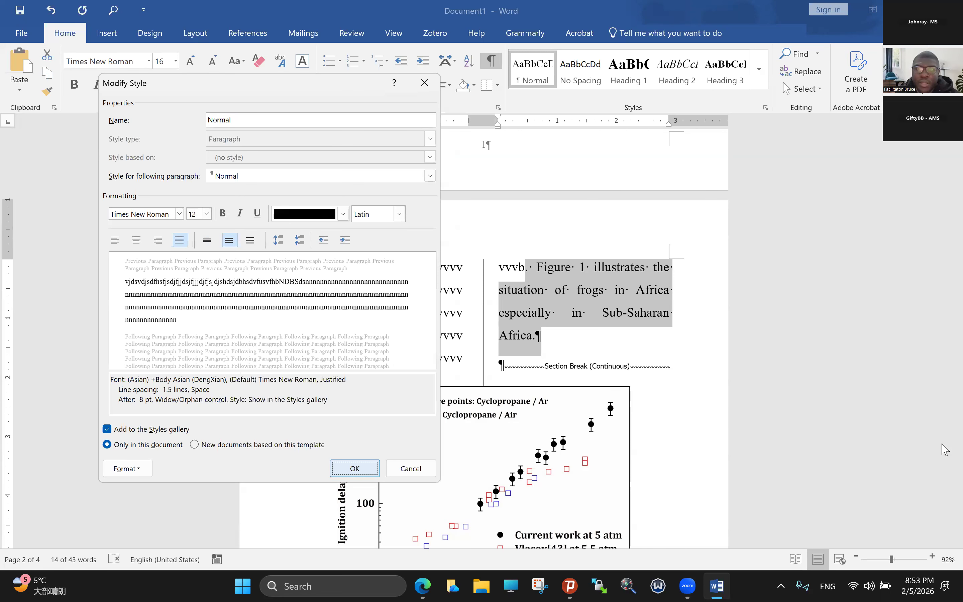
Apply the Normal style changes to the current document only
key(Return)
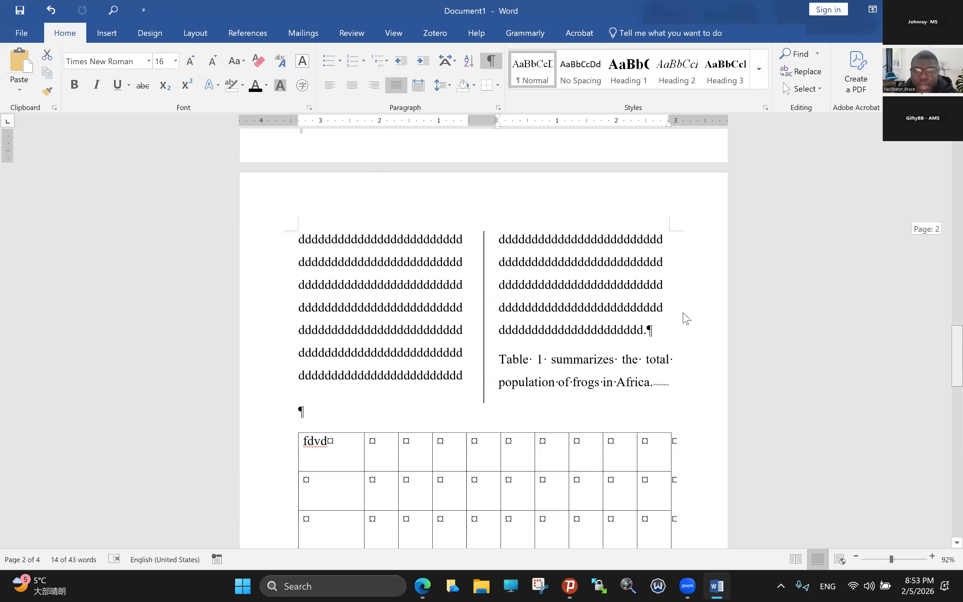
scroll(686, 318, down, 5)
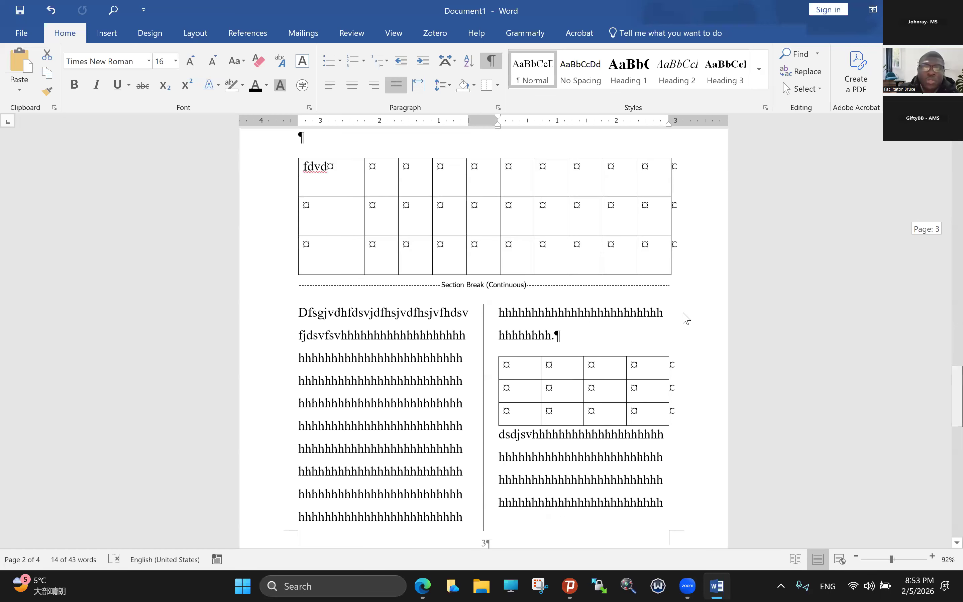
scroll(687, 319, down, 9)
scroll(471, 408, up, 3)
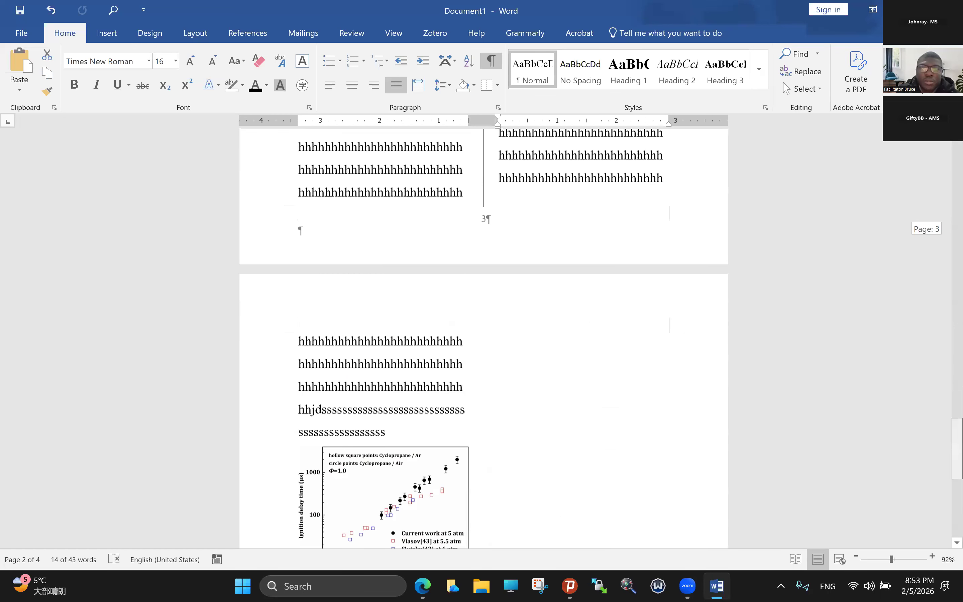
scroll(484, 338, down, 5)
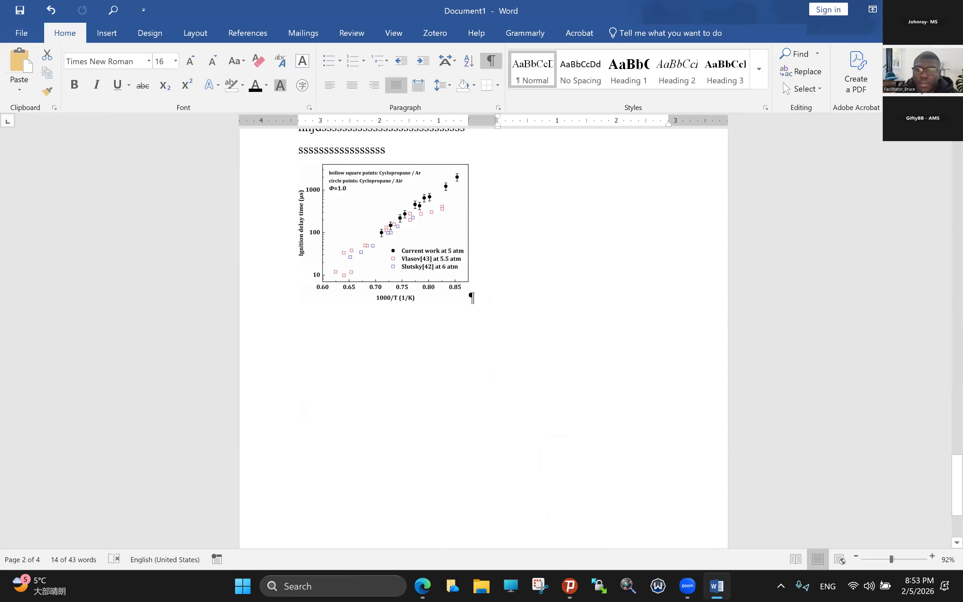
Add a filler paragraph beginning "vjdsvhhh" and ending in repeated "f" characters below the ignition delay figure on the last page
key(ctrl+z)
key(ctrl+z)
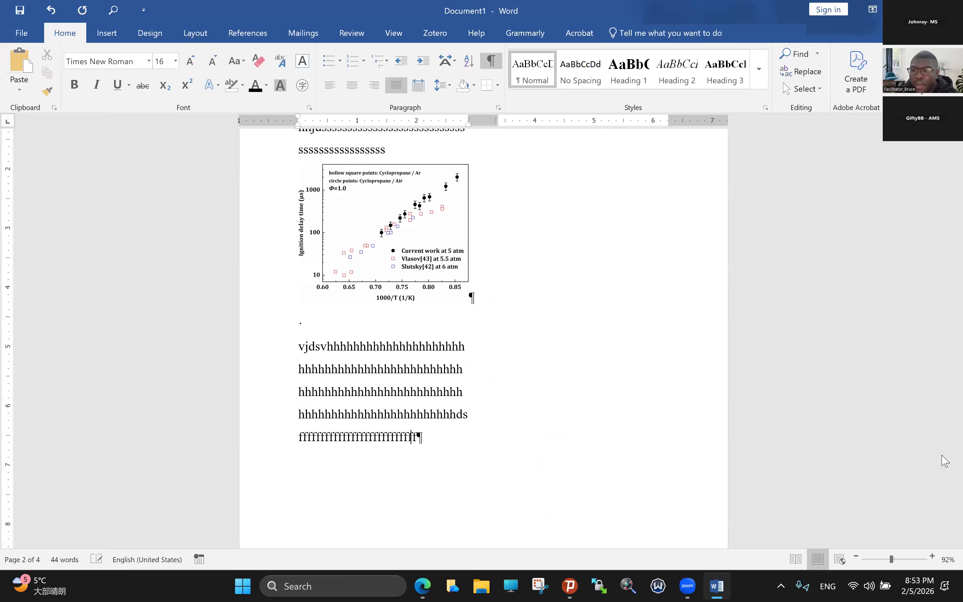
key(ctrl+z)
key(ctrl+z)
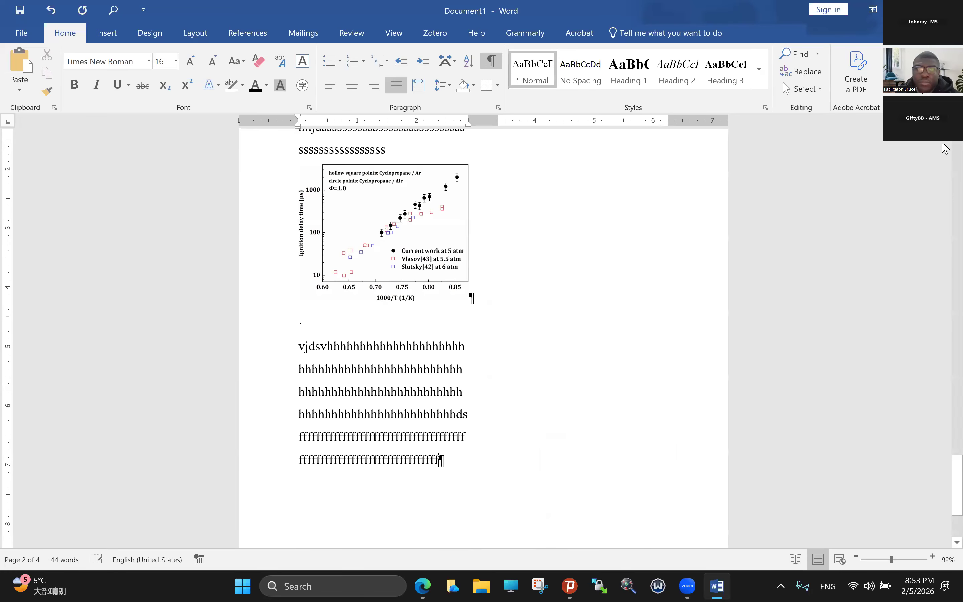
Insert a Next Page section break after the document's last paragraph, starting a single-column section on a new page
drag(957, 492, 957, 480)
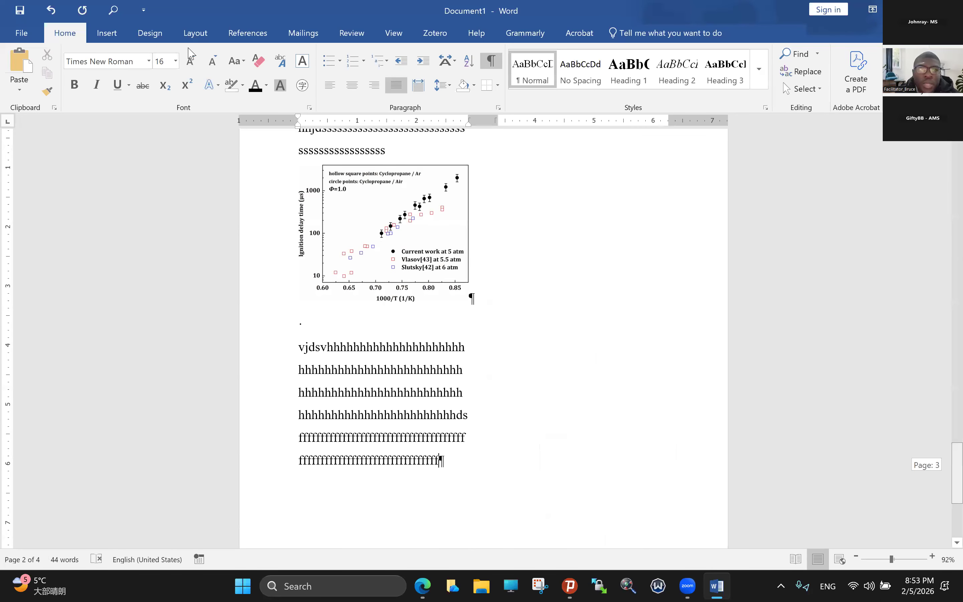
scroll(227, 128, up, 20)
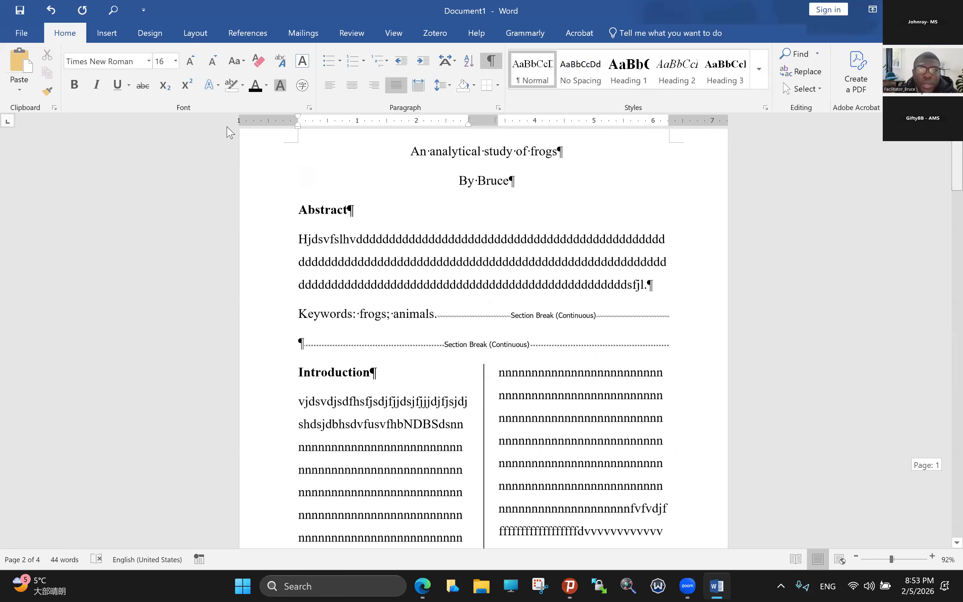
scroll(227, 127, down, 20)
scroll(238, 211, down, 2)
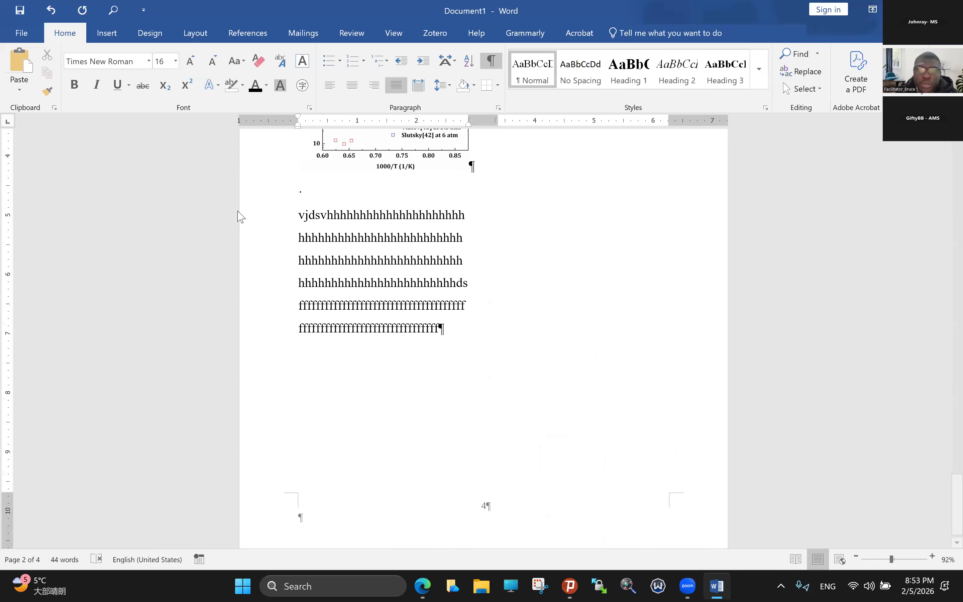
key(alt+p)
key(b)
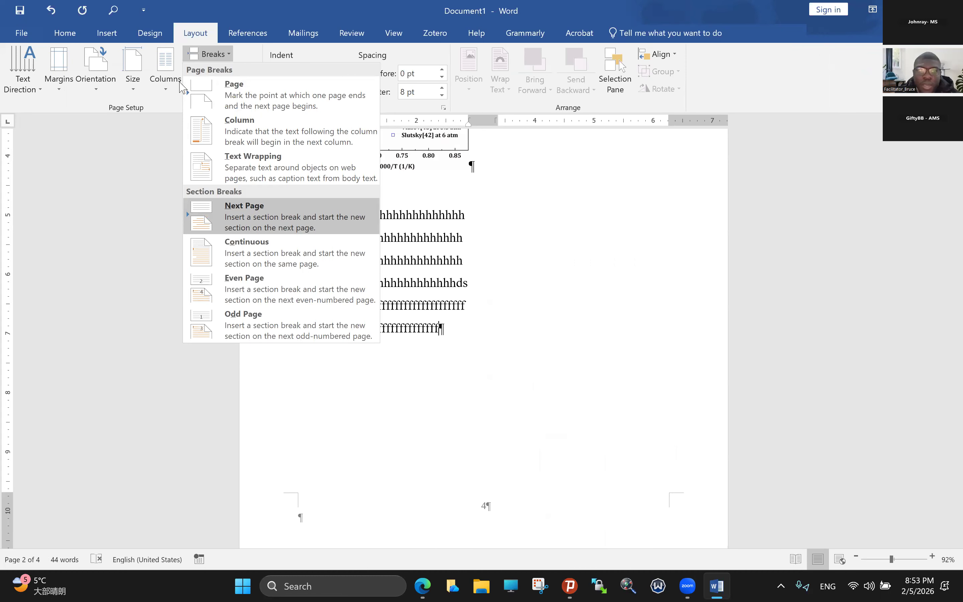
key(Return)
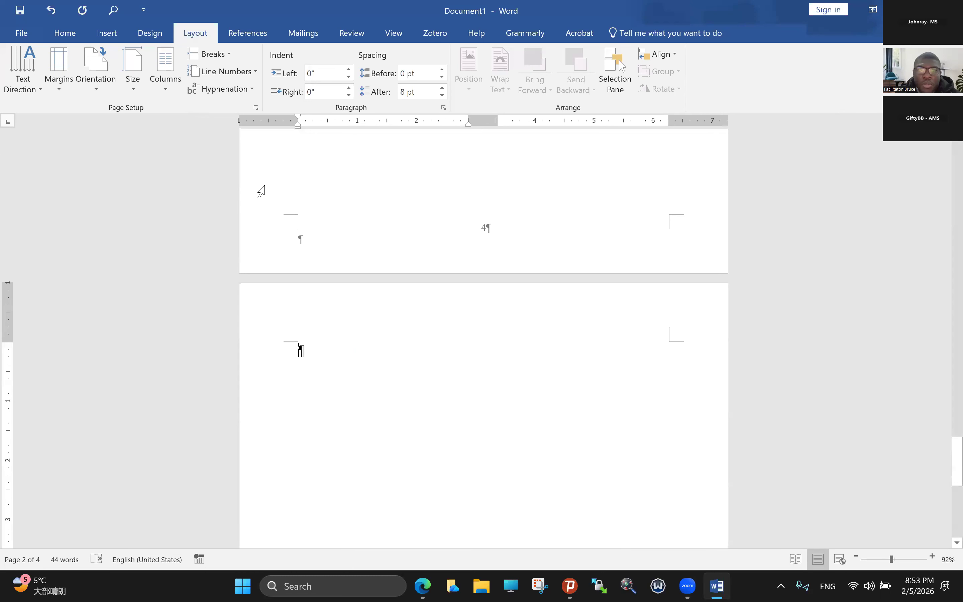
Fill the new single-column page with about eight lines of filler text beginning "vsdvdbjkvhs" followed by repeated "d" characters
text(vsdvdbjk)
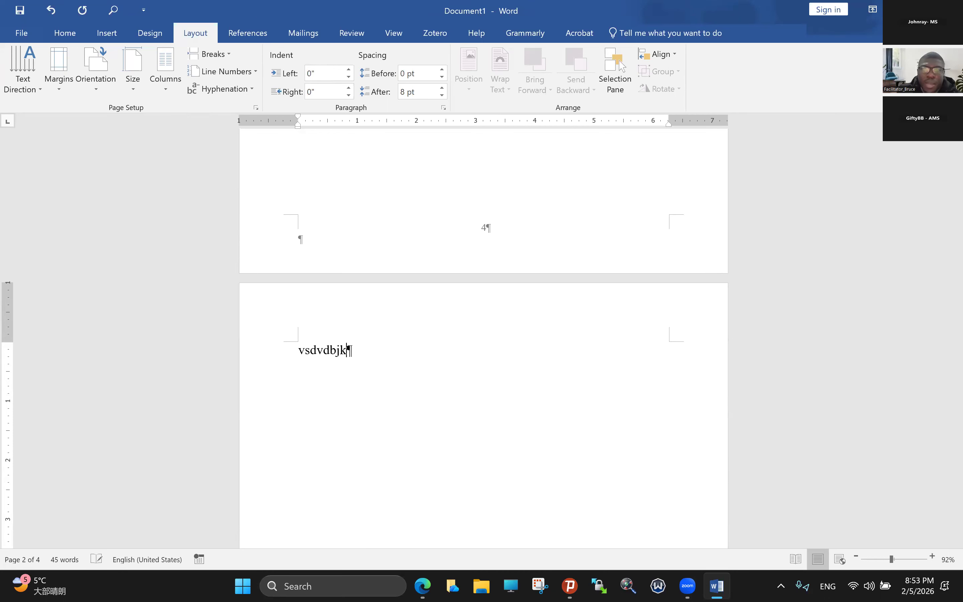
text(vhsdddddddddddddddddd)
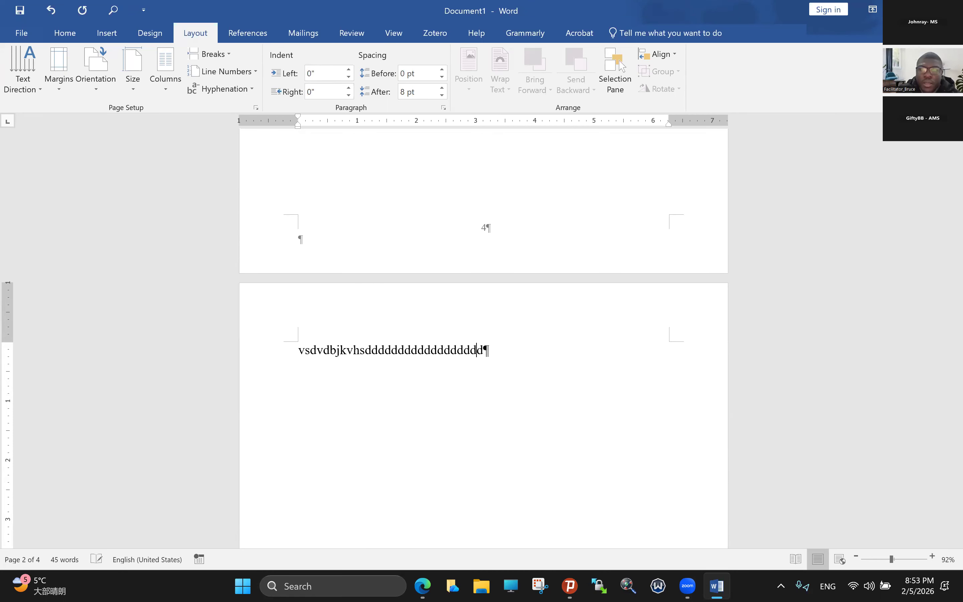
text(dddddddddddddddddddddddddddddddddddddddddddddddddddddddddddddddddddd)
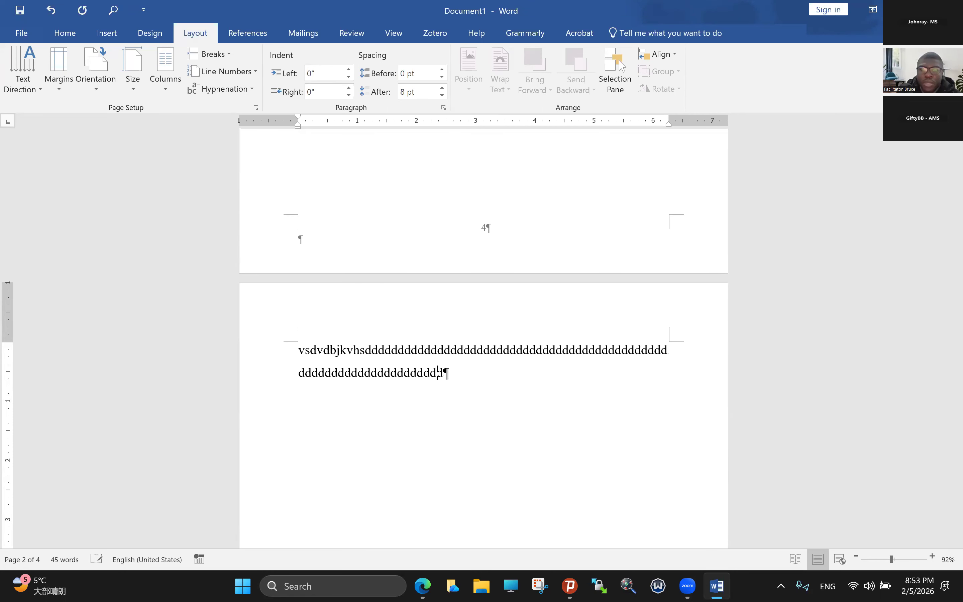
text(dddddddddddddddddddddddddddddddddddddddddddddddddddd)
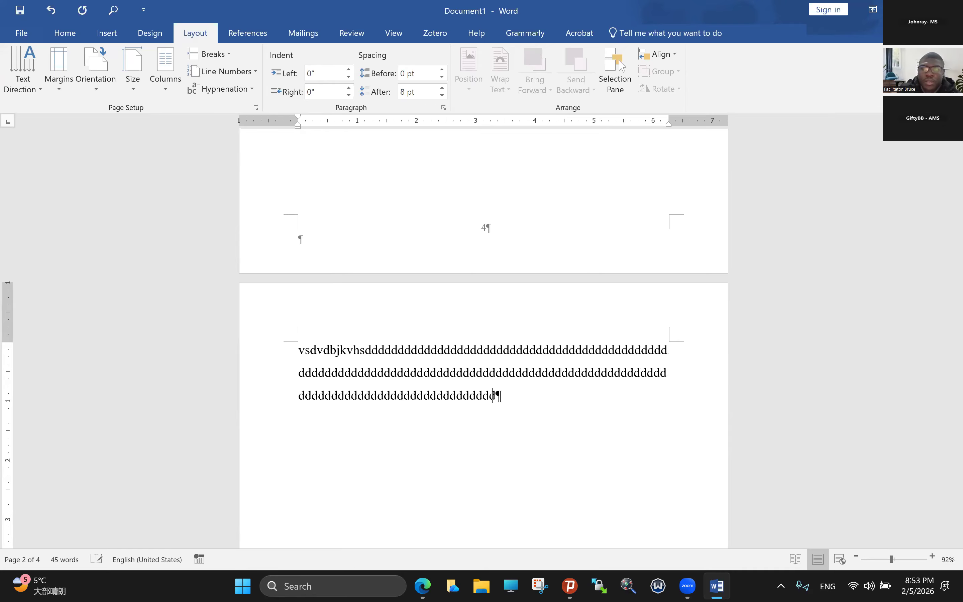
text(dddddddddddddddddddddddddddddddddddddddddddddddddddd)
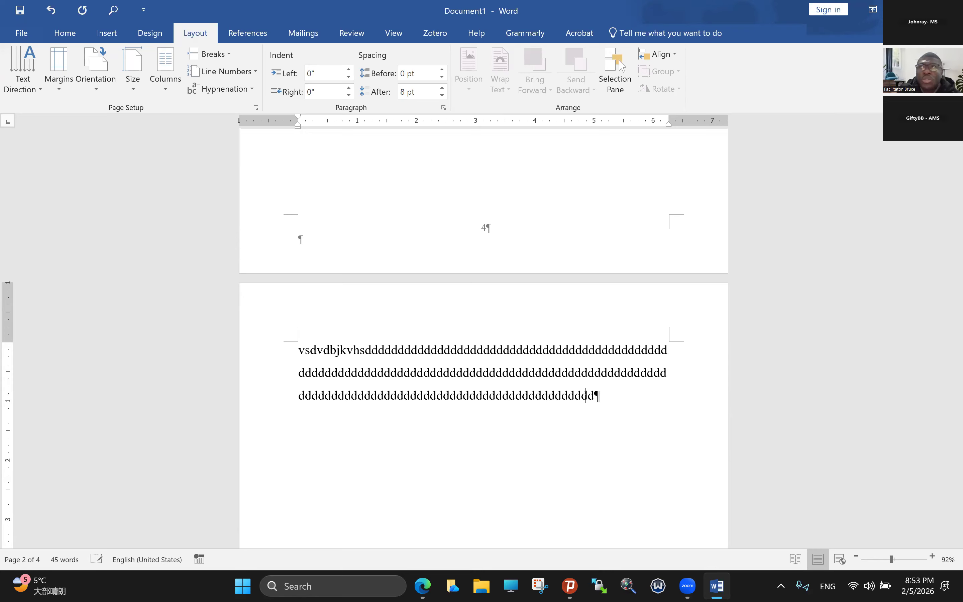
text(dddddddddddddddddddddddddddddddddddddddddd)
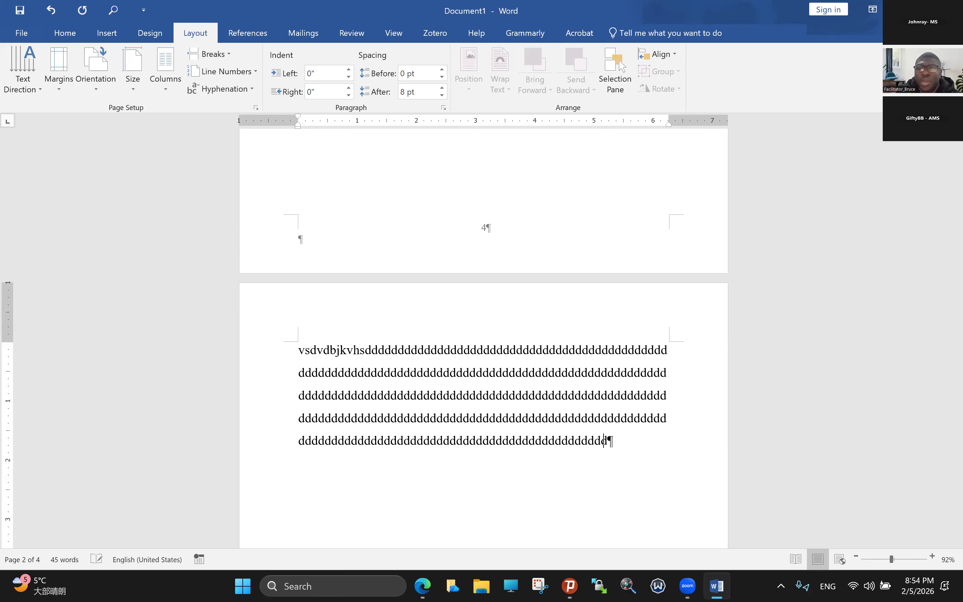
text(ddddddddddddddddddddddddddddddddddddddddddddddddddddddddddddddddddddddddddddddddddddddddddddddddddddddddddddddddddddddddddddddddddddddddddddddddddddddddddddddddddddddddddddddddddddddd)
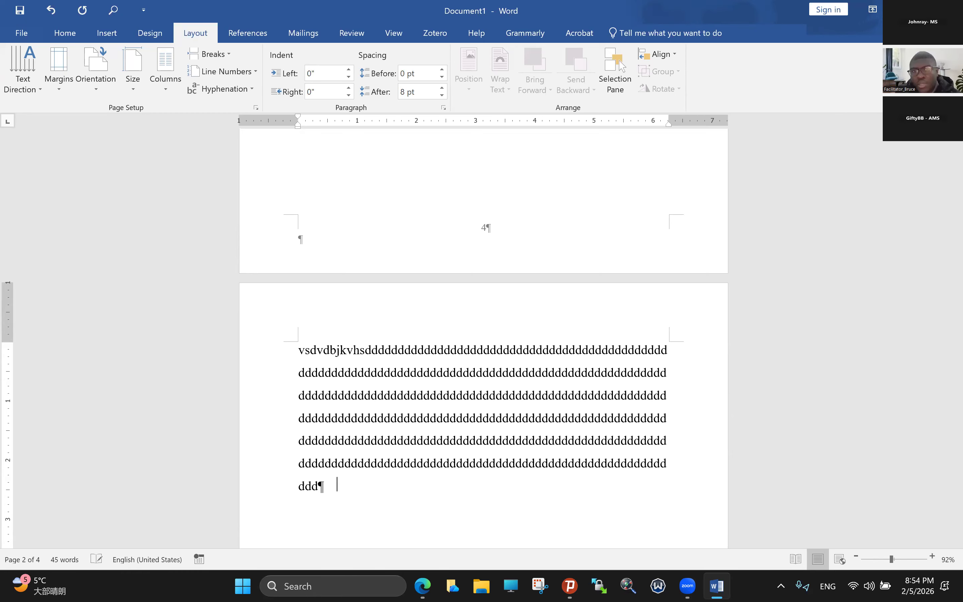
text(dddddddddddddddddddddddddddddddddd)
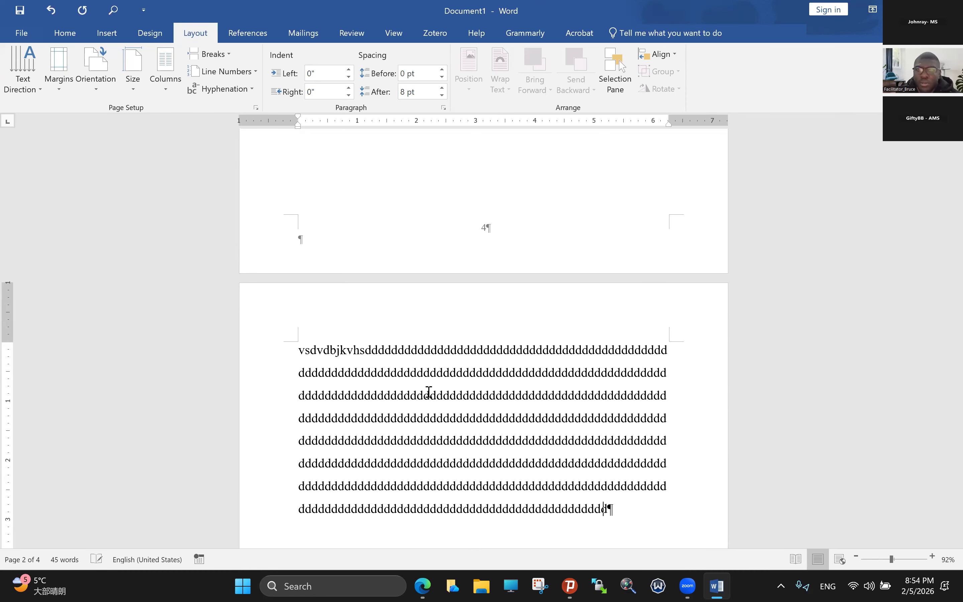
Extend the paragraph before the Next Page section break with repeated "f" characters until it runs well down the page's second column
scroll(445, 426, up, 5)
scroll(445, 425, up, 1)
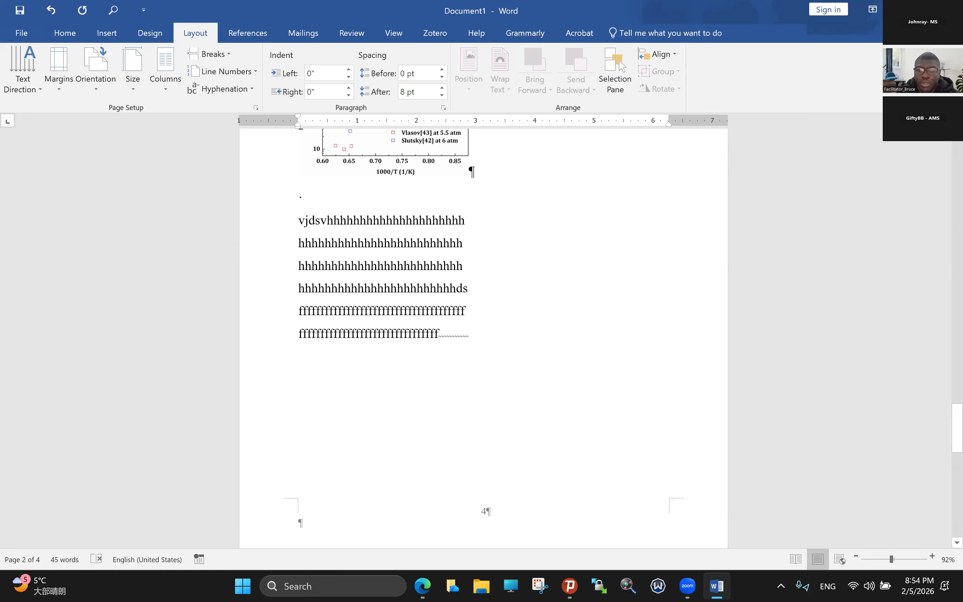
scroll(445, 428, up, 2)
text(ffffffffffffffffffffffffffffffffffffffffffffffffffffffffffffffffffffffff)
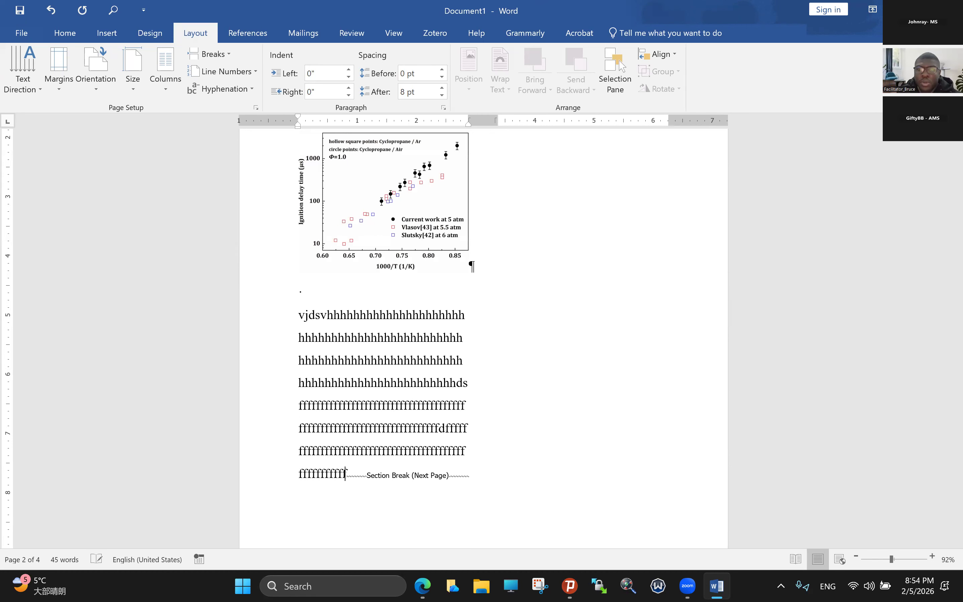
text(fffffffffffffffffffffffffffffffffff)
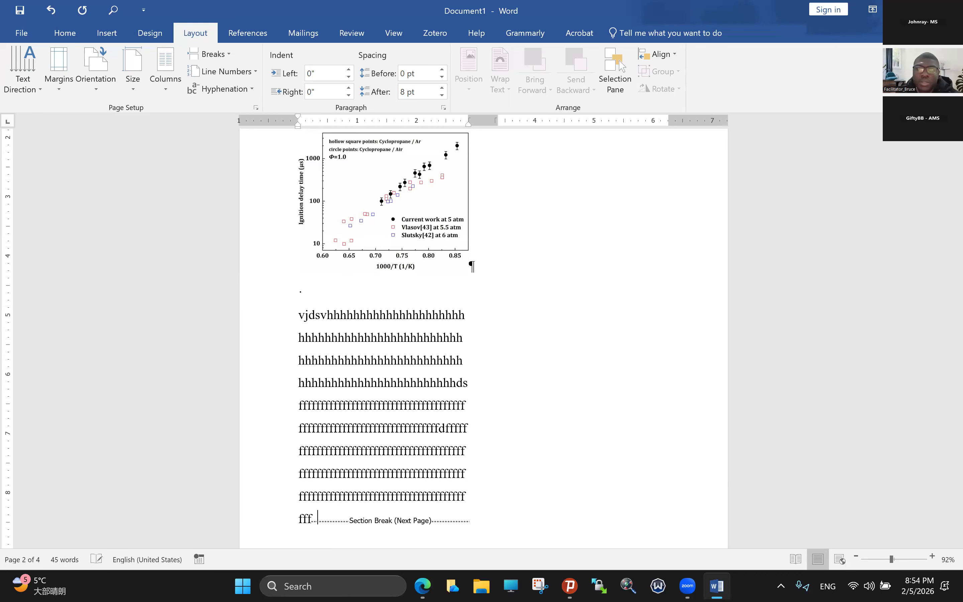
text(ffffffffff)
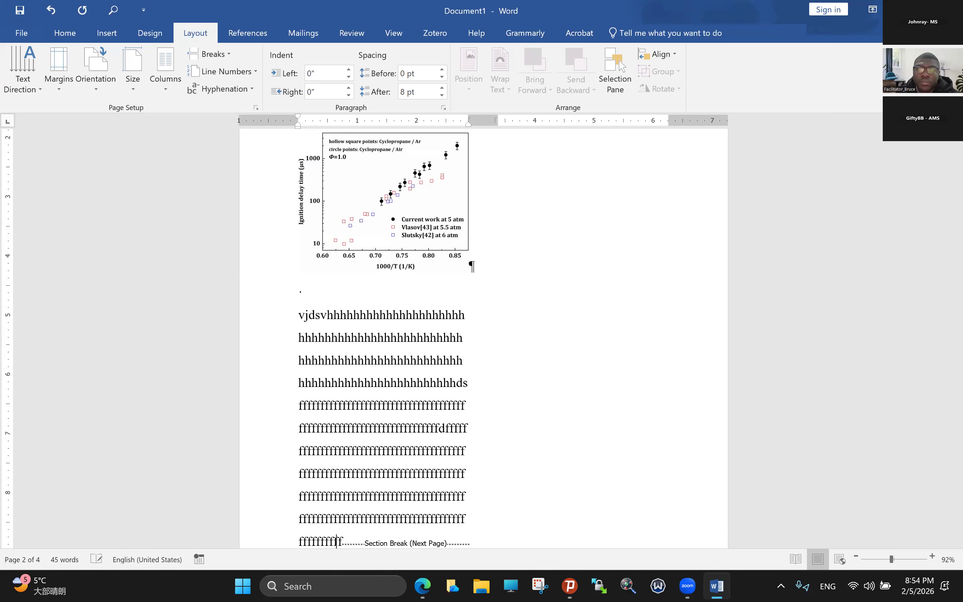
text(ffffffffffffffffffffffffffffffffffffffffffffffffffffffffffffffffffffffffffffffffffffffffffffffffffffffffffffffffffffffffffff)
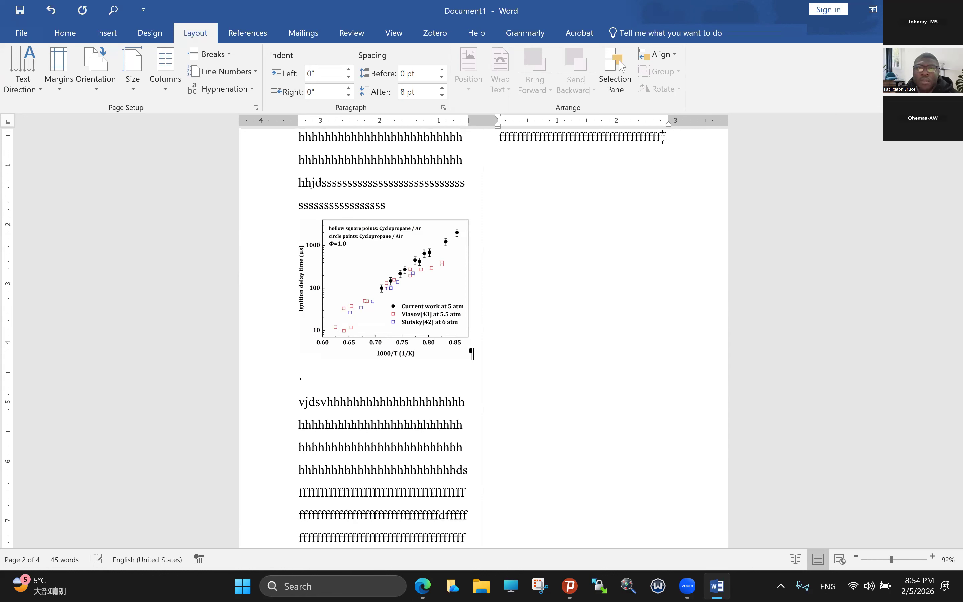
text(ffffffffffffffffffffffffffffffffffffffffffffffffffffffffff)
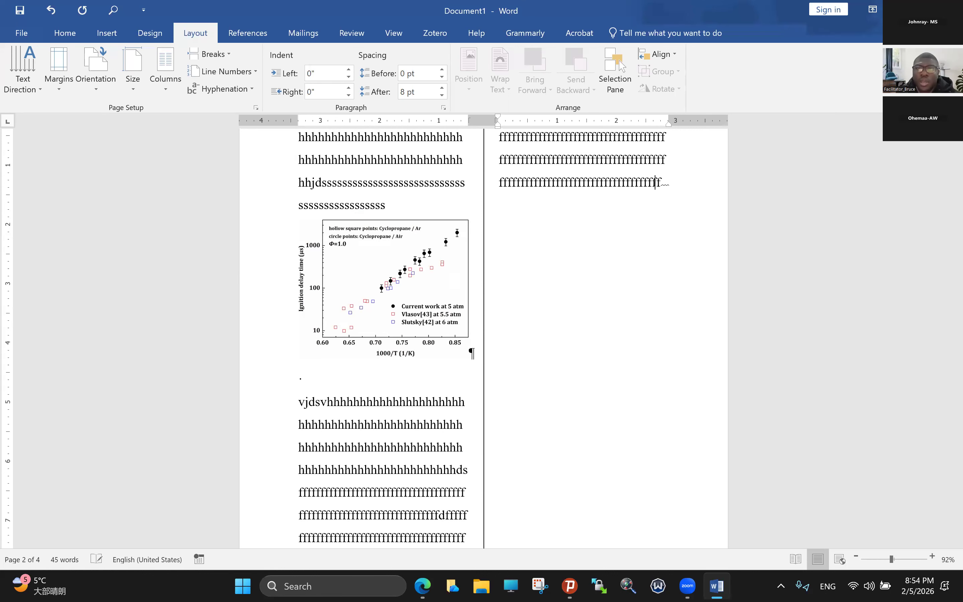
text(ffffffffffffffffffff)
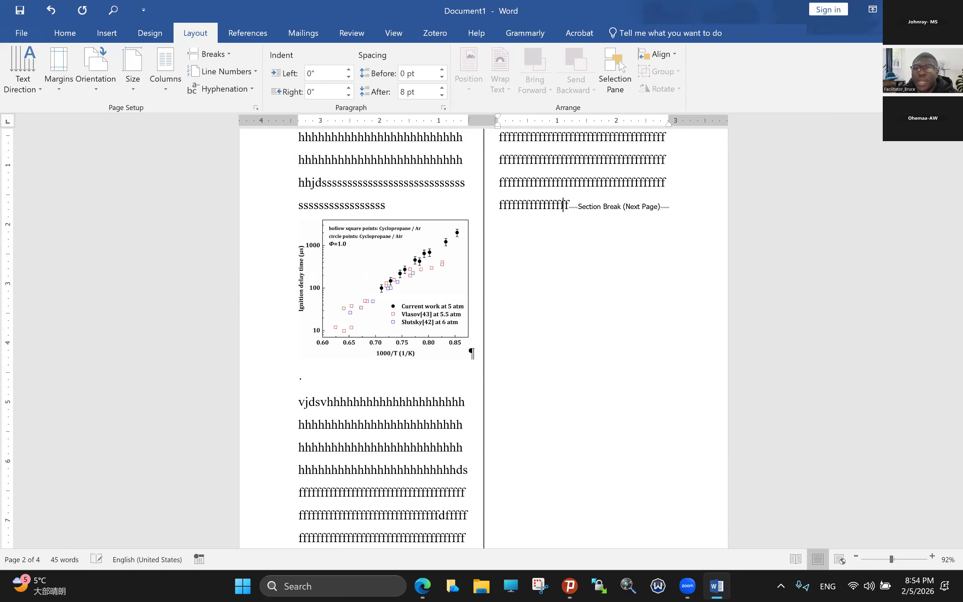
text(fffffffffffffffffffffffffffffffffffff)
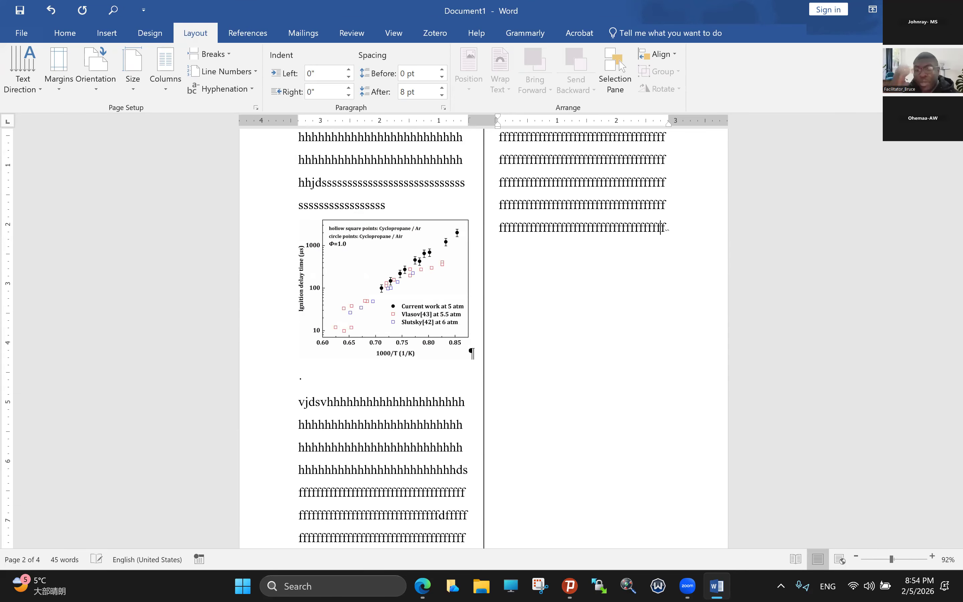
text(ffffffffffffffffffffffffffffffffffffffffffffffffffffffffffffffffffffffffffffffffffffffffffffffffffffffffffffffffffffffffffffffffffffffffffffffffffffffffffffffffffffffffffffffffffffffffff)
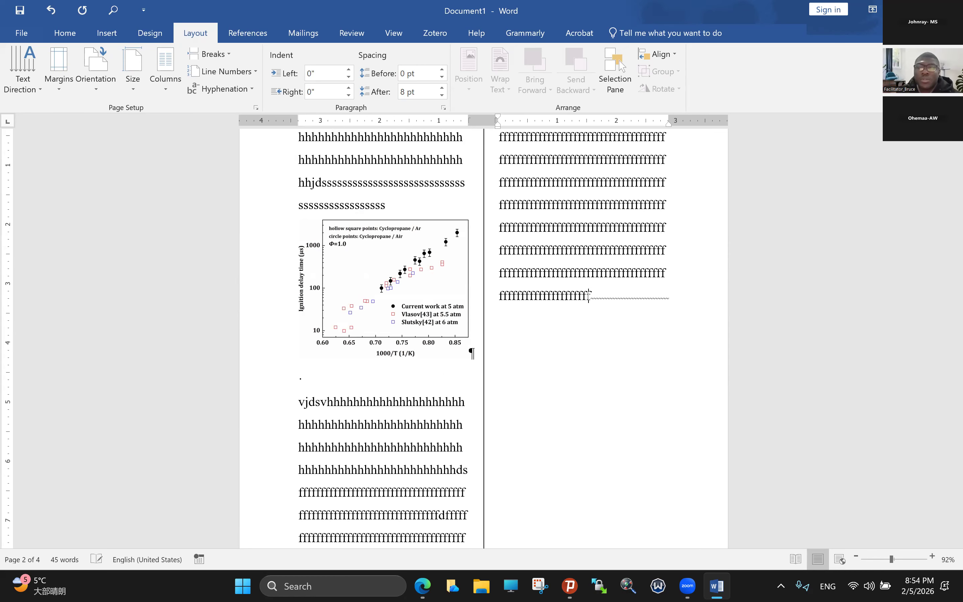
text(ffffffffffffffffffffffffffffffffffffffffffffffffffffffffffffffffffffffffffffffffffffffff)
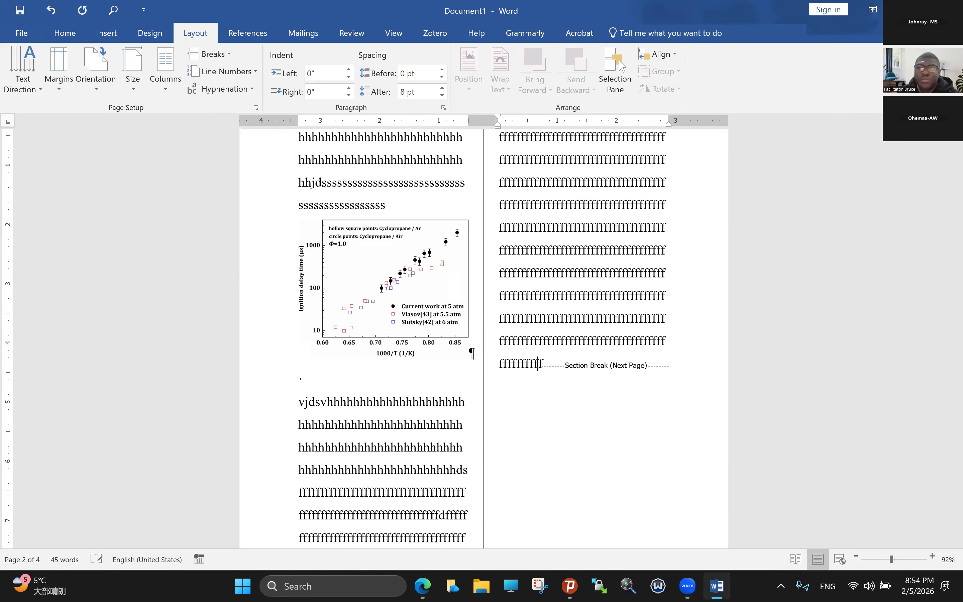
text(ffffffffffffffffffffffffffffffffffffffffffffffffff)
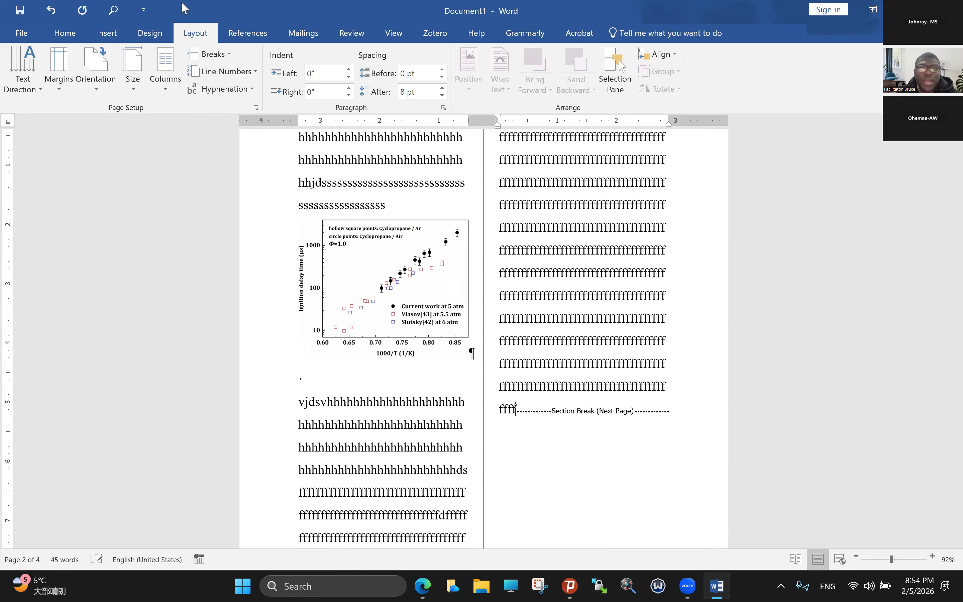
text(ffffffffffffffffffffffffffffffffffff)
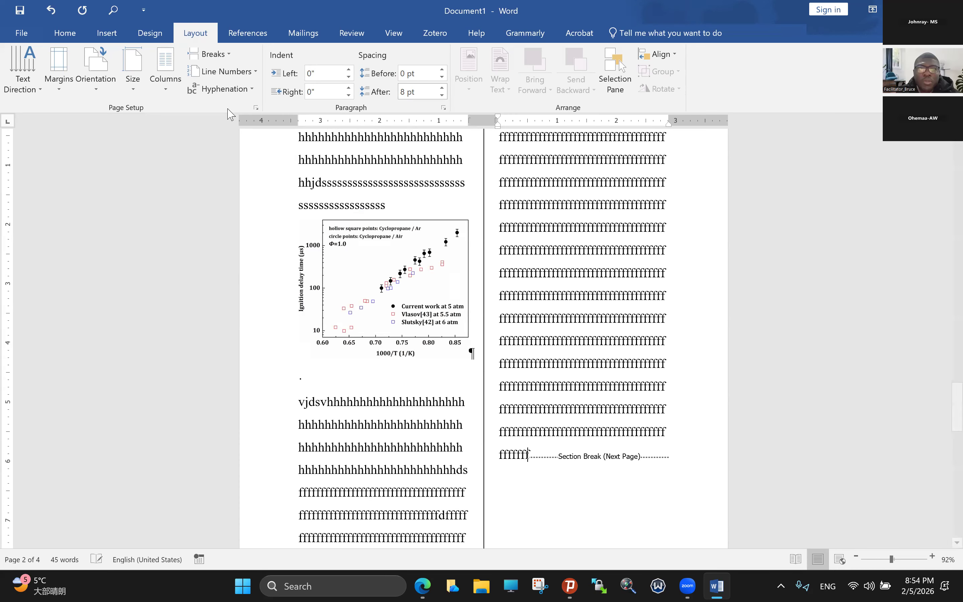
Turn on continuous line numbering for the two-column section containing the ignition delay figure
click(222, 71)
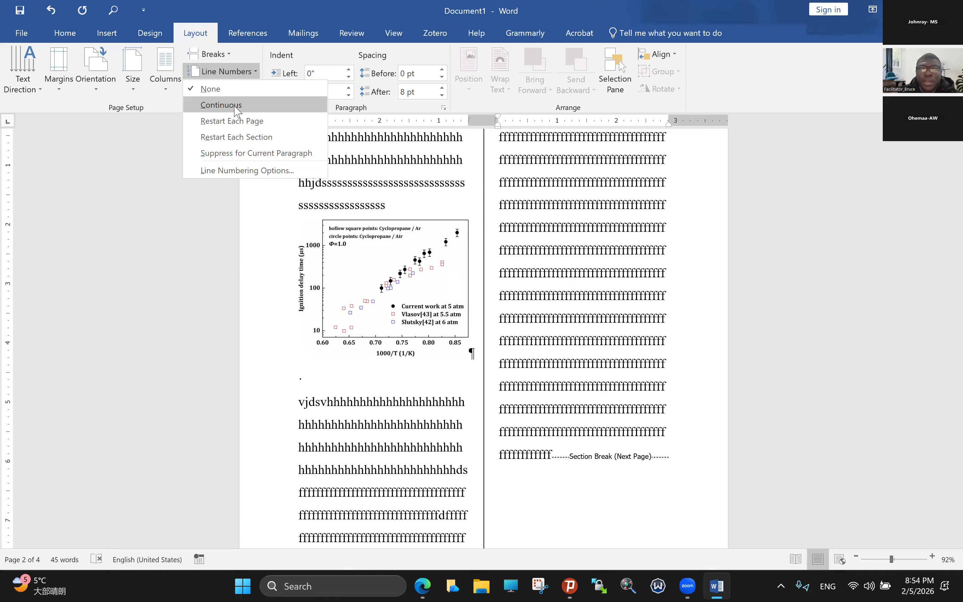
click(236, 109)
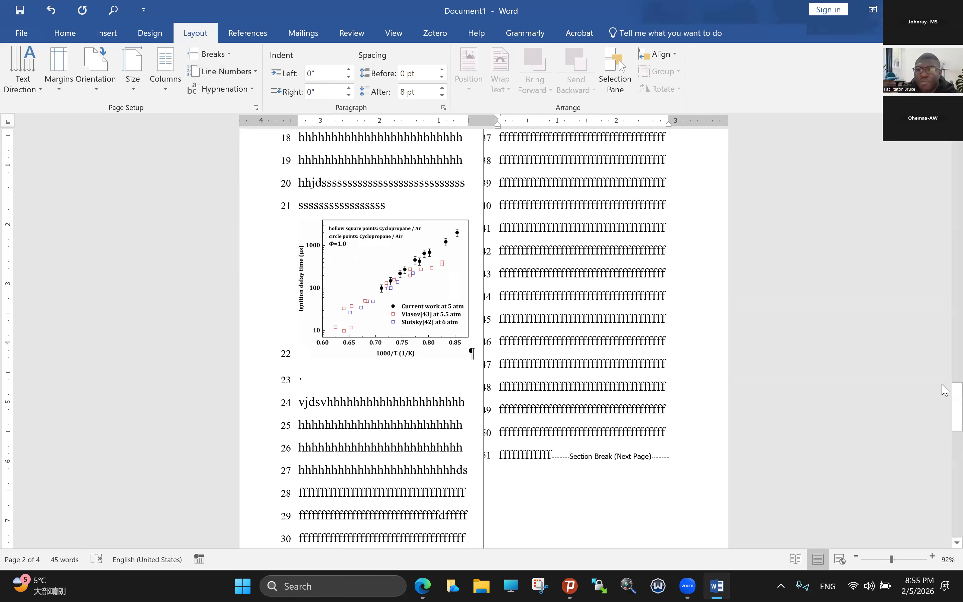
click(957, 375)
scroll(443, 361, up, 10)
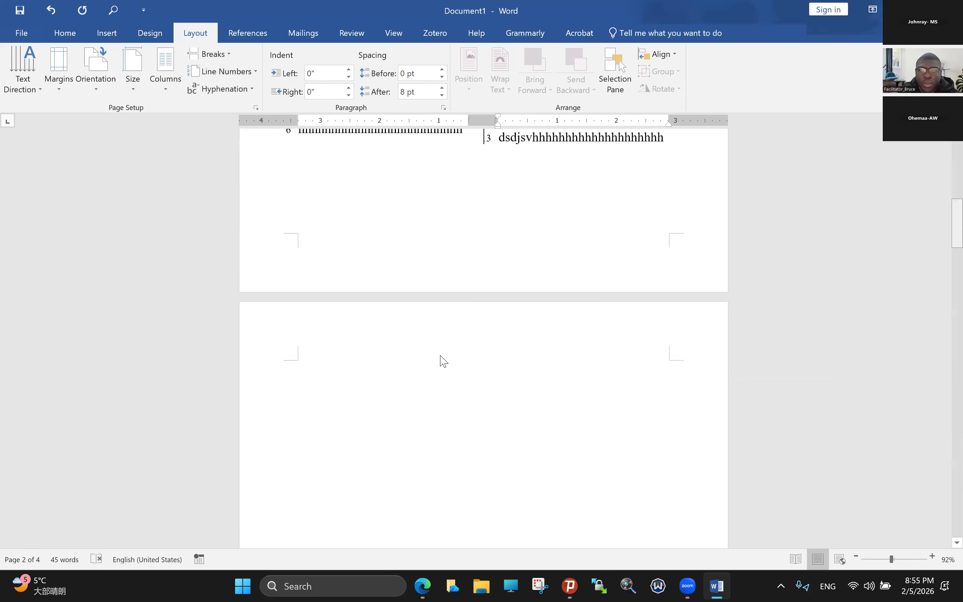
scroll(250, 146, up, 10)
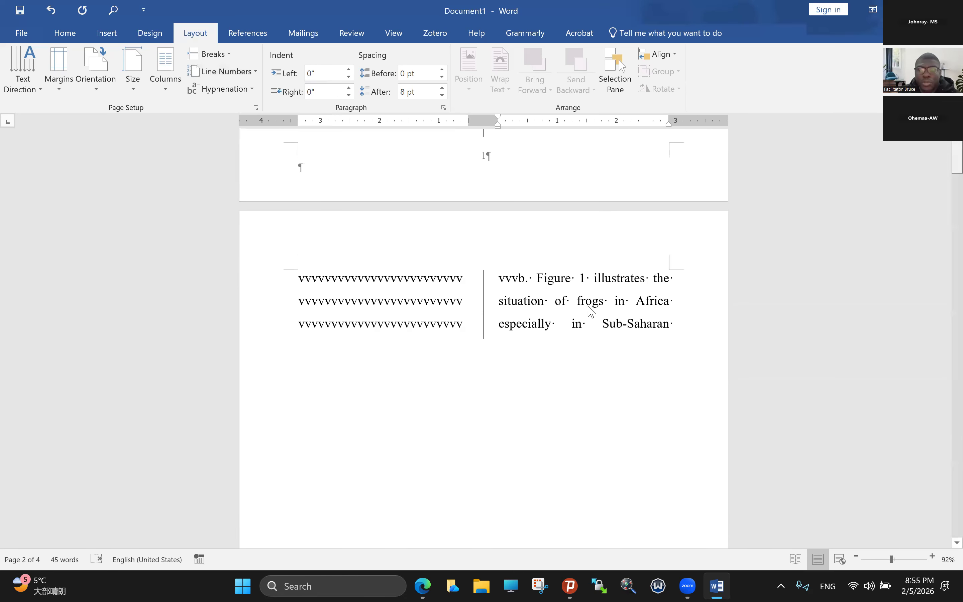
Apply continuous line numbering to the entire document, from the title through all sections
scroll(591, 311, up, 10)
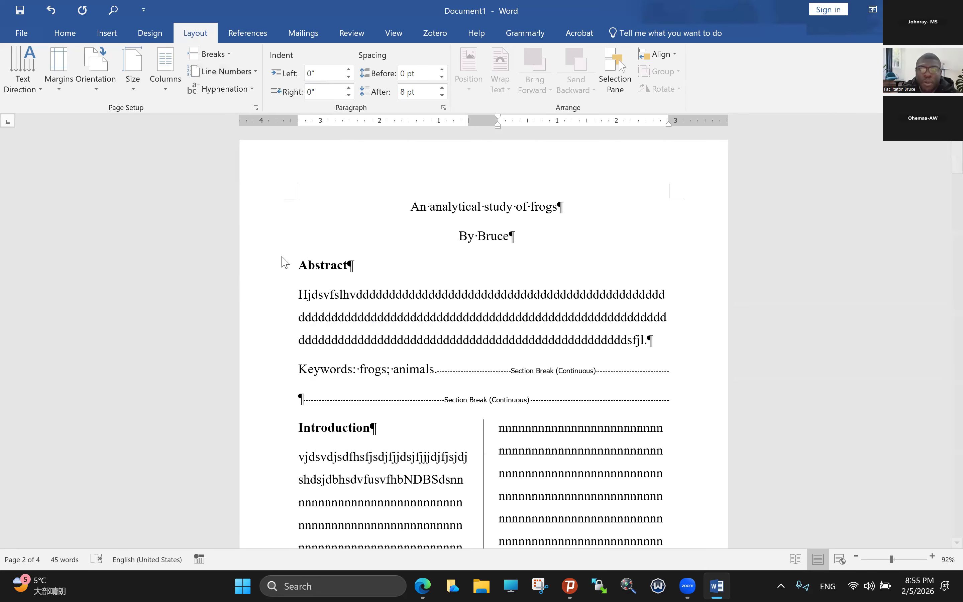
key(ctrl+a)
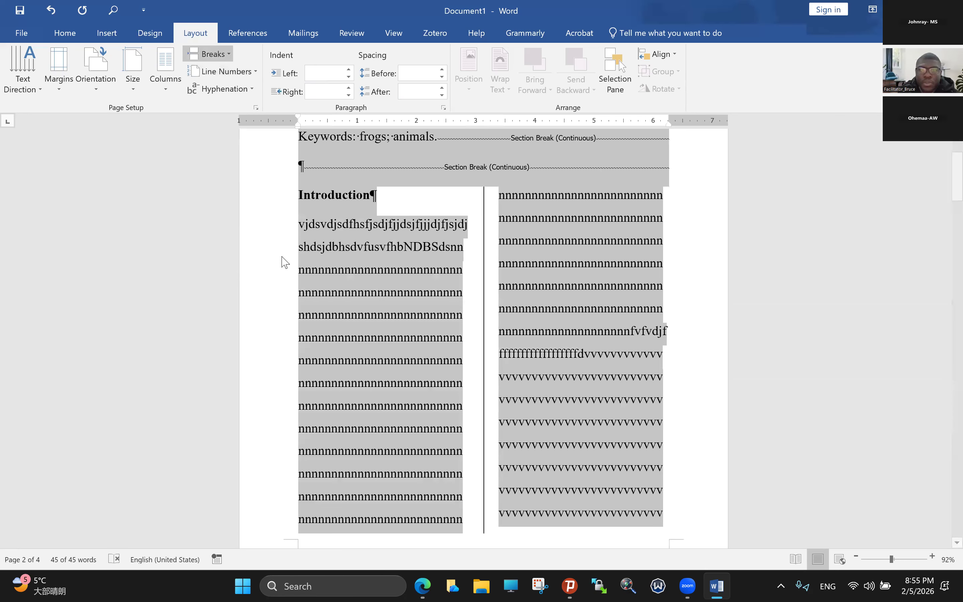
scroll(503, 360, up, 5)
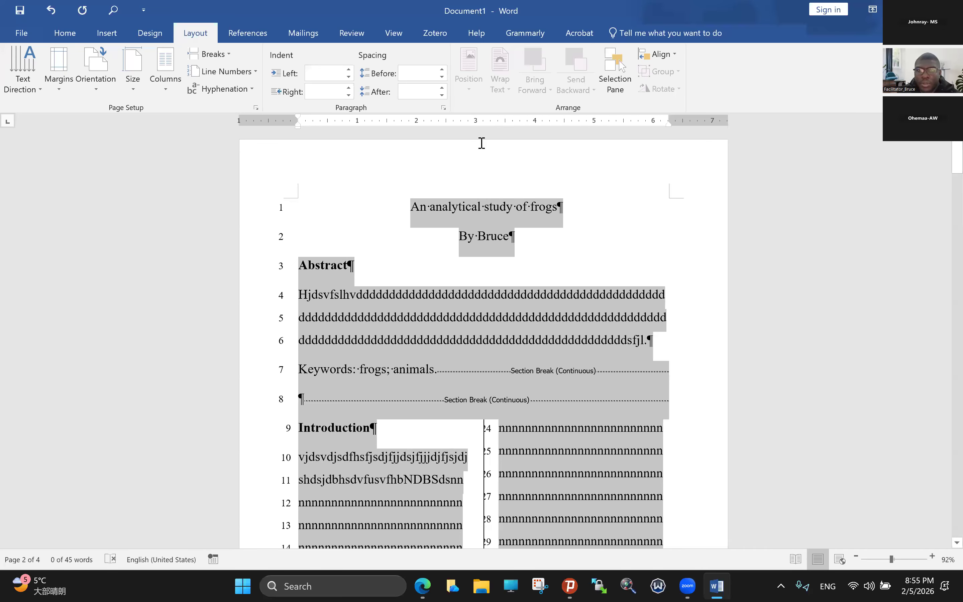
scroll(482, 142, down, 5)
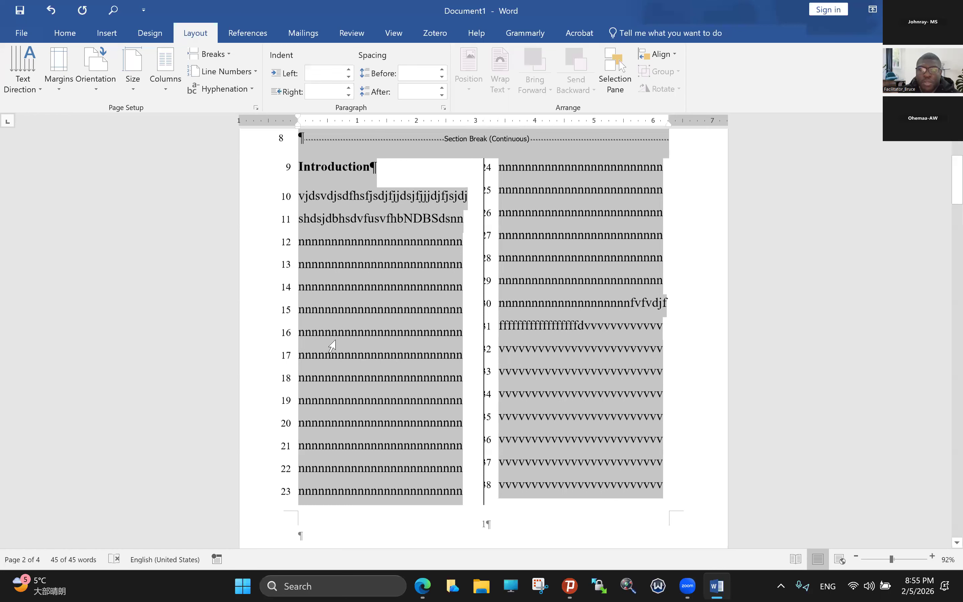
scroll(577, 293, up, 3)
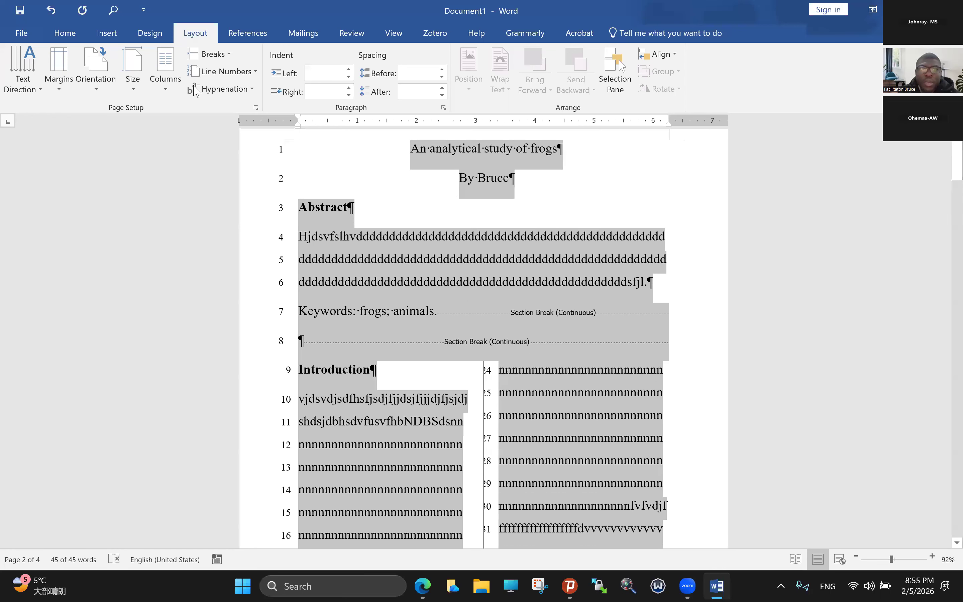
key(Page_Down)
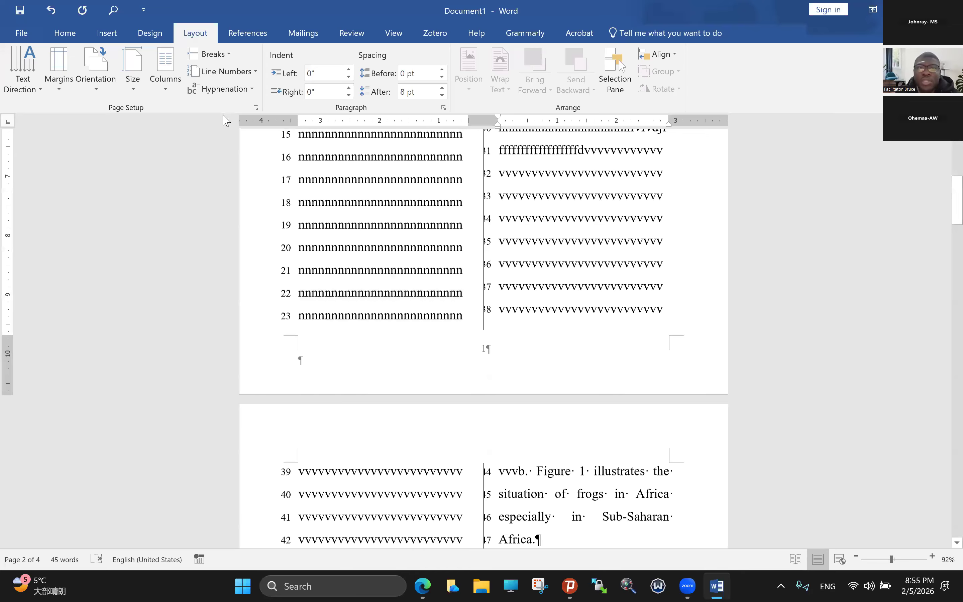
Set the whole document's line numbering to restart on each page and check the numbers across the page boundaries
scroll(946, 402, down, 5)
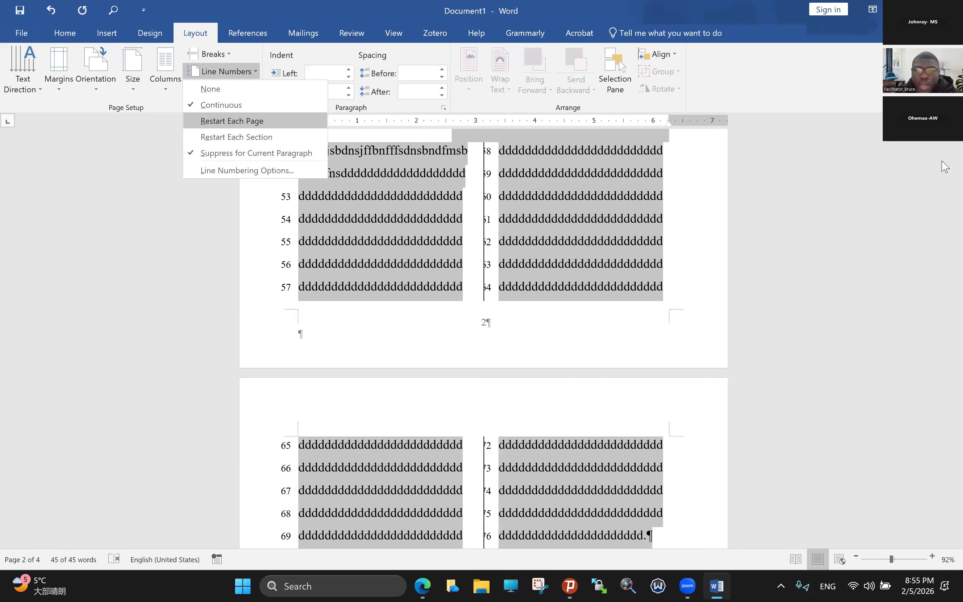
click(942, 215)
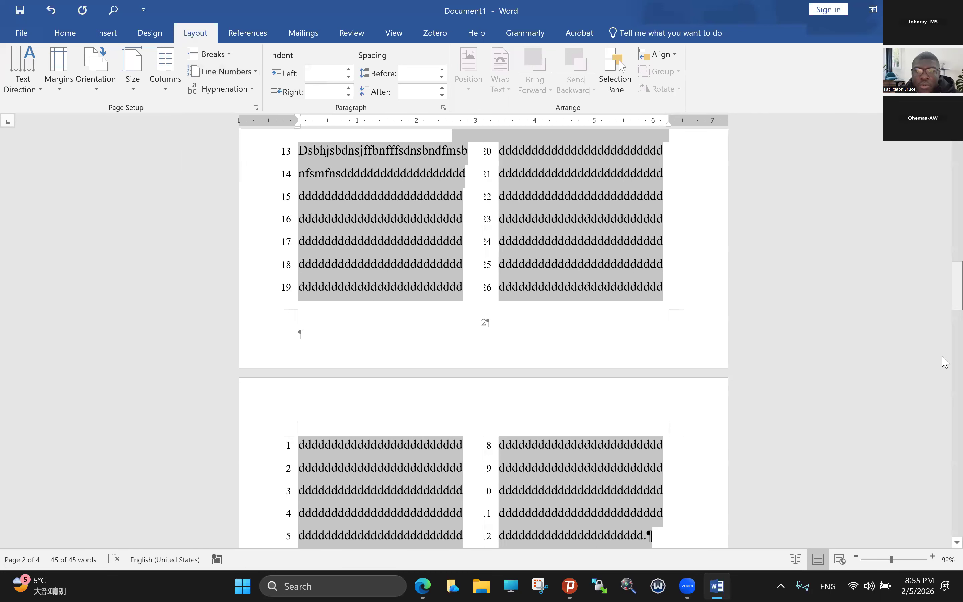
scroll(945, 361, up, 2)
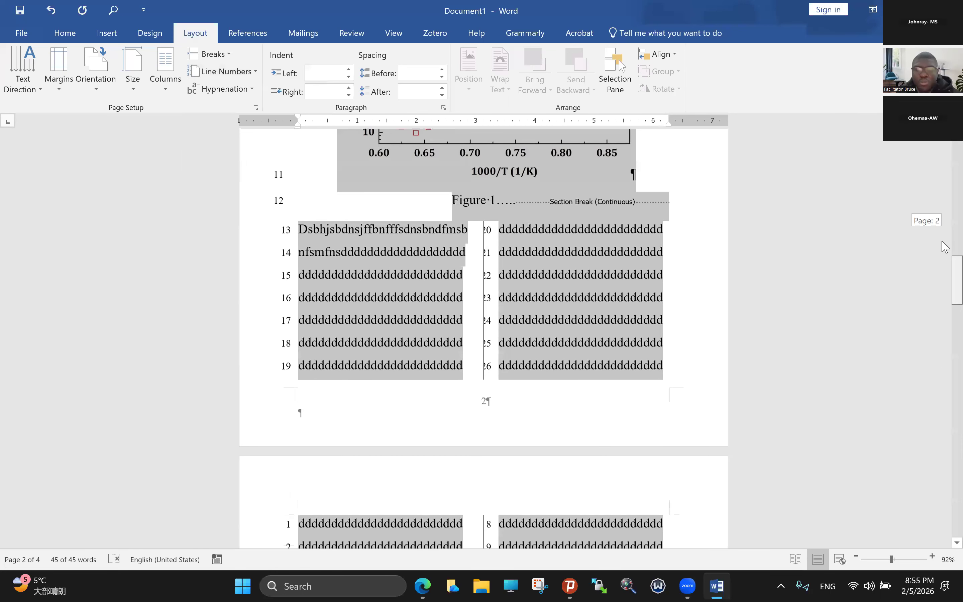
scroll(218, 51, down, 3)
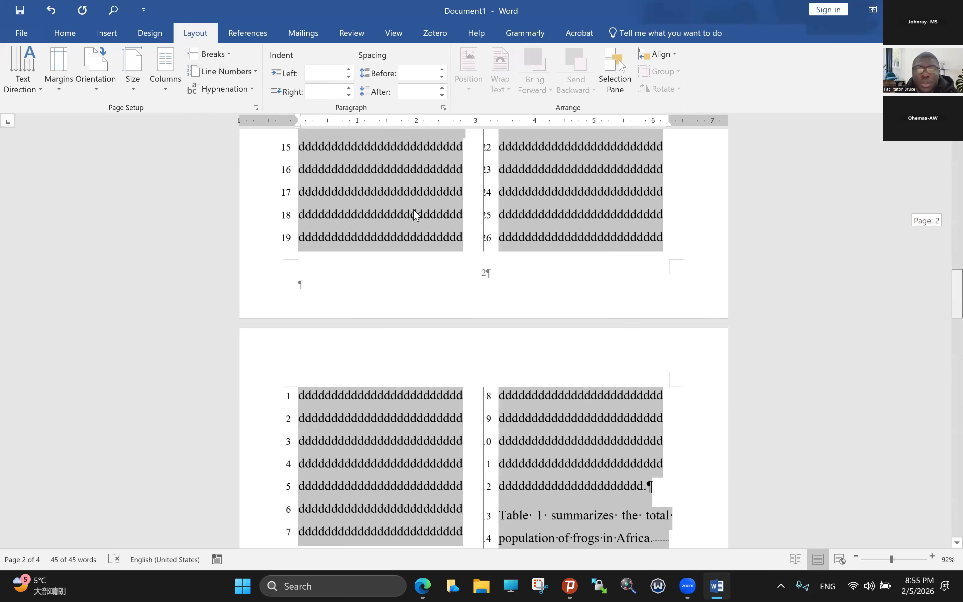
scroll(446, 211, down, 9)
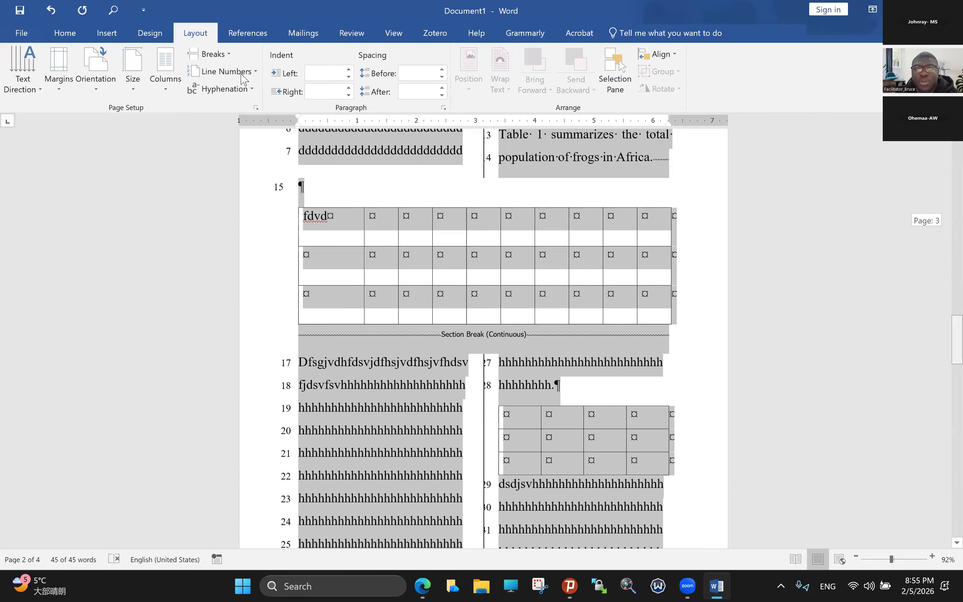
Set the whole document's line numbering to restart at each section and check the numbers around the section breaks
scroll(261, 140, up, 20)
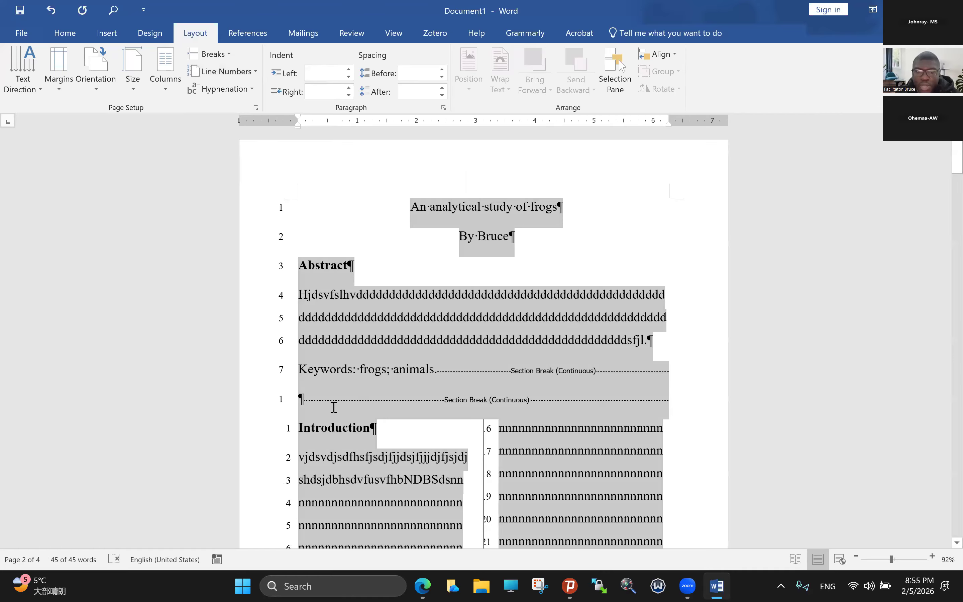
key(Left)
key(ctrl+shift+Right)
key(ctrl+shift+Right)
key(ctrl+shift+Right)
key(ctrl+shift+Right)
key(ctrl+shift+Right)
key(ctrl+shift+Right)
key(ctrl+shift+Right)
key(ctrl+shift+Right)
key(ctrl+shift+Right)
key(ctrl+shift+Right)
key(ctrl+shift+Right)
key(ctrl+shift+Right)
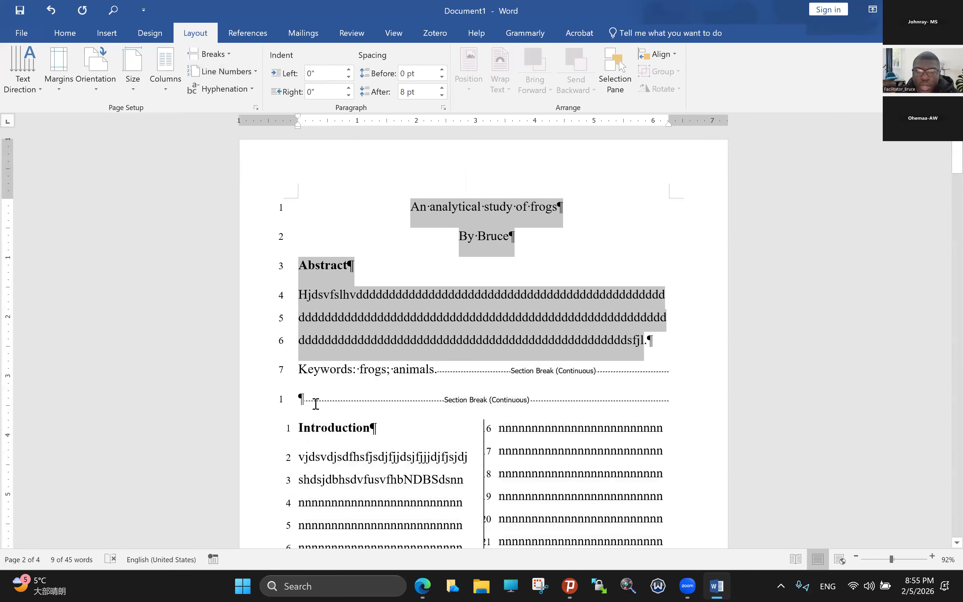
scroll(284, 437, down, 1)
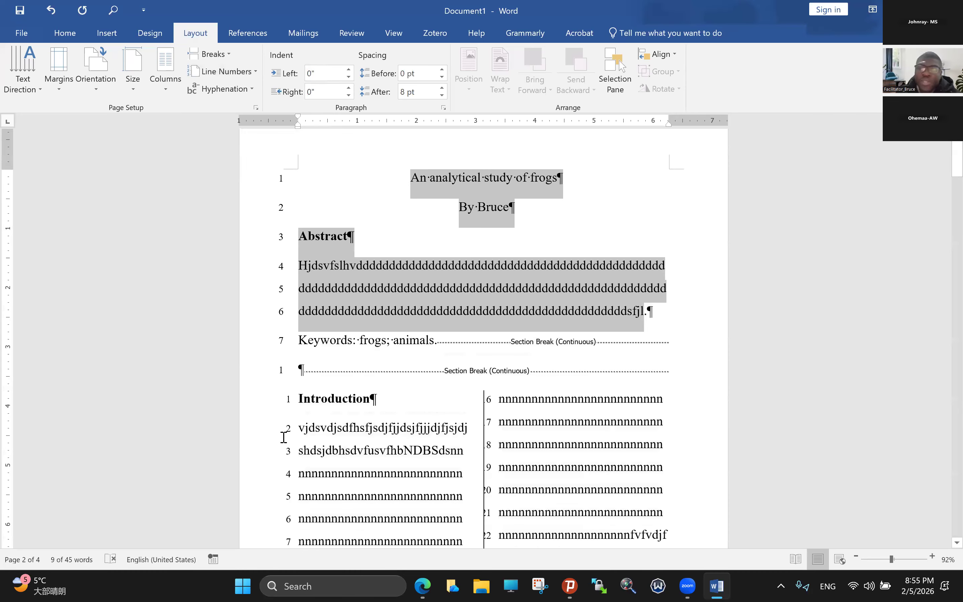
click(310, 397)
scroll(309, 396, down, 3)
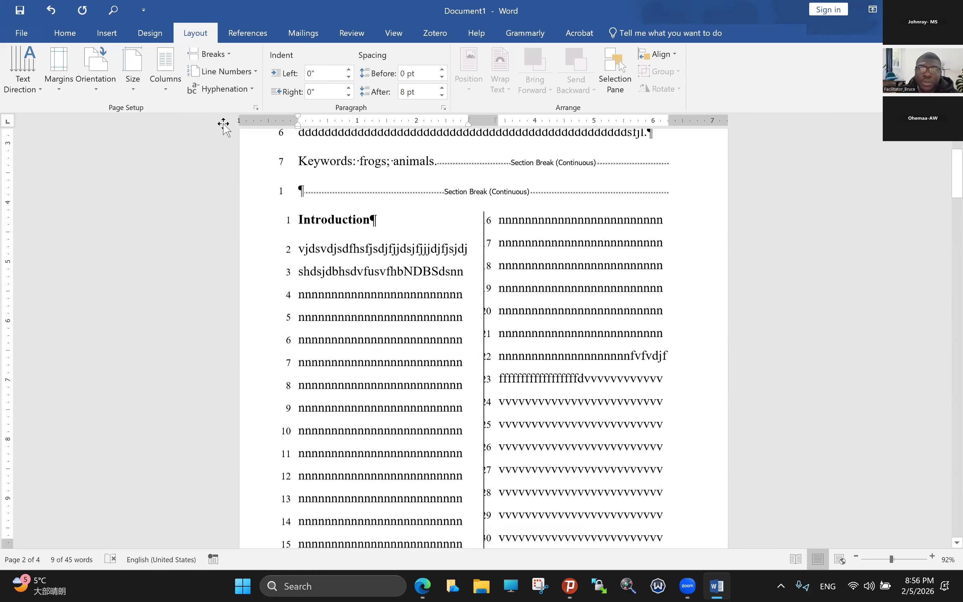
scroll(195, 138, down, 10)
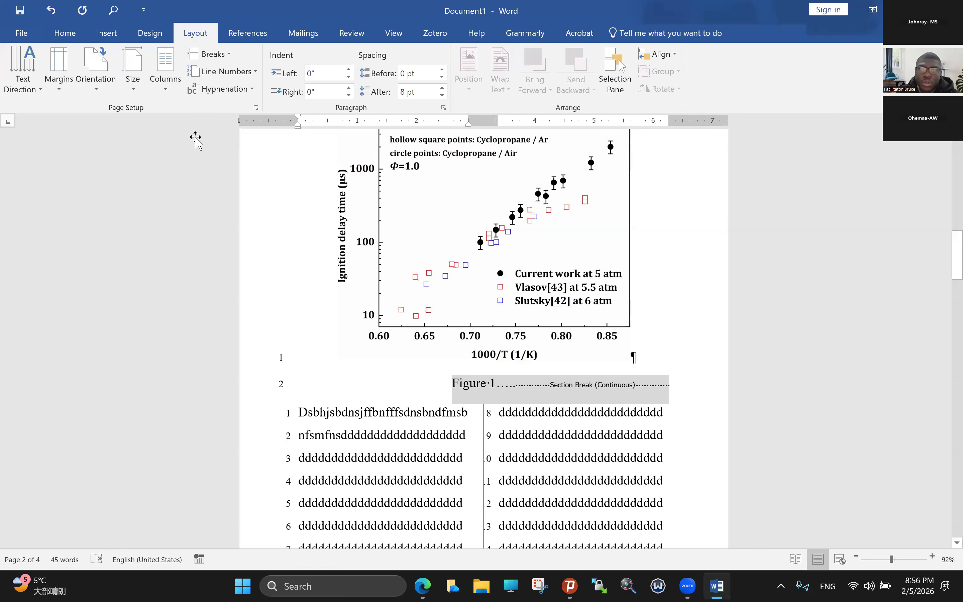
Set the whole document's line numbering back to Continuous
key(ctrl+a)
click(225, 78)
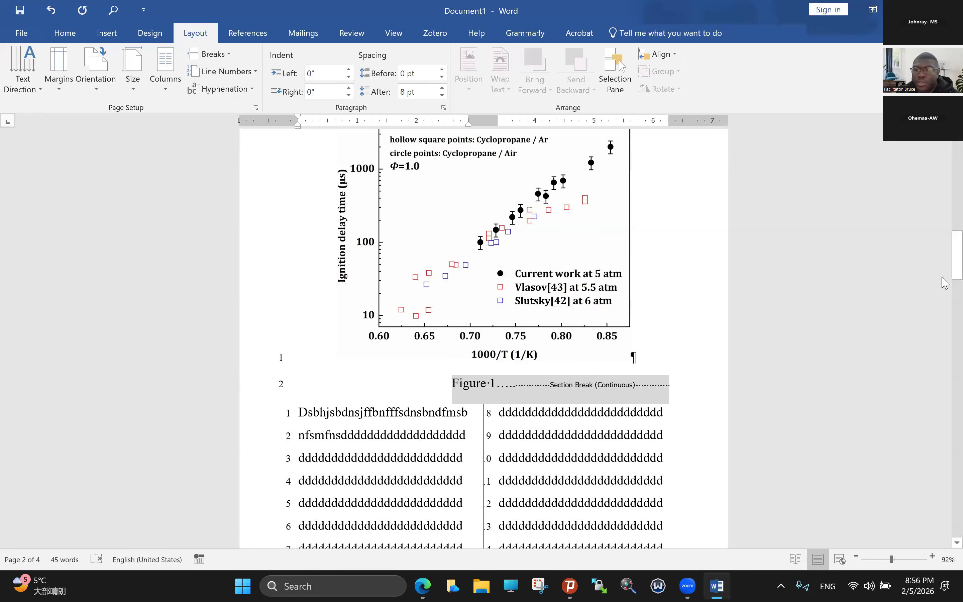
key(Escape)
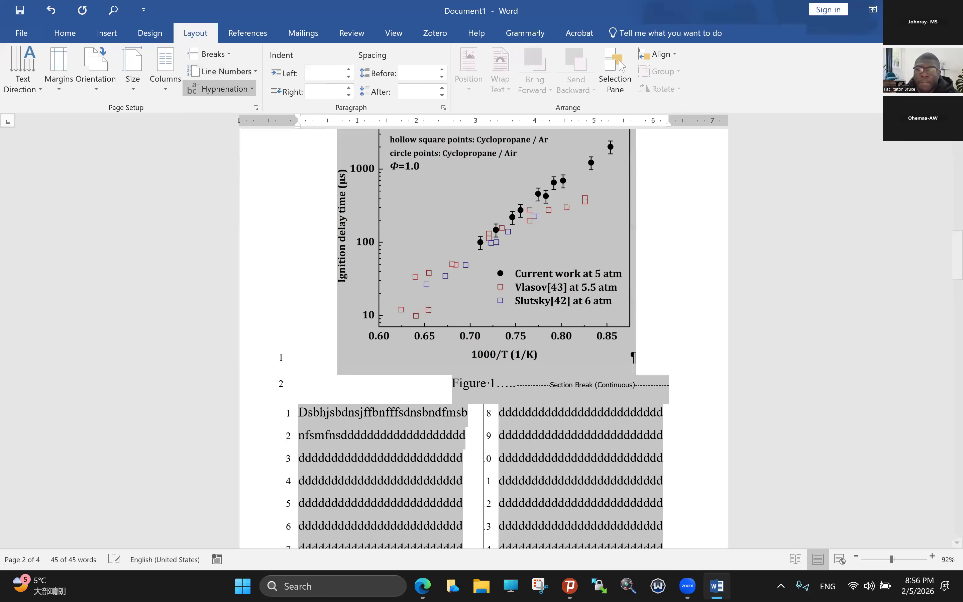
click(226, 72)
click(225, 106)
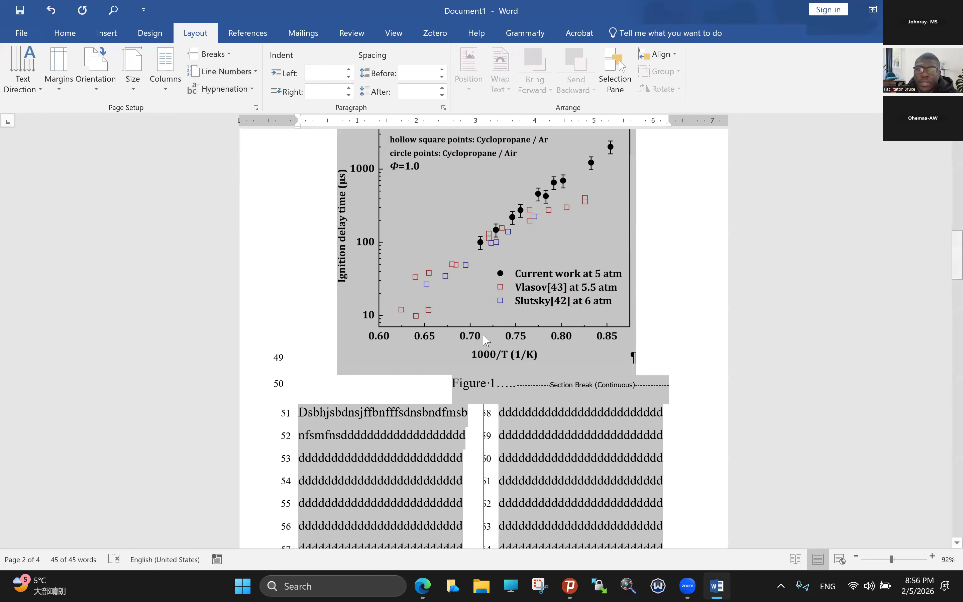
scroll(486, 340, up, 15)
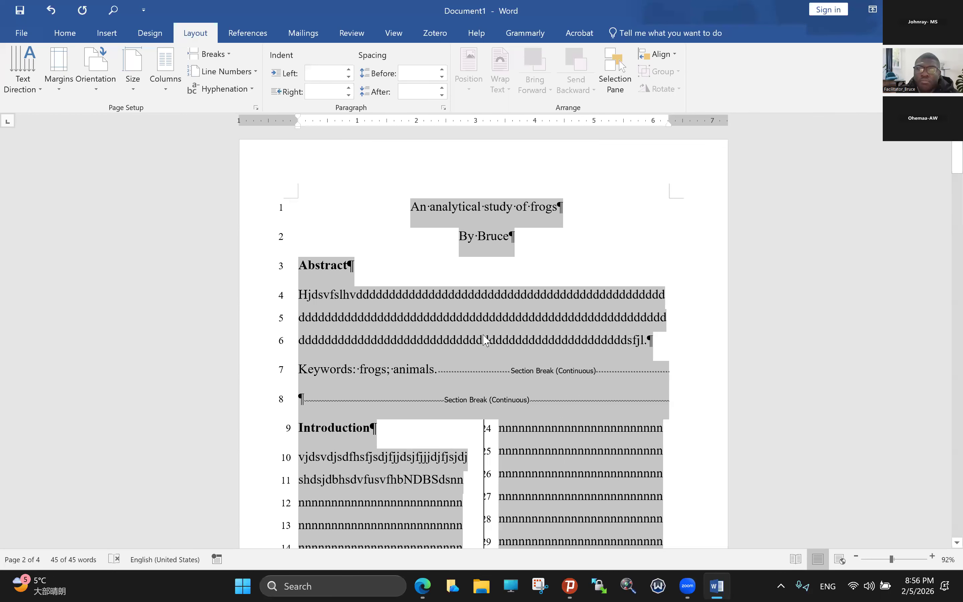
scroll(485, 341, down, 1)
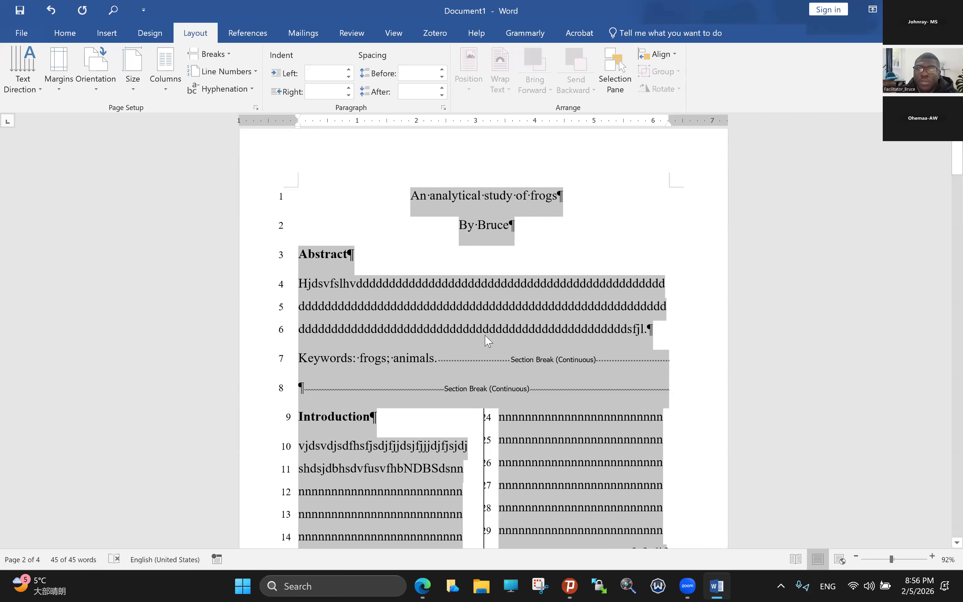
scroll(487, 340, down, 1)
Turn on automatic hyphenation for the document
scroll(487, 341, up, 2)
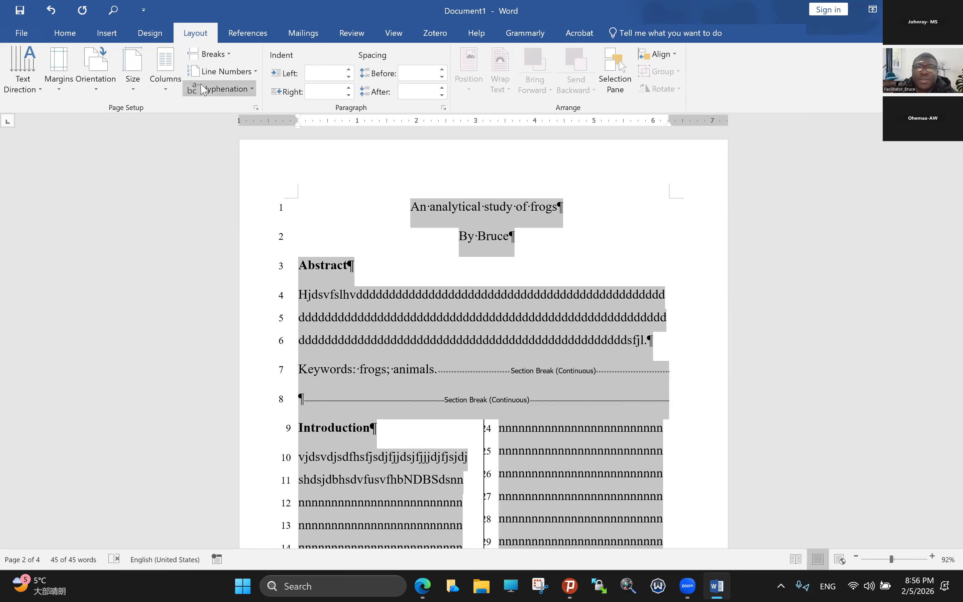
click(253, 89)
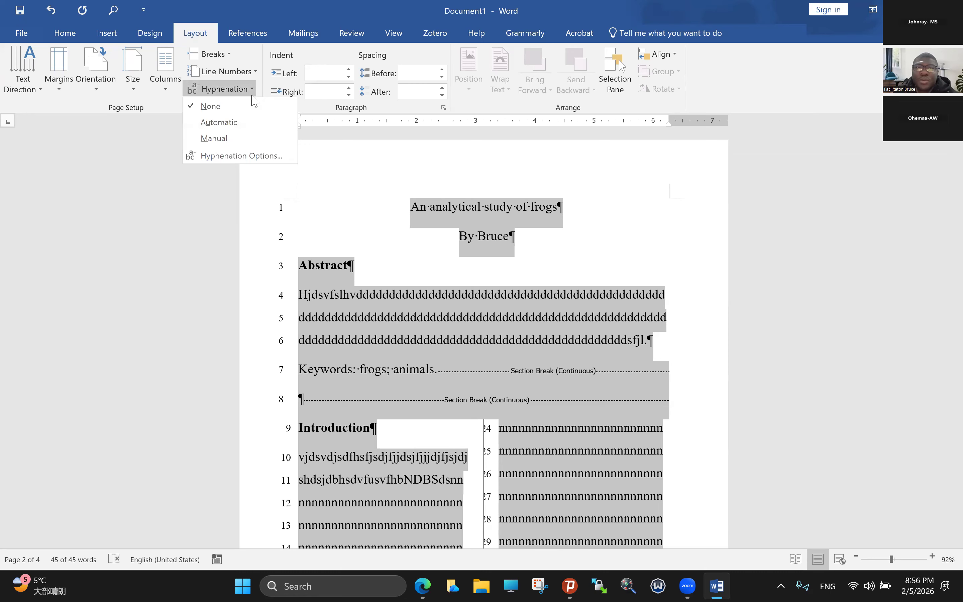
click(242, 126)
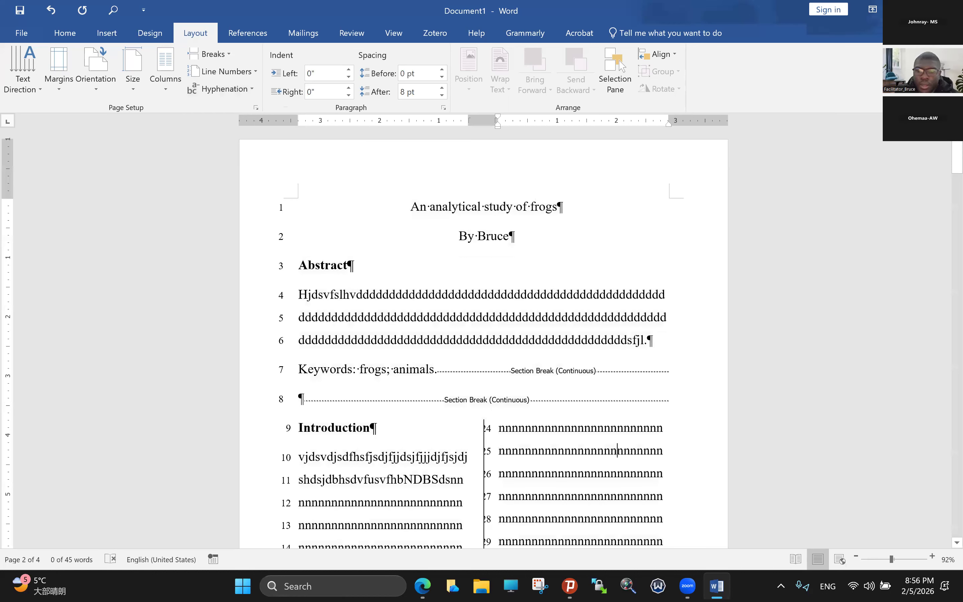
Insert "together at the mall area concerning the issues o here." near the end of the second column's first line of filler text on page 1
click(643, 428)
text(togthis)
key(BackSpace)
key(BackSpace)
key(BackSpace)
key(BackSpace)
key(BackSpace)
key(BackSpace)
key(BackSpace)
key(BackSpace)
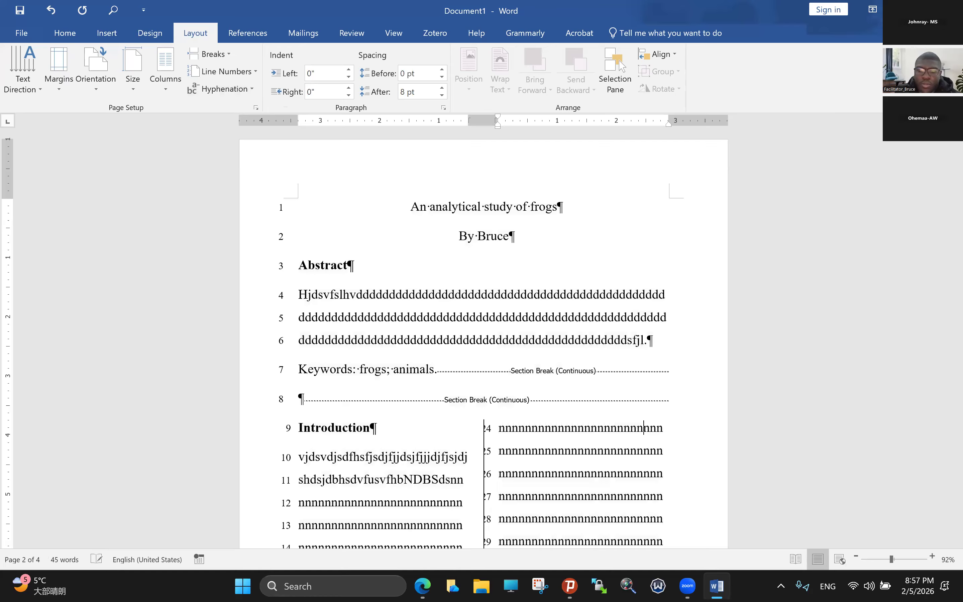
text(together )
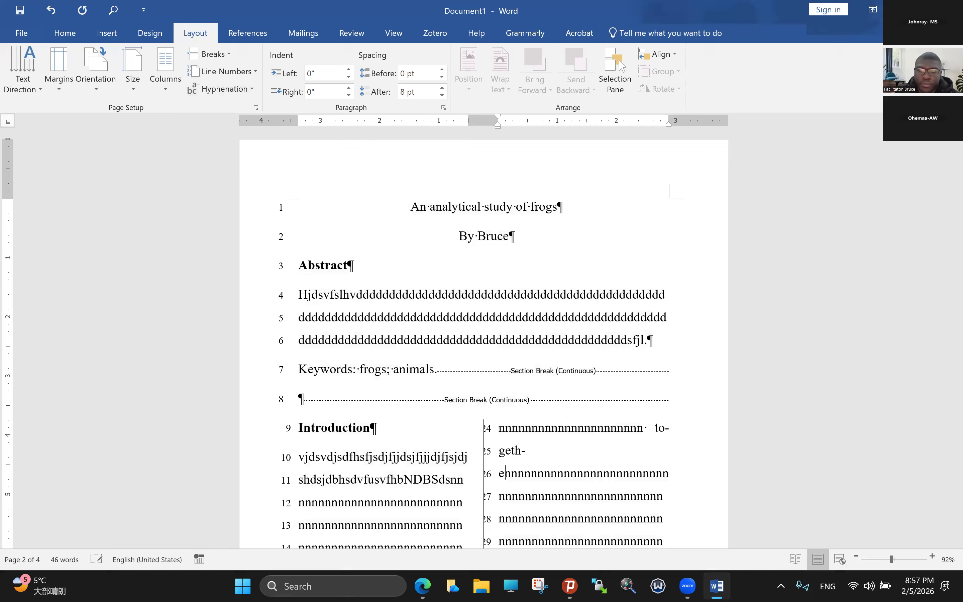
text(at the mar)
key(BackSpace)
text(ll arear)
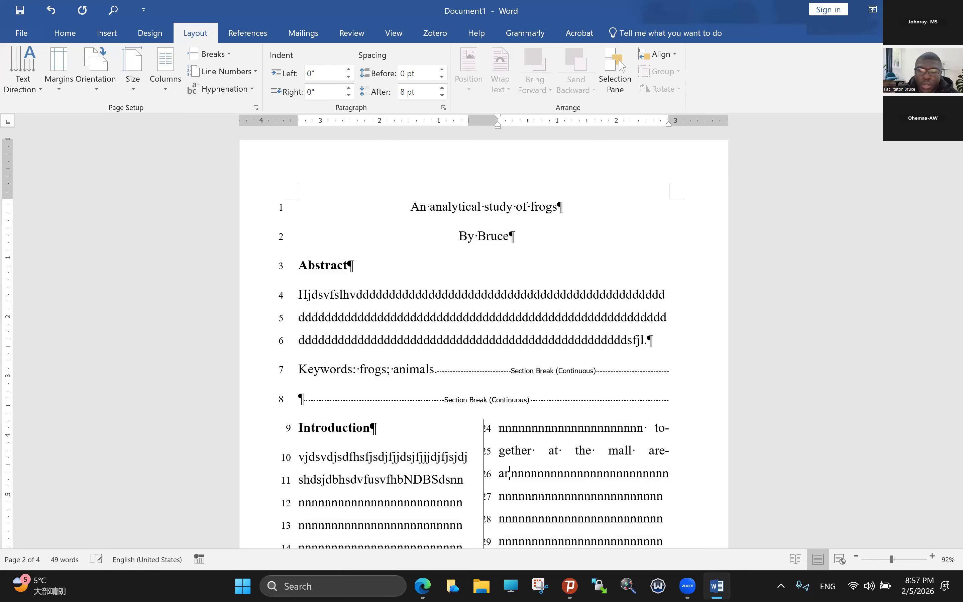
key(BackSpace)
text(conc)
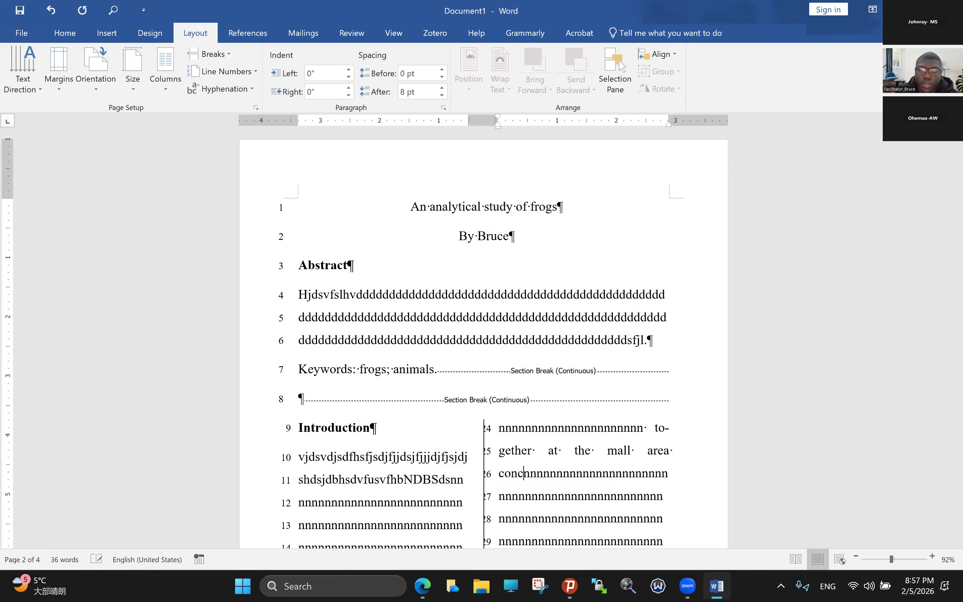
text(ern-)
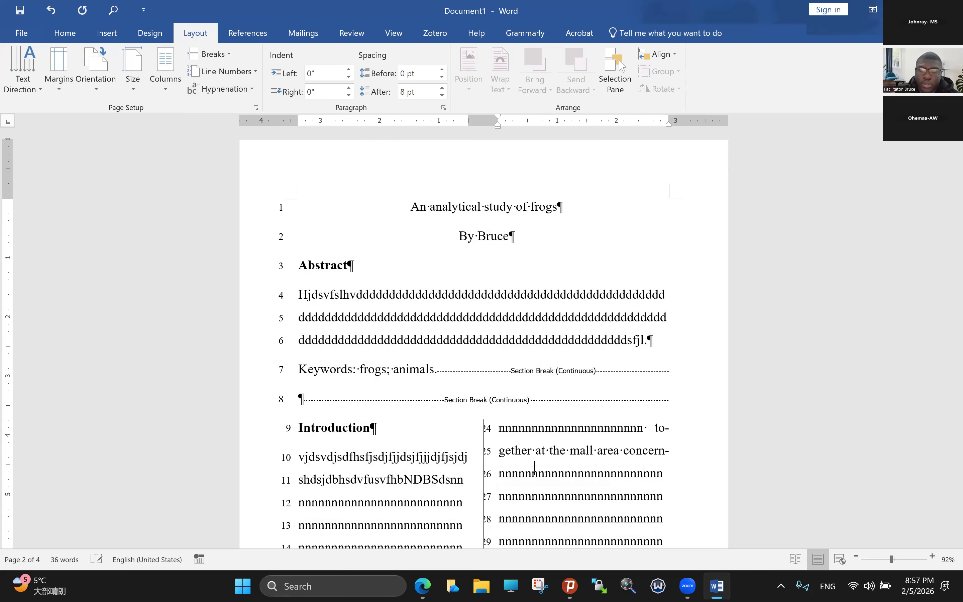
text(in)
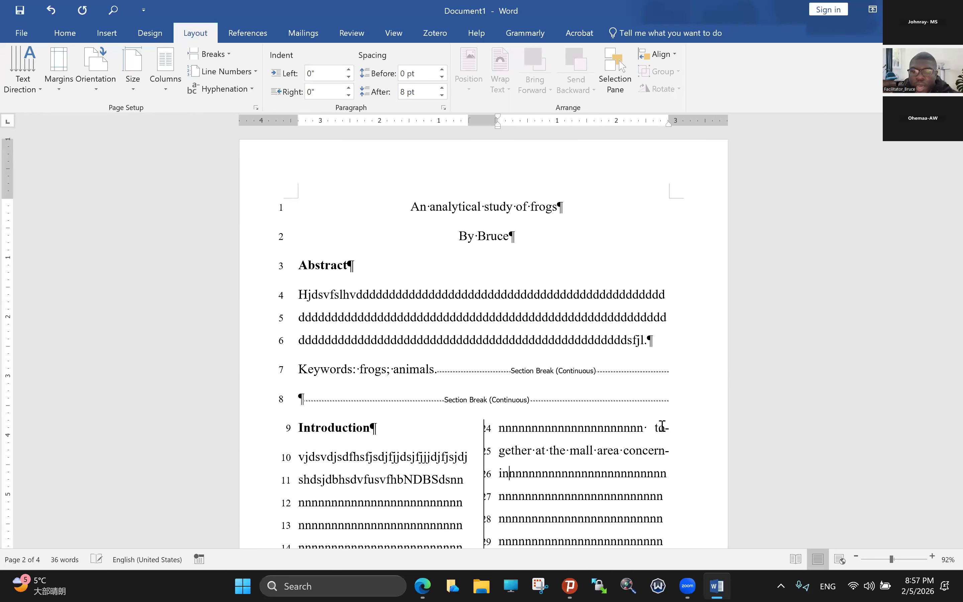
text(g the issues o here.)
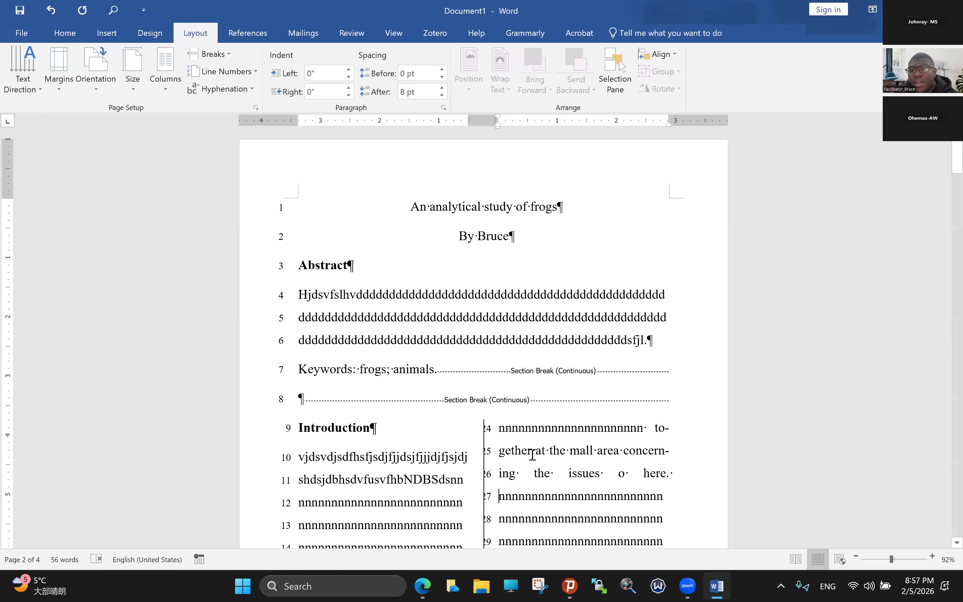
With the inserted sentence selected, switch hyphenation to None for comparison and restore it to Automatic
drag(533, 454, 673, 480)
click(225, 89)
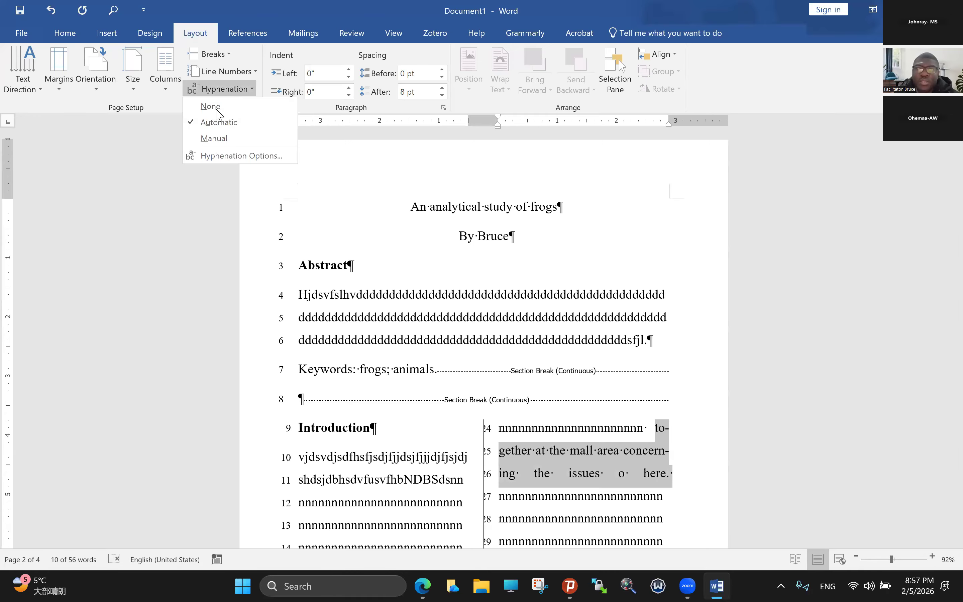
click(213, 107)
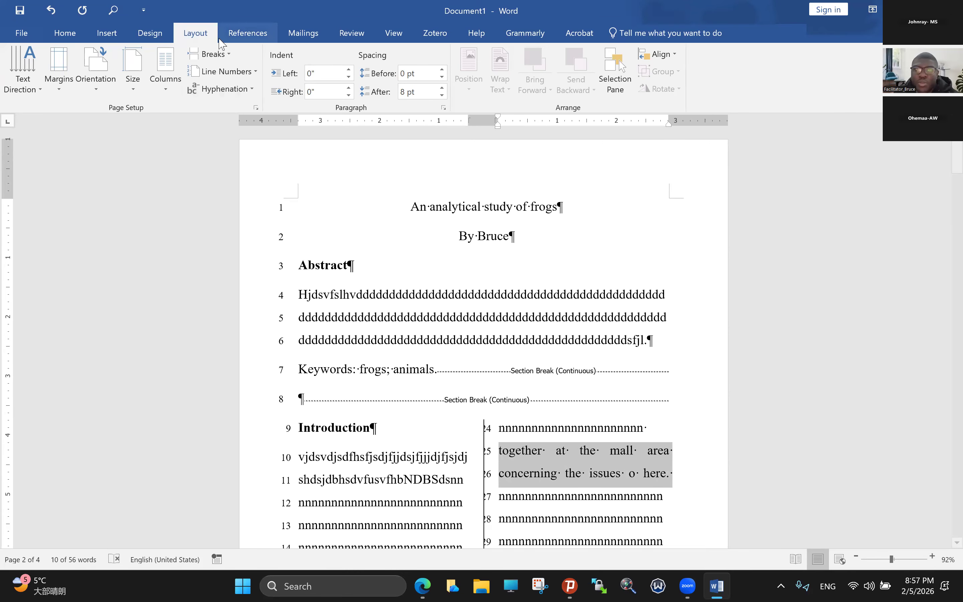
click(250, 87)
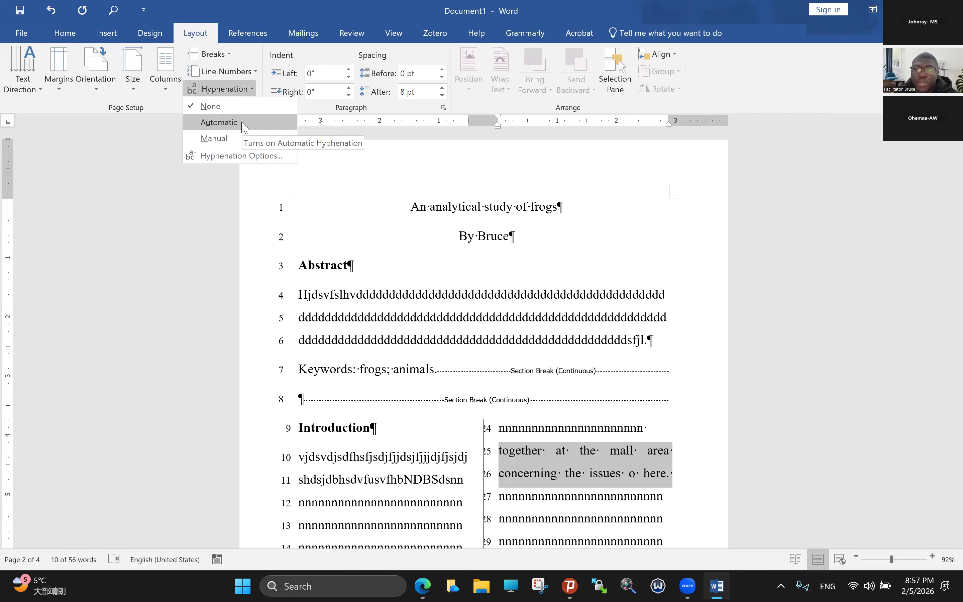
click(223, 123)
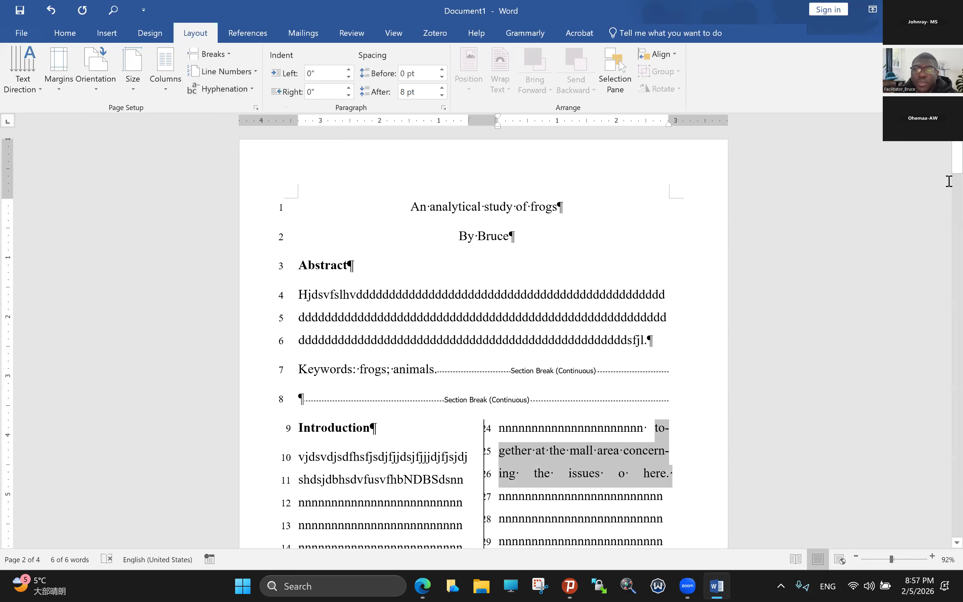
Inspect the detailed column settings of the two-column section on page 1 without changing them
click(649, 451)
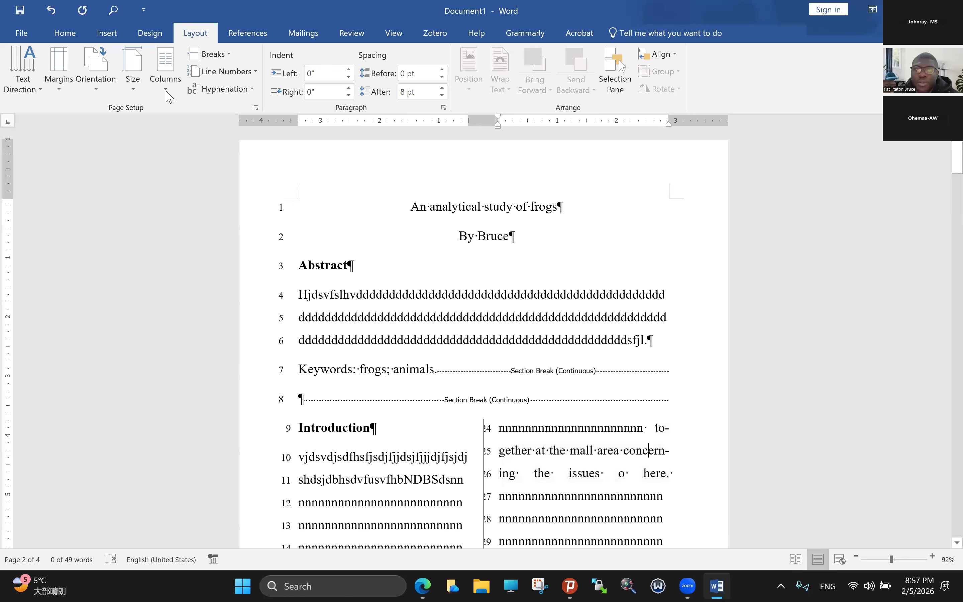
scroll(166, 24, down, 3)
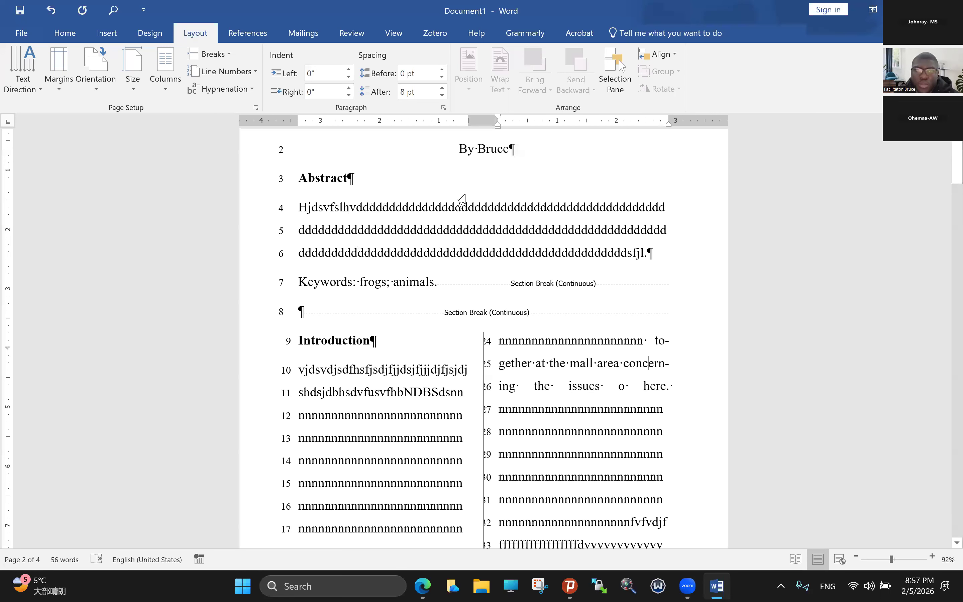
click(165, 72)
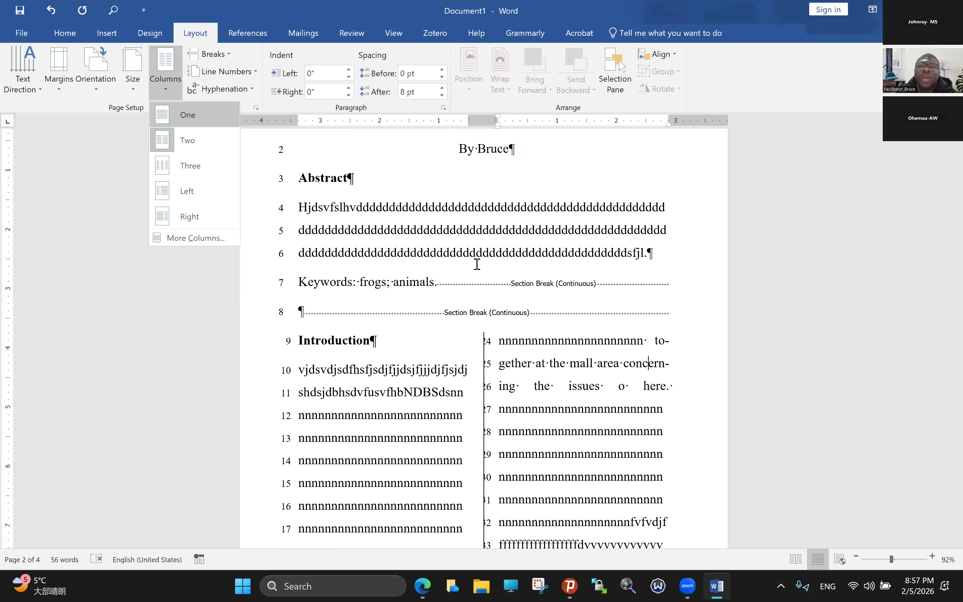
key(c)
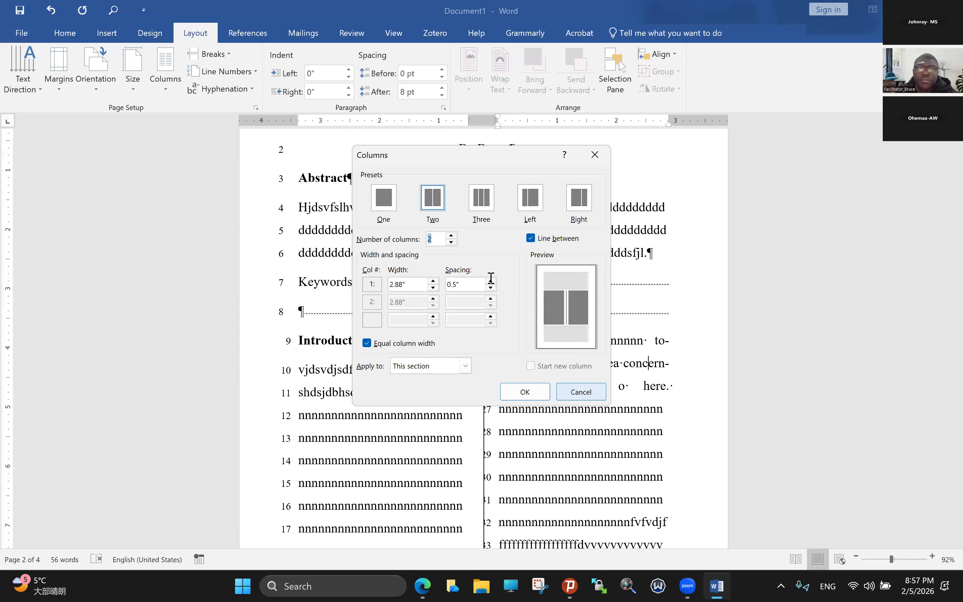
key(Escape)
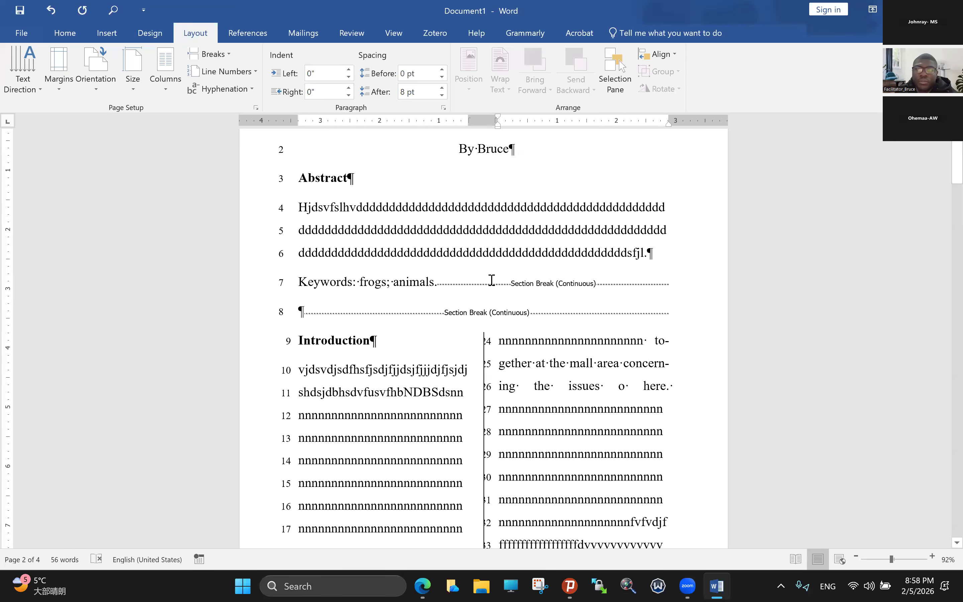
scroll(492, 280, down, 1)
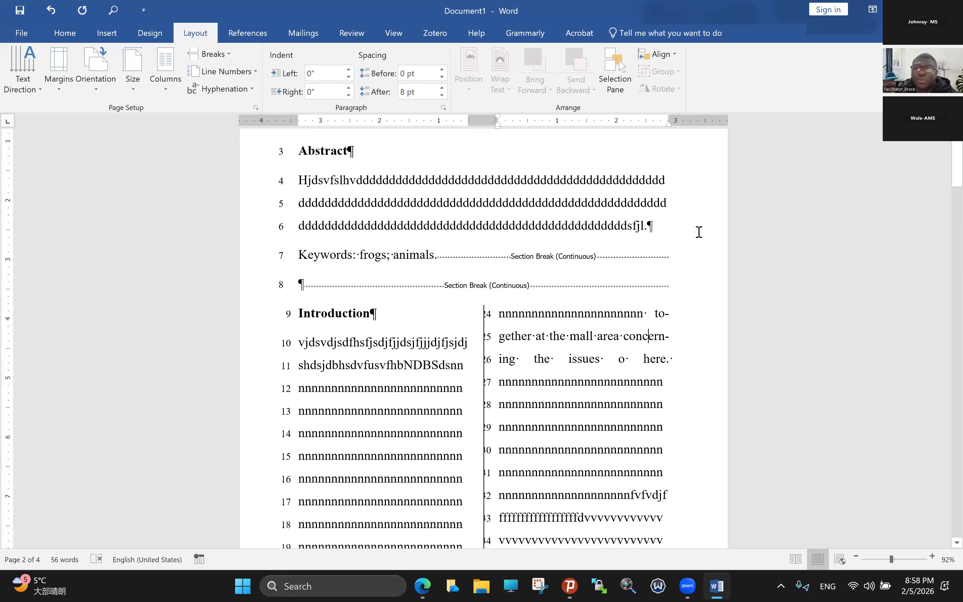
scroll(946, 518, down, 5)
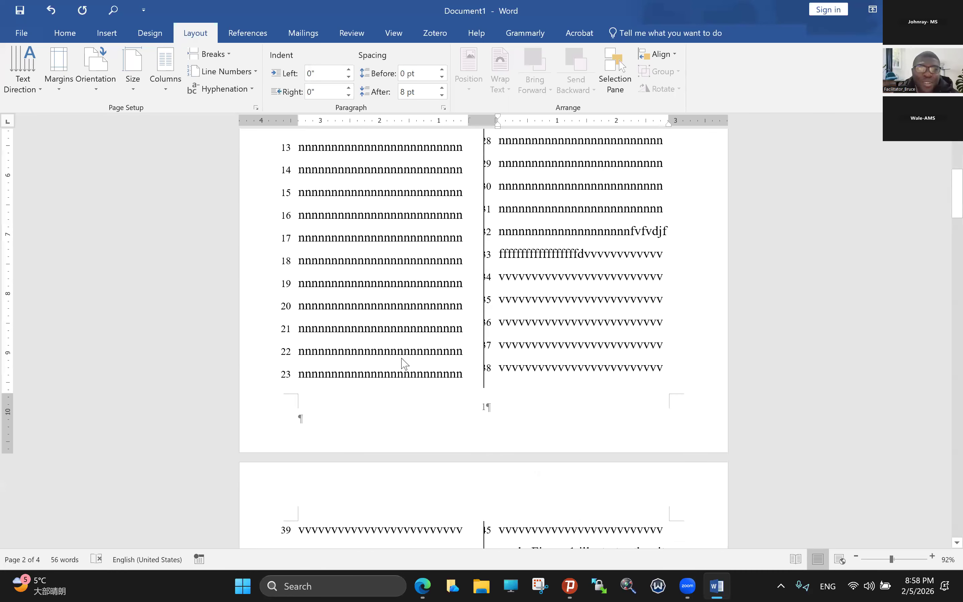
scroll(406, 361, down, 2)
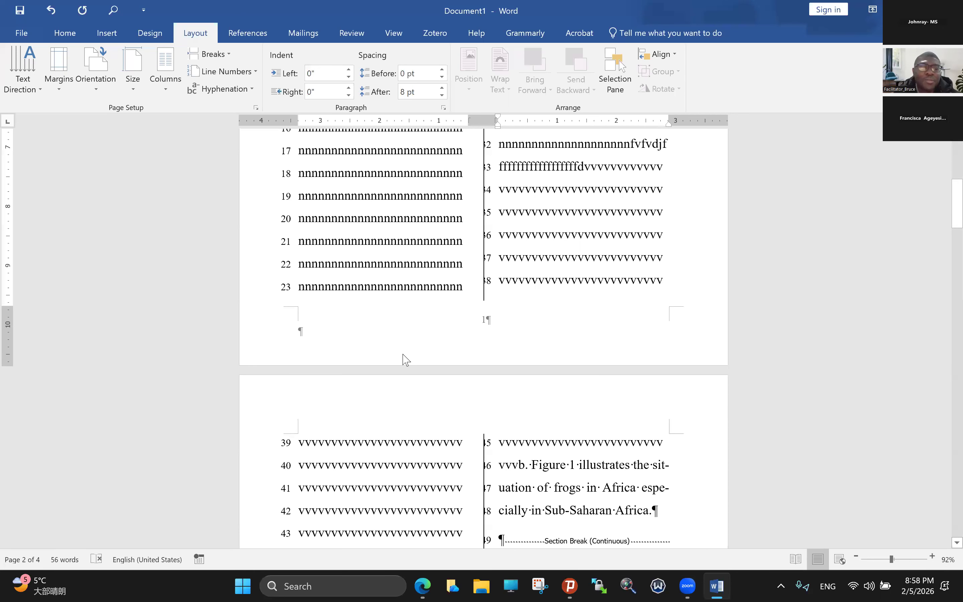
scroll(404, 355, up, 1)
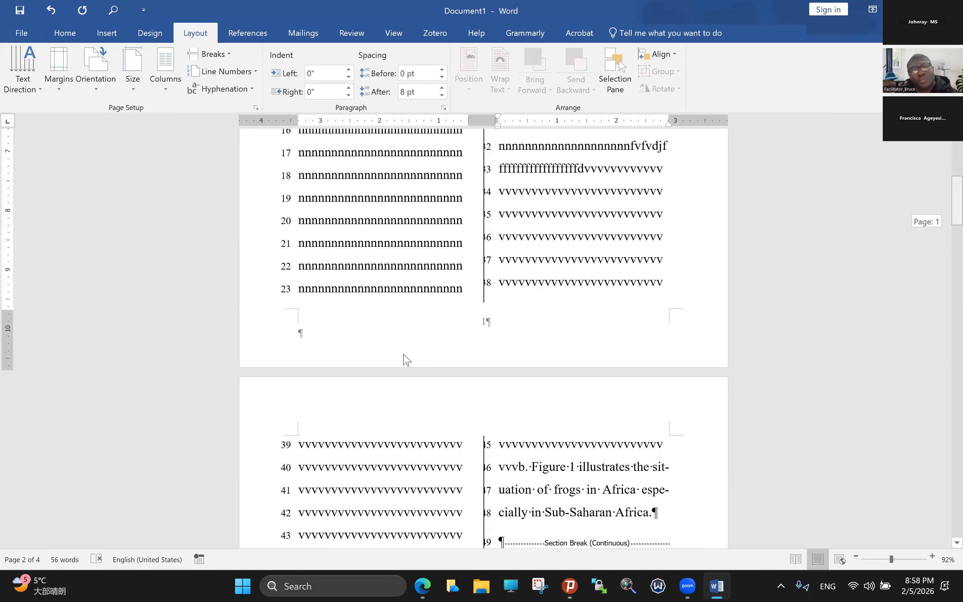
scroll(406, 360, up, 10)
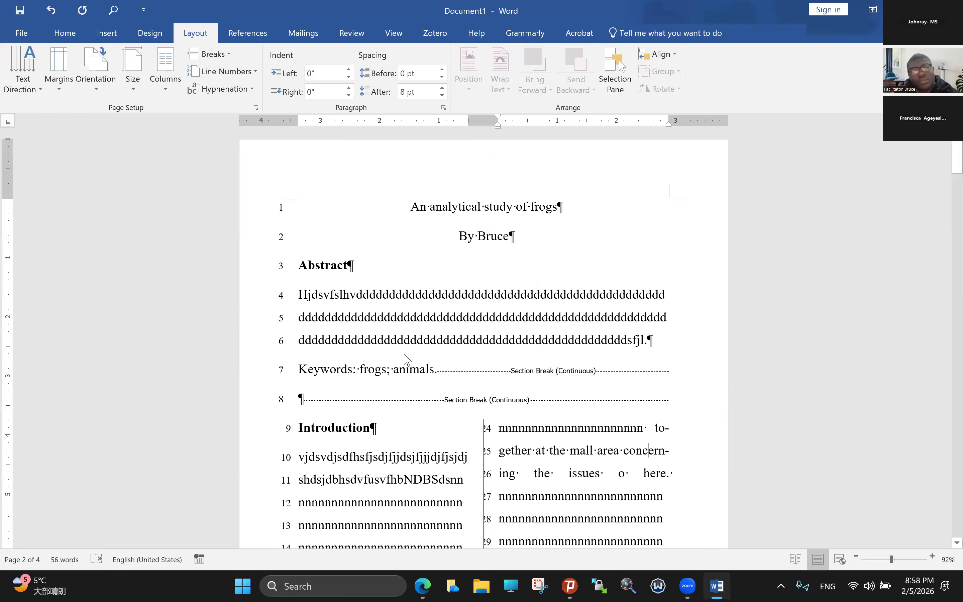
Delete the letter "r" from the Abstract heading on page 1 so it reads "Abstact"
scroll(412, 351, down, 1)
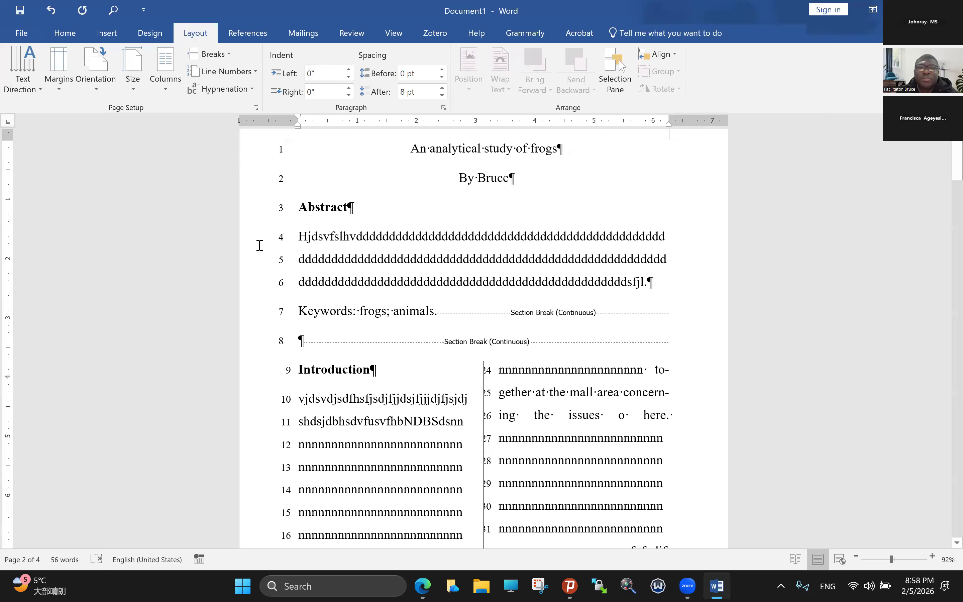
click(326, 208)
key(Delete)
click(331, 211)
click(275, 223)
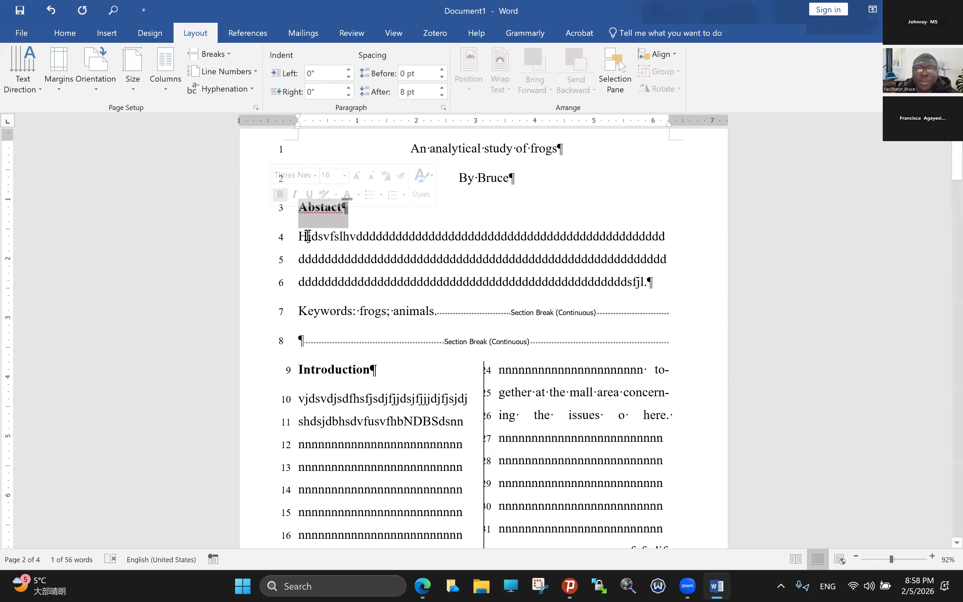
click(319, 237)
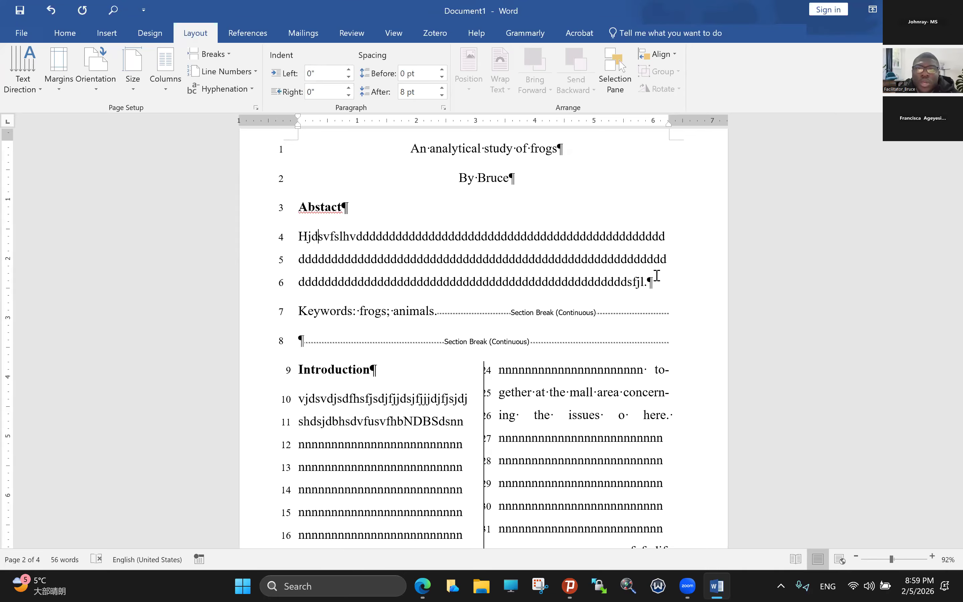
scroll(656, 304, up, 2)
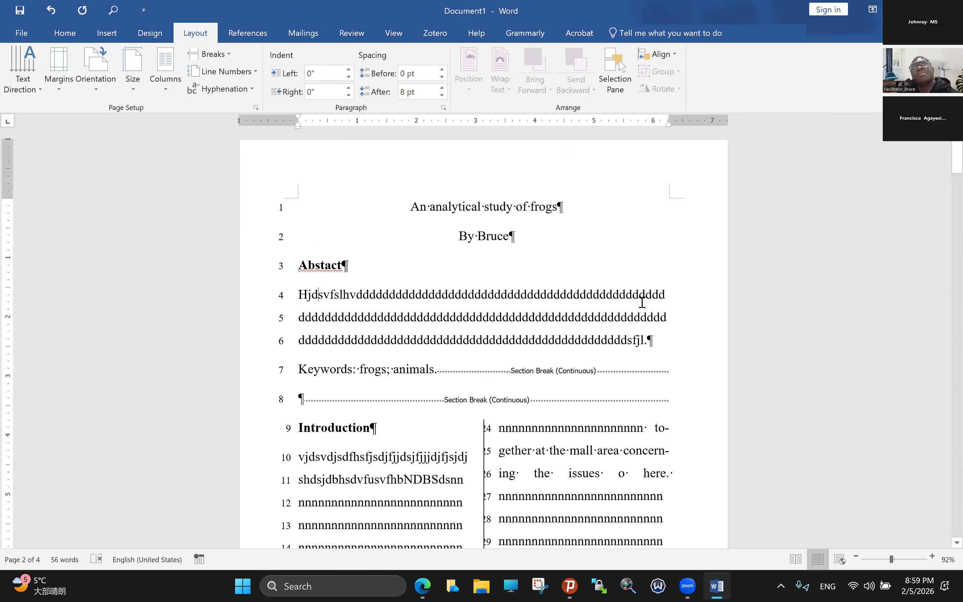
scroll(642, 299, down, 2)
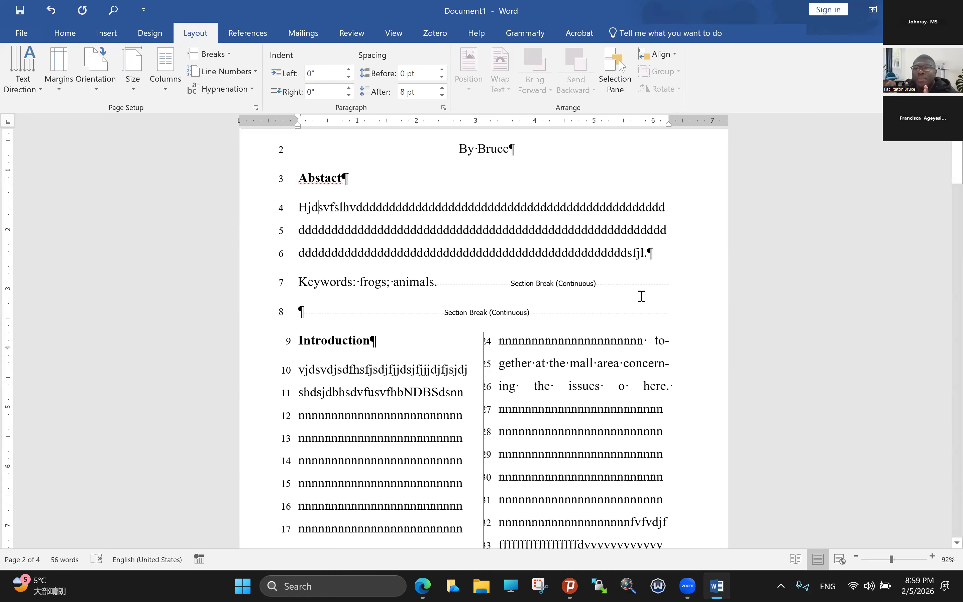
scroll(641, 296, up, 2)
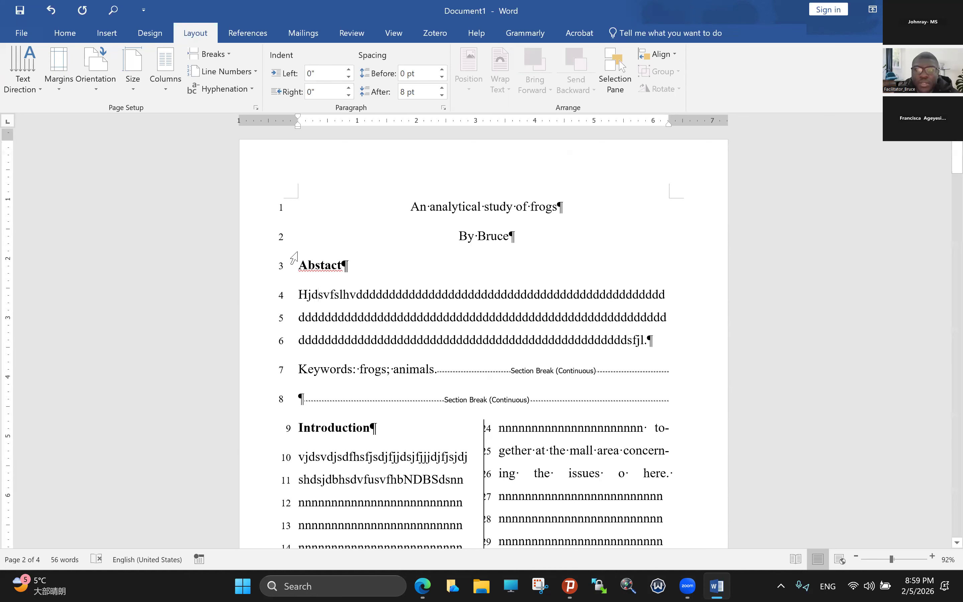
scroll(265, 251, down, 1)
scroll(311, 239, down, 1)
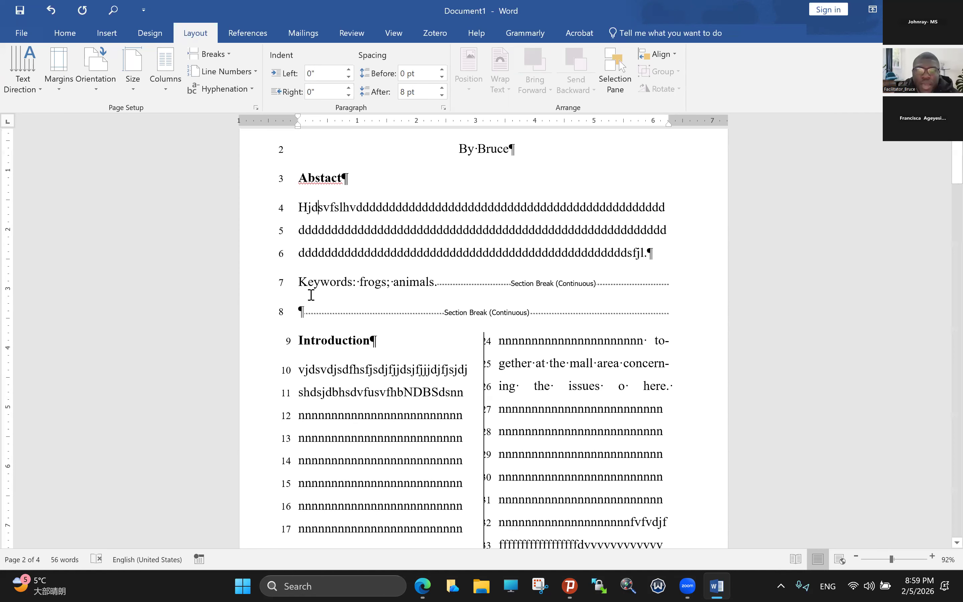
scroll(357, 307, up, 2)
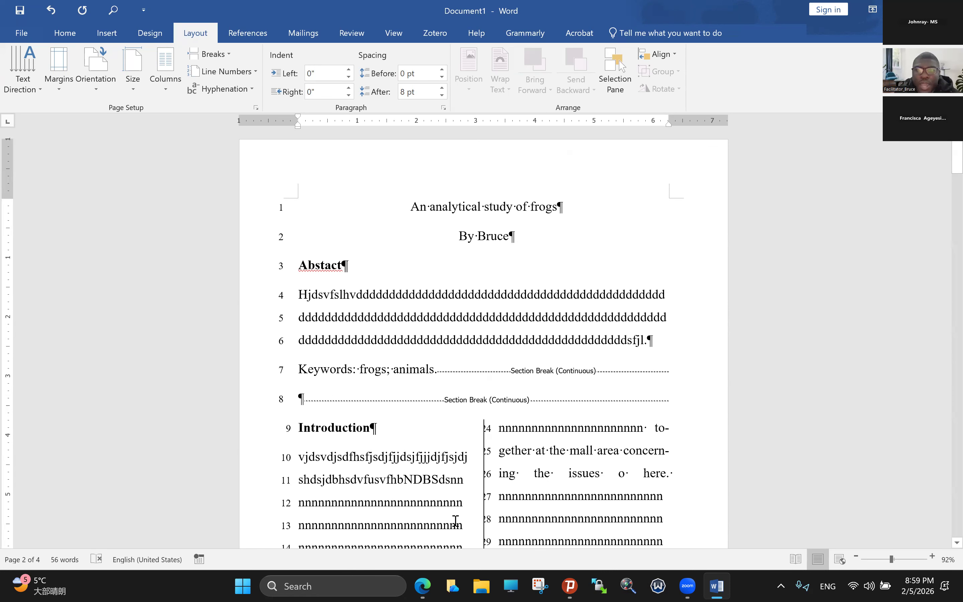
Open the page 1 footer for editing and look through the top-of-page page number designs without applying one
scroll(456, 521, down, 8)
scroll(482, 465, up, 1)
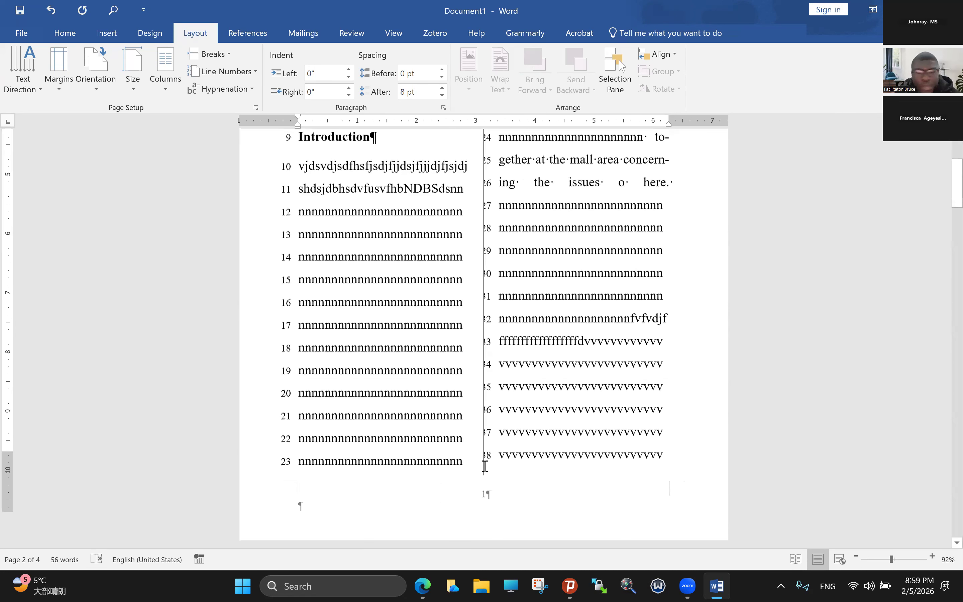
scroll(484, 466, down, 1)
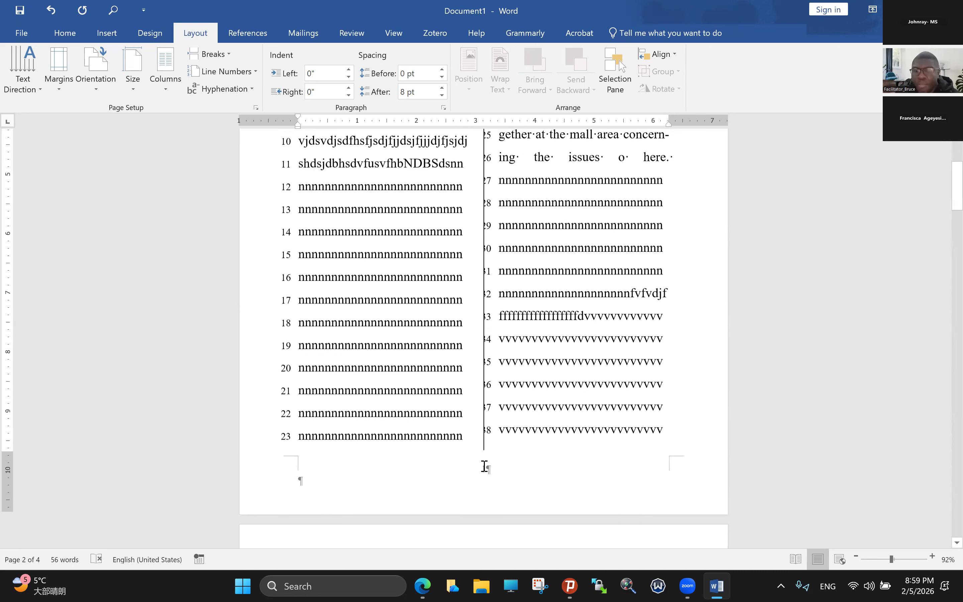
scroll(484, 464, down, 1)
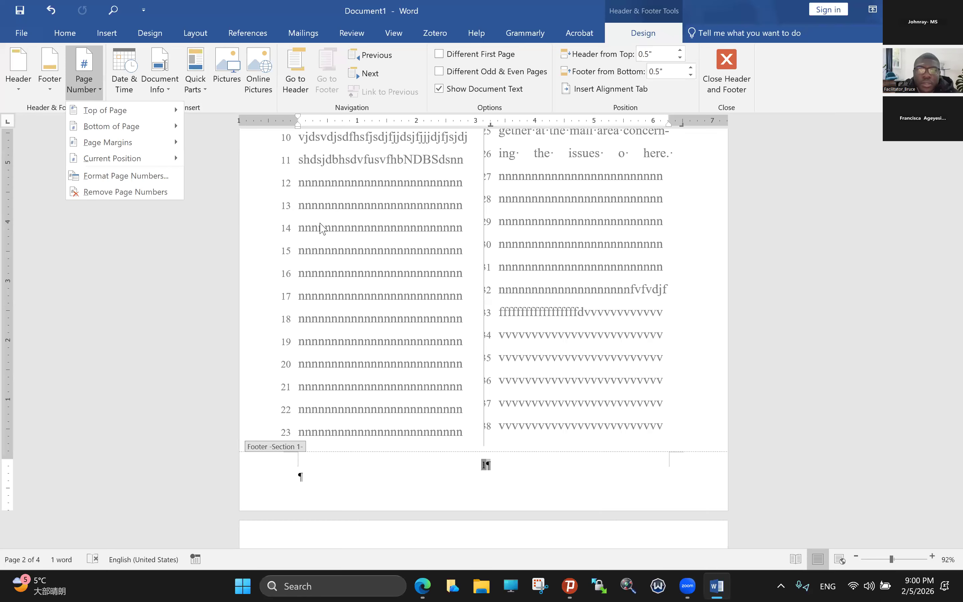
click(301, 219)
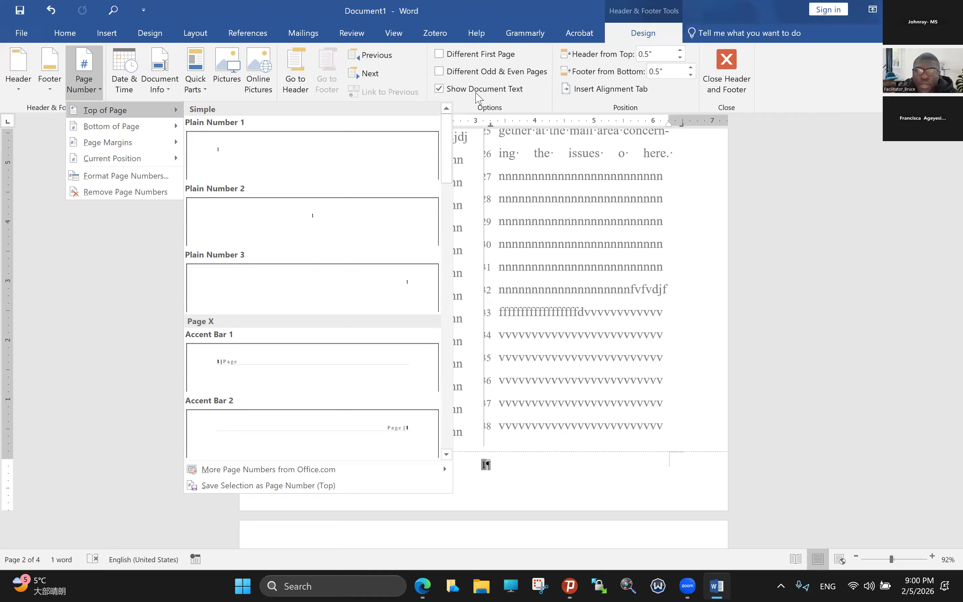
click(444, 62)
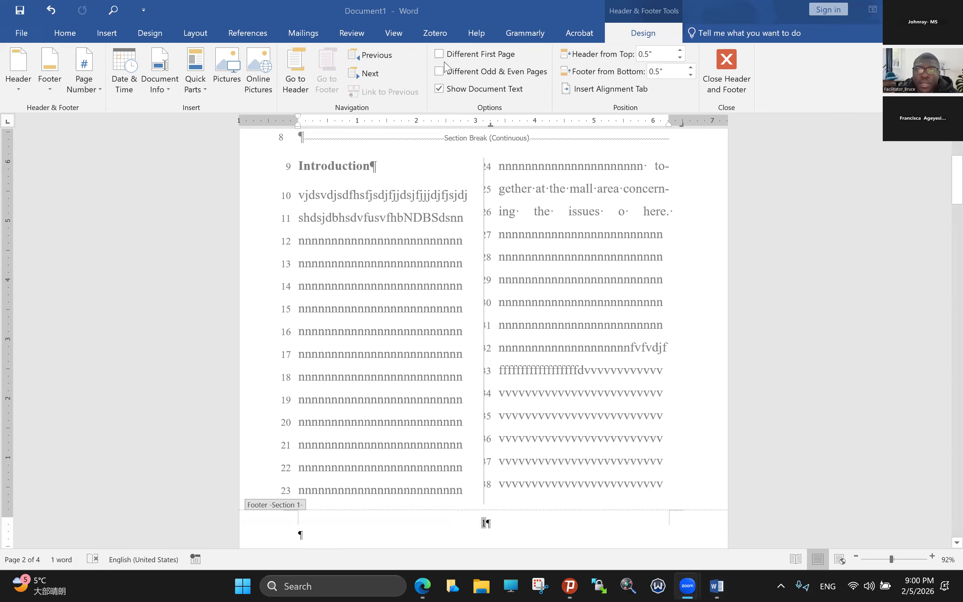
Turn on Different First Page for the section 1 footer, switching it off for comparison and back on
click(440, 54)
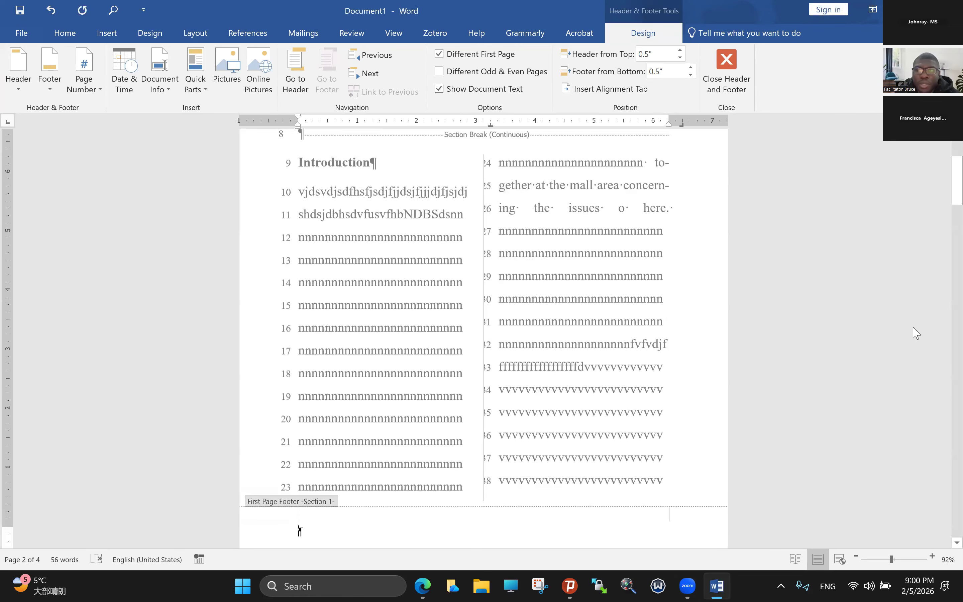
scroll(914, 332, up, 1)
scroll(637, 403, up, 1)
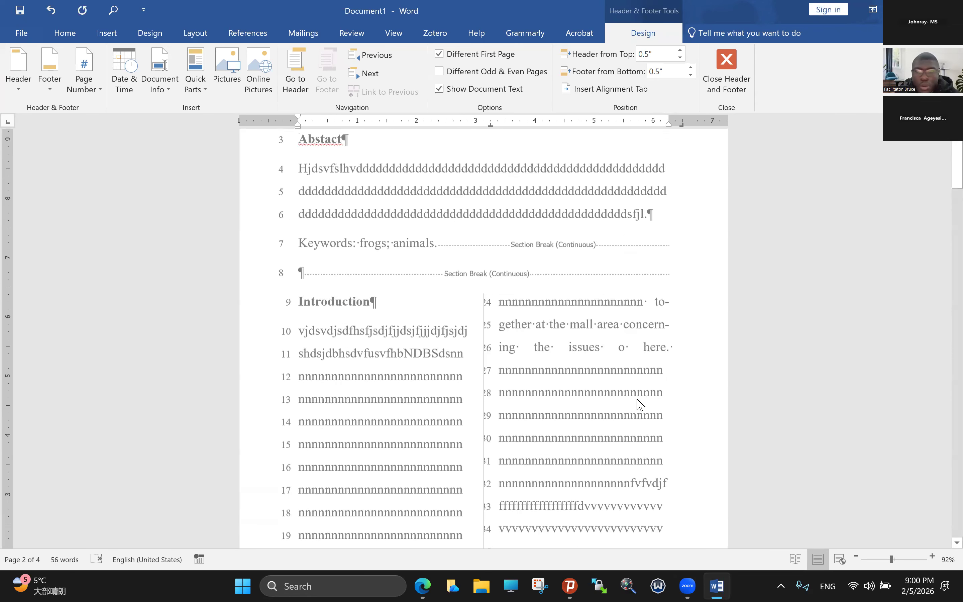
scroll(637, 403, up, 1)
scroll(600, 380, up, 1)
scroll(602, 384, down, 3)
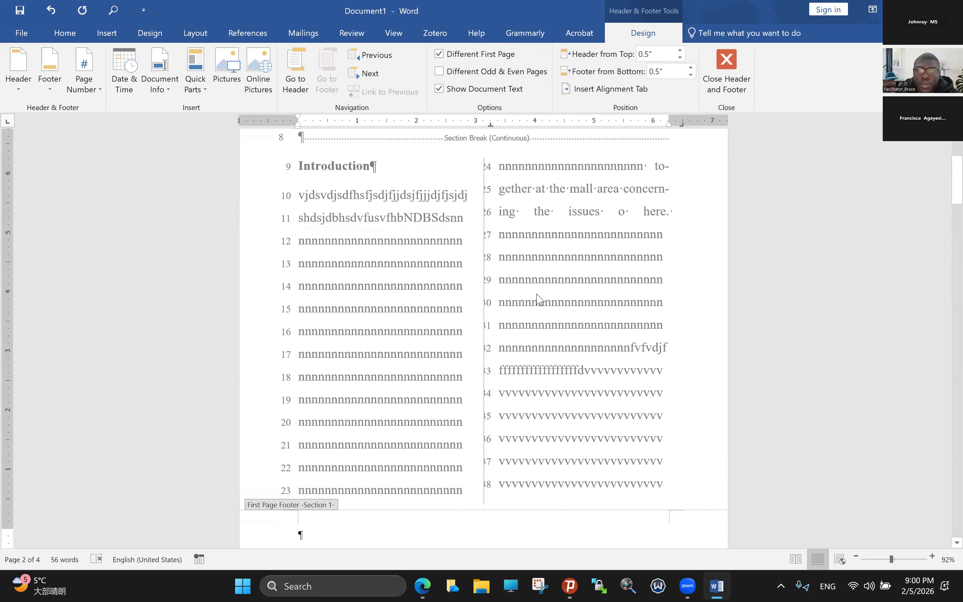
click(439, 54)
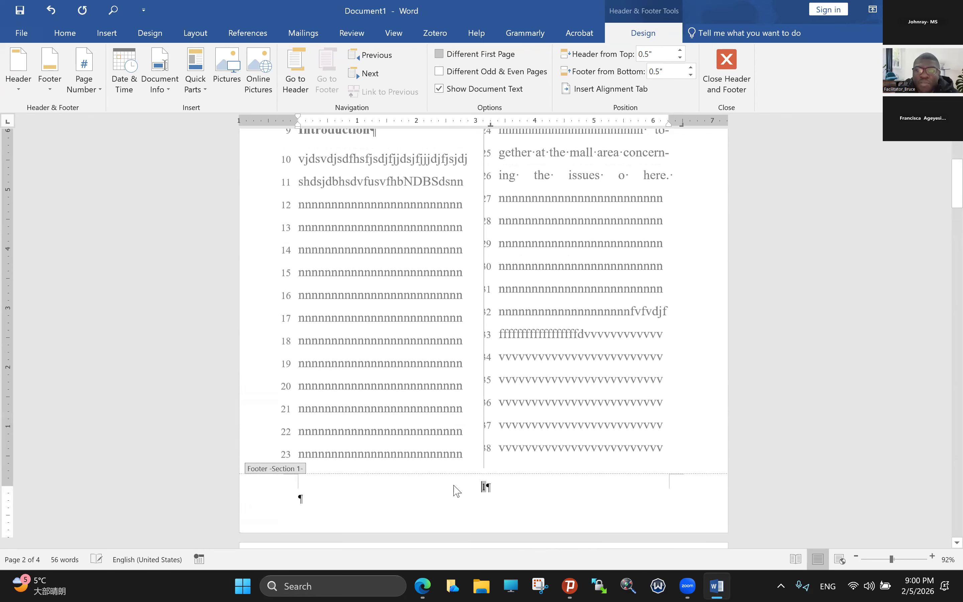
click(445, 58)
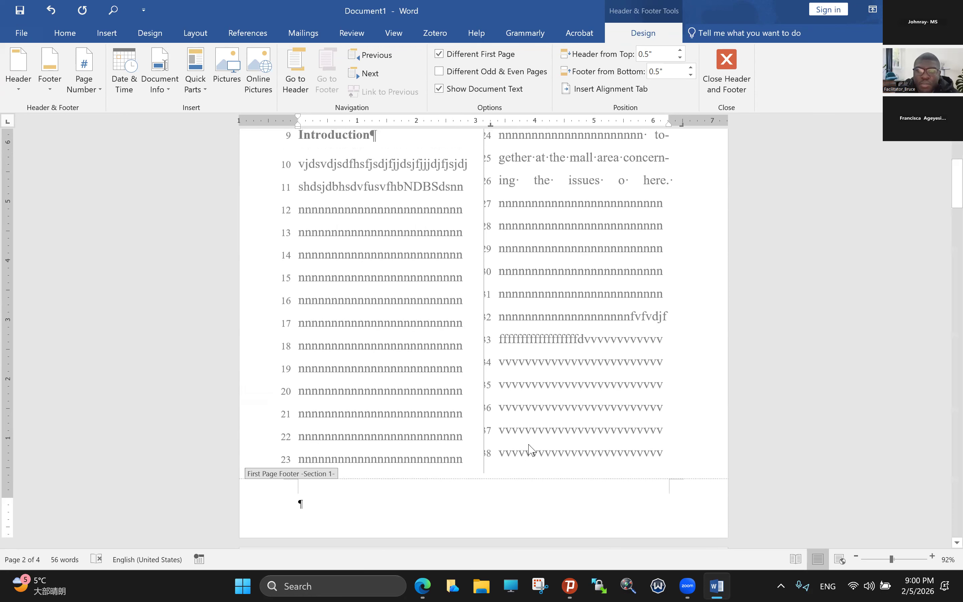
Compare the first-page footer with the page 2 footer's number and check the page number options
scroll(527, 444, down, 2)
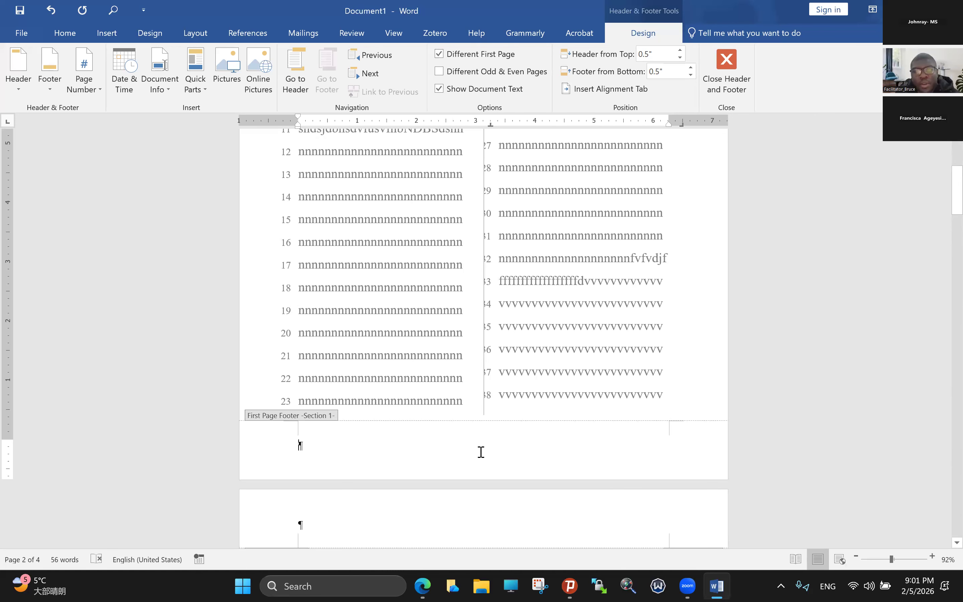
scroll(489, 472, up, 1)
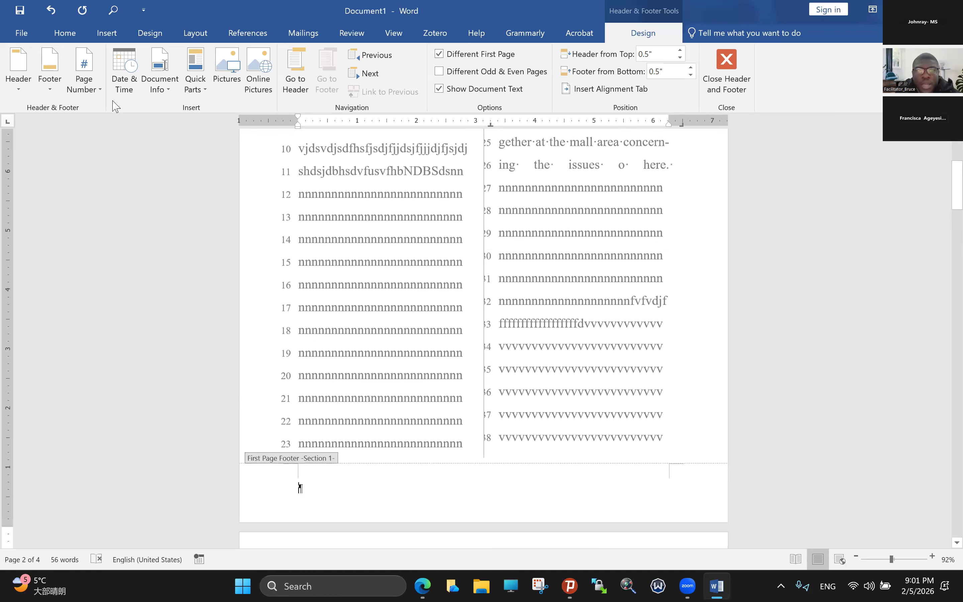
click(96, 92)
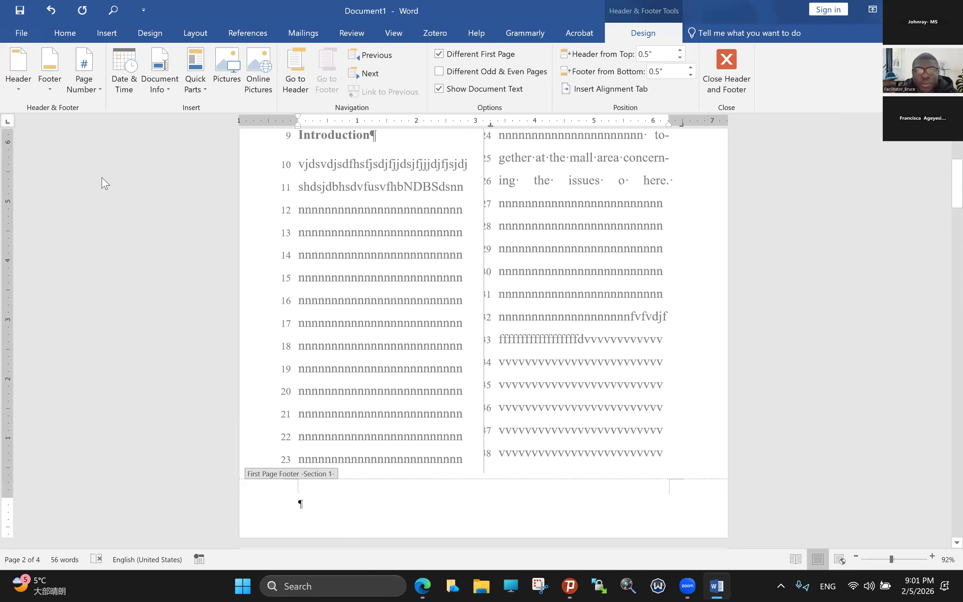
scroll(429, 330, down, 10)
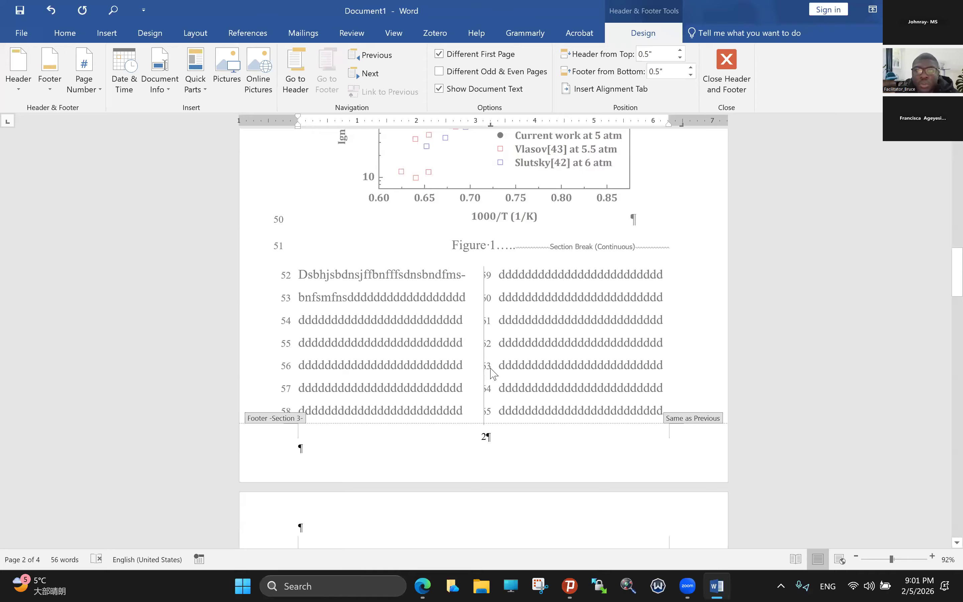
double_click(486, 436)
click(84, 80)
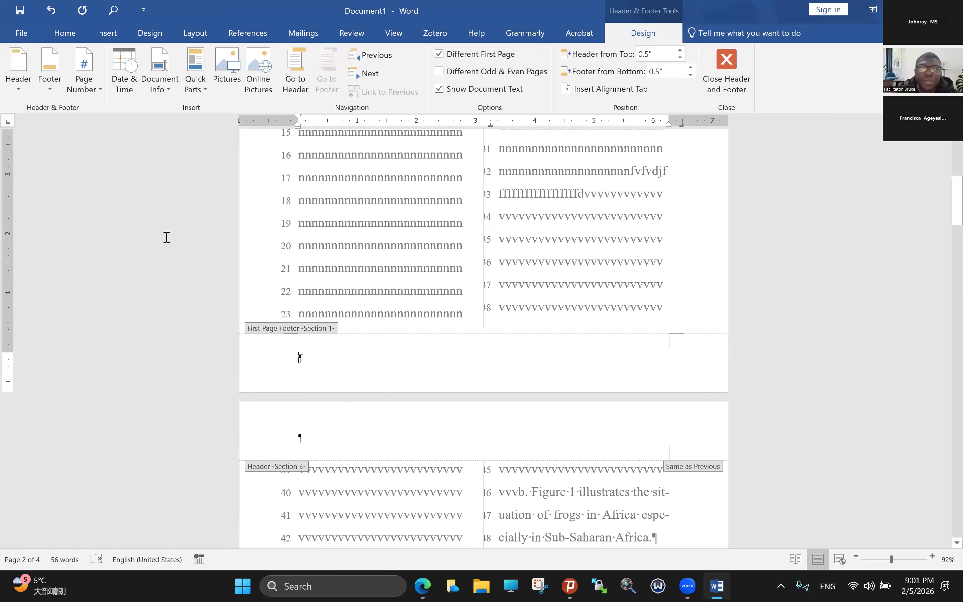
Create a new blank document
scroll(166, 237, up, 6)
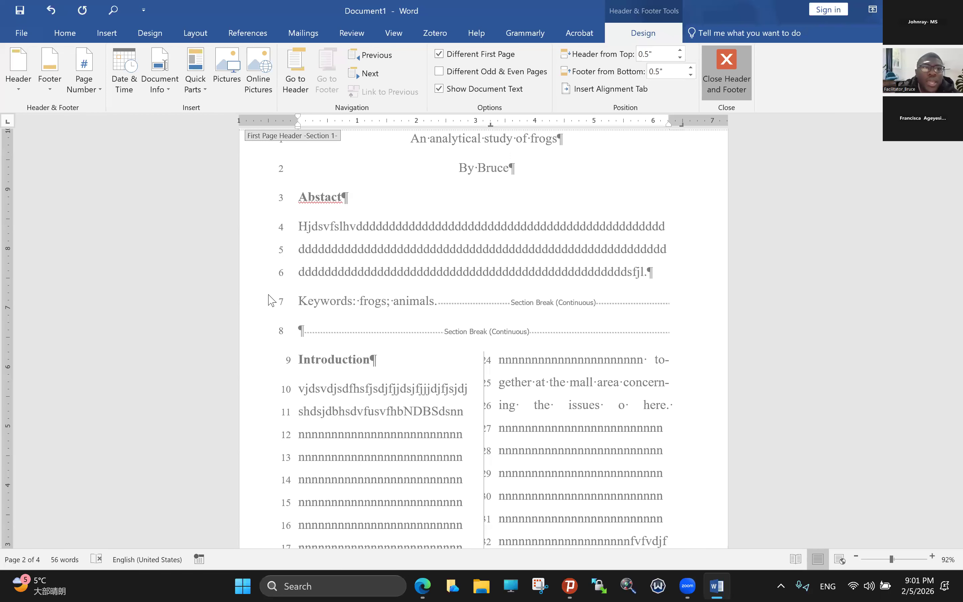
key(ctrl+n)
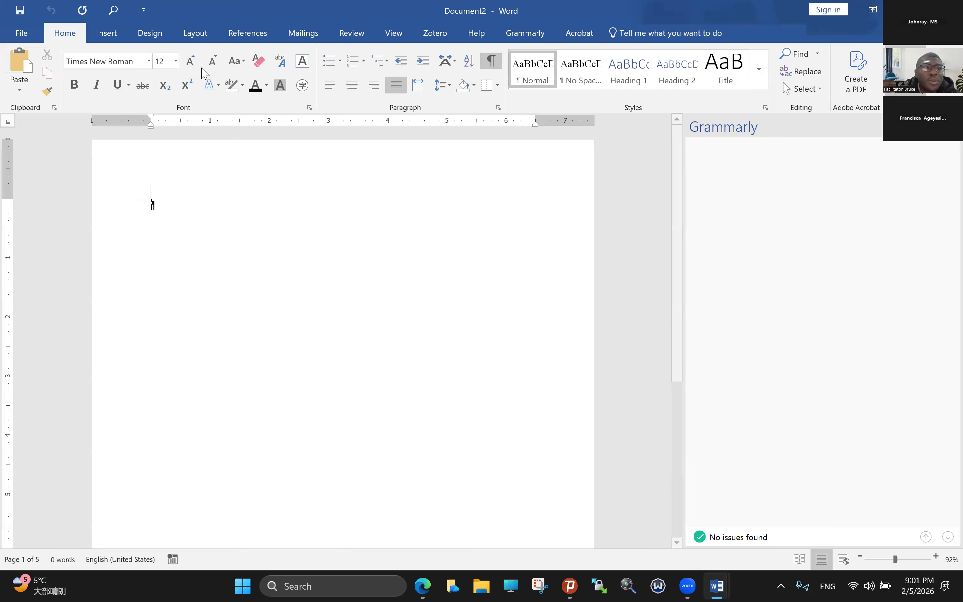
Insert a Next Page section break and add a centred page number at the bottom of the pages
click(195, 33)
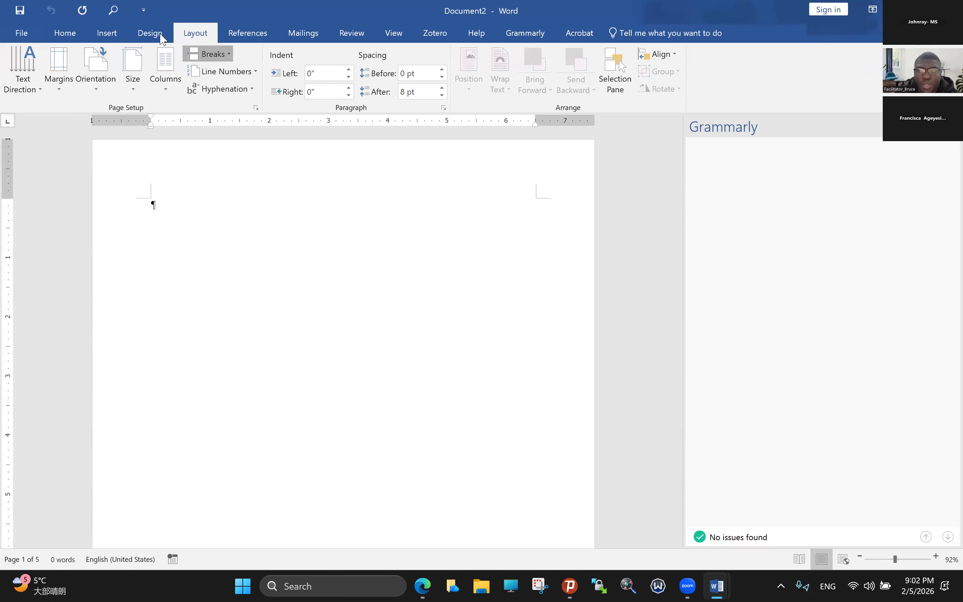
click(255, 214)
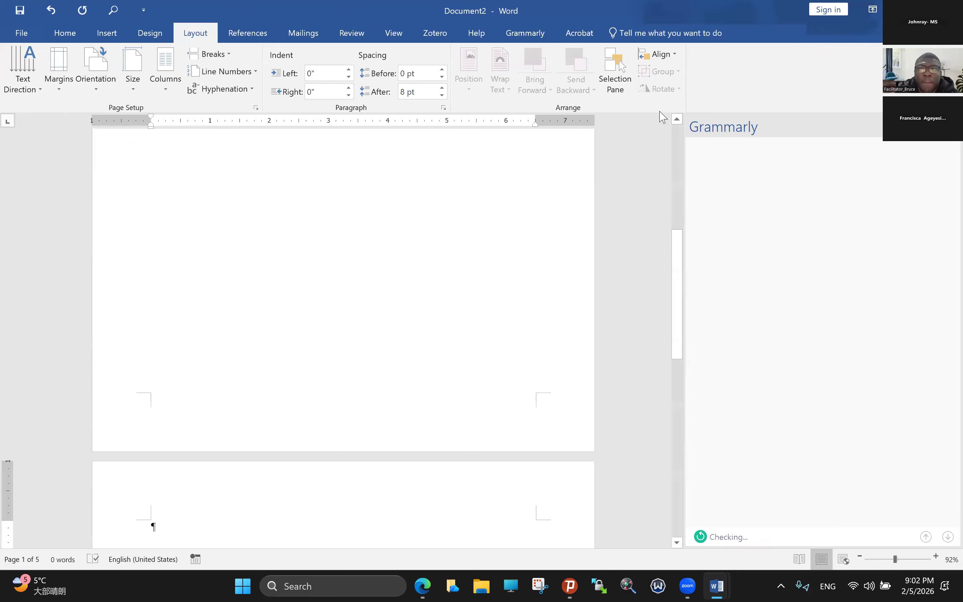
click(658, 90)
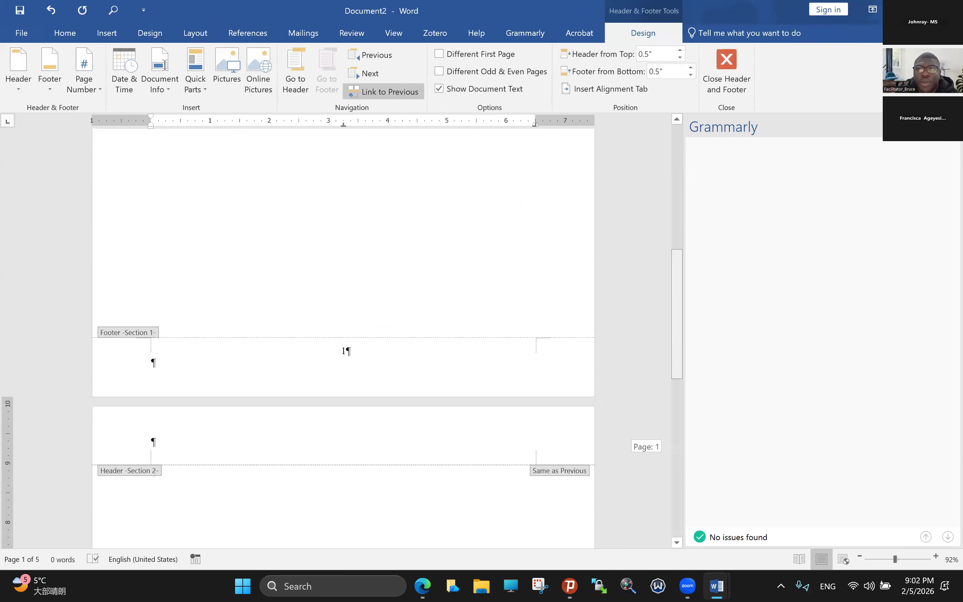
Turn on Different First Page for the section 1 footer
drag(942, 430, 942, 127)
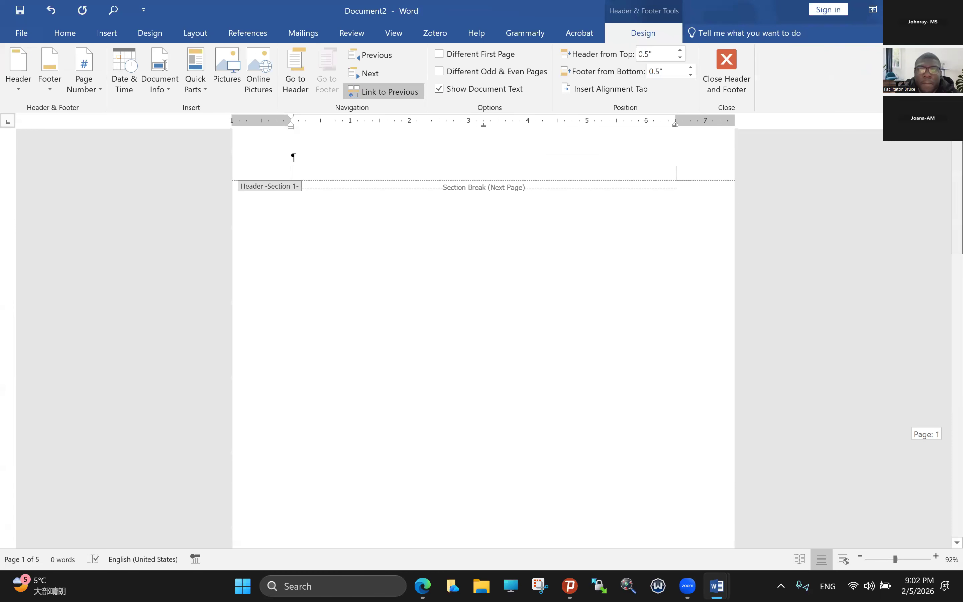
drag(957, 199, 958, 195)
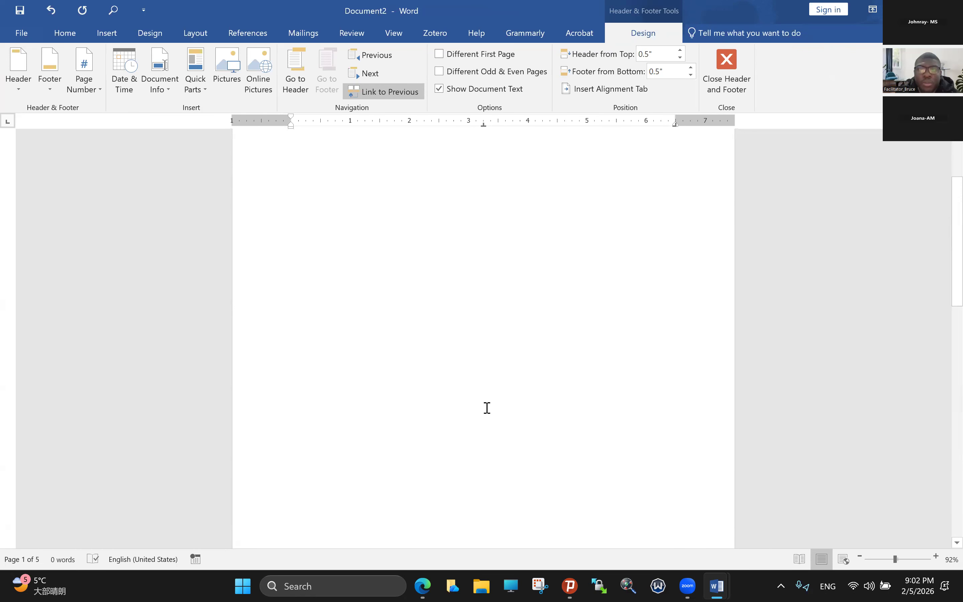
scroll(487, 455, down, 3)
double_click(485, 454)
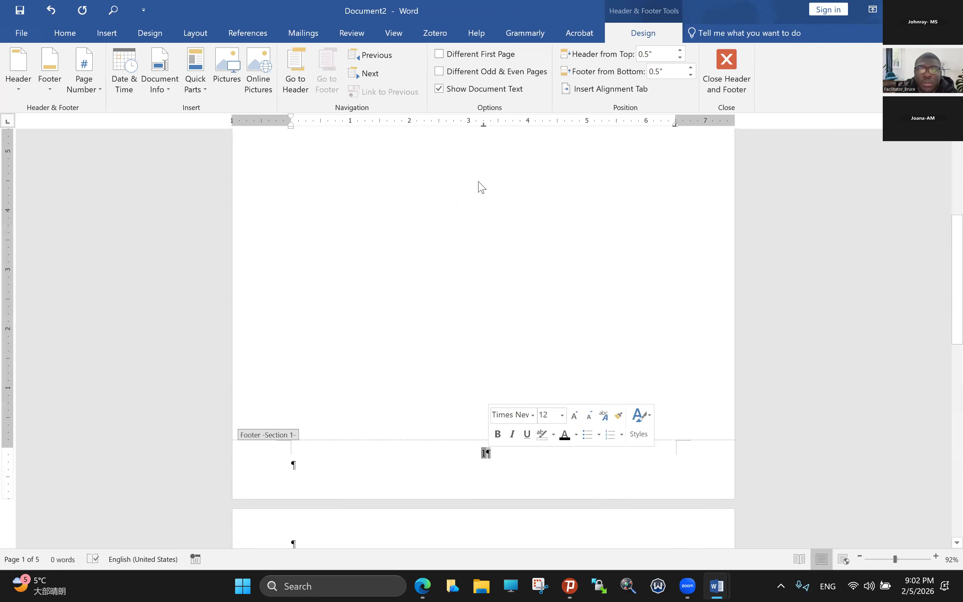
click(439, 54)
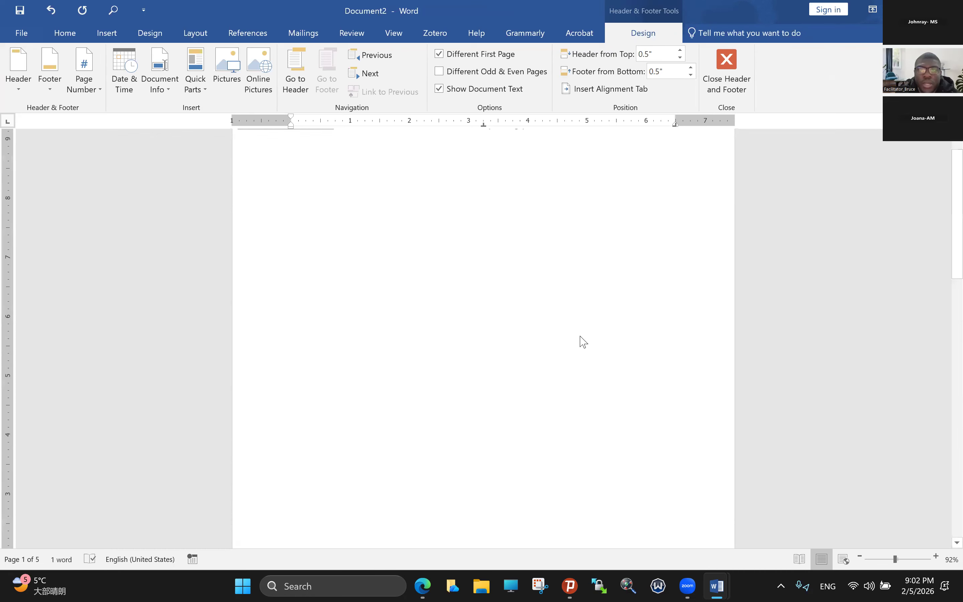
Restart section 2's page numbering at 1 and add another Next Page section break after it
scroll(589, 343, down, 10)
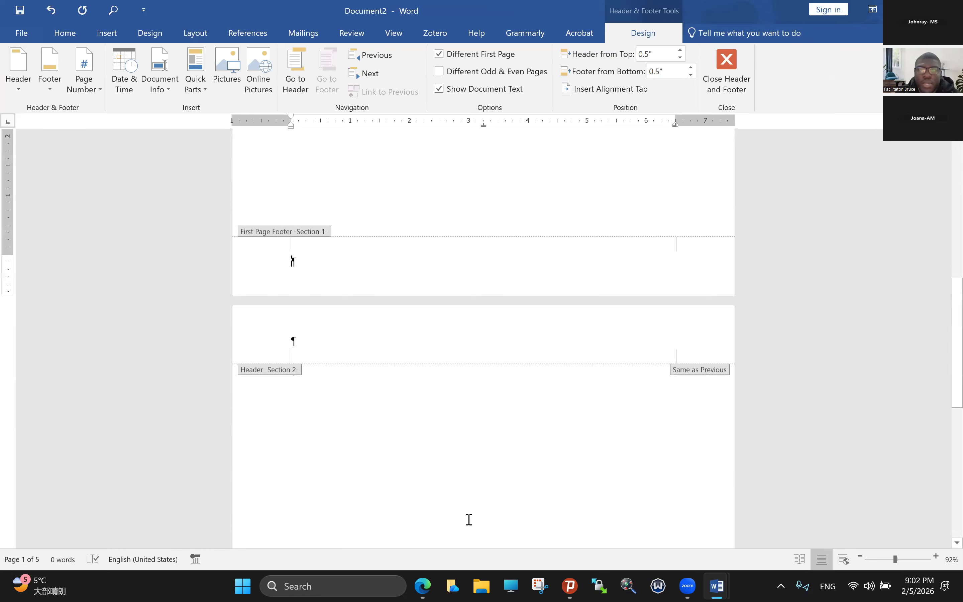
scroll(483, 494, down, 2)
scroll(482, 495, down, 6)
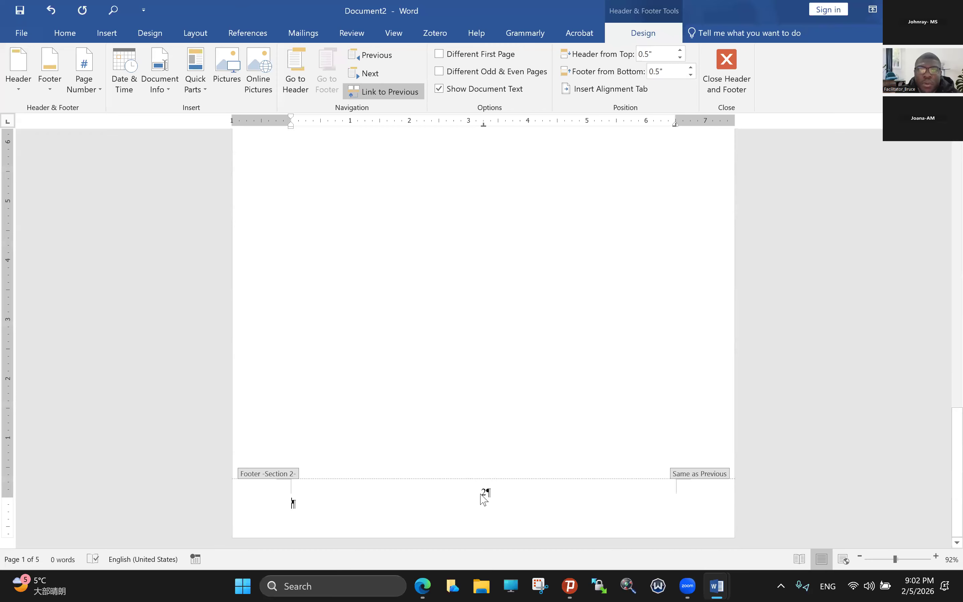
click(403, 212)
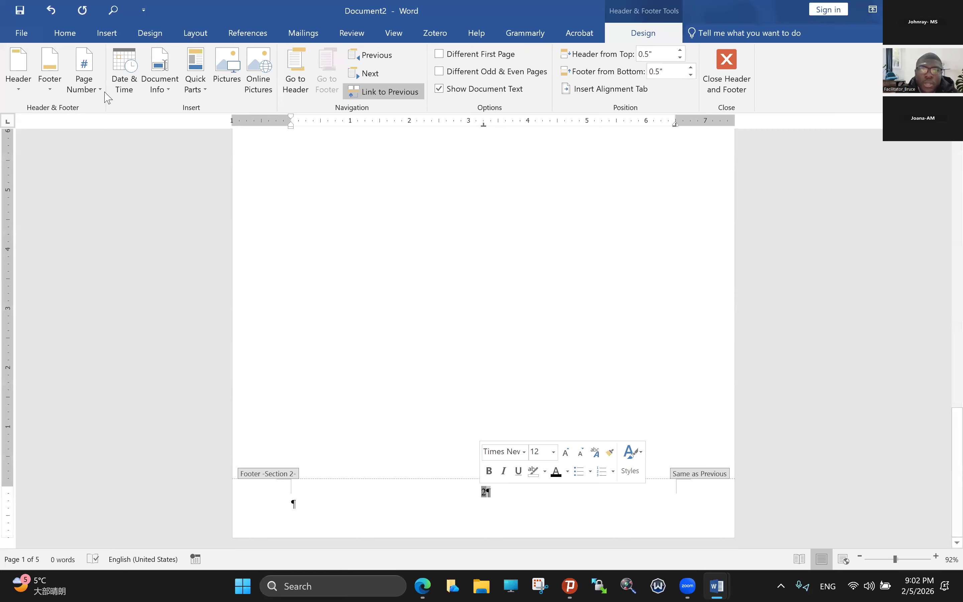
click(99, 88)
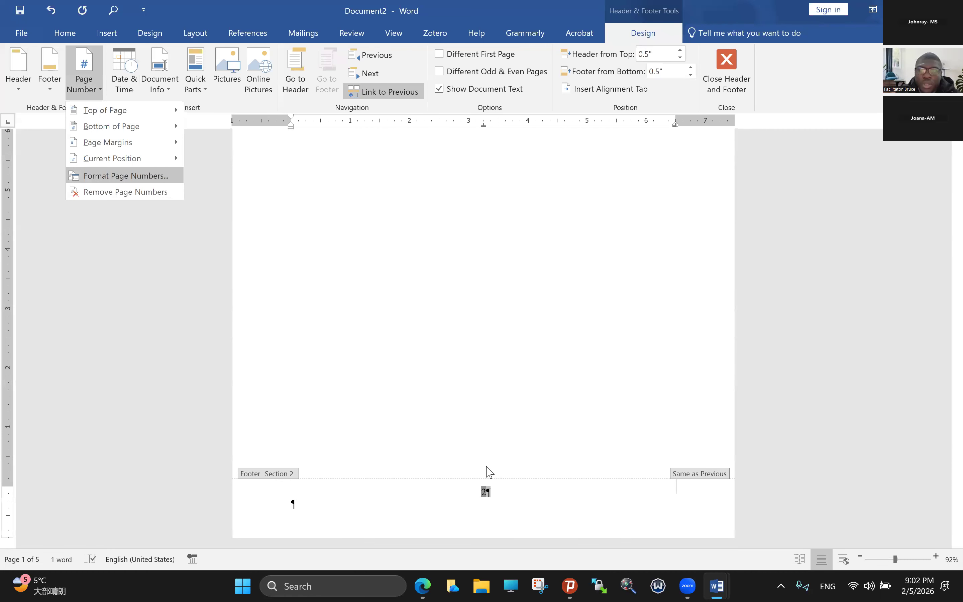
key(Return)
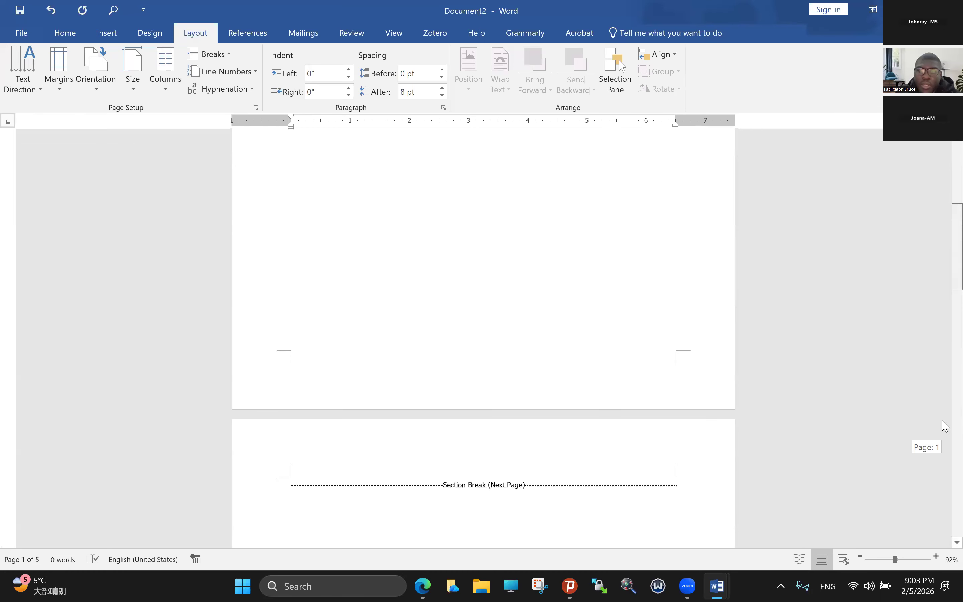
Set the section 3 footer's page numbering to continue from the previous section
scroll(486, 499, down, 4)
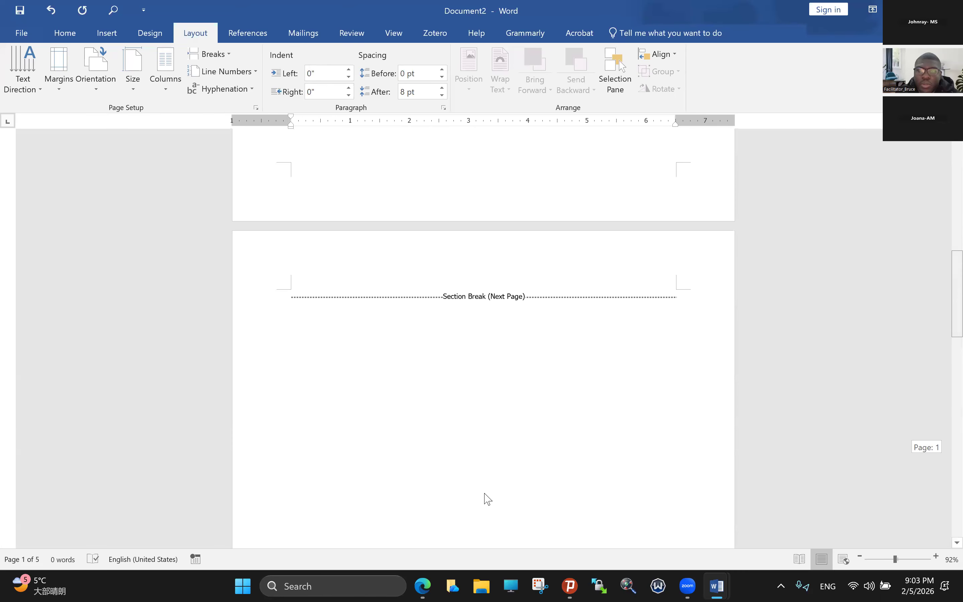
scroll(488, 499, down, 20)
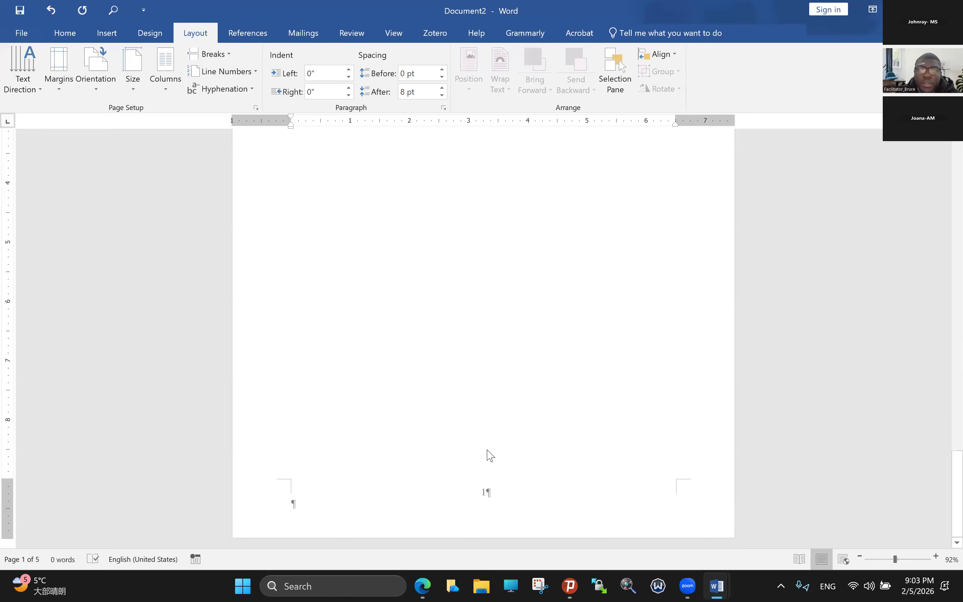
double_click(486, 492)
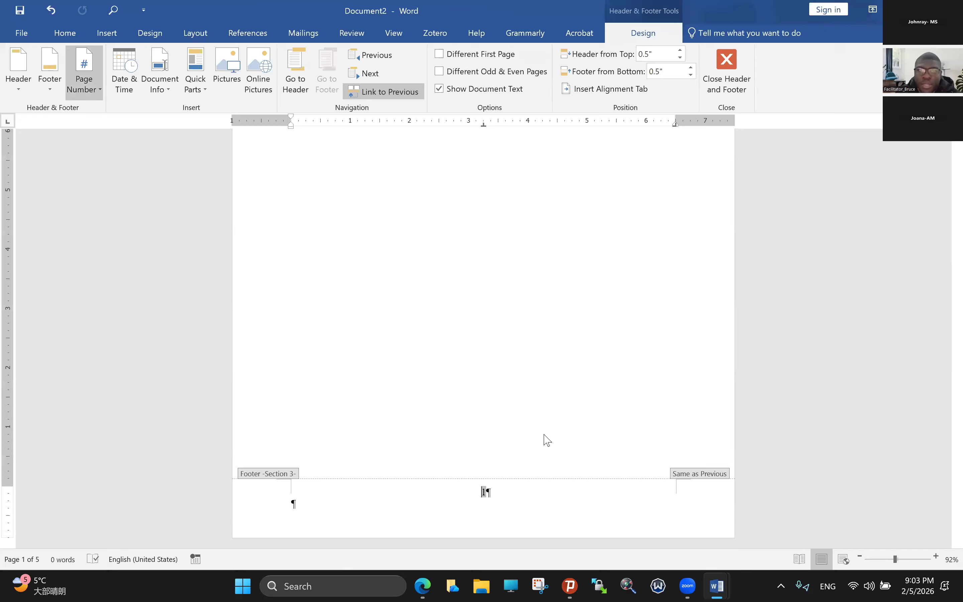
Set the section 2 footer's page number format to I, II, III, with numbering starting at I
scroll(544, 435, up, 5)
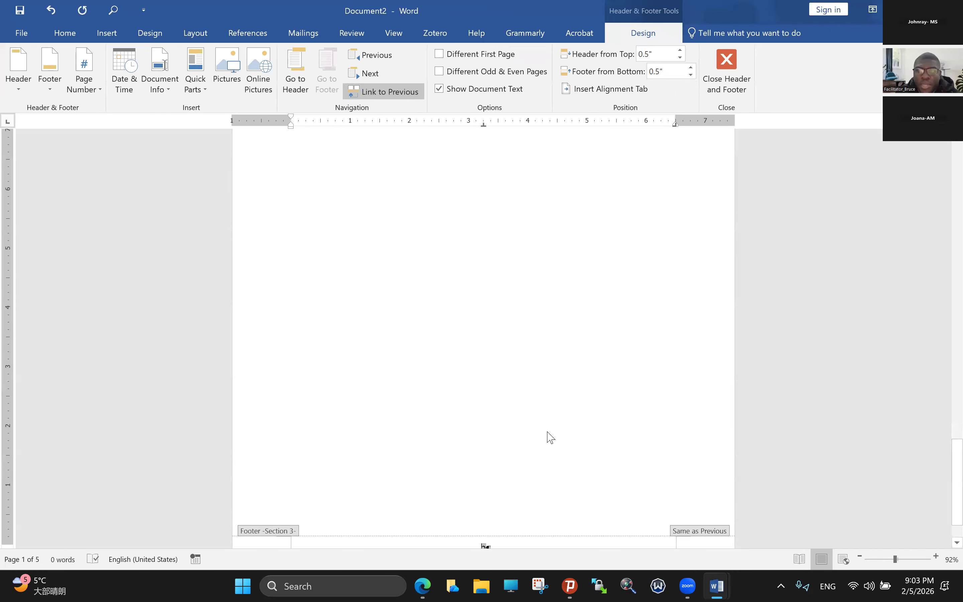
scroll(672, 319, up, 3)
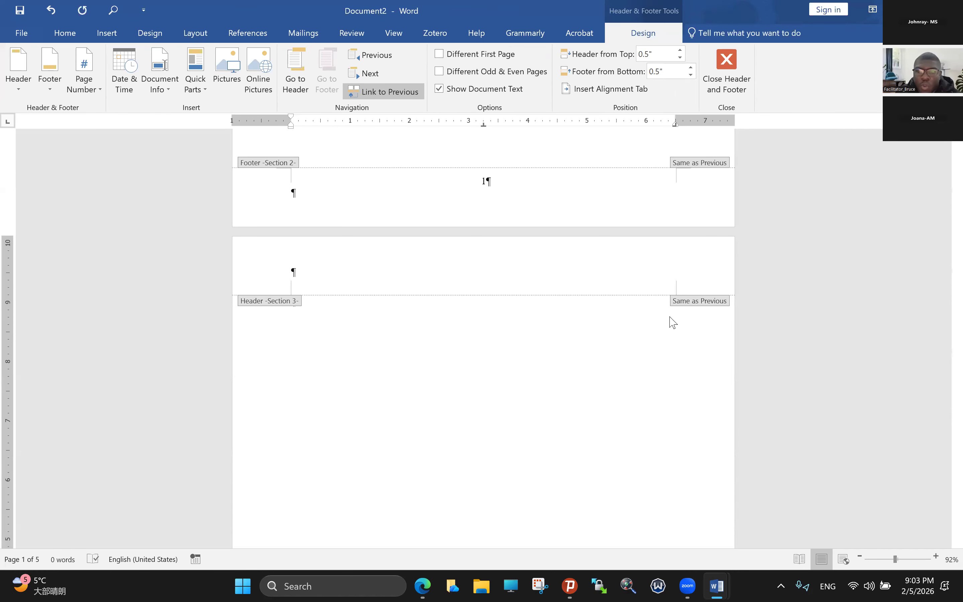
scroll(673, 324, down, 3)
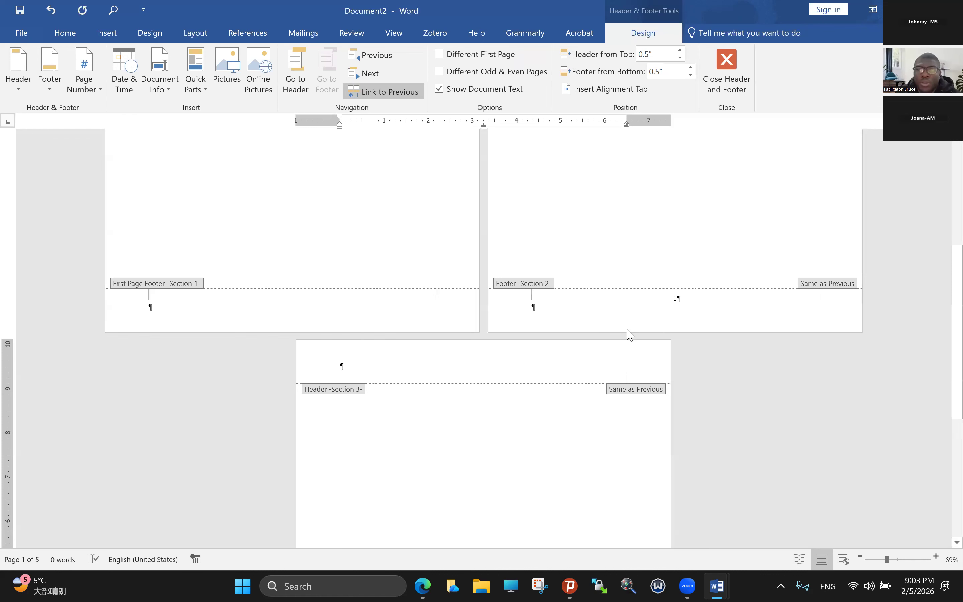
scroll(621, 338, down, 3)
scroll(649, 290, up, 3)
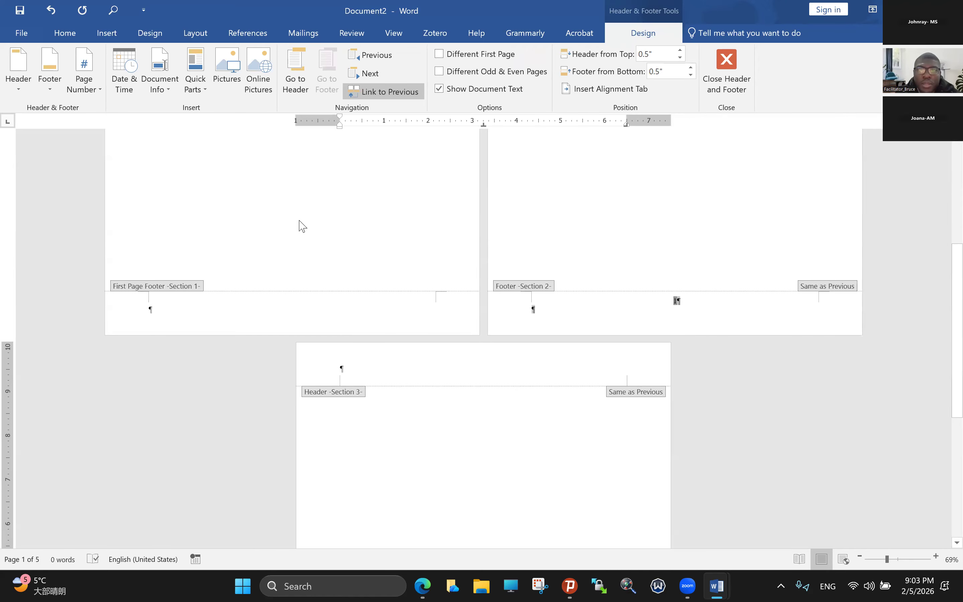
click(84, 71)
click(124, 175)
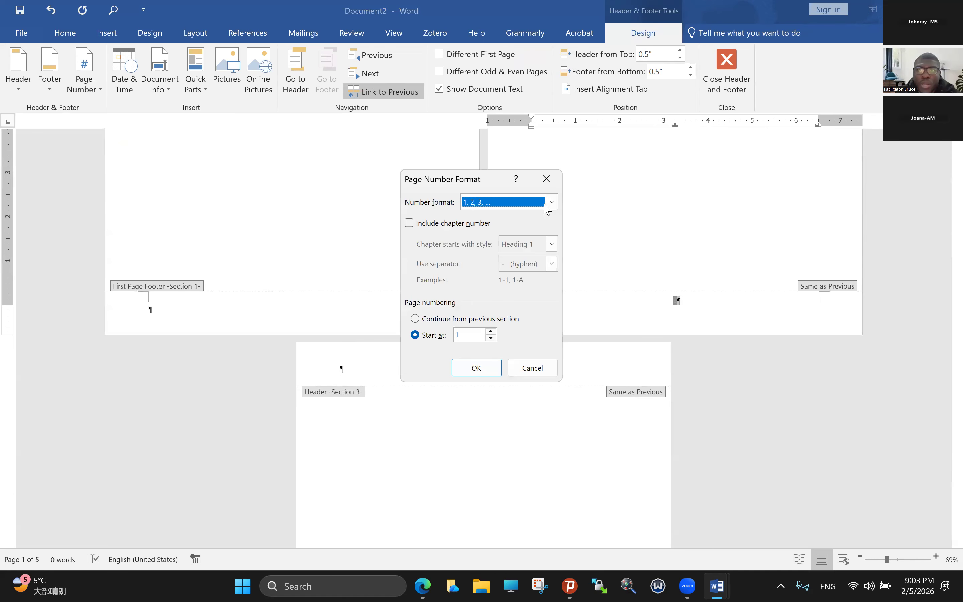
click(547, 207)
scroll(499, 259, down, 1)
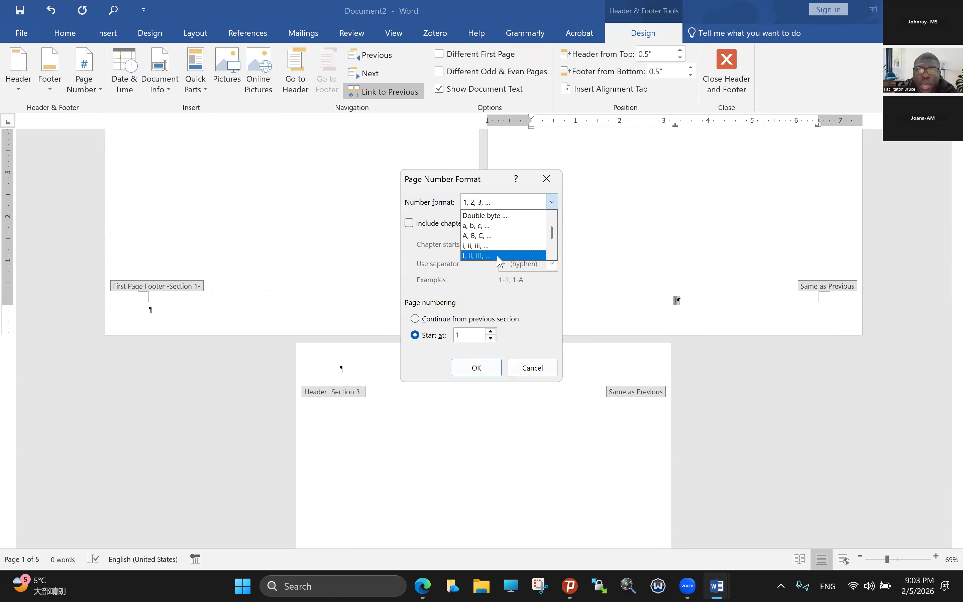
click(500, 256)
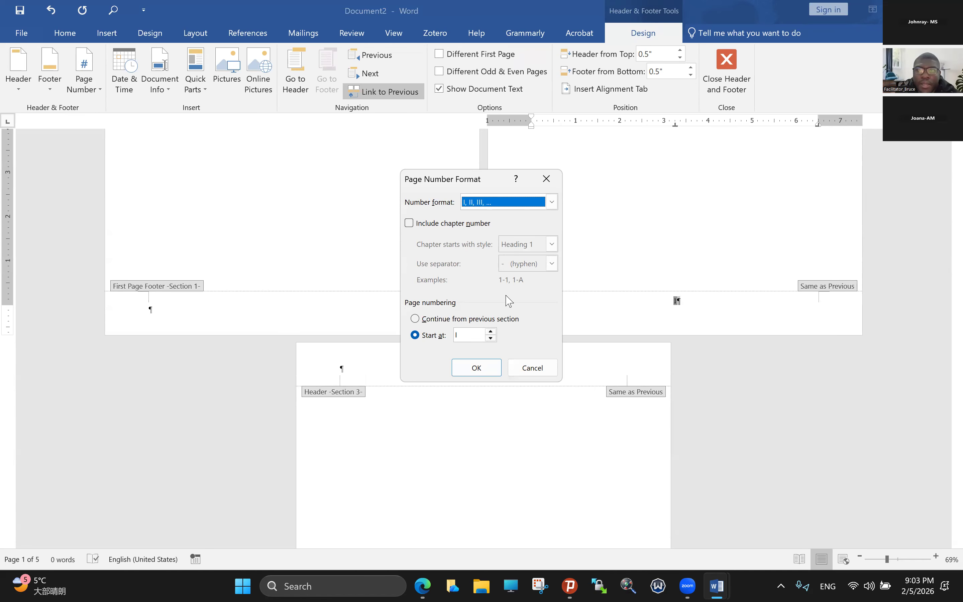
click(489, 369)
Set the section 3 footer's page number format to I, II, III, continuing from the previous section
scroll(685, 361, down, 10)
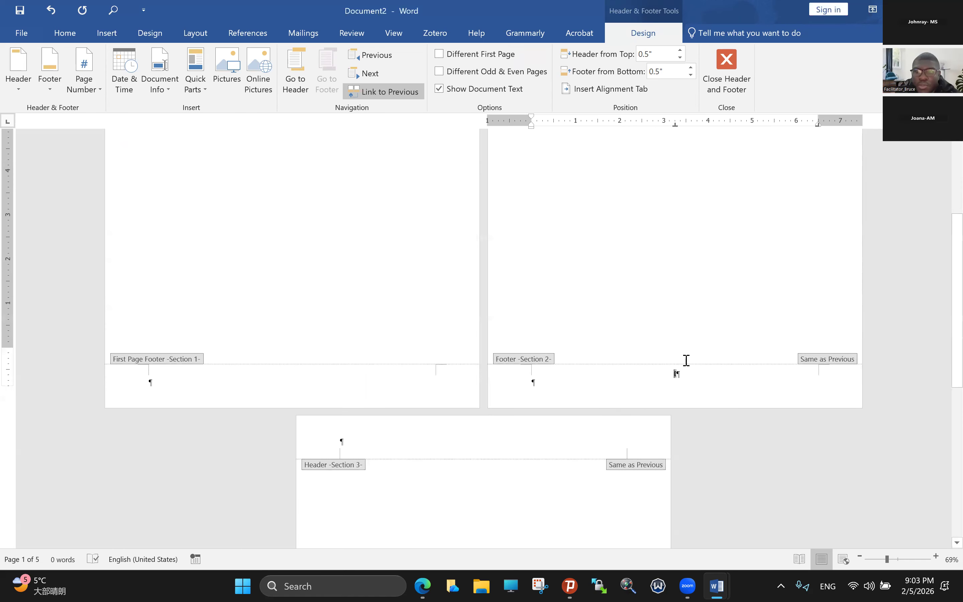
scroll(565, 464, up, 1)
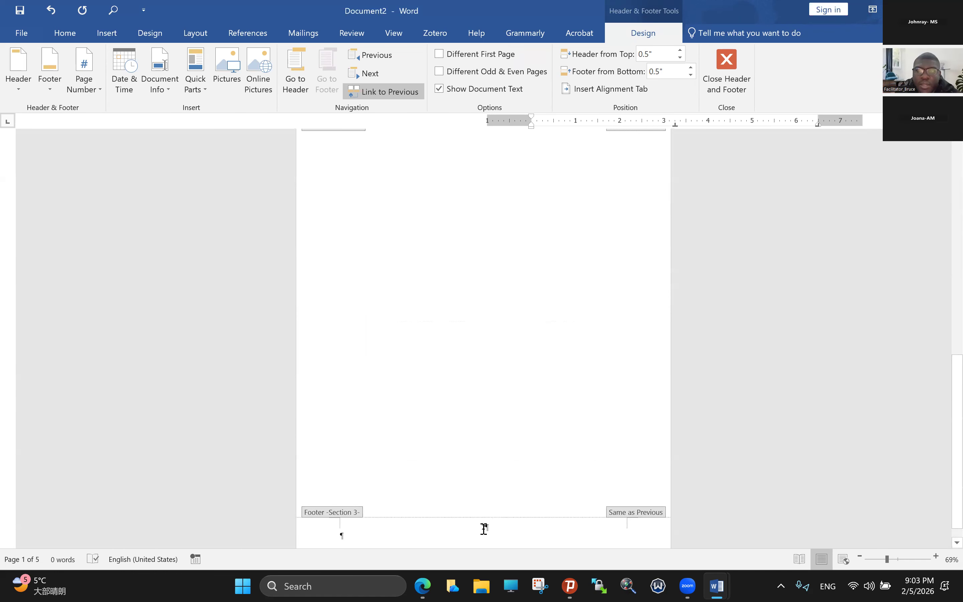
double_click(483, 529)
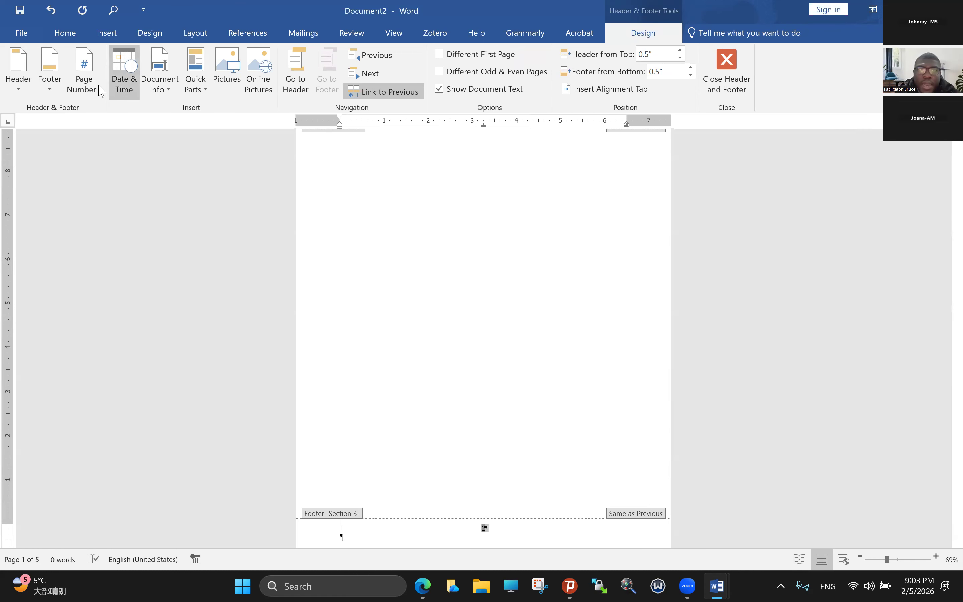
click(115, 183)
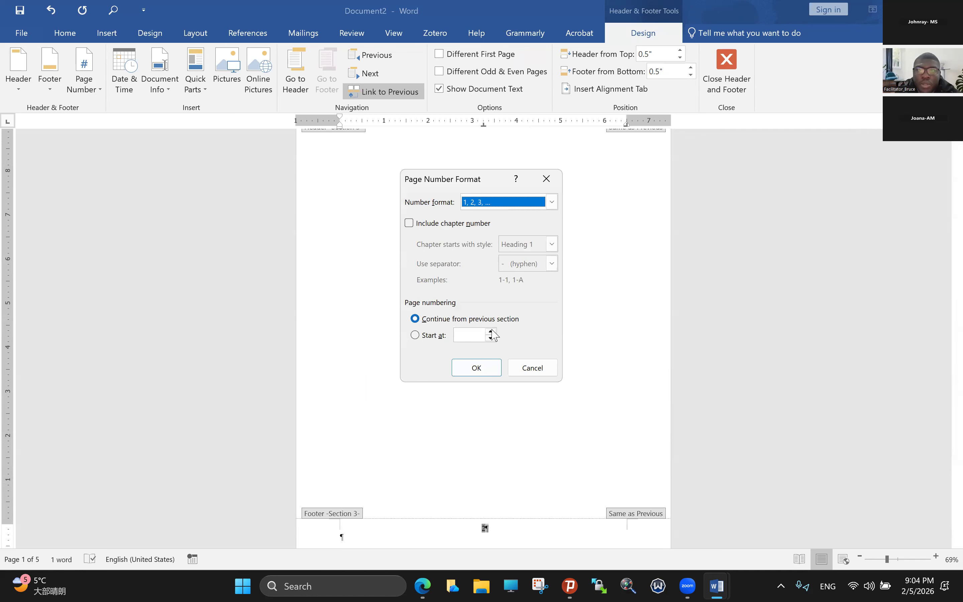
click(551, 202)
scroll(521, 249, down, 2)
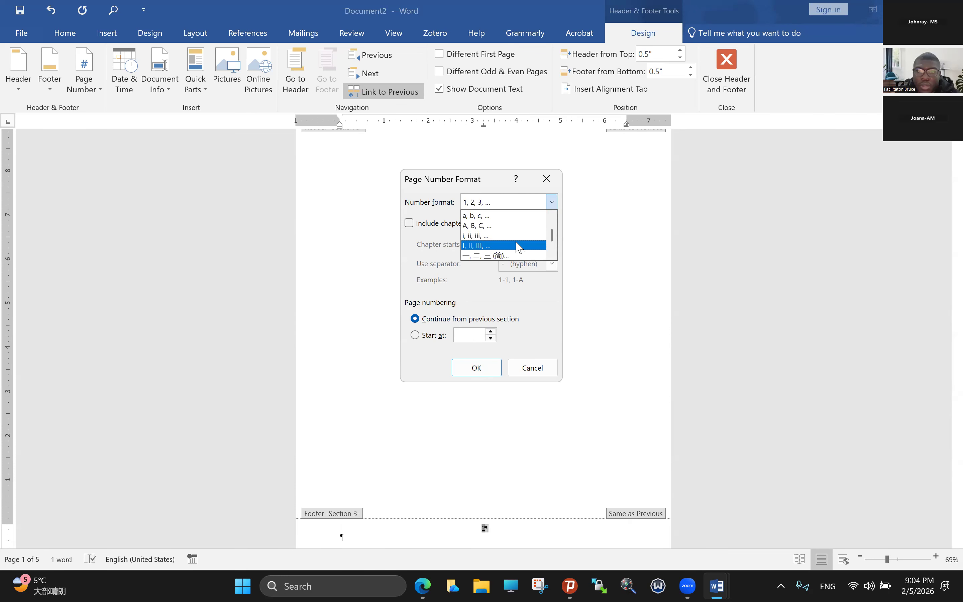
click(504, 246)
click(479, 366)
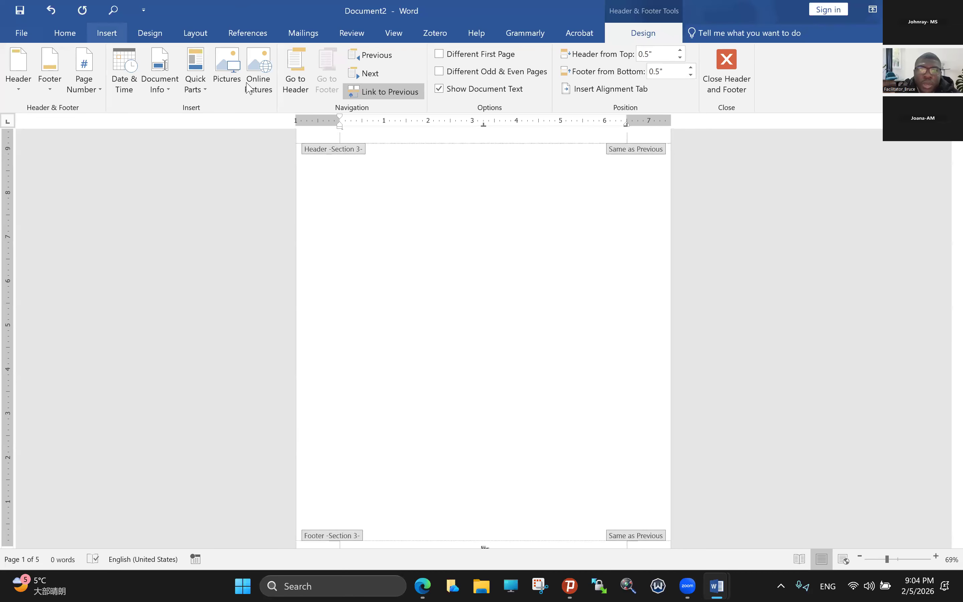
Return to the section 3 body text and add two more Next Page section breaks
click(195, 33)
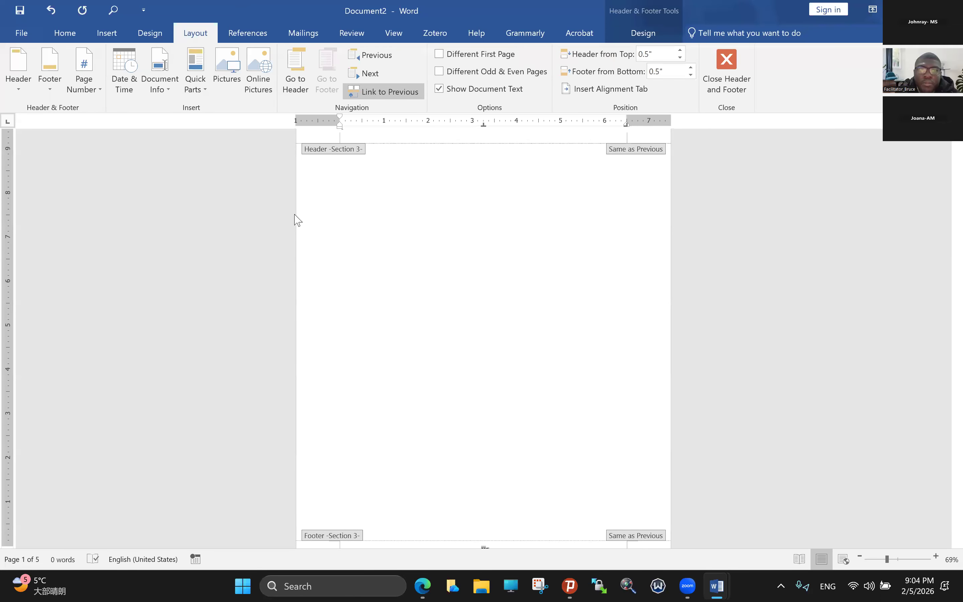
double_click(291, 188)
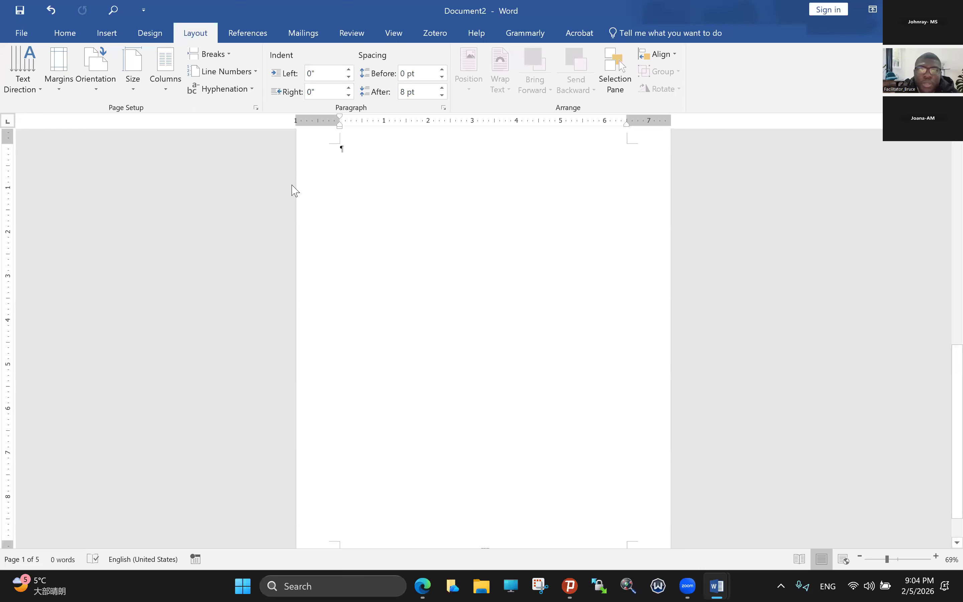
click(230, 59)
click(267, 219)
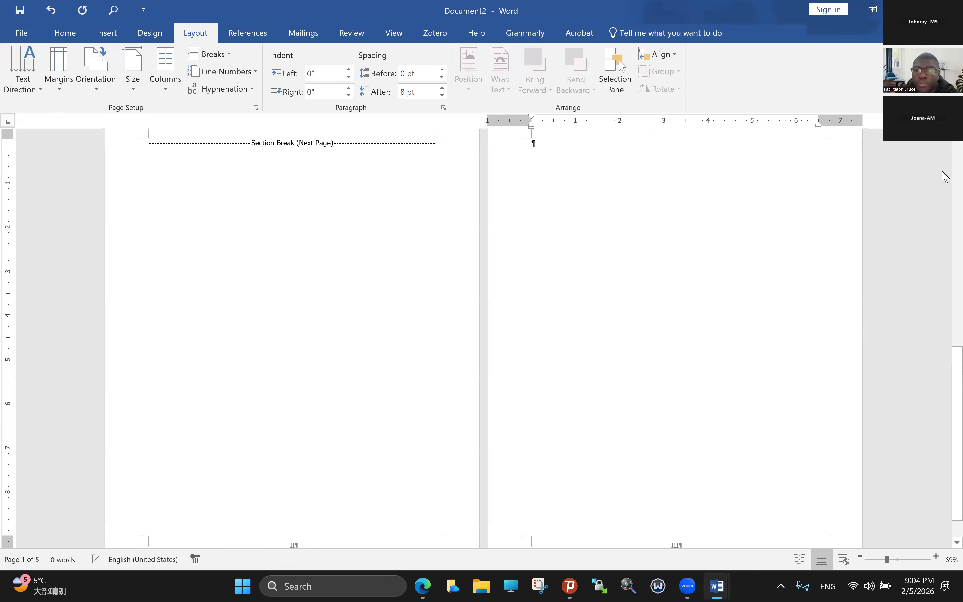
click(216, 55)
click(266, 219)
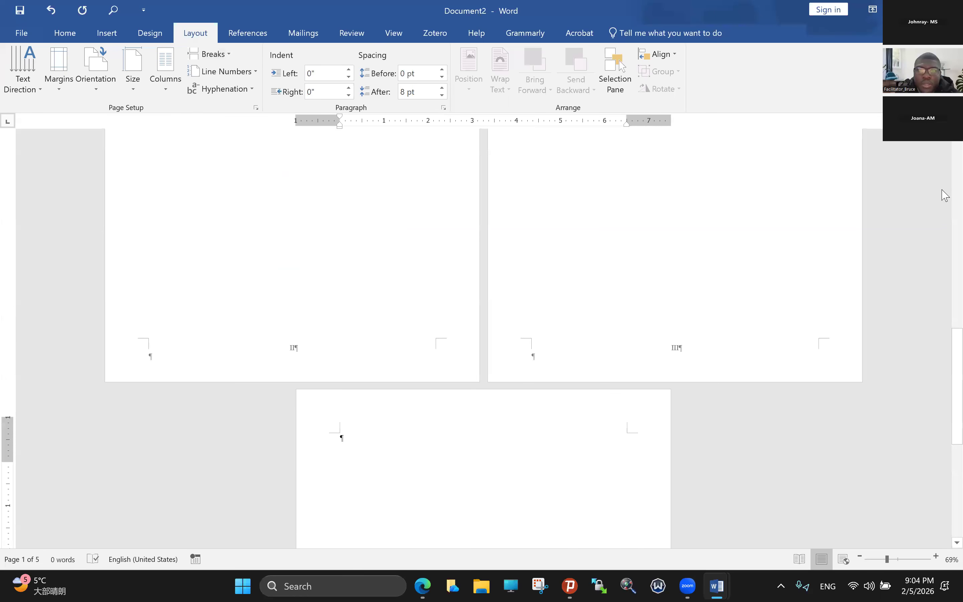
Unlink the section 5 footer from the previous section and set its page number format to 1, 2, 3, starting at 1
drag(942, 199, 945, 394)
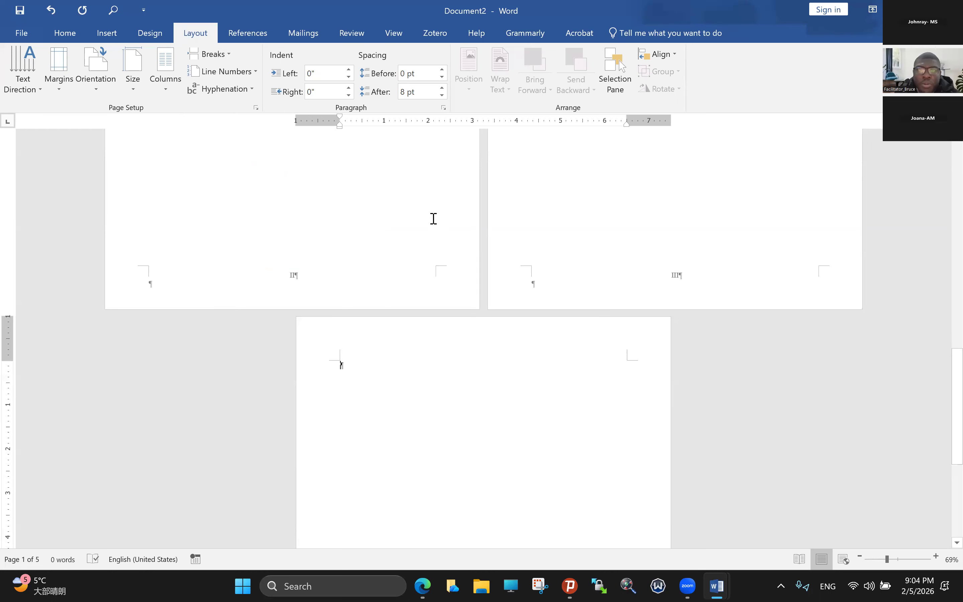
scroll(434, 219, down, 5)
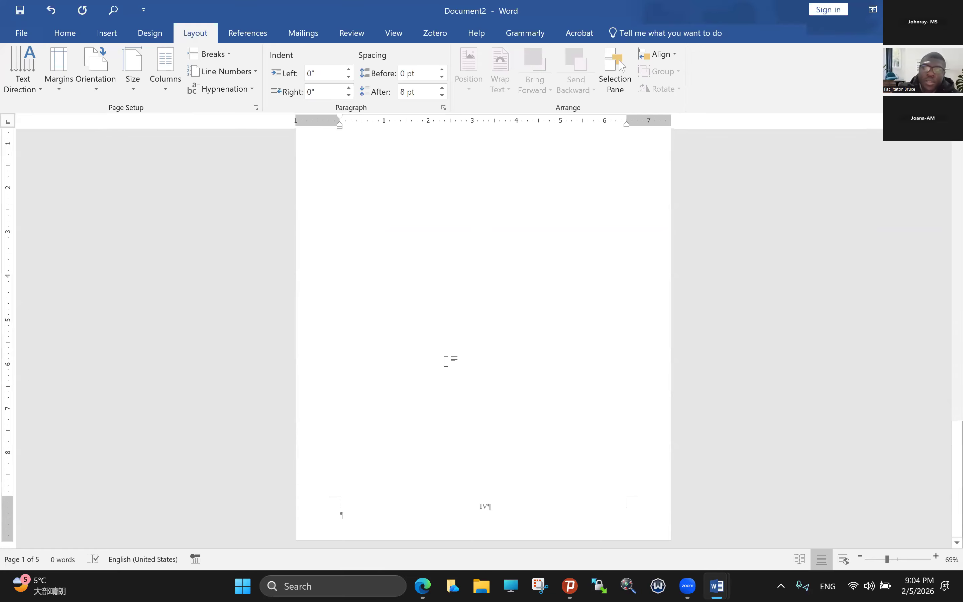
double_click(488, 510)
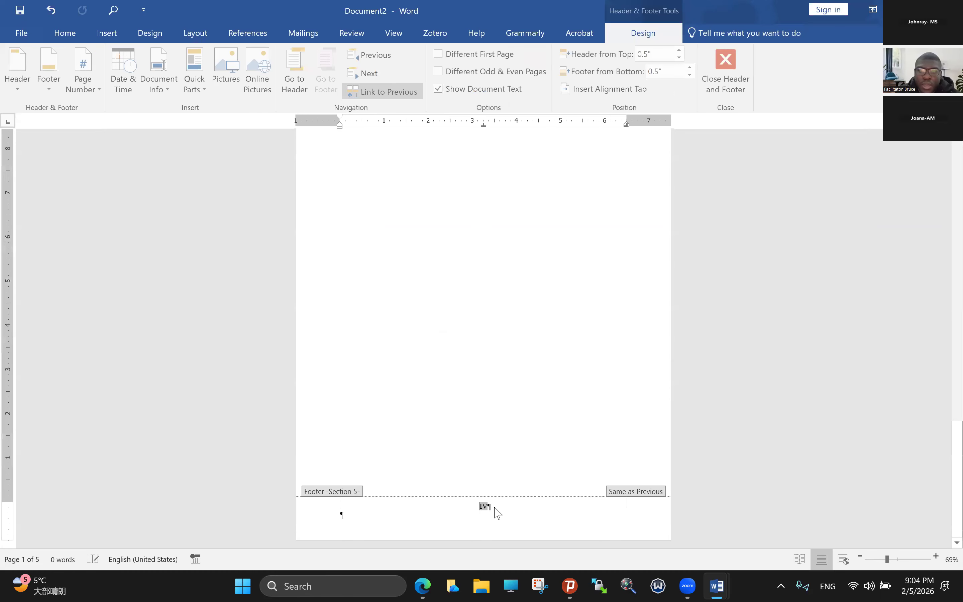
click(74, 87)
click(101, 176)
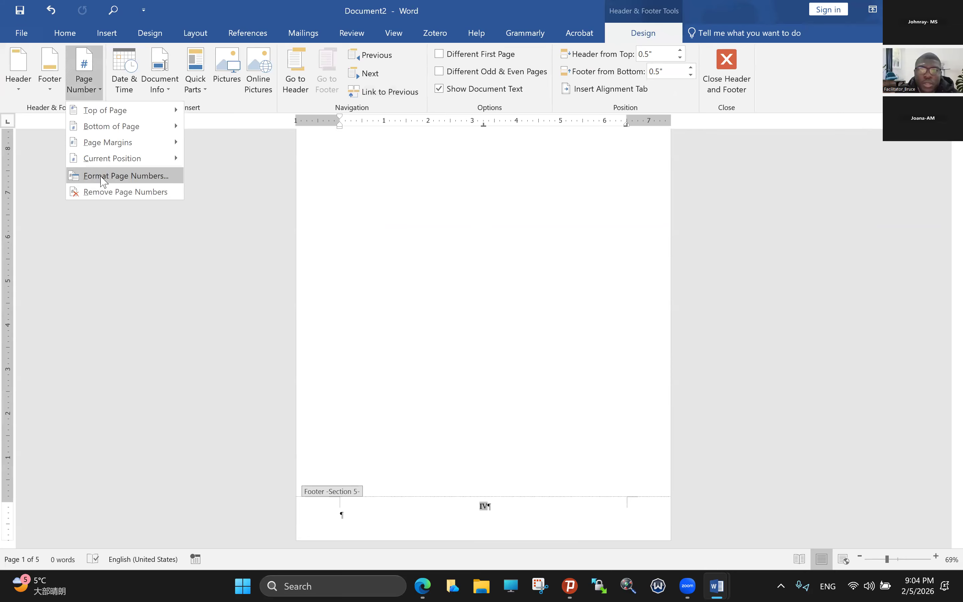
click(101, 177)
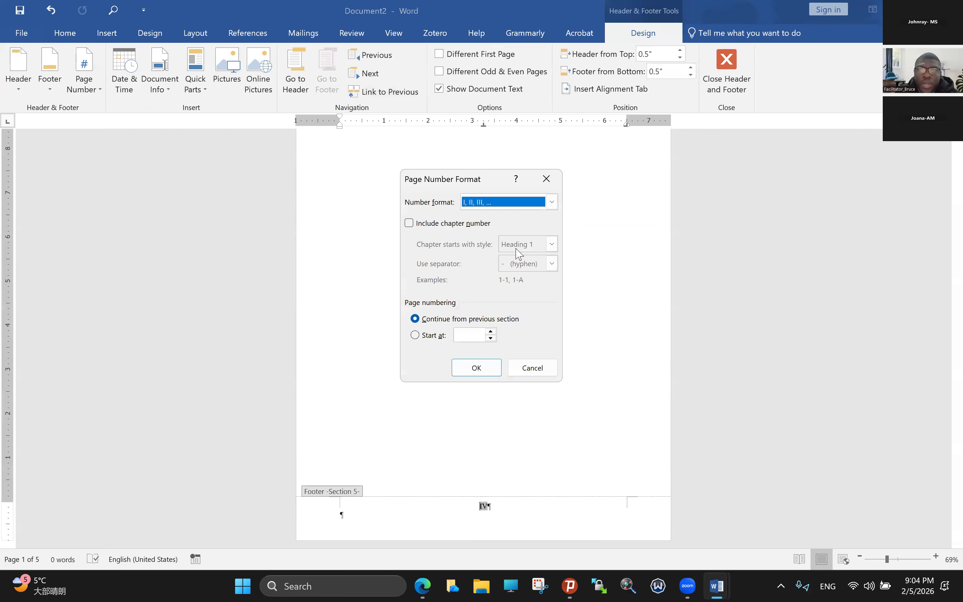
click(552, 202)
scroll(427, 324, down, 1)
scroll(422, 336, up, 2)
click(479, 216)
click(424, 336)
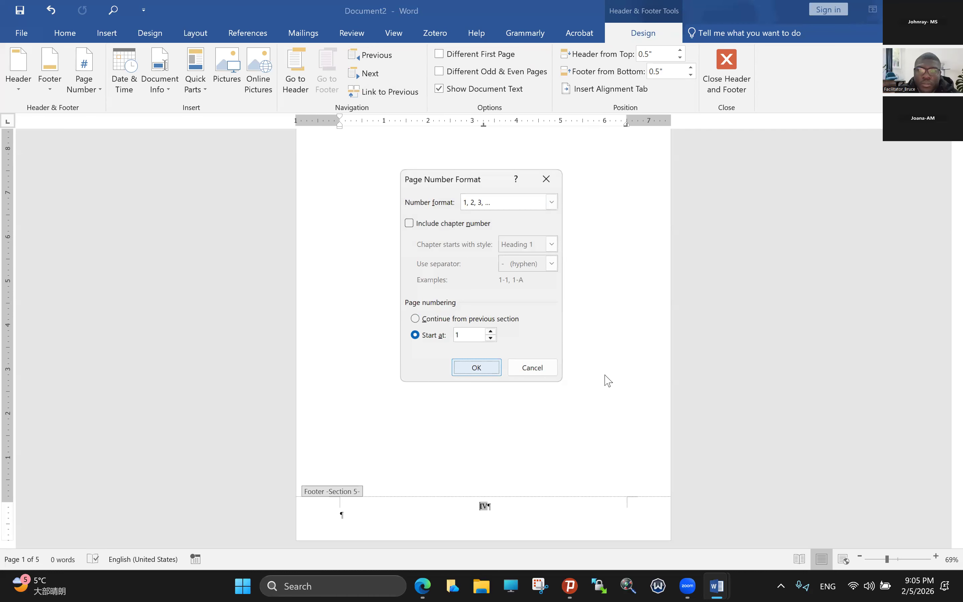
key(Return)
Return to the section 5 body text and add a Next Page section break
scroll(950, 398, up, 4)
scroll(606, 361, up, 1)
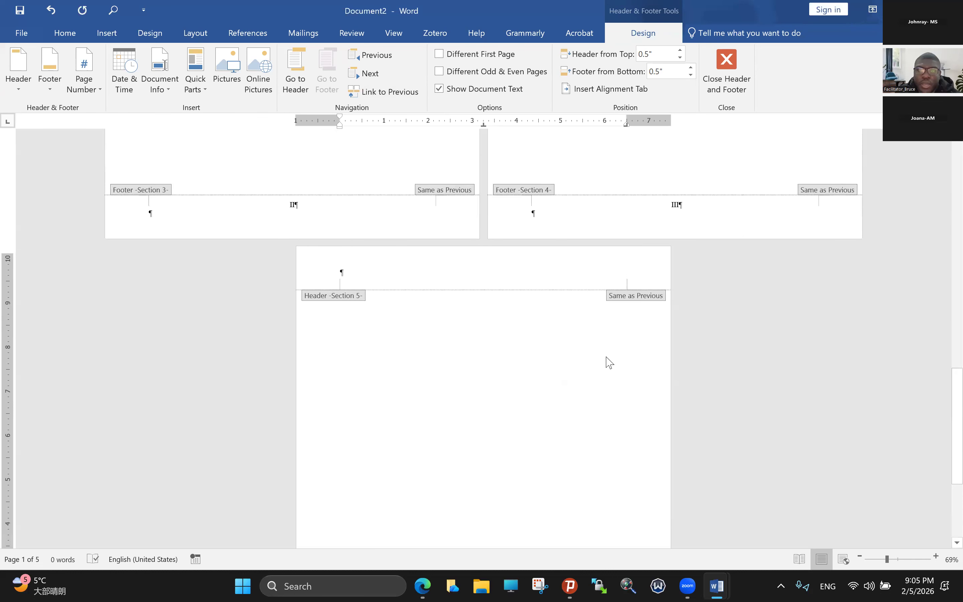
scroll(490, 406, down, 2)
scroll(746, 95, down, 2)
scroll(489, 301, down, 1)
double_click(368, 289)
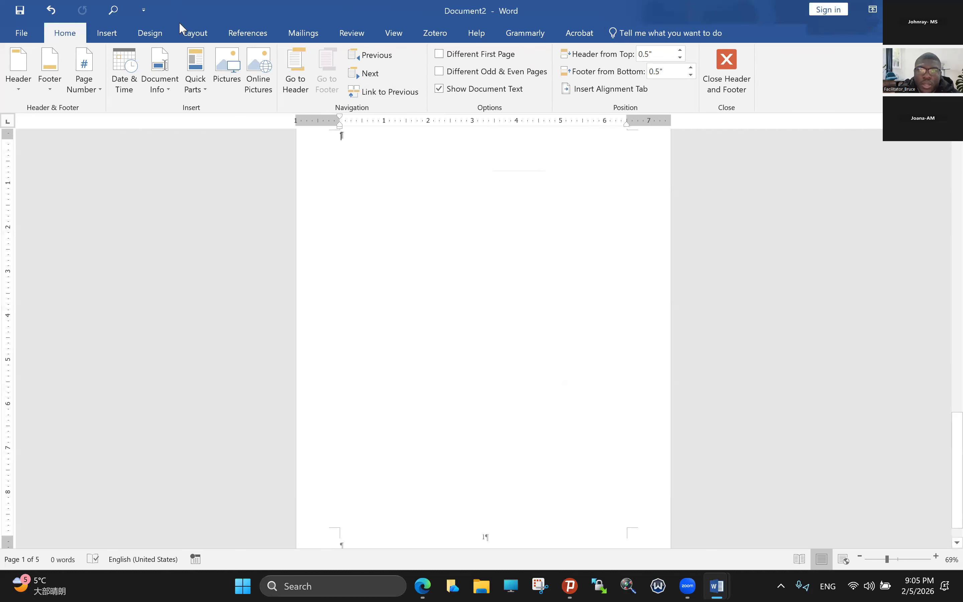
scroll(263, 220, up, 2)
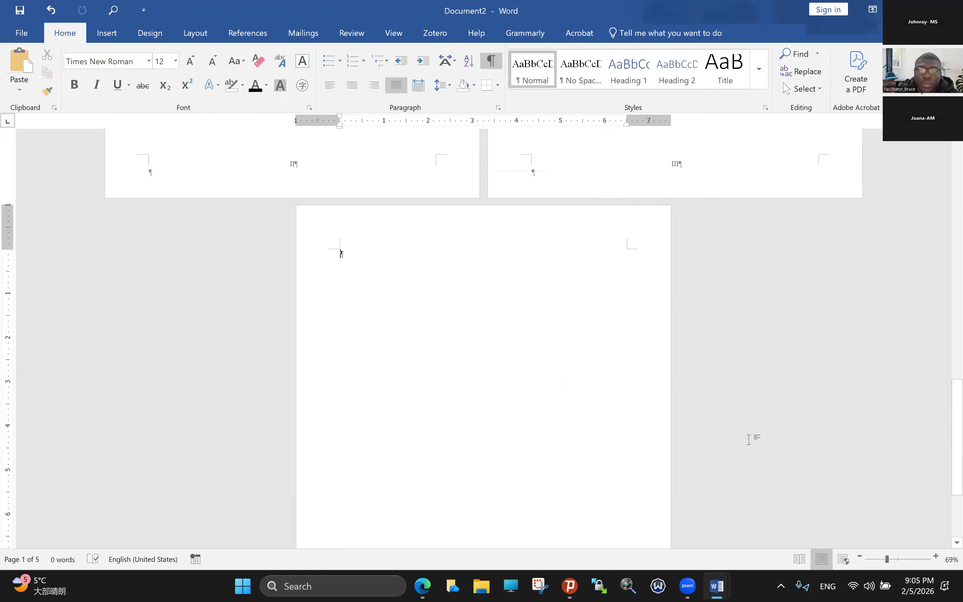
click(195, 34)
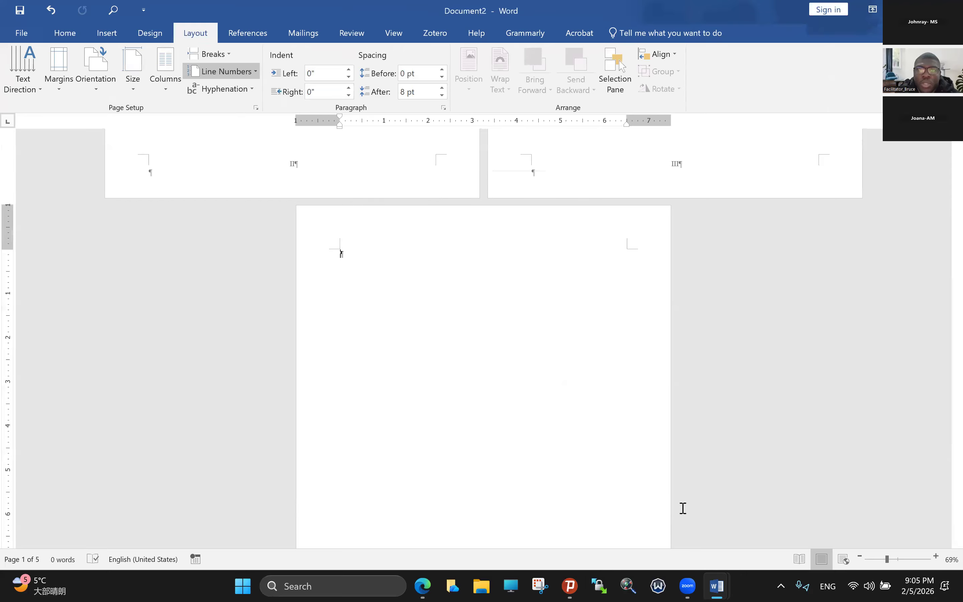
Unlink the section 6 footer from the previous section and set its page numbering to continue from the previous section
double_click(683, 508)
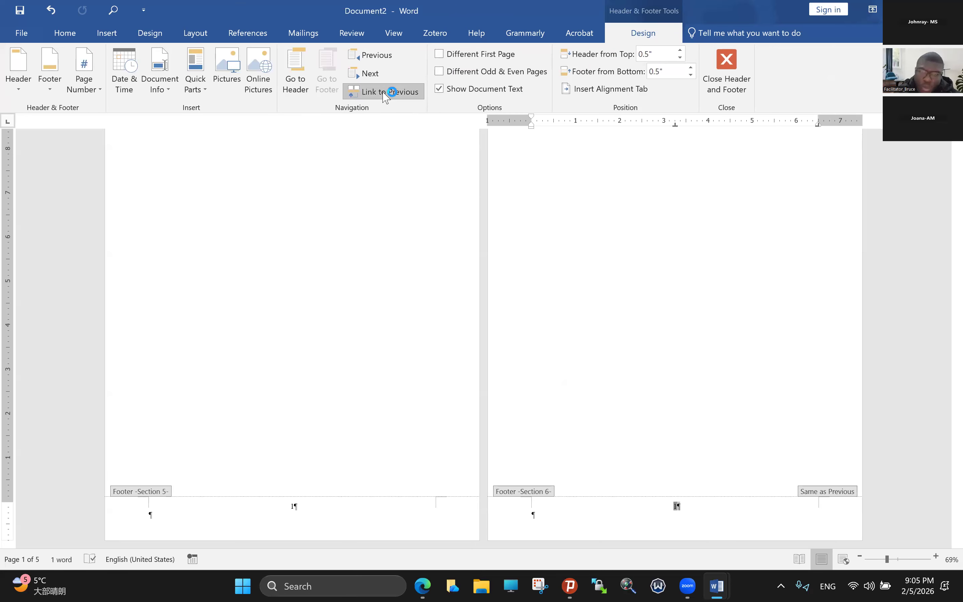
click(385, 94)
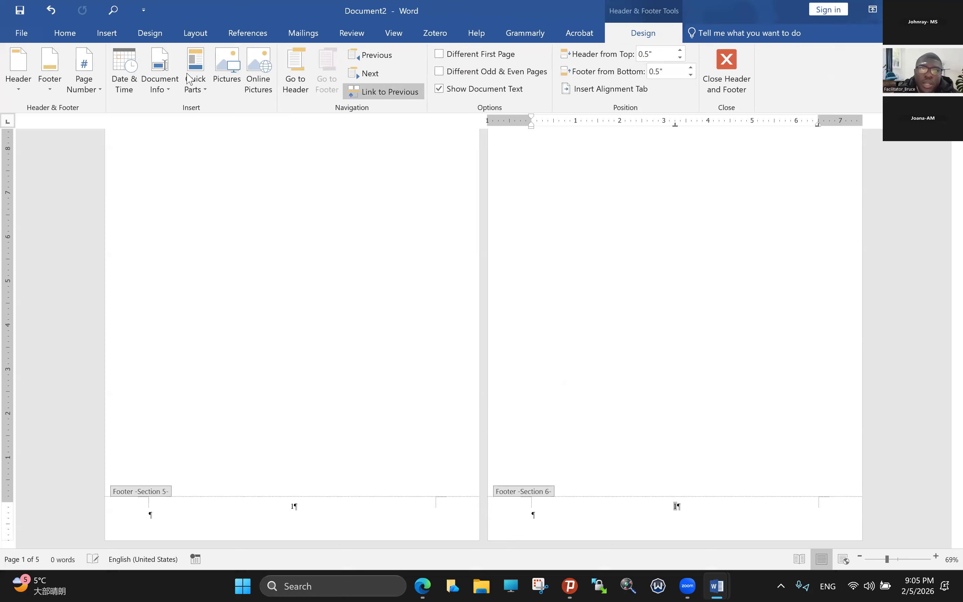
click(84, 85)
click(167, 177)
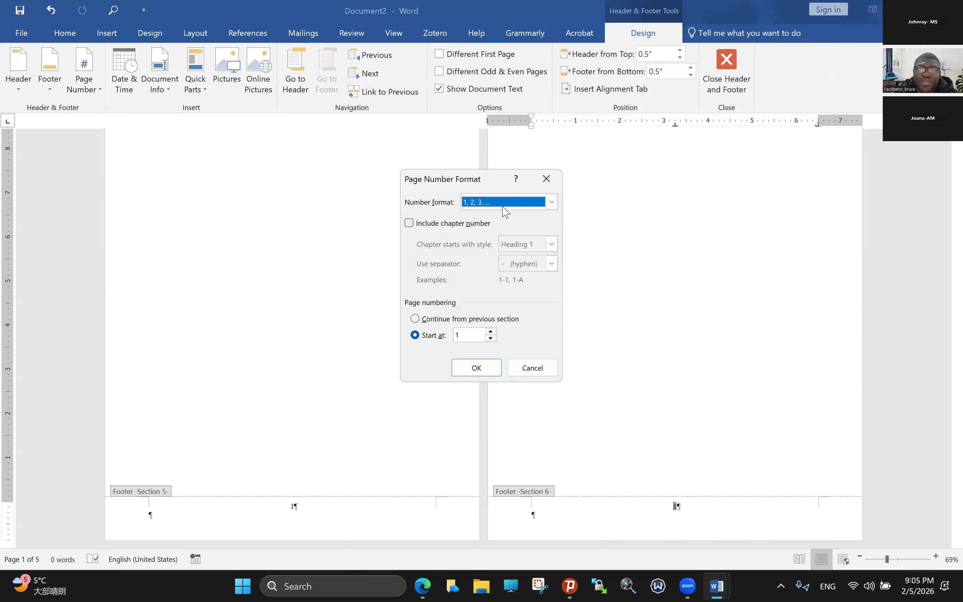
click(552, 202)
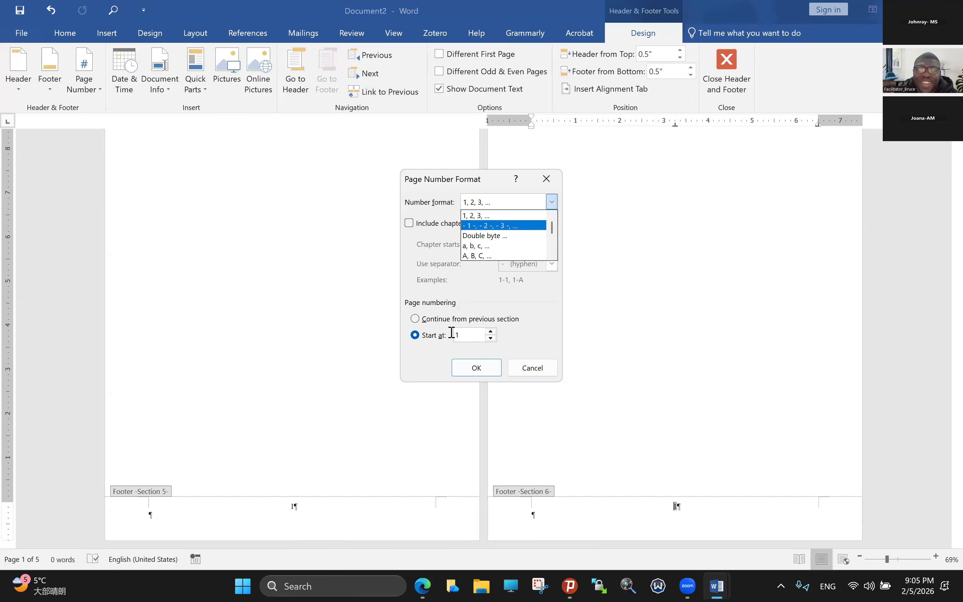
click(414, 319)
click(479, 369)
Review the headers and the footer page numbering across all six sections, from the first page to the last
drag(943, 441, 943, 151)
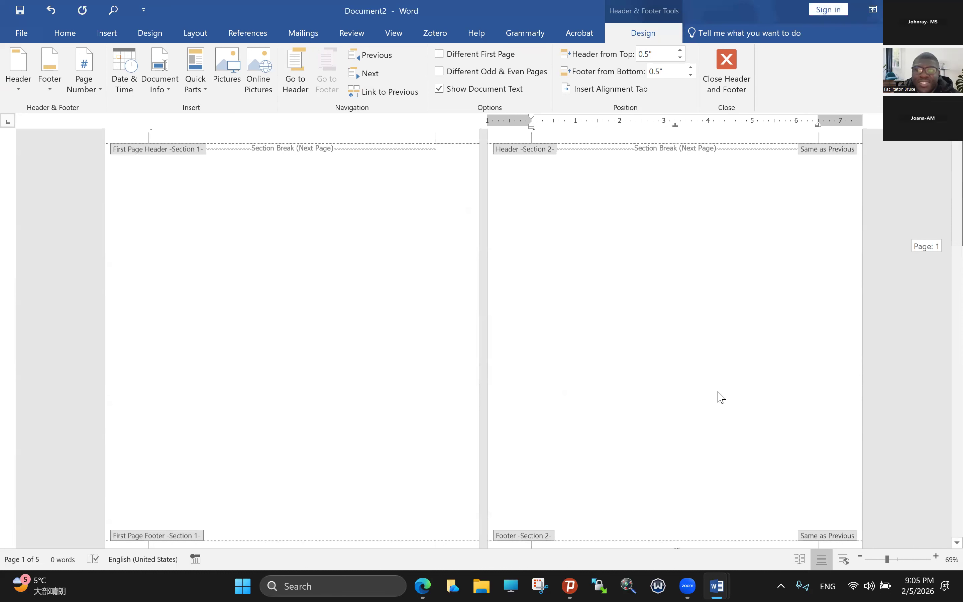
scroll(721, 397, up, 1)
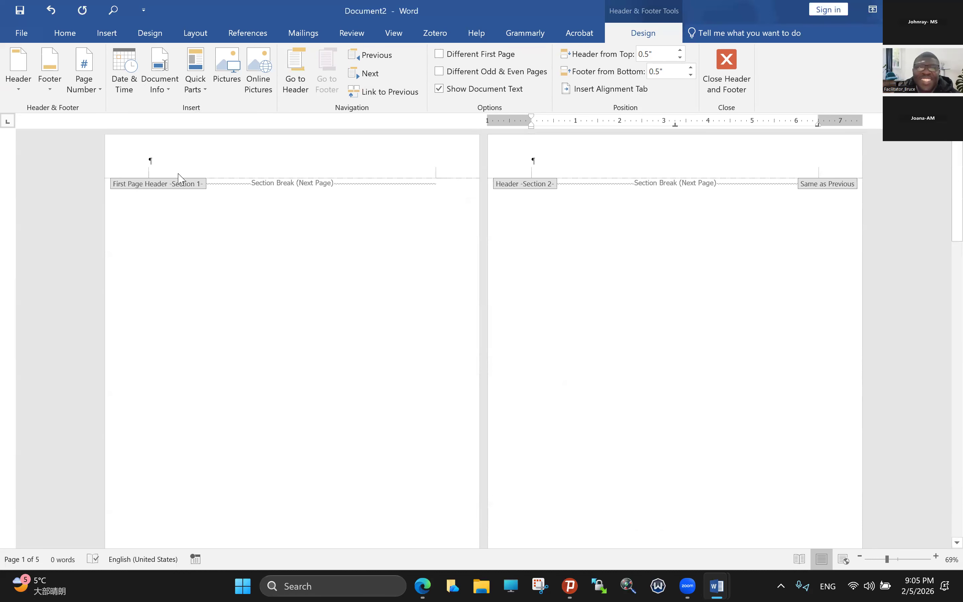
scroll(867, 346, down, 2)
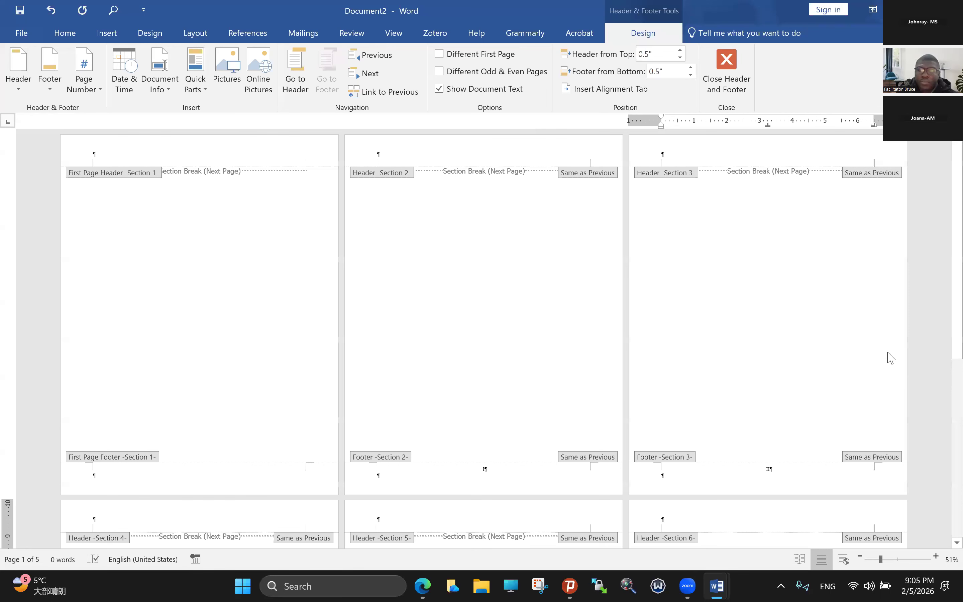
scroll(891, 358, down, 6)
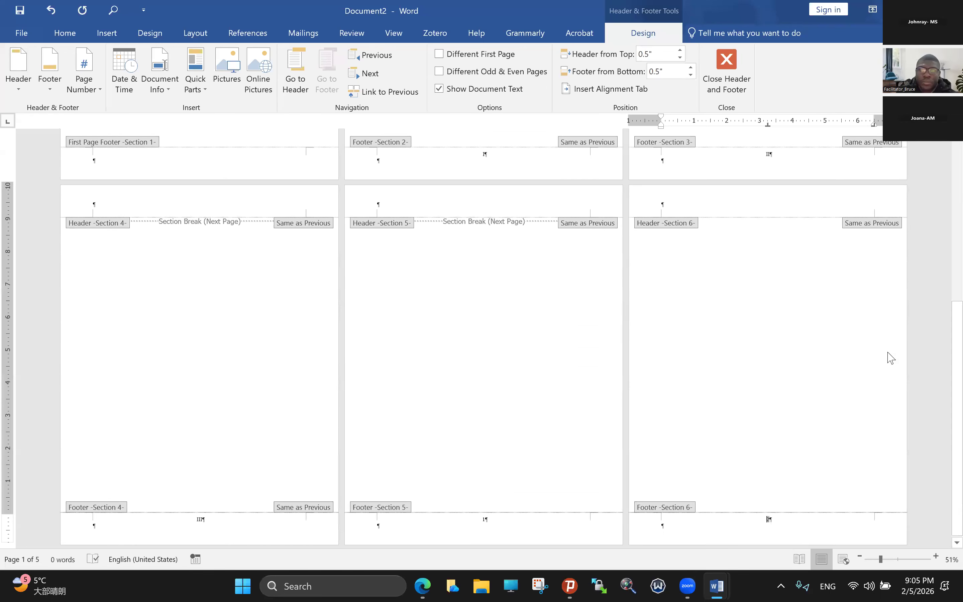
scroll(227, 494, up, 6)
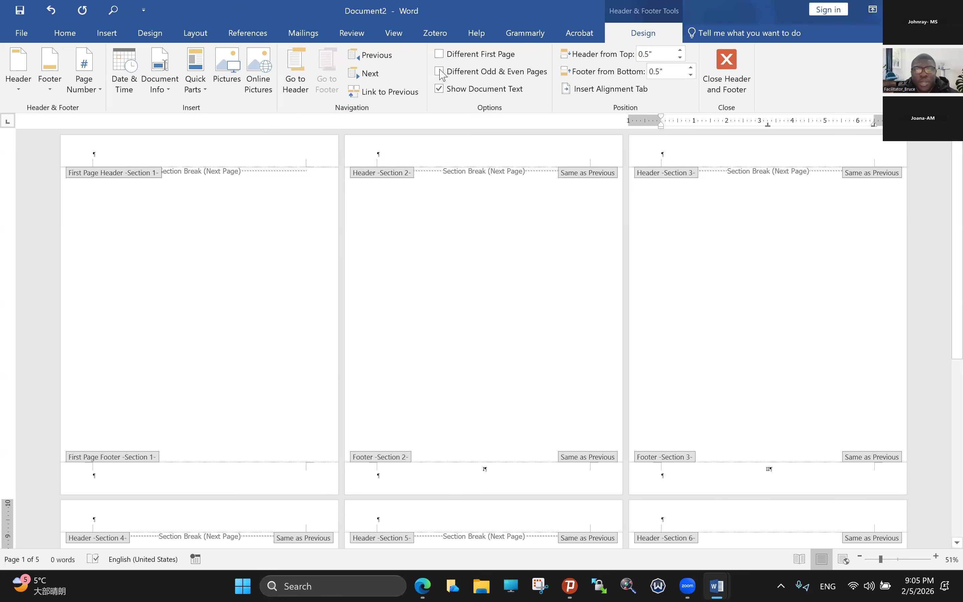
double_click(942, 458)
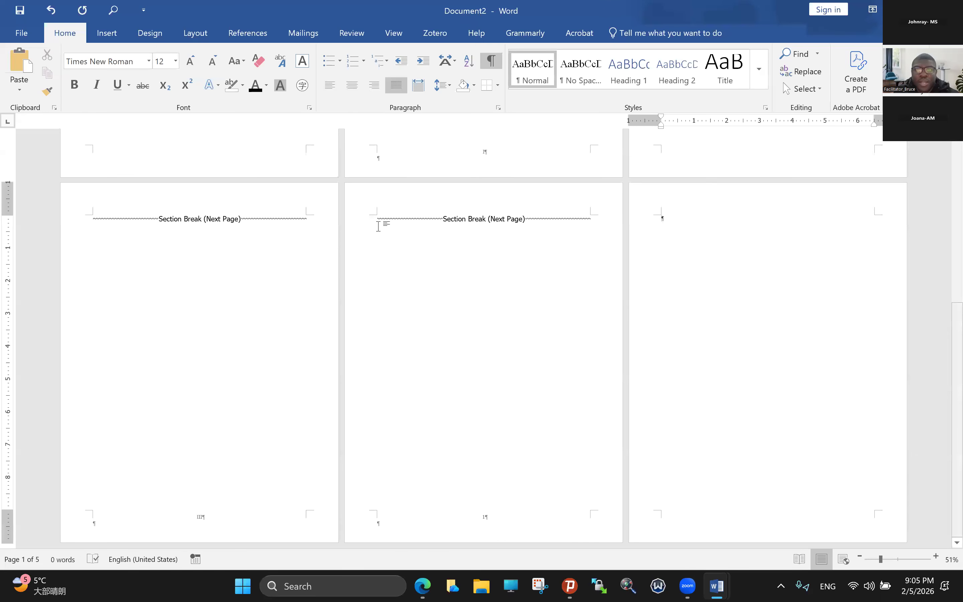
scroll(379, 226, up, 5)
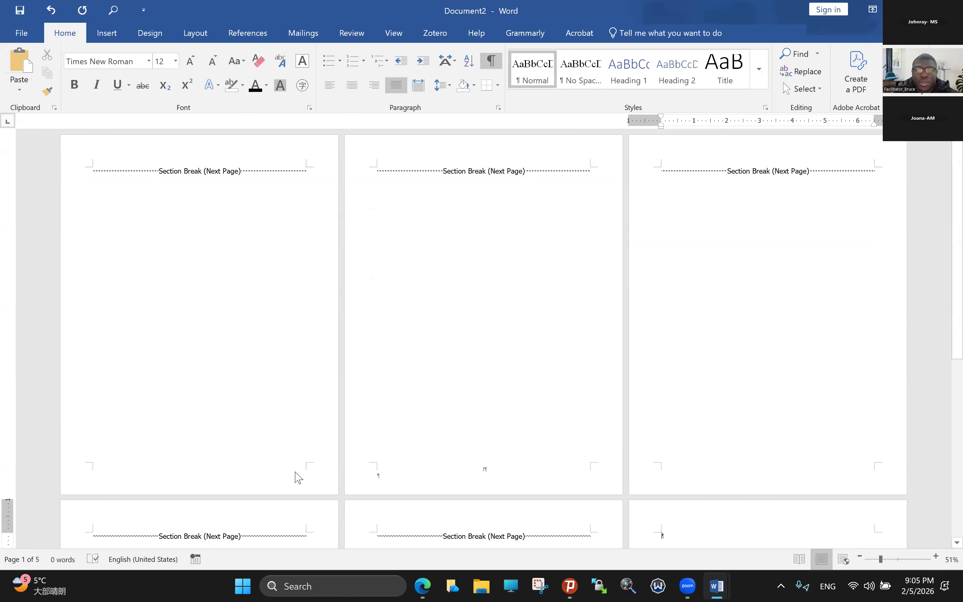
click(380, 364)
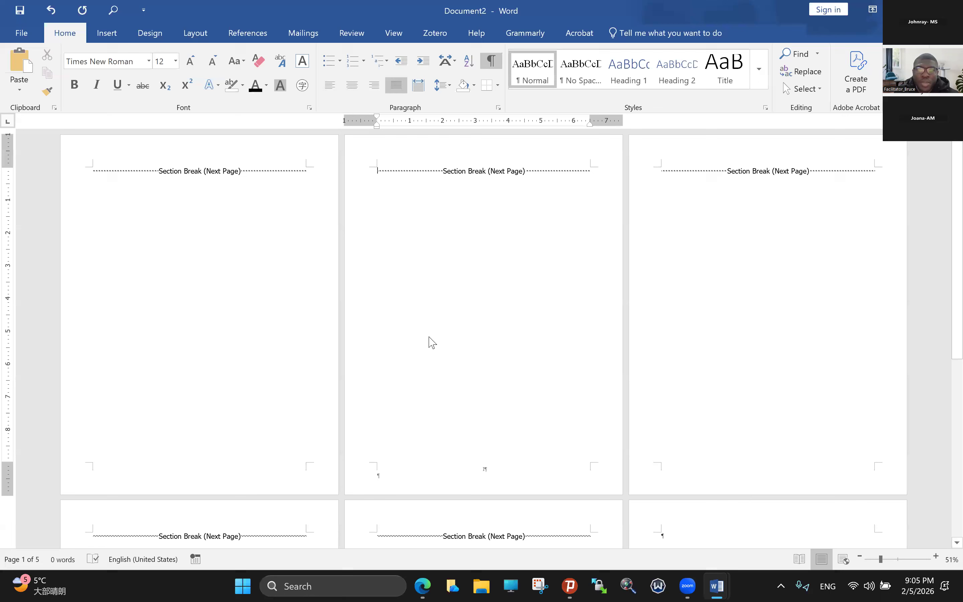
double_click(532, 469)
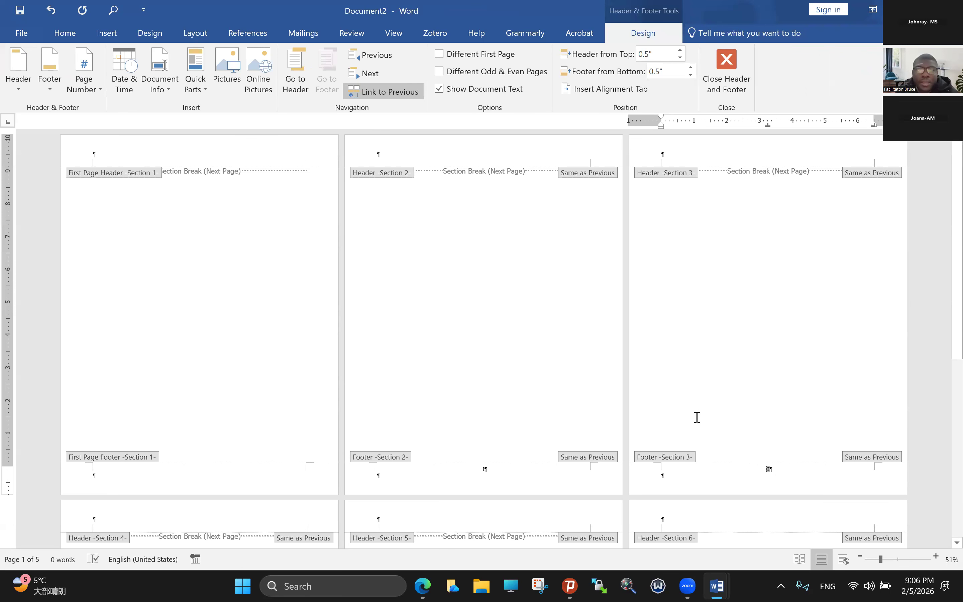
scroll(698, 417, down, 5)
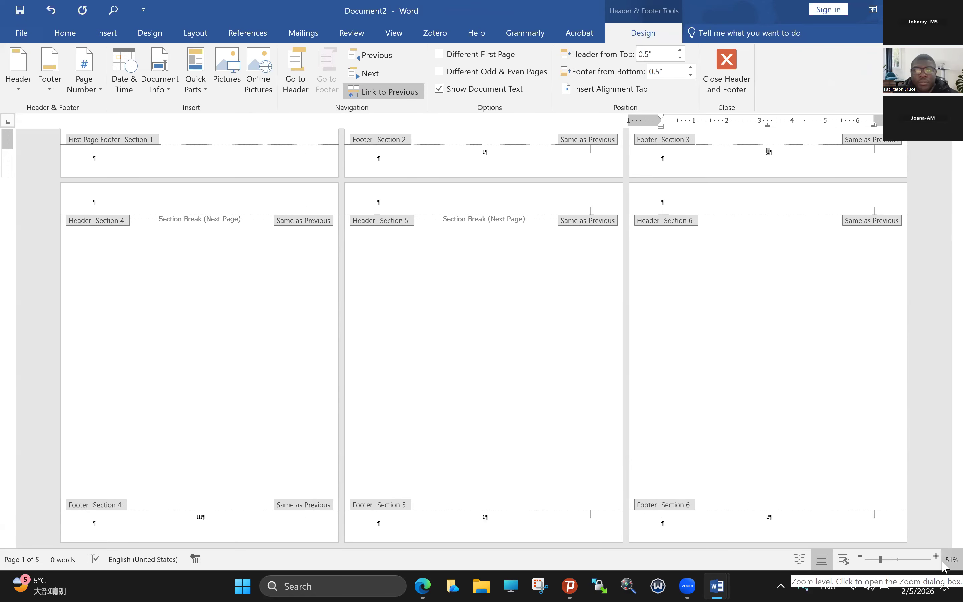
click(894, 559)
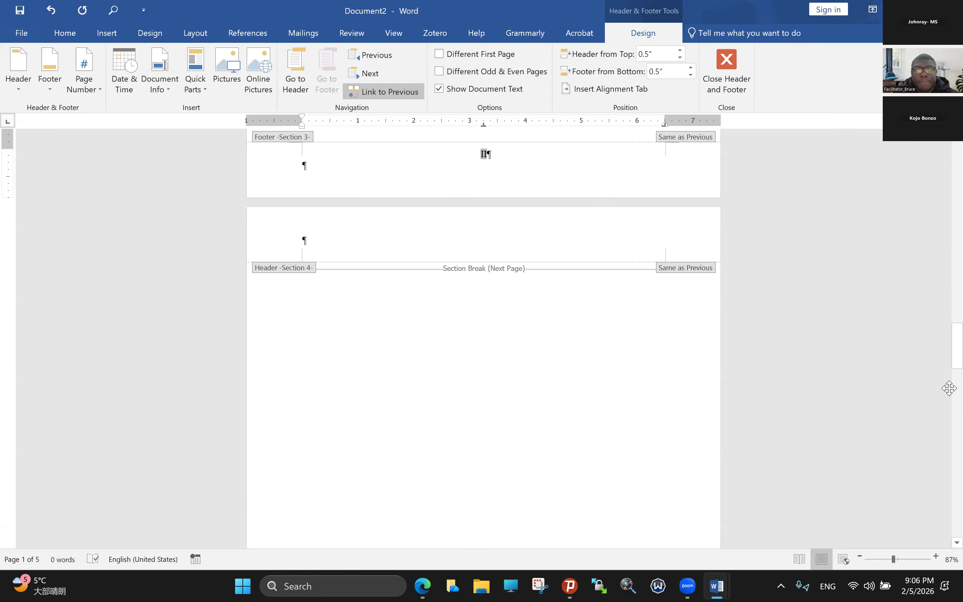
drag(957, 352, 957, 142)
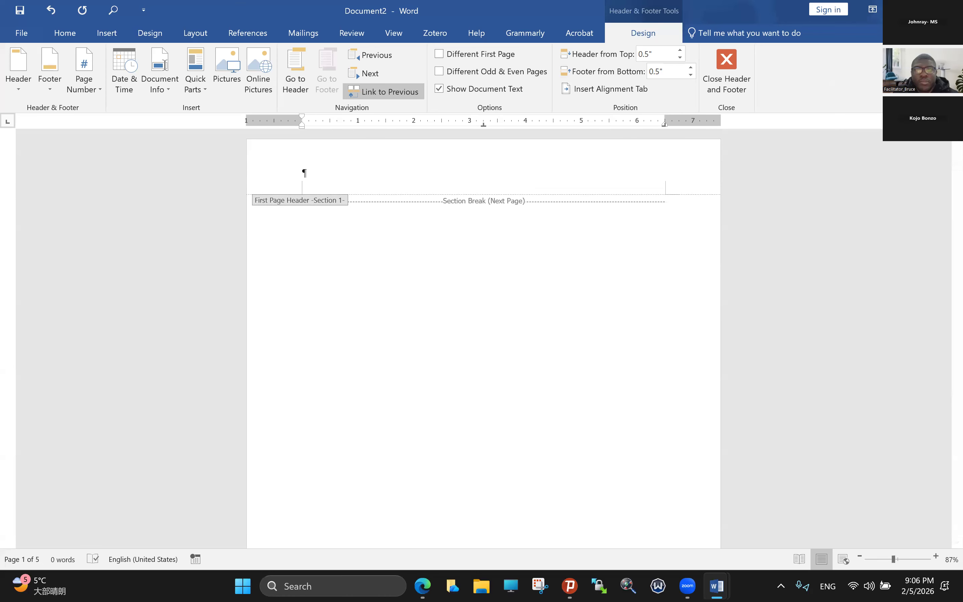
click(731, 78)
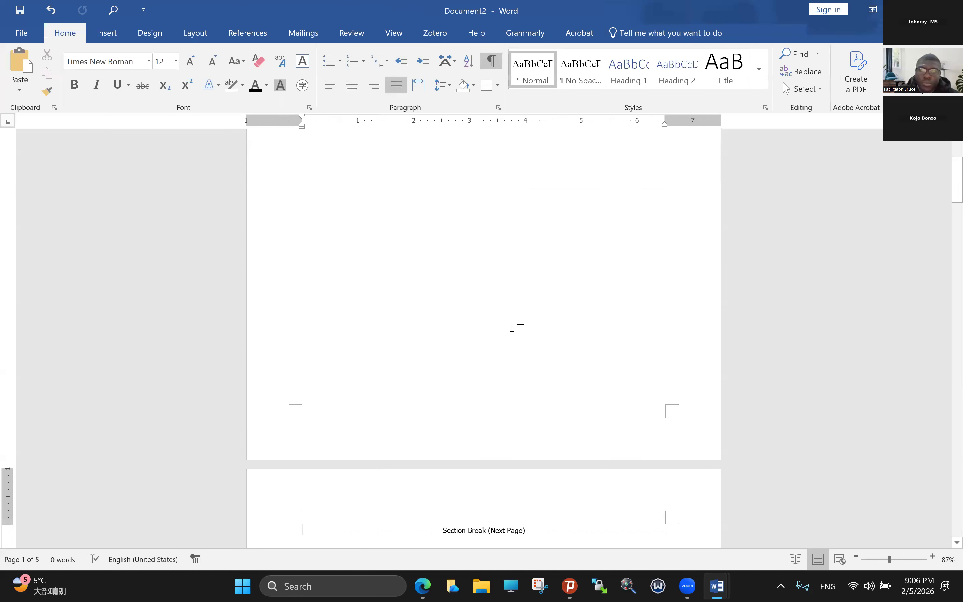
scroll(513, 326, down, 8)
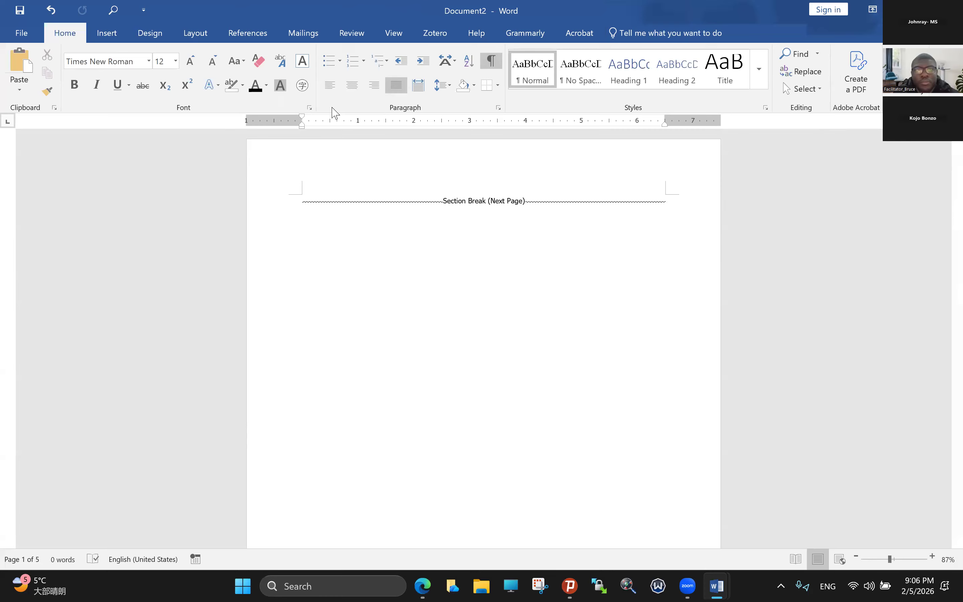
Enter "School Name" in the first page header of section 1
double_click(373, 170)
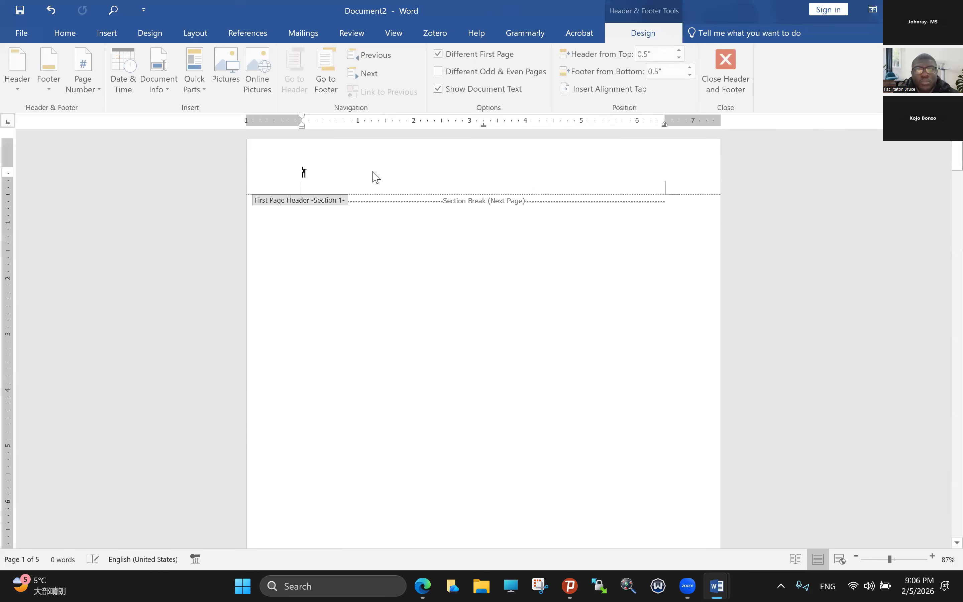
scroll(376, 178, down, 5)
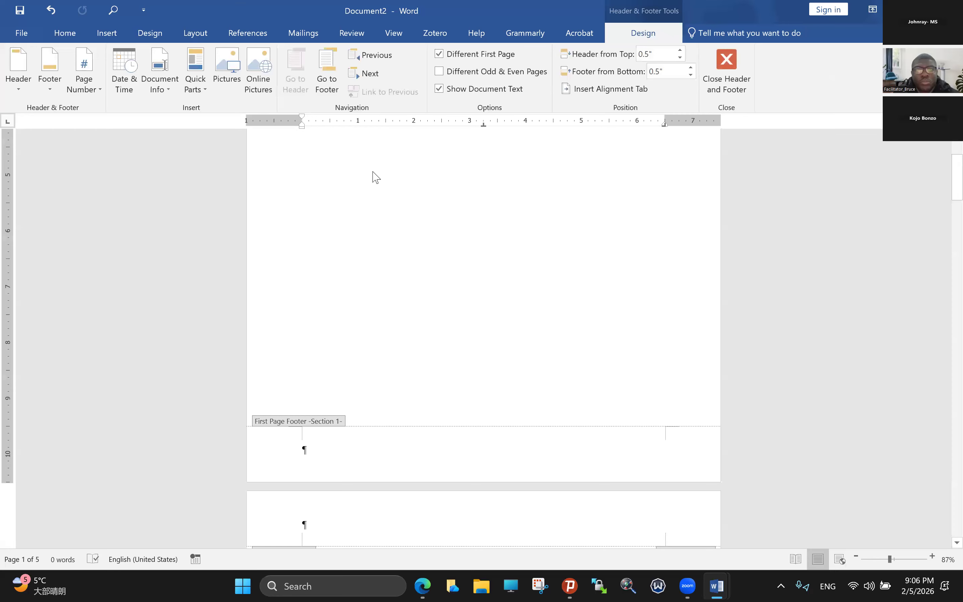
scroll(376, 177, down, 3)
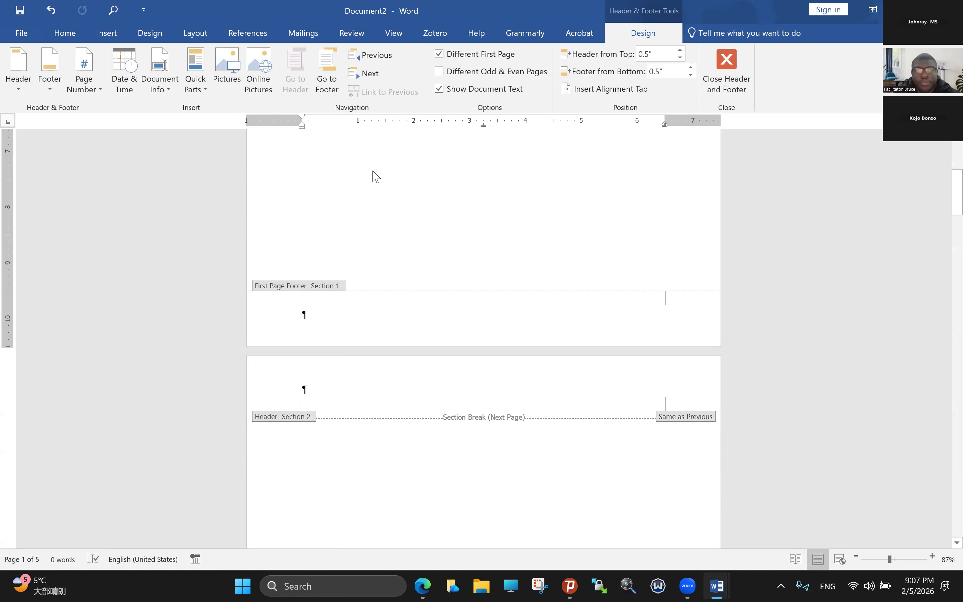
scroll(376, 178, up, 8)
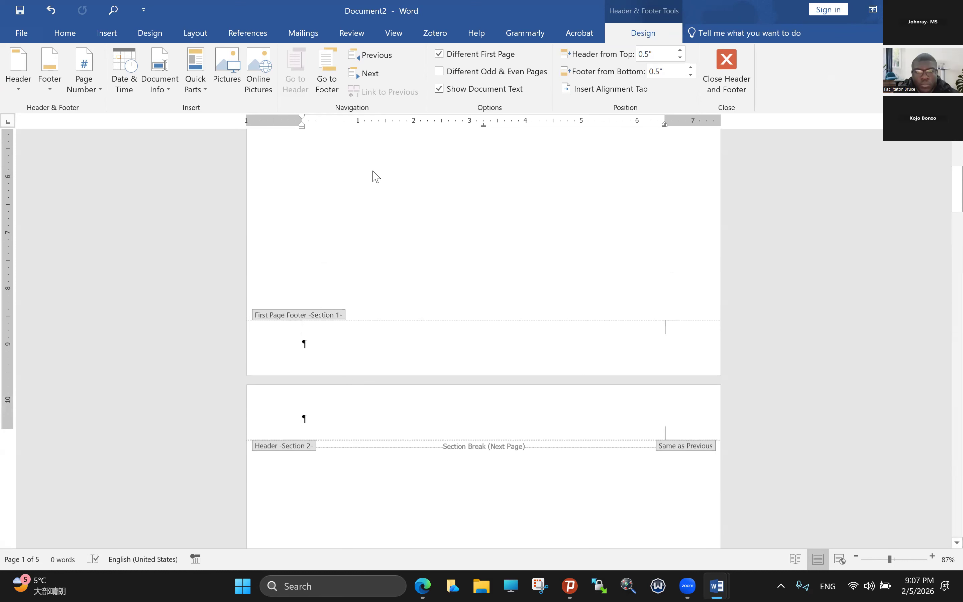
scroll(373, 171, down, 1)
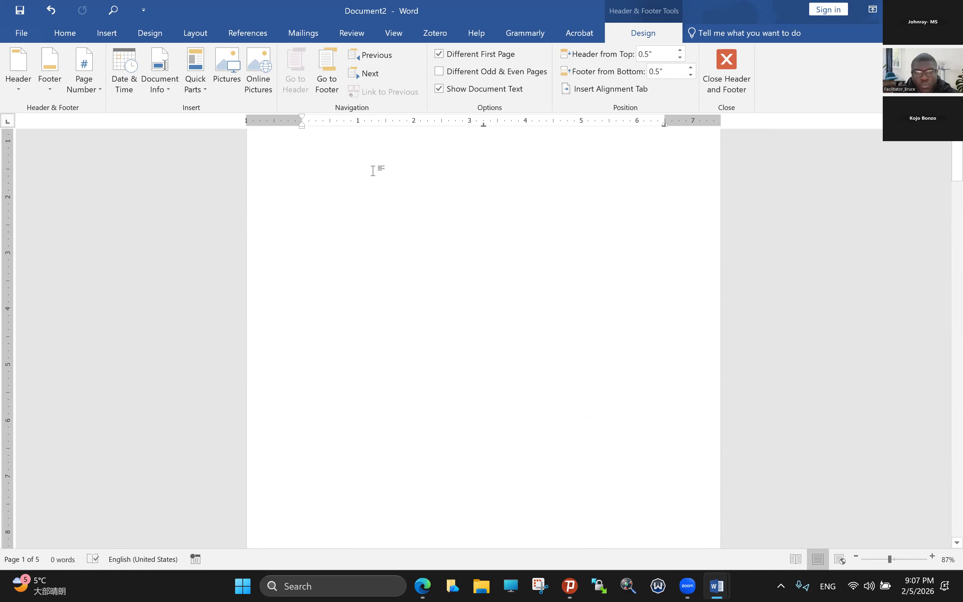
scroll(373, 171, up, 1)
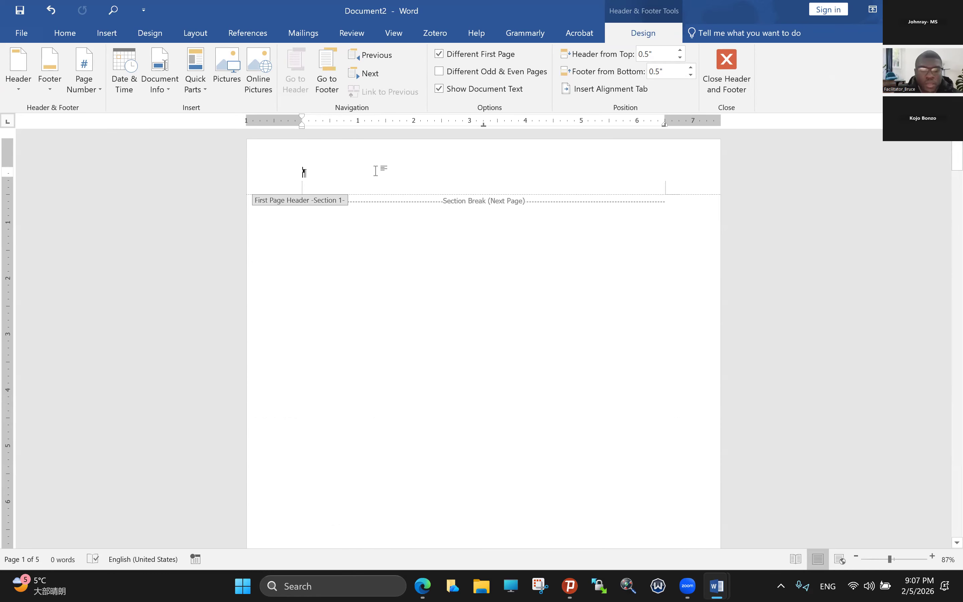
text(School Name)
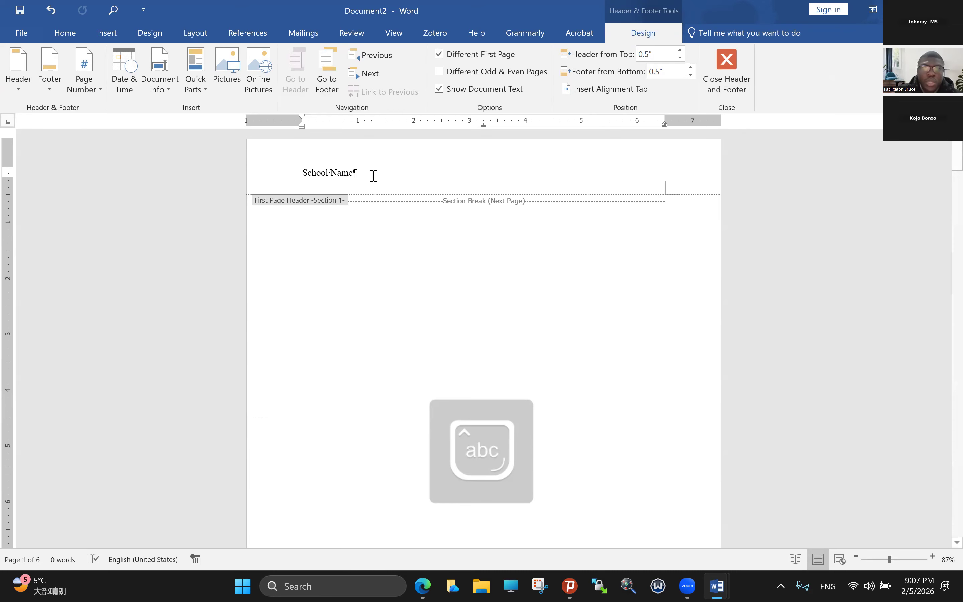
Centre the "School Name" text in the first page header of section 1 and enlarge it to 18 pt
triple_click(373, 176)
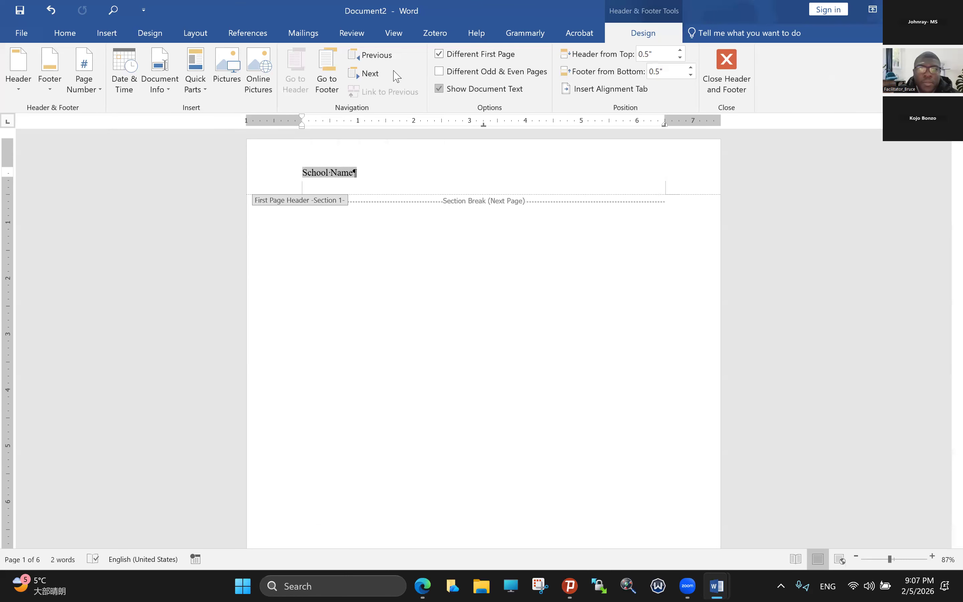
click(65, 33)
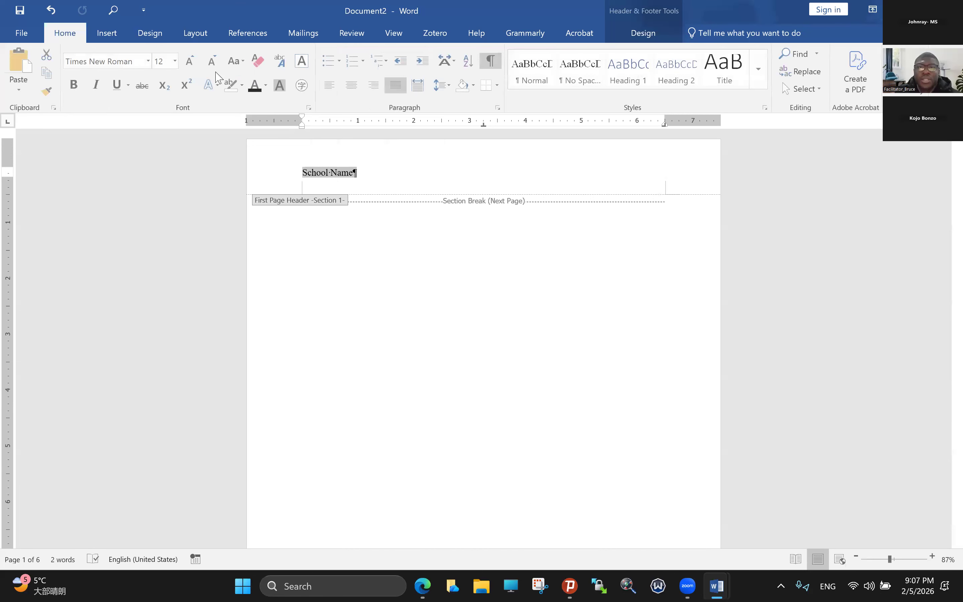
key(ctrl+e)
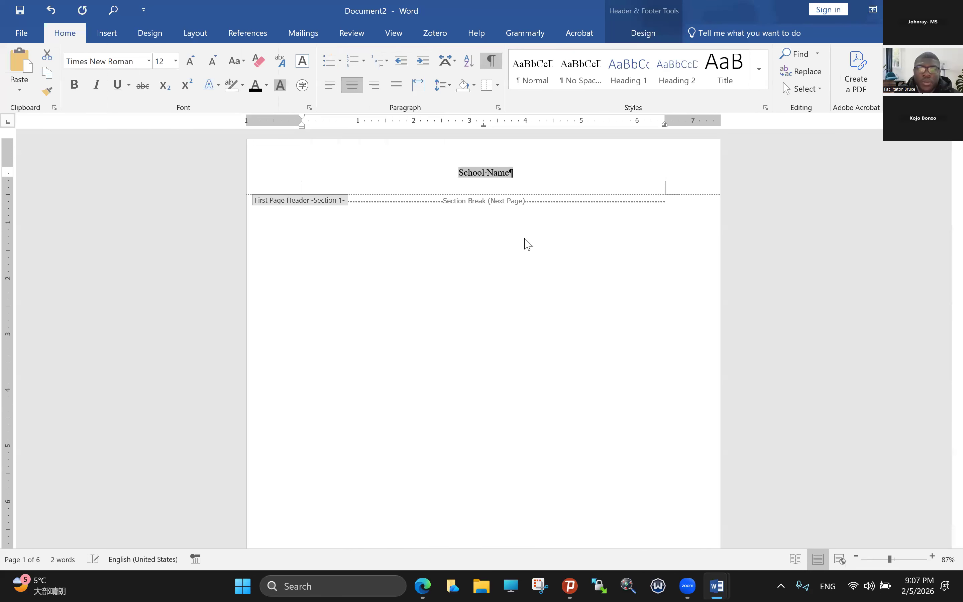
key(ctrl+shift+period)
key(ctrl+shift+period)
key(ctrl+shift+period)
click(524, 239)
scroll(524, 239, down, 12)
scroll(490, 182, up, 9)
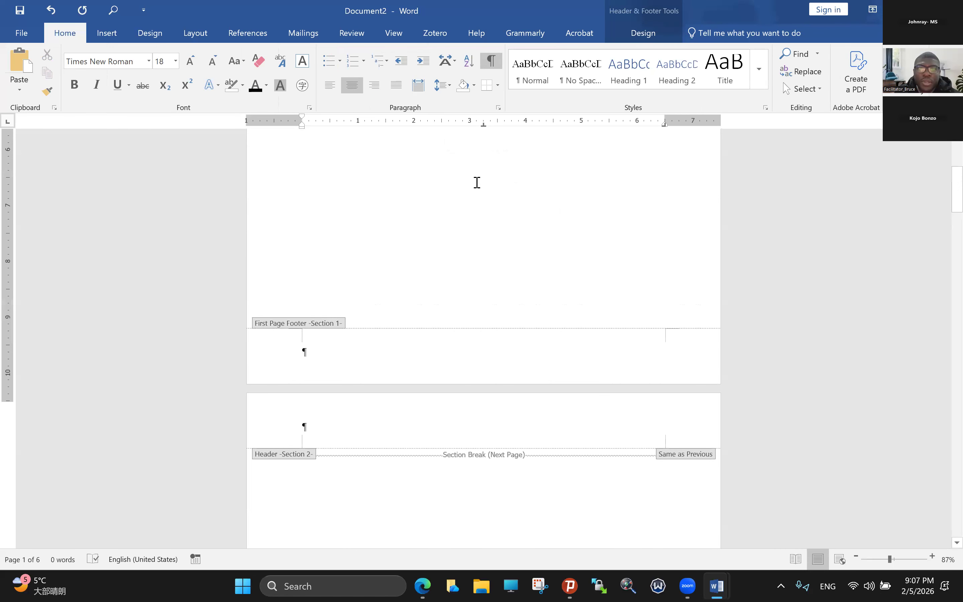
scroll(455, 180, up, 3)
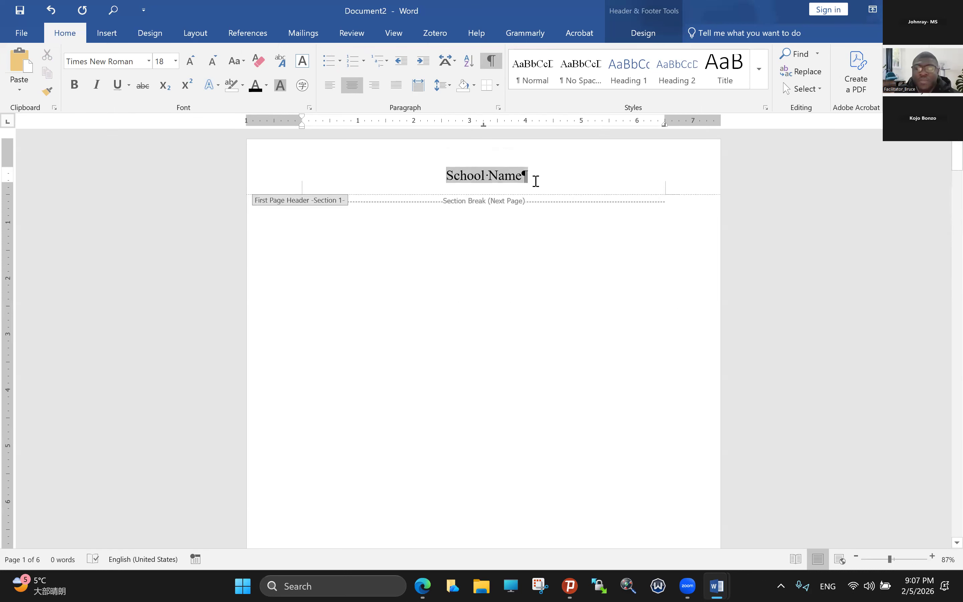
drag(528, 181, 524, 183)
drag(952, 169, 944, 133)
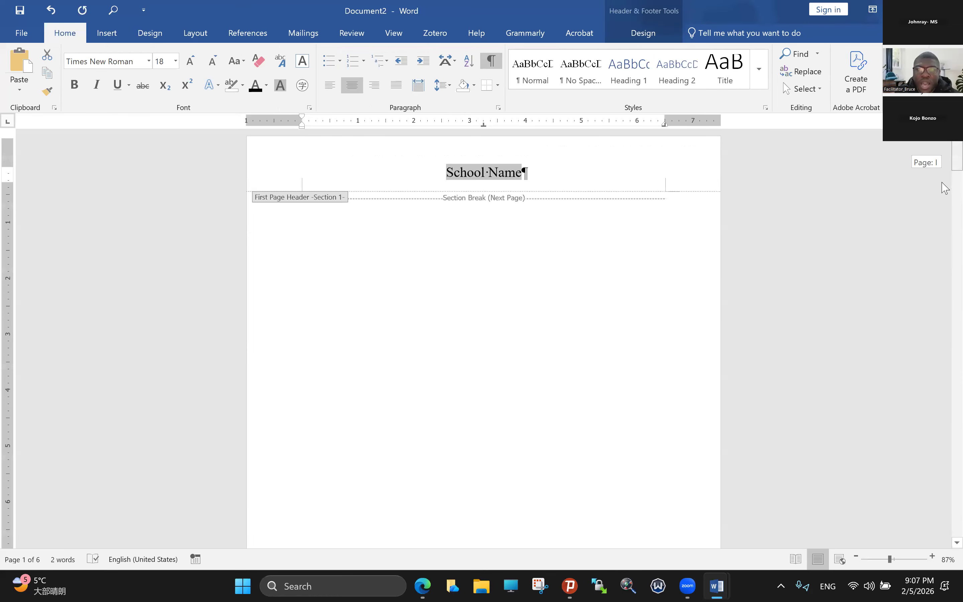
mouse_move(942, 138)
mouse_down()
mouse_move(943, 109)
mouse_move(942, 132)
mouse_up()
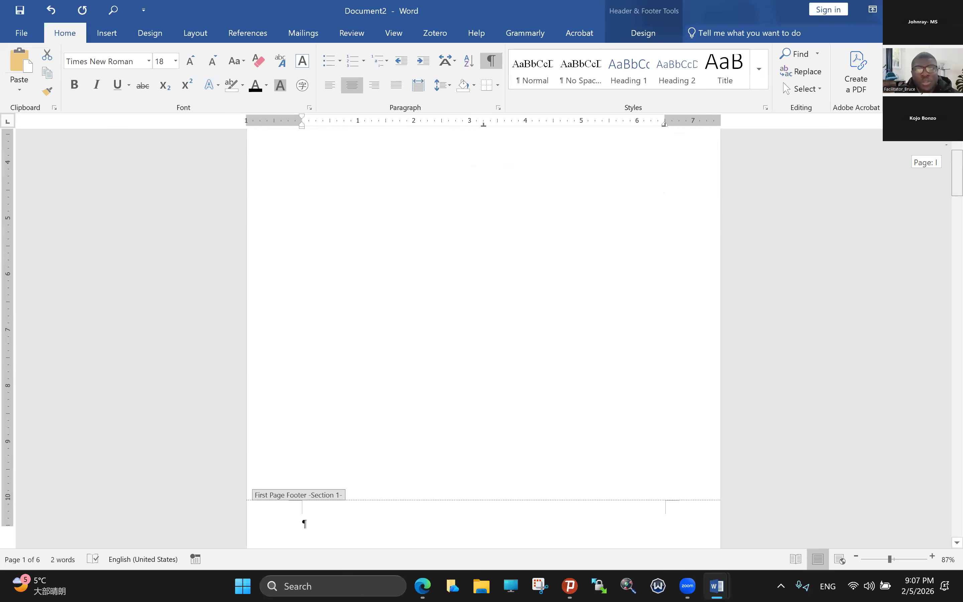
drag(945, 147, 945, 155)
scroll(320, 178, up, 7)
Create a new blank document and enter a centred "School Name" in its header
key(ctrl+n)
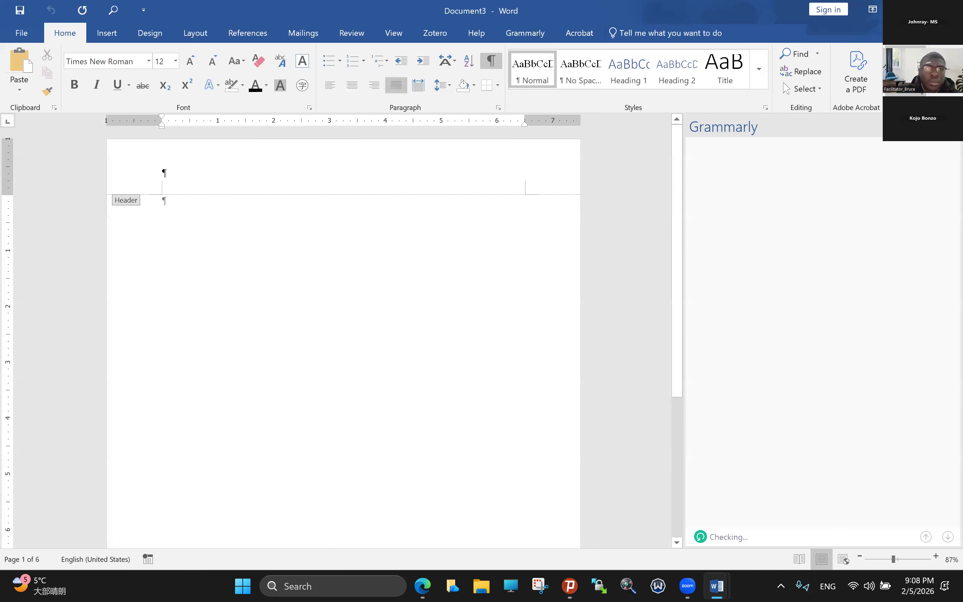
key(Caps_Lock)
text(School)
key(Caps_Lock)
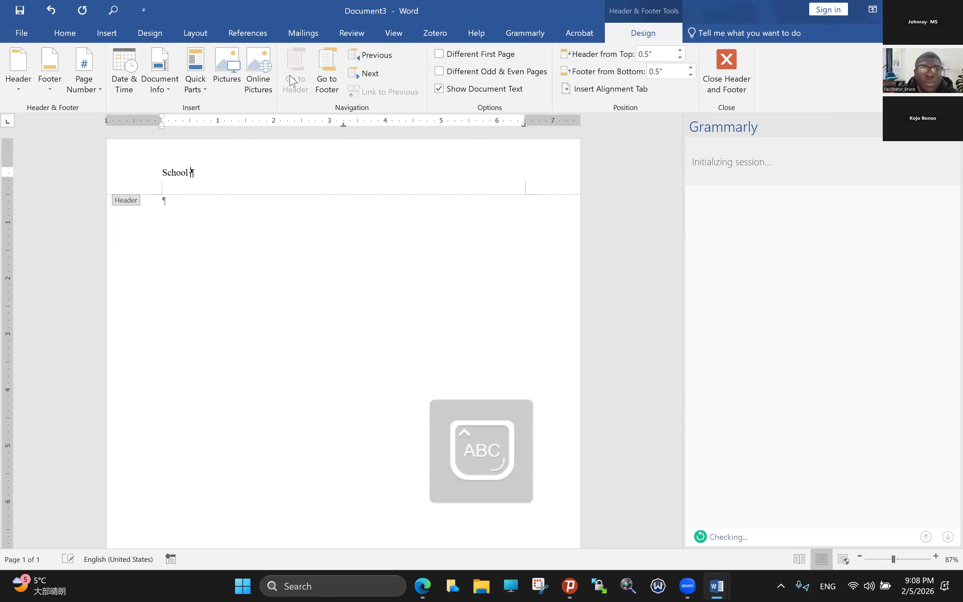
text(Name)
key(ctrl+a)
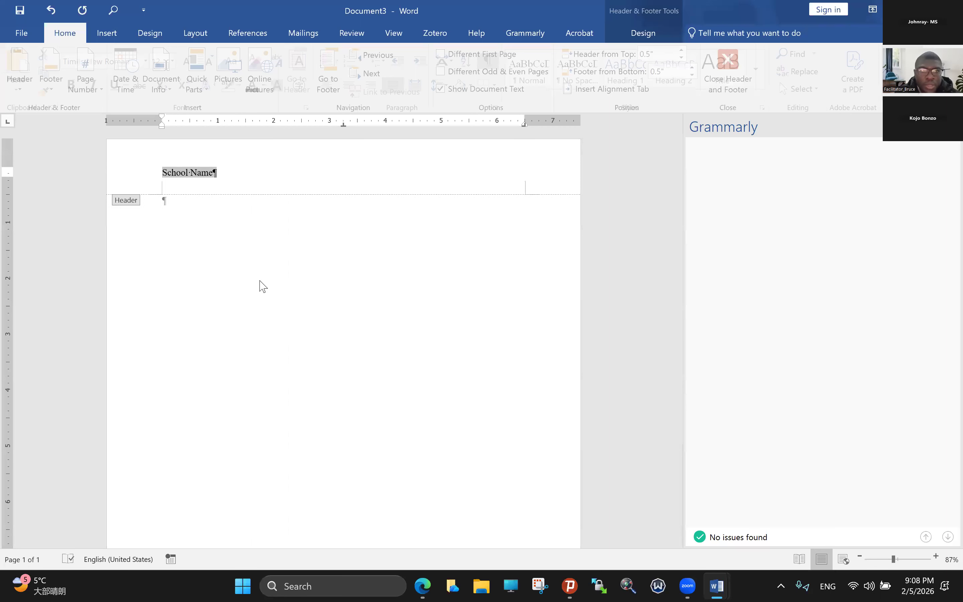
key(ctrl+e)
scroll(259, 280, down, 3)
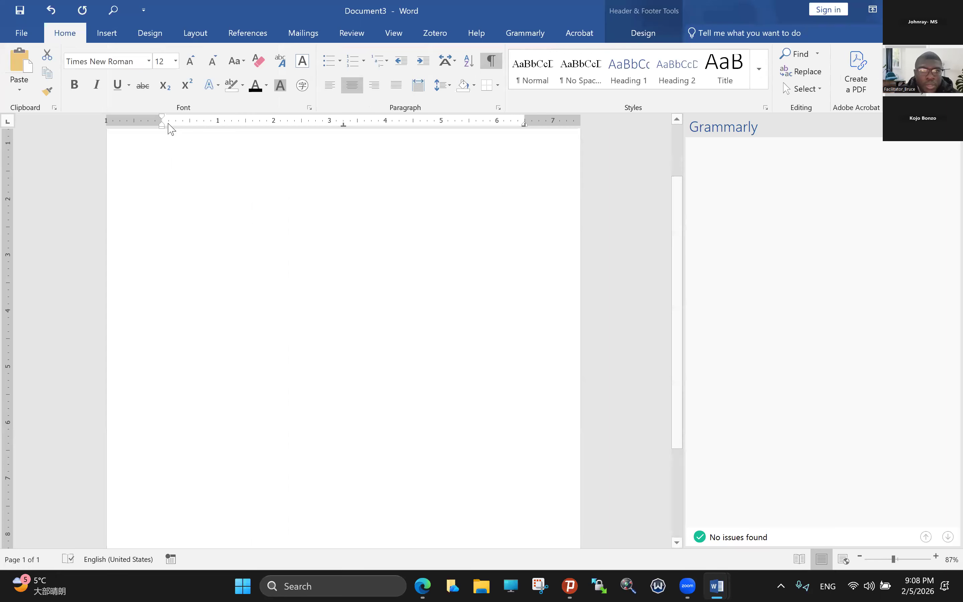
Return to the body text and add empty paragraphs until the document runs to seven pages
double_click(203, 398)
key(Return)
key(Return)
key(Return)
key(Return)
key(Return)
key(Return)
key(Return)
key(Return)
key(Return)
key(Return)
key(Return)
key(Return)
key(Return)
key(Return)
key(Return)
key(Return)
key(Return)
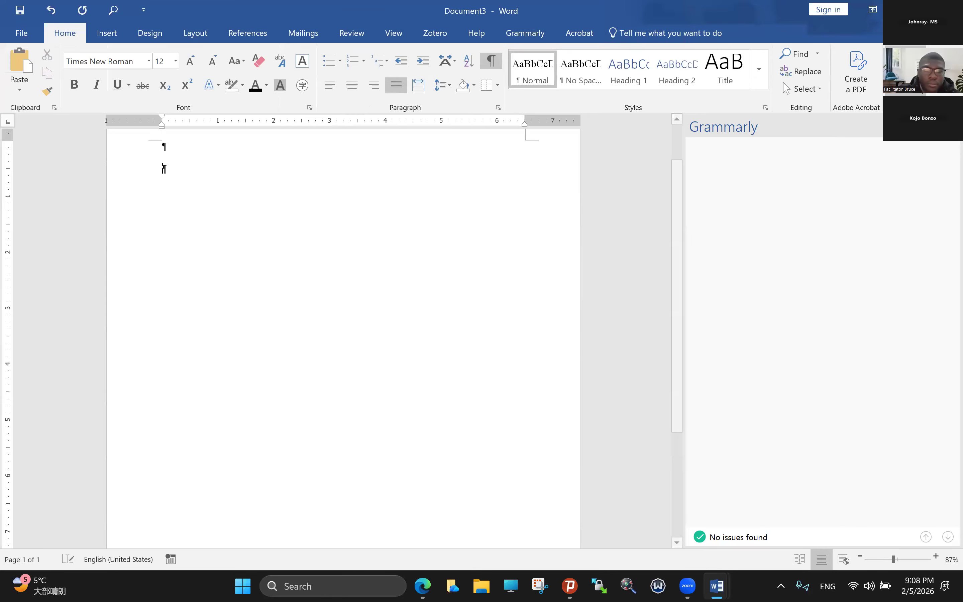
key(Return)
key(Return)
key(Return)
key(Return)
key(Return)
key(Return)
key(Return)
key(Return)
key(Return)
key(Return)
key(Return)
key(Return)
key(Return)
key(Return)
key(Return)
key(Return)
key(Return)
key(Return)
key(Return)
key(Return)
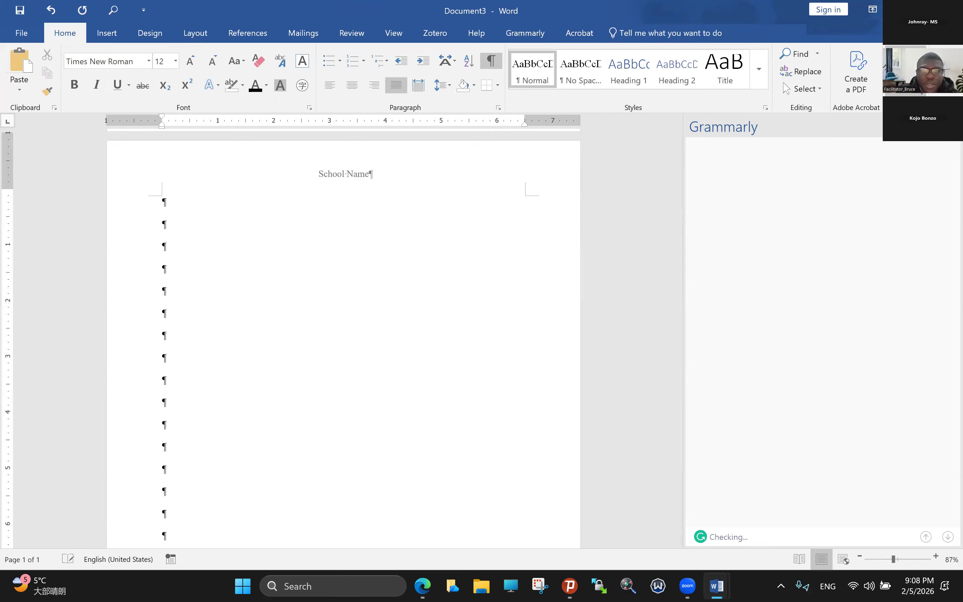
key(Return)
key(Return)
key(Return)
key(Return)
key(Return)
key(Return)
key(Return)
key(Return)
key(Return)
key(Return)
key(Return)
key(Return)
key(Return)
key(Return)
key(Return)
key(Return)
key(Return)
key(Return)
key(Return)
key(Return)
key(Return)
key(Return)
key(Return)
key(Return)
key(Return)
key(Return)
key(Return)
key(Return)
key(Return)
key(Return)
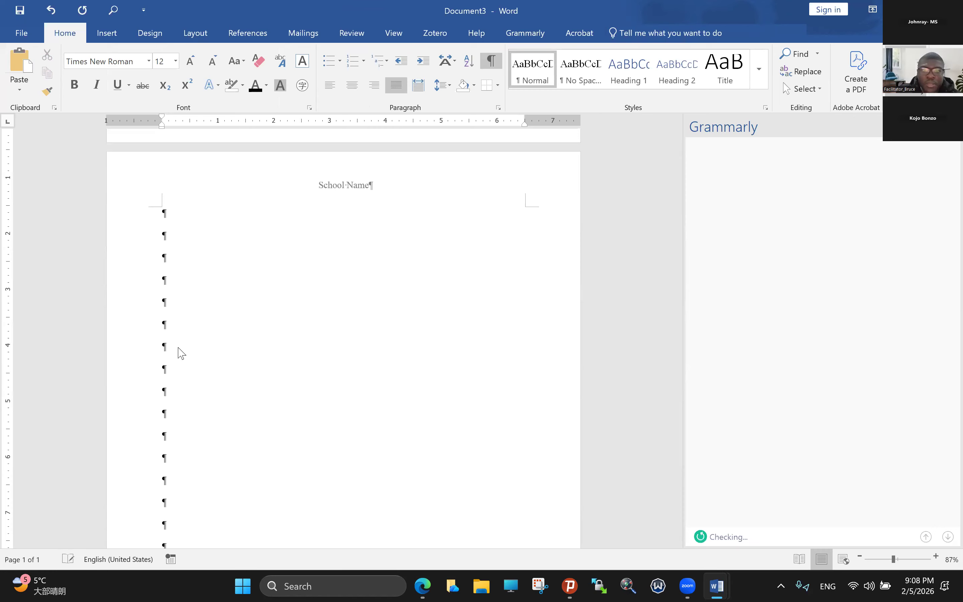
Review the header on every page of the new document, from the first page to the last and back
drag(678, 476, 677, 97)
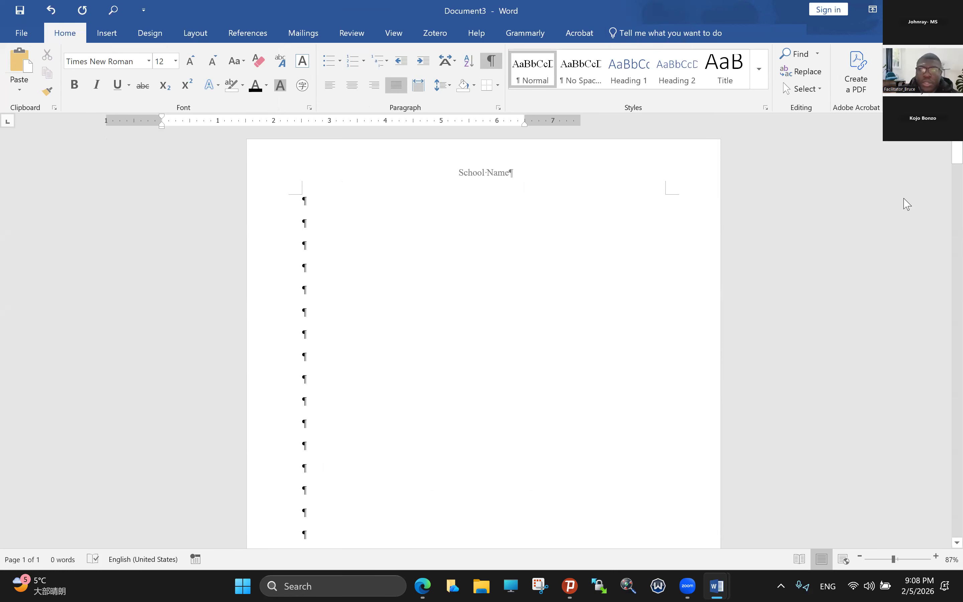
scroll(945, 163, down, 1)
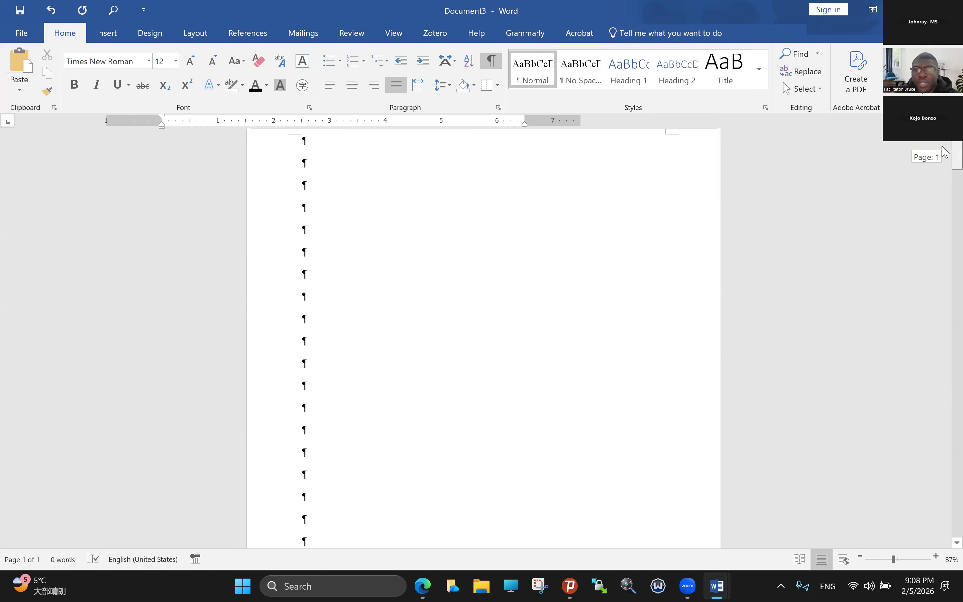
scroll(945, 168, up, 1)
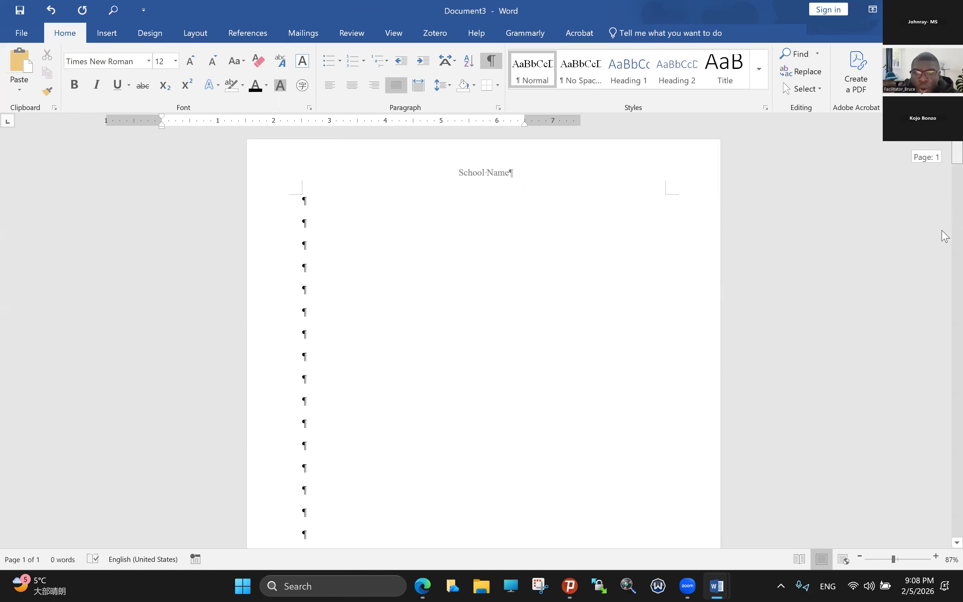
scroll(946, 279, down, 7)
scroll(943, 380, down, 15)
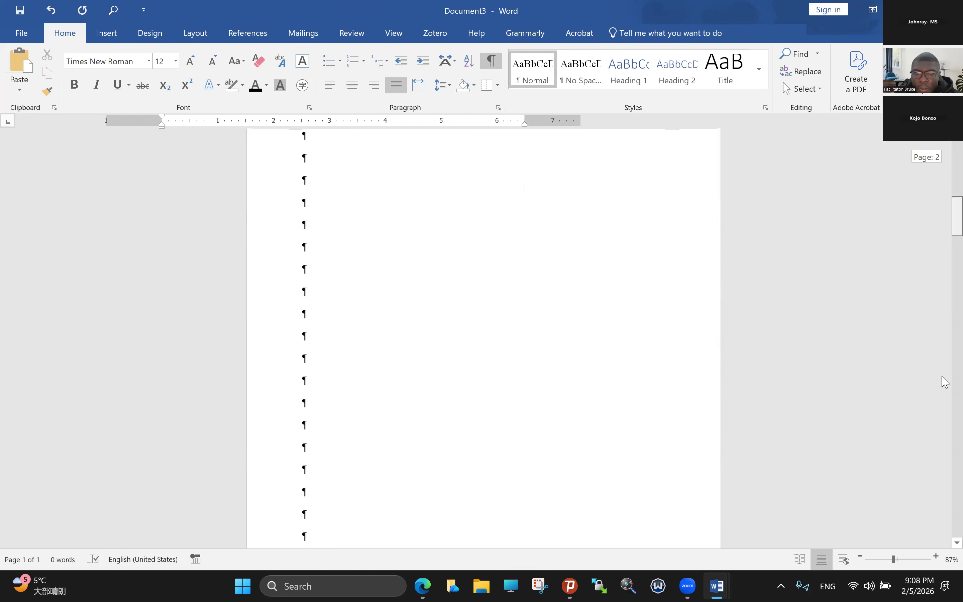
scroll(945, 430, down, 20)
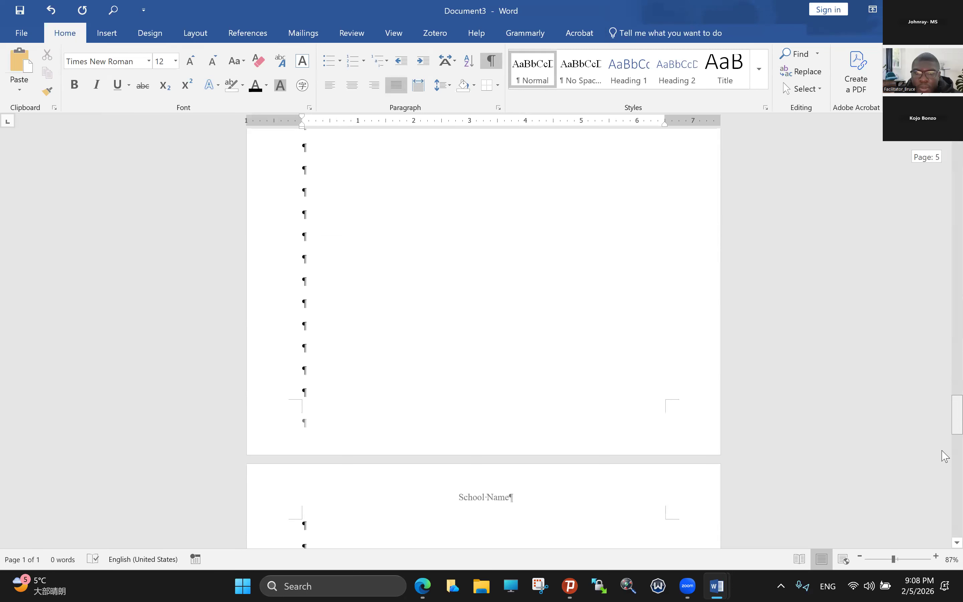
scroll(946, 476, down, 15)
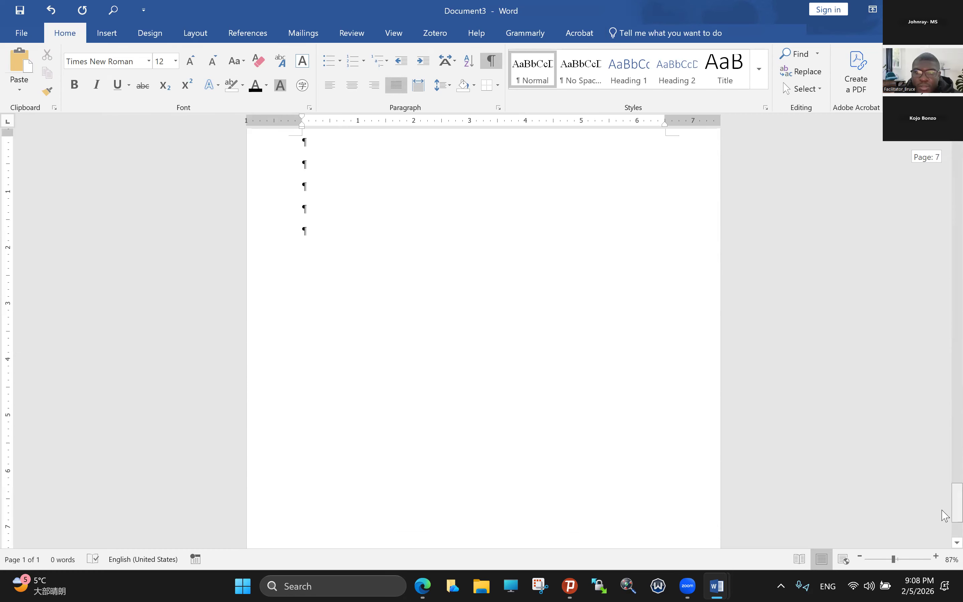
scroll(946, 516, up, 20)
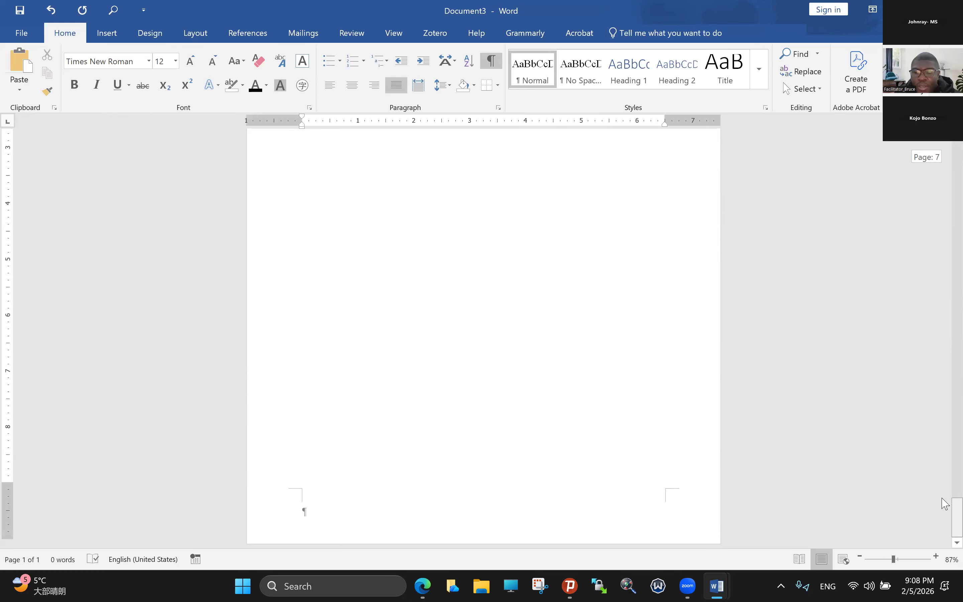
drag(946, 148, 946, 146)
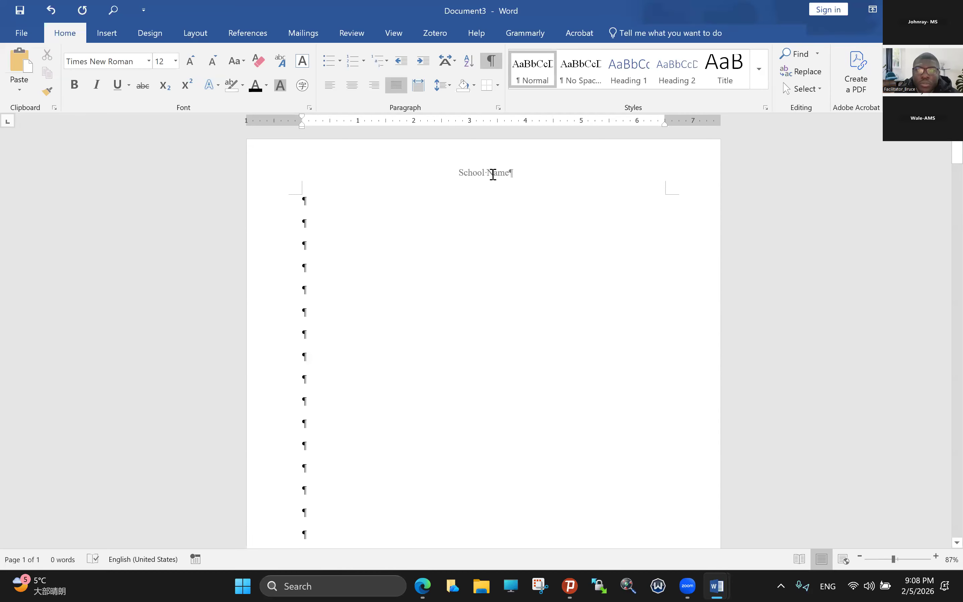
Open the header on the second page and try replacing "School Name" with "Chapter 1"
double_click(306, 189)
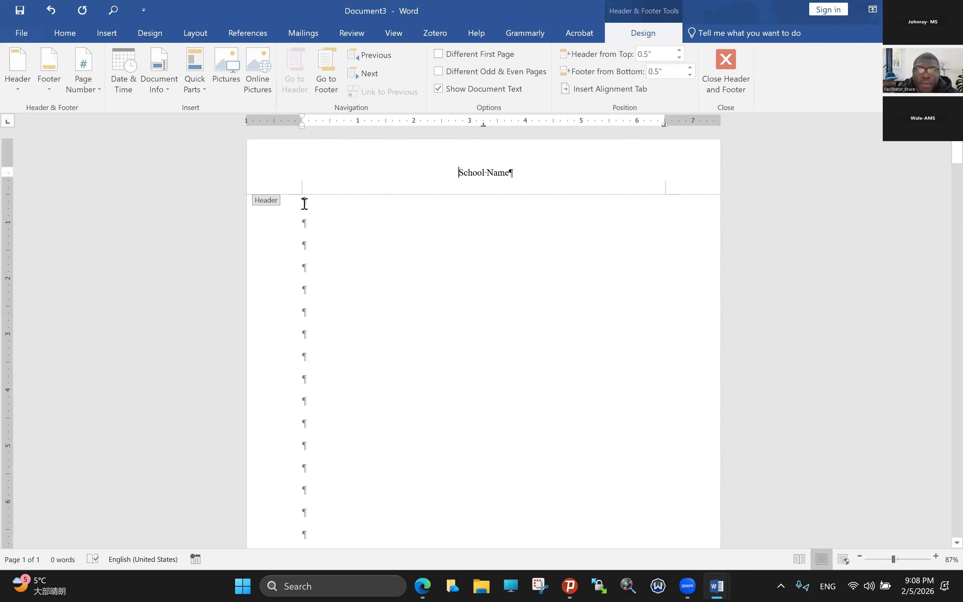
double_click(304, 203)
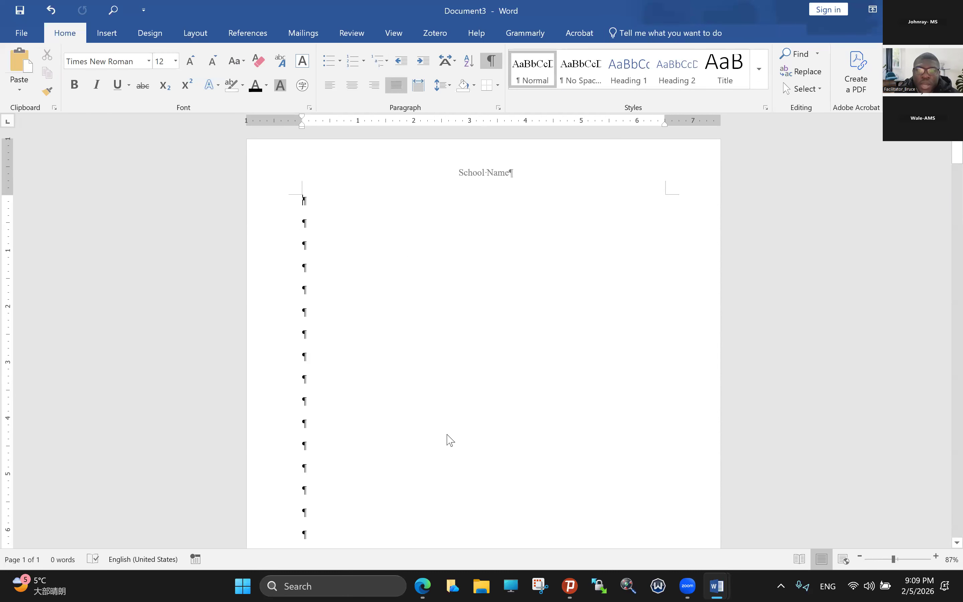
scroll(458, 446, down, 7)
click(460, 448)
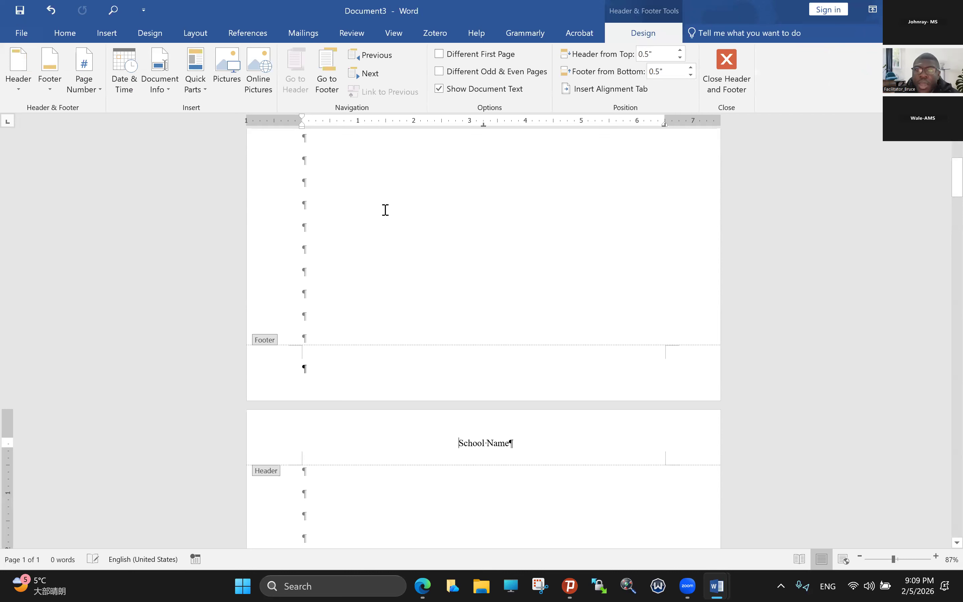
key(ctrl+a)
scroll(449, 221, down, 4)
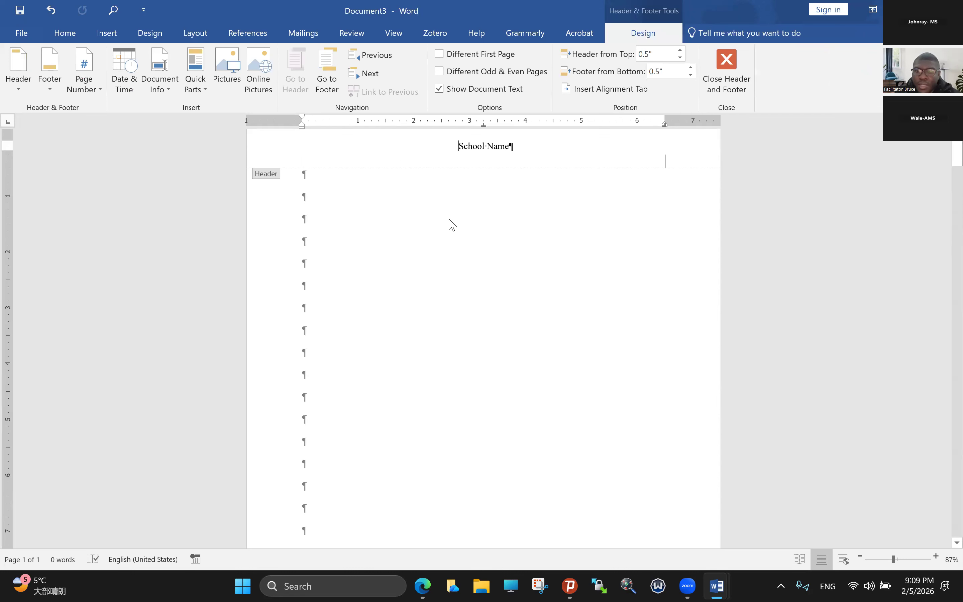
scroll(509, 469, up, 6)
scroll(491, 416, down, 1)
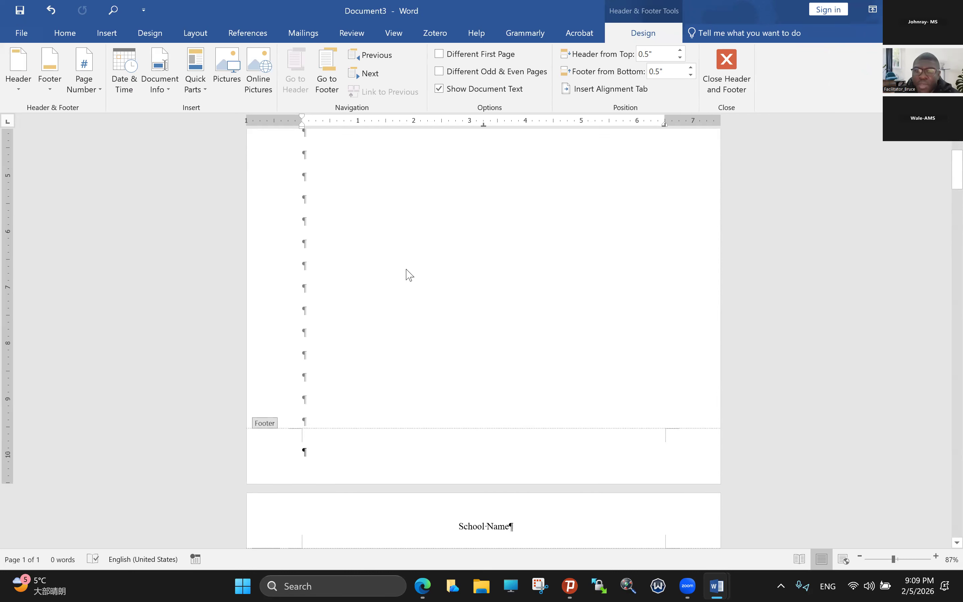
scroll(407, 273, down, 2)
key(ctrl+a)
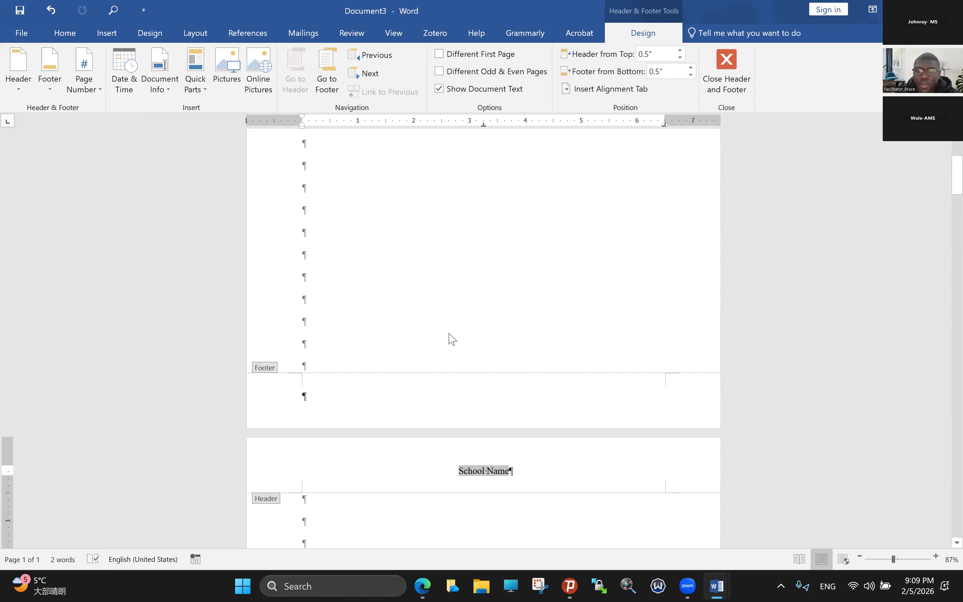
scroll(452, 339, up, 1)
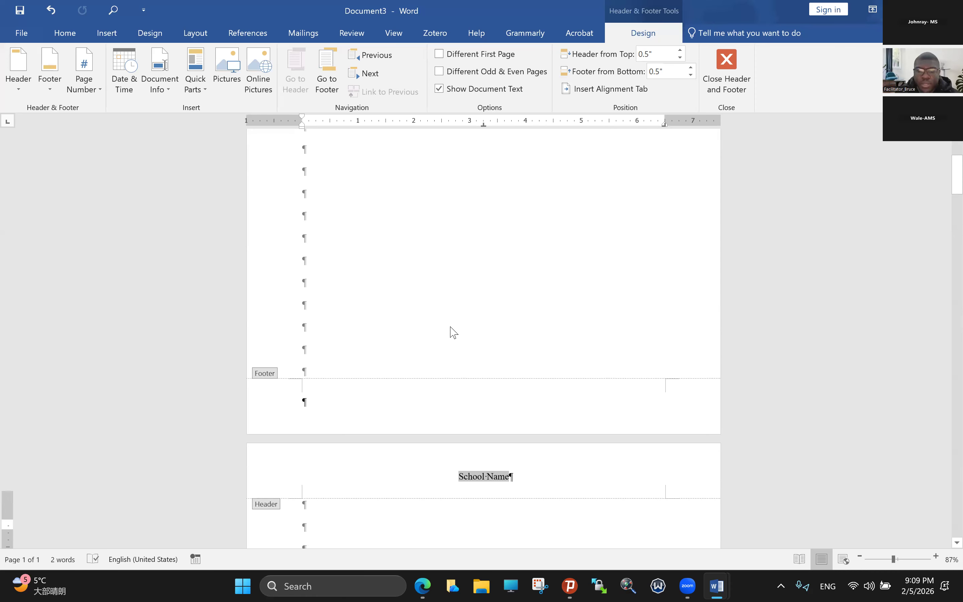
scroll(454, 330, up, 5)
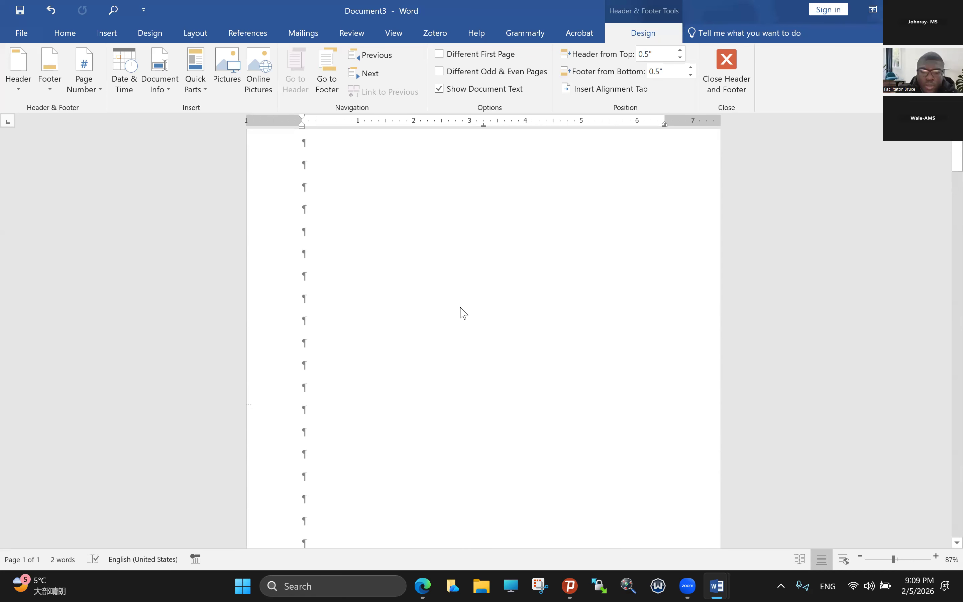
scroll(463, 313, up, 1)
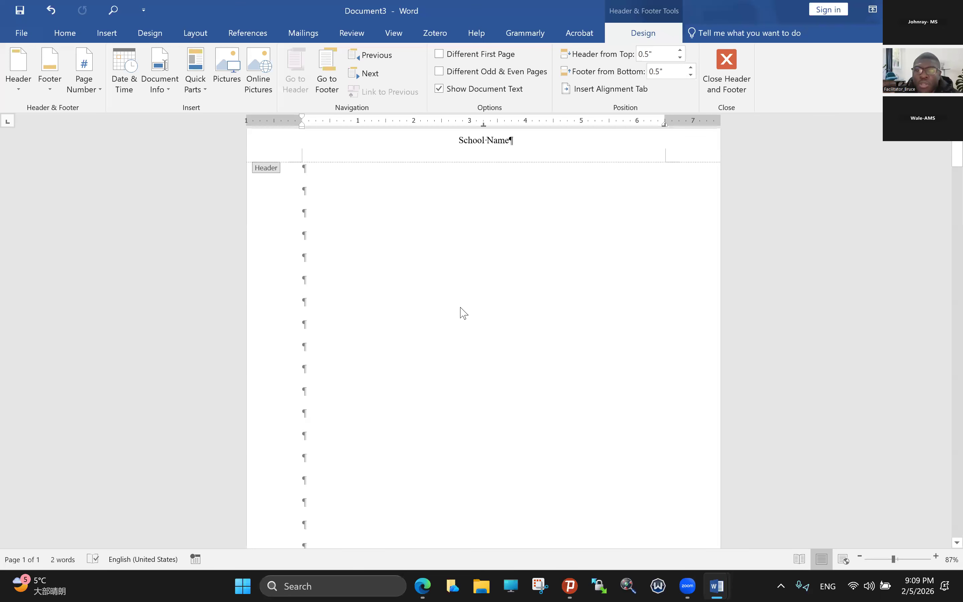
scroll(460, 308, up, 1)
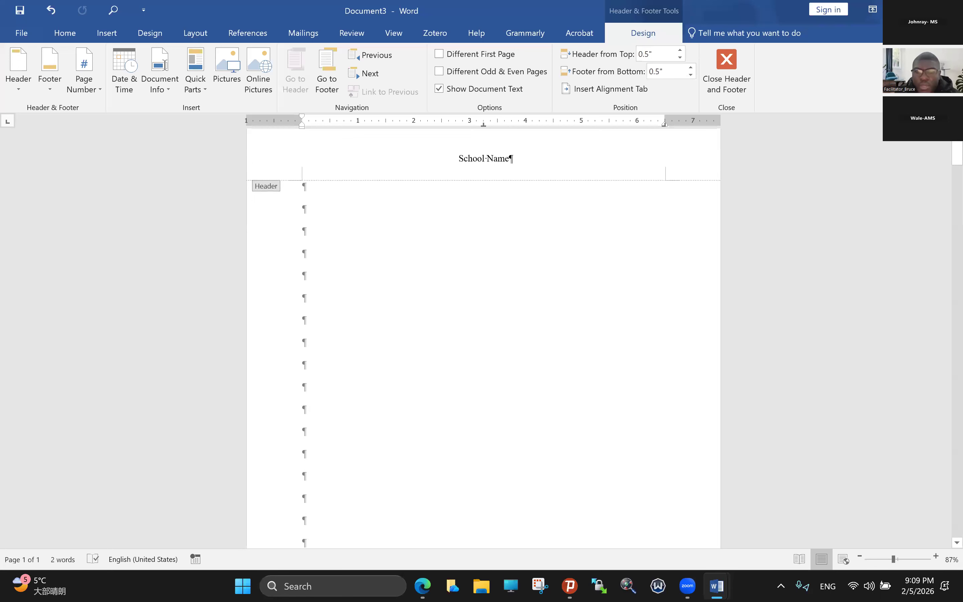
scroll(483, 338, up, 1)
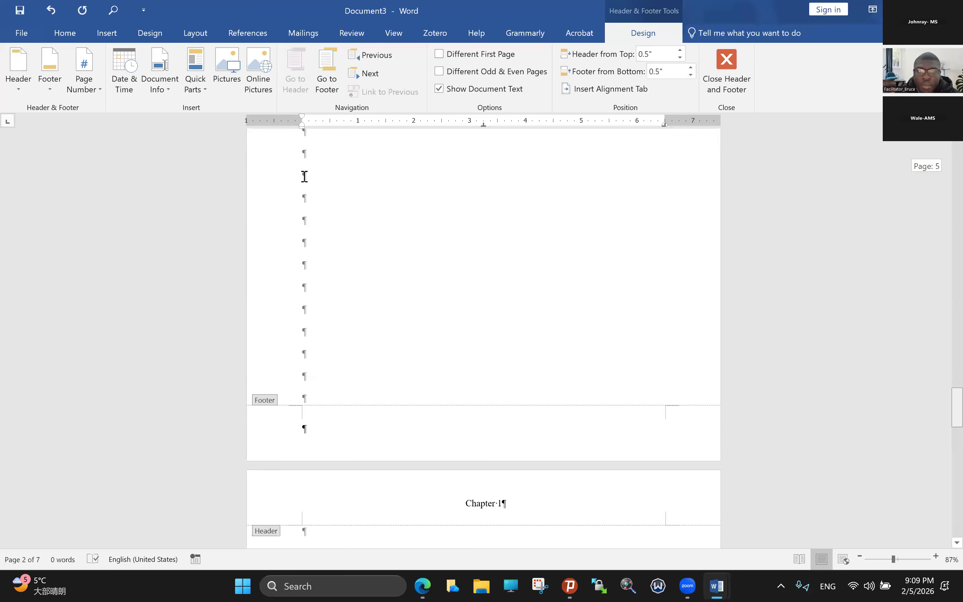
Undo the header text replacement and return to the body text of the second page
key(ctrl+z)
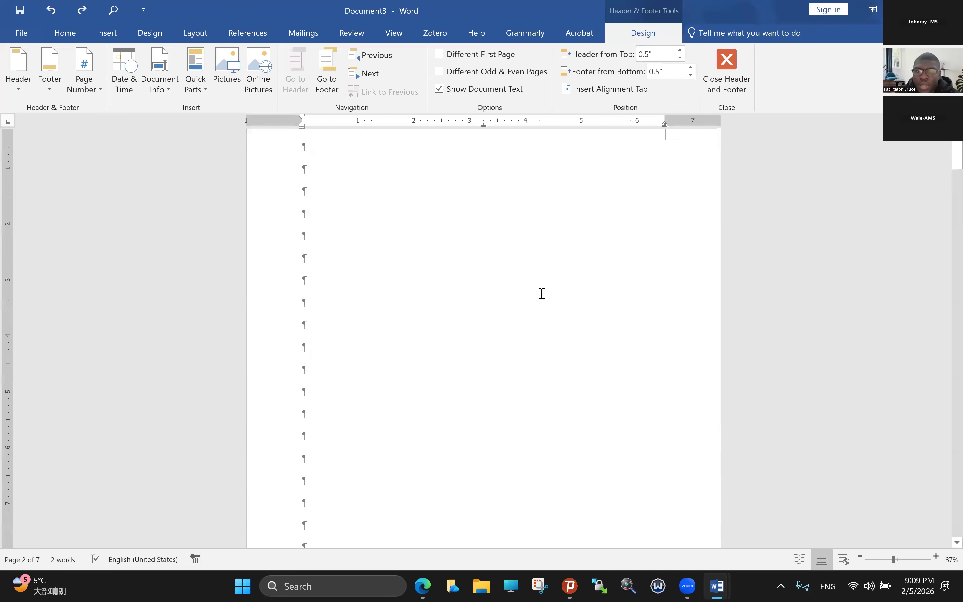
key(Escape)
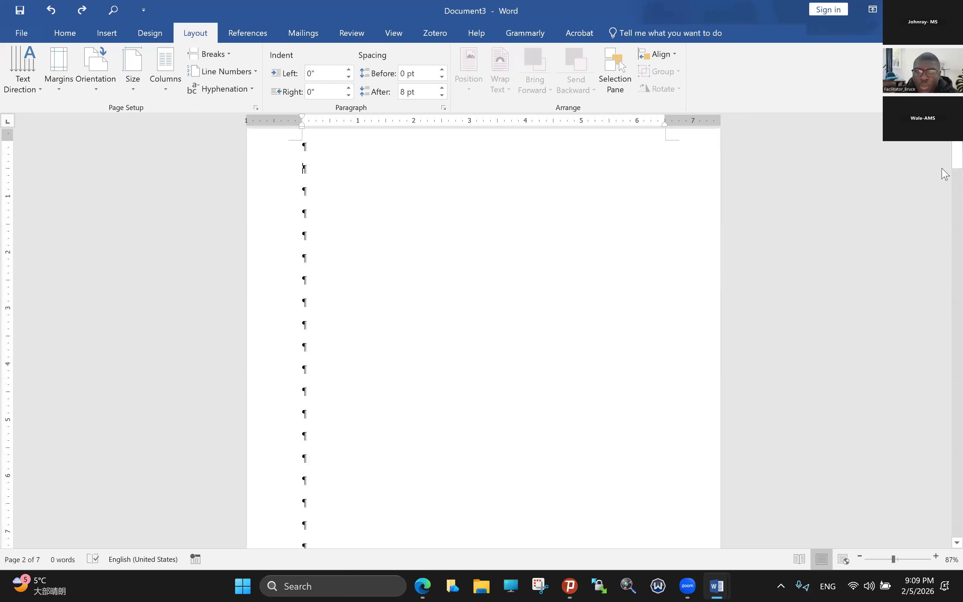
Insert a Next Page section break on the first page and select the "School Name" header text on the second page
key(ctrl+y)
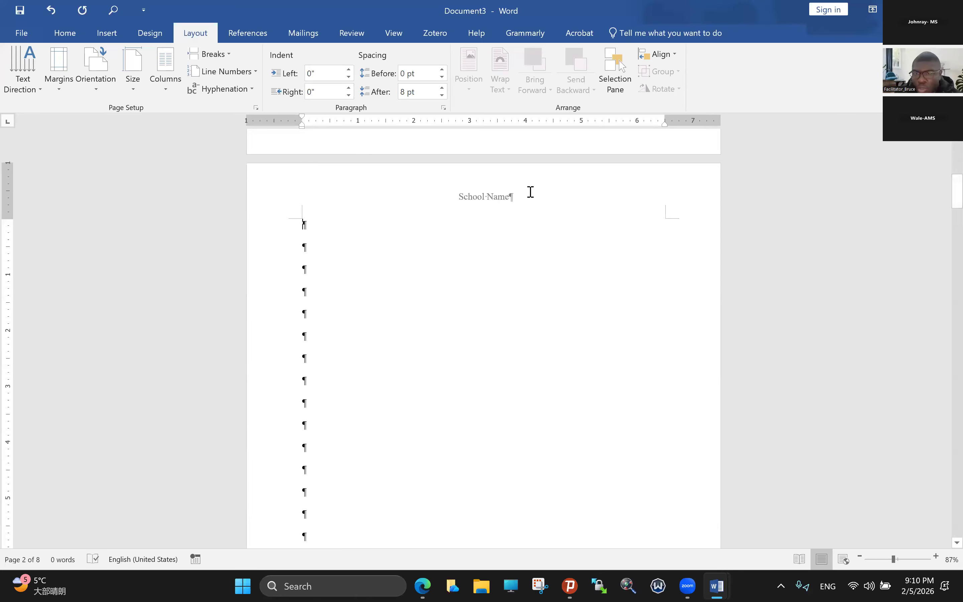
double_click(478, 196)
drag(478, 196, 950, 157)
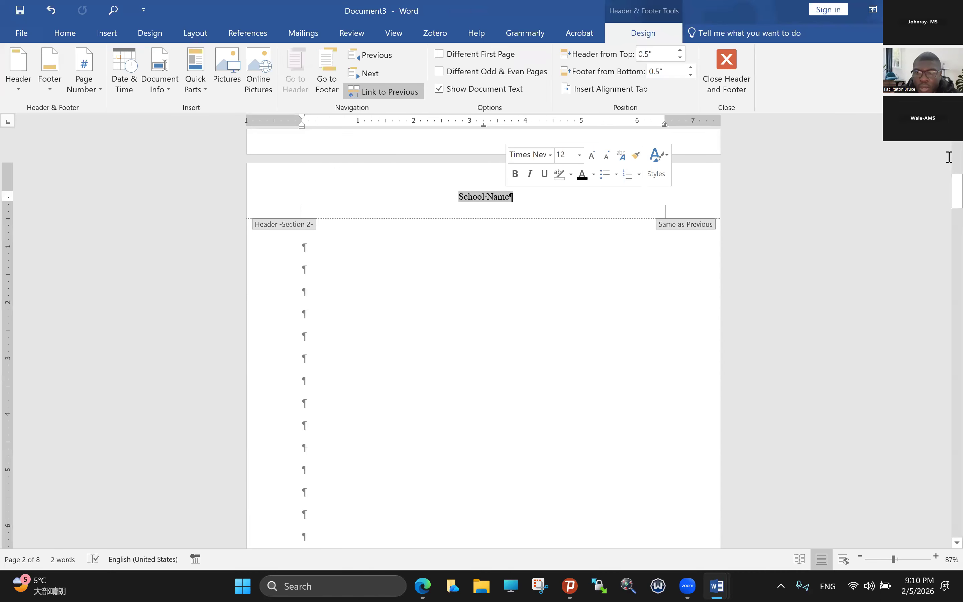
Try replacing the linked Section 2 header with "Chapter 1", compare it with the first page, and undo the replacement
key(ctrl+z)
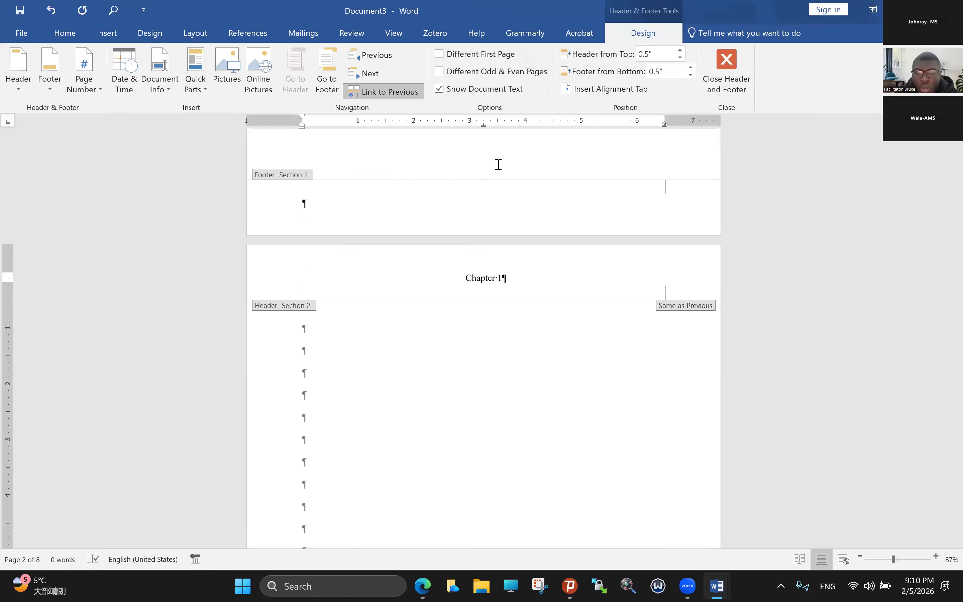
scroll(477, 171, up, 10)
scroll(470, 177, down, 7)
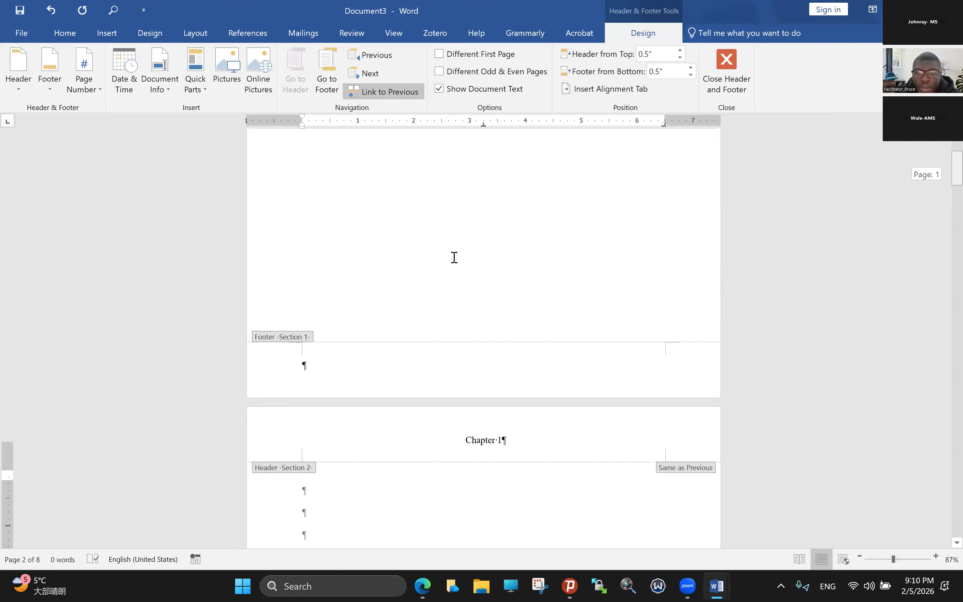
scroll(518, 390, up, 2)
key(ctrl+y)
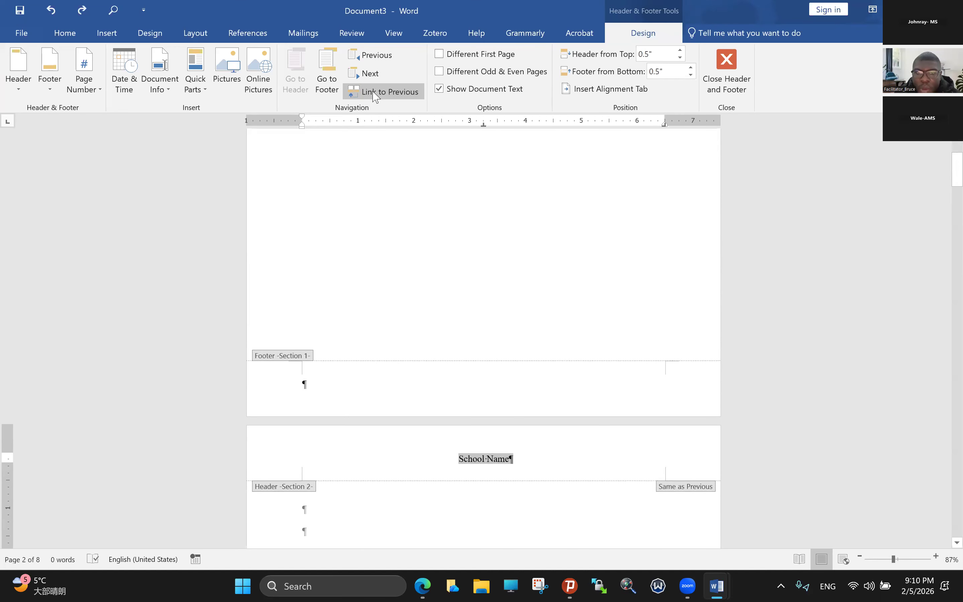
Unlink the Section 2 header from the previous section and replace its text with "Chapter 1"
click(374, 94)
scroll(438, 179, down, 5)
drag(448, 191, 510, 192)
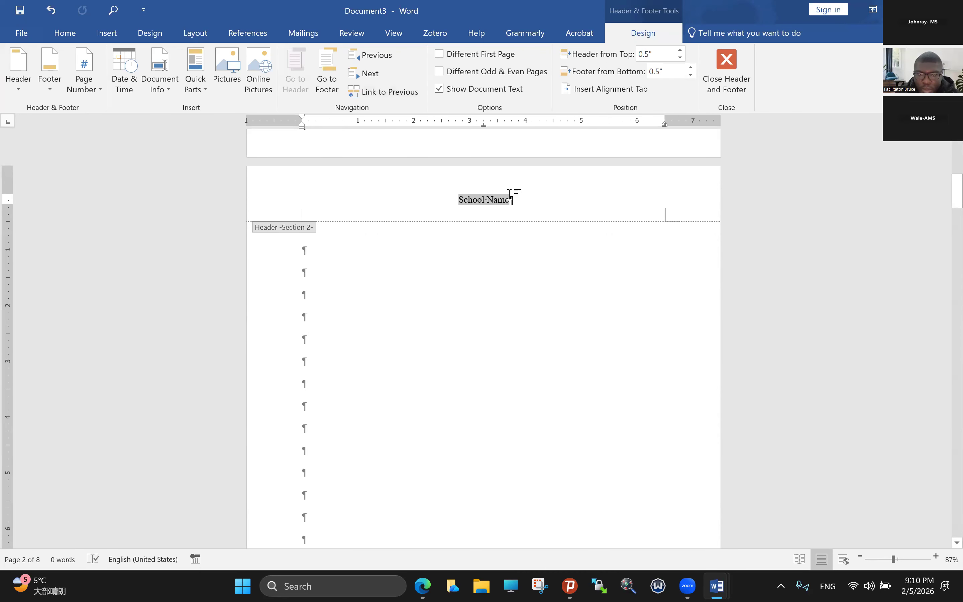
key(Caps_Lock)
text(Chapter)
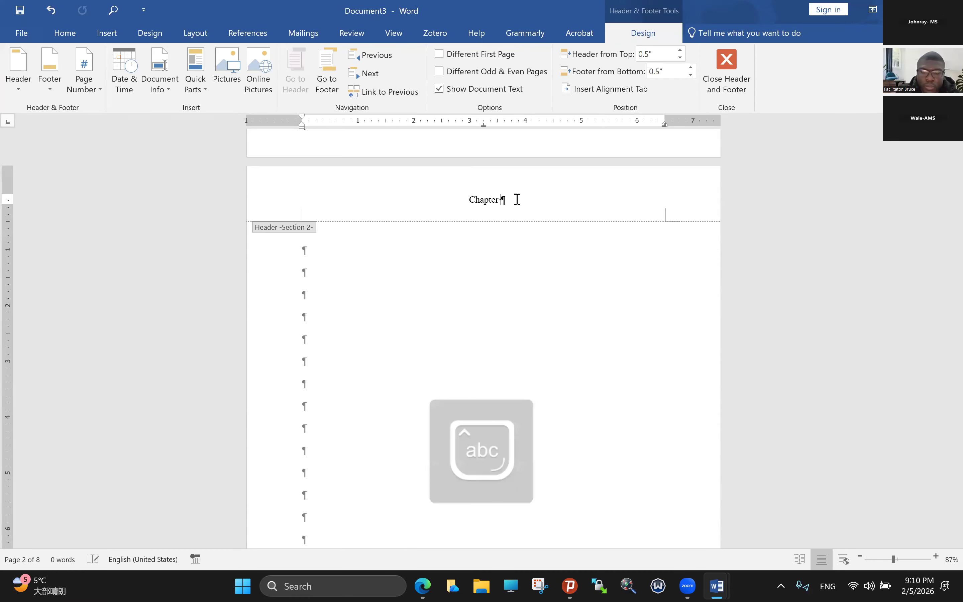
text( 1)
Compare the first-page header with the headers on the Section 2 pages
mouse_move(957, 203)
mouse_down()
mouse_move(958, 140)
mouse_move(943, 164)
mouse_move(946, 189)
mouse_up()
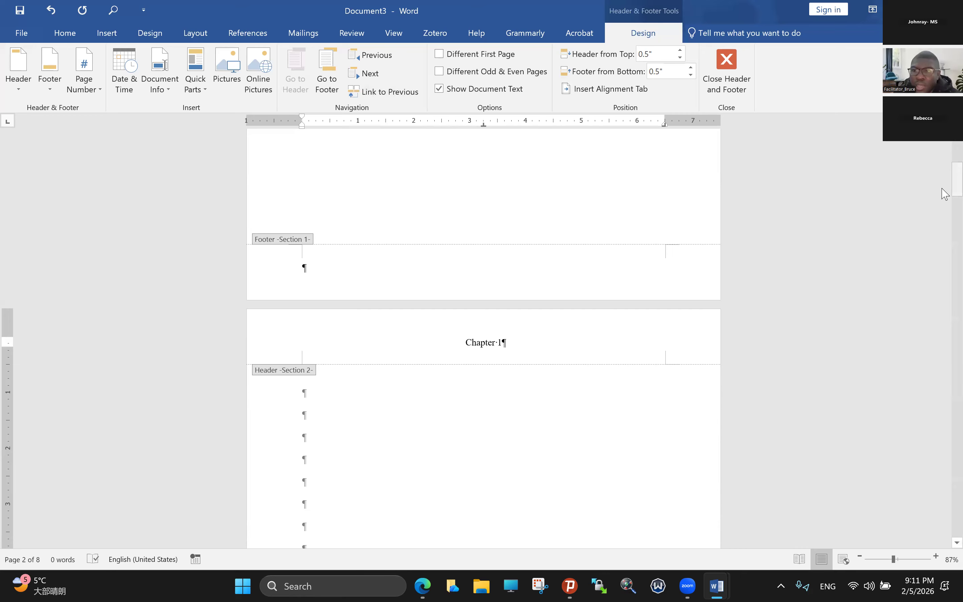
scroll(944, 207, down, 7)
scroll(945, 237, down, 4)
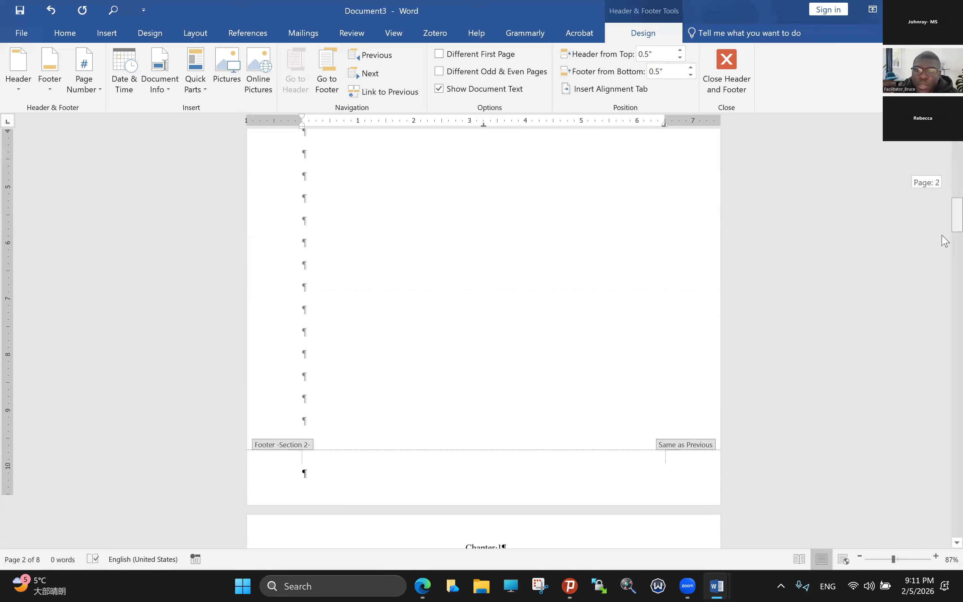
scroll(945, 241, down, 4)
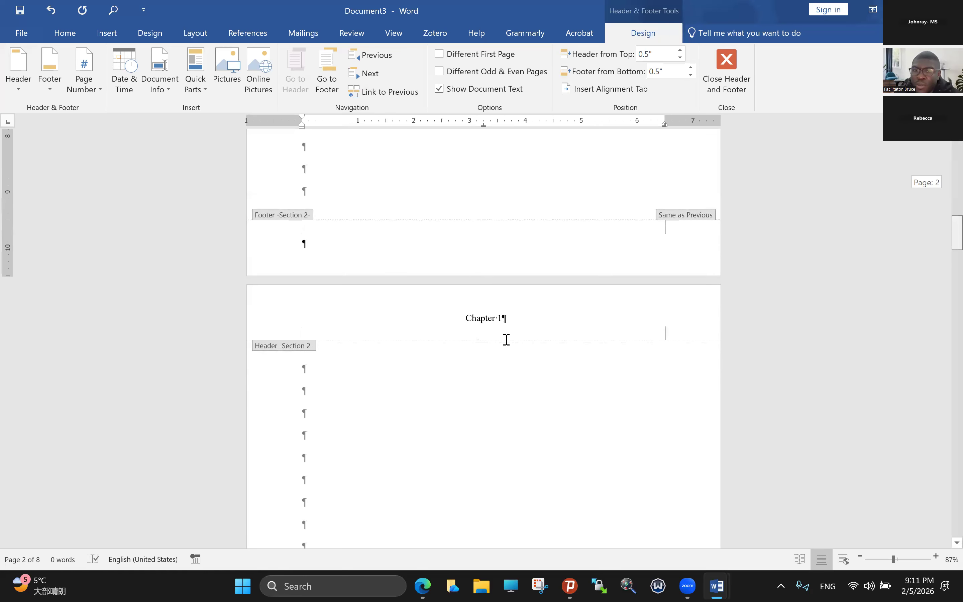
click(481, 339)
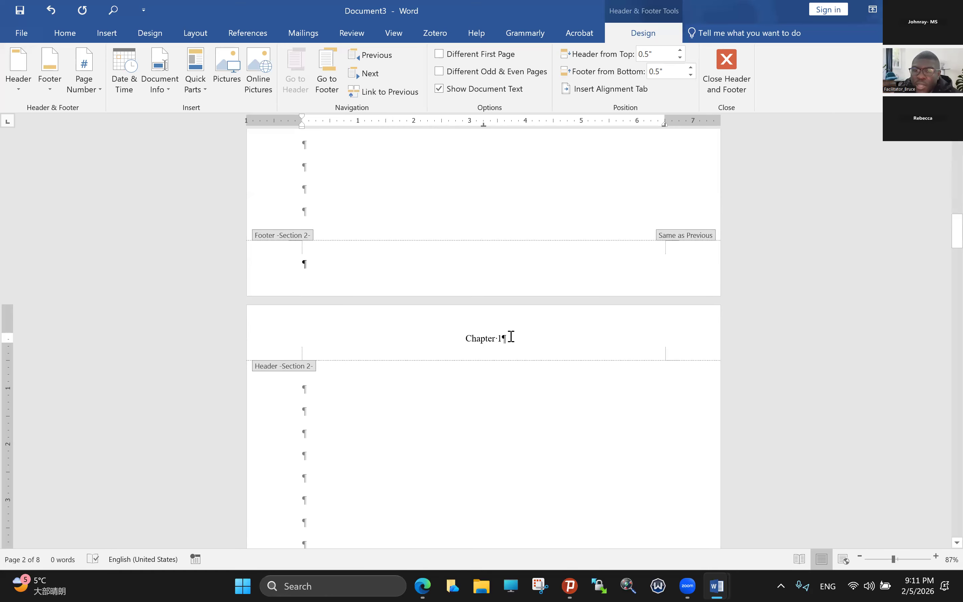
triple_click(510, 338)
scroll(903, 314, up, 1)
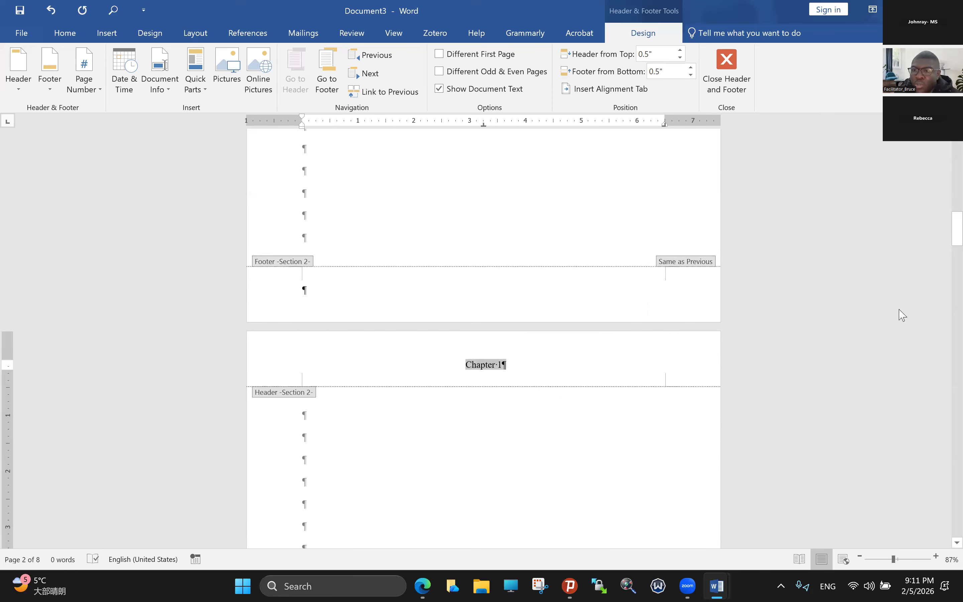
mouse_move(957, 229)
mouse_down()
mouse_move(946, 146)
mouse_move(945, 226)
mouse_up()
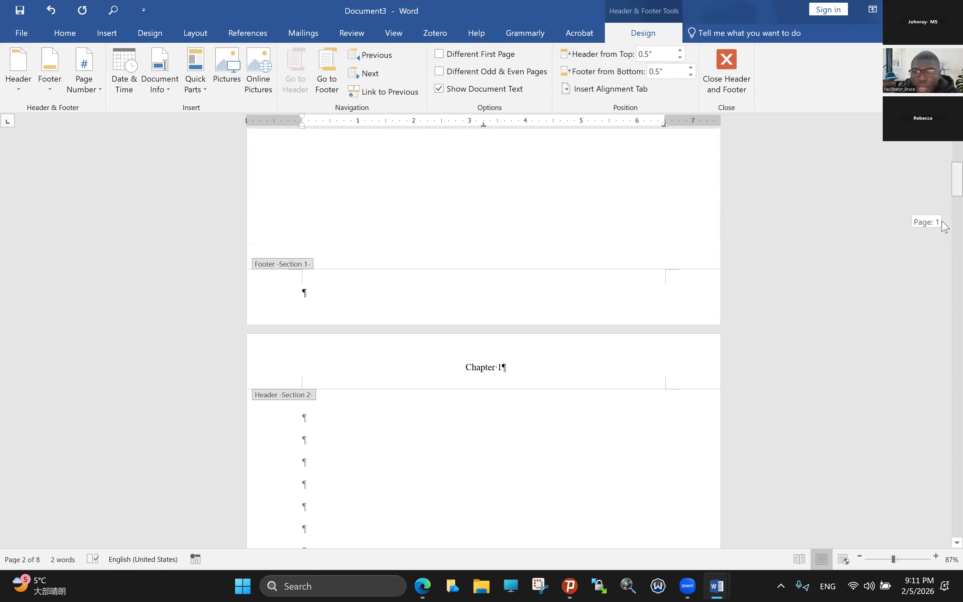
scroll(942, 221, down, 3)
scroll(942, 222, up, 8)
scroll(942, 222, down, 10)
double_click(525, 324)
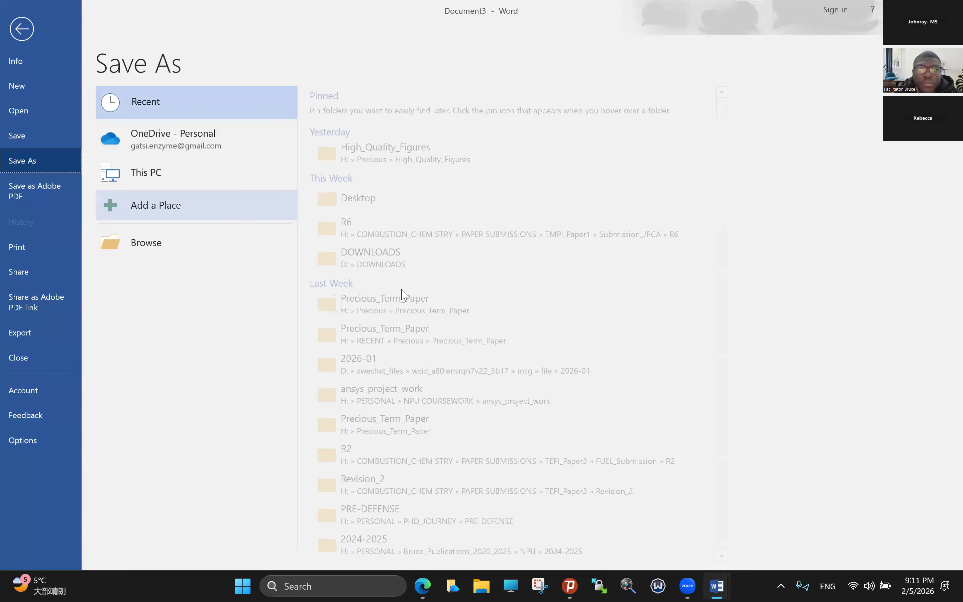
key(Escape)
Insert page numbers at the bottom of the page in the Plain Number 2 style
scroll(116, 120, down, 7)
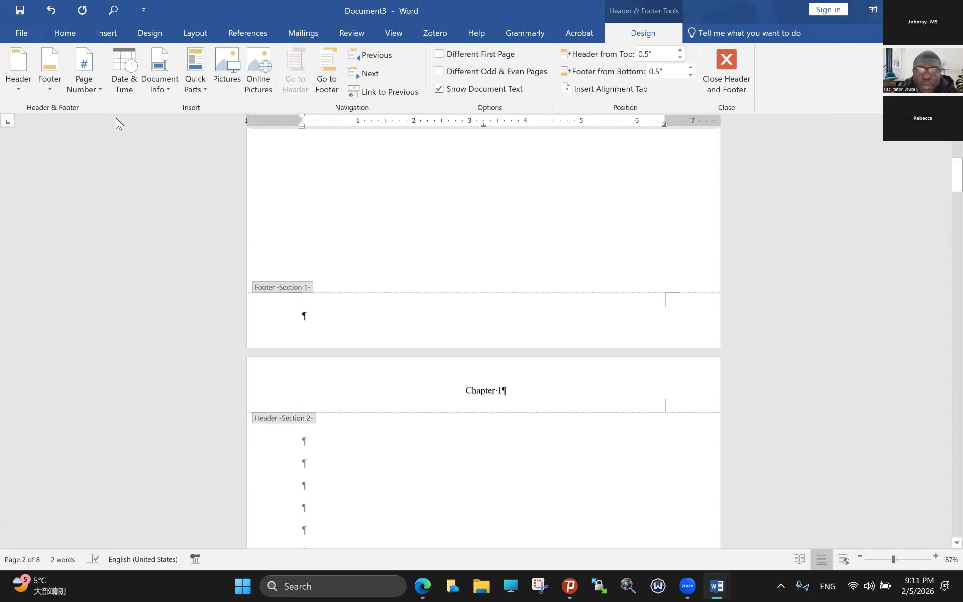
click(84, 76)
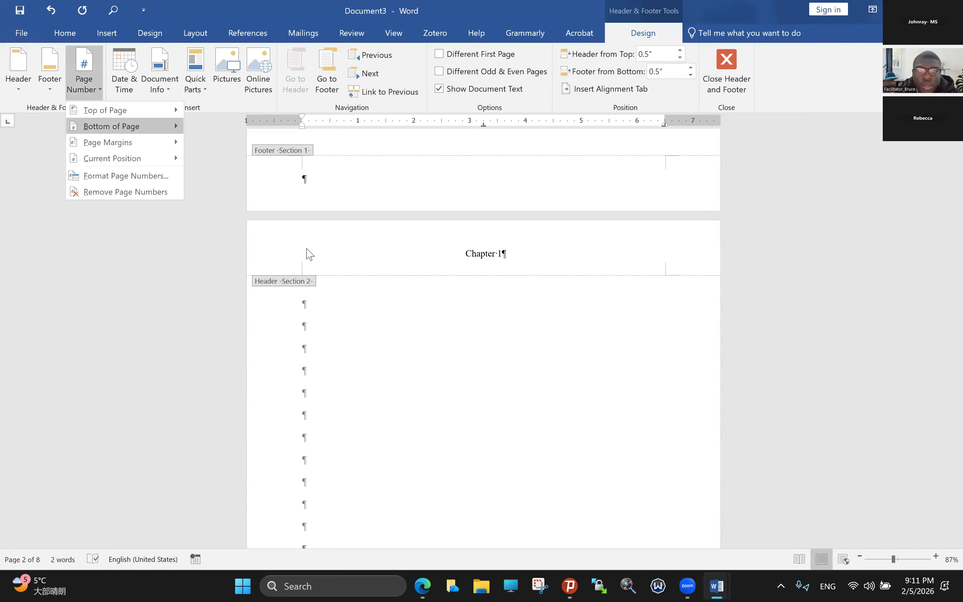
mouse_move(153, 126)
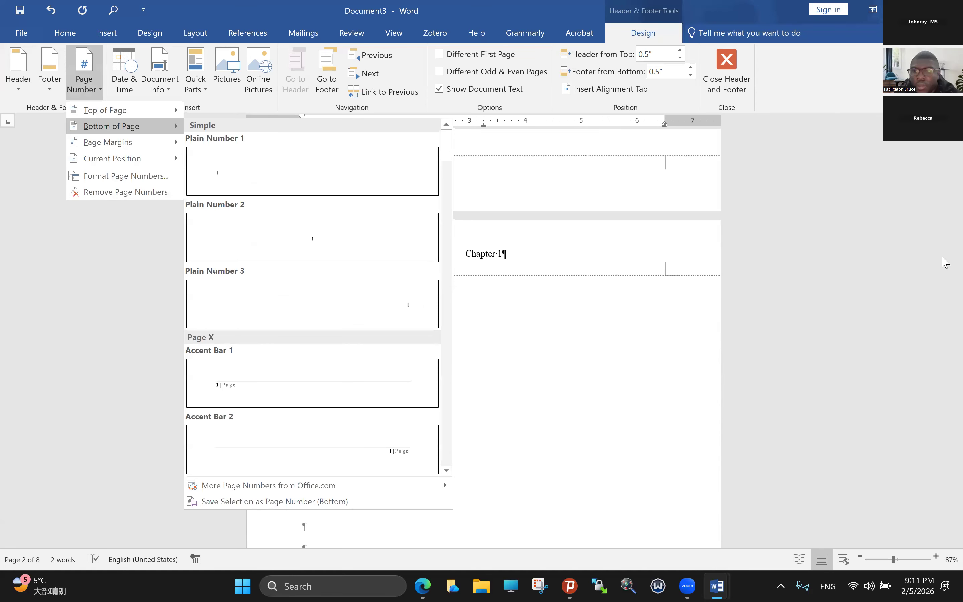
click(313, 238)
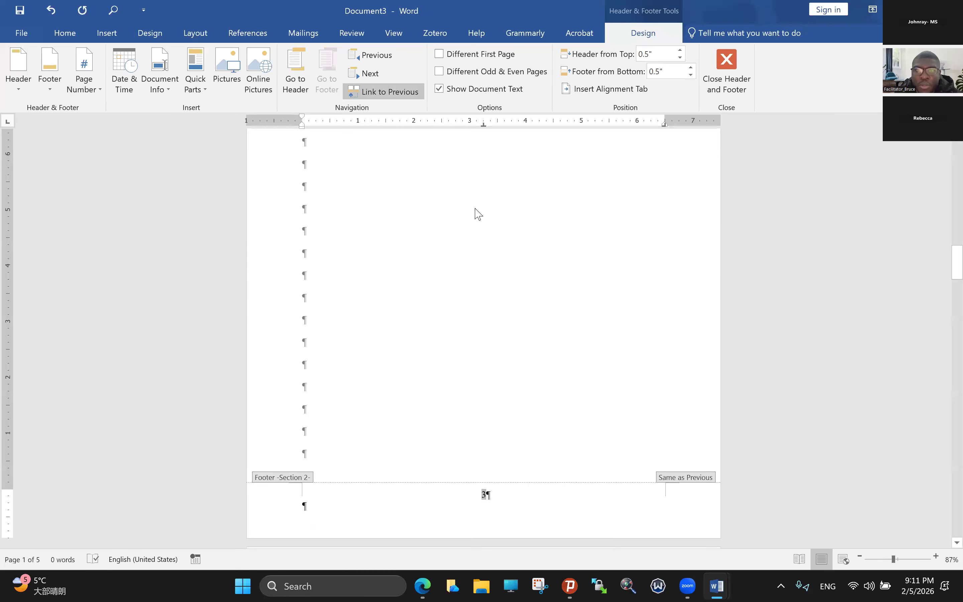
Change the number format of the first-page footer in Section 1 to uppercase Roman numerals
scroll(490, 239, up, 10)
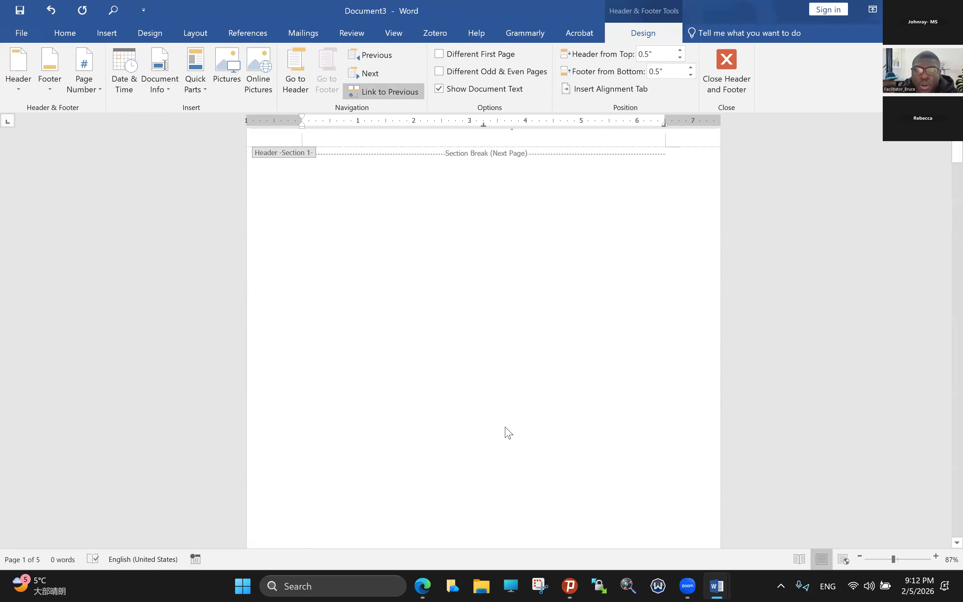
scroll(505, 444, down, 5)
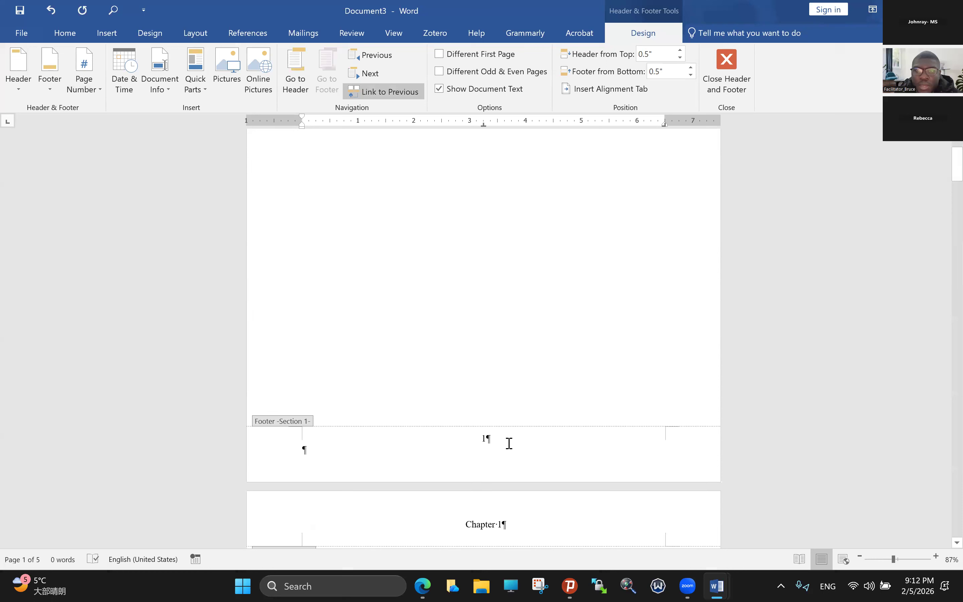
click(486, 439)
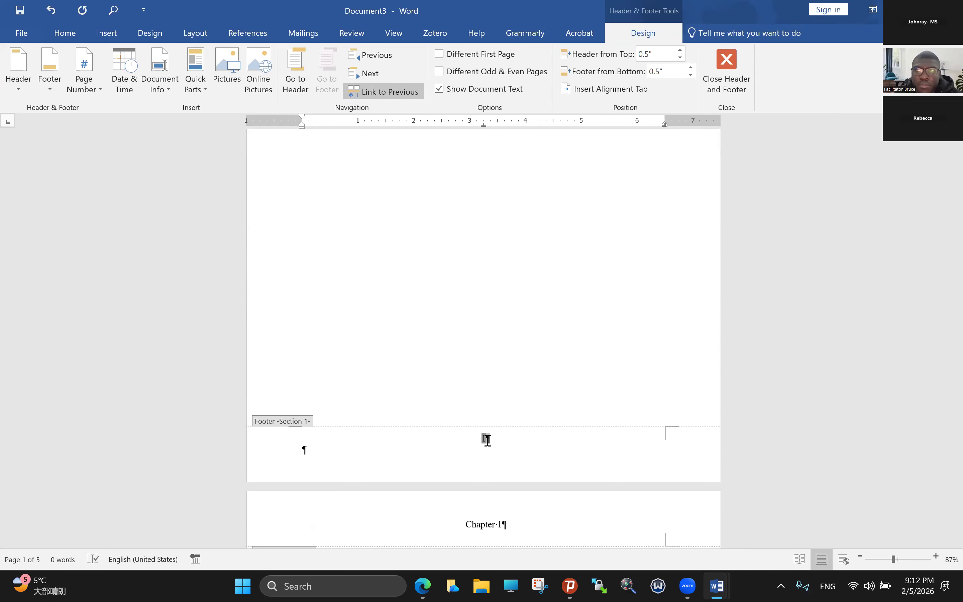
double_click(486, 439)
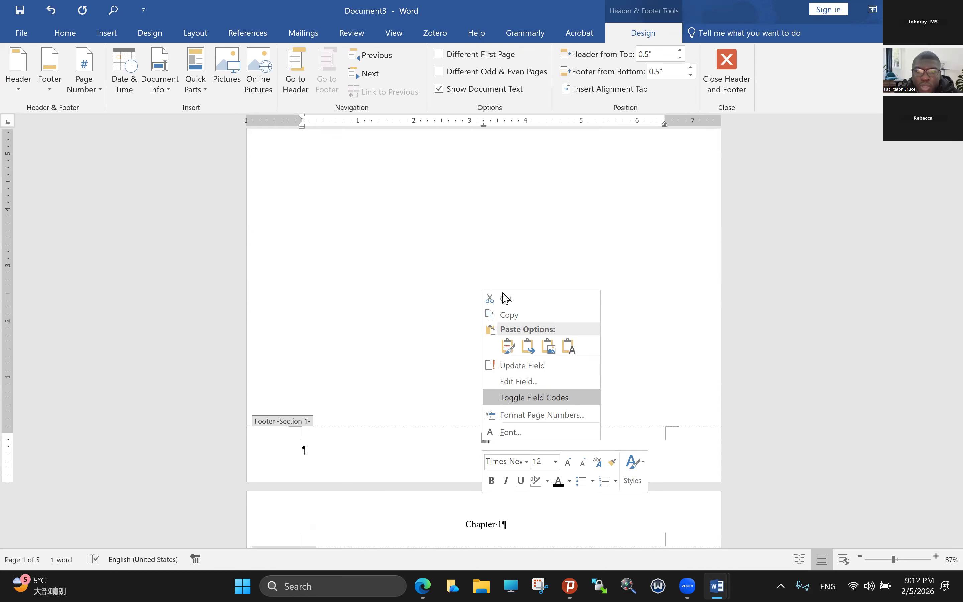
click(529, 414)
click(550, 204)
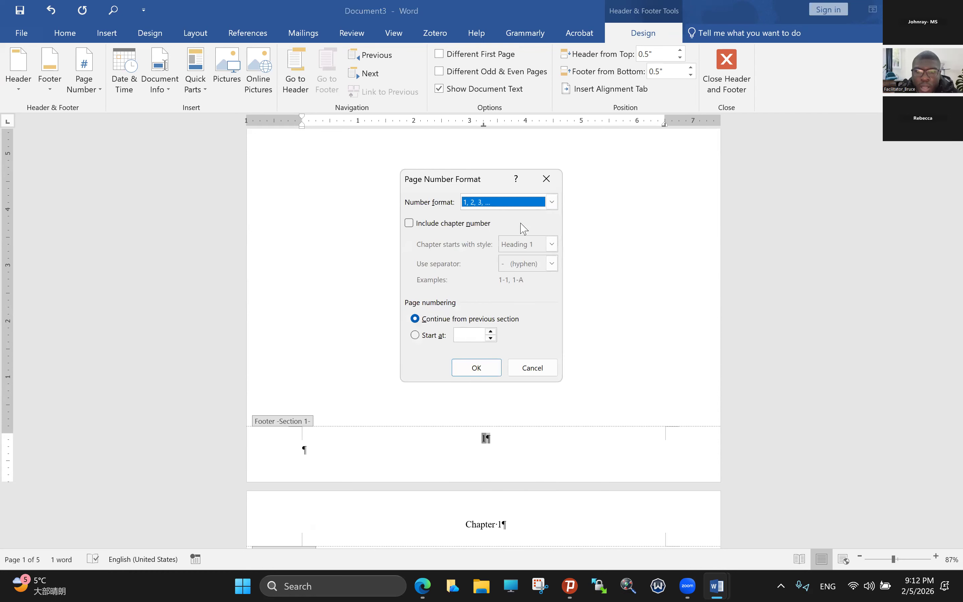
click(494, 245)
click(480, 369)
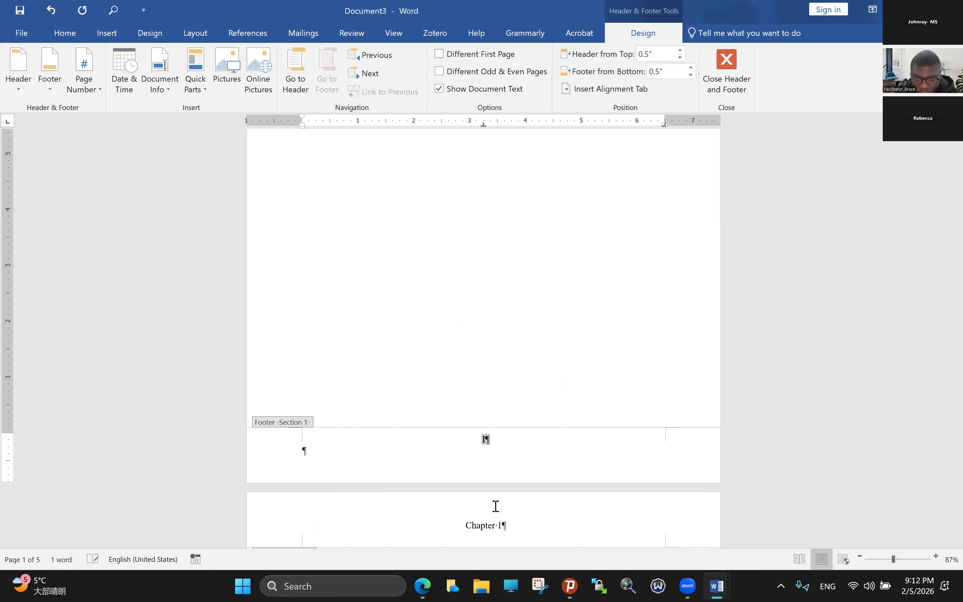
Examine the headers and footer page numbers of Section 1 and Section 2 to compare their text and number formats
scroll(496, 499, up, 1)
scroll(501, 497, down, 3)
scroll(502, 497, down, 4)
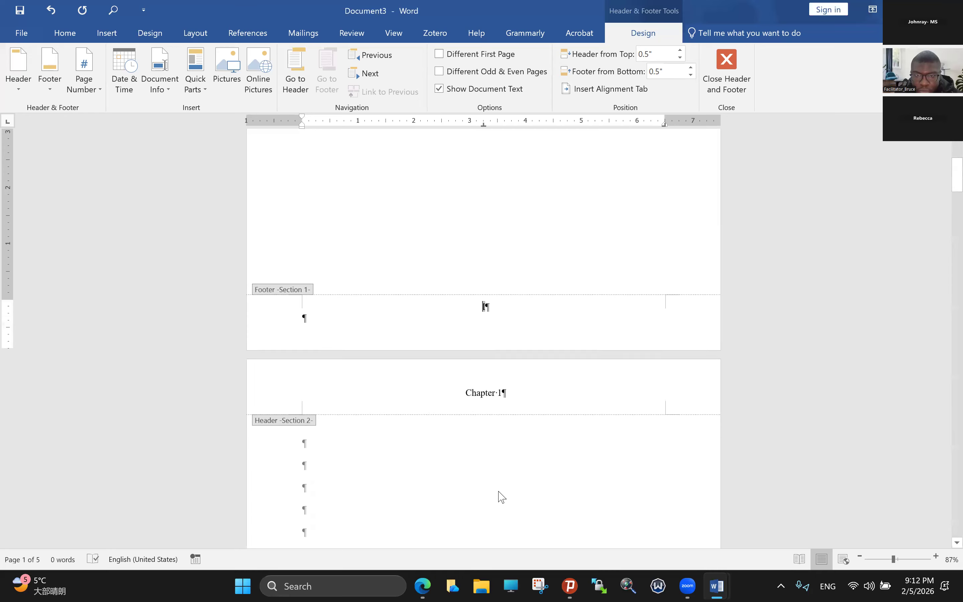
scroll(499, 479, down, 10)
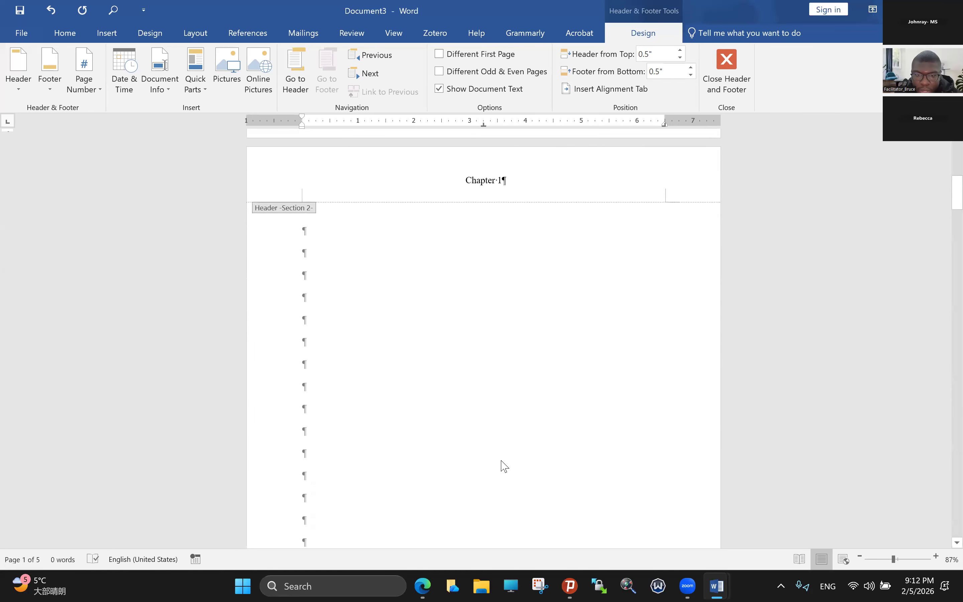
scroll(917, 269, up, 2)
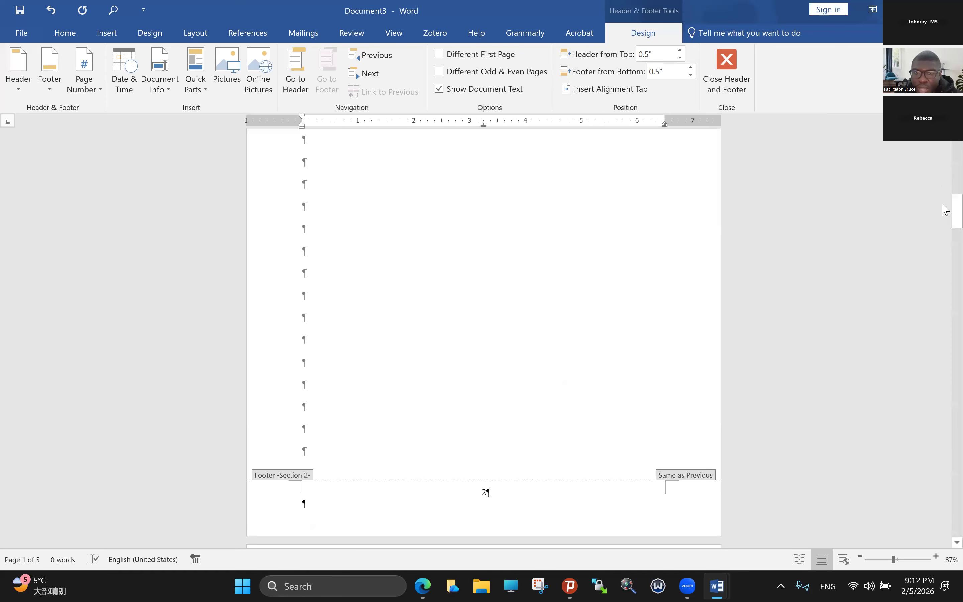
scroll(945, 207, down, 1)
scroll(945, 199, up, 1)
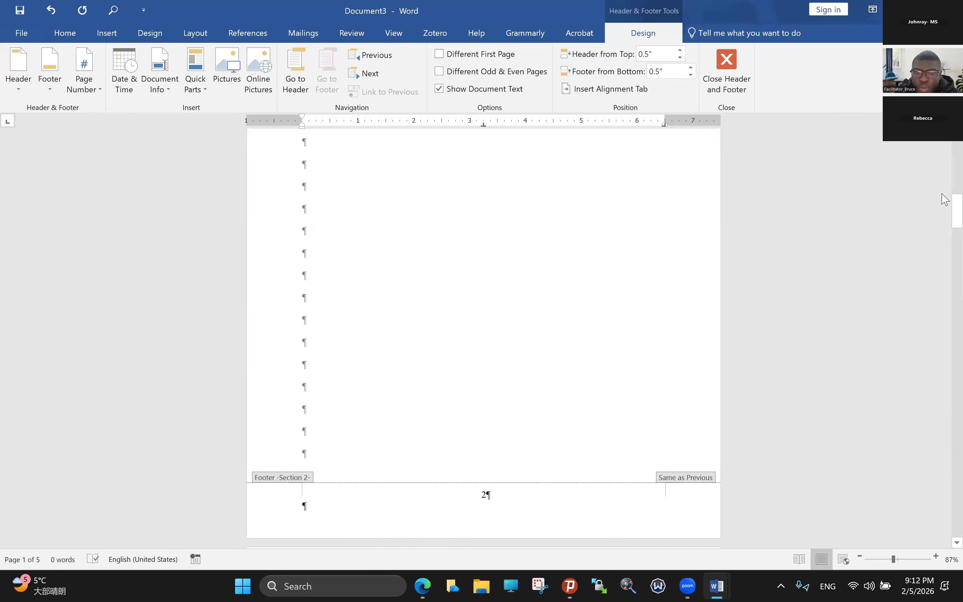
scroll(815, 200, up, 10)
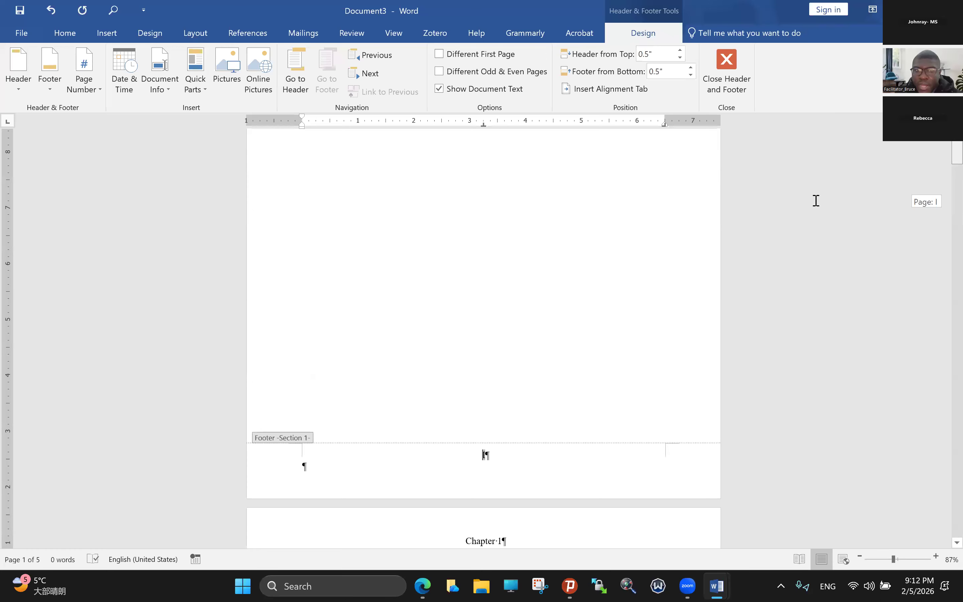
scroll(817, 201, down, 10)
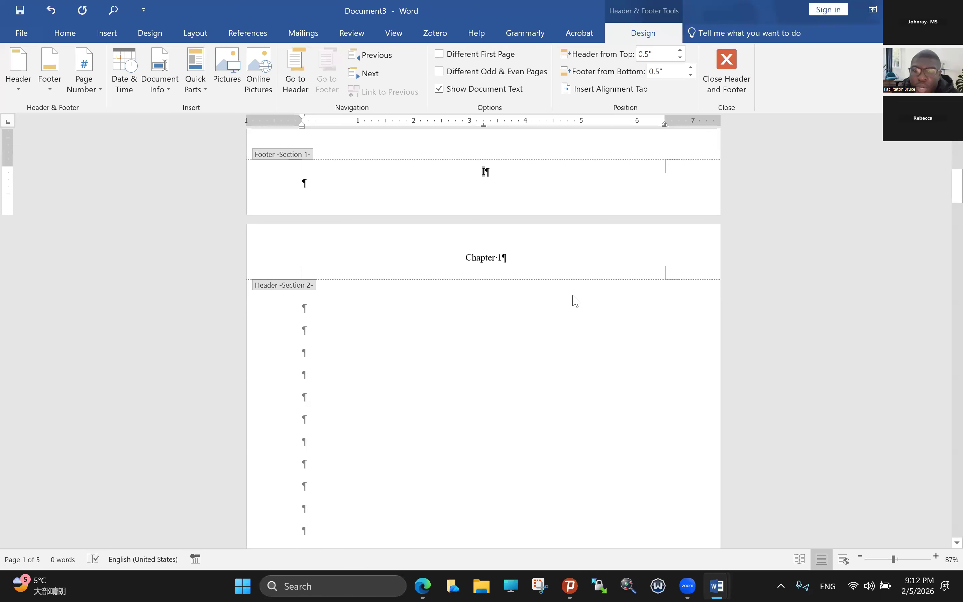
scroll(576, 301, down, 2)
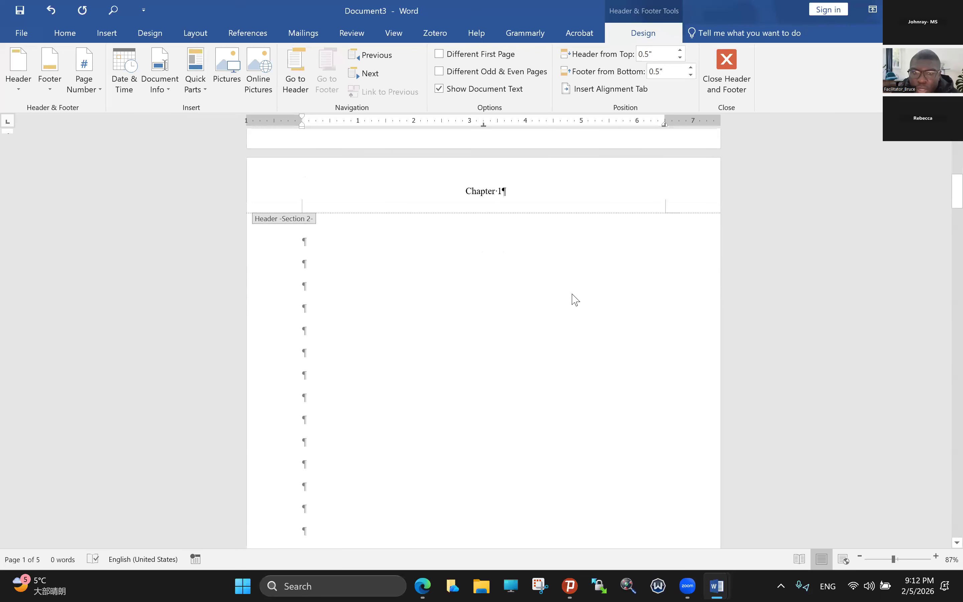
scroll(576, 301, down, 8)
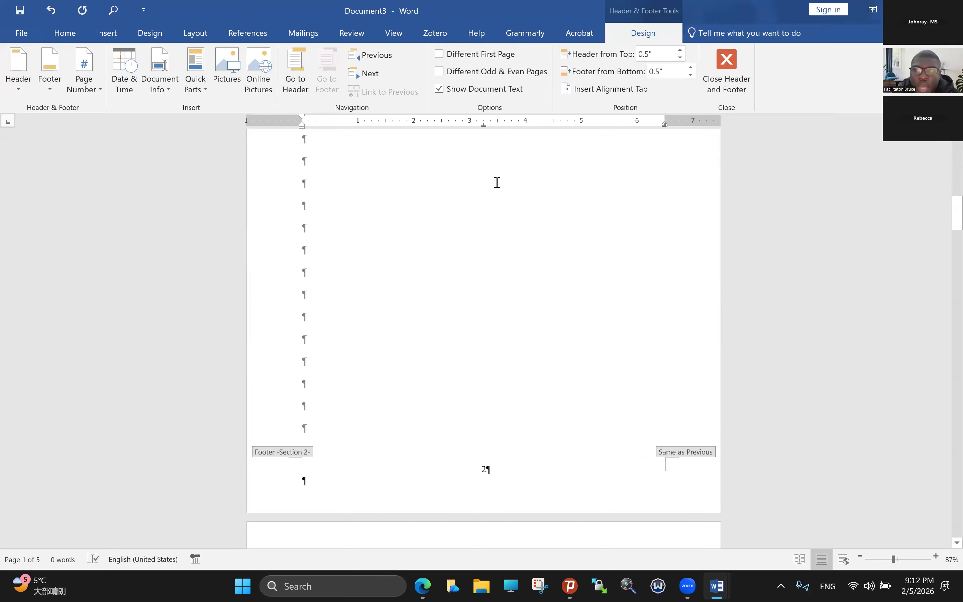
scroll(516, 266, up, 7)
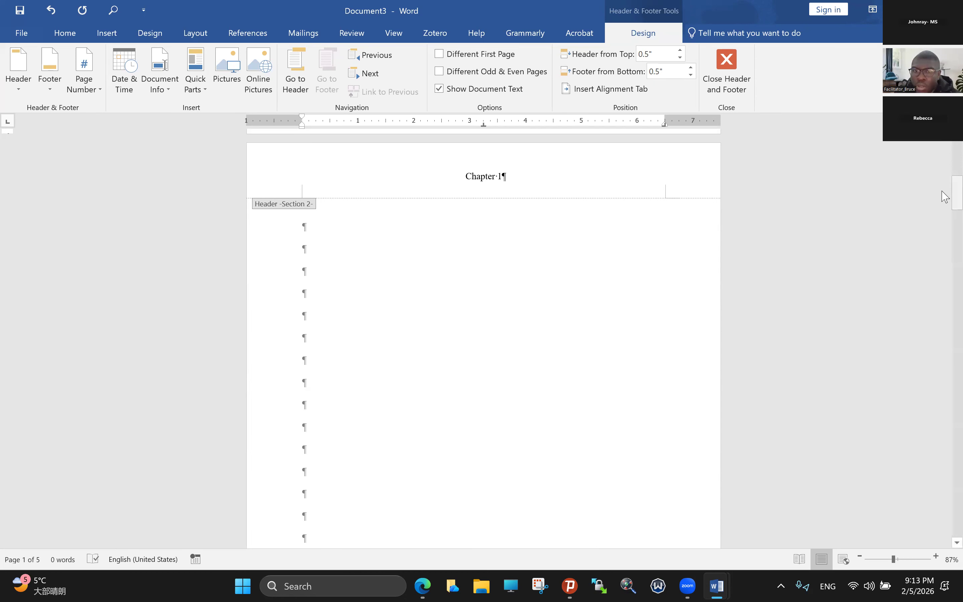
drag(958, 193, 958, 152)
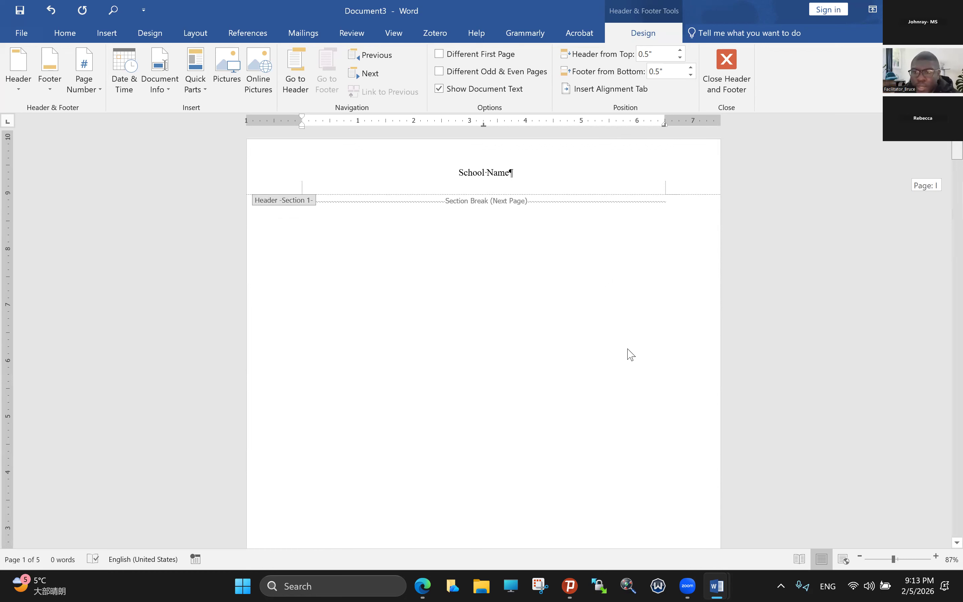
scroll(631, 355, down, 10)
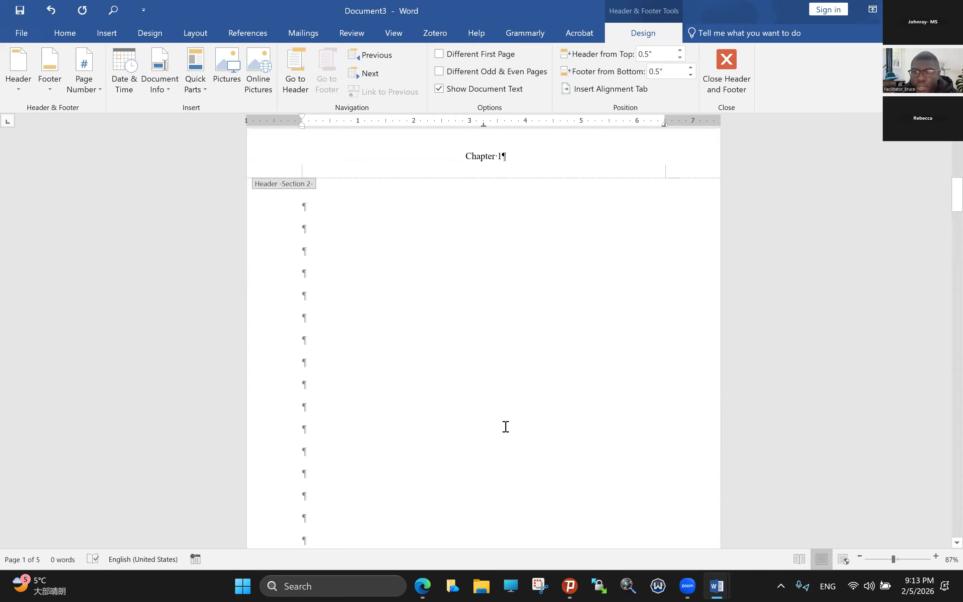
Relink the Section 2 header to the previous section, agreeing to delete its own header text
scroll(506, 427, down, 1)
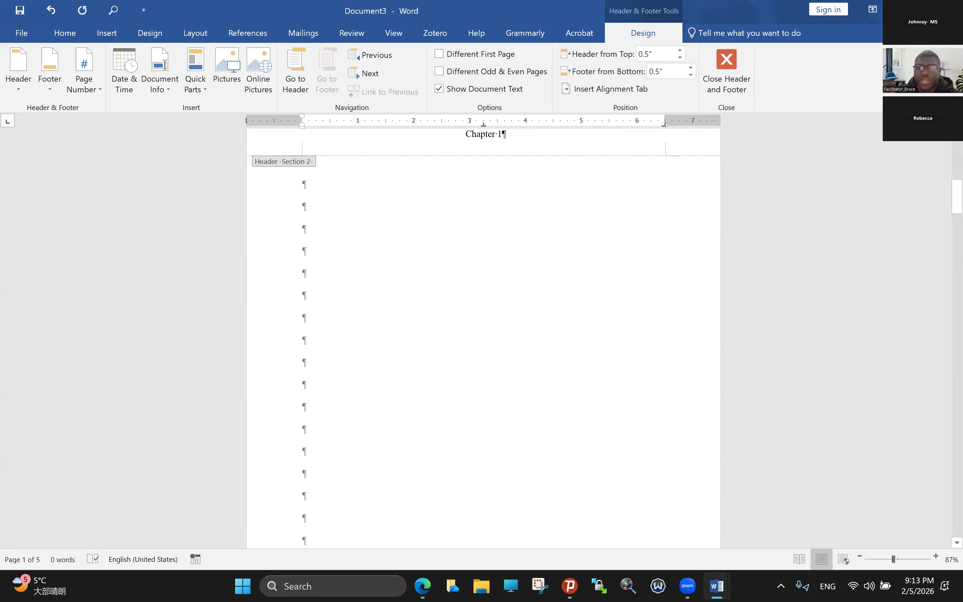
scroll(485, 136, up, 2)
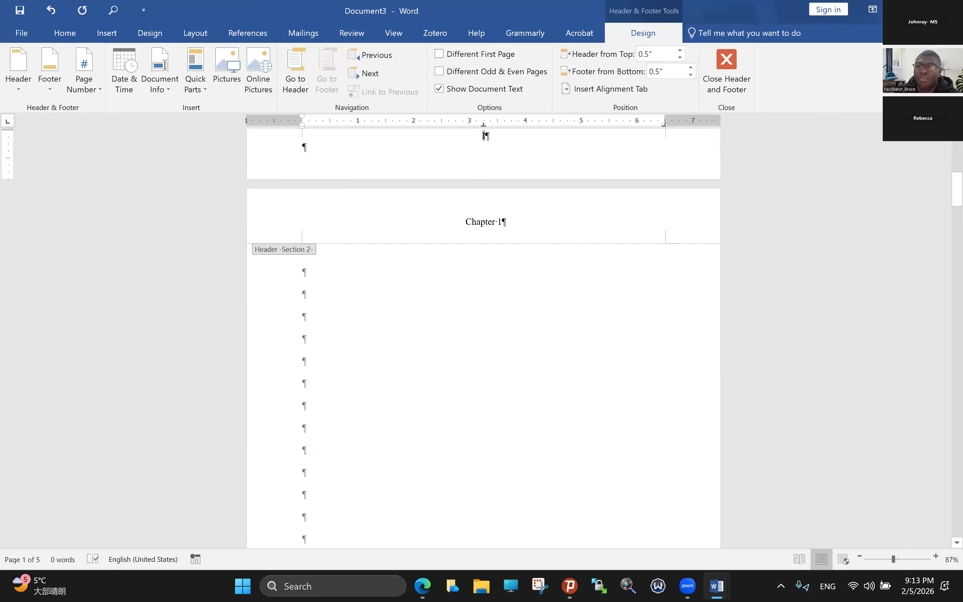
scroll(484, 339, up, 12)
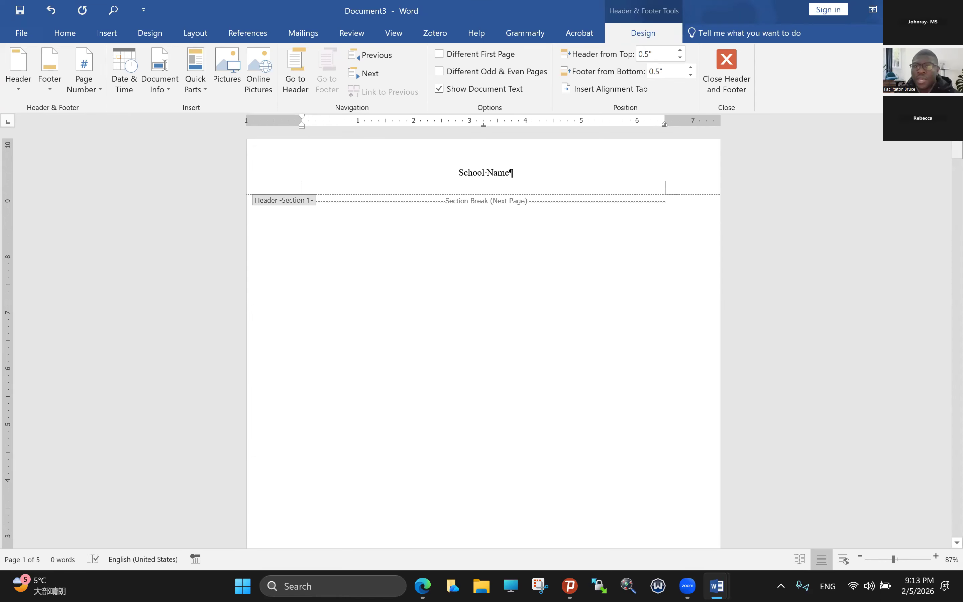
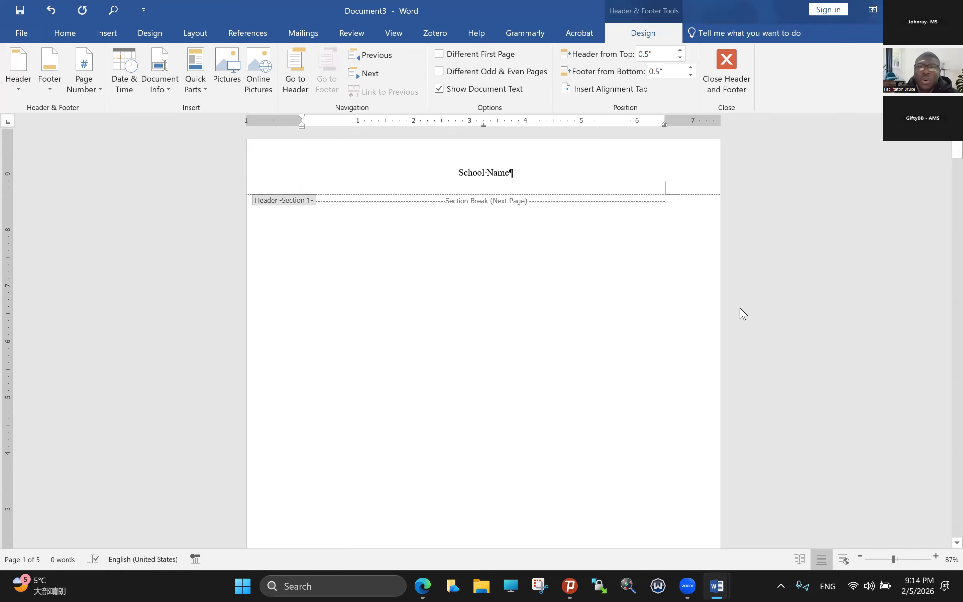
scroll(742, 314, down, 3)
scroll(741, 314, down, 2)
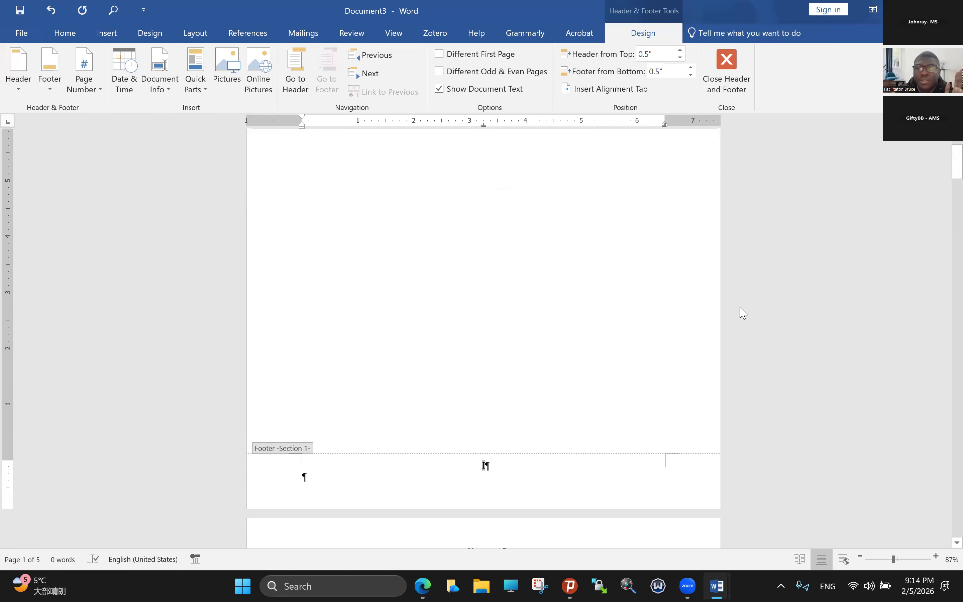
scroll(559, 417, down, 5)
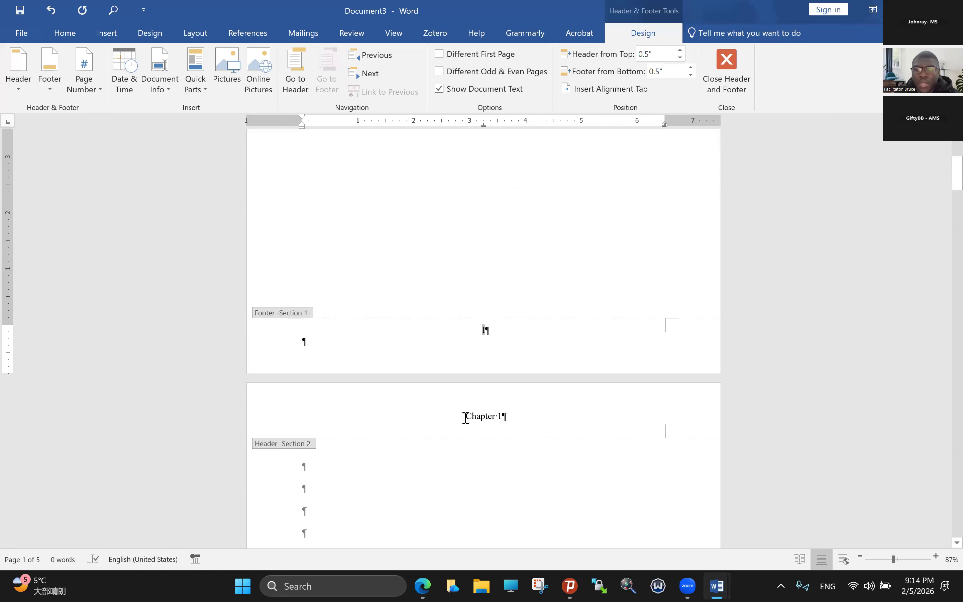
drag(467, 415, 521, 420)
scroll(521, 419, down, 1)
scroll(380, 230, up, 2)
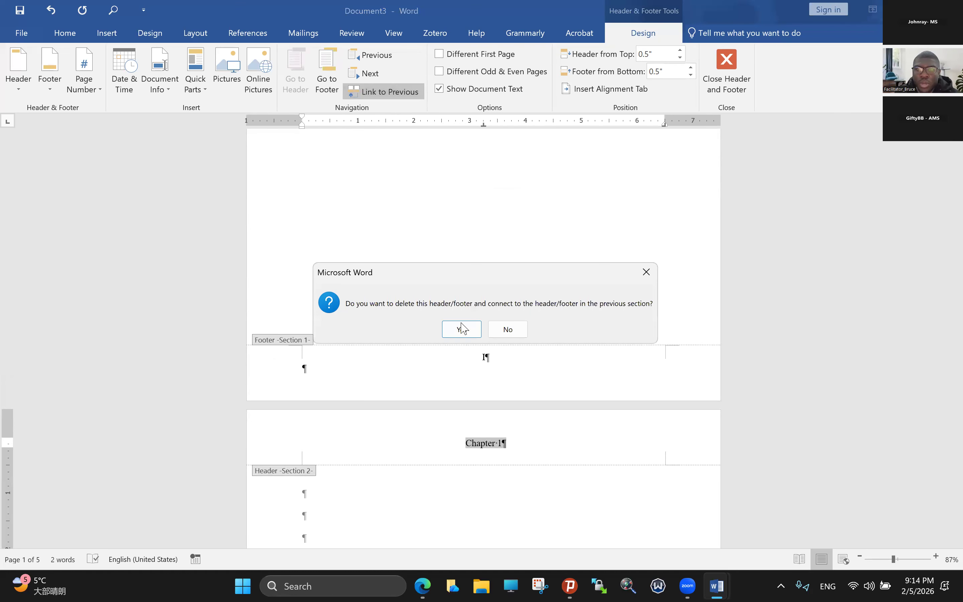
click(462, 329)
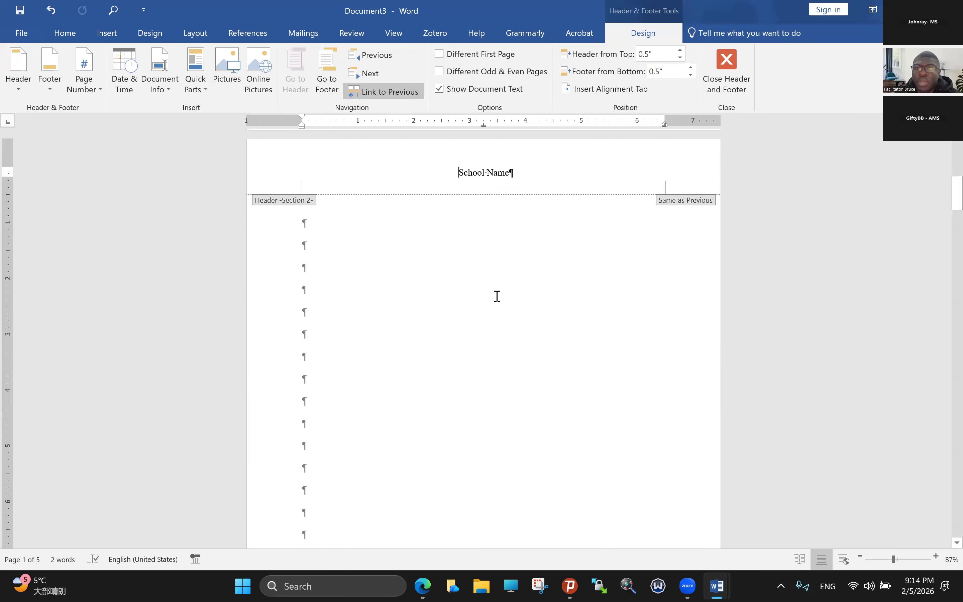
Unlink the header on the second Section 2 page from the previous section and replace its text with Chapter 1
scroll(497, 291, up, 2)
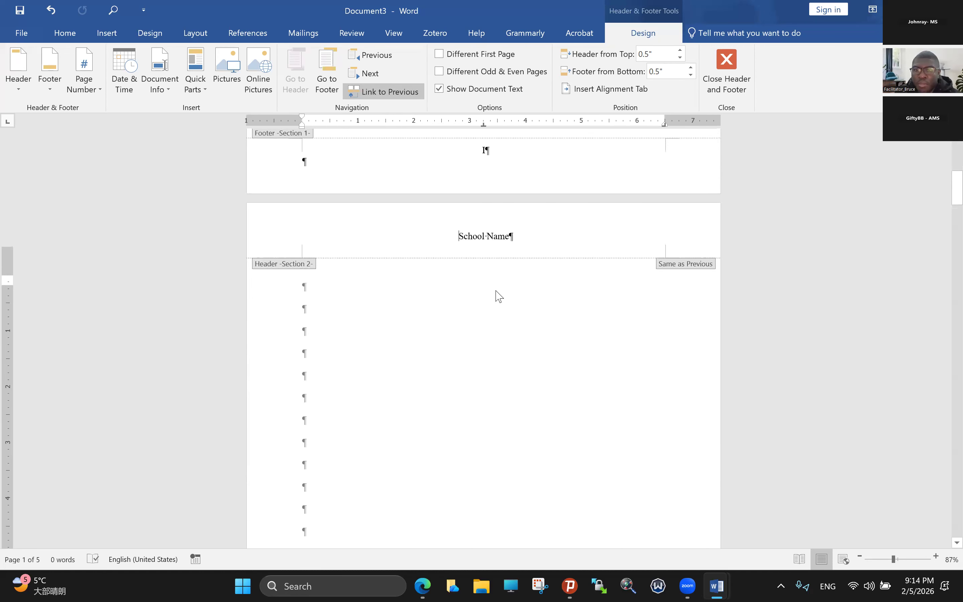
scroll(499, 297, up, 8)
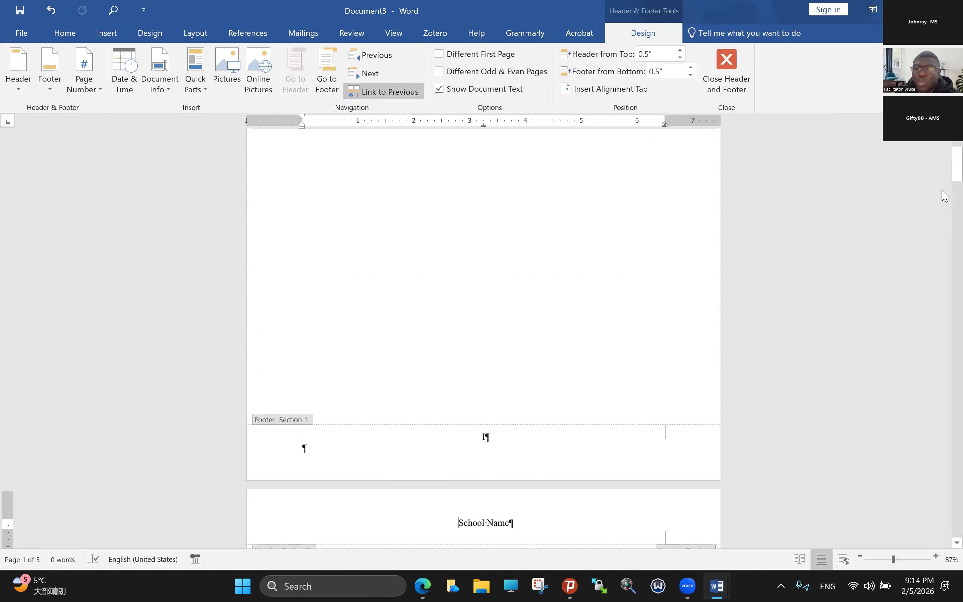
scroll(564, 269, down, 1)
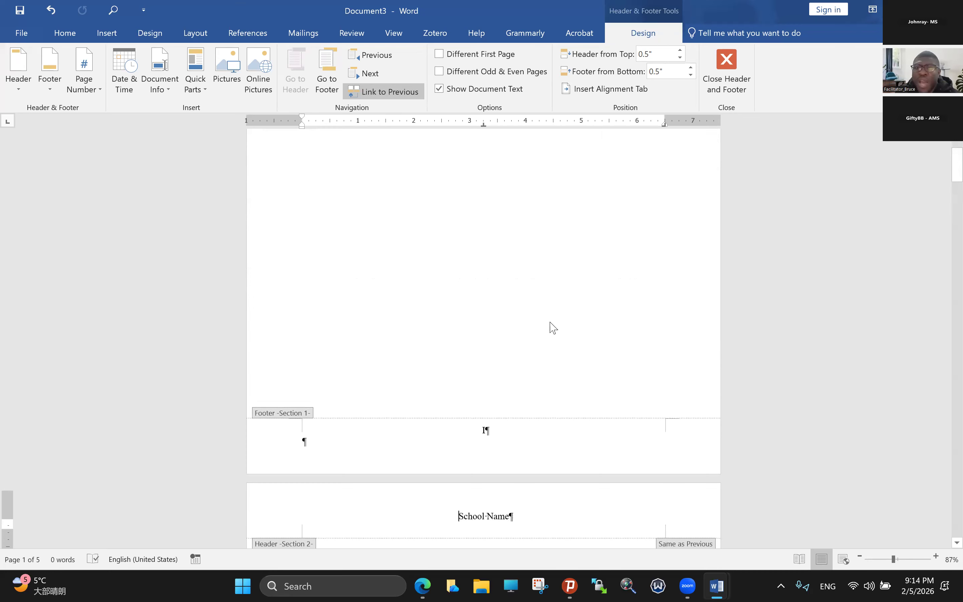
scroll(480, 276, down, 16)
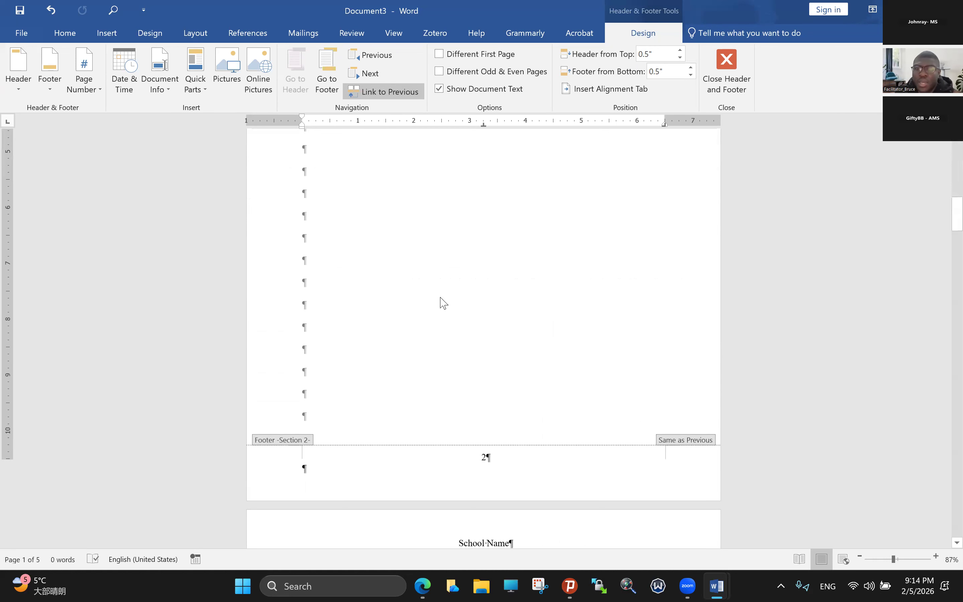
scroll(446, 309, down, 5)
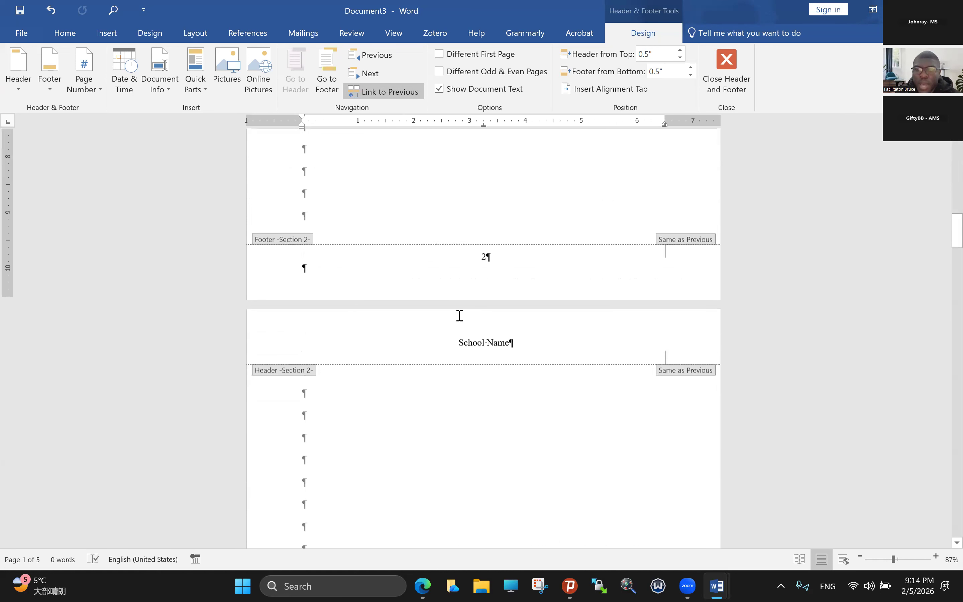
drag(458, 317, 509, 340)
click(386, 95)
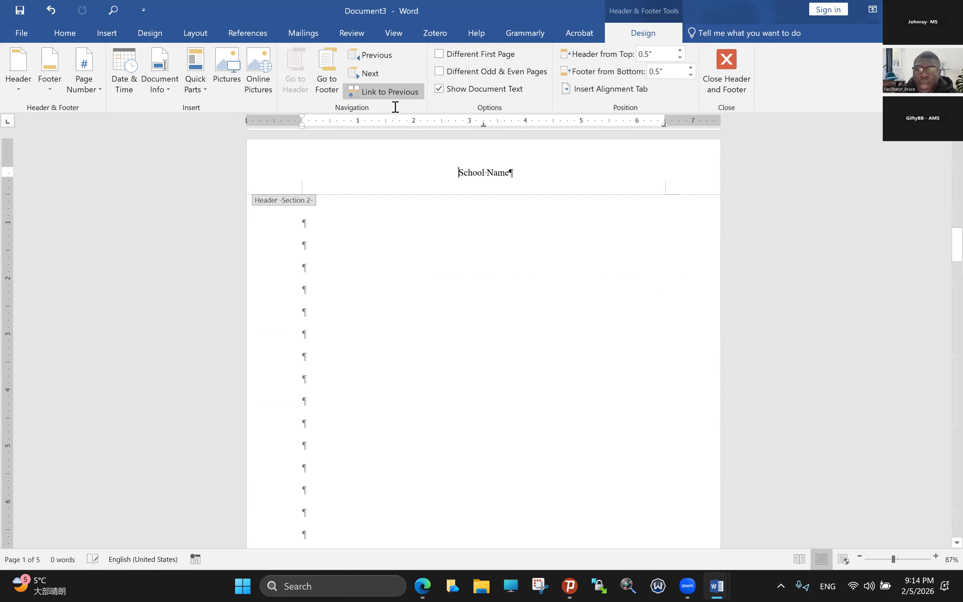
drag(454, 184, 507, 176)
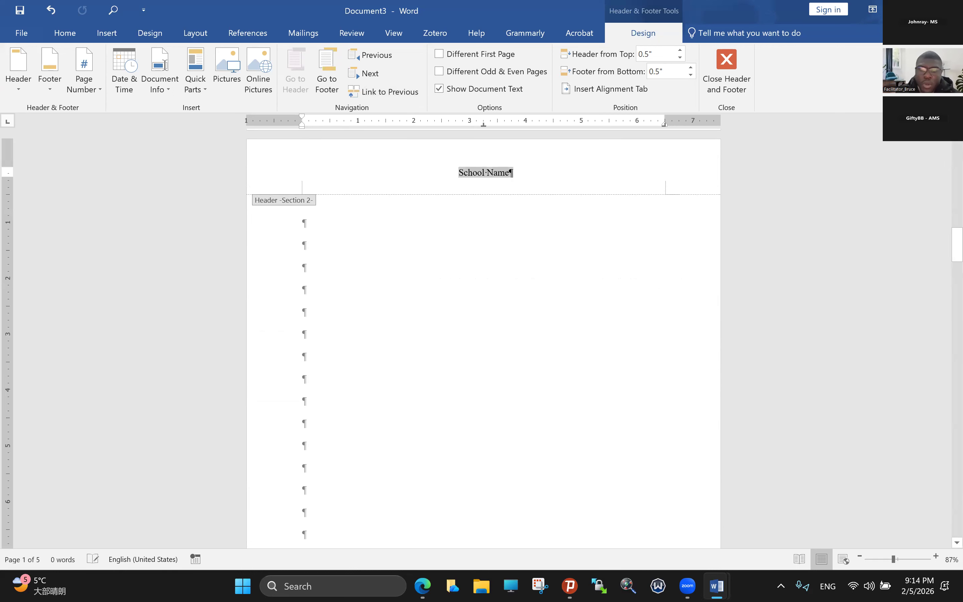
key(Caps_Lock)
text(Chapter 1)
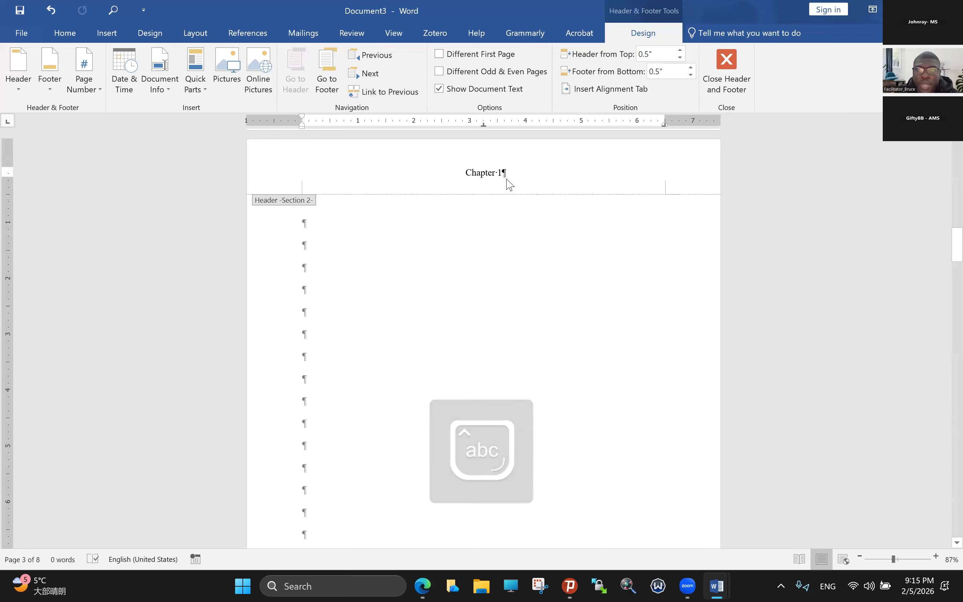
Examine the headers and footer page numbers across the remaining pages of Section 2
drag(946, 292, 945, 340)
scroll(509, 306, down, 1)
scroll(500, 254, down, 1)
scroll(484, 234, up, 1)
scroll(484, 235, up, 6)
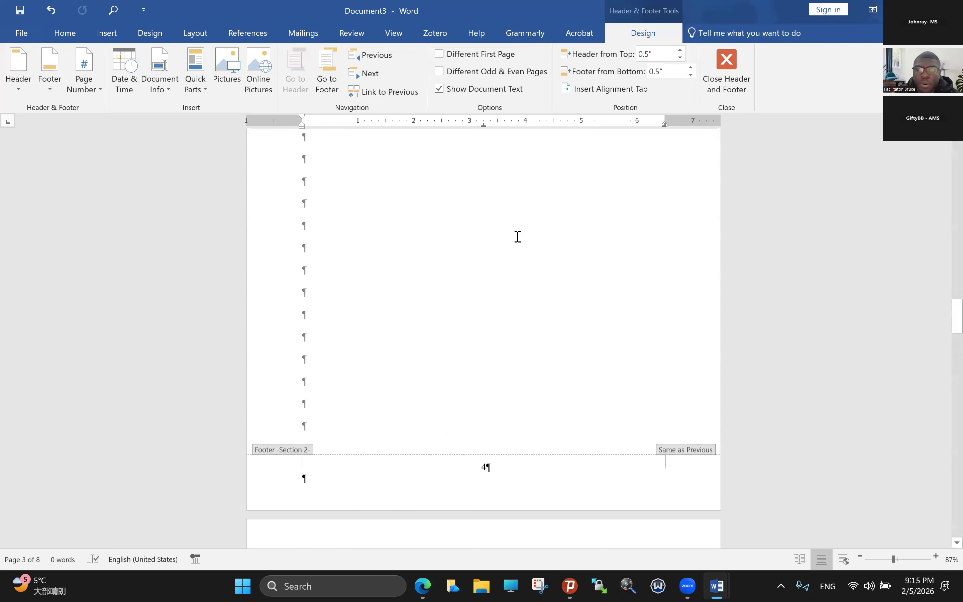
scroll(516, 246, up, 6)
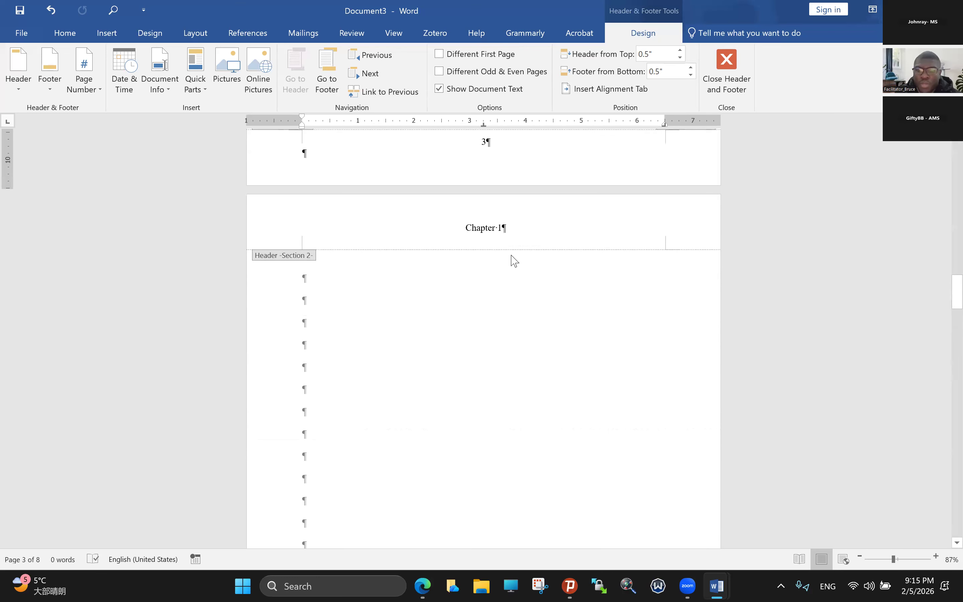
scroll(491, 346, down, 1)
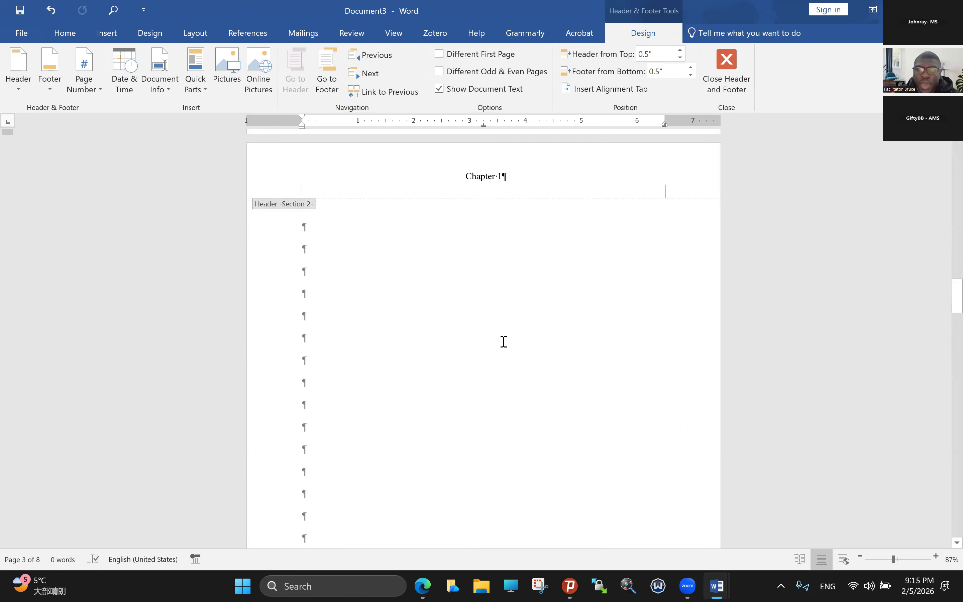
scroll(509, 342, down, 1)
scroll(517, 343, down, 3)
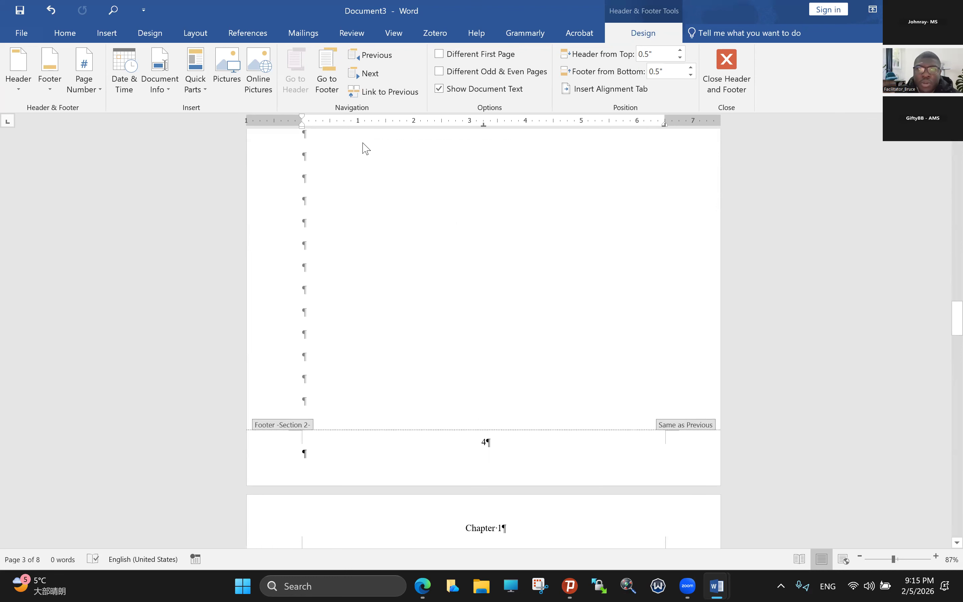
scroll(484, 249, down, 3)
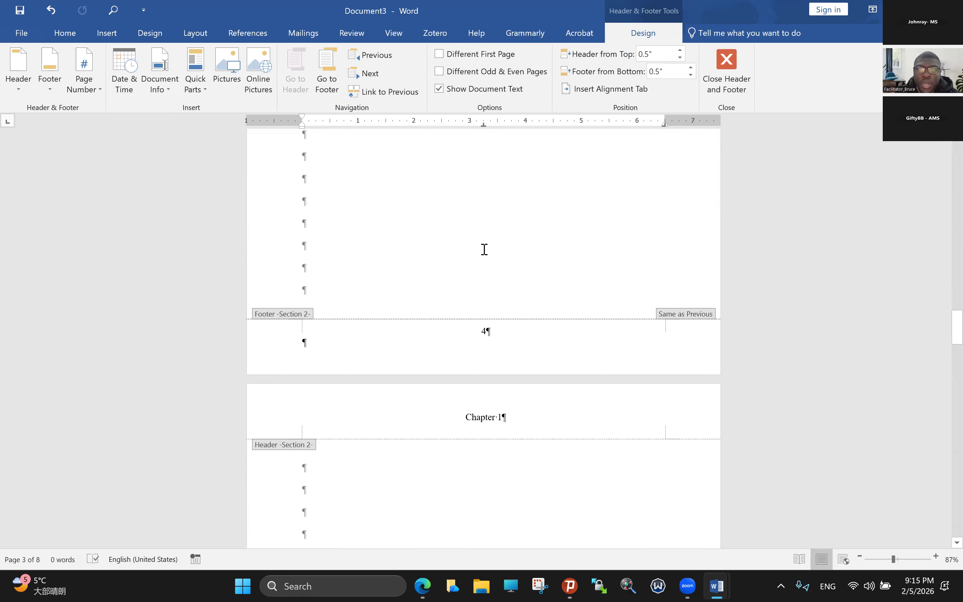
Leave header editing and insert a Next Page section break near the top of page 4
triple_click(504, 339)
click(503, 339)
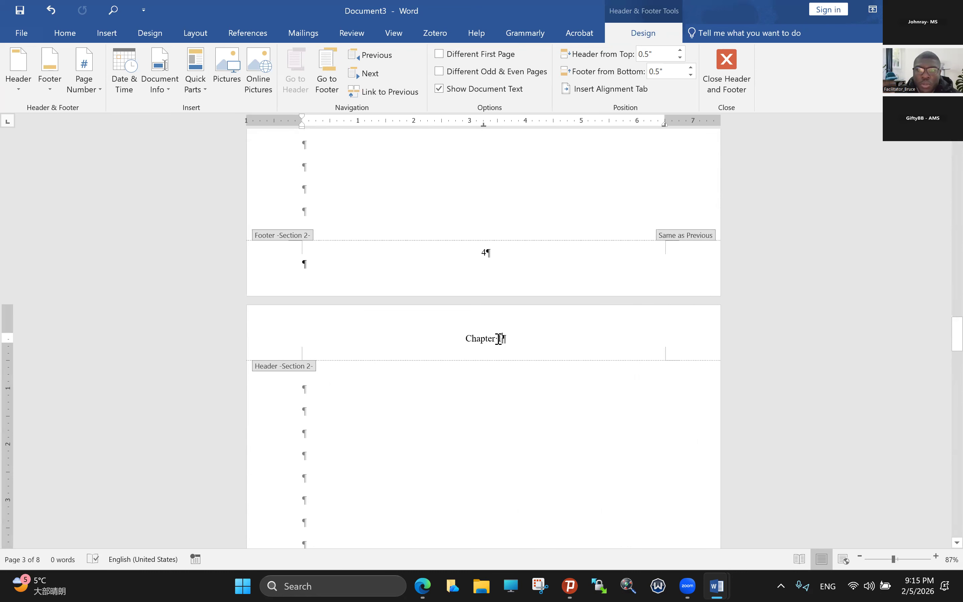
scroll(305, 199, down, 3)
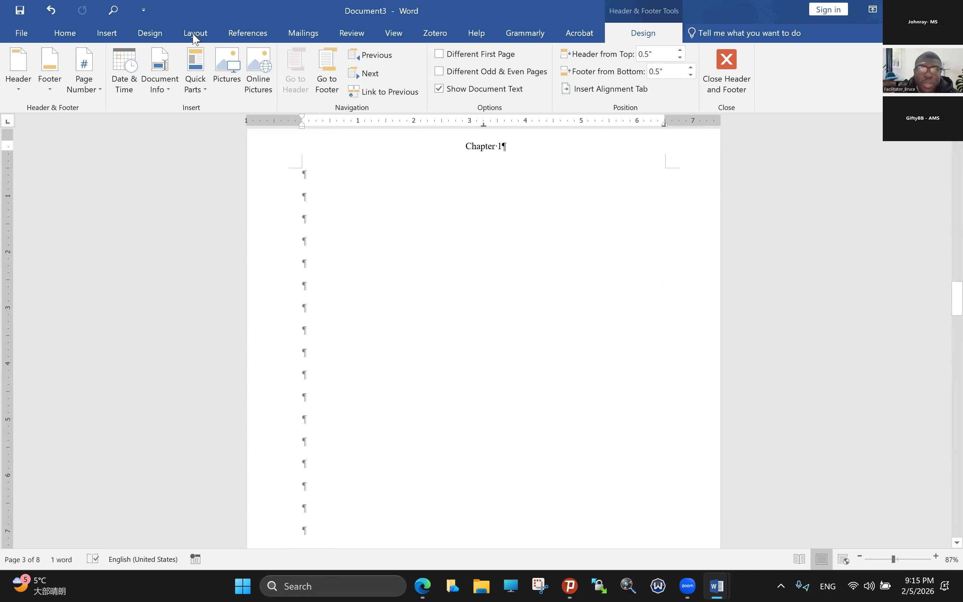
double_click(231, 176)
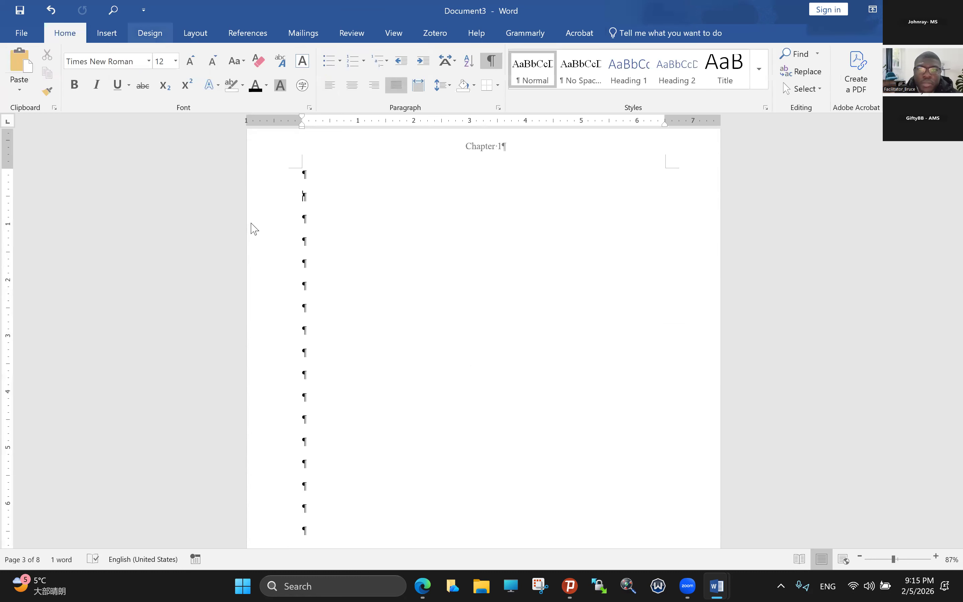
click(195, 33)
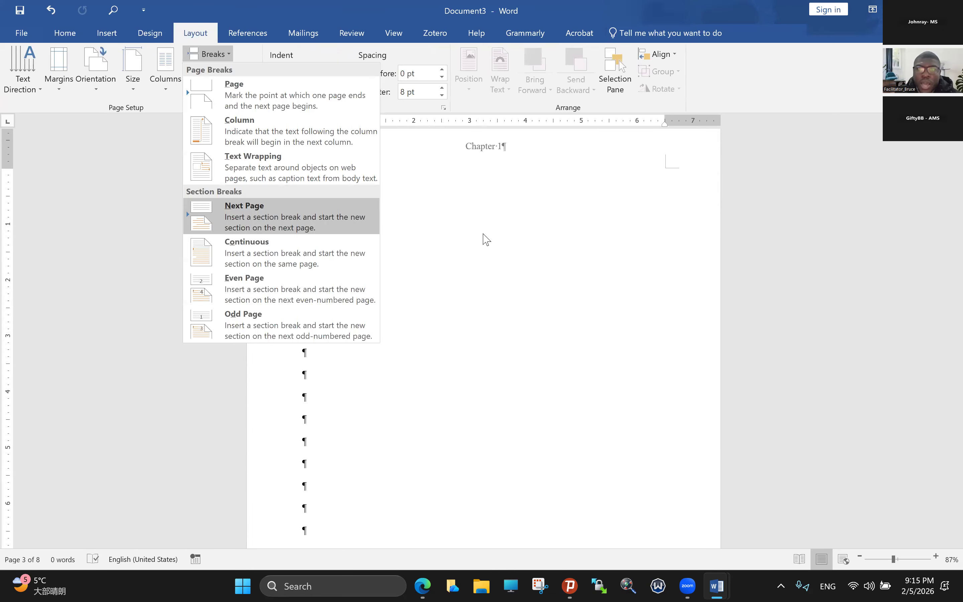
scroll(490, 255, up, 2)
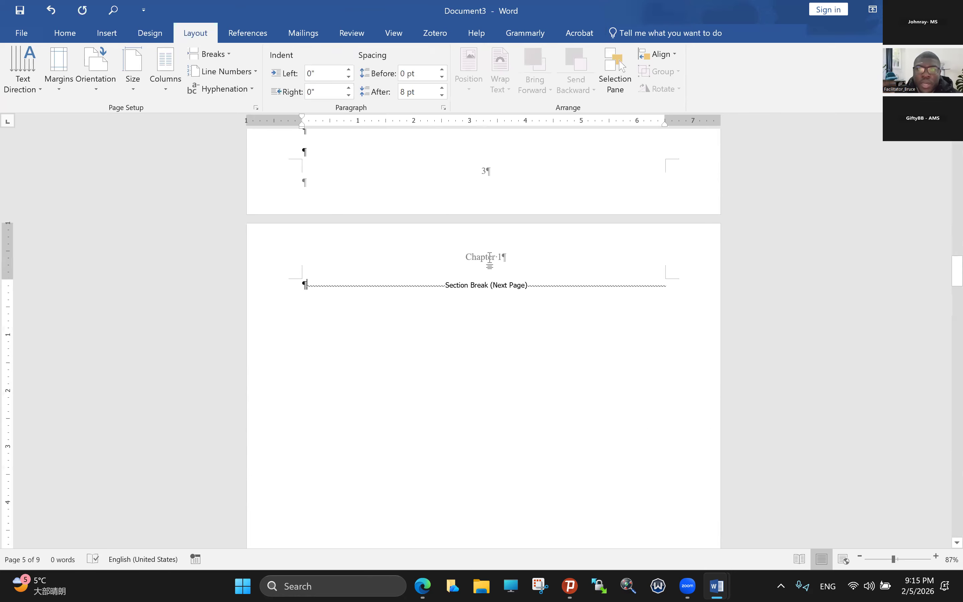
Unlink the Section 3 header from the previous section and change its text to Chapter 2
scroll(490, 255, down, 5)
scroll(490, 255, down, 6)
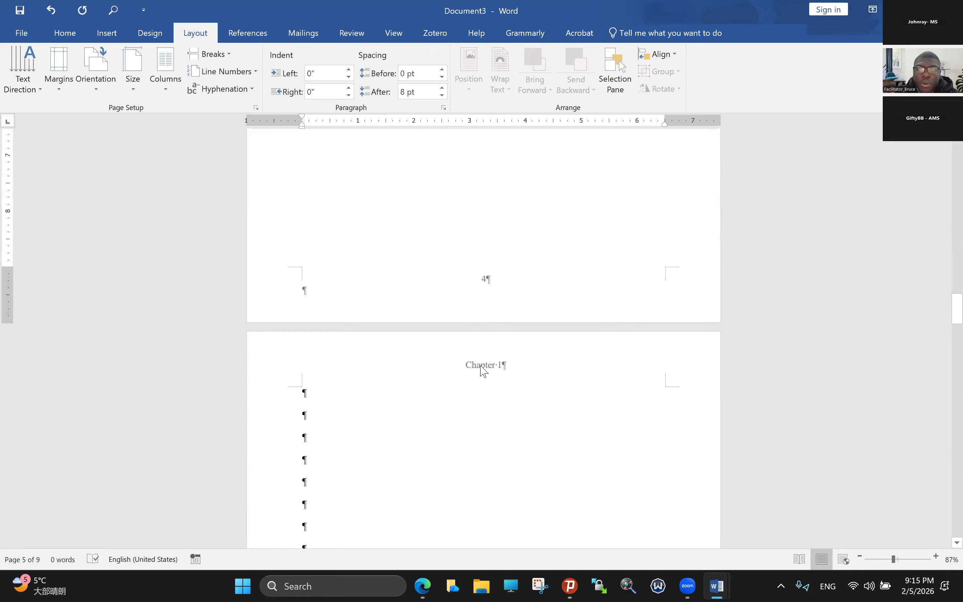
double_click(517, 367)
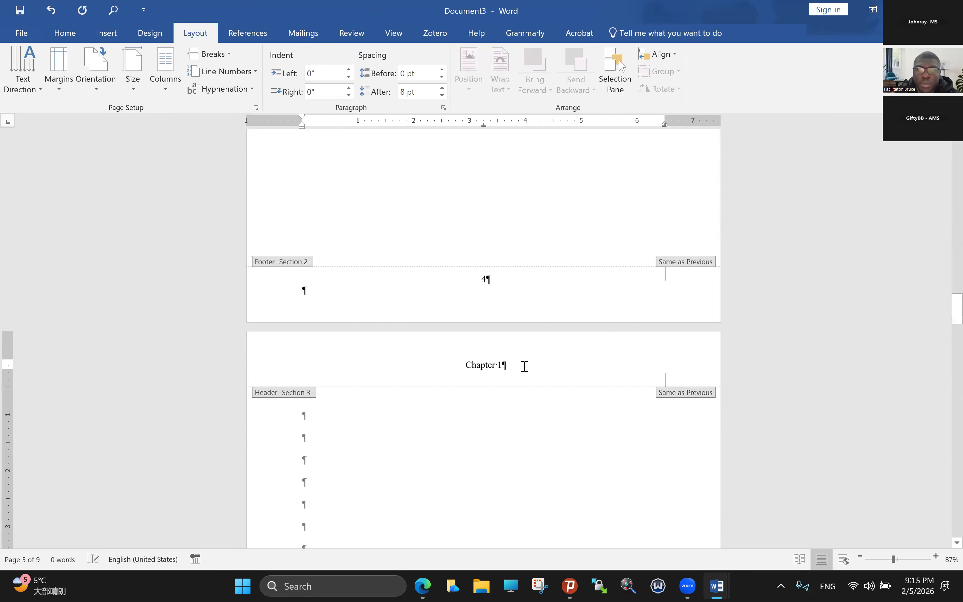
triple_click(523, 367)
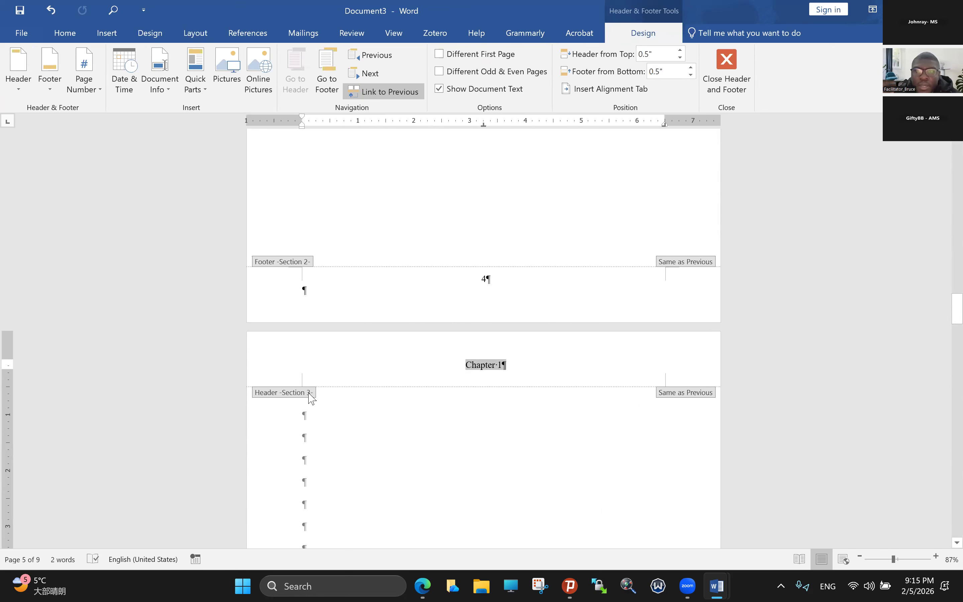
click(377, 92)
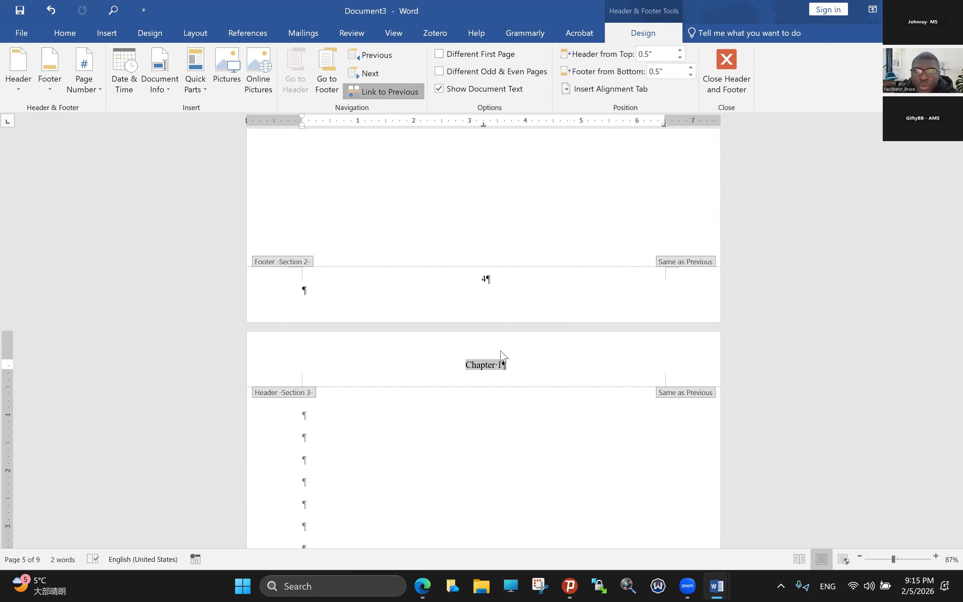
click(501, 172)
key(BackSpace)
text(2)
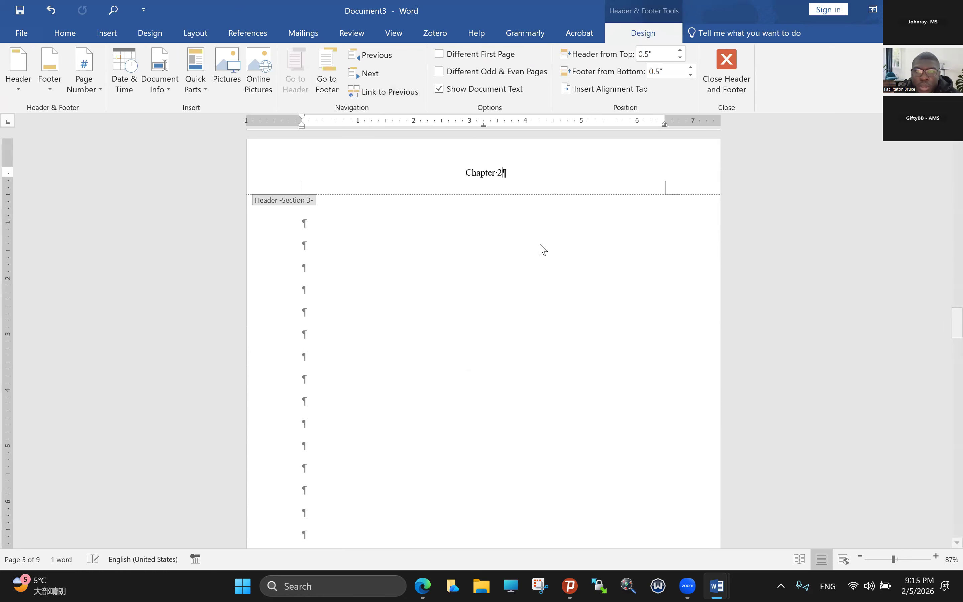
Leave header editing and review the headers and footer page numbers from Section 1 through Section 3
scroll(945, 360, down, 20)
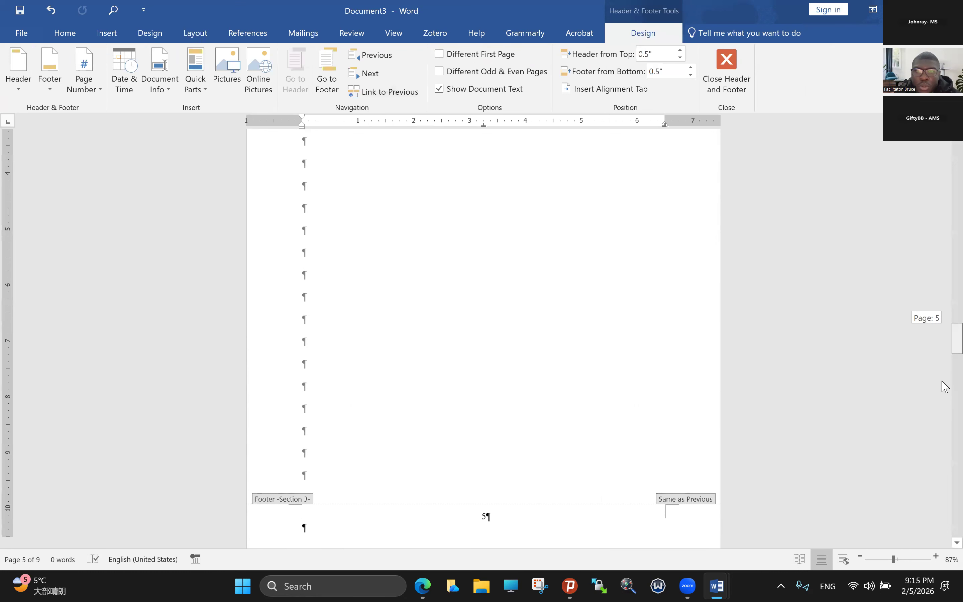
drag(942, 378, 944, 132)
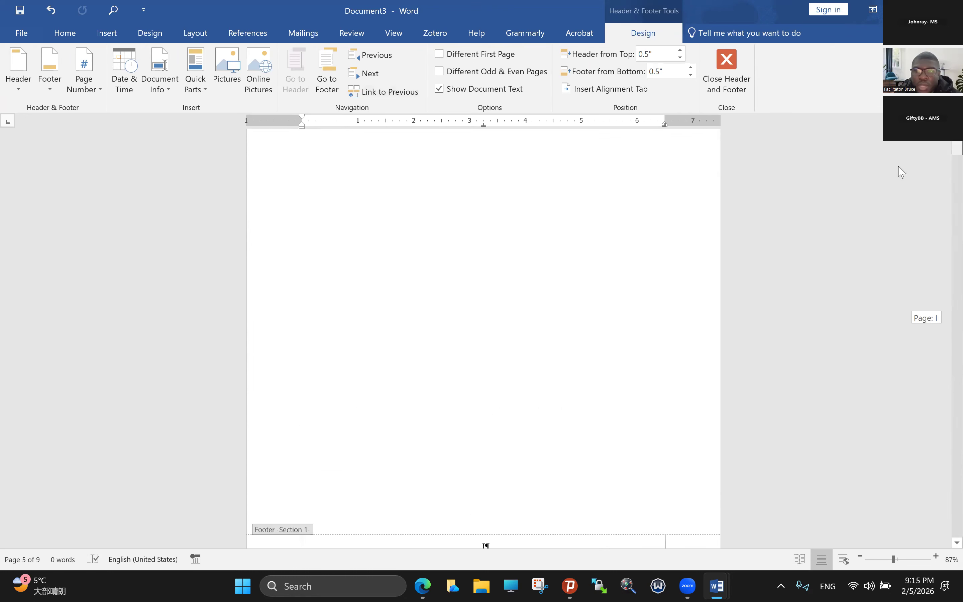
double_click(678, 317)
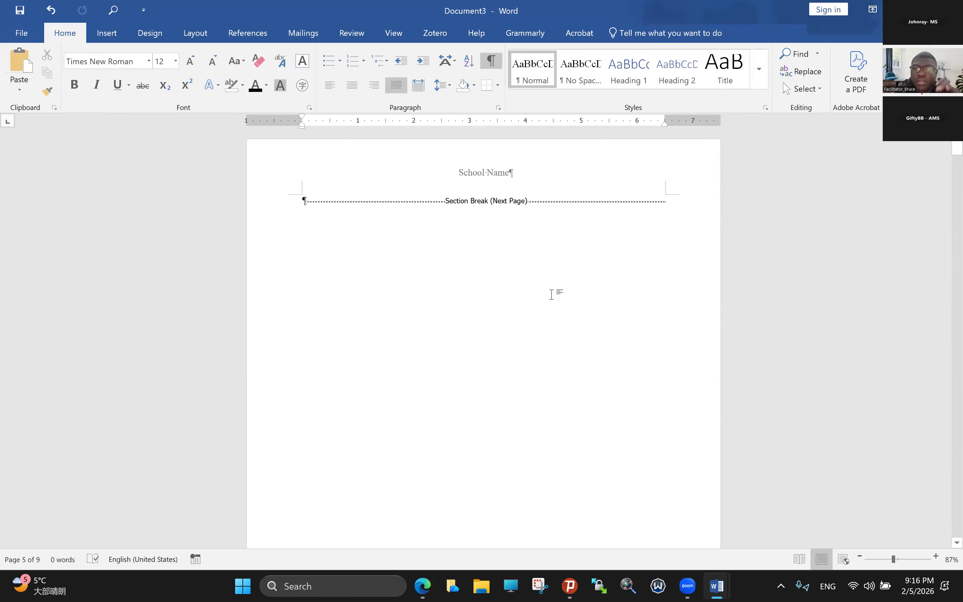
scroll(552, 293, down, 8)
scroll(509, 342, down, 4)
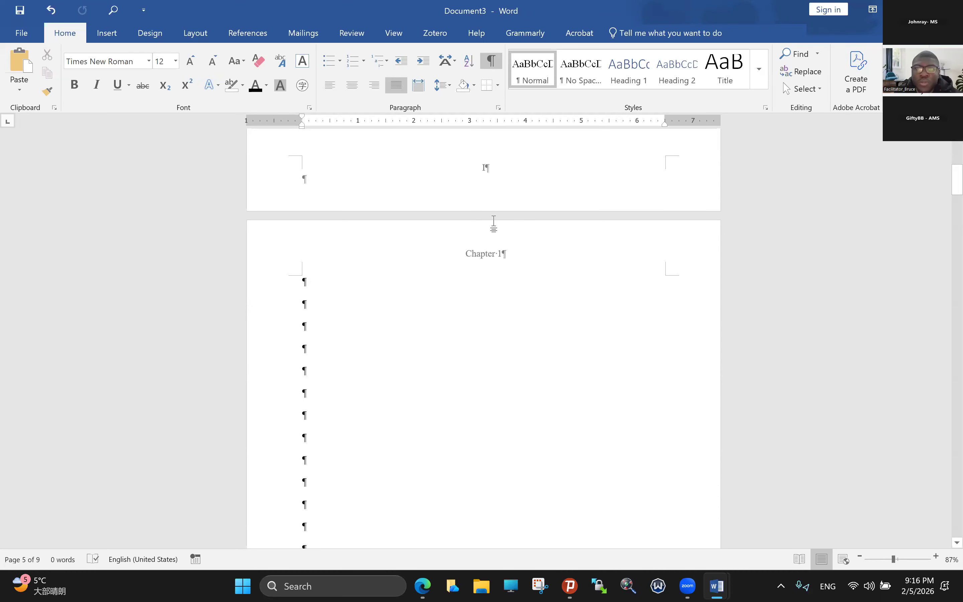
scroll(533, 323, up, 2)
scroll(492, 359, up, 4)
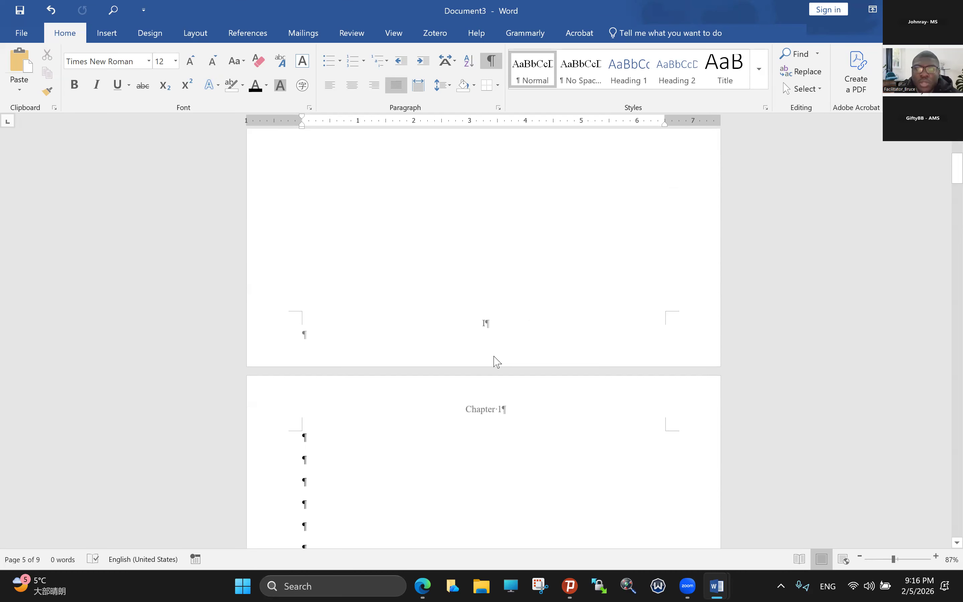
scroll(488, 353, down, 3)
scroll(488, 353, down, 8)
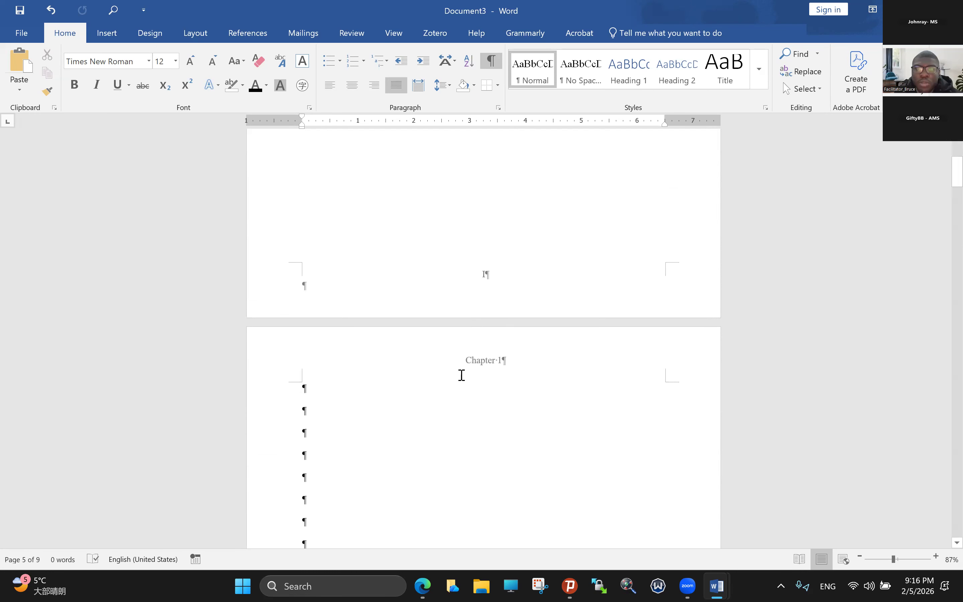
scroll(466, 282, down, 3)
scroll(466, 279, up, 3)
scroll(406, 116, down, 3)
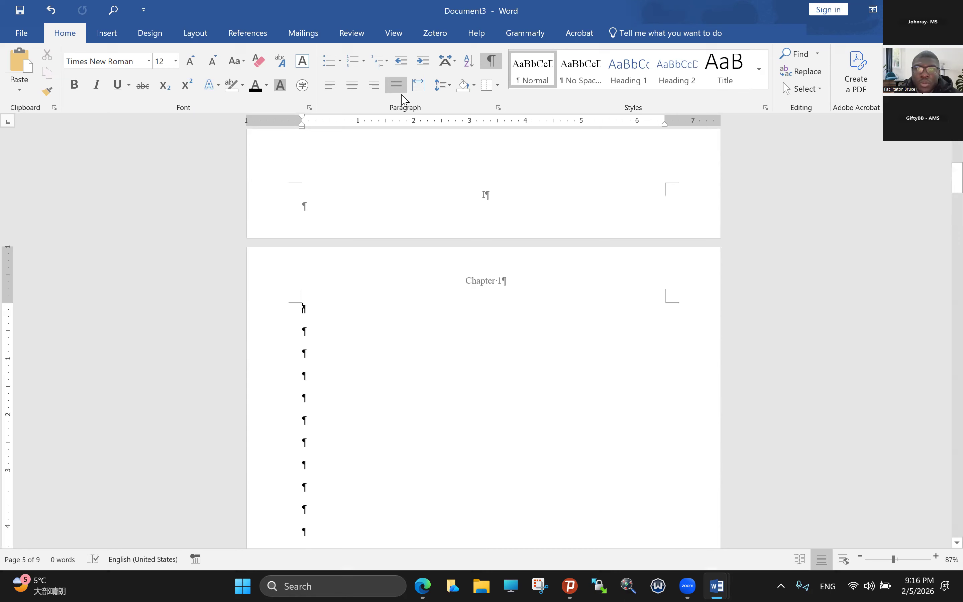
Link the Section 2 header back to the previous section, replacing its own header text
double_click(476, 297)
drag(923, 159, 955, 178)
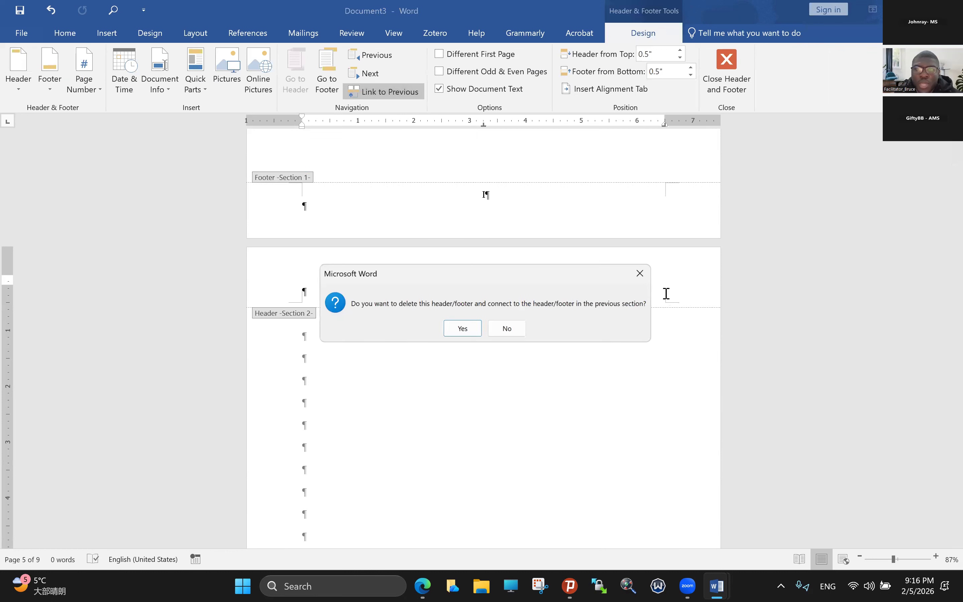
key(Return)
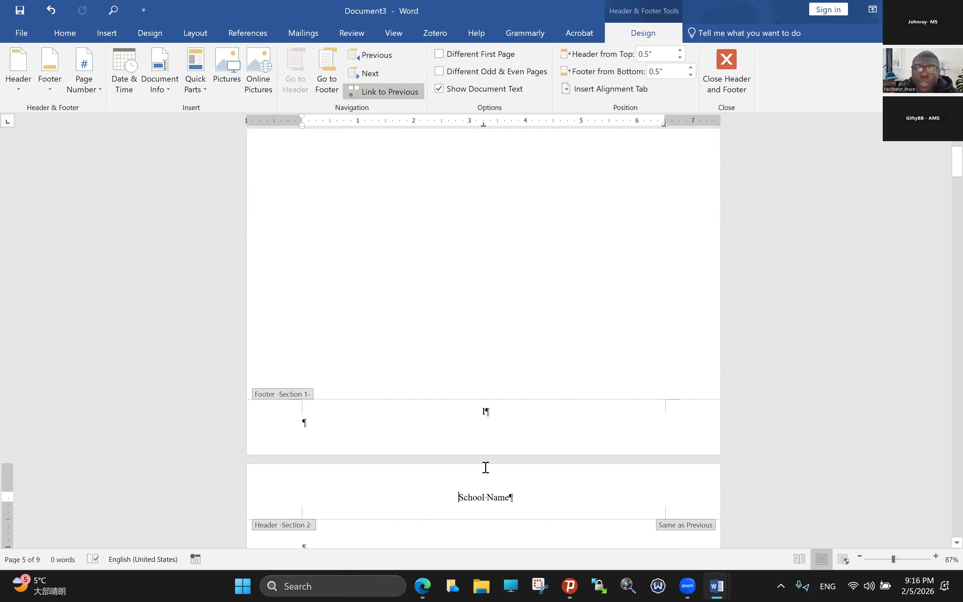
Set the Section 2 page number format to I, II, III, continuing from the previous section
scroll(440, 331, down, 8)
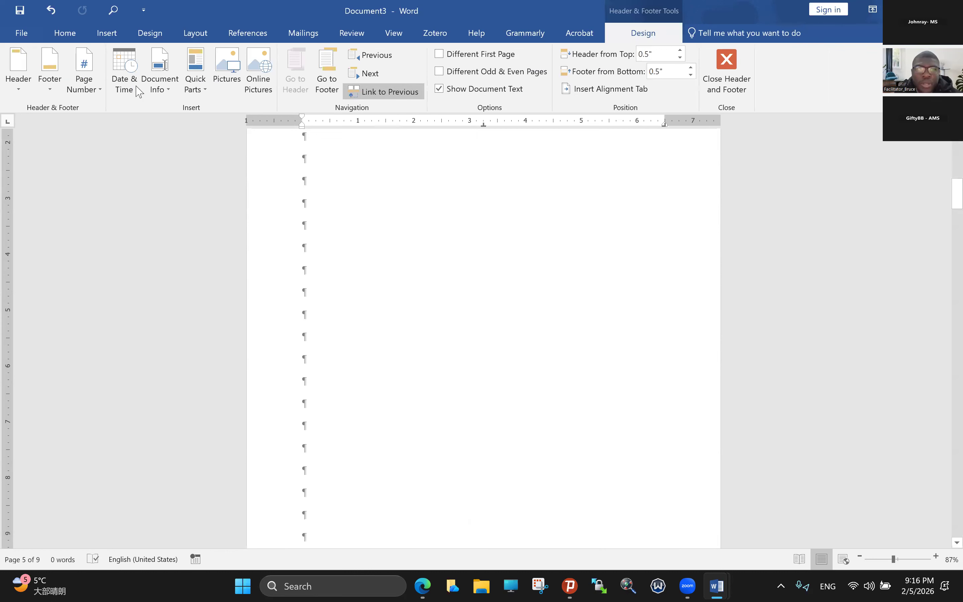
click(88, 85)
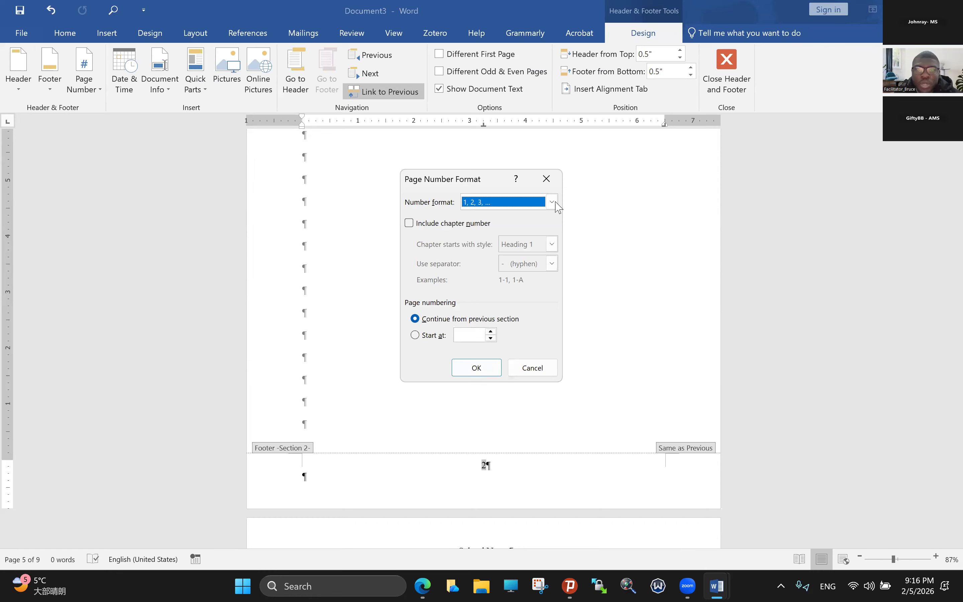
click(518, 203)
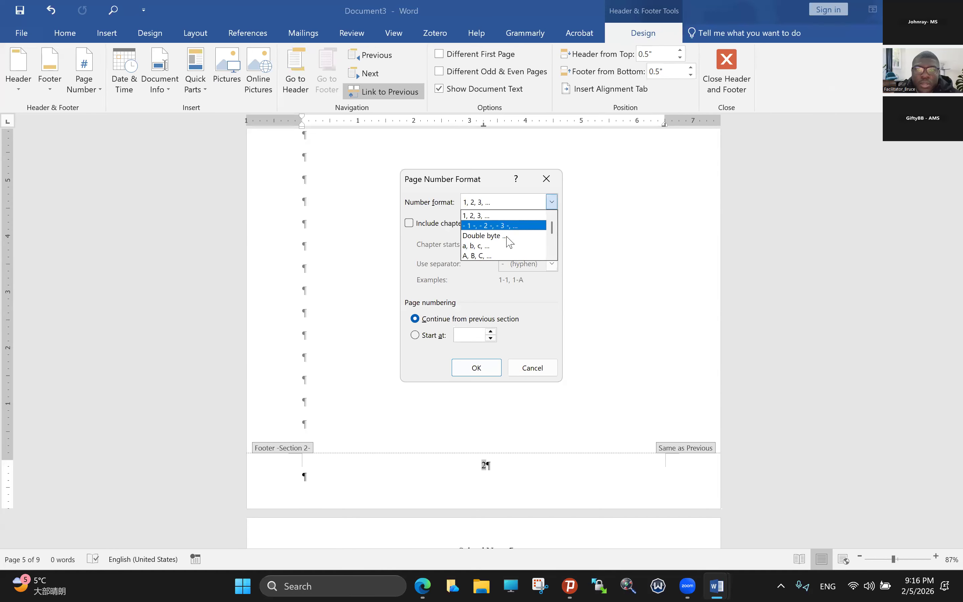
click(481, 371)
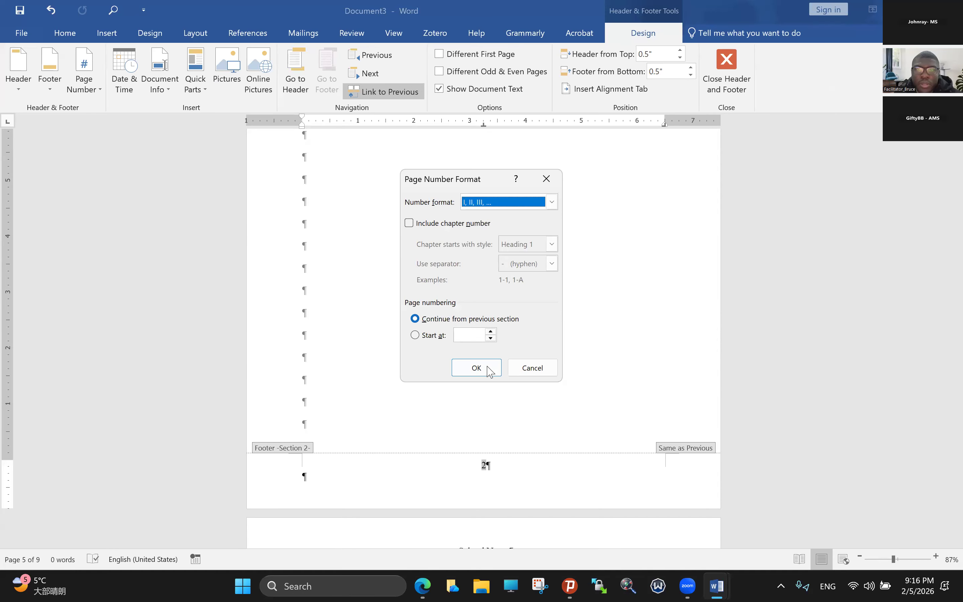
click(501, 369)
Compare the headers and Roman footer page numbers across the pages of Sections 1 and 2
mouse_move(951, 239)
mouse_down()
mouse_move(945, 149)
mouse_move(945, 226)
mouse_up()
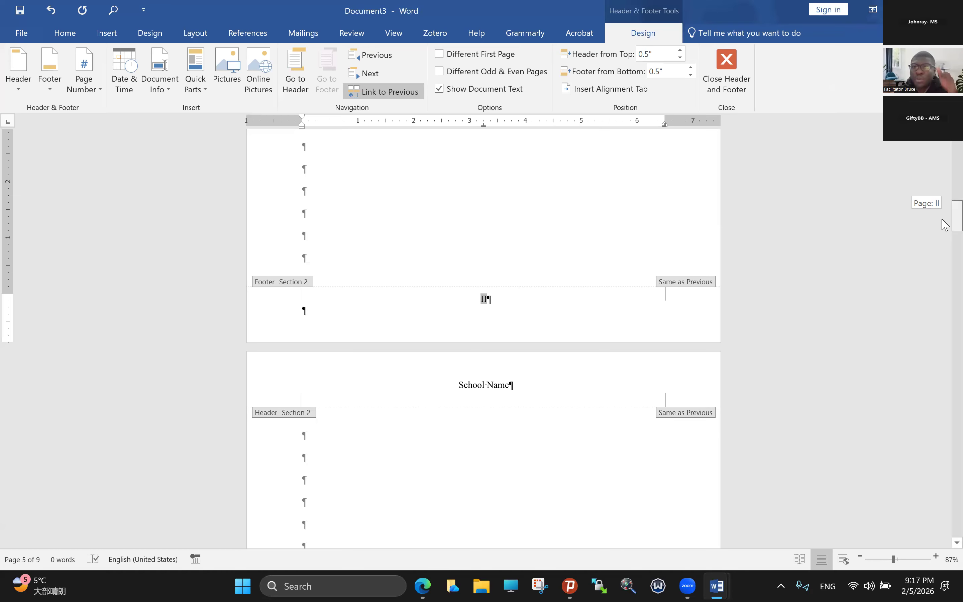
mouse_move(942, 220)
mouse_down()
mouse_move(943, 192)
mouse_move(944, 358)
mouse_move(946, 292)
mouse_move(920, 191)
mouse_move(939, 229)
mouse_up()
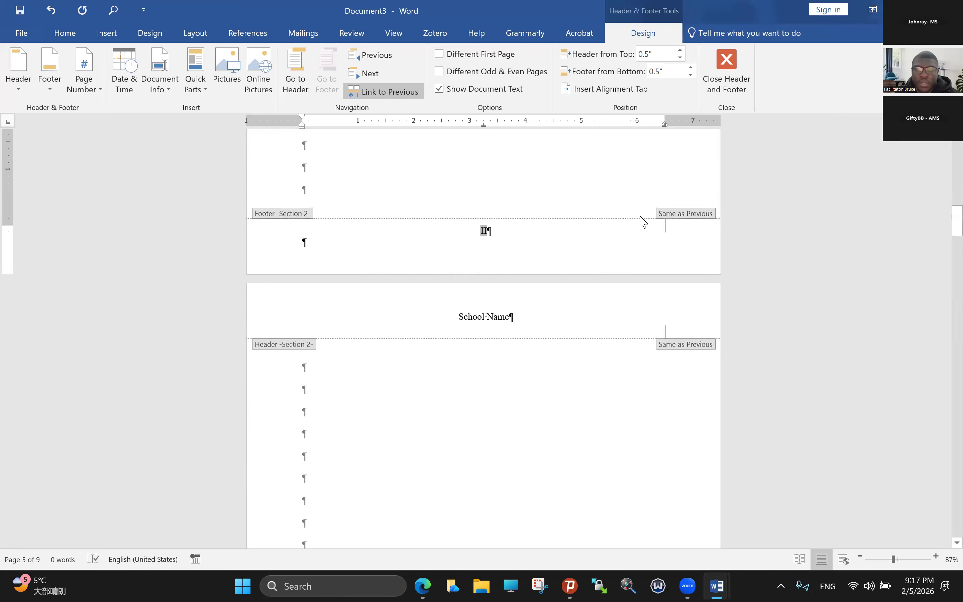
scroll(542, 218, up, 3)
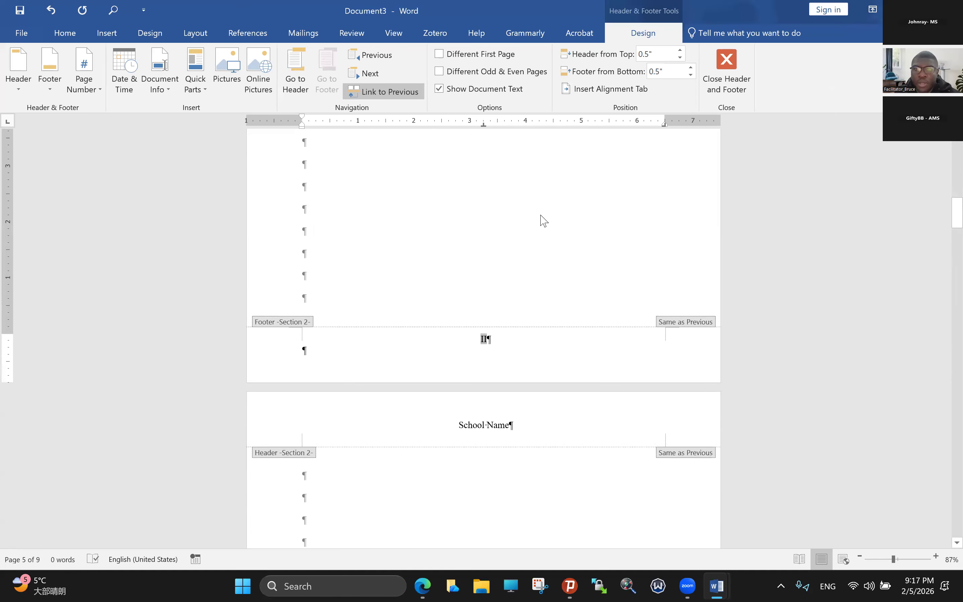
scroll(514, 208, up, 4)
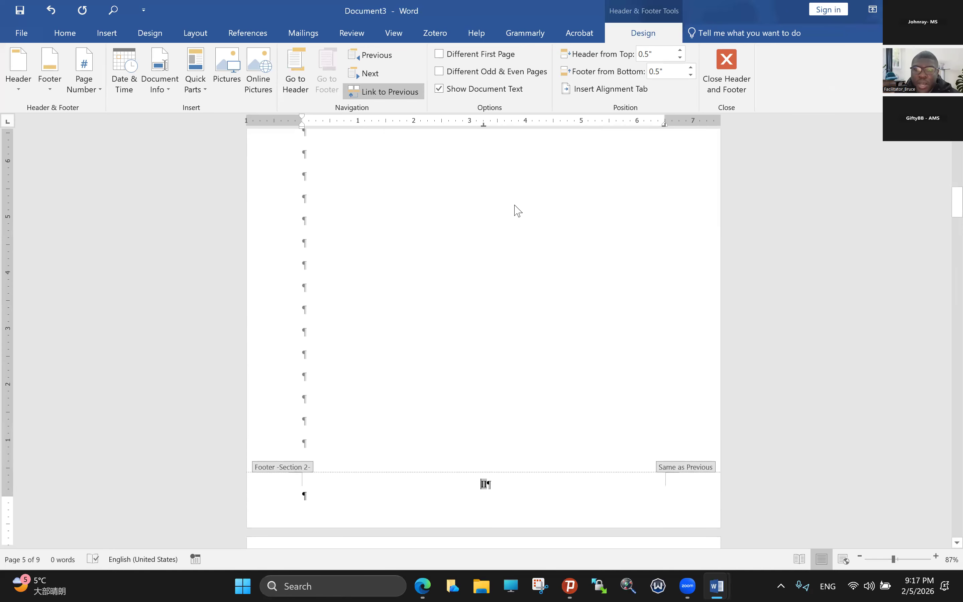
scroll(514, 206, up, 5)
scroll(942, 279, down, 6)
scroll(942, 236, down, 3)
scroll(630, 306, up, 16)
scroll(645, 333, down, 1)
scroll(645, 335, down, 11)
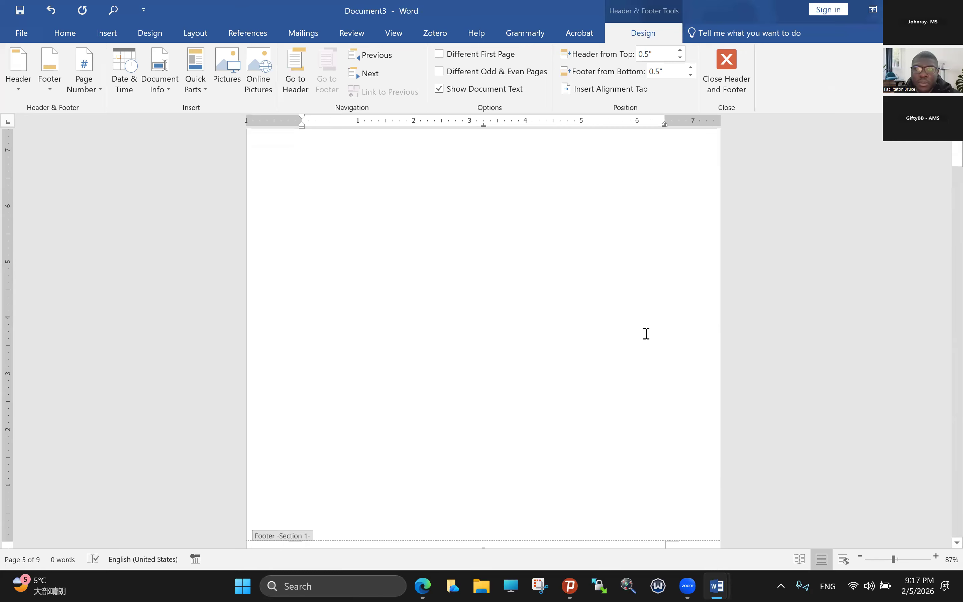
scroll(601, 404, down, 10)
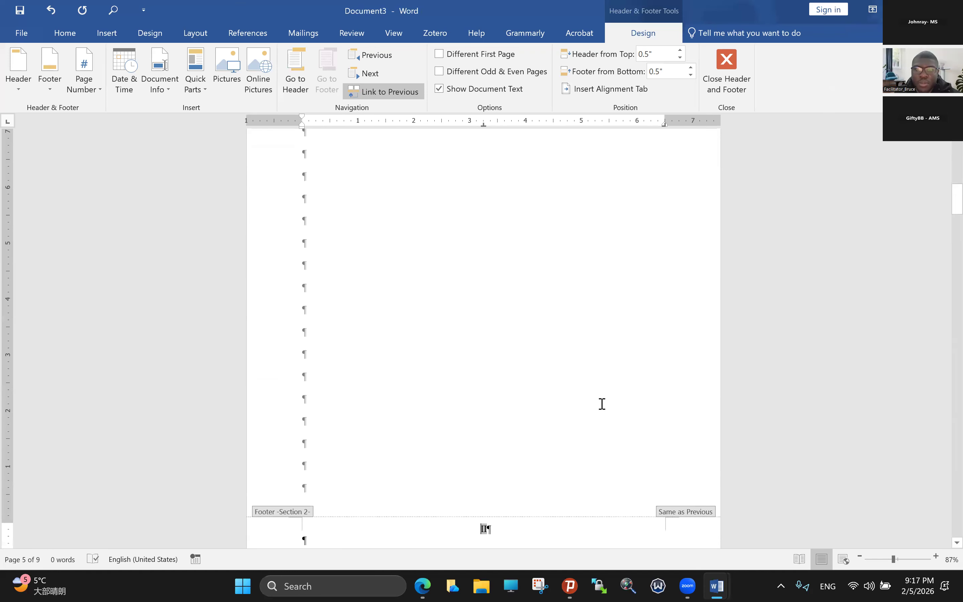
scroll(604, 409, down, 6)
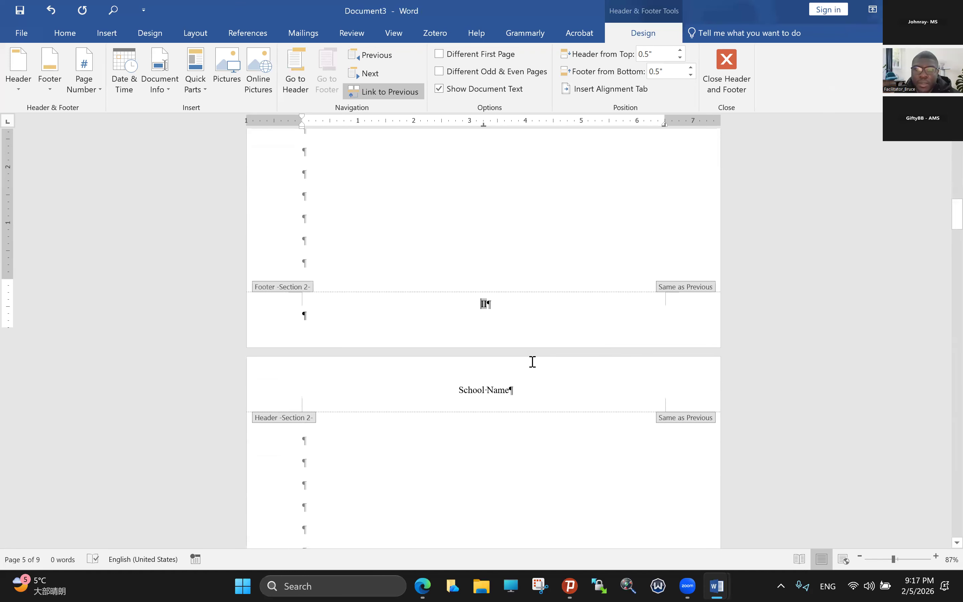
Unlink the Section 2 header on page 3 from the previous section and replace its text with Chapter 1
click(454, 353)
drag(455, 353, 459, 353)
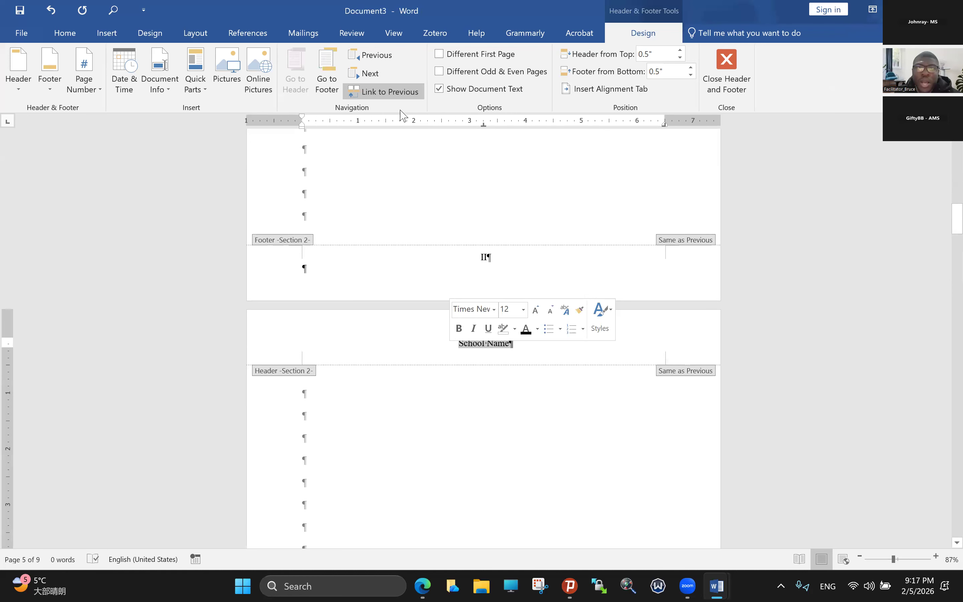
click(391, 96)
drag(471, 161, 523, 162)
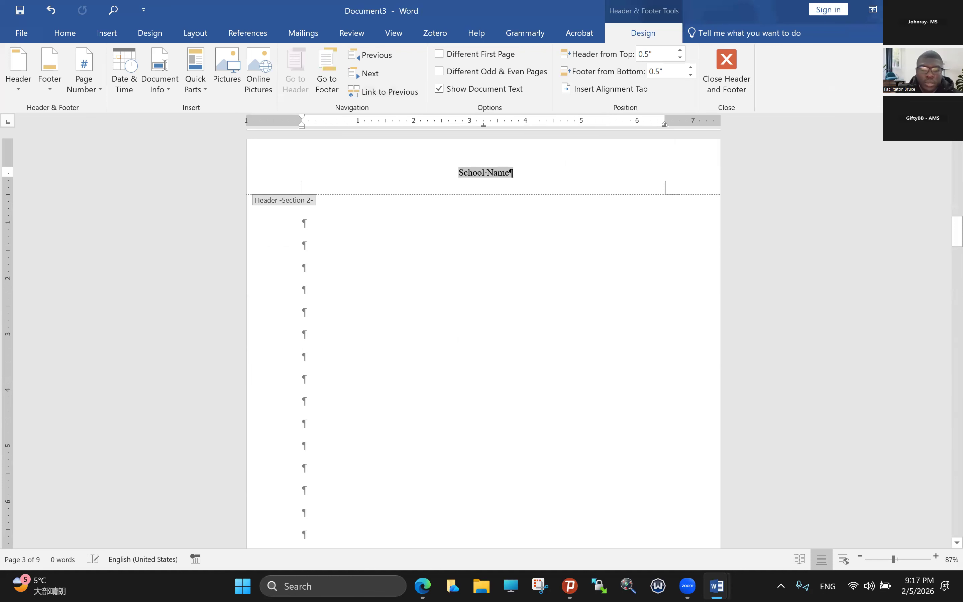
key(Caps_Lock)
text(Chapter 1)
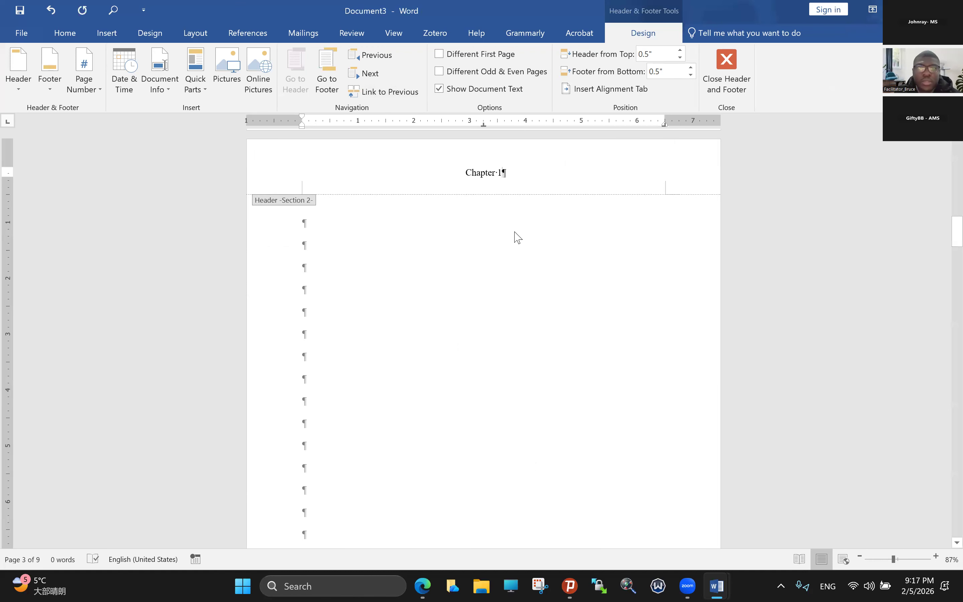
Set the Section 2 page number format to 1, 2, 3 and restart its numbering at 1
scroll(522, 260, down, 3)
scroll(481, 480, down, 2)
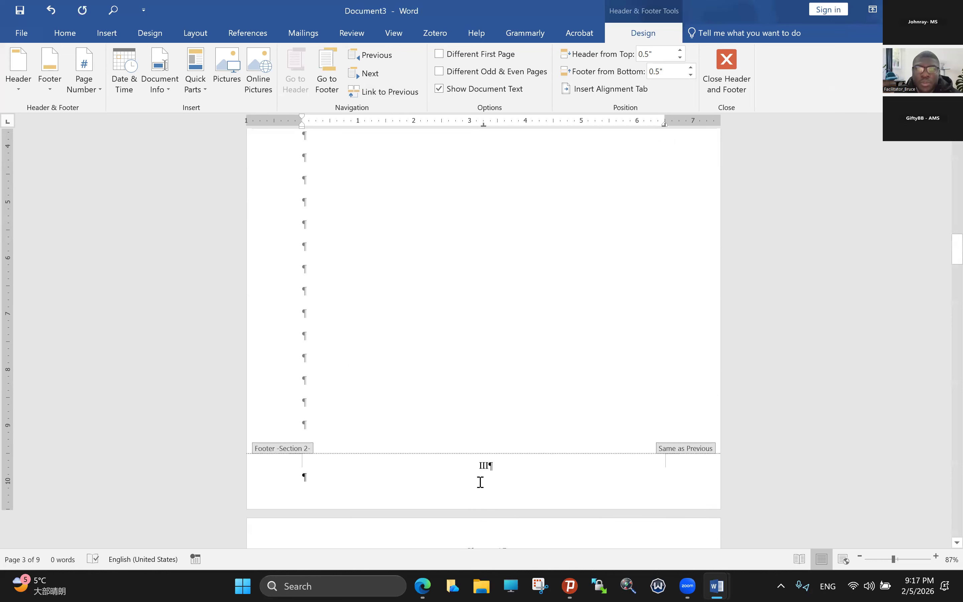
click(480, 475)
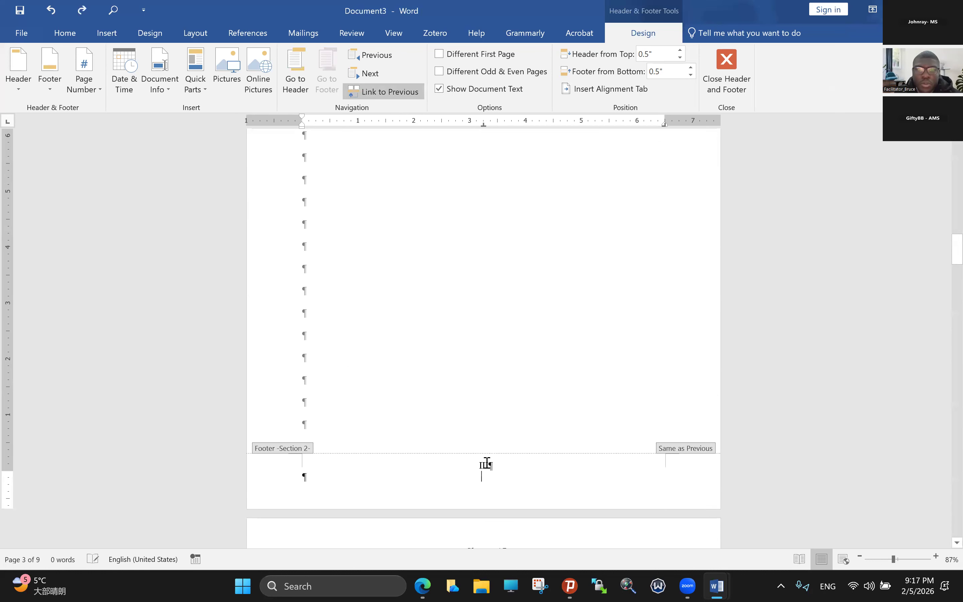
double_click(484, 465)
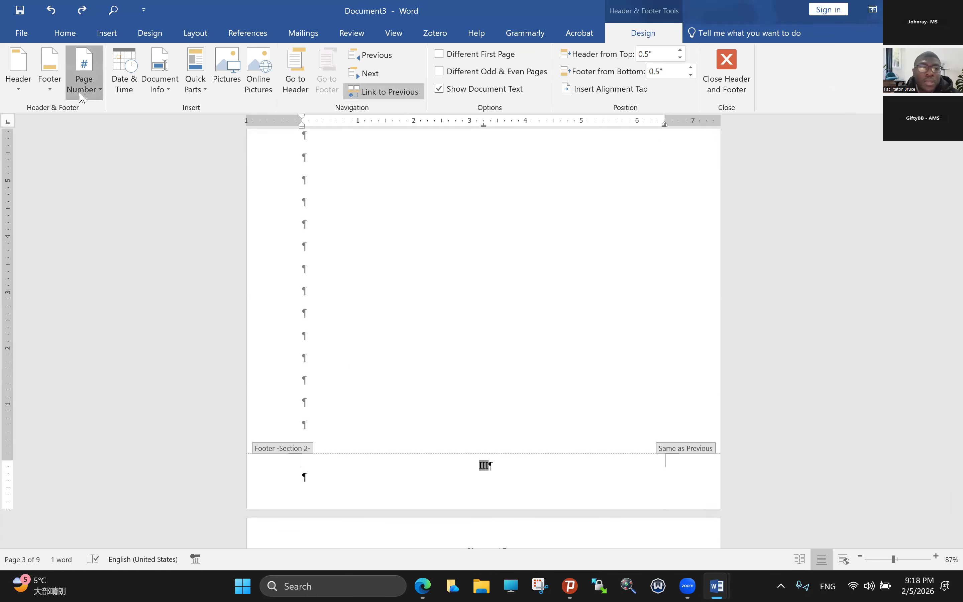
click(81, 91)
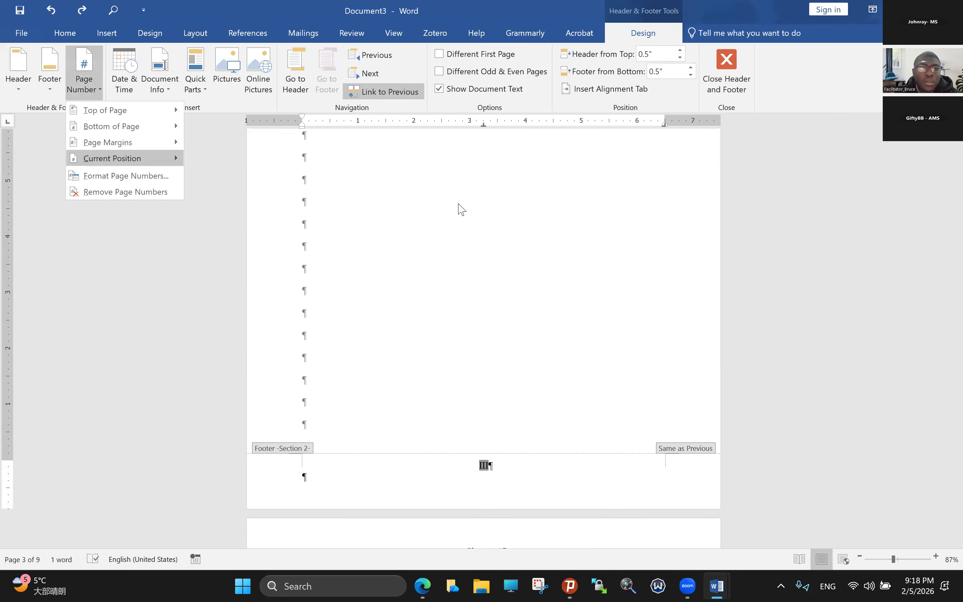
key(Down)
key(Return)
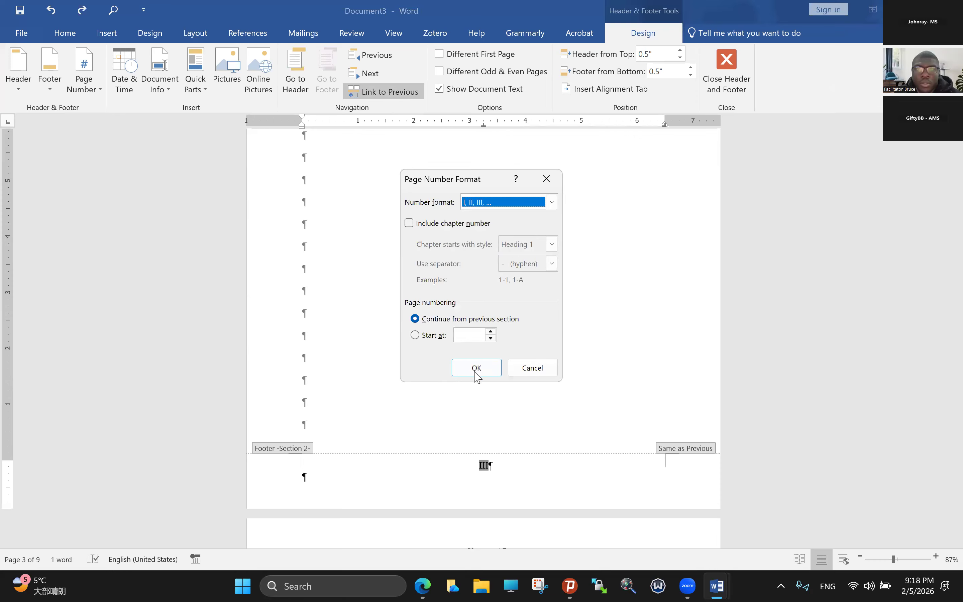
key(Tab)
key(Tab)
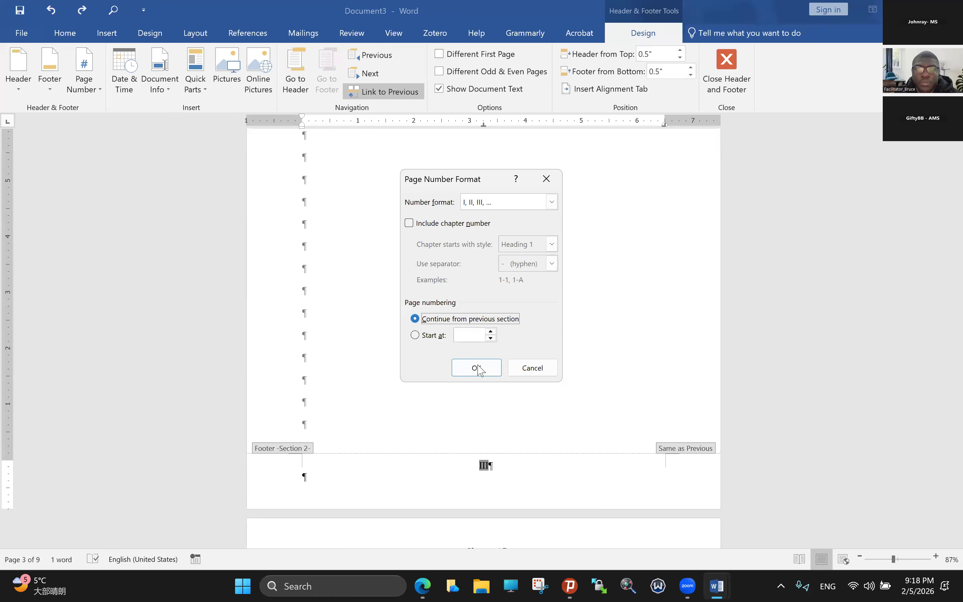
key(Tab)
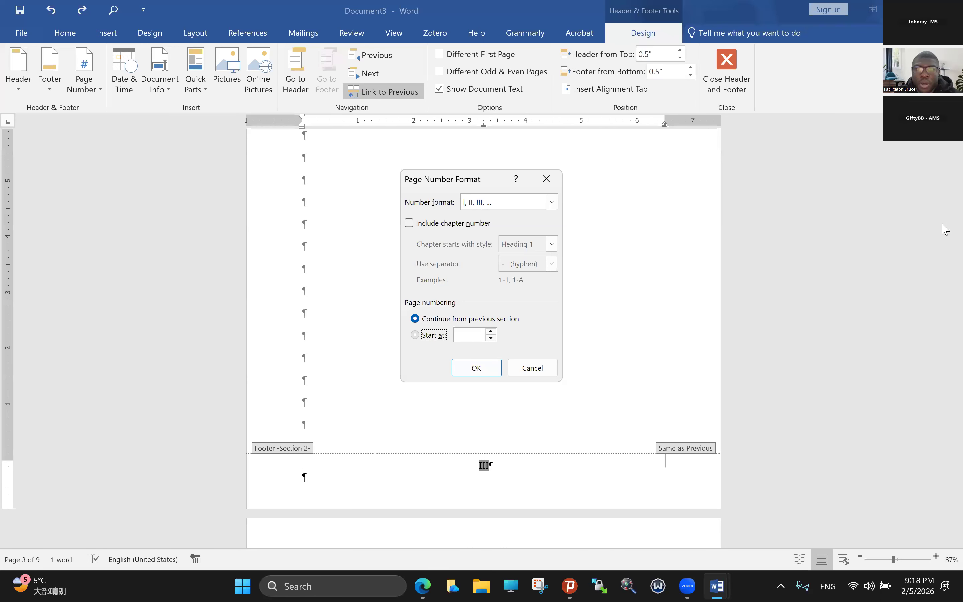
key(space)
key(Return)
Review the page numbers and headers into Section 3 and go to page 5 using the page thumbnails
drag(958, 194, 958, 241)
scroll(946, 326, down, 3)
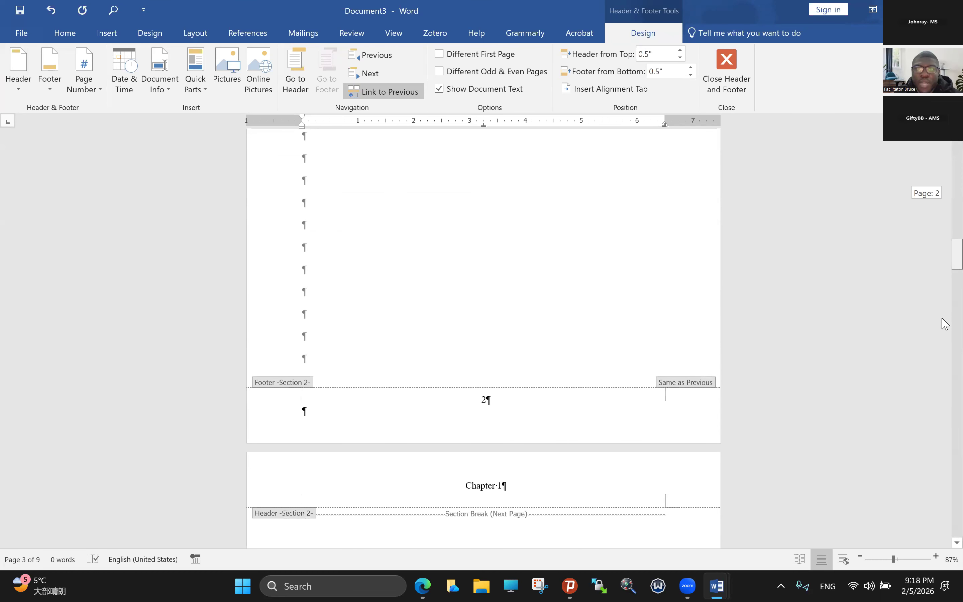
scroll(946, 337, down, 6)
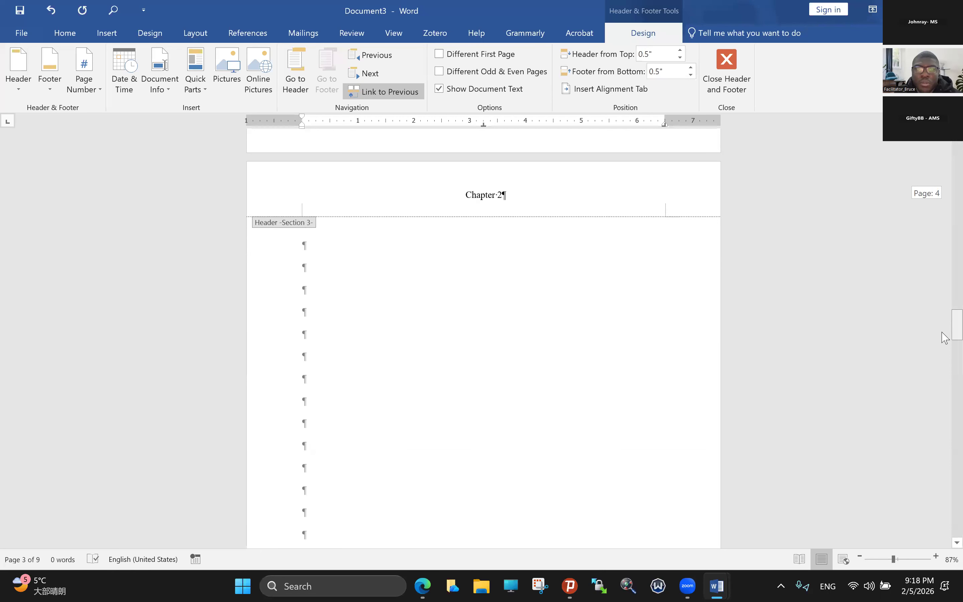
scroll(530, 359, down, 5)
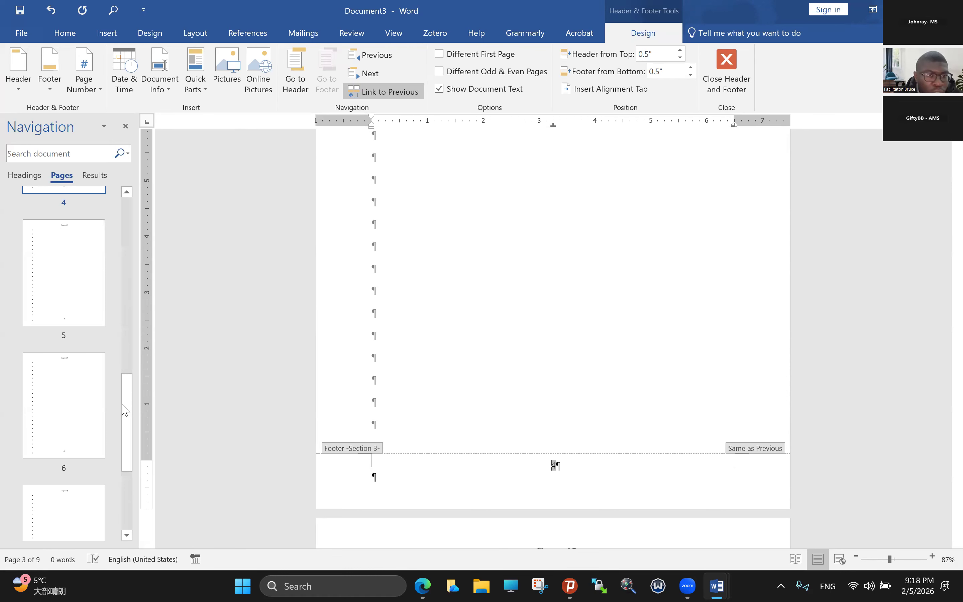
click(127, 393)
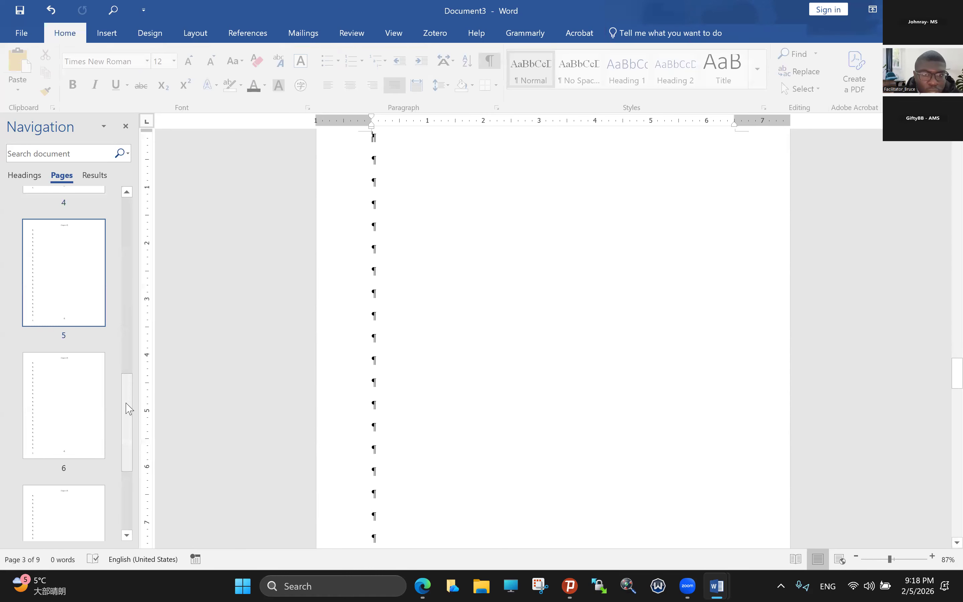
scroll(432, 268, up, 2)
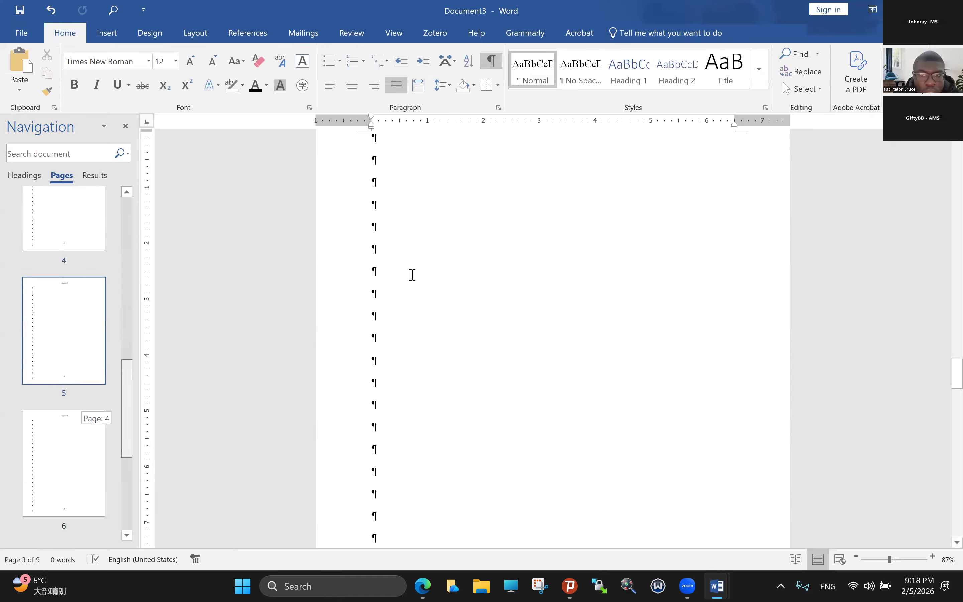
Compare the Chapter 1 and Chapter 2 headers and the footer page numbers around the boundary between Sections 2 and 3
scroll(412, 275, up, 2)
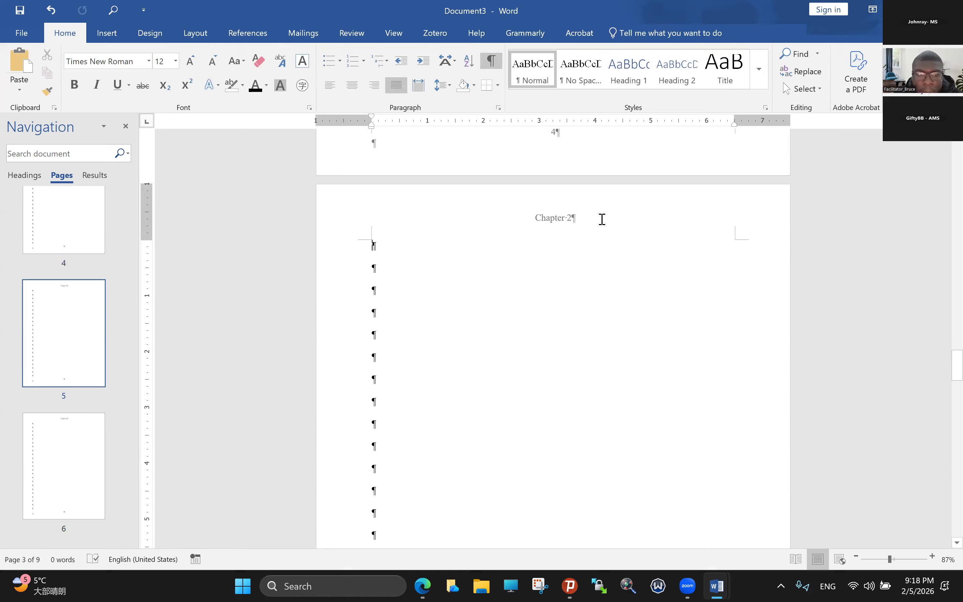
scroll(602, 219, up, 5)
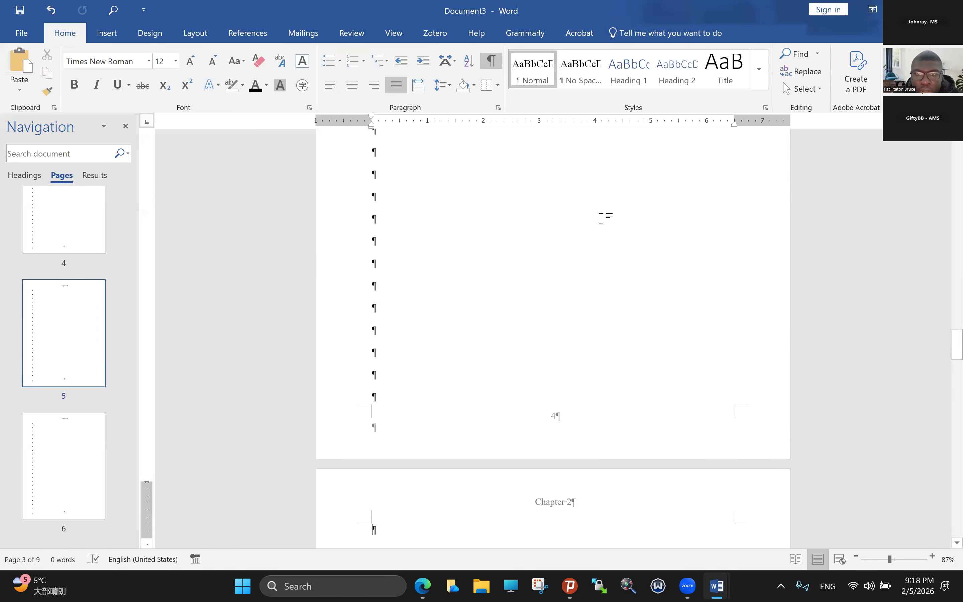
scroll(601, 218, up, 8)
scroll(602, 219, up, 4)
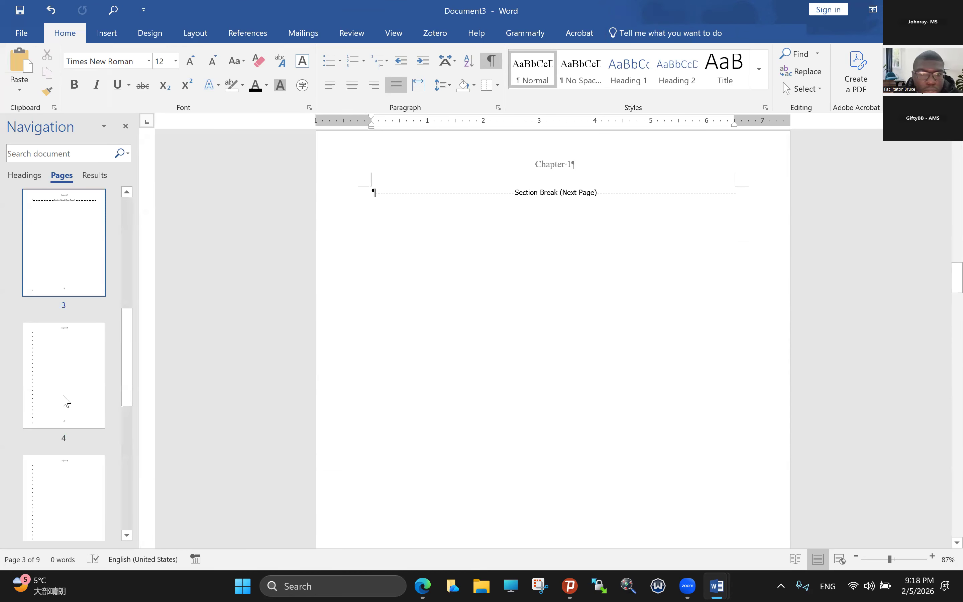
scroll(550, 288, down, 15)
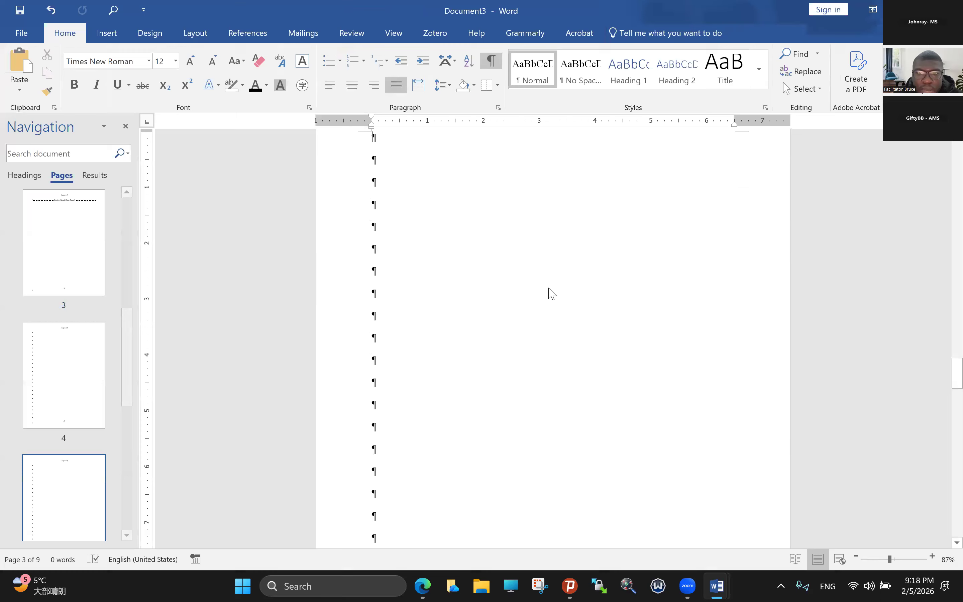
scroll(556, 279, up, 8)
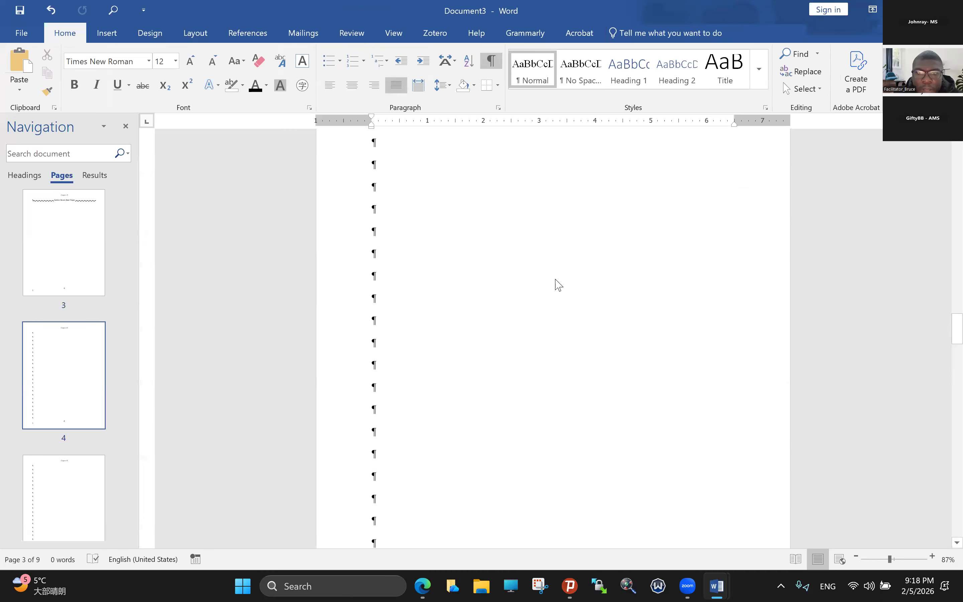
scroll(555, 280, up, 3)
scroll(572, 338, up, 6)
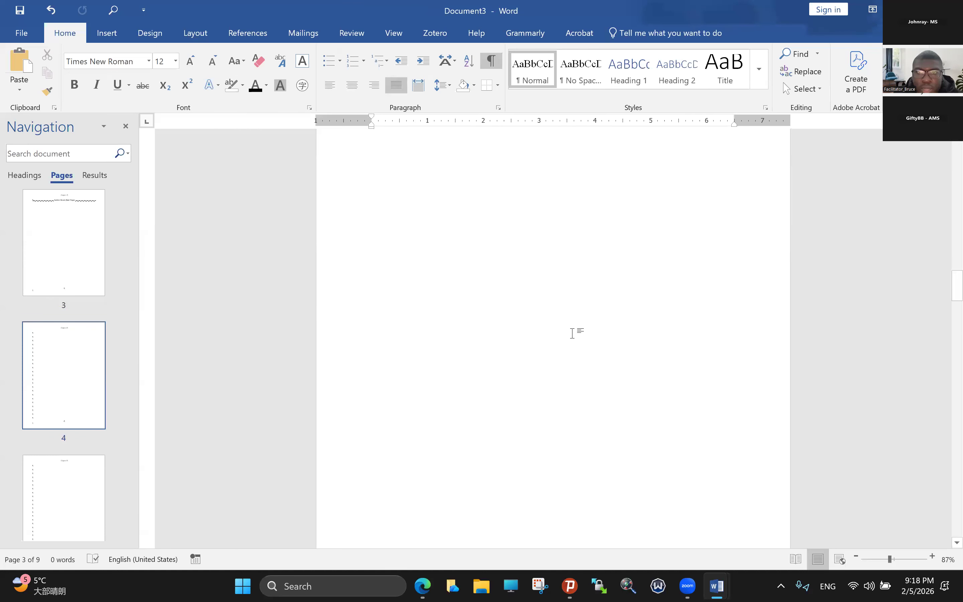
scroll(572, 333, up, 5)
scroll(574, 330, down, 8)
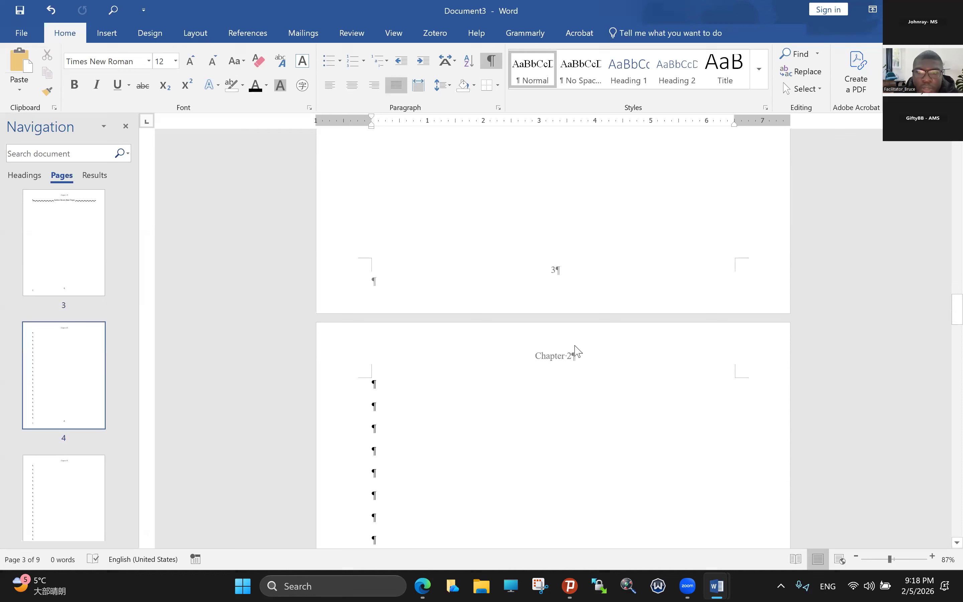
scroll(571, 357, down, 1)
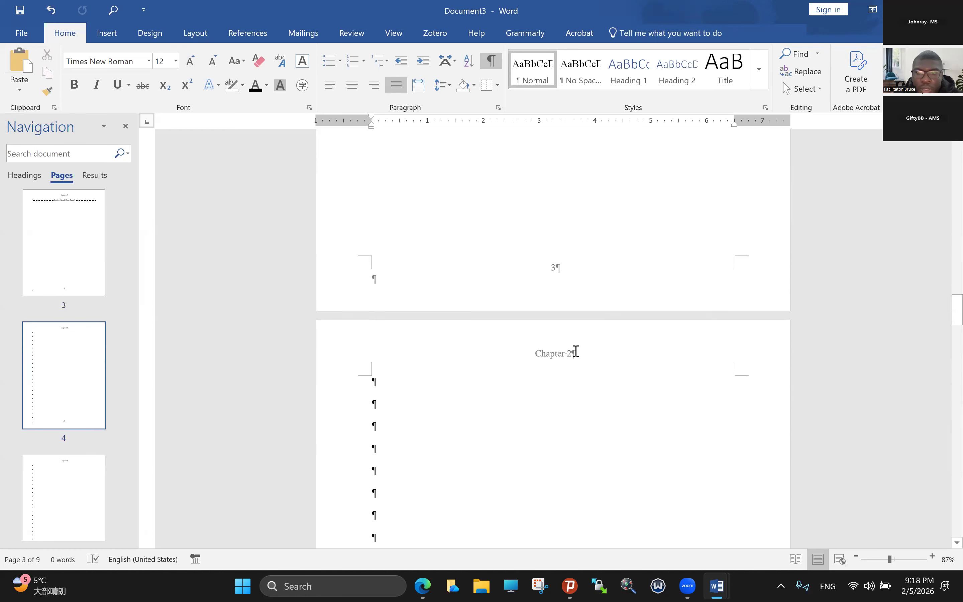
Link the Section 3 header to the previous section, accepting deletion of its own text, and undo the link
double_click(576, 351)
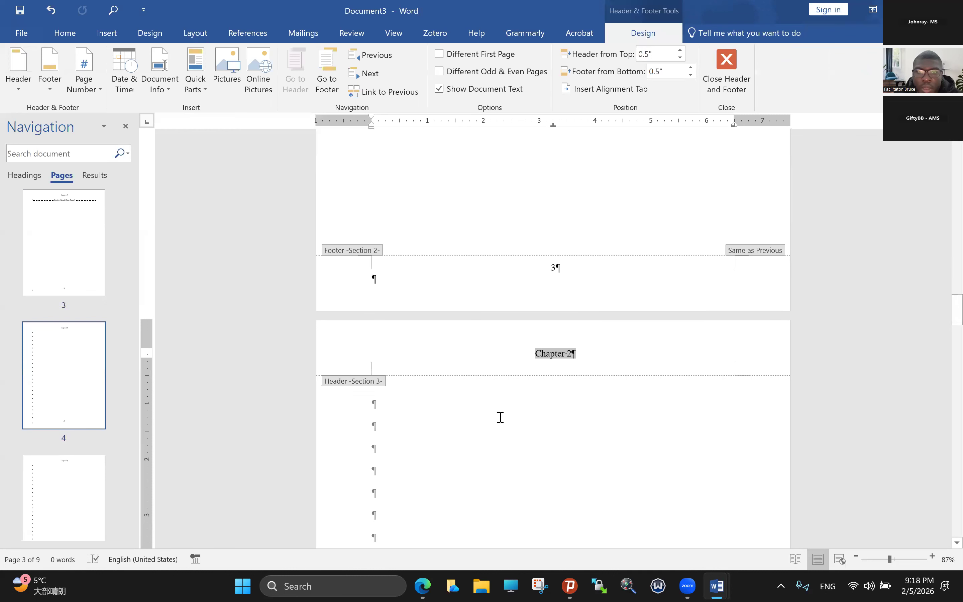
click(384, 92)
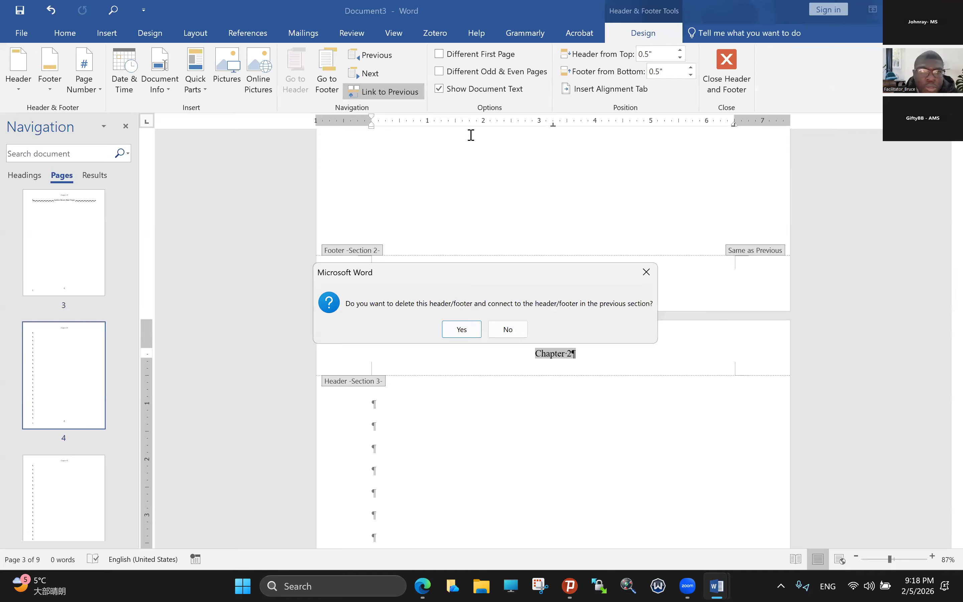
key(Return)
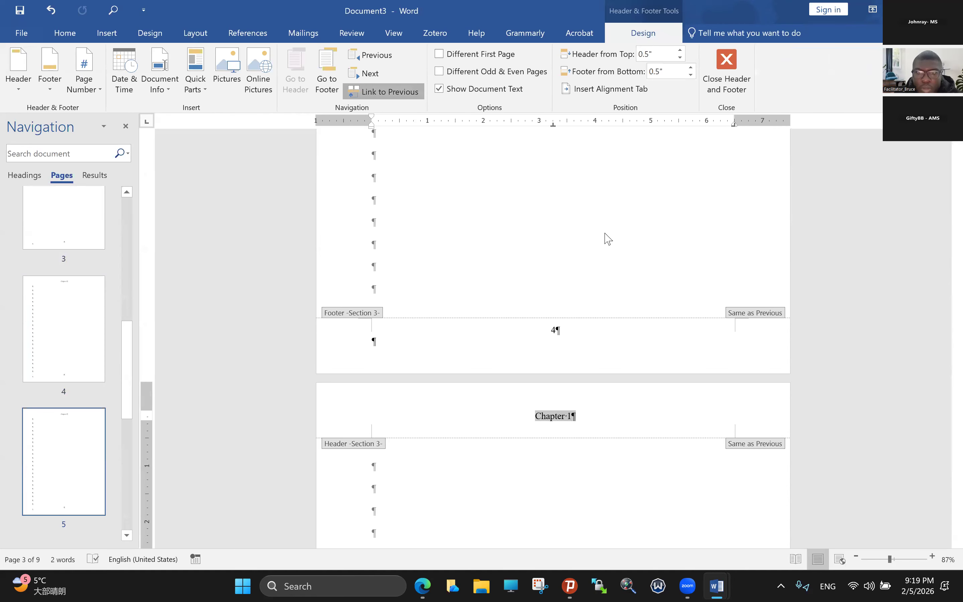
key(ctrl+z)
Review the headers and footer page numbers through Section 3, return to the Section 1 first page, and zoom out to 74%
scroll(626, 237, down, 1)
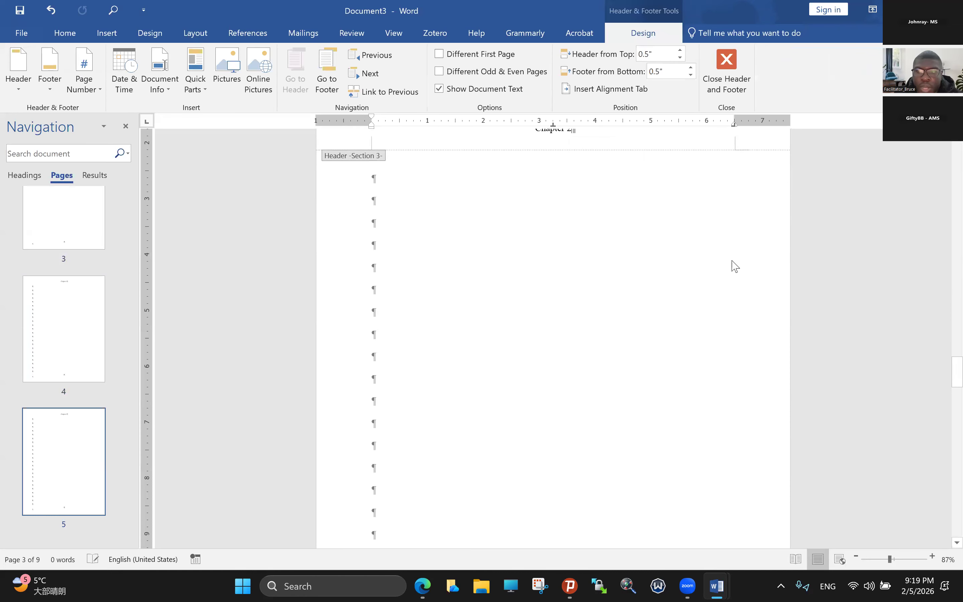
scroll(735, 266, down, 5)
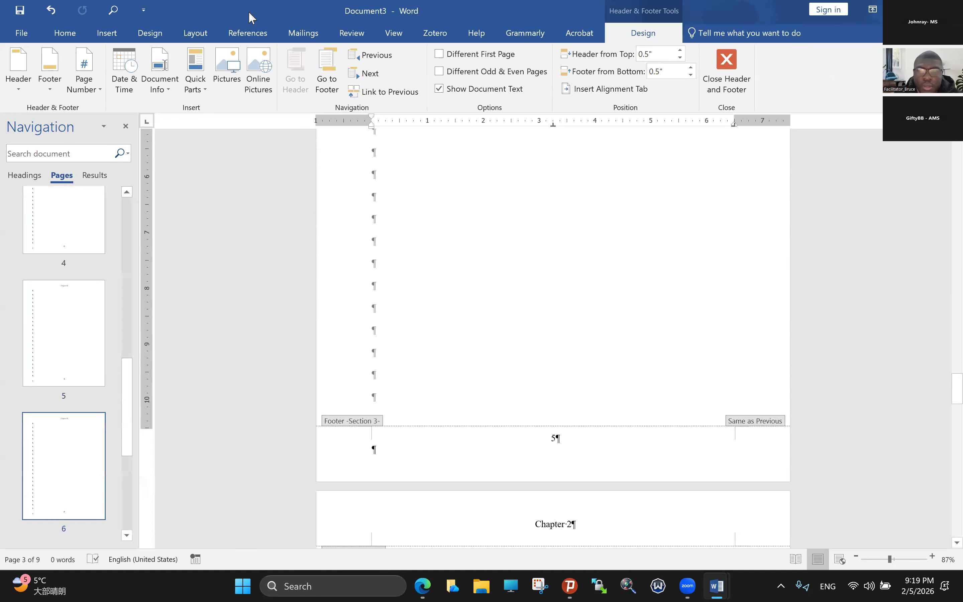
scroll(944, 523, down, 11)
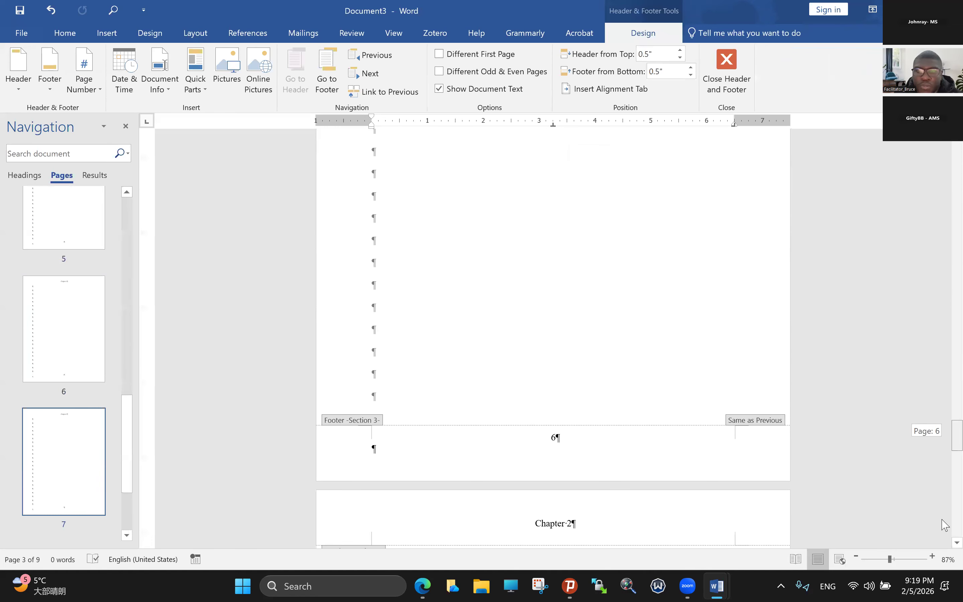
drag(957, 506, 675, 217)
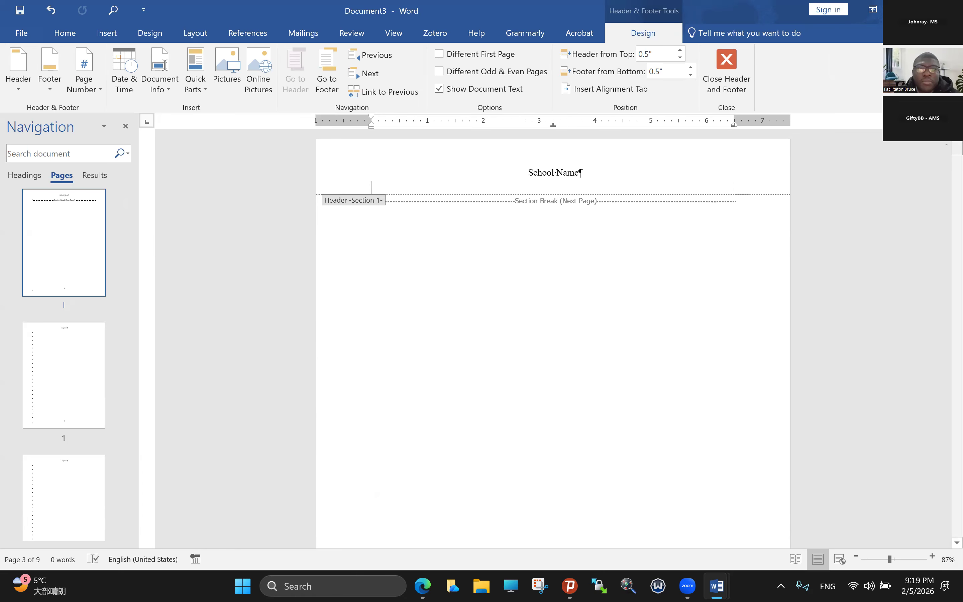
scroll(946, 147, down, 1)
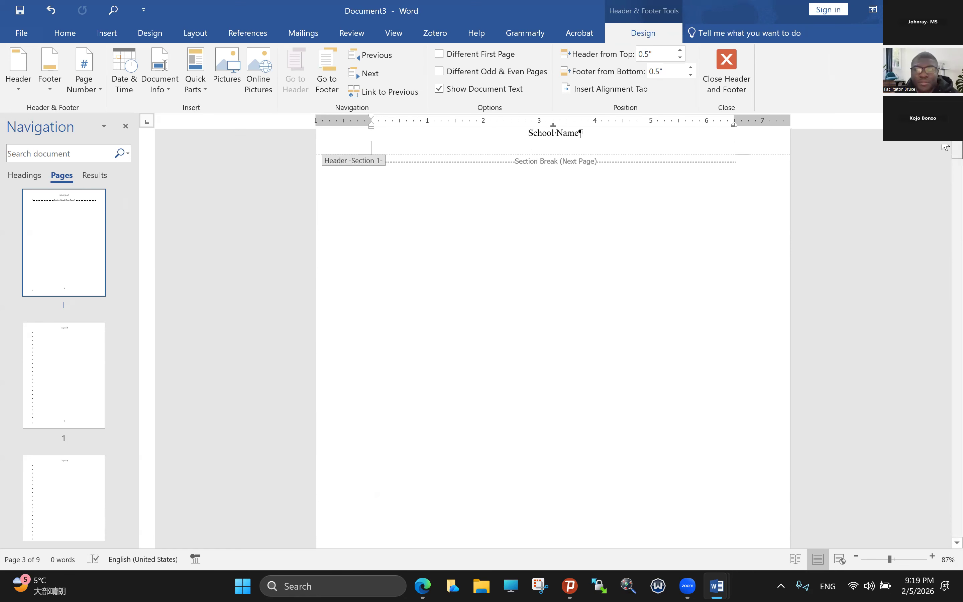
scroll(945, 149, up, 1)
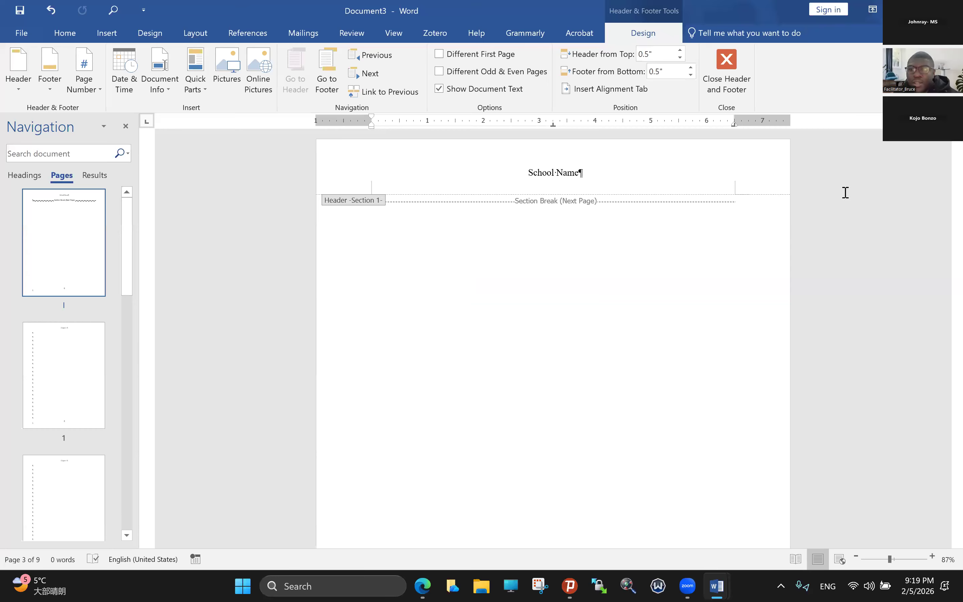
click(884, 559)
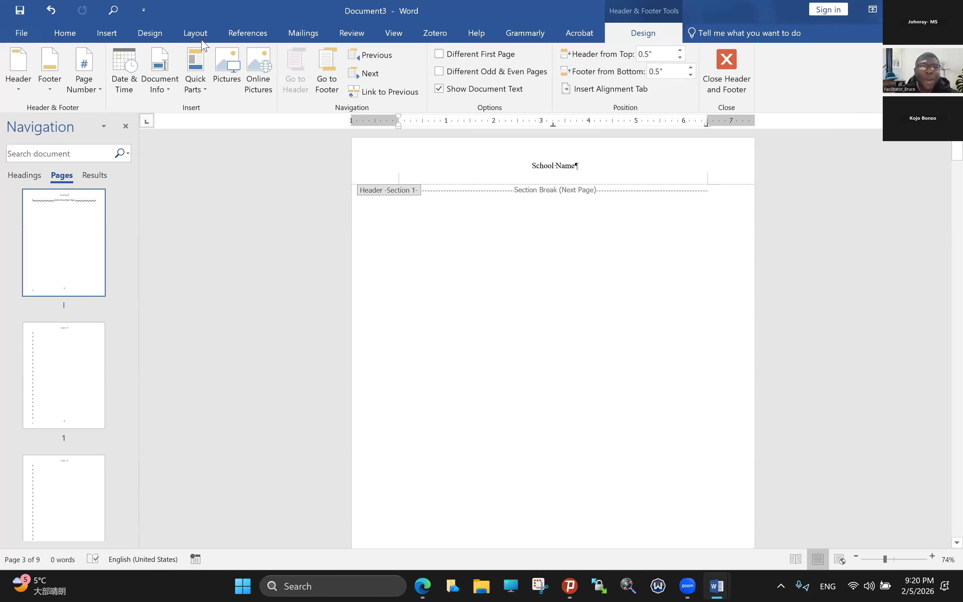
Switch to the frog study document, Document1, and bring up its page layout commands for page and section breaks
key(alt+Tab)
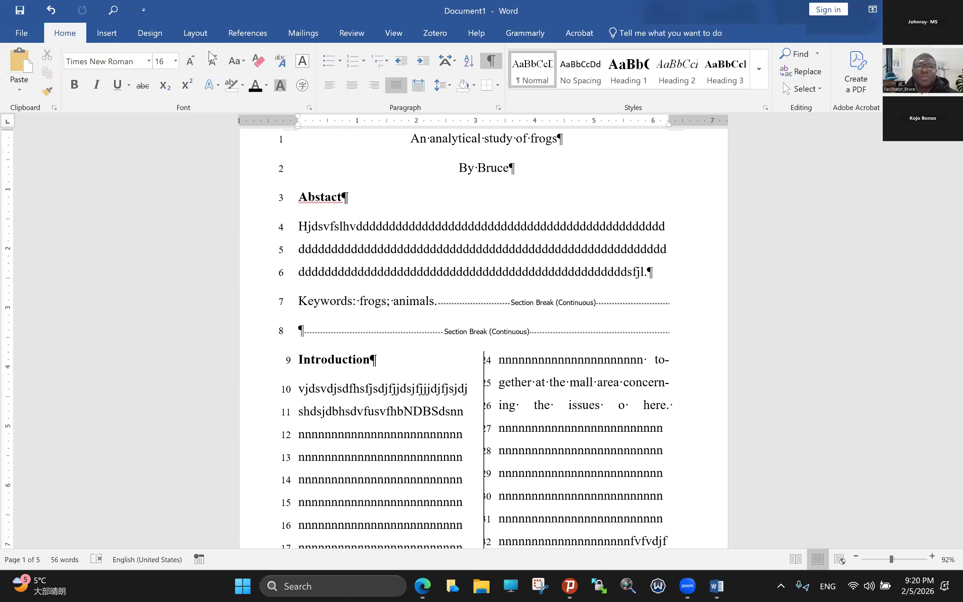
scroll(214, 62, down, 1)
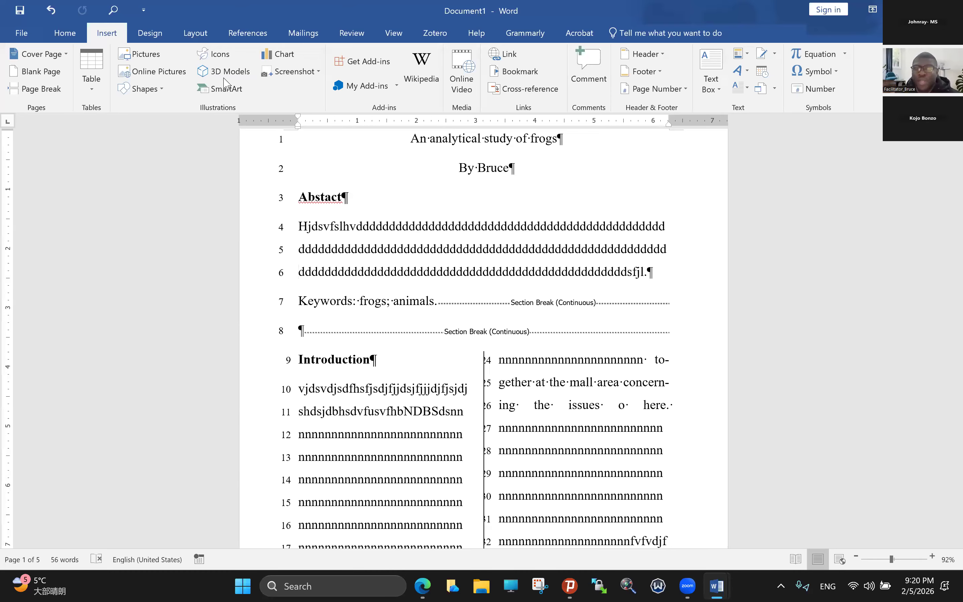
scroll(230, 97, down, 2)
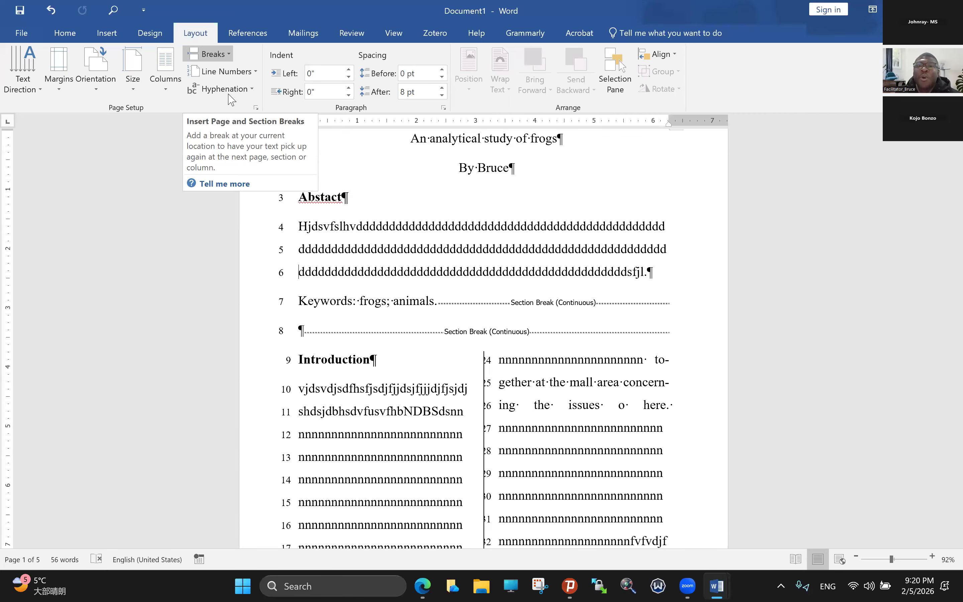